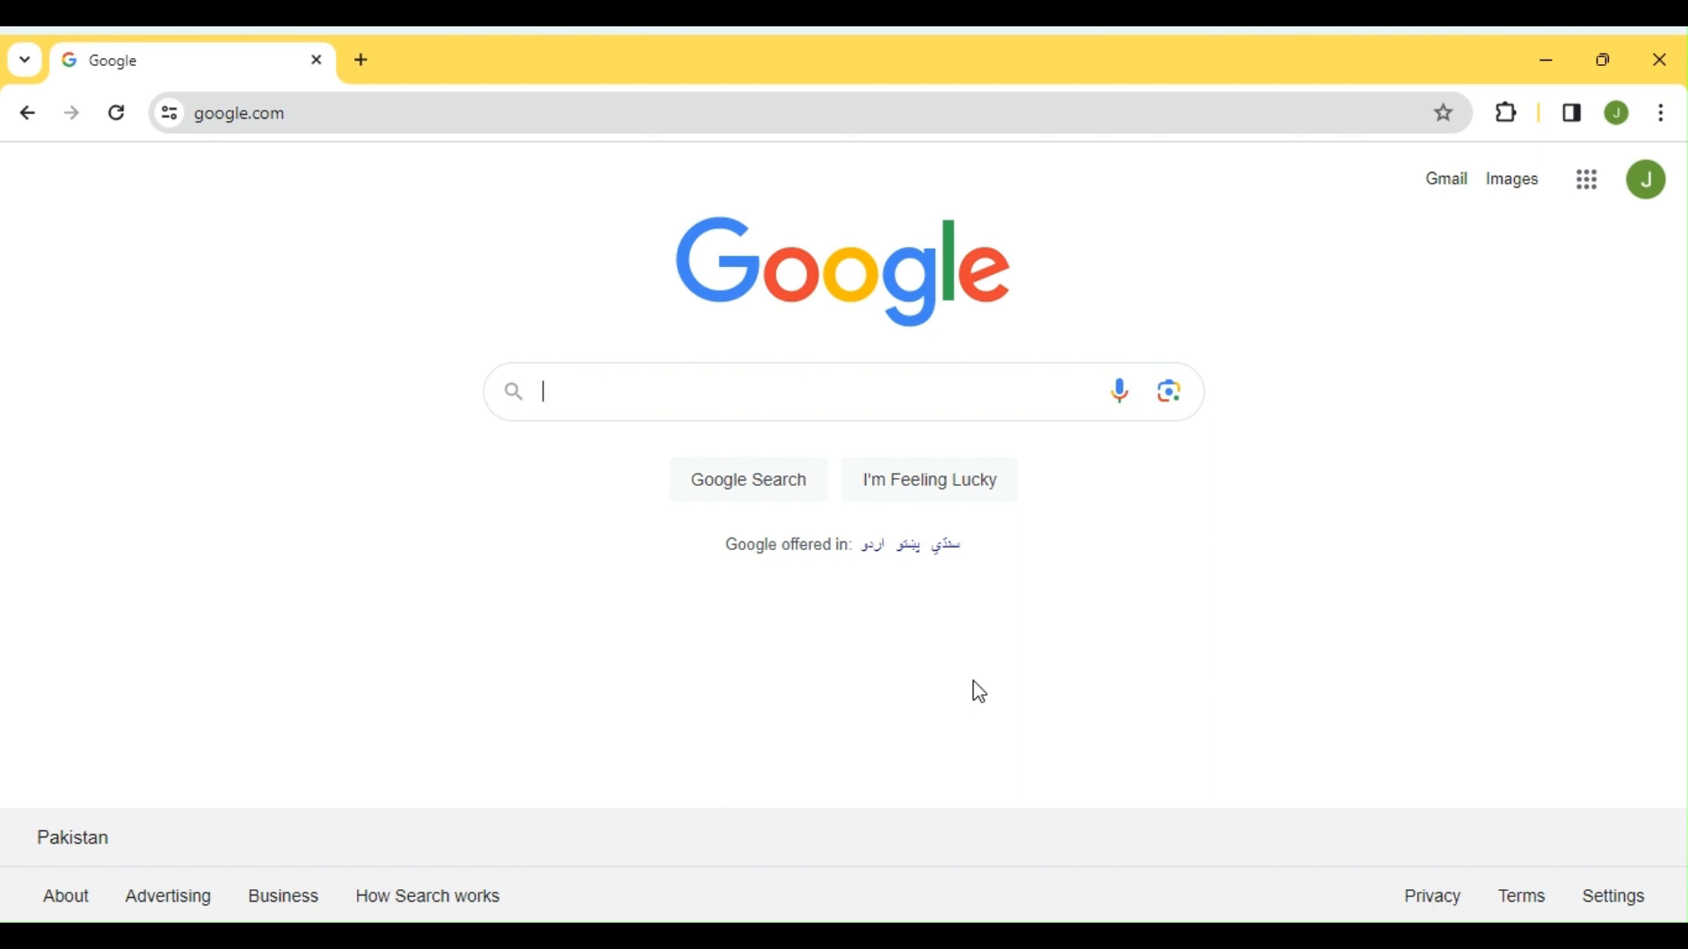
Search Google for 'bard' and open the 'Bard - Chat Based AI Tool from Google' result
{"action": "type", "text": "bard"}
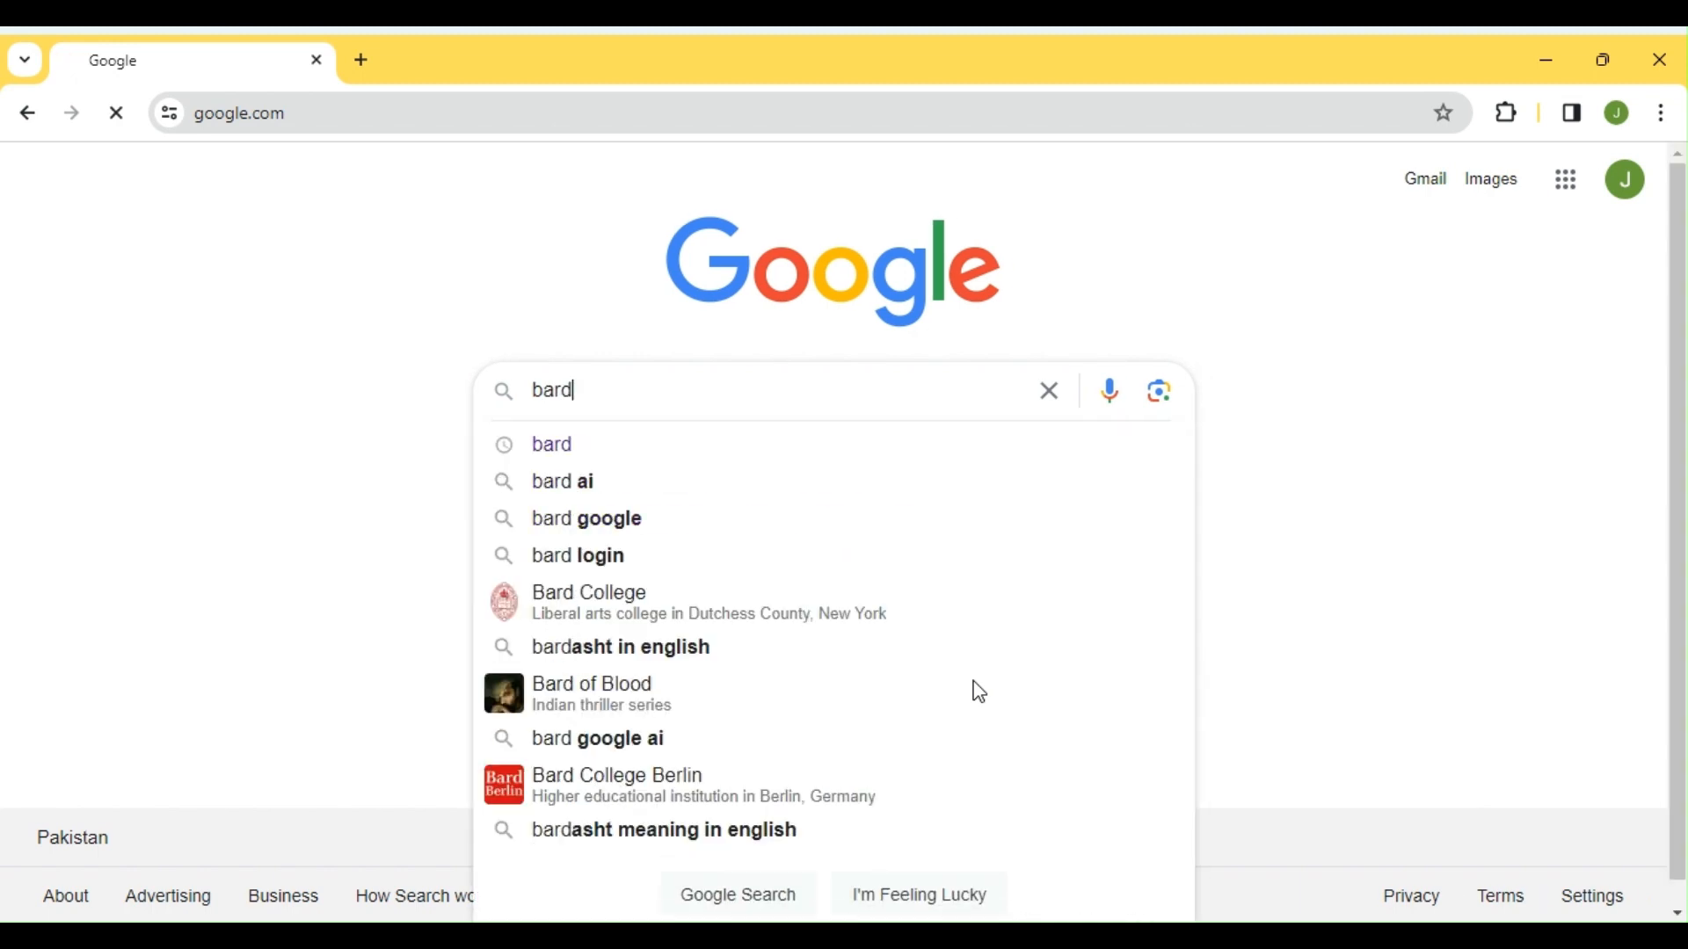
{"action": "key", "text": "Return"}
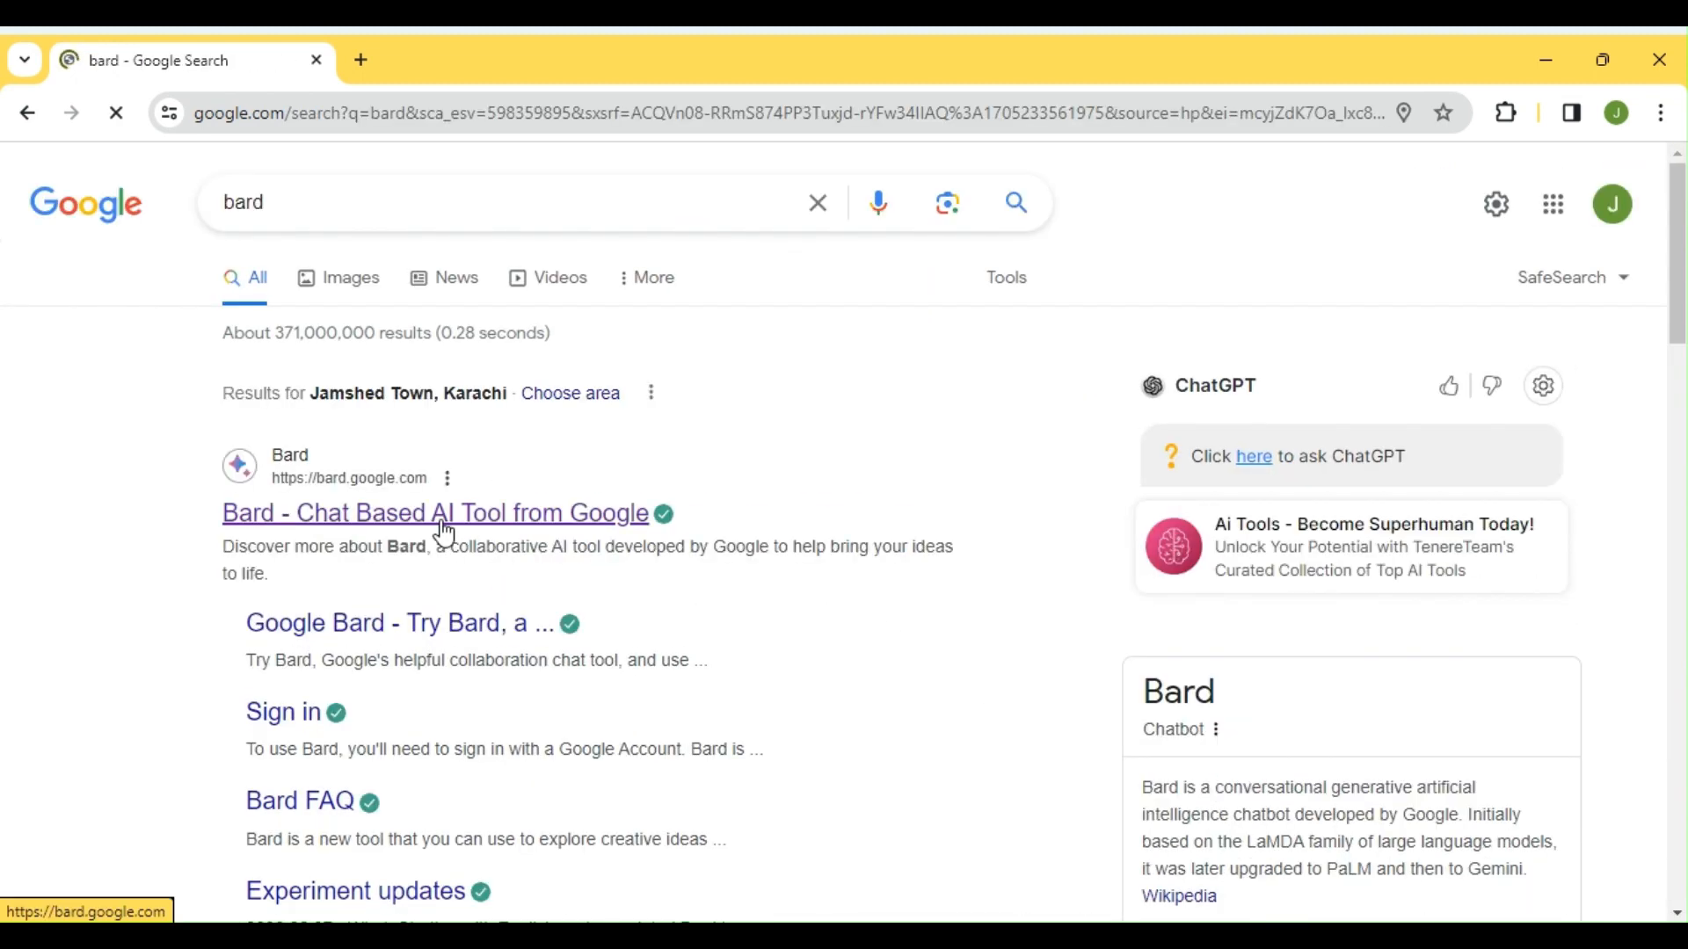
{"action": "left_click", "coordinate": [445, 532]}
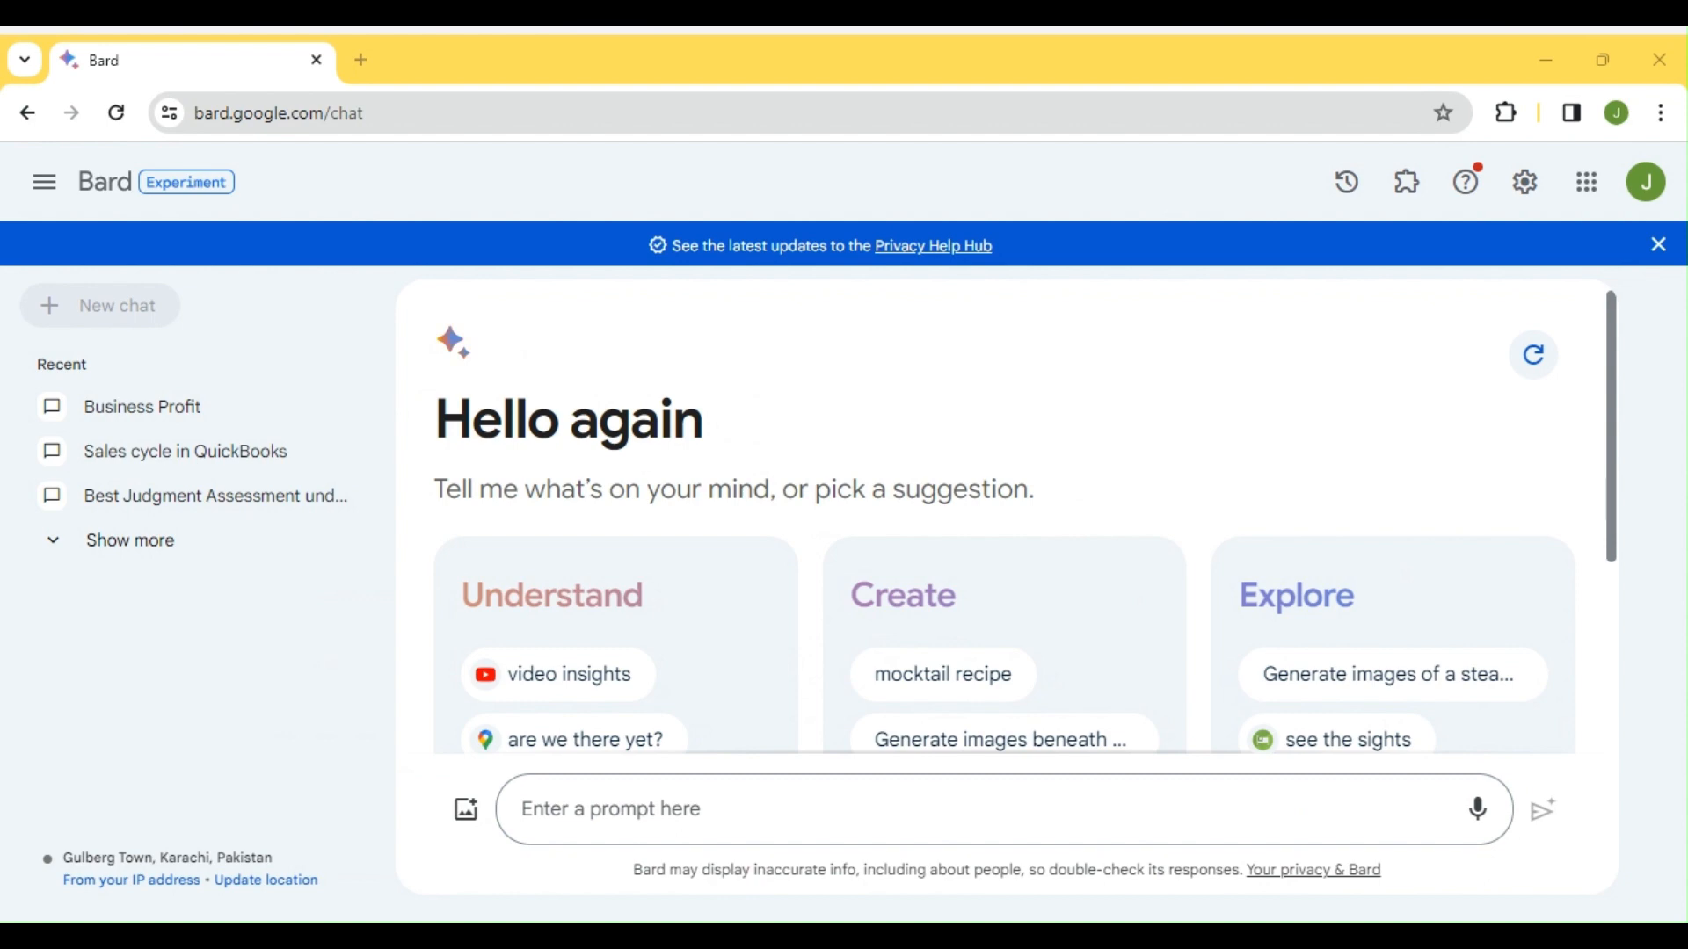
Paste the sales cycle prompt, delete its trailing accounting-entries clause, and insert 'it means'
{"action": "left_click", "coordinate": [557, 810]}
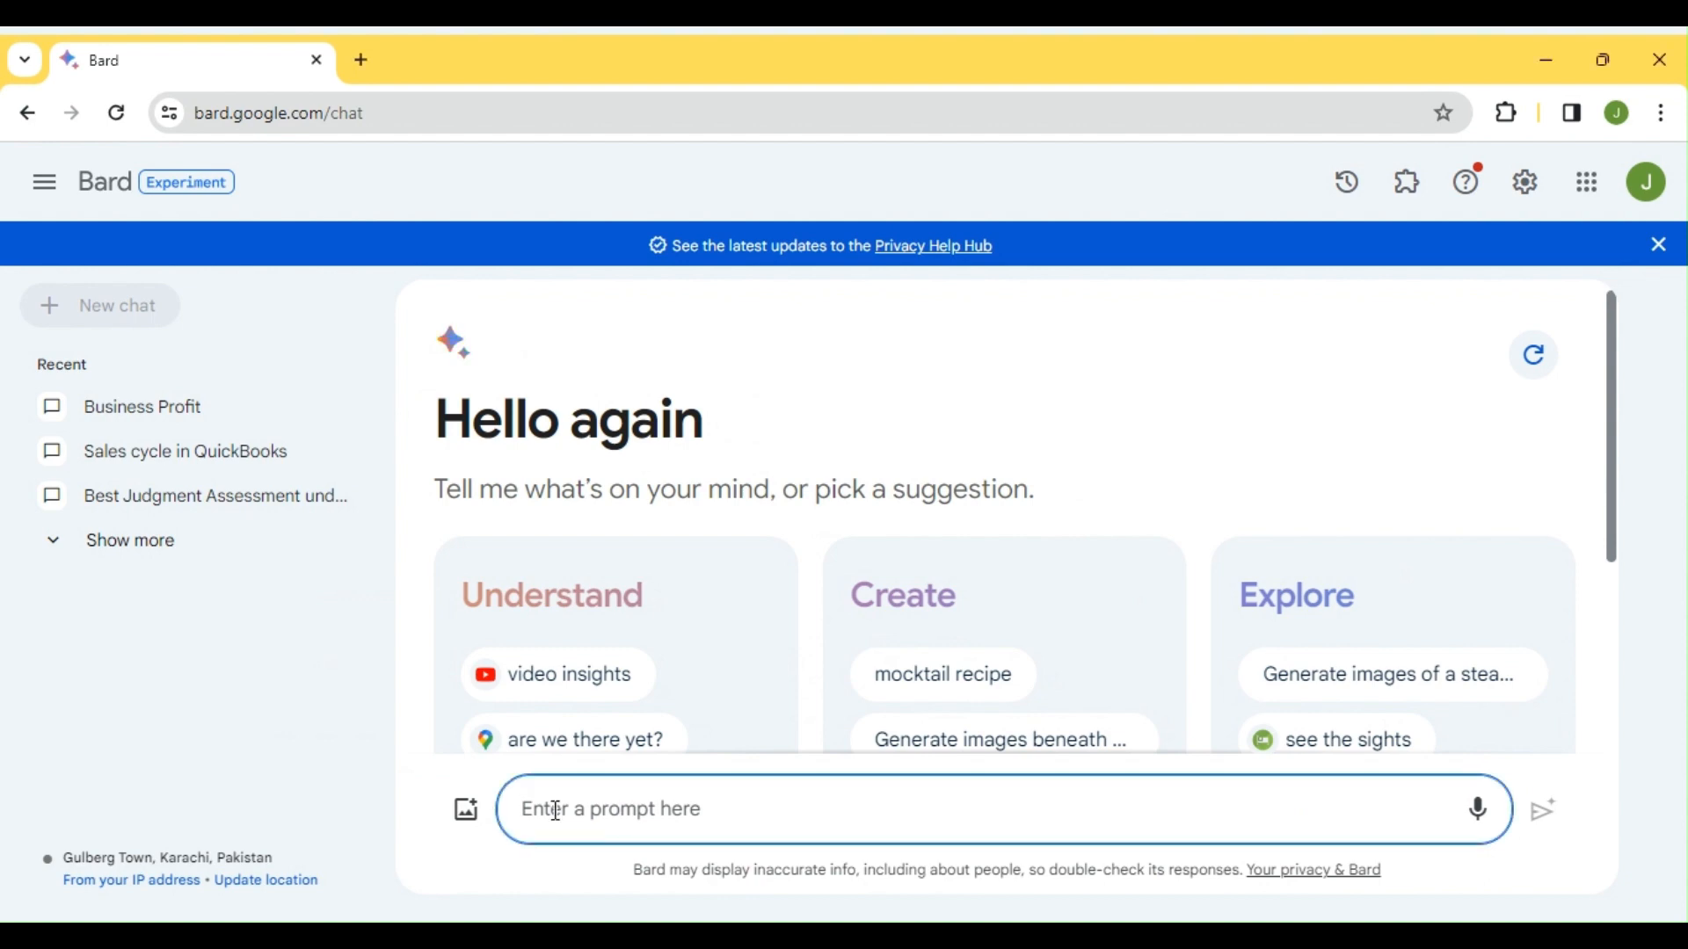
{"action": "type", "text": "I want to learn sales cycle, Sales Quotation to Sales Order to Delivery note to Issuing Sales Invoices, give me briefly notes on each process, as I need this information as prerequisite for understanding accounting entries in QB."}
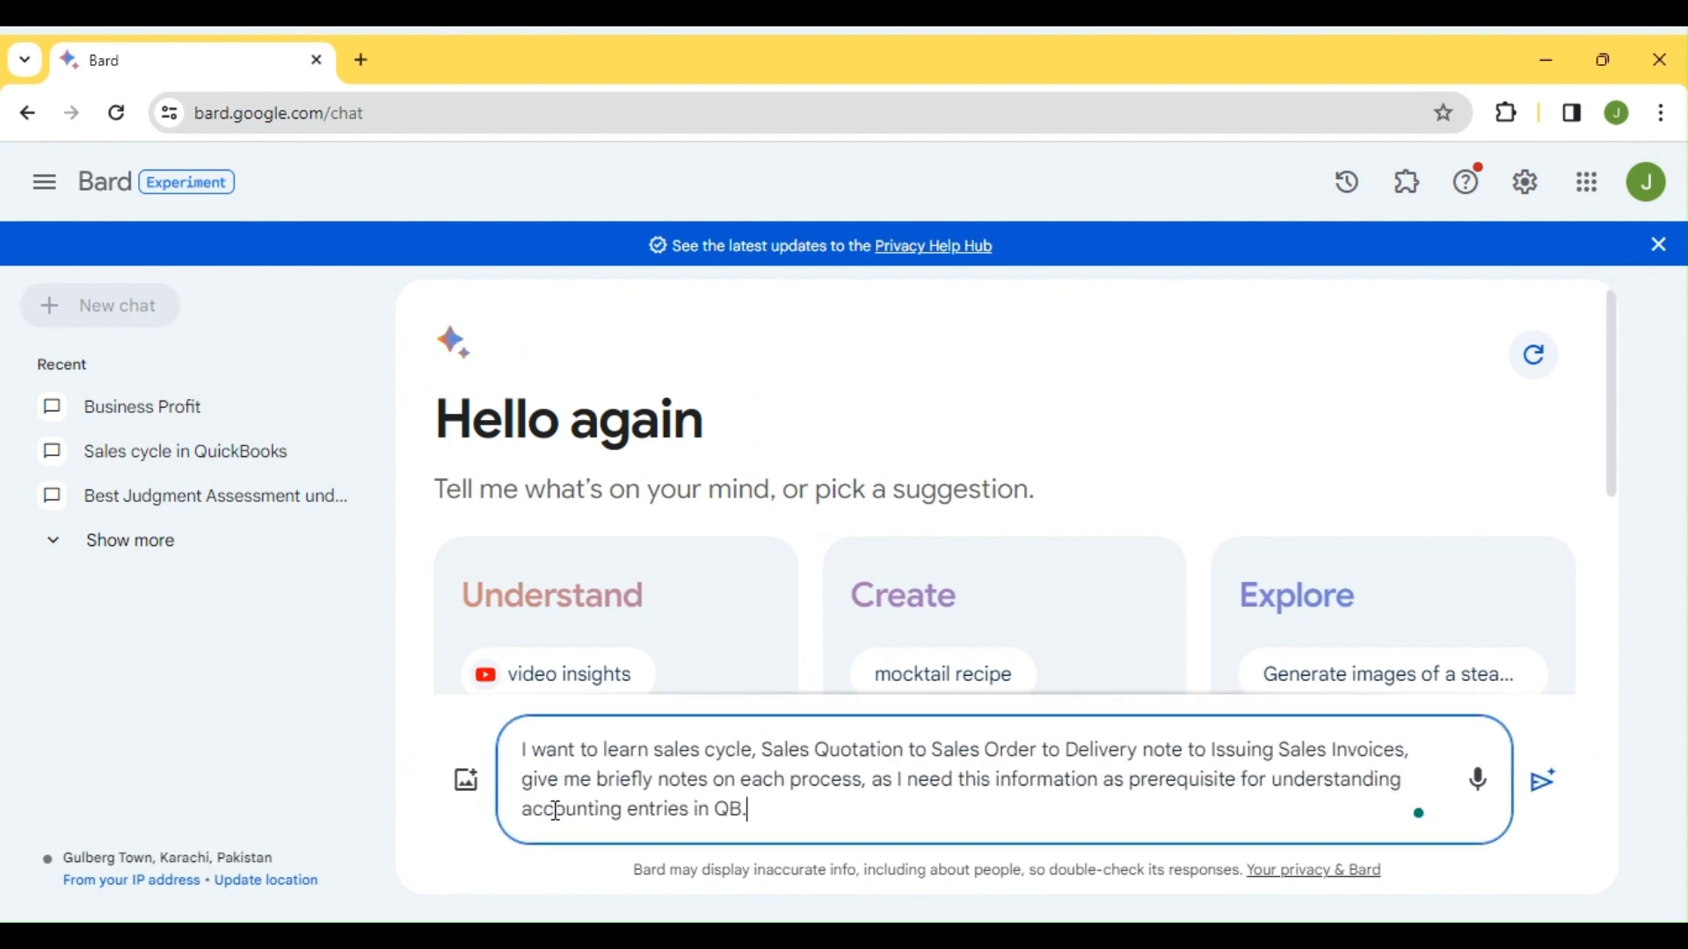
{"action": "key", "text": "shift+Up"}
{"action": "key", "text": "shift+Right"}
{"action": "key", "text": "shift+Right"}
{"action": "key", "text": "shift+Right"}
{"action": "key", "text": "shift+Right"}
{"action": "key", "text": "shift+Right"}
{"action": "key", "text": "shift+Right"}
{"action": "key", "text": "shift+Right"}
{"action": "key", "text": "shift+Right"}
{"action": "key", "text": "shift+Right"}
{"action": "key", "text": "shift+Right"}
{"action": "key", "text": "shift+Right"}
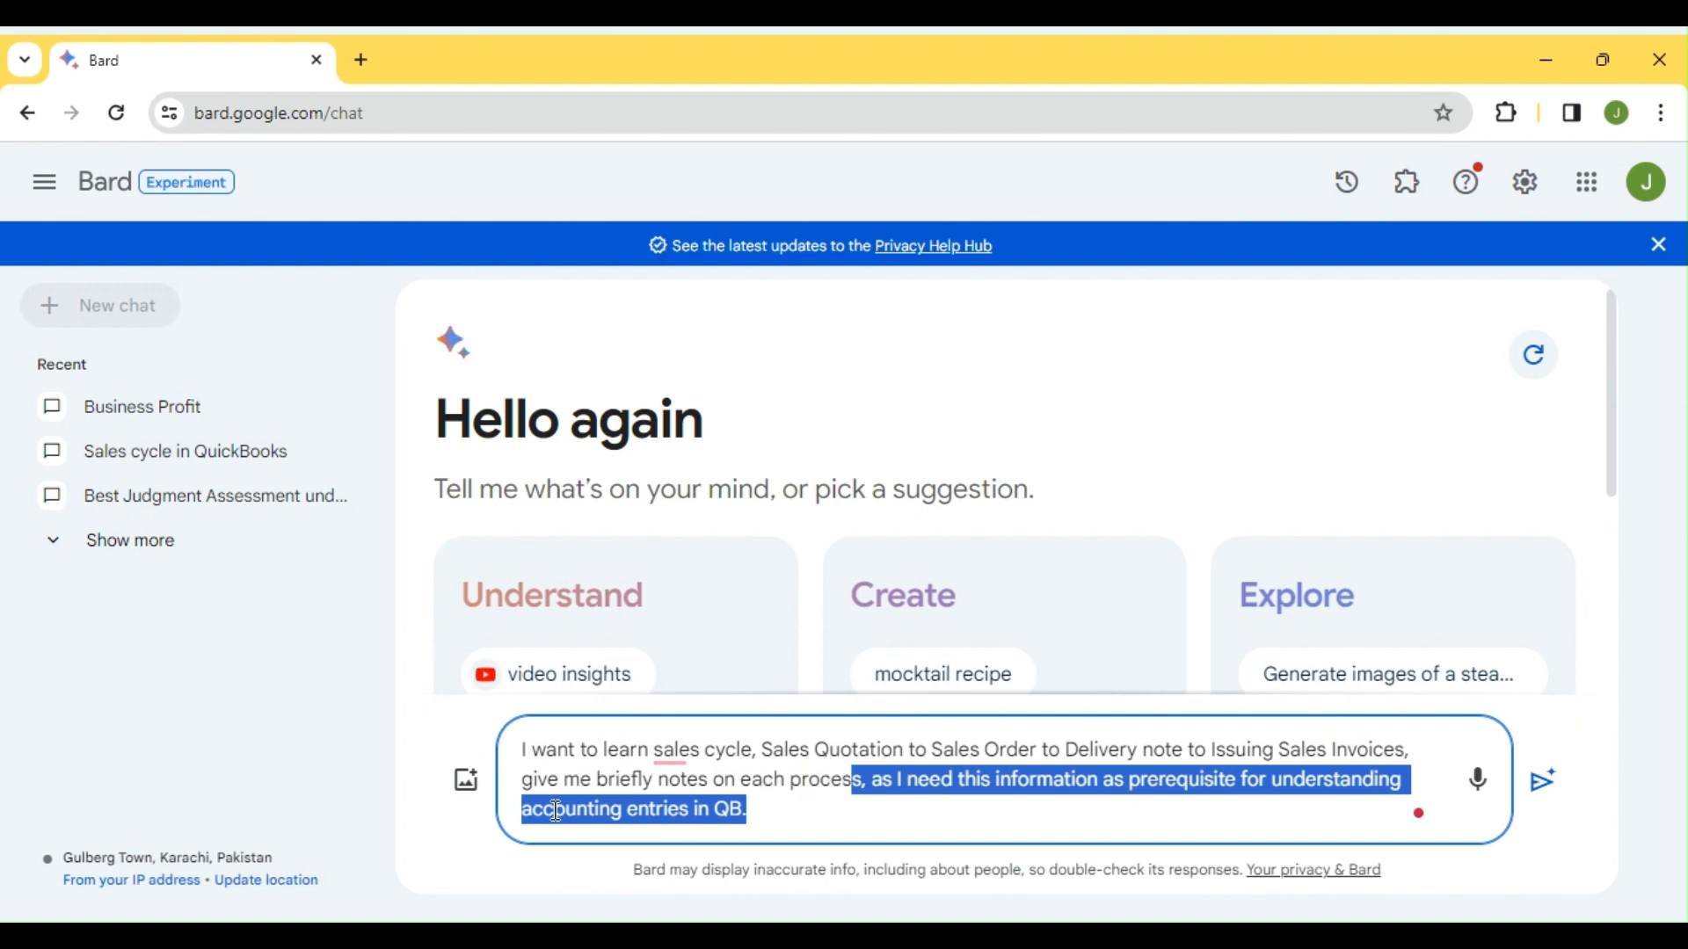
{"action": "key", "text": "BackSpace"}
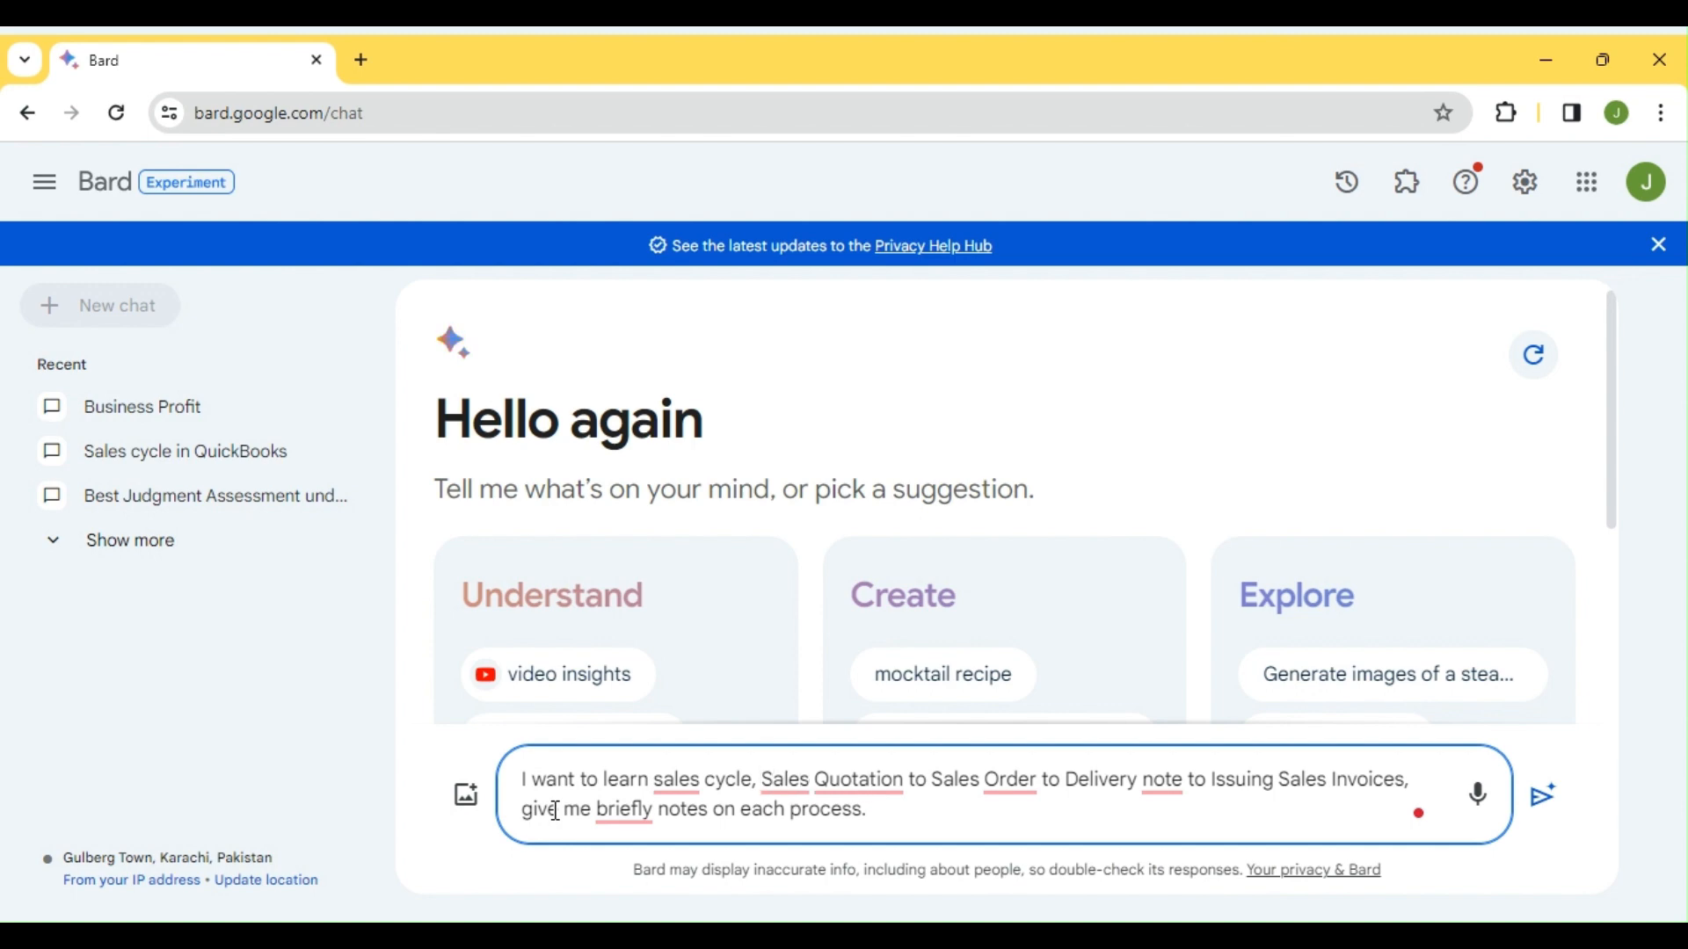
{"action": "type", "text": "it me"}
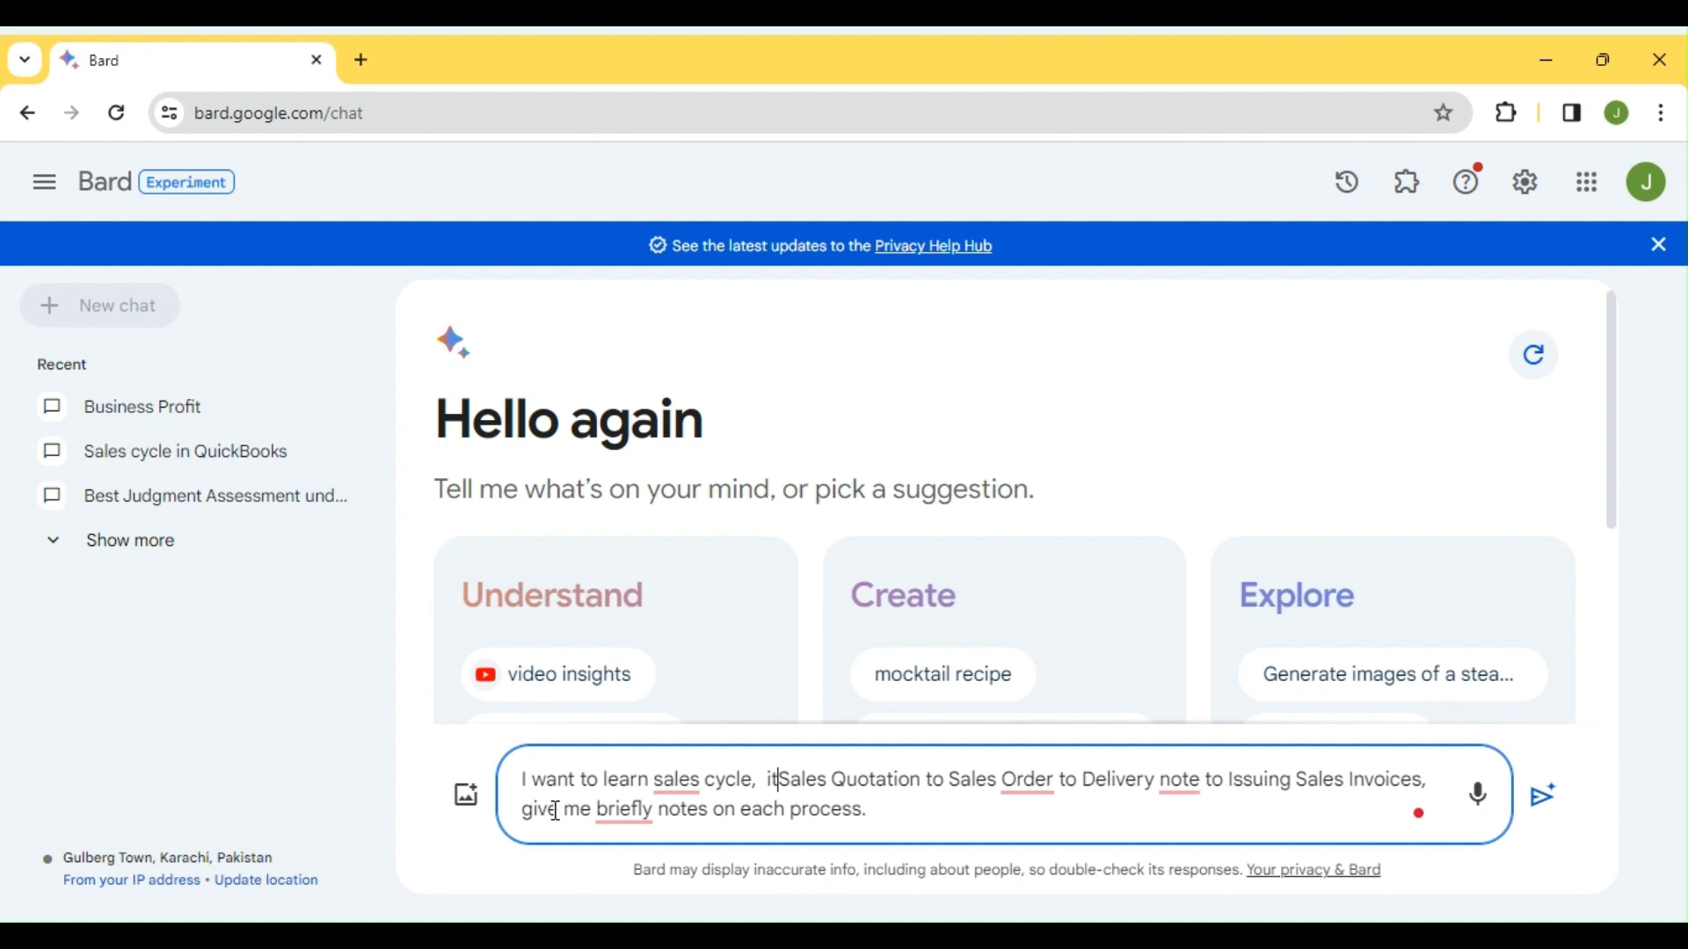
{"action": "type", "text": "ans"}
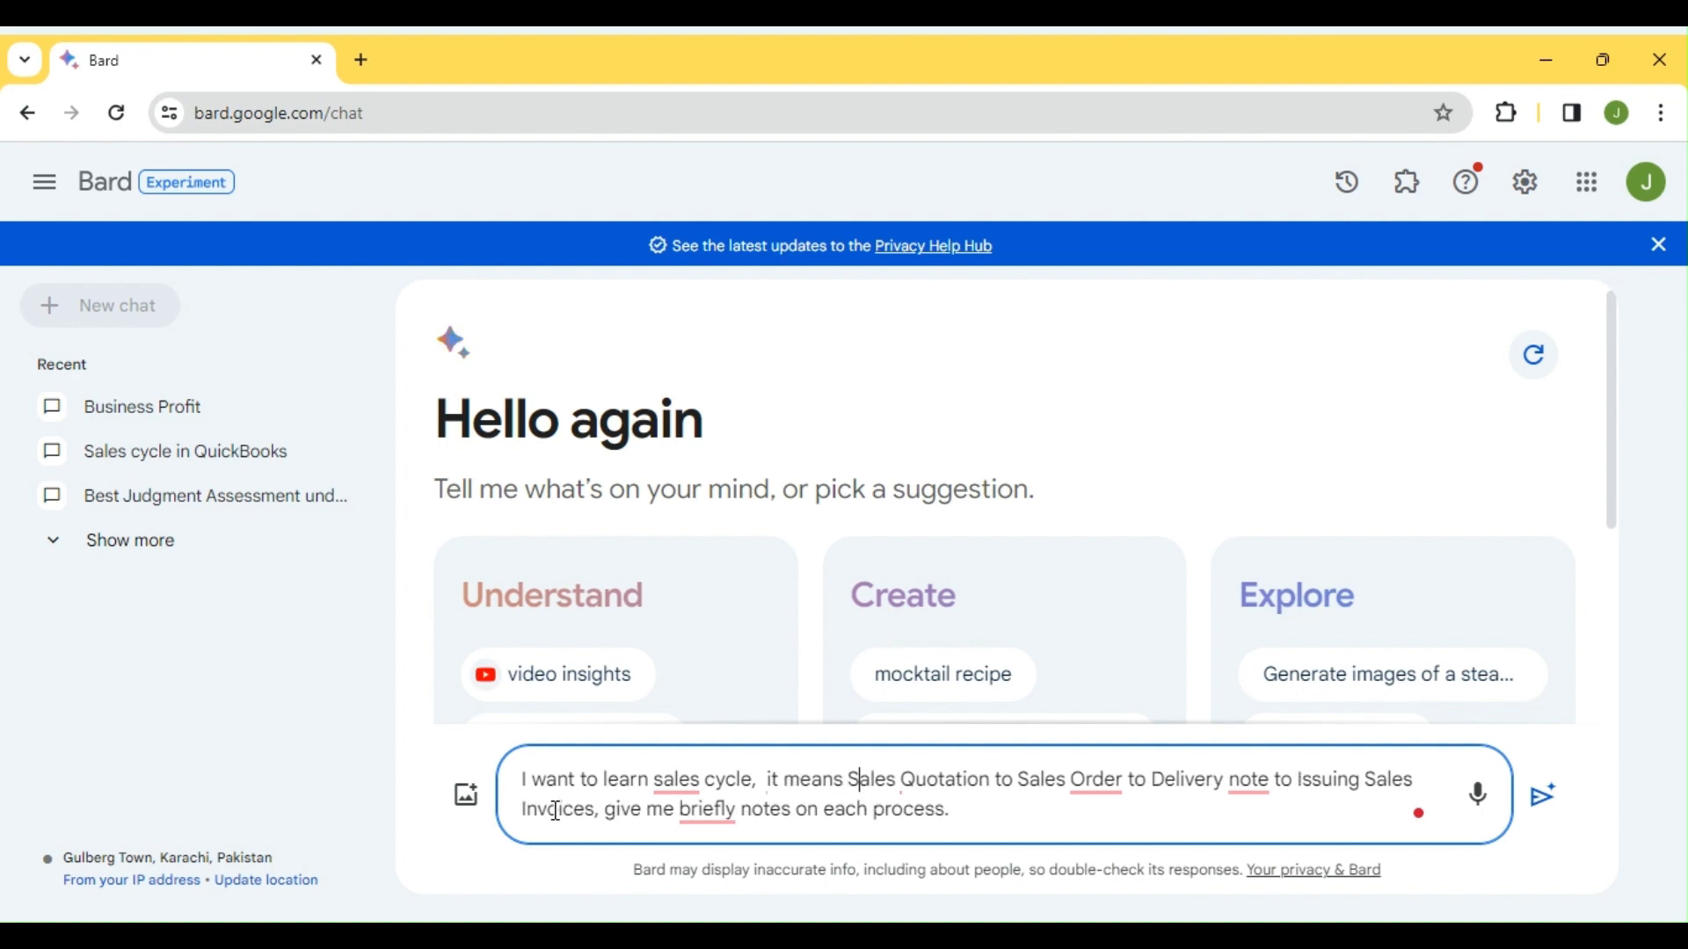
{"action": "key", "text": "Right"}
{"action": "key", "text": "Right"}
{"action": "key", "text": "Right"}
{"action": "key", "text": "Right"}
{"action": "key", "text": "Right"}
{"action": "key", "text": "Right"}
{"action": "key", "text": "Right"}
{"action": "key", "text": "Right"}
{"action": "key", "text": "Right"}
{"action": "key", "text": "Right"}
{"action": "key", "text": "Right"}
{"action": "key", "text": "Right"}
{"action": "key", "text": "Right"}
{"action": "key", "text": "Right"}
{"action": "key", "text": "Right"}
{"action": "key", "text": "Right"}
{"action": "key", "text": "Right"}
{"action": "key", "text": "Right"}
{"action": "key", "text": "Right"}
{"action": "key", "text": "Right"}
{"action": "key", "text": "Right"}
{"action": "key", "text": "Right"}
{"action": "key", "text": "Right"}
{"action": "key", "text": "Right"}
{"action": "key", "text": "Right"}
{"action": "key", "text": "Right"}
{"action": "key", "text": "Right"}
{"action": "key", "text": "Right"}
{"action": "key", "text": "Right"}
{"action": "key", "text": "Right"}
{"action": "key", "text": "Right"}
{"action": "key", "text": "Right"}
{"action": "key", "text": "Right"}
{"action": "key", "text": "Right"}
{"action": "key", "text": "Right"}
{"action": "key", "text": "Right"}
{"action": "key", "text": "Right"}
{"action": "key", "text": "Right"}
{"action": "key", "text": "Right"}
{"action": "key", "text": "Right"}
{"action": "key", "text": "Right"}
{"action": "key", "text": "Right"}
{"action": "key", "text": "Right"}
{"action": "key", "text": "Right"}
Apply grammar fixes so the prompt reads 'Sales Quotations', 'Delivery notes' and 'brief notes'
{"action": "left_click_drag", "start_coordinate": [963, 806], "coordinate": [511, 787]}
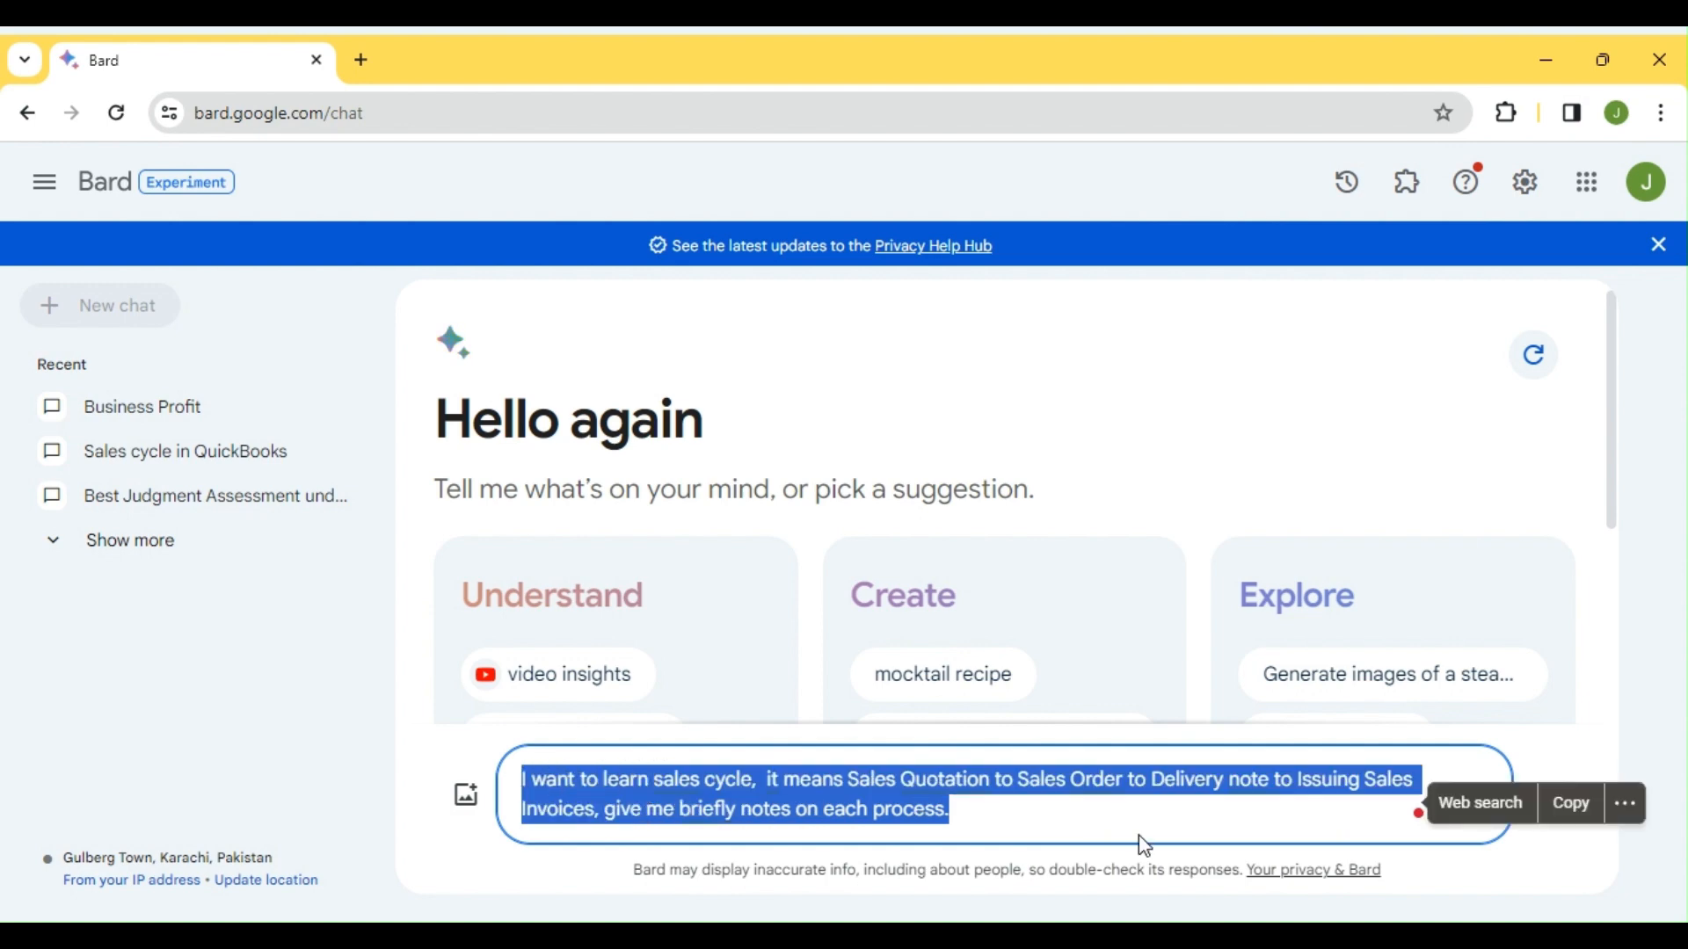
{"action": "left_click", "coordinate": [1035, 816]}
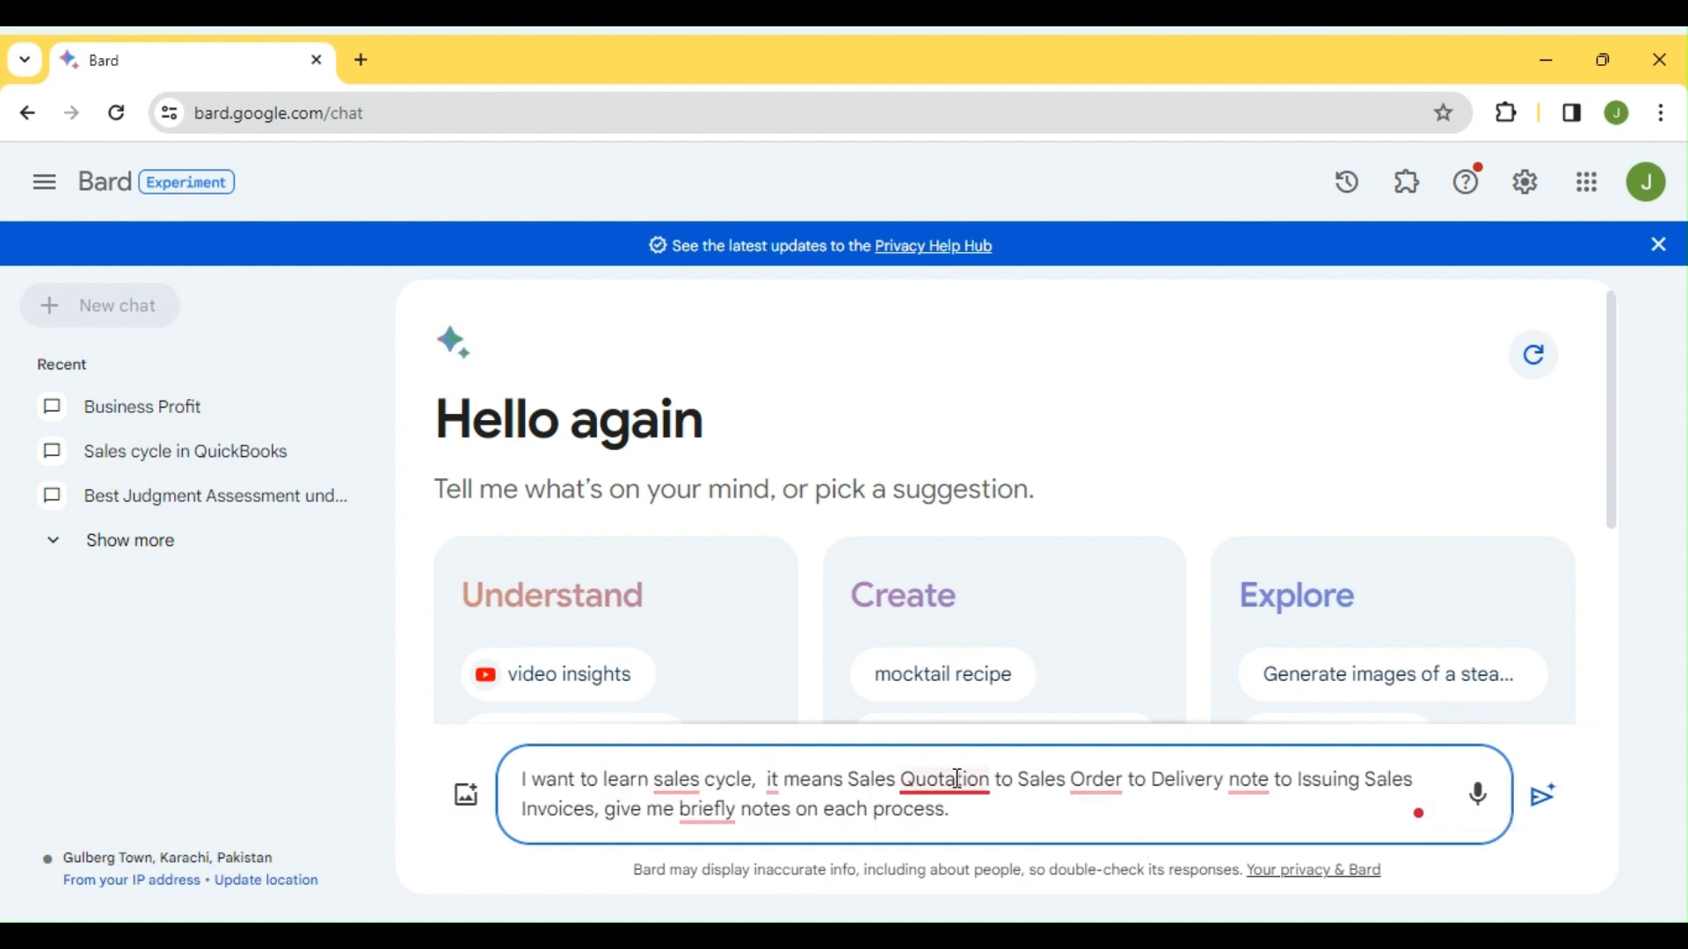
{"action": "mouse_move", "coordinate": [955, 782]}
{"action": "left_click", "coordinate": [945, 677]}
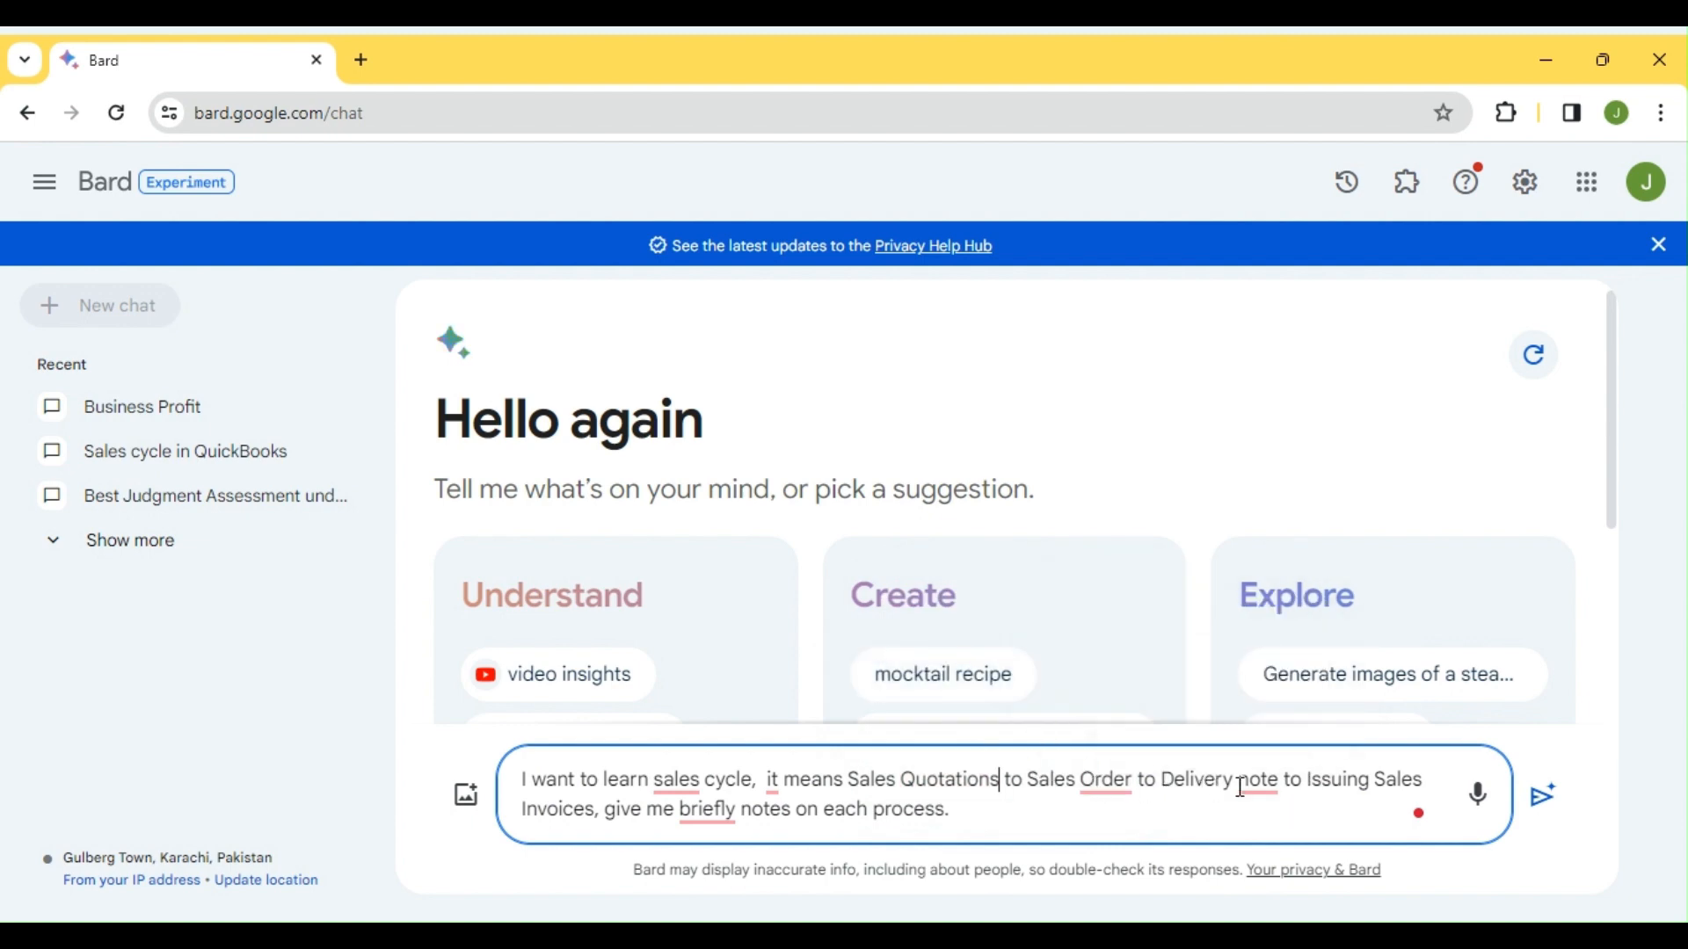
{"action": "mouse_move", "coordinate": [1266, 790]}
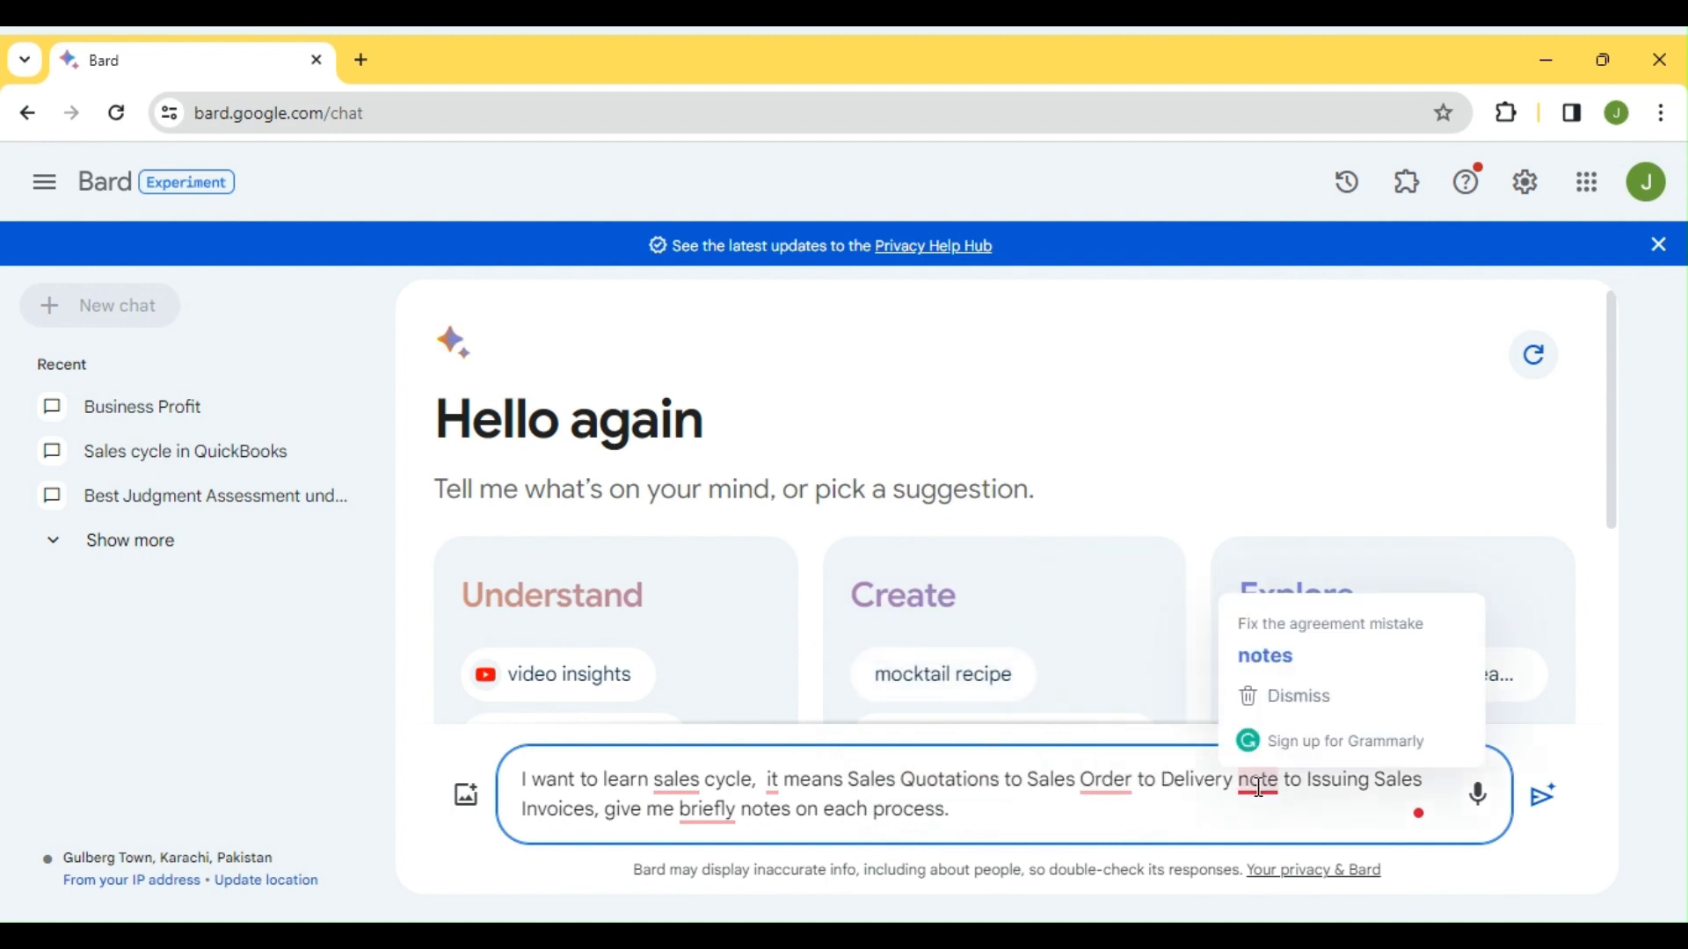
{"action": "left_click", "coordinate": [1265, 666]}
{"action": "mouse_move", "coordinate": [749, 808]}
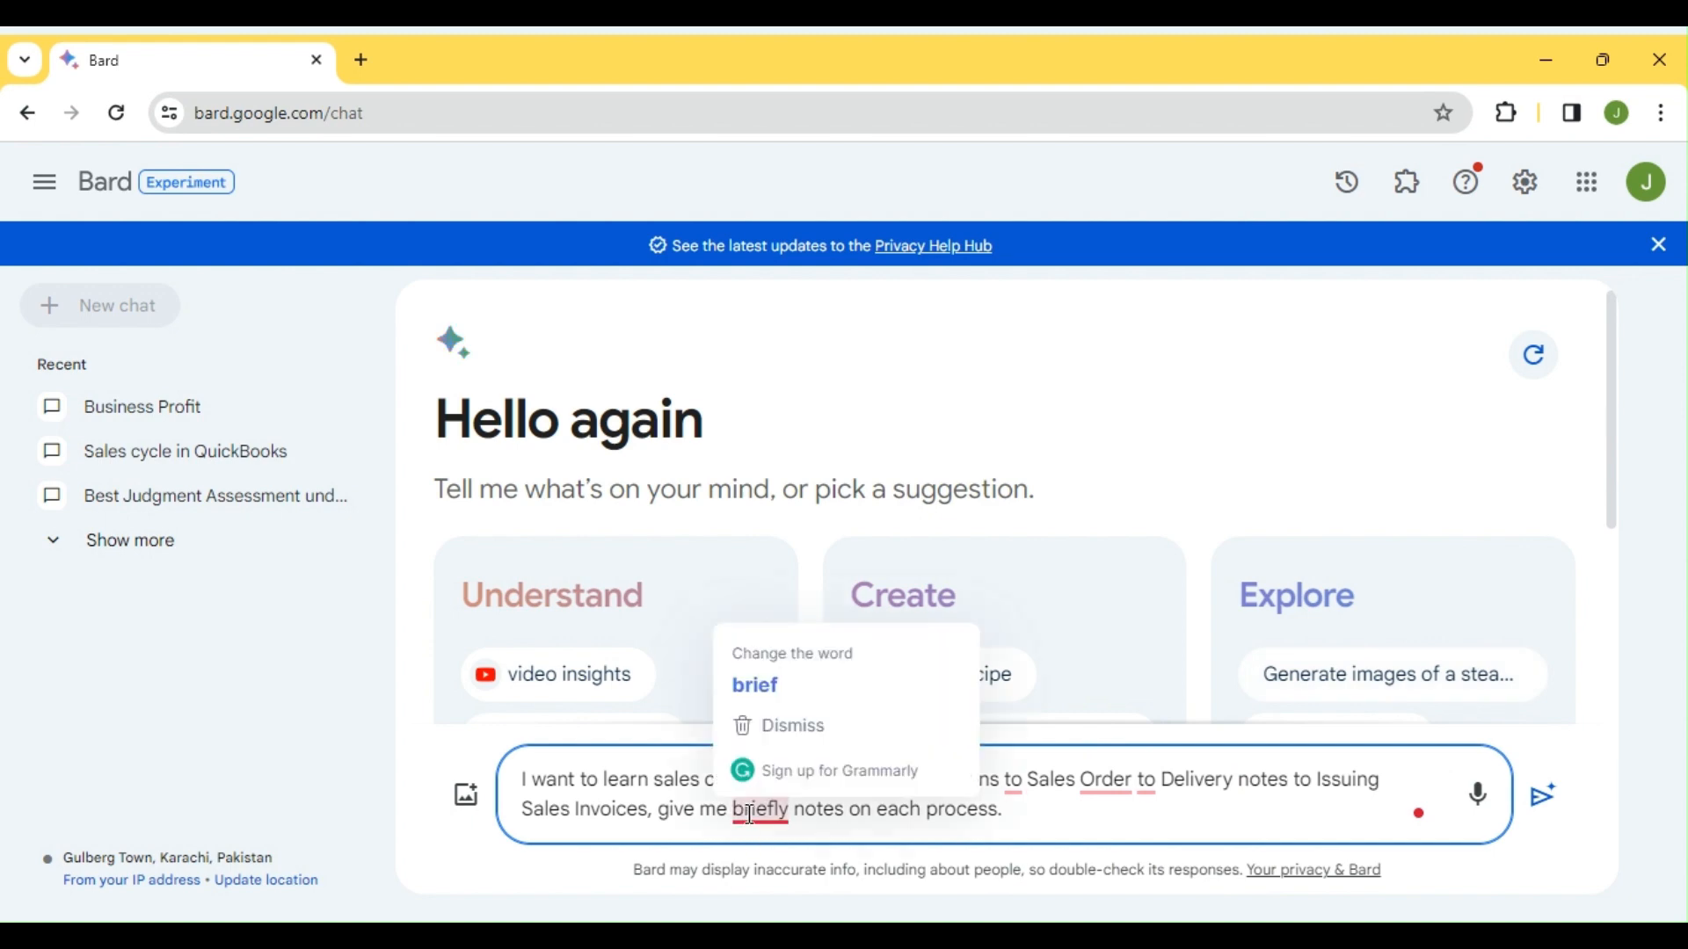
{"action": "left_click", "coordinate": [770, 679]}
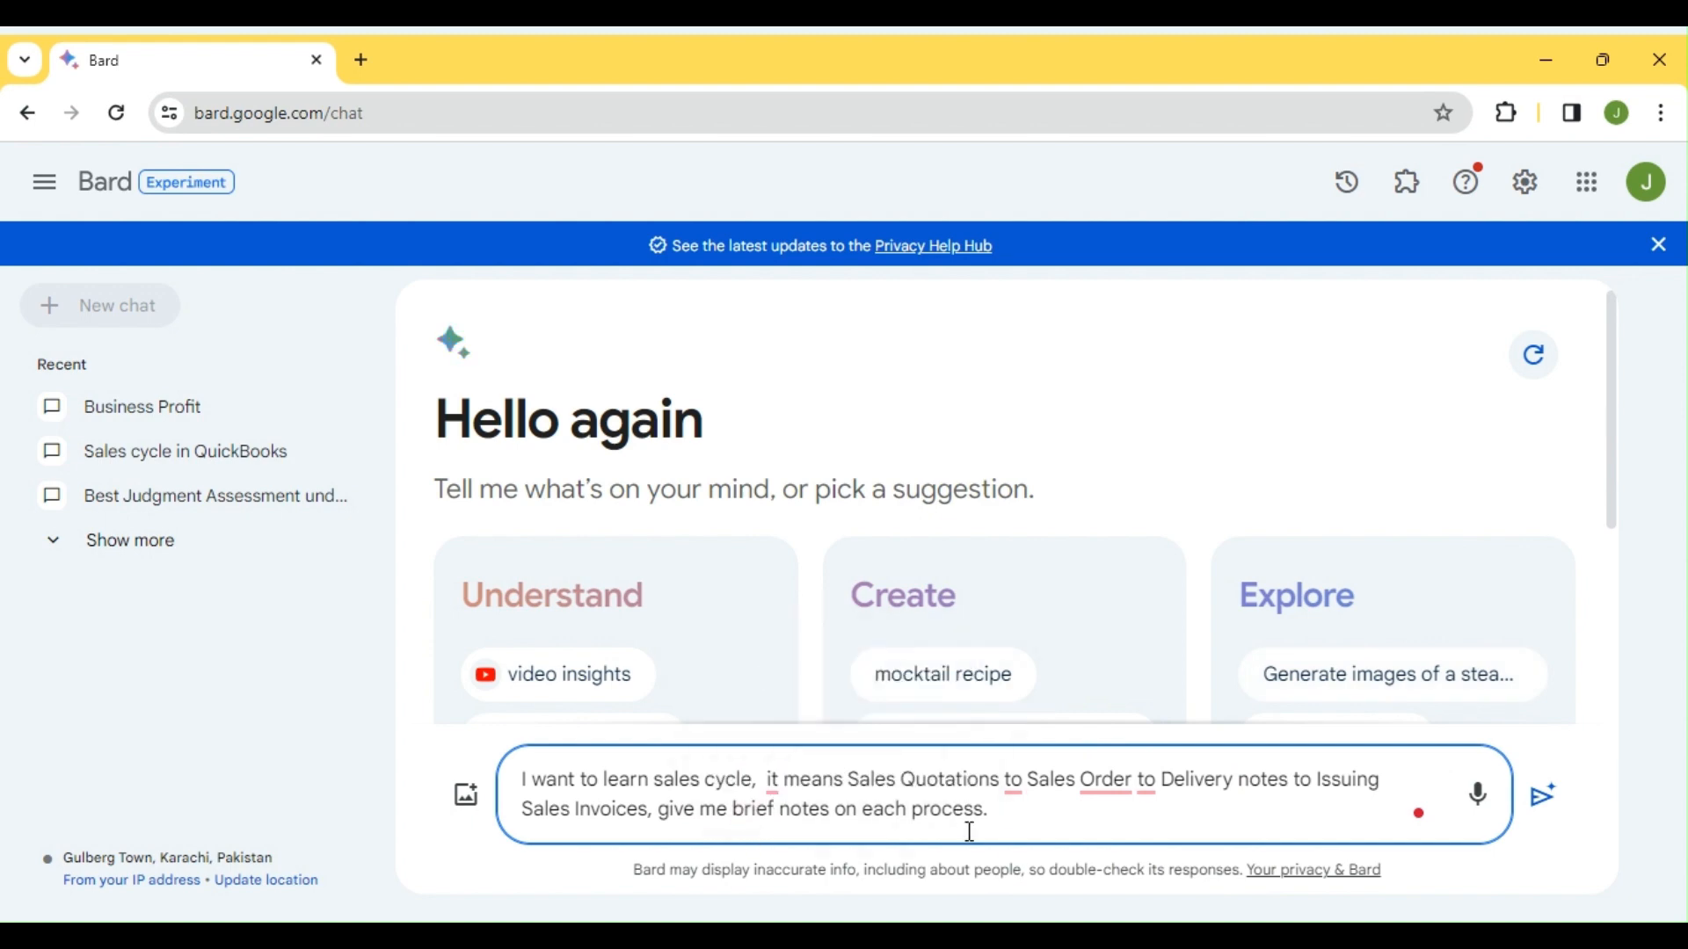
{"action": "left_click", "coordinate": [1037, 826]}
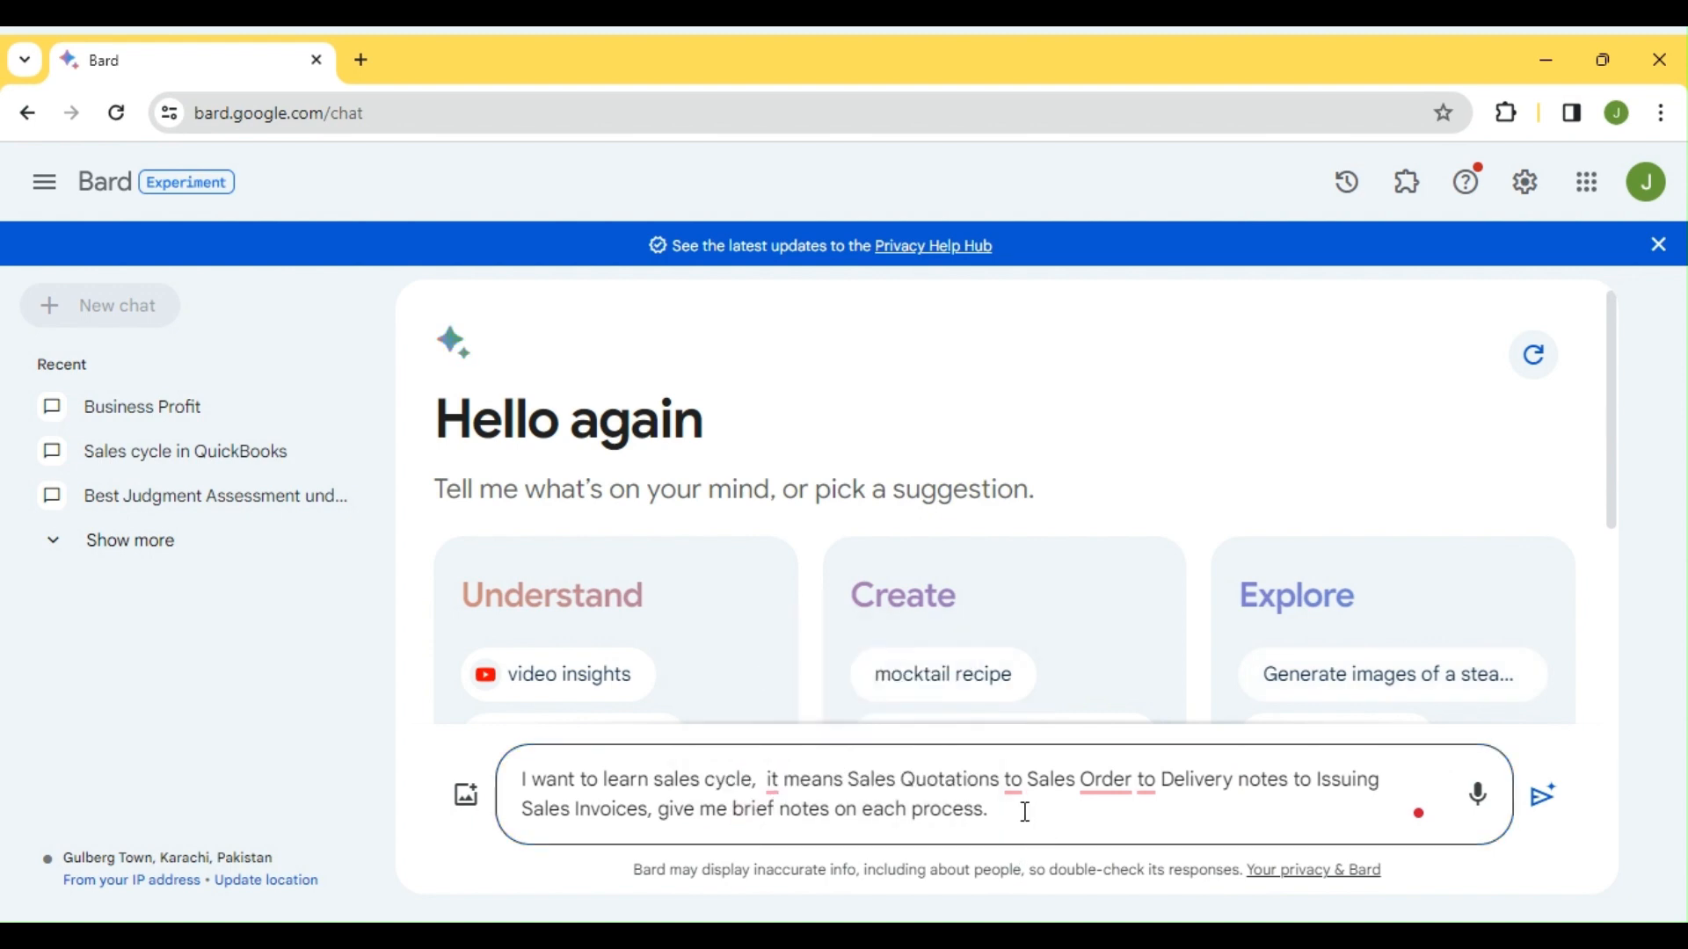
{"action": "left_click", "coordinate": [1025, 812]}
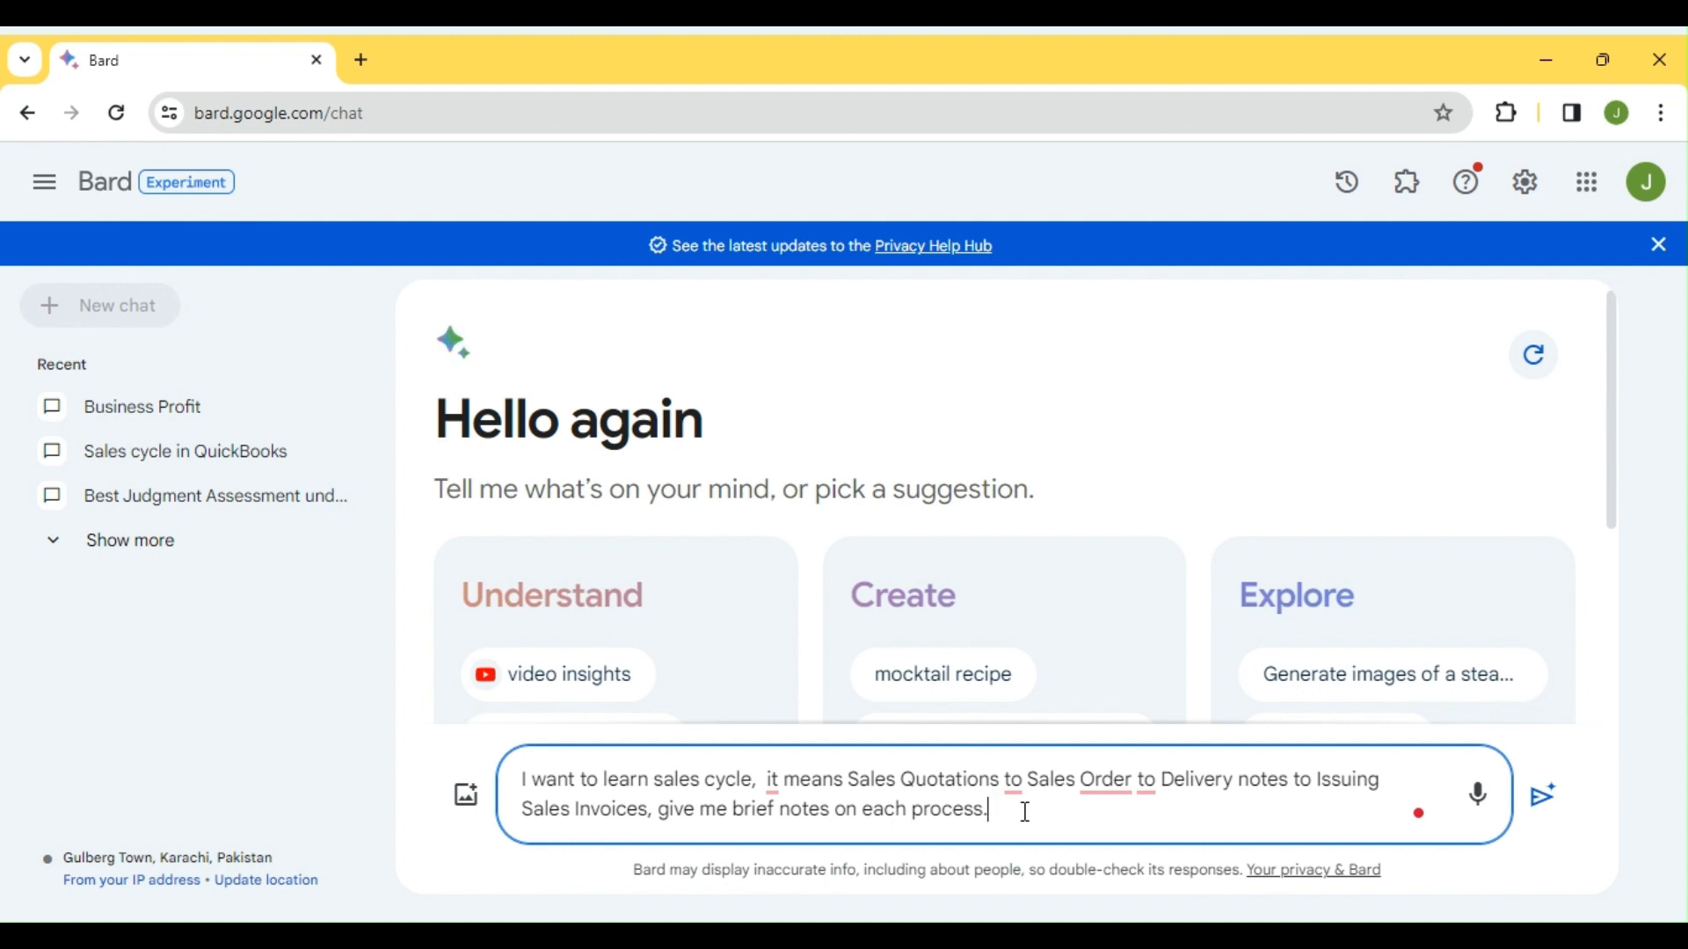
Send the prompt and review the 'Sales Quotation:' section of Bard's answer
{"action": "key", "text": "Return"}
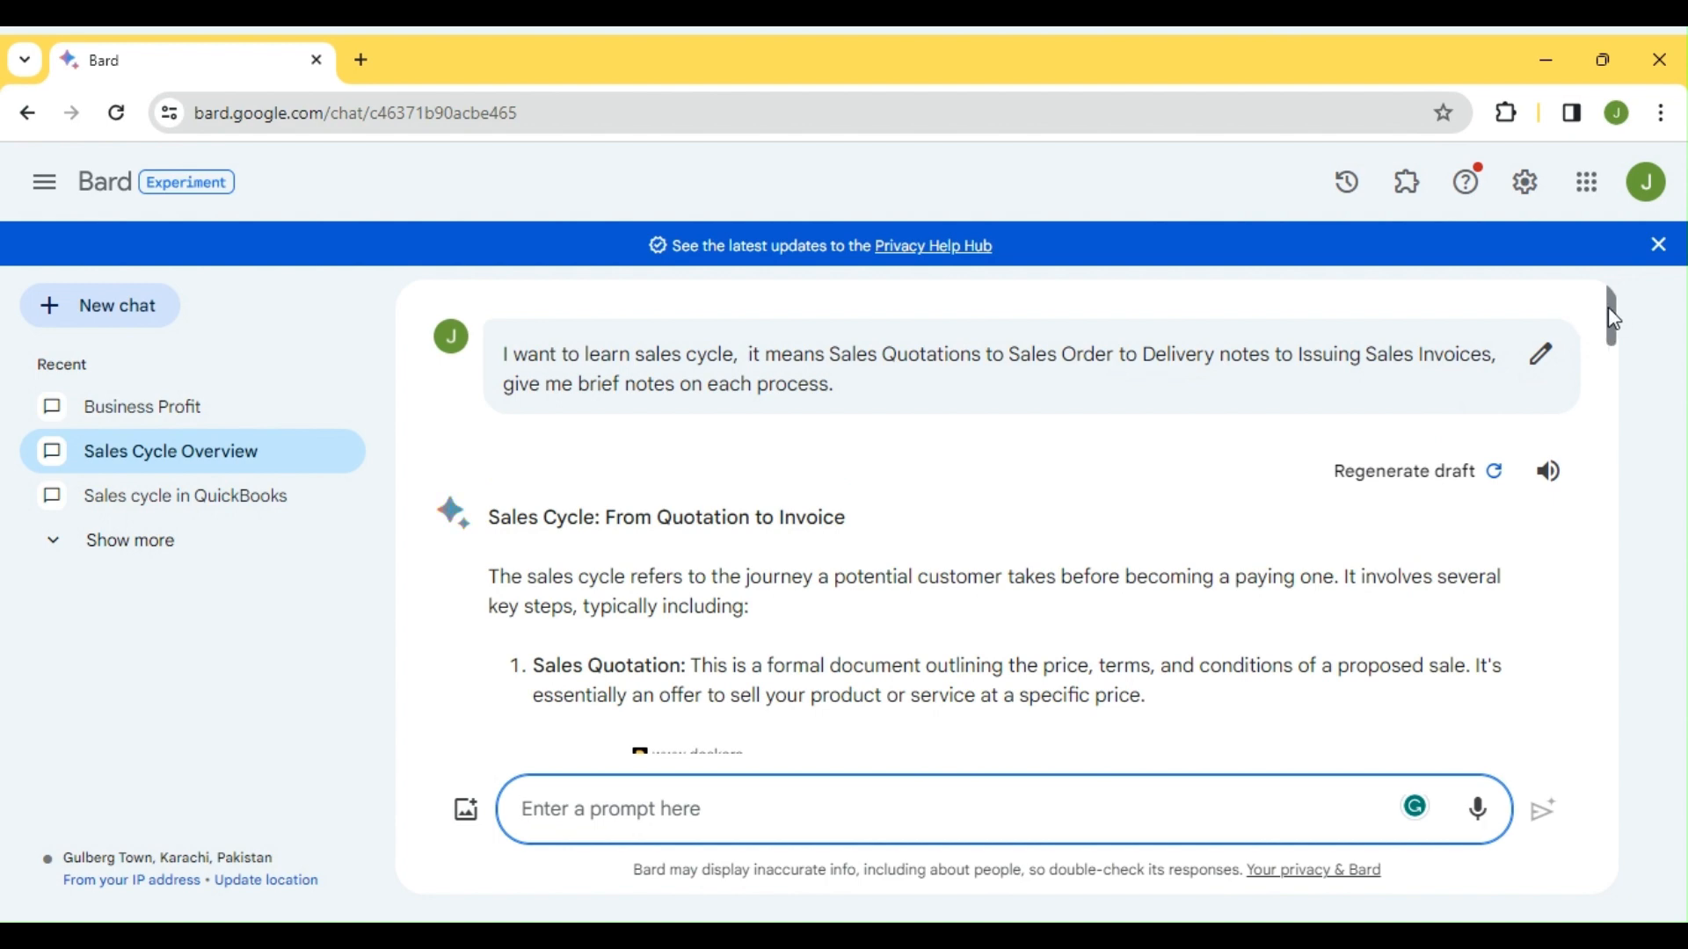
{"action": "left_click_drag", "start_coordinate": [1622, 314], "coordinate": [1618, 346]}
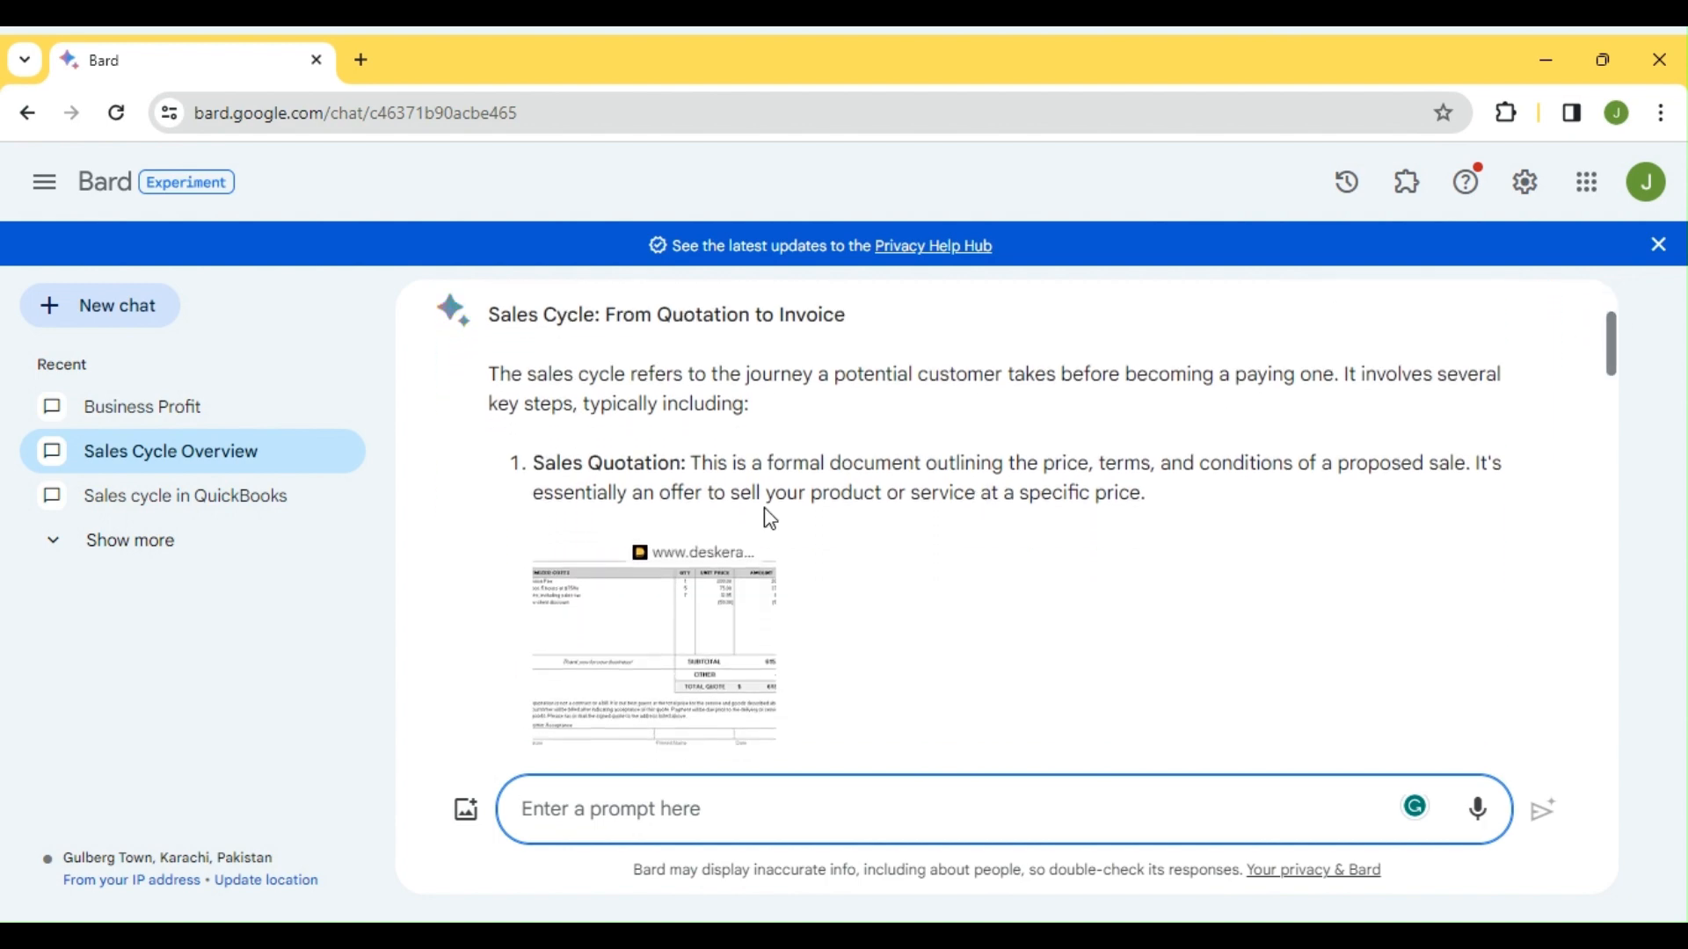
{"action": "left_click_drag", "start_coordinate": [534, 468], "coordinate": [689, 466]}
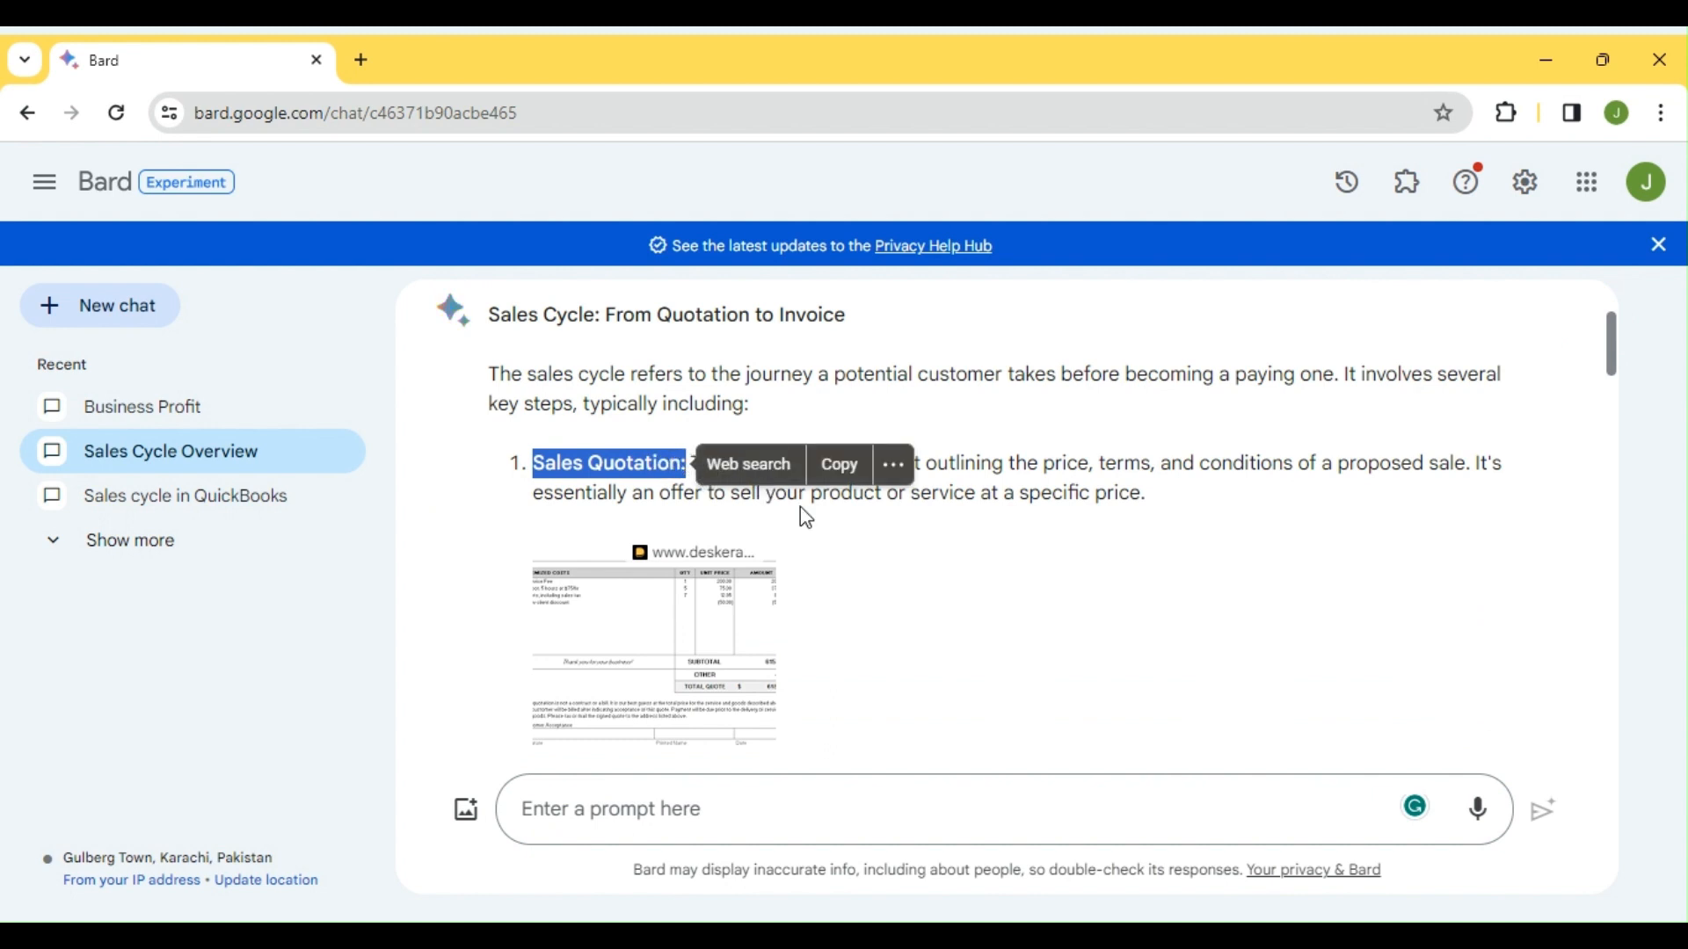
{"action": "left_click", "coordinate": [869, 555]}
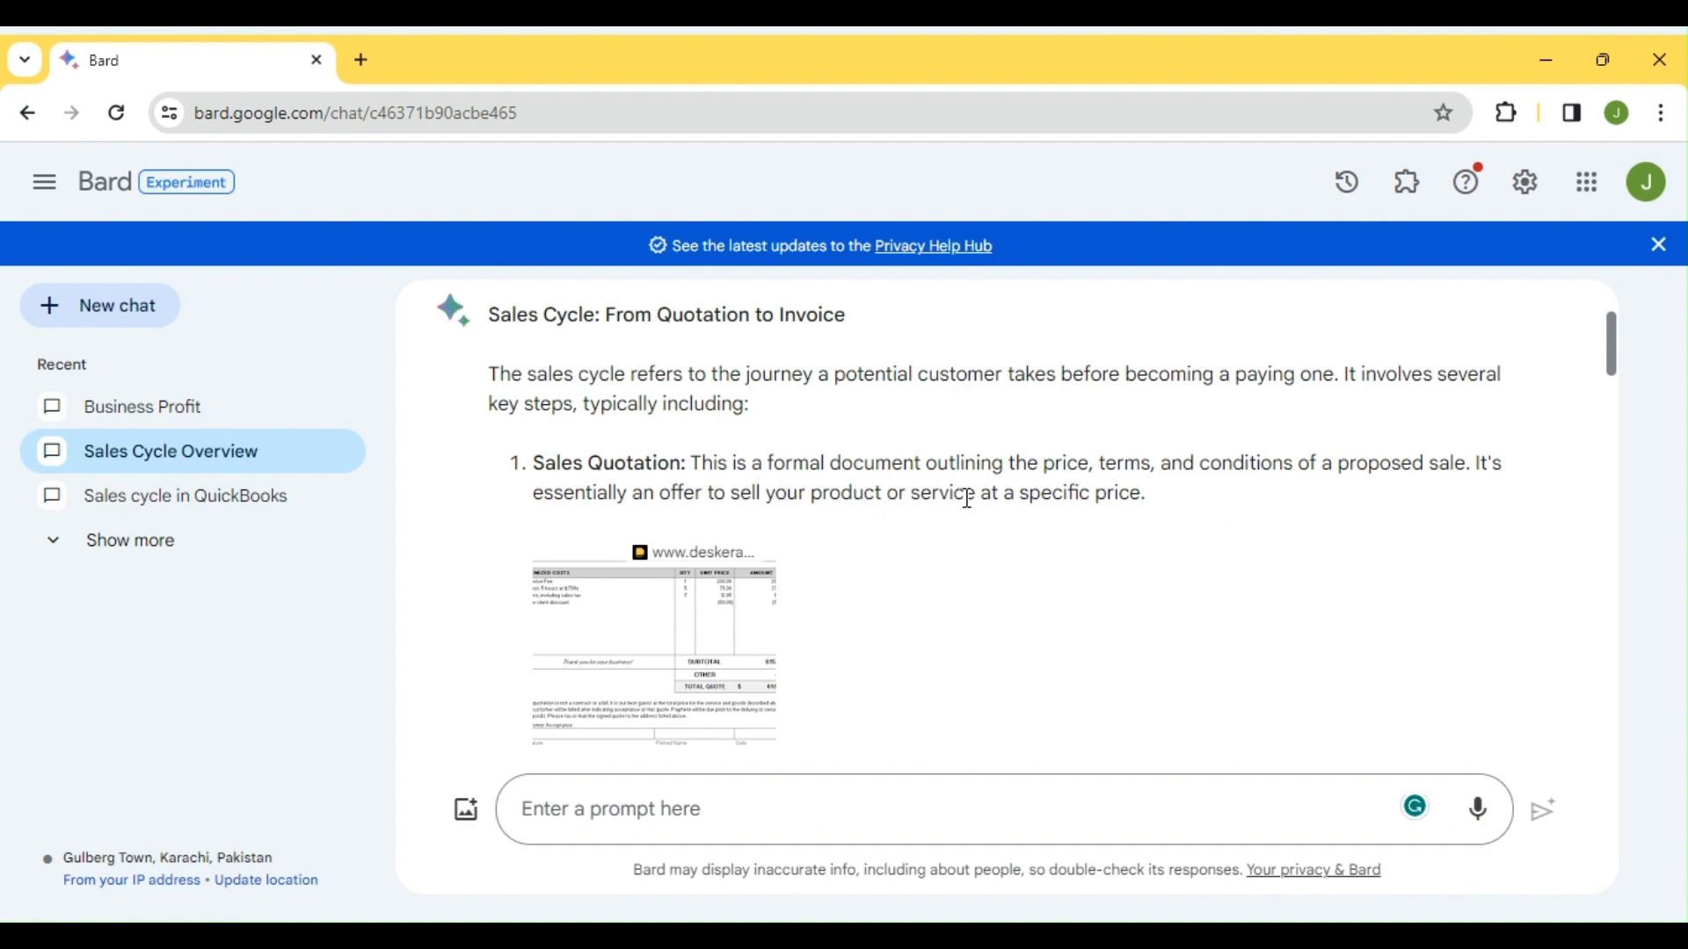
{"action": "left_click", "coordinate": [622, 651]}
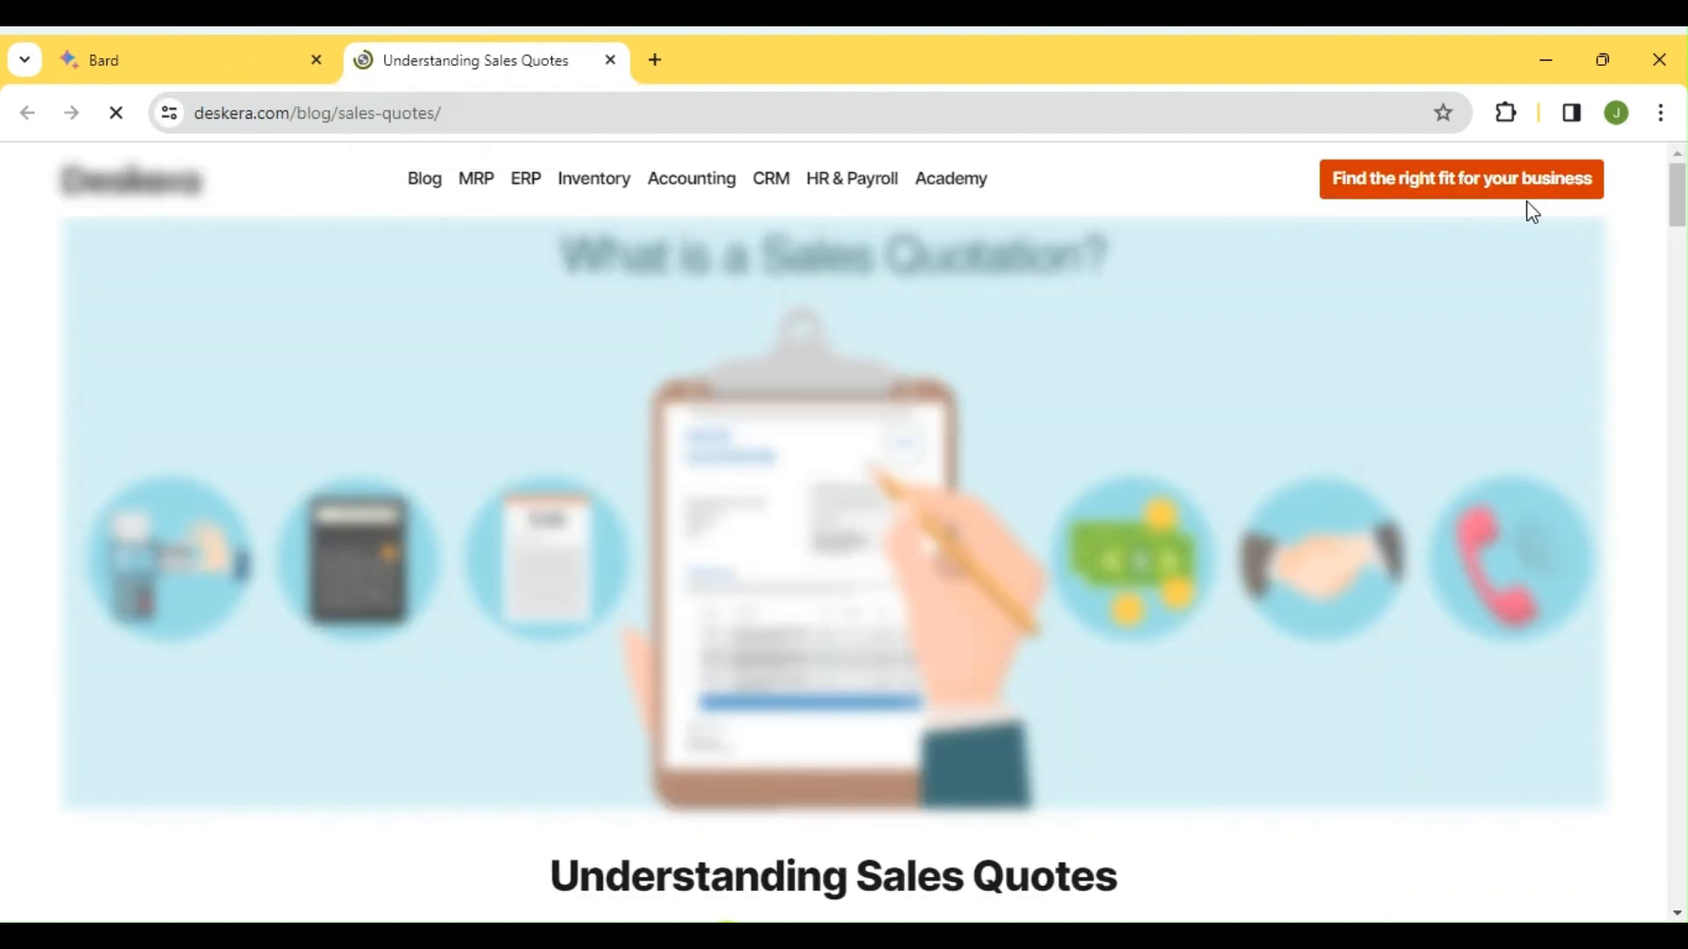
{"action": "mouse_move", "coordinate": [1679, 206]}
{"action": "left_mouse_down"}
{"action": "mouse_move", "coordinate": [1681, 703]}
{"action": "mouse_move", "coordinate": [1678, 233]}
{"action": "left_mouse_up"}
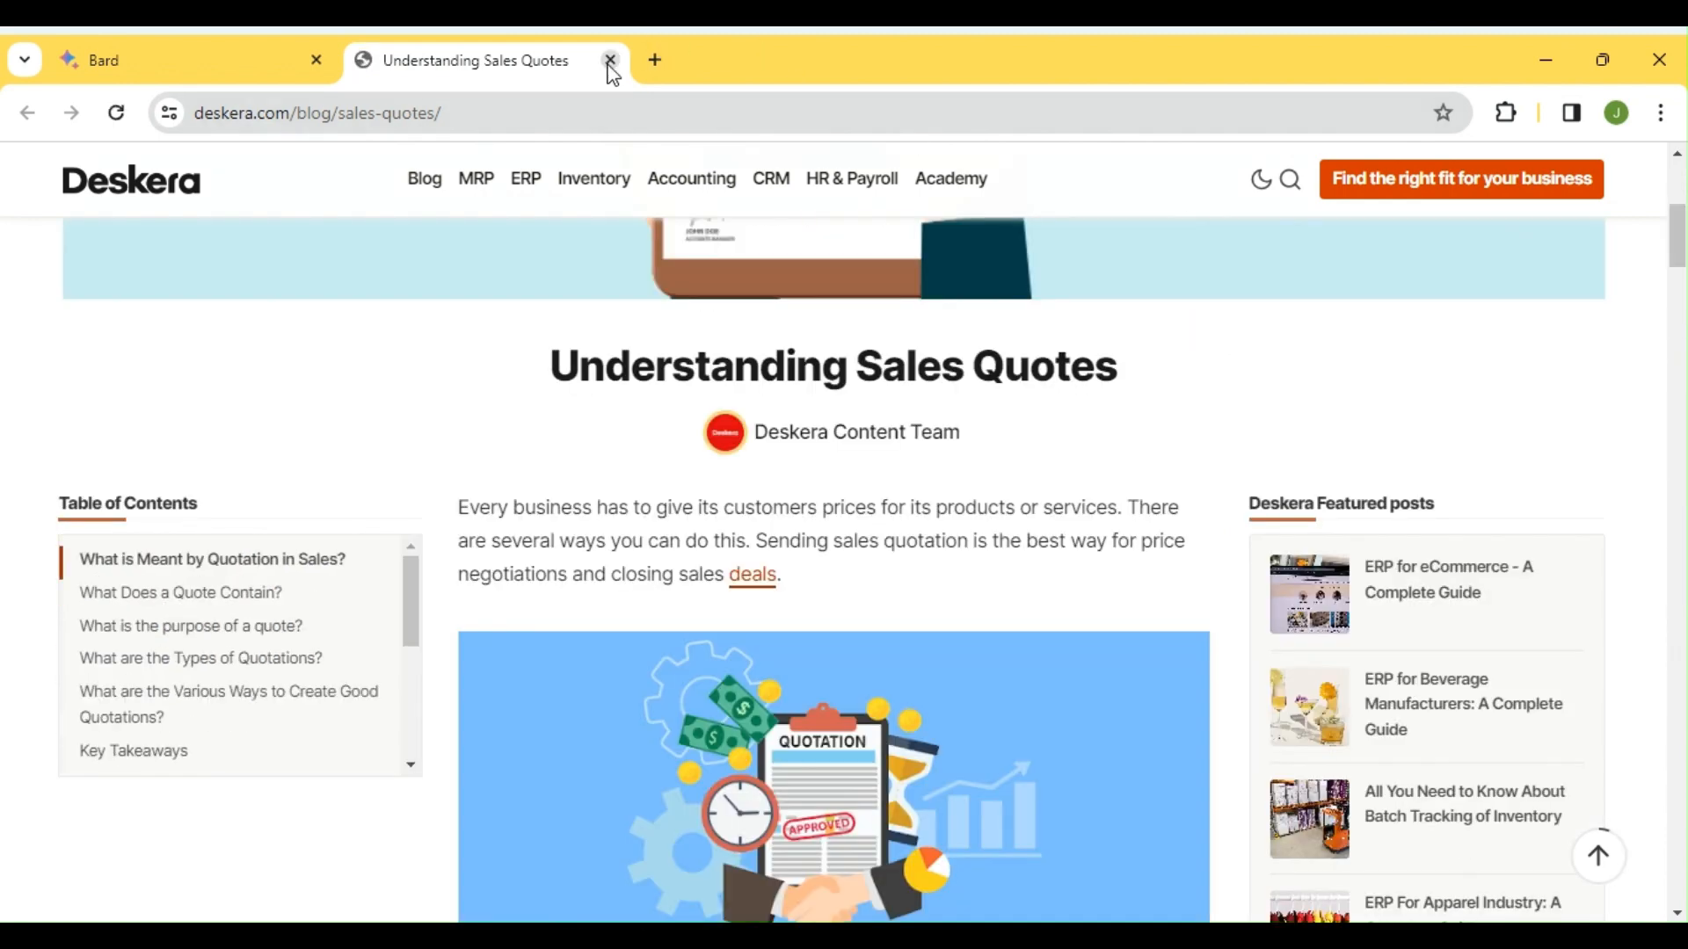
{"action": "left_click", "coordinate": [610, 61]}
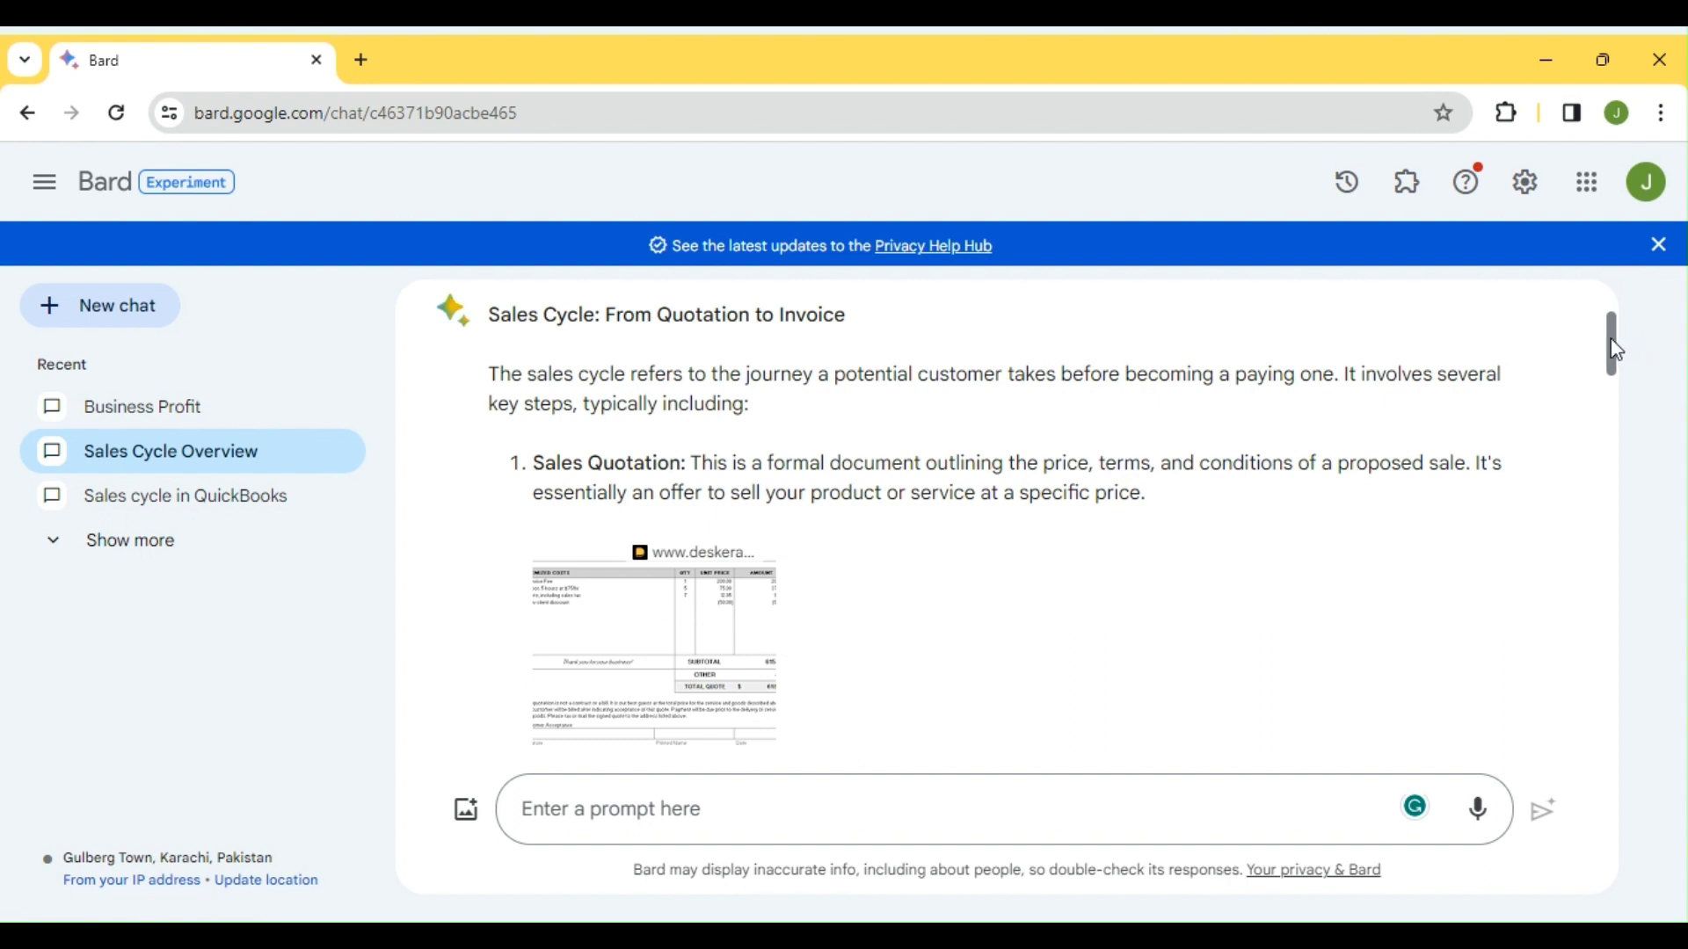
{"action": "left_click_drag", "start_coordinate": [1621, 349], "coordinate": [1631, 428]}
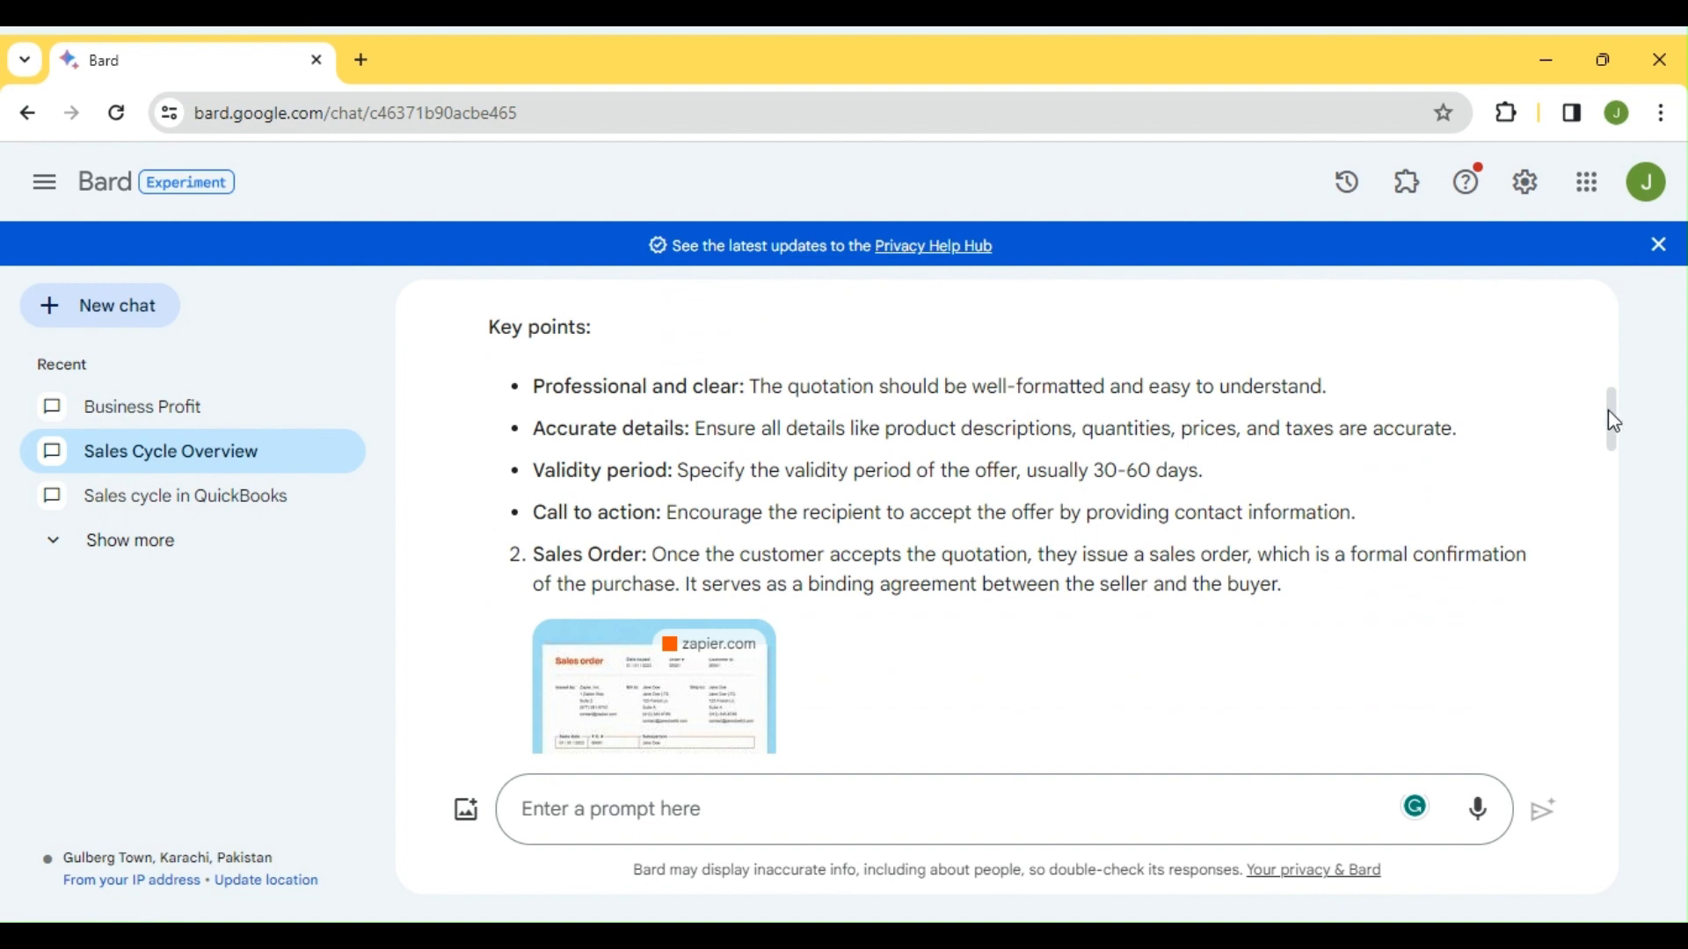
{"action": "mouse_move", "coordinate": [1622, 428]}
{"action": "left_mouse_down"}
{"action": "mouse_move", "coordinate": [1620, 671]}
{"action": "mouse_move", "coordinate": [1630, 612]}
{"action": "mouse_move", "coordinate": [1598, 428]}
{"action": "left_mouse_up"}
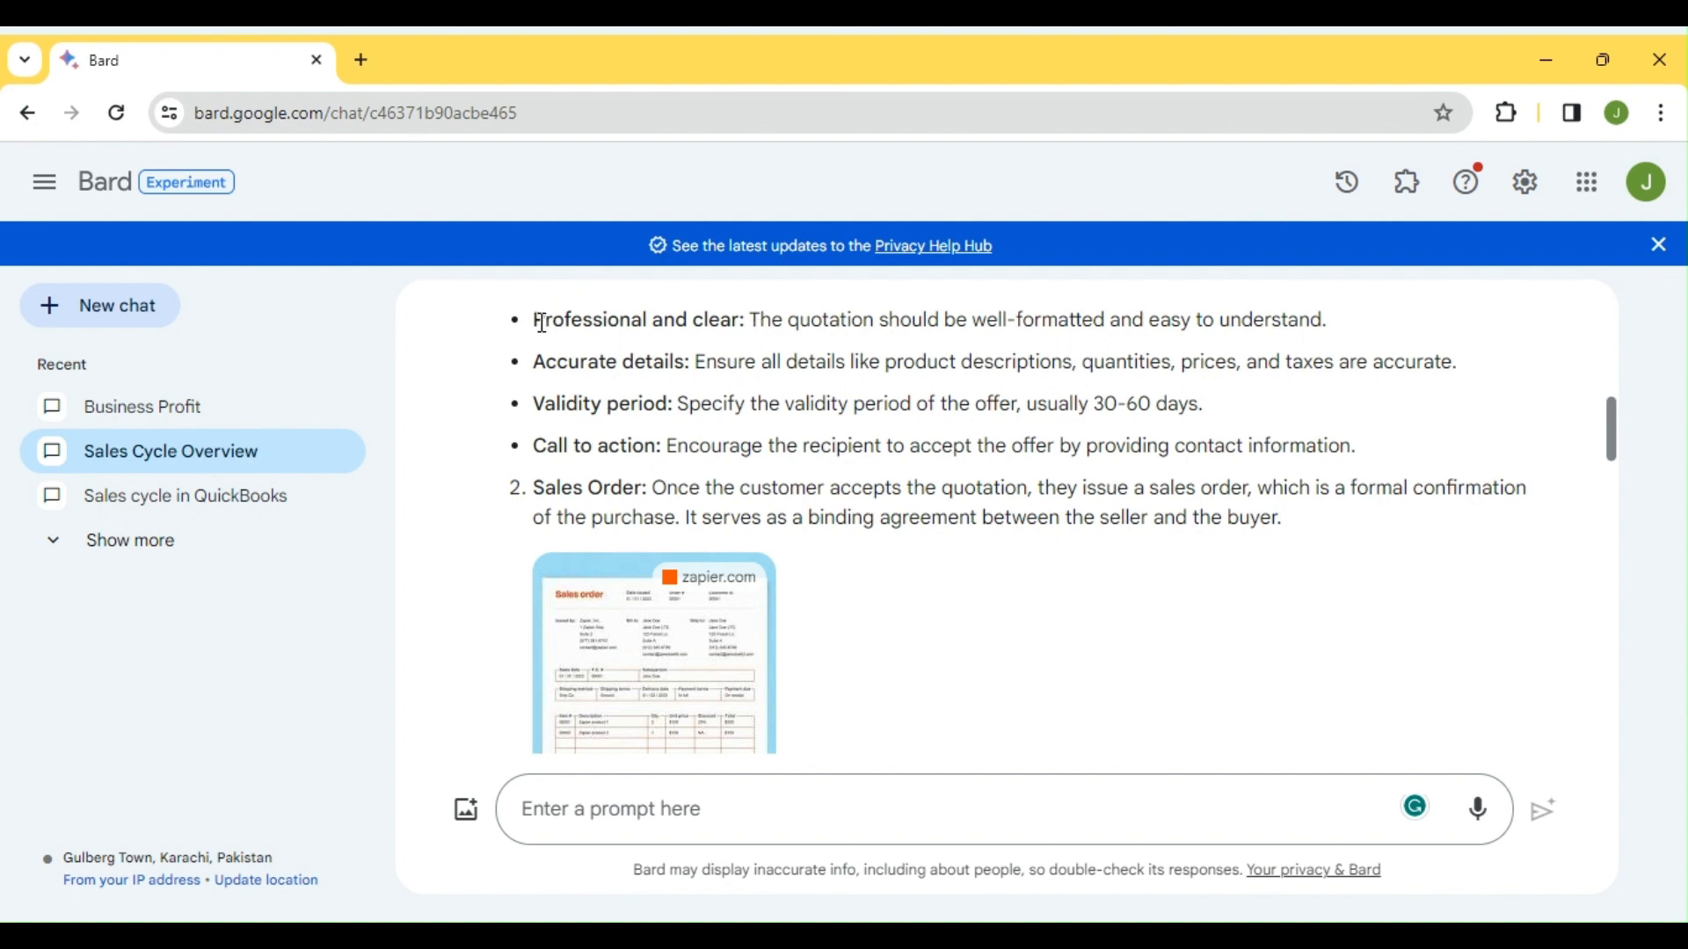
{"action": "left_click_drag", "start_coordinate": [536, 322], "coordinate": [1062, 600]}
{"action": "left_click", "coordinate": [1353, 448]}
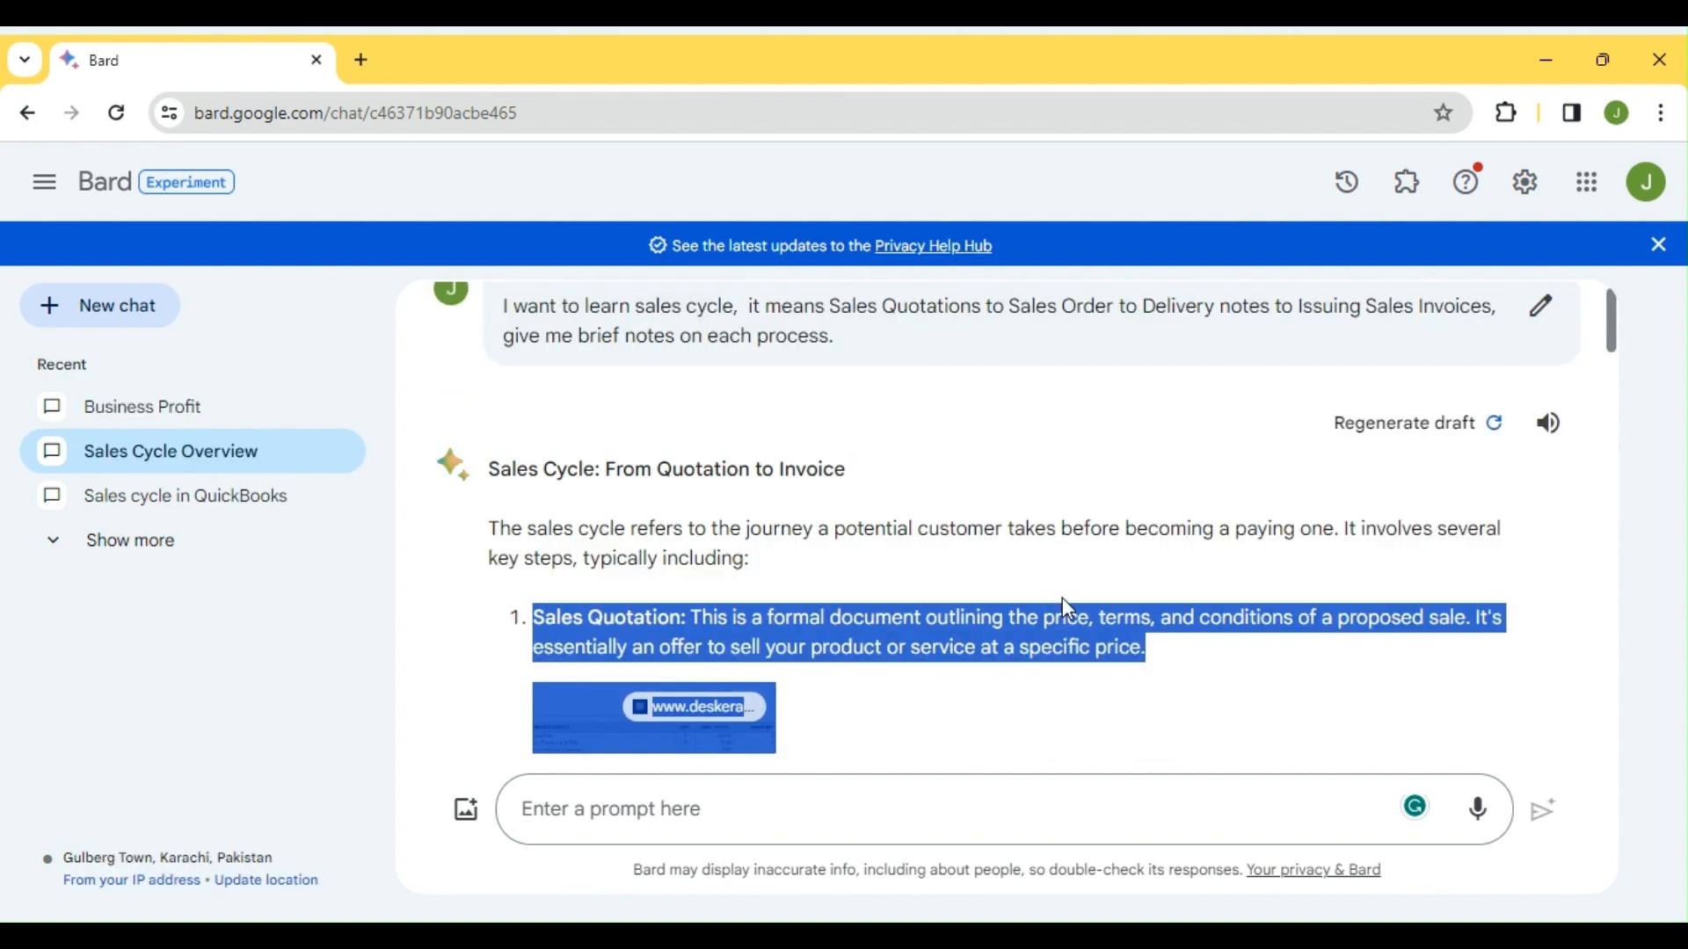
{"action": "left_click", "coordinate": [1062, 599]}
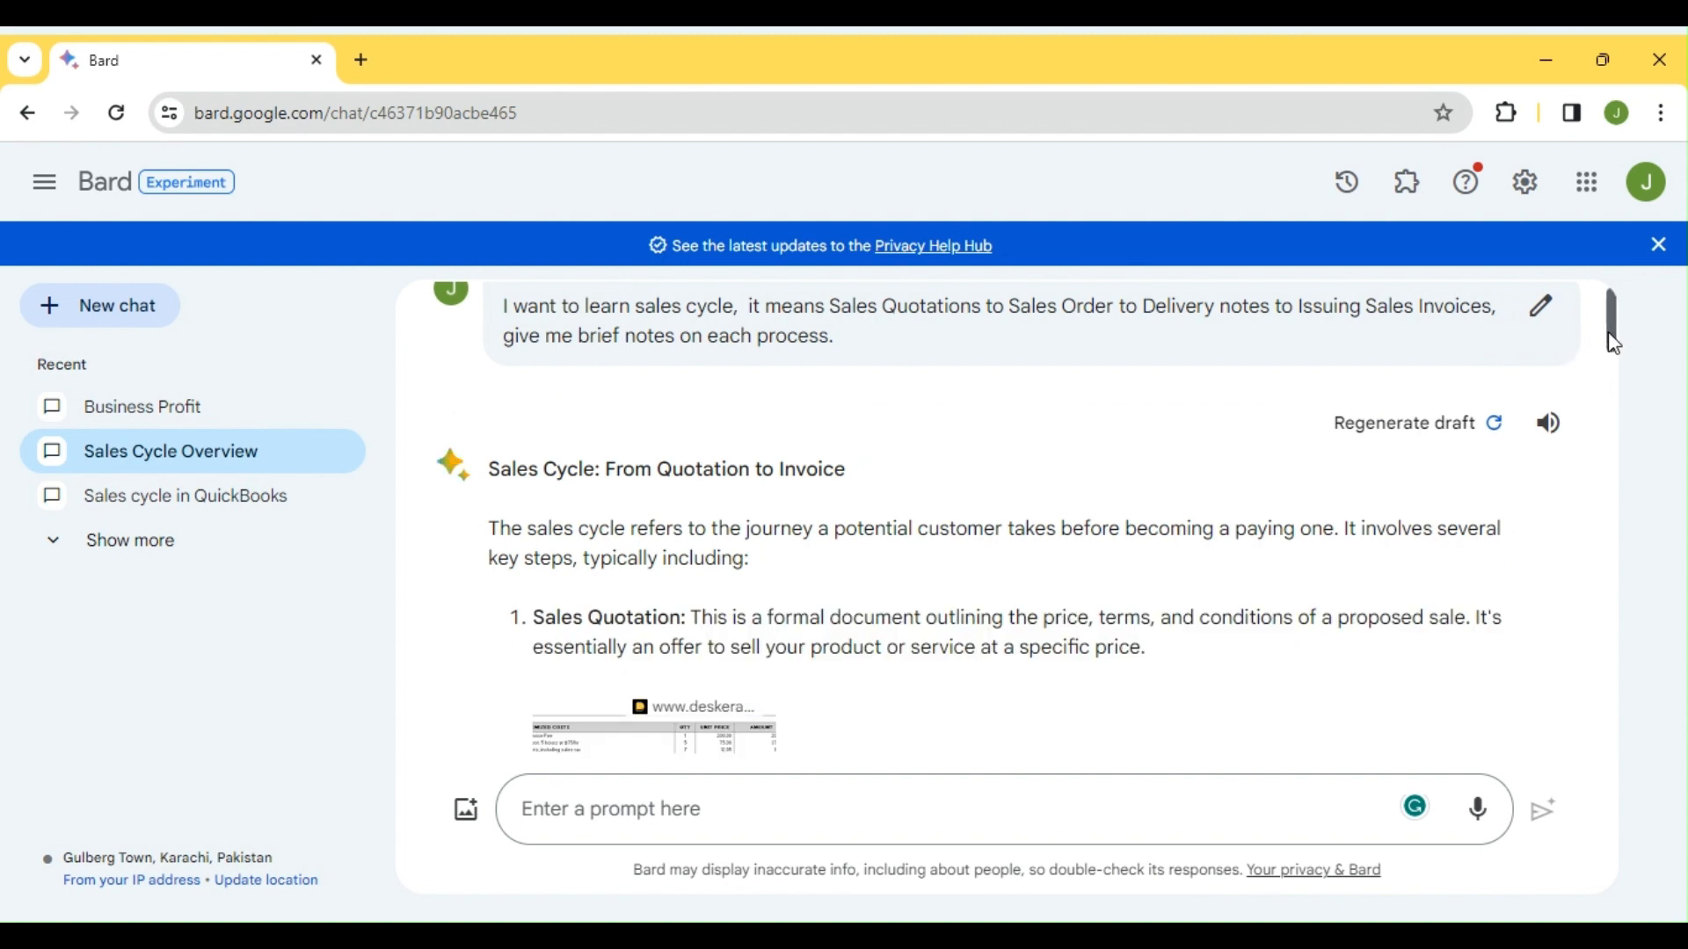
{"action": "left_click_drag", "start_coordinate": [1606, 331], "coordinate": [1614, 479]}
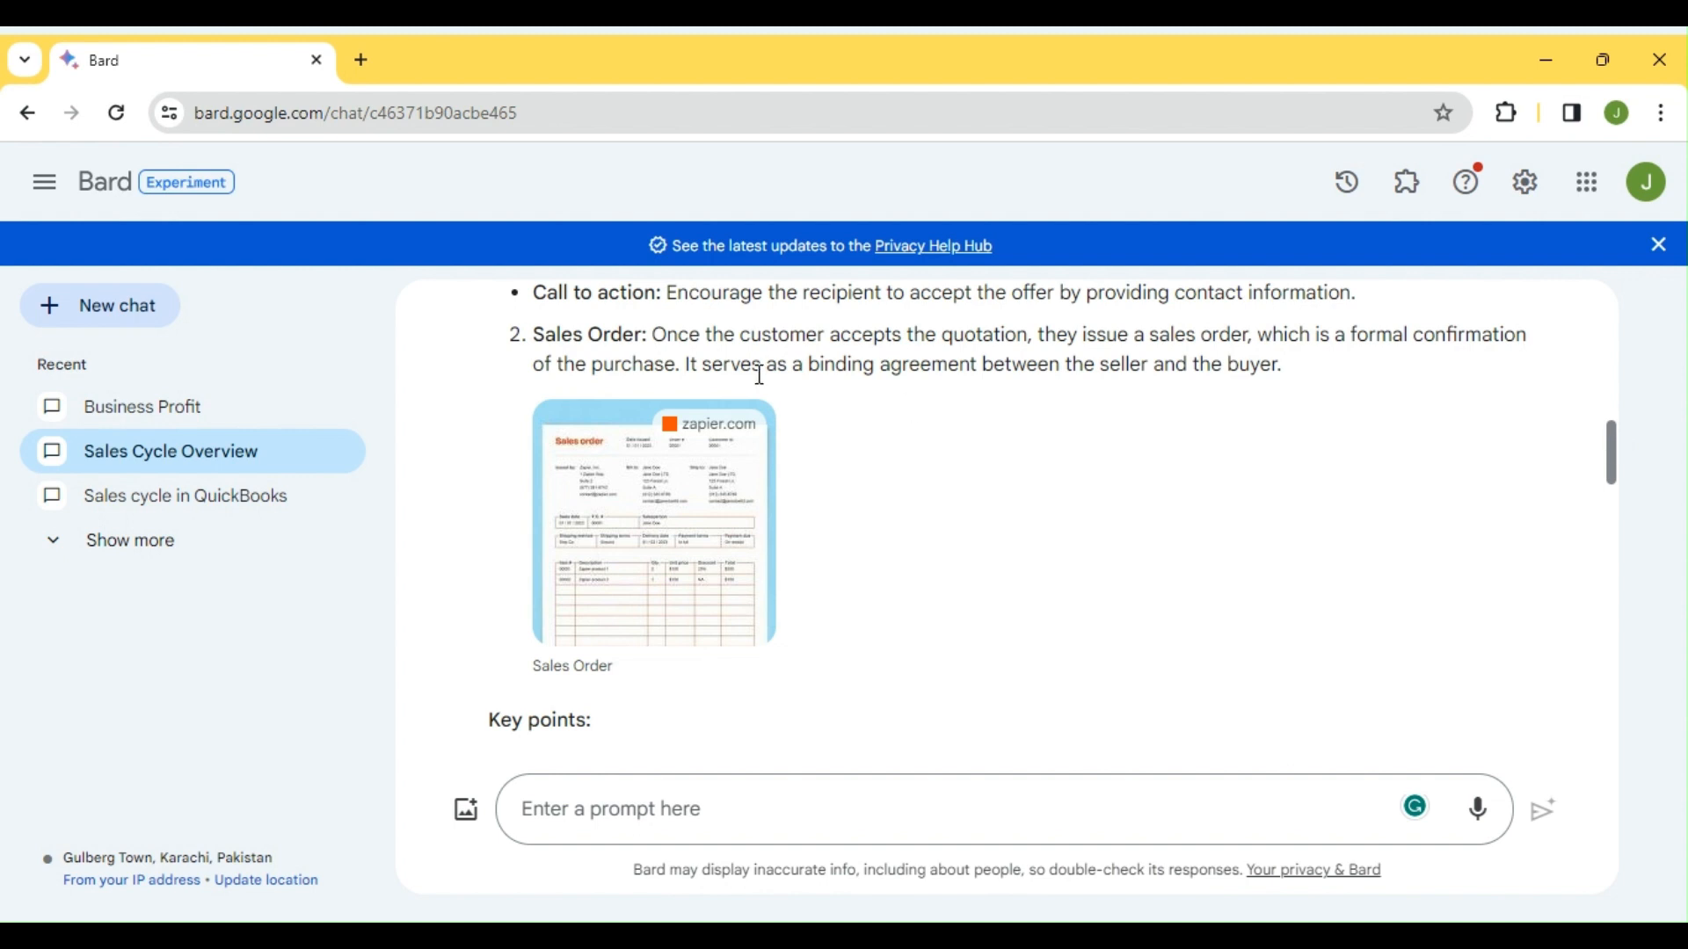
{"action": "left_click_drag", "start_coordinate": [532, 334], "coordinate": [664, 336]}
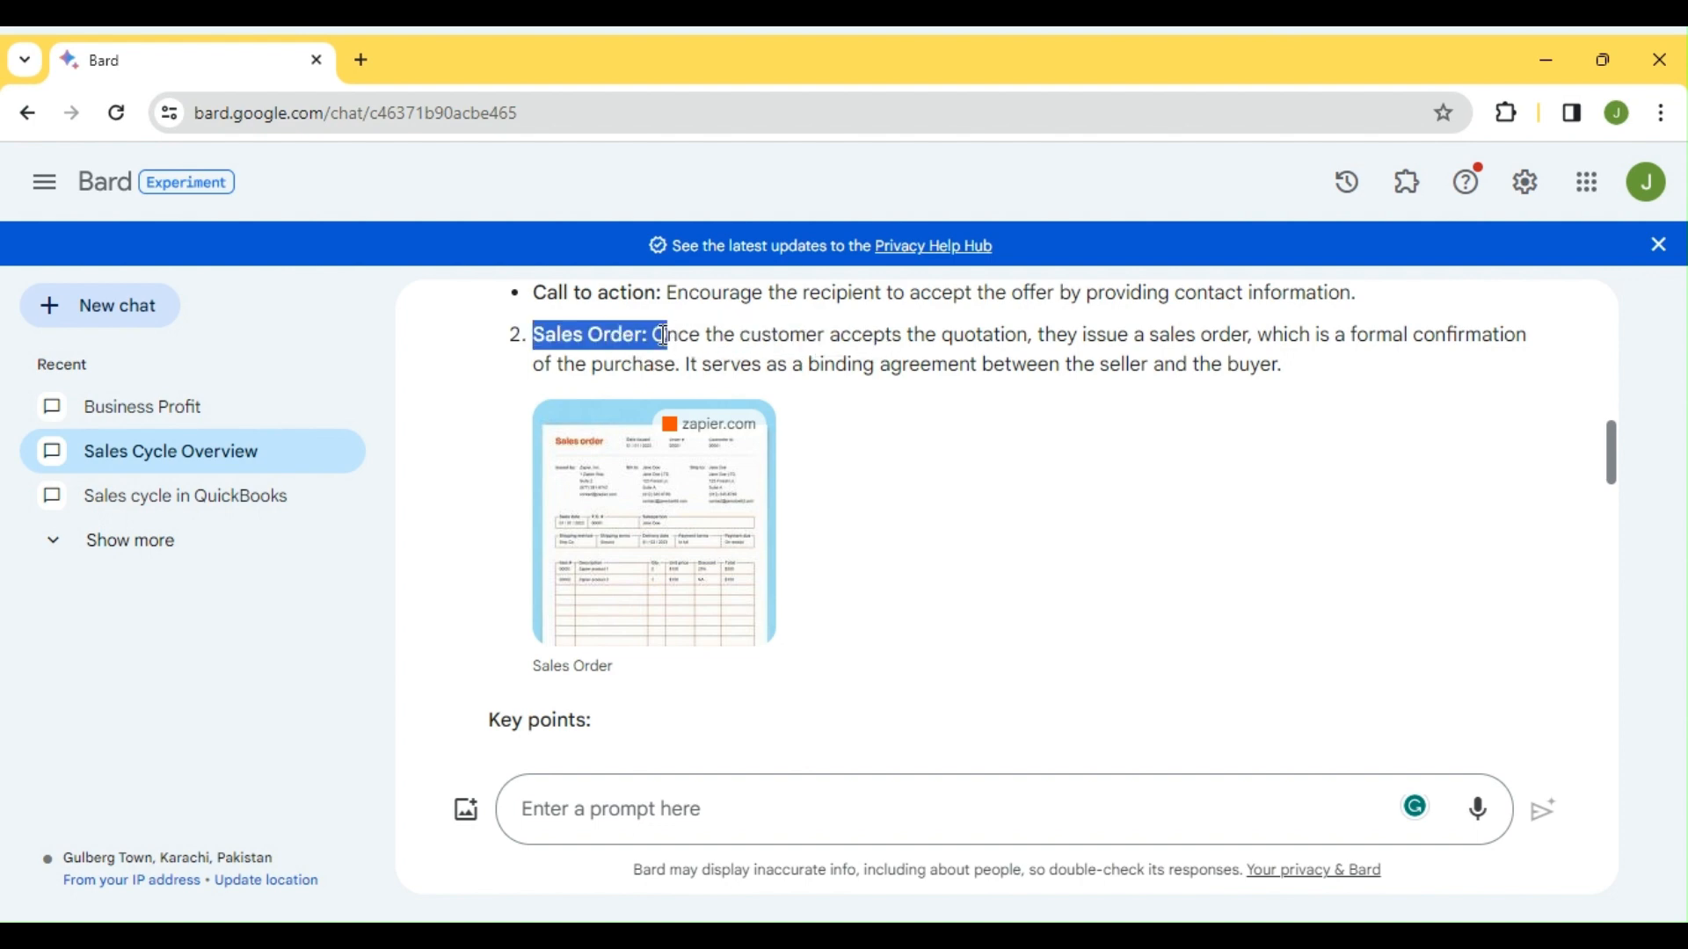
{"action": "left_click", "coordinate": [664, 337]}
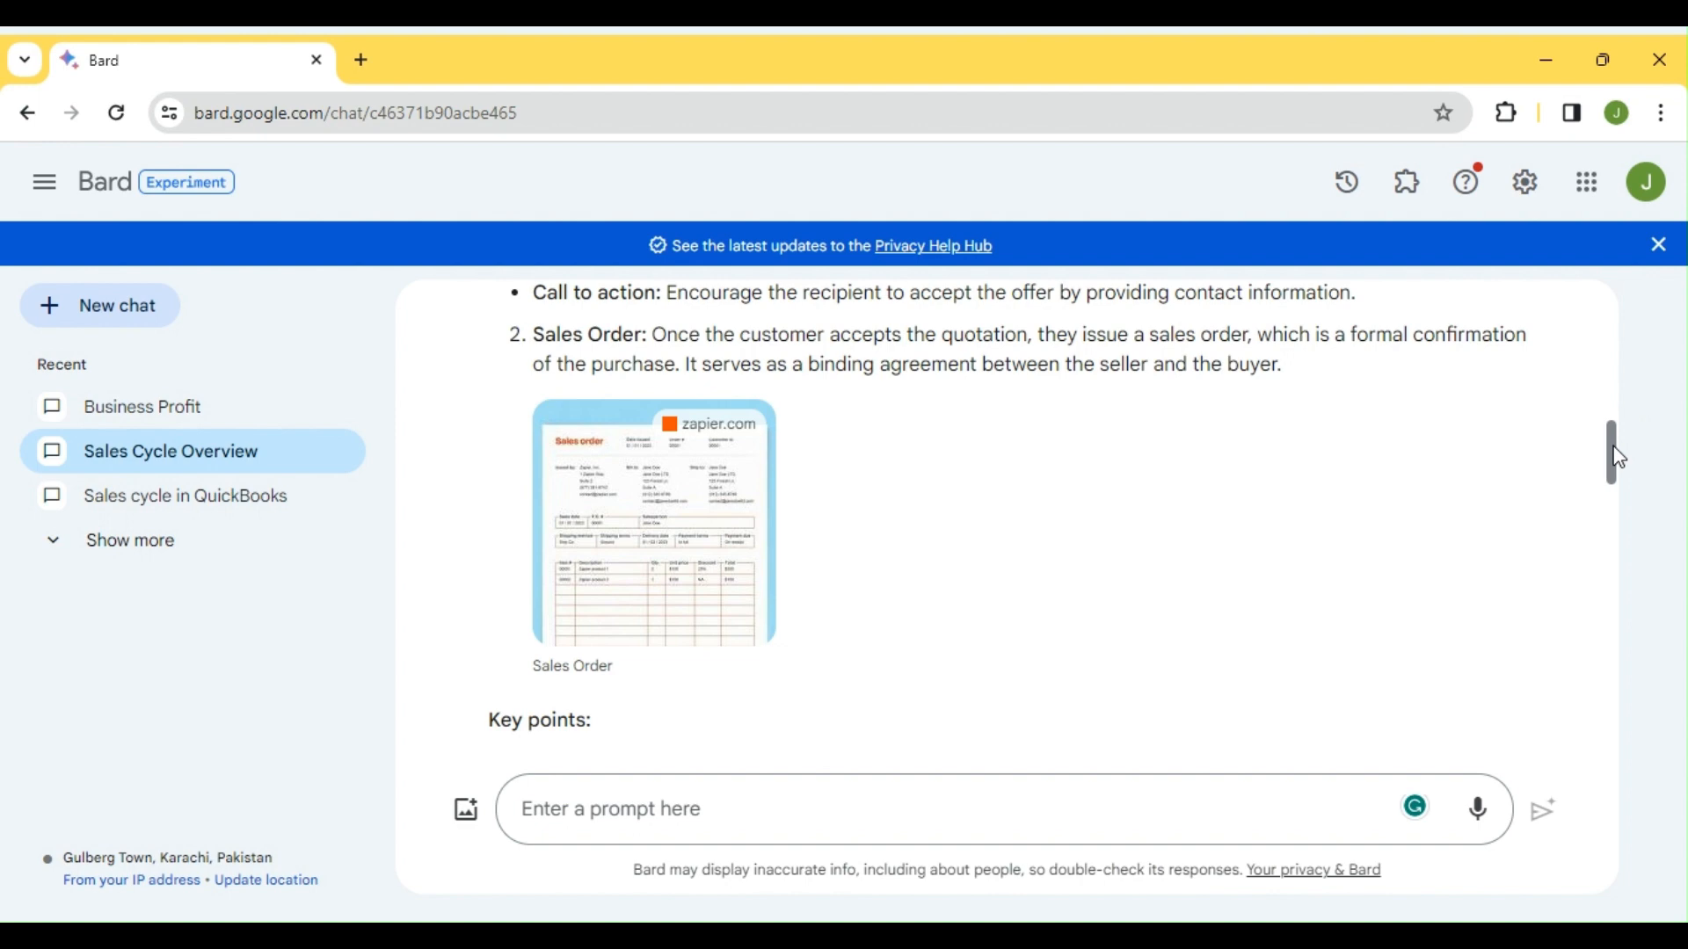
{"action": "left_click_drag", "start_coordinate": [1625, 459], "coordinate": [1612, 538]}
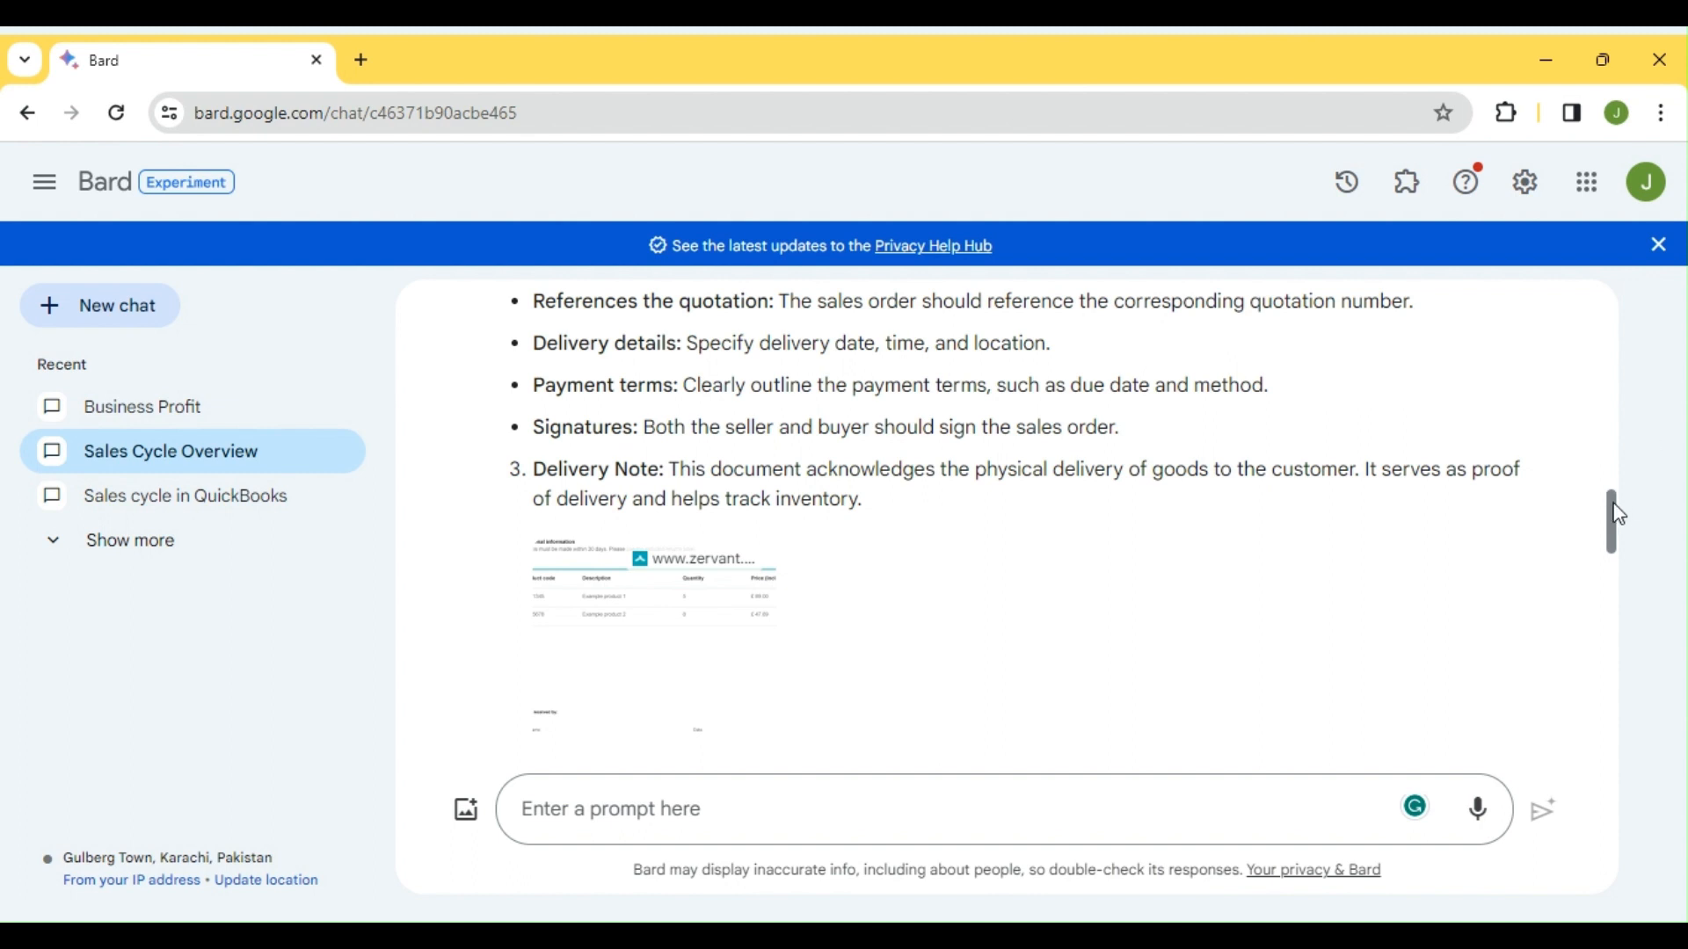
{"action": "mouse_move", "coordinate": [1620, 510]}
{"action": "left_mouse_down"}
{"action": "mouse_move", "coordinate": [1624, 582]}
{"action": "mouse_move", "coordinate": [1622, 540]}
{"action": "left_mouse_up"}
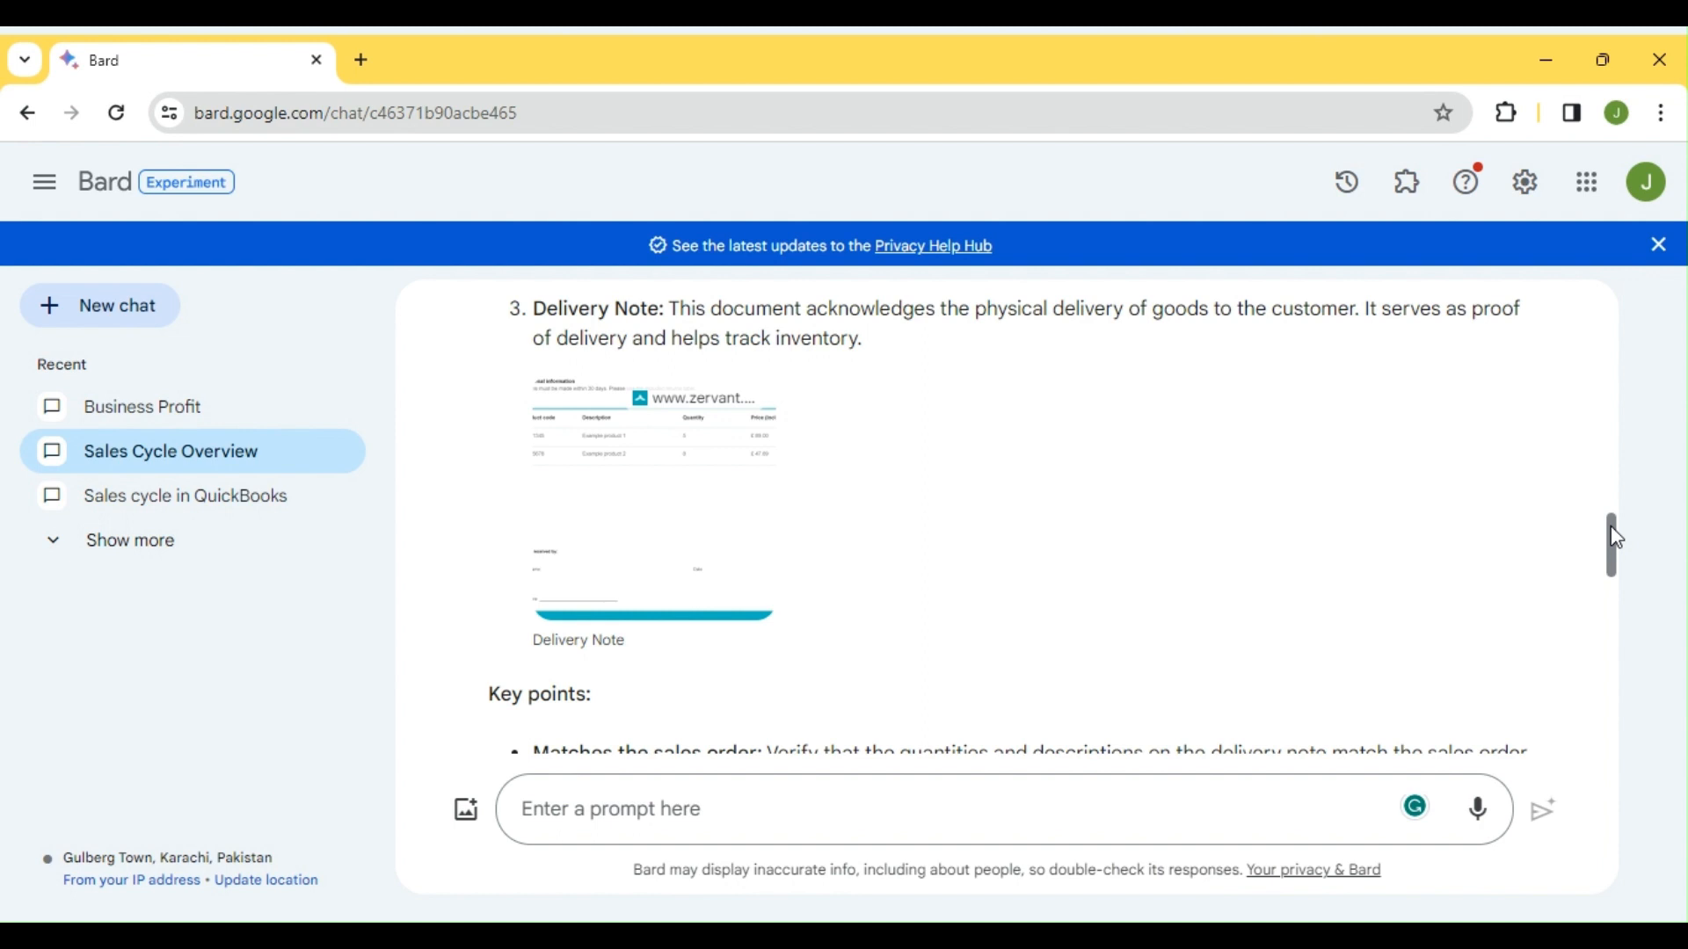
{"action": "left_click_drag", "start_coordinate": [1620, 538], "coordinate": [1616, 621]}
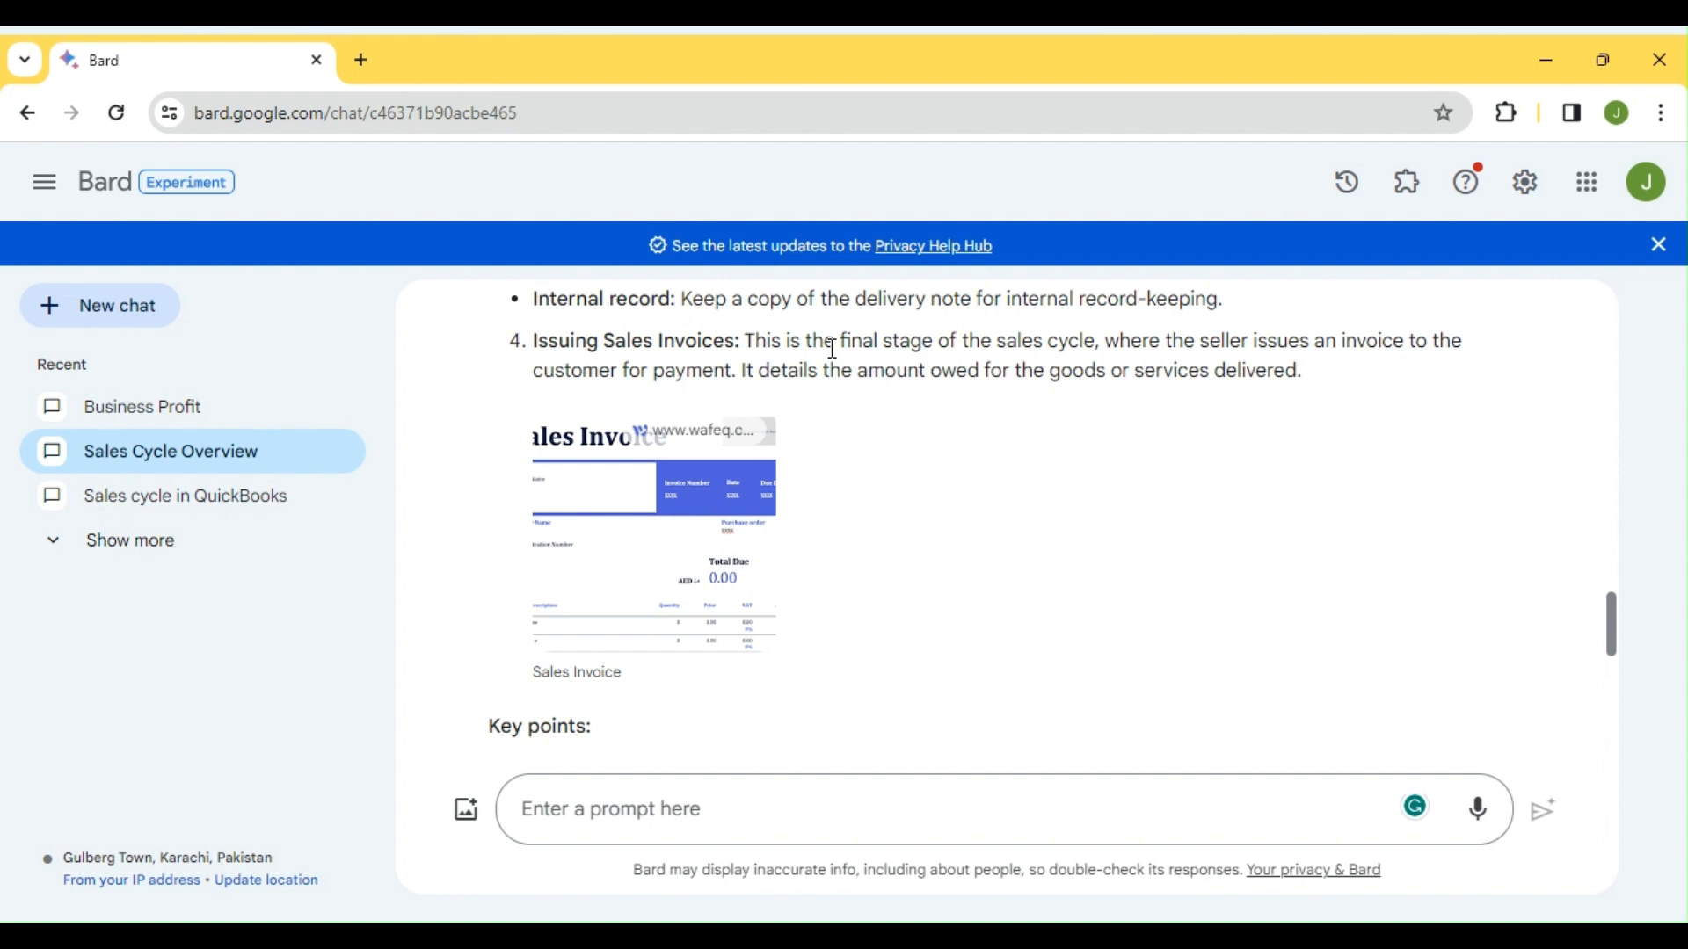
{"action": "scroll", "coordinate": [834, 349], "scroll_direction": "down", "scroll_amount": 1}
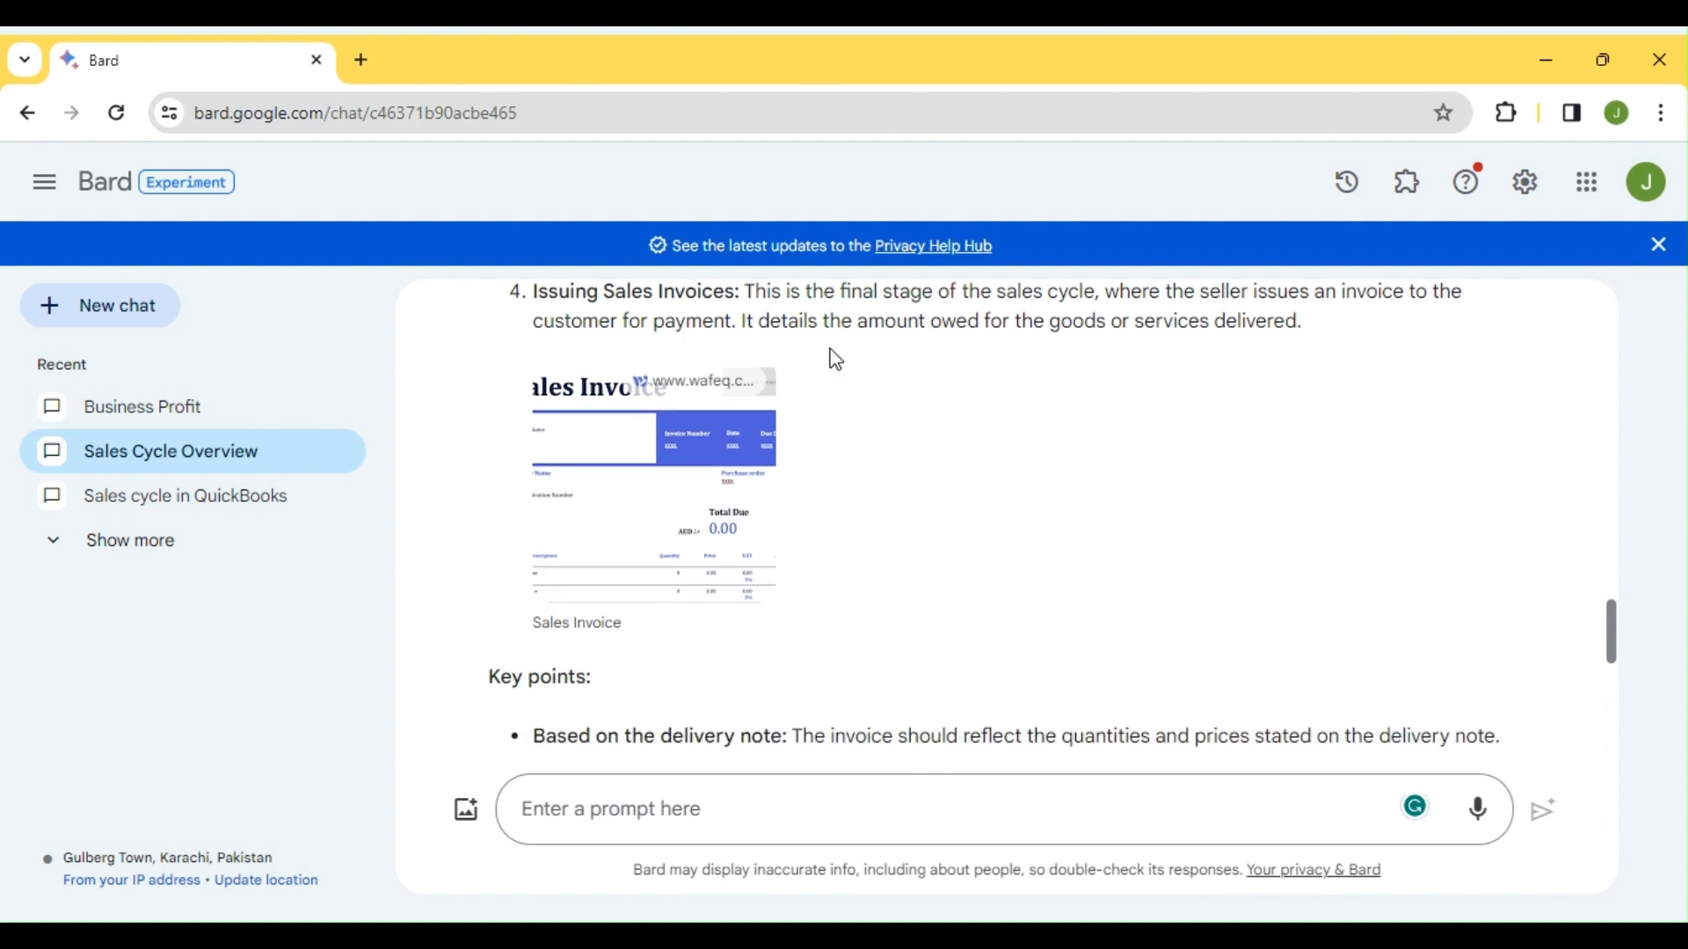
{"action": "scroll", "coordinate": [836, 360], "scroll_direction": "up", "scroll_amount": 6}
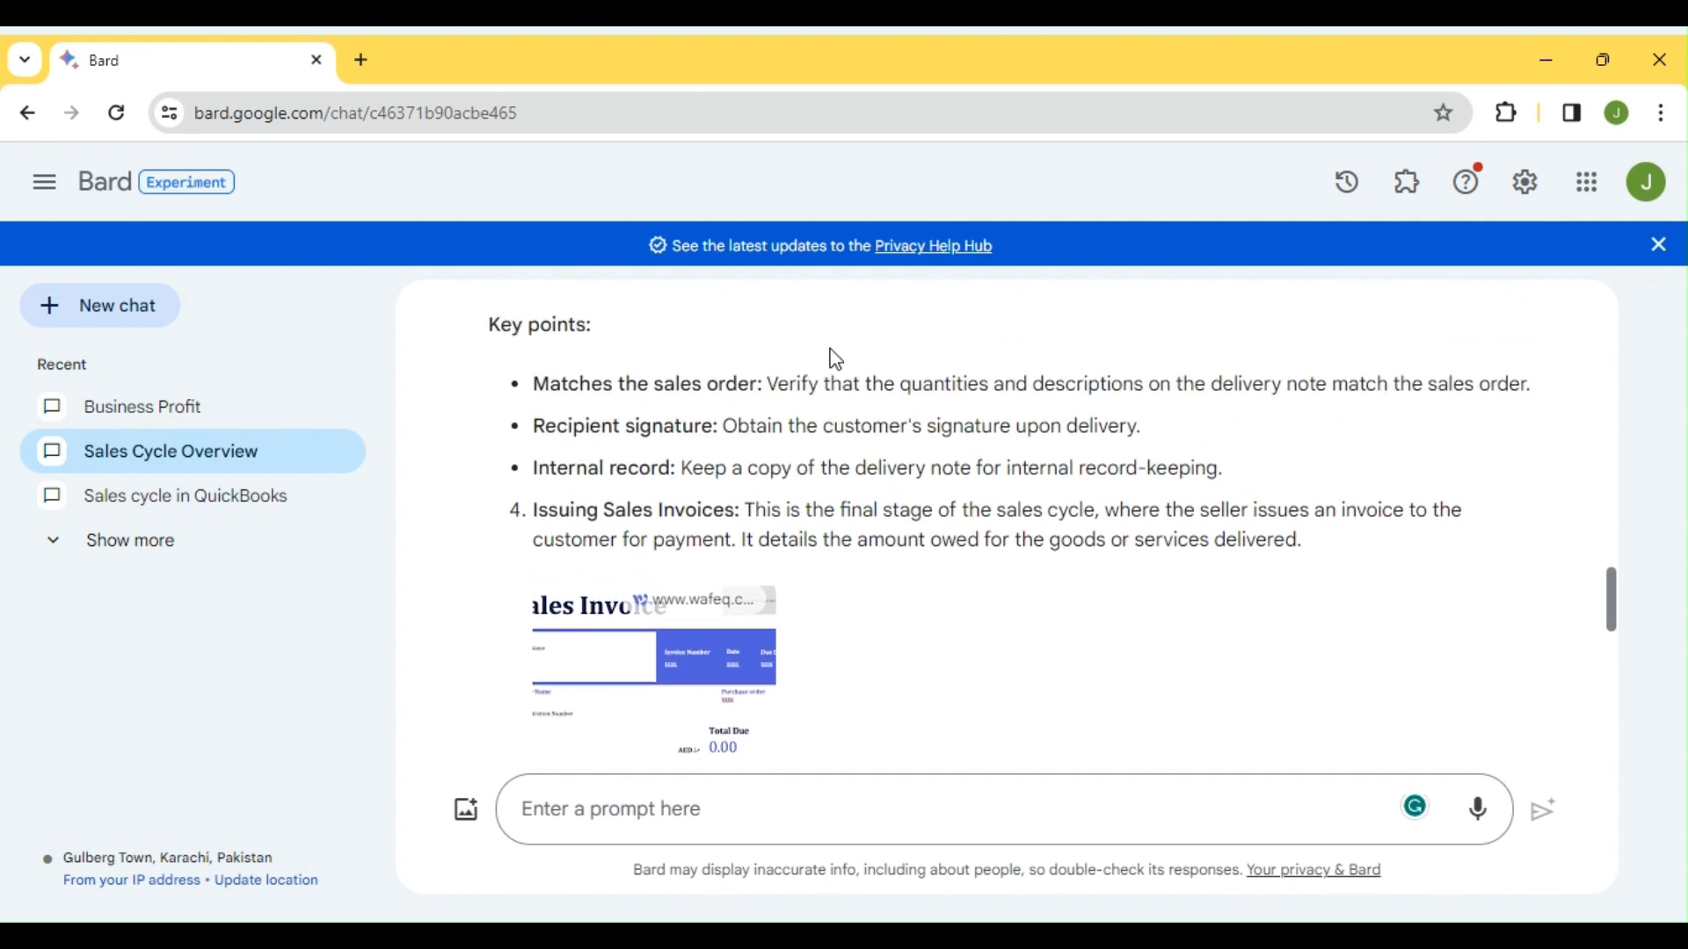
{"action": "scroll", "coordinate": [833, 349], "scroll_direction": "up", "scroll_amount": 10}
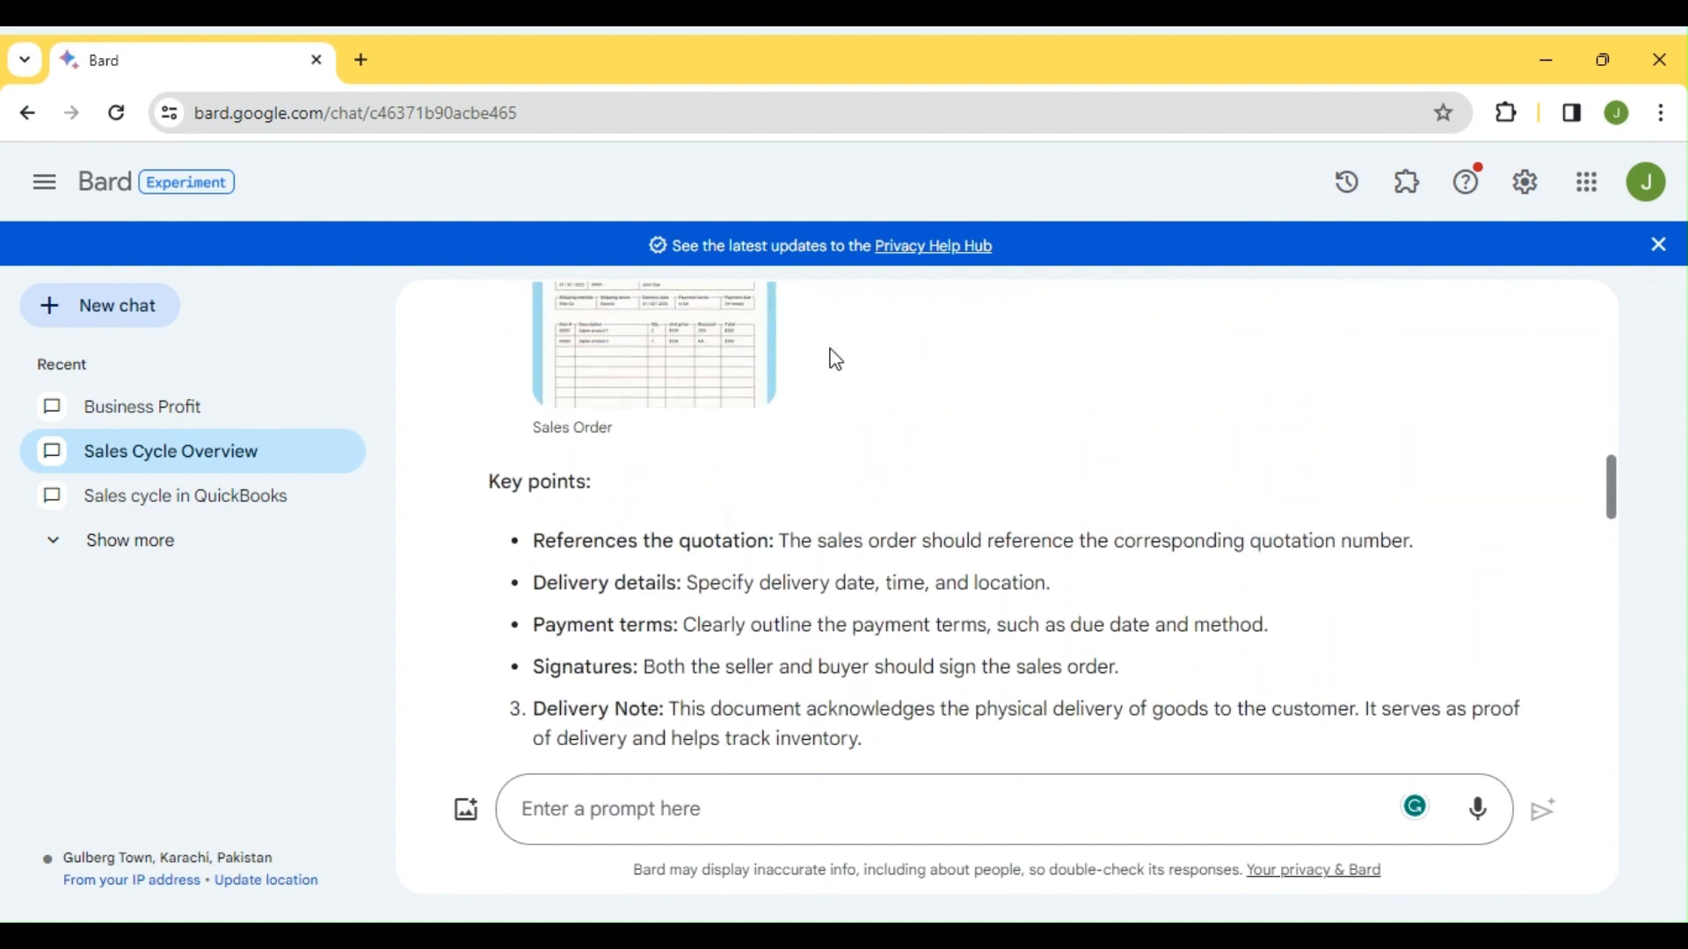
{"action": "scroll", "coordinate": [833, 349], "scroll_direction": "down", "scroll_amount": 10}
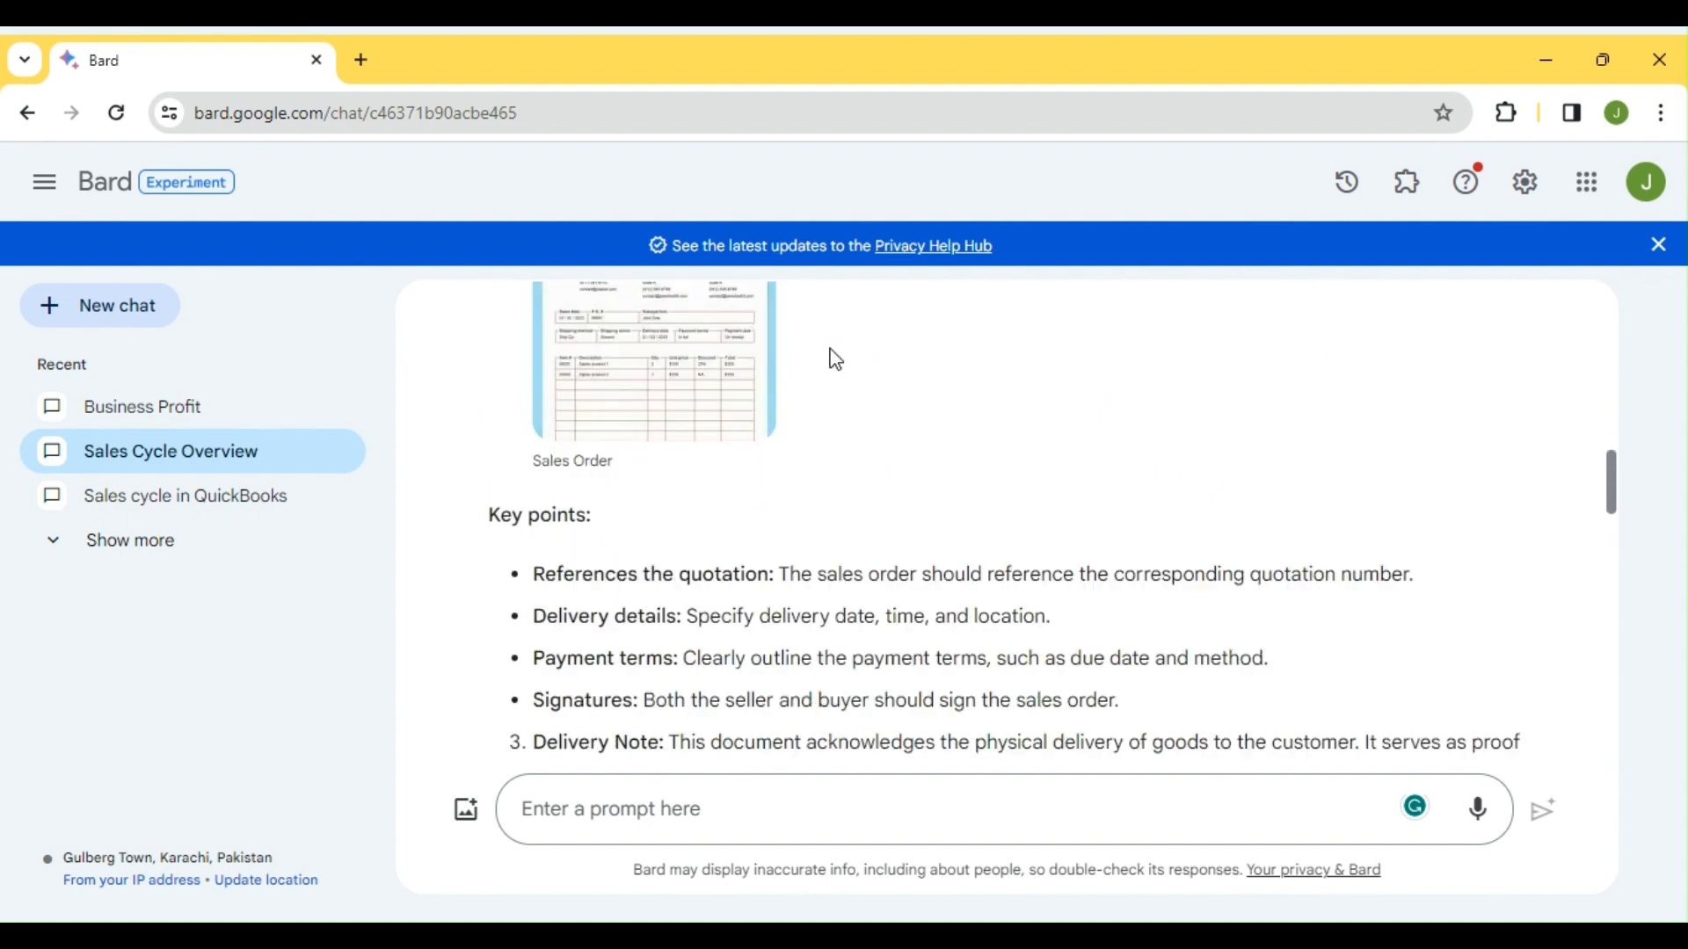
{"action": "scroll", "coordinate": [836, 359], "scroll_direction": "down", "scroll_amount": 10}
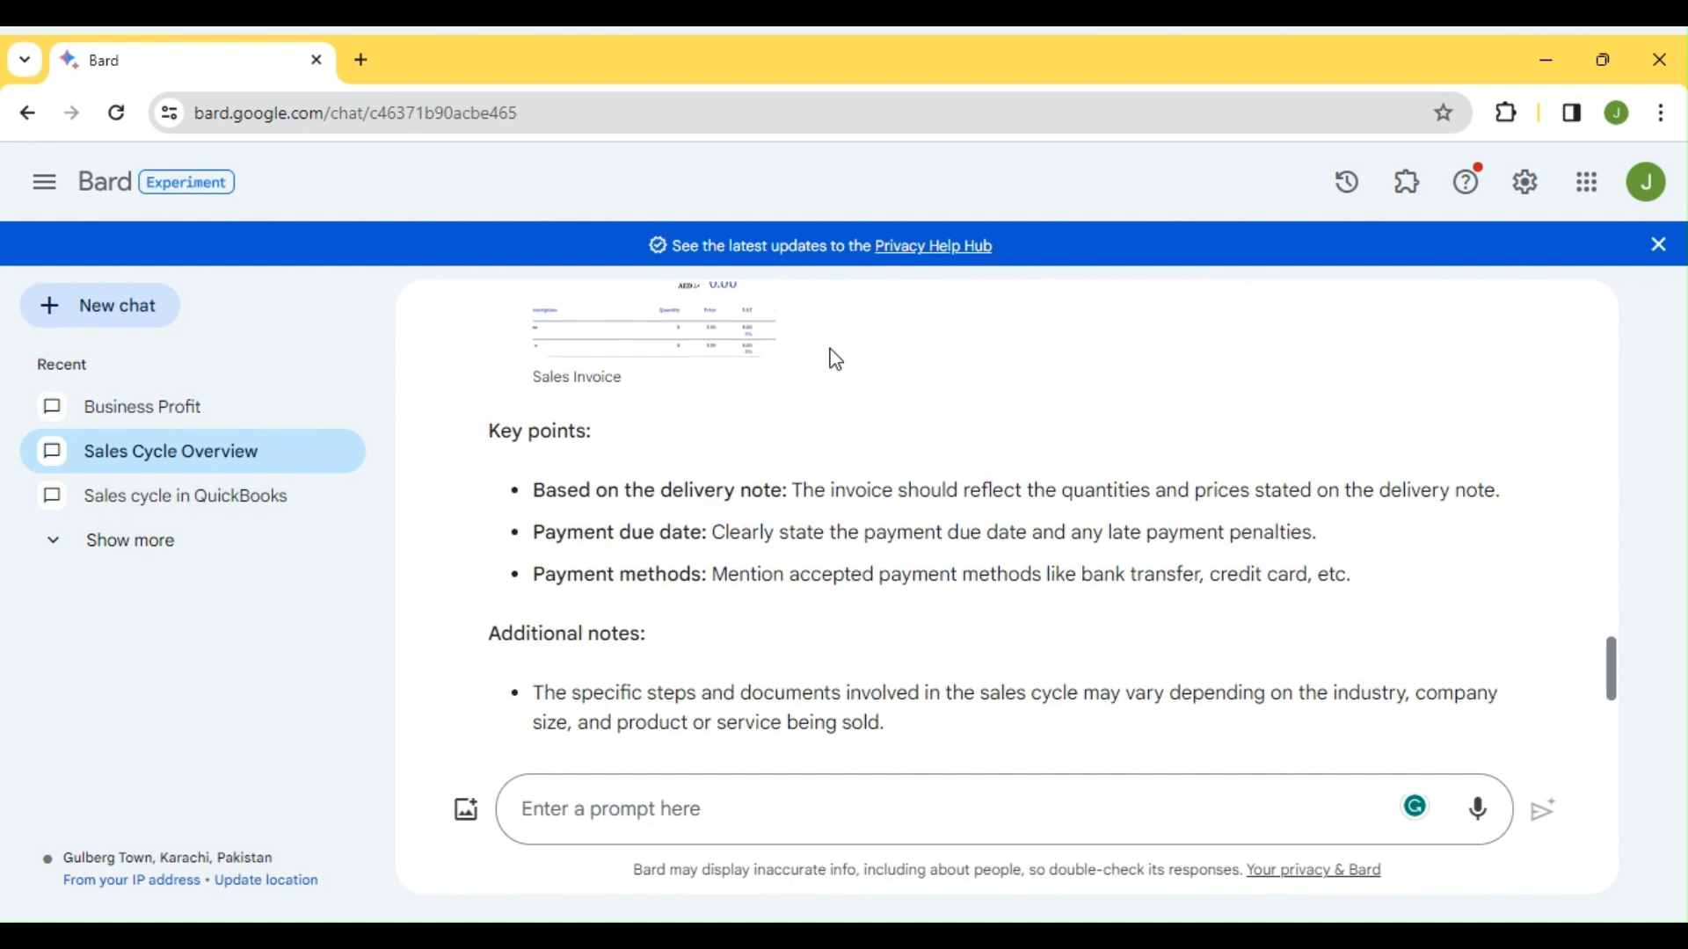
{"action": "scroll", "coordinate": [836, 360], "scroll_direction": "down", "scroll_amount": 3}
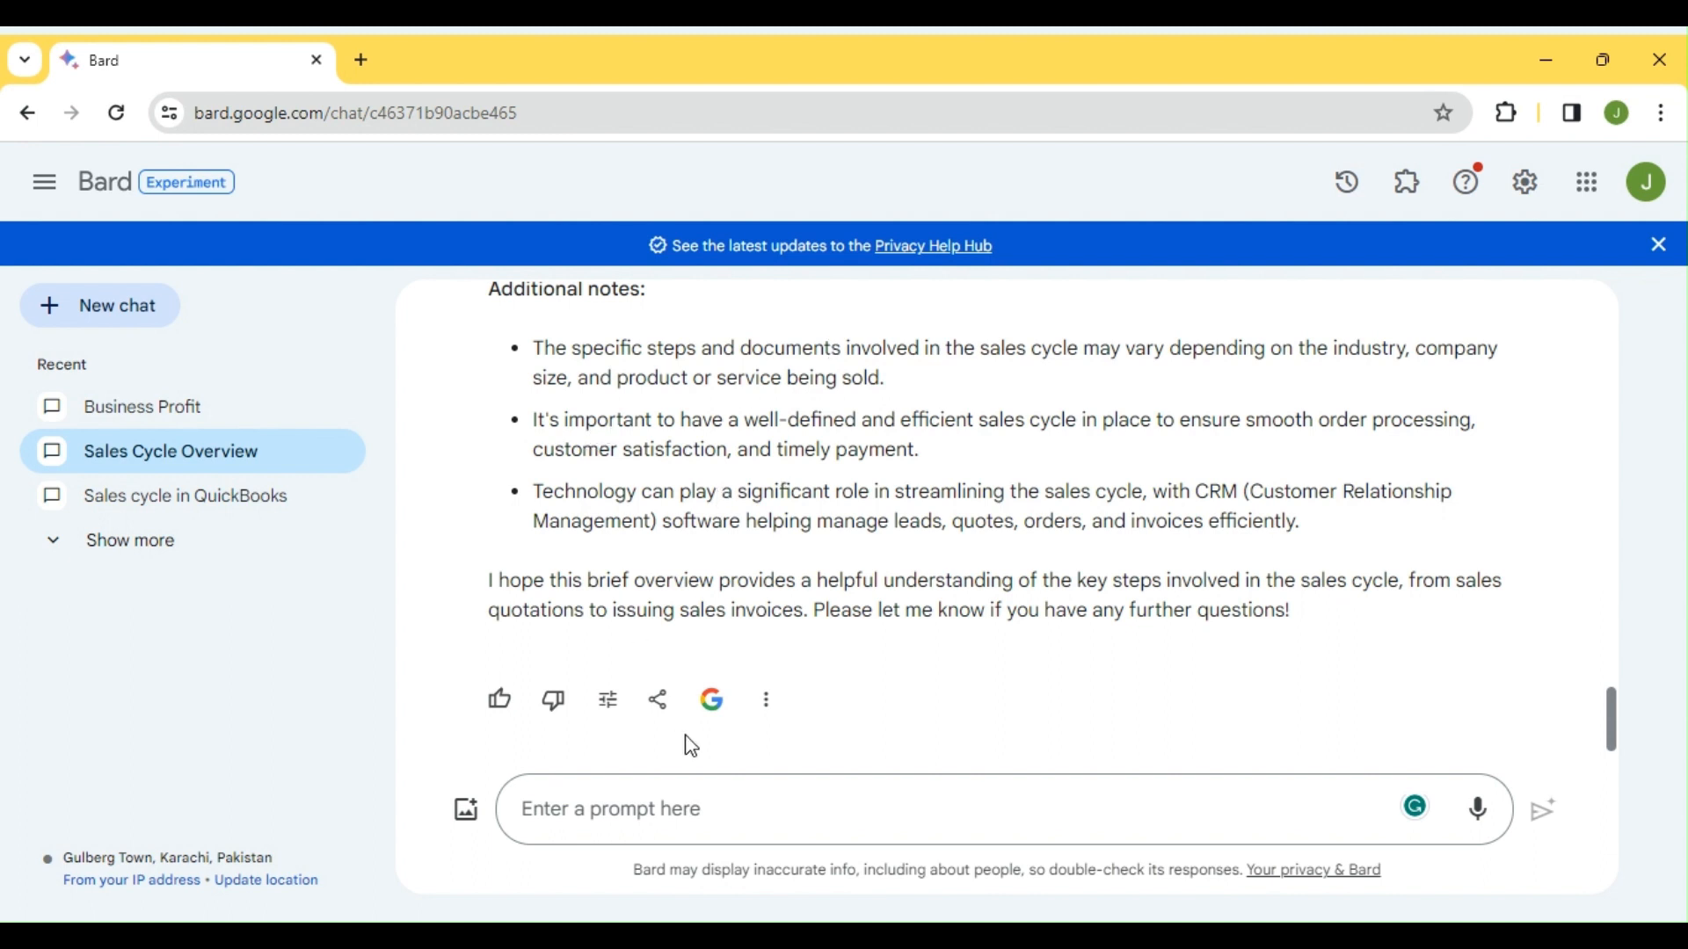
{"action": "left_click", "coordinate": [739, 818]}
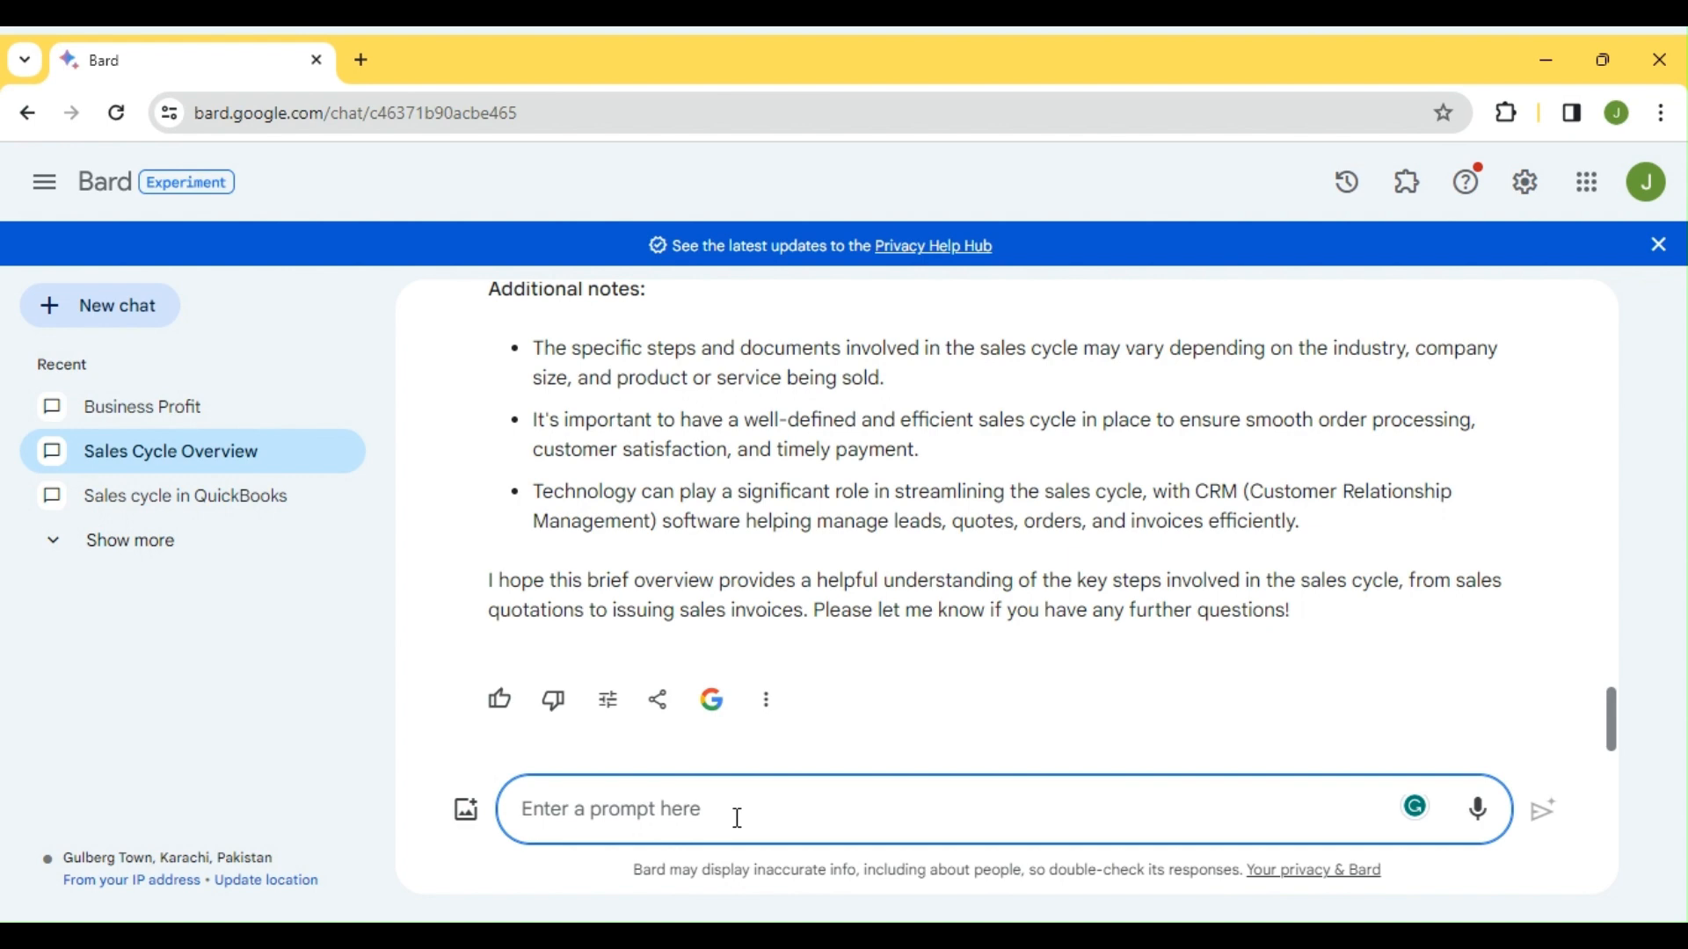
Thank Bard and ask how to create the above four documents in QB, then send it
{"action": "type", "text": "thank nyou"}
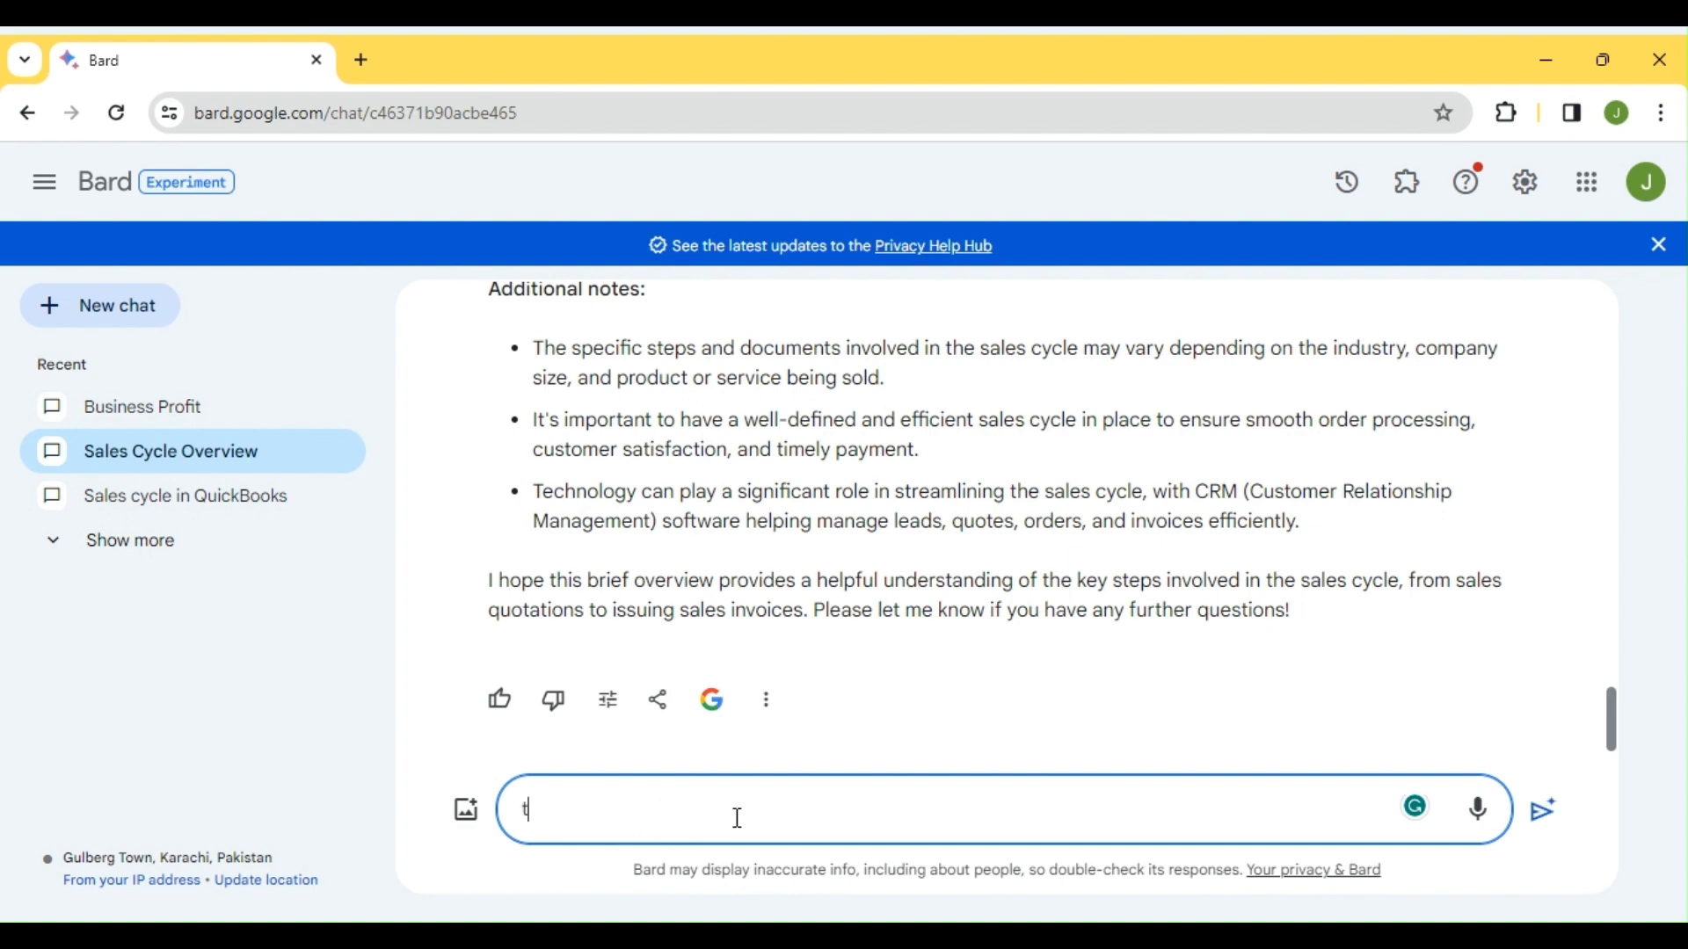
{"action": "key", "text": "BackSpace"}
{"action": "key", "text": "BackSpace"}
{"action": "key", "text": "BackSpace"}
{"action": "type", "text": "you for you rre"}
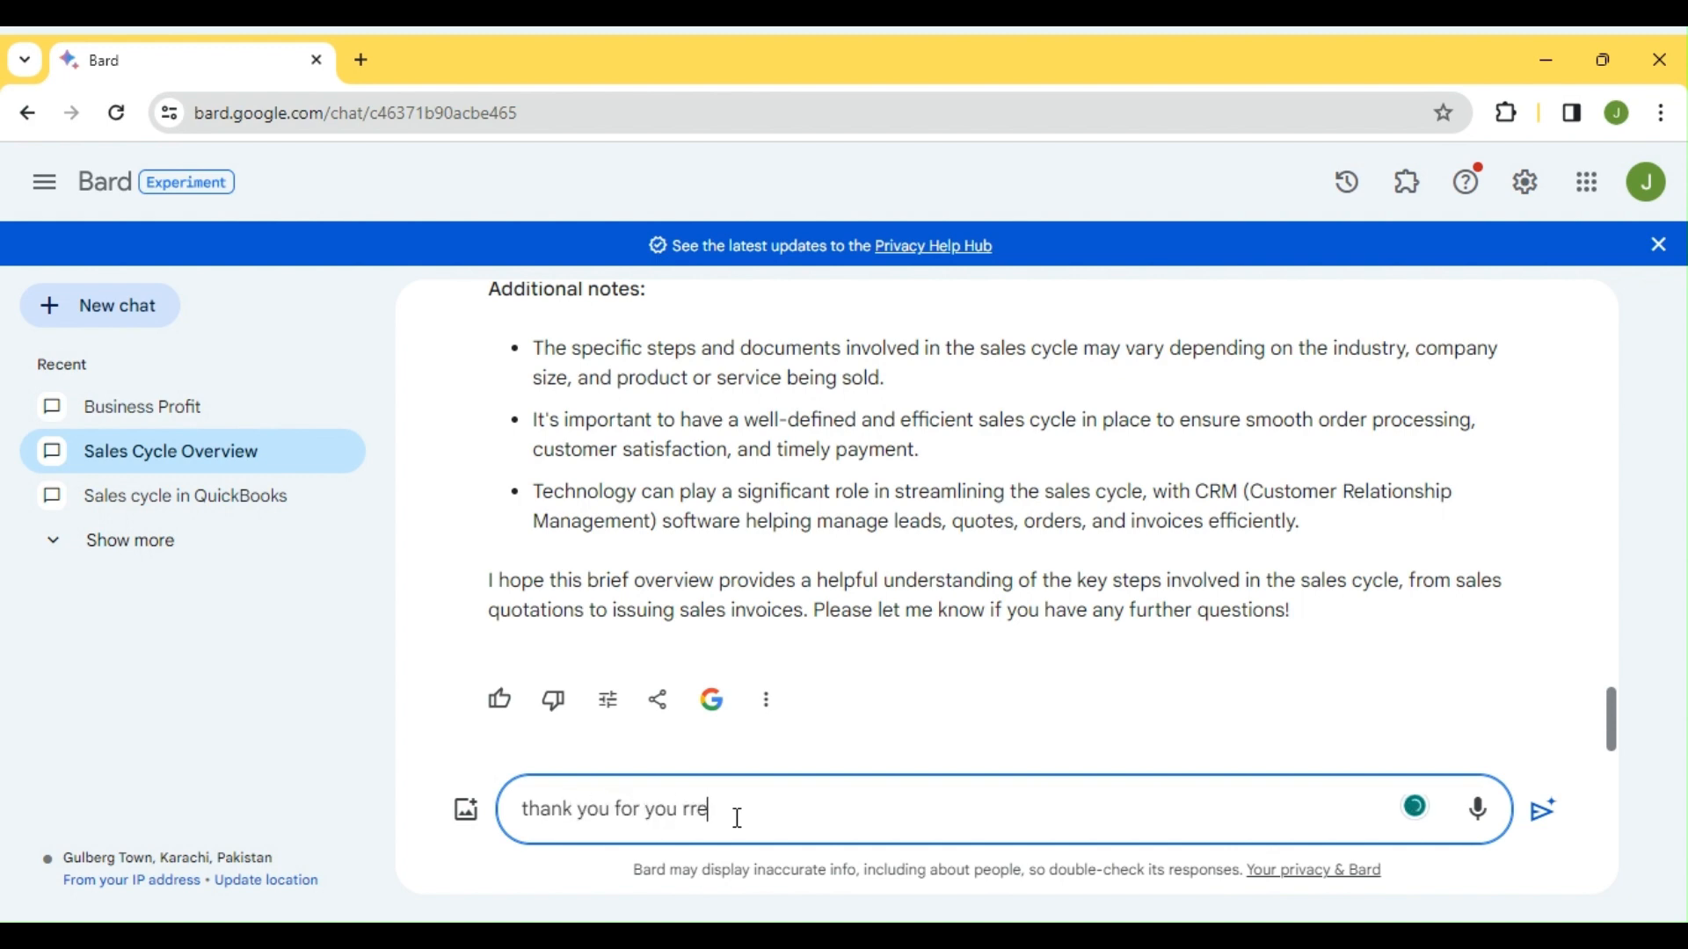
{"action": "key", "text": "BackSpace"}
{"action": "key", "text": "BackSpace"}
{"action": "type", "text": "eply "}
{"action": "type", "text": " I want you to add"}
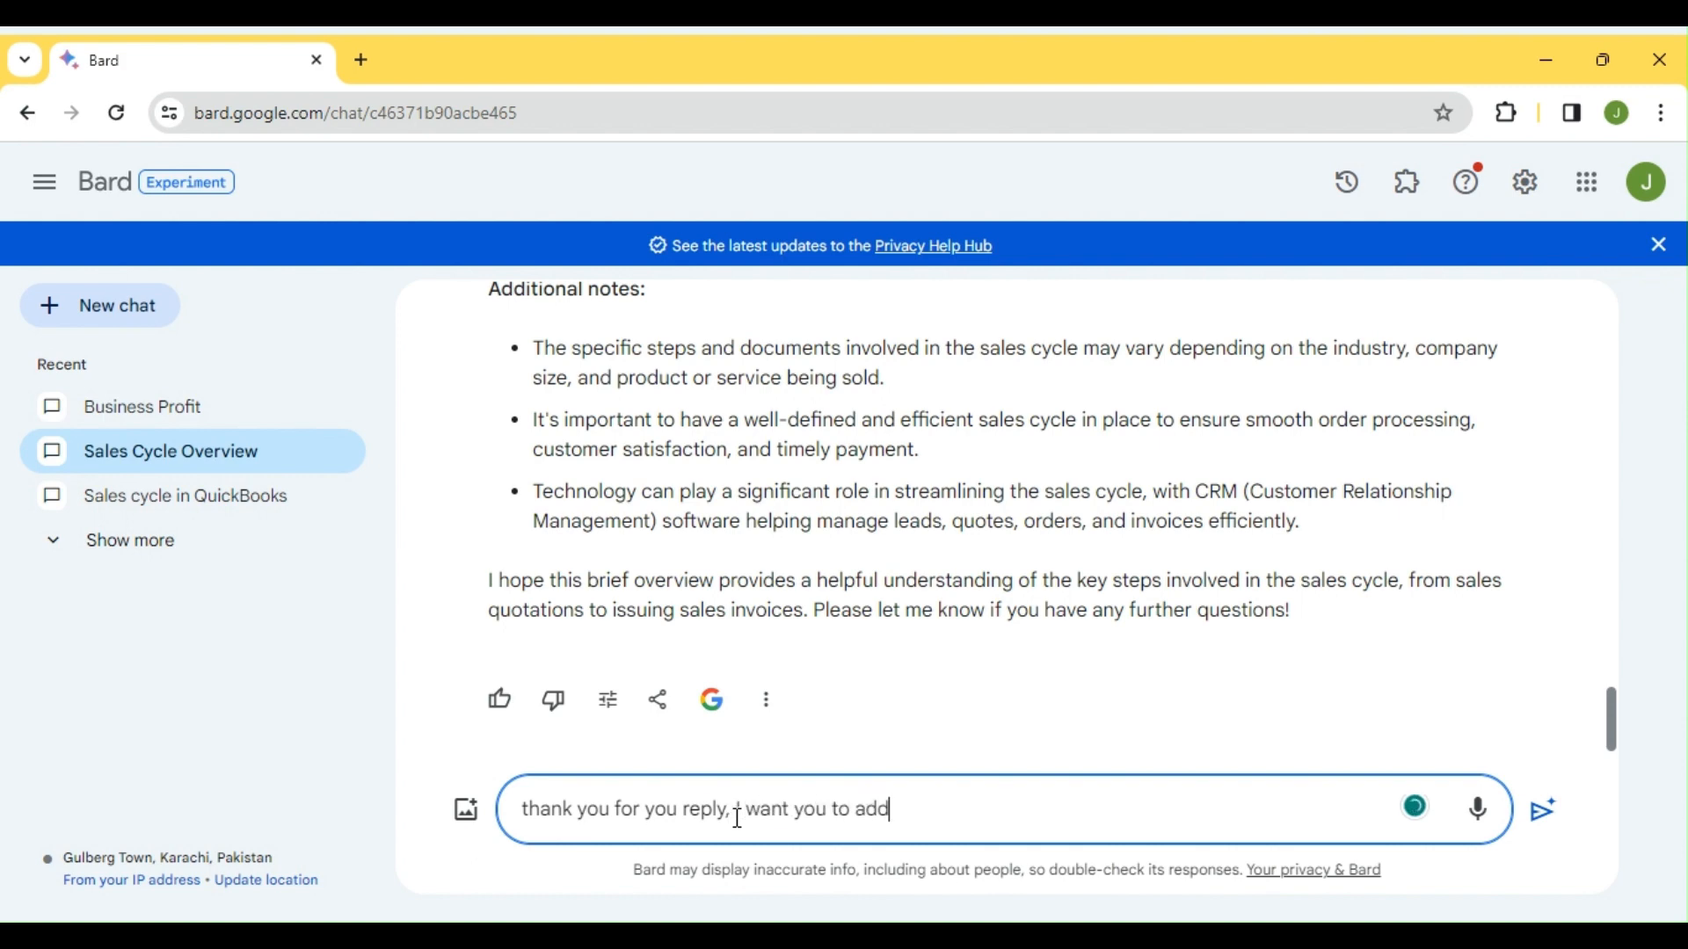
{"action": "type", "text": " QB"}
{"action": "key", "text": "Left"}
{"action": "key", "text": "Left"}
{"action": "type", "text": "how "}
{"action": "type", "text": "I can "}
{"action": "type", "text": "create "}
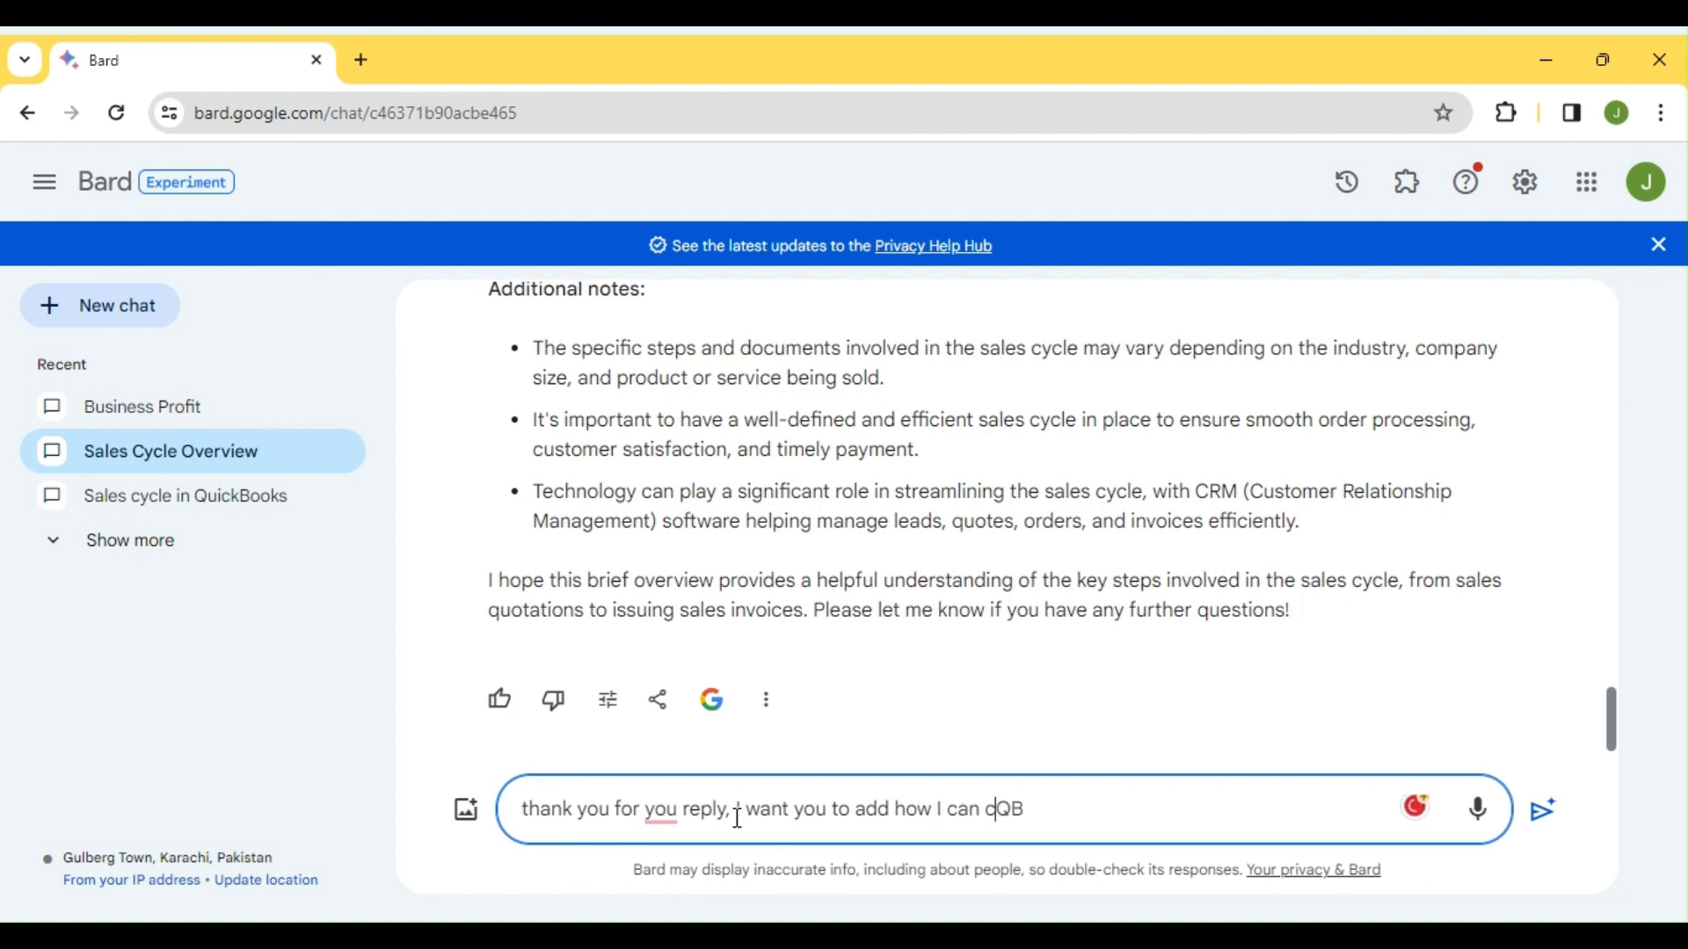
{"action": "type", "text": "the four"}
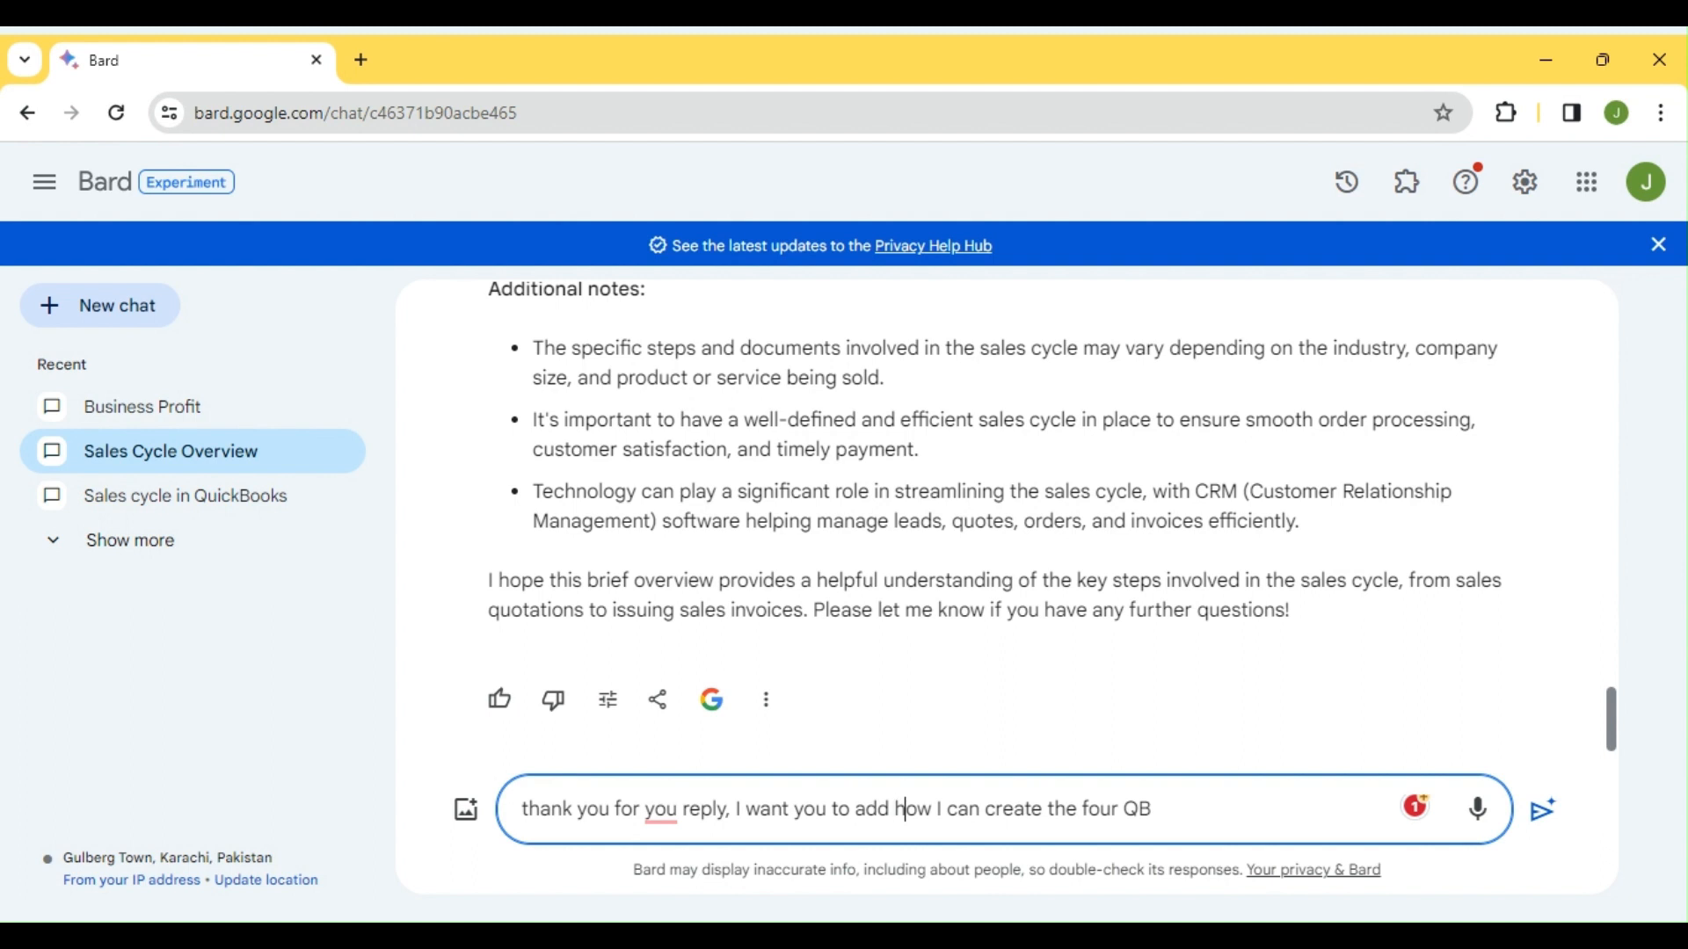
{"action": "left_click", "coordinate": [1082, 808]}
{"action": "type", "text": "abvoe"}
{"action": "key", "text": "Right"}
{"action": "key", "text": "Right"}
{"action": "key", "text": "Right"}
{"action": "key", "text": "Right"}
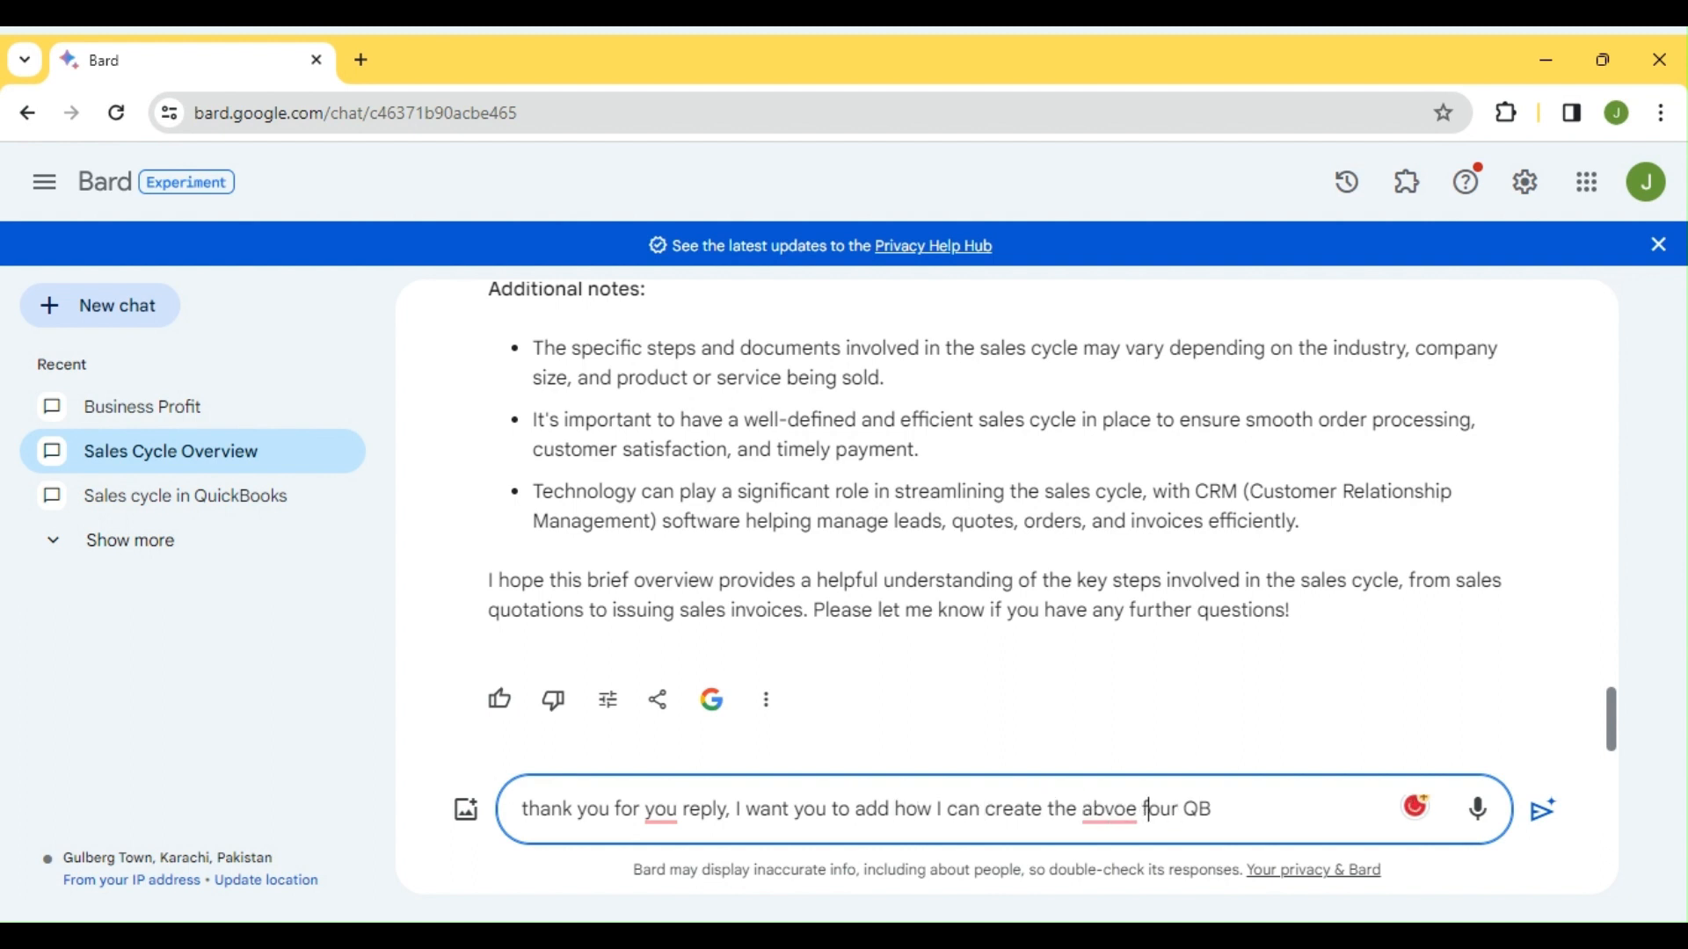
{"action": "key", "text": "BackSpace"}
{"action": "key", "text": "BackSpace"}
{"action": "type", "text": "ove four documents in"}
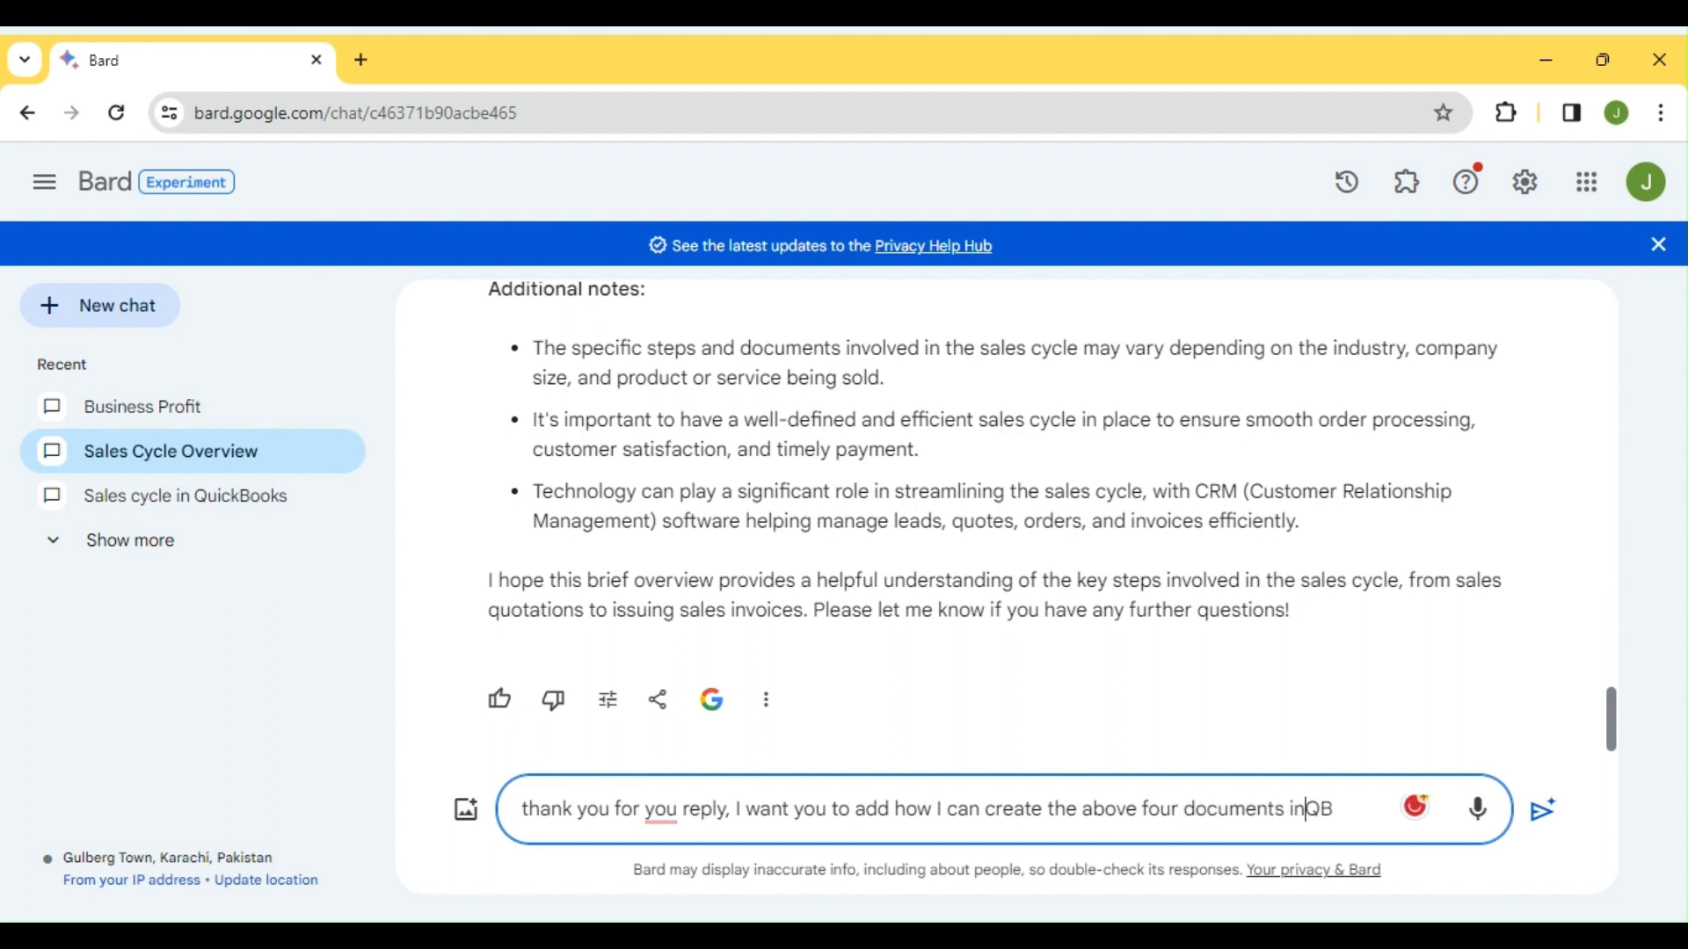
{"action": "key", "text": "Return"}
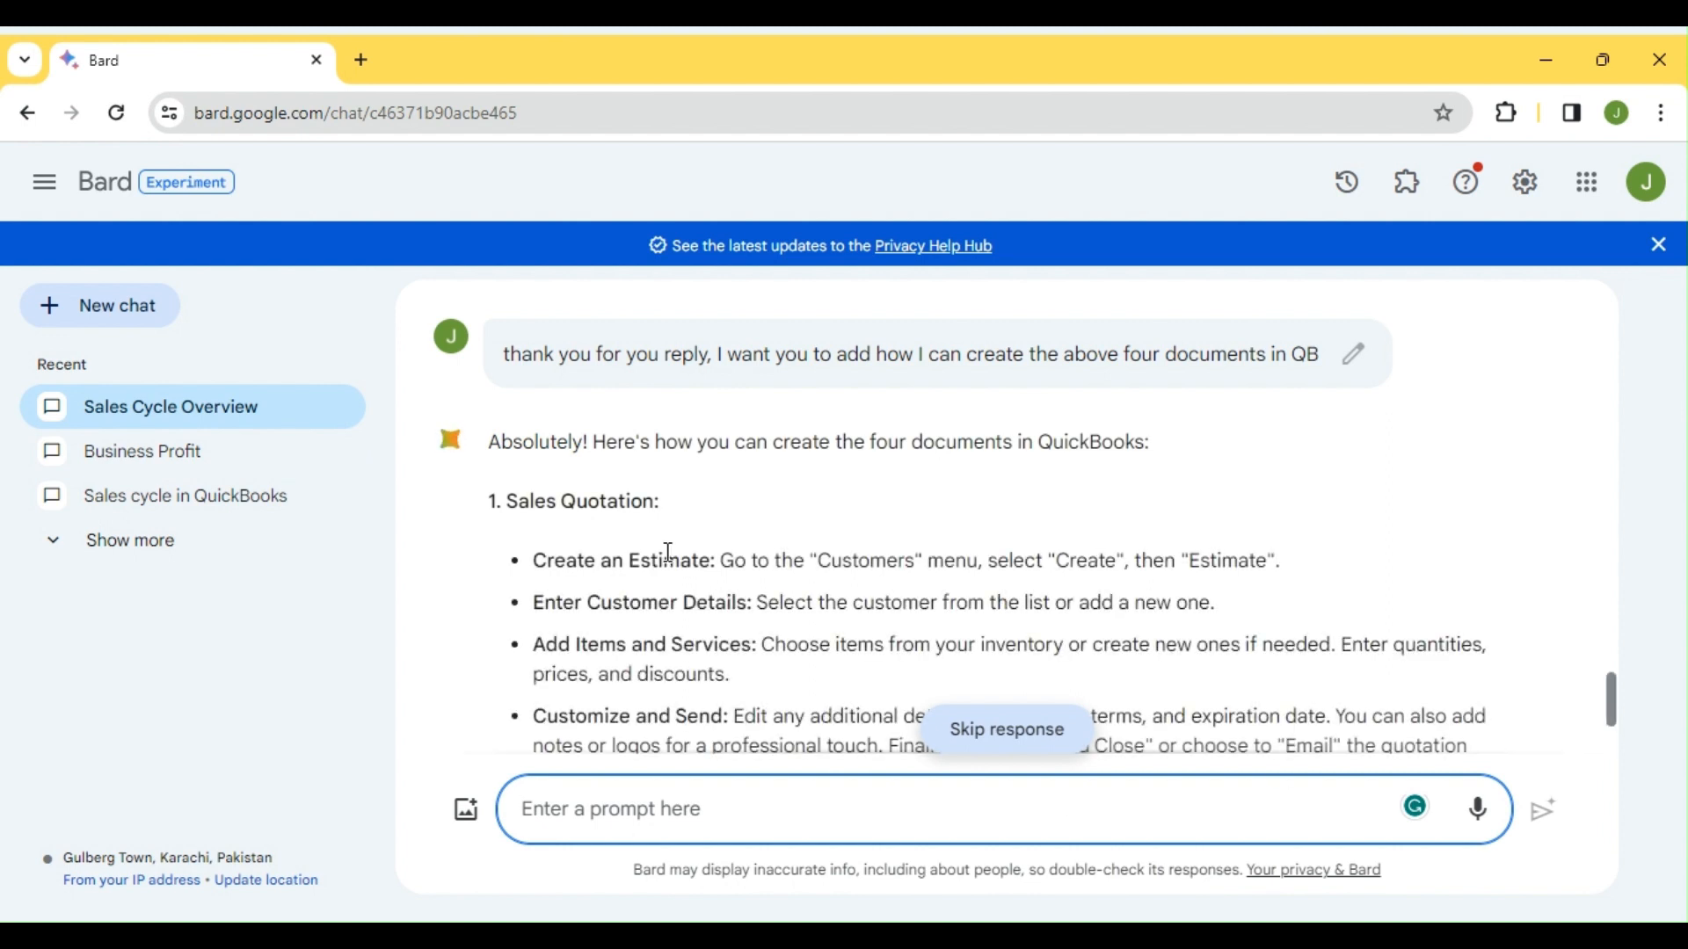
{"action": "left_click", "coordinate": [670, 552]}
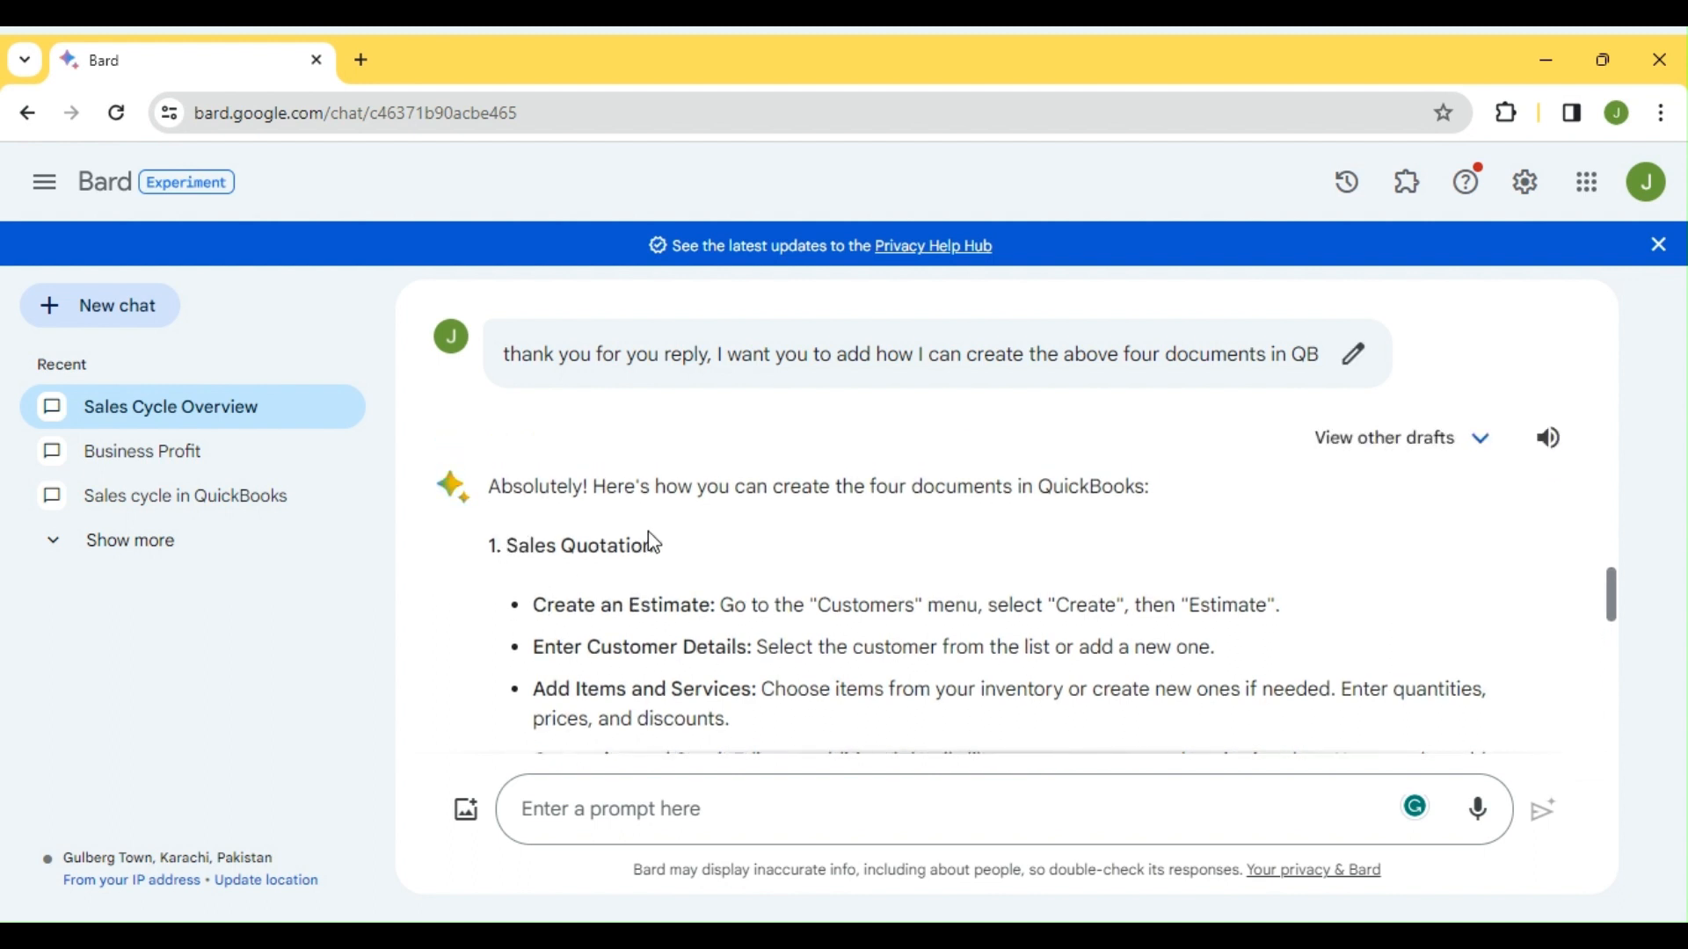
{"action": "left_click_drag", "start_coordinate": [509, 549], "coordinate": [639, 553]}
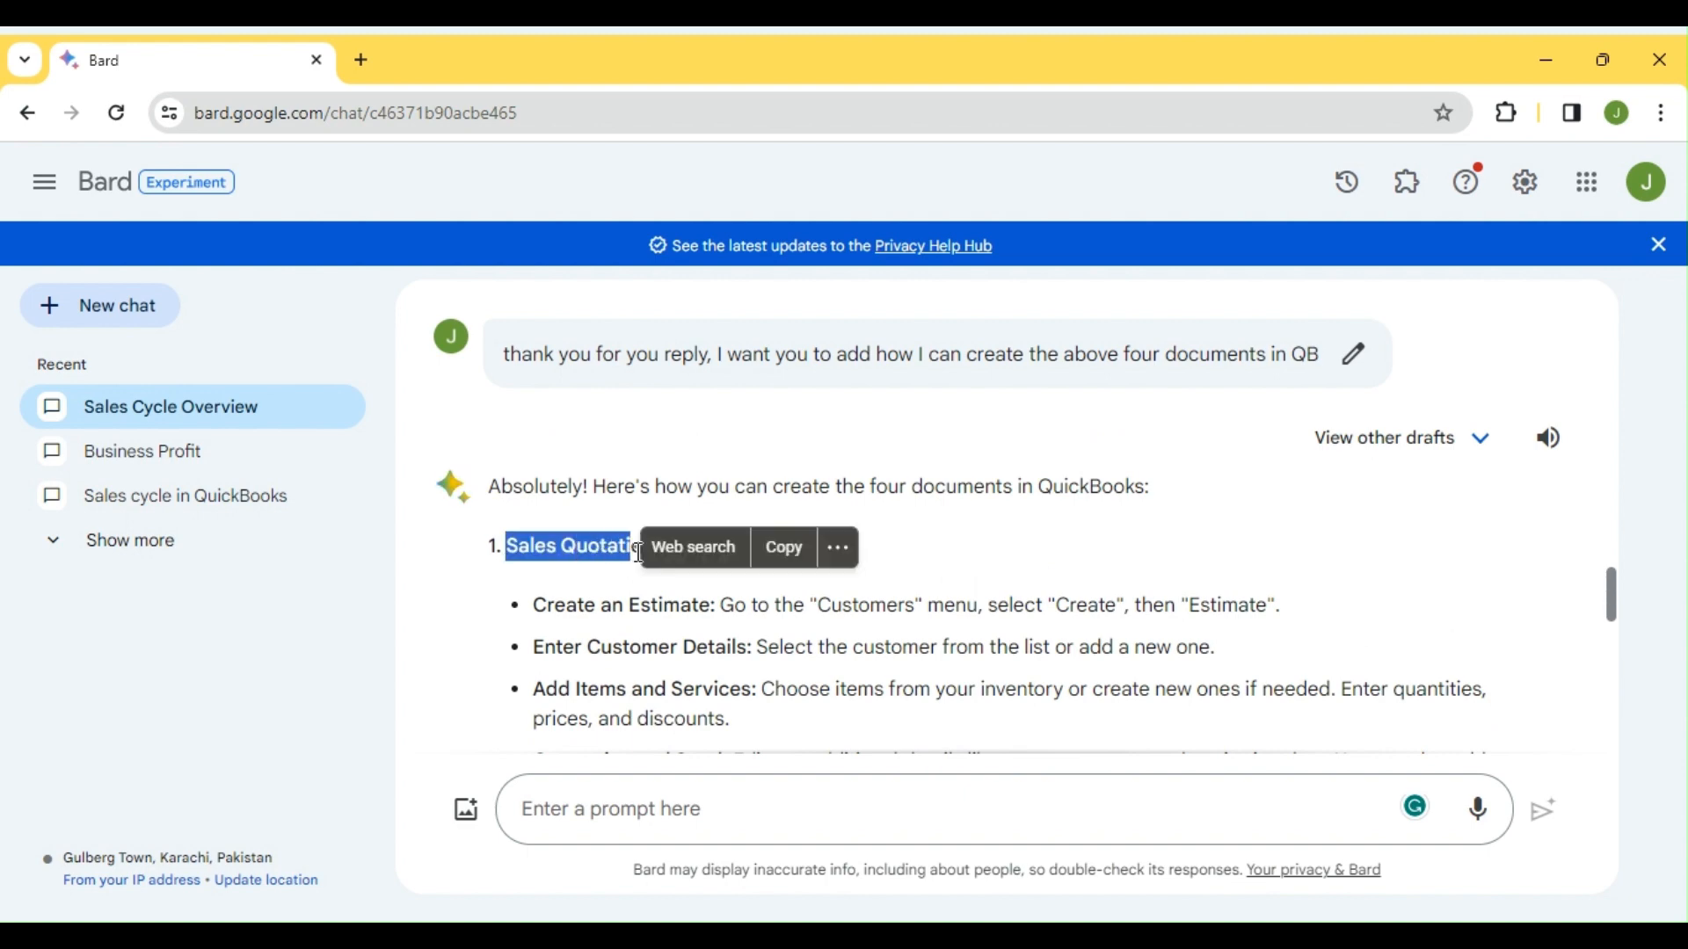
{"action": "left_click", "coordinate": [623, 583]}
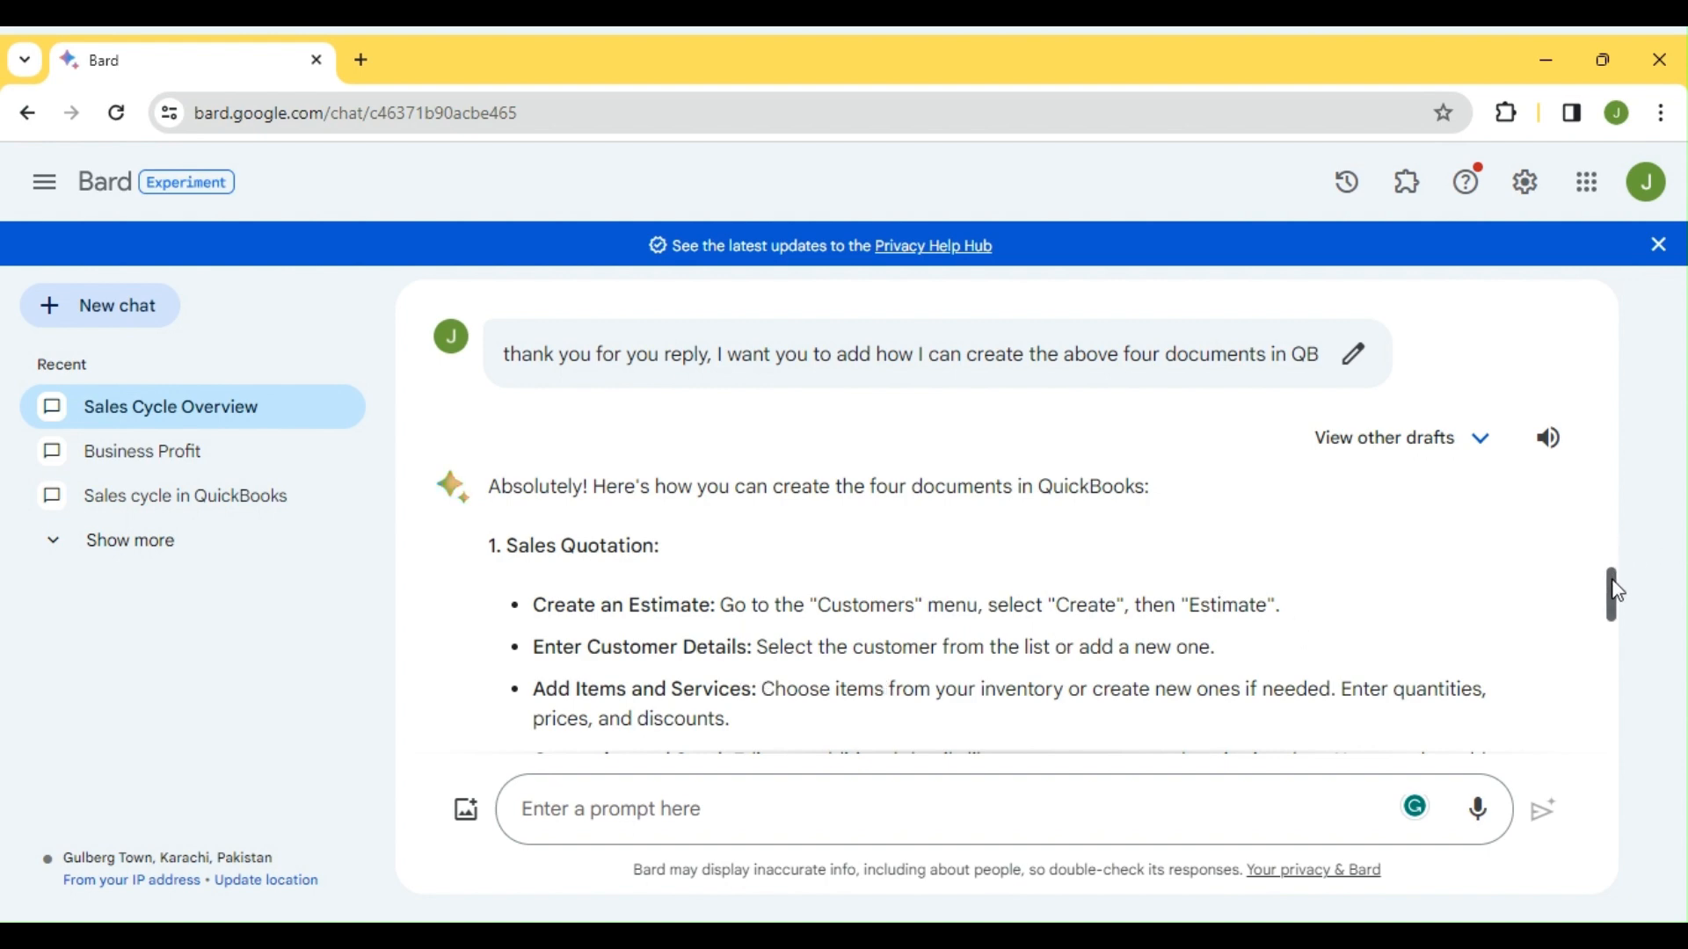
{"action": "left_click_drag", "start_coordinate": [1616, 593], "coordinate": [1615, 630]}
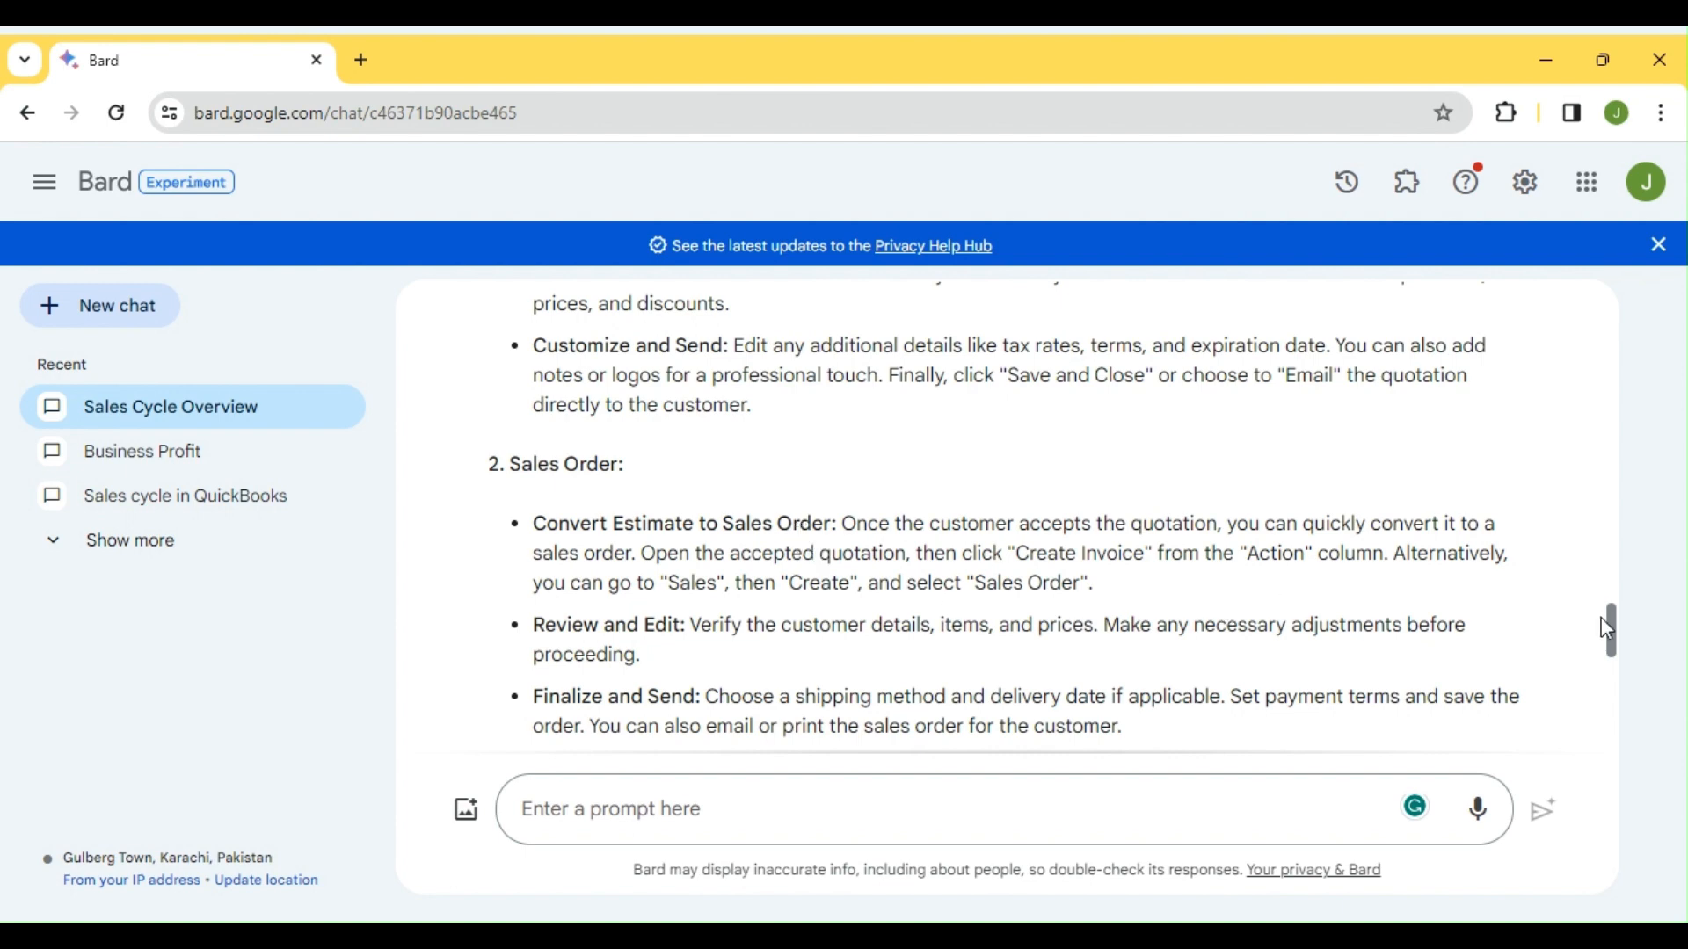
{"action": "left_click_drag", "start_coordinate": [1615, 631], "coordinate": [1614, 659]}
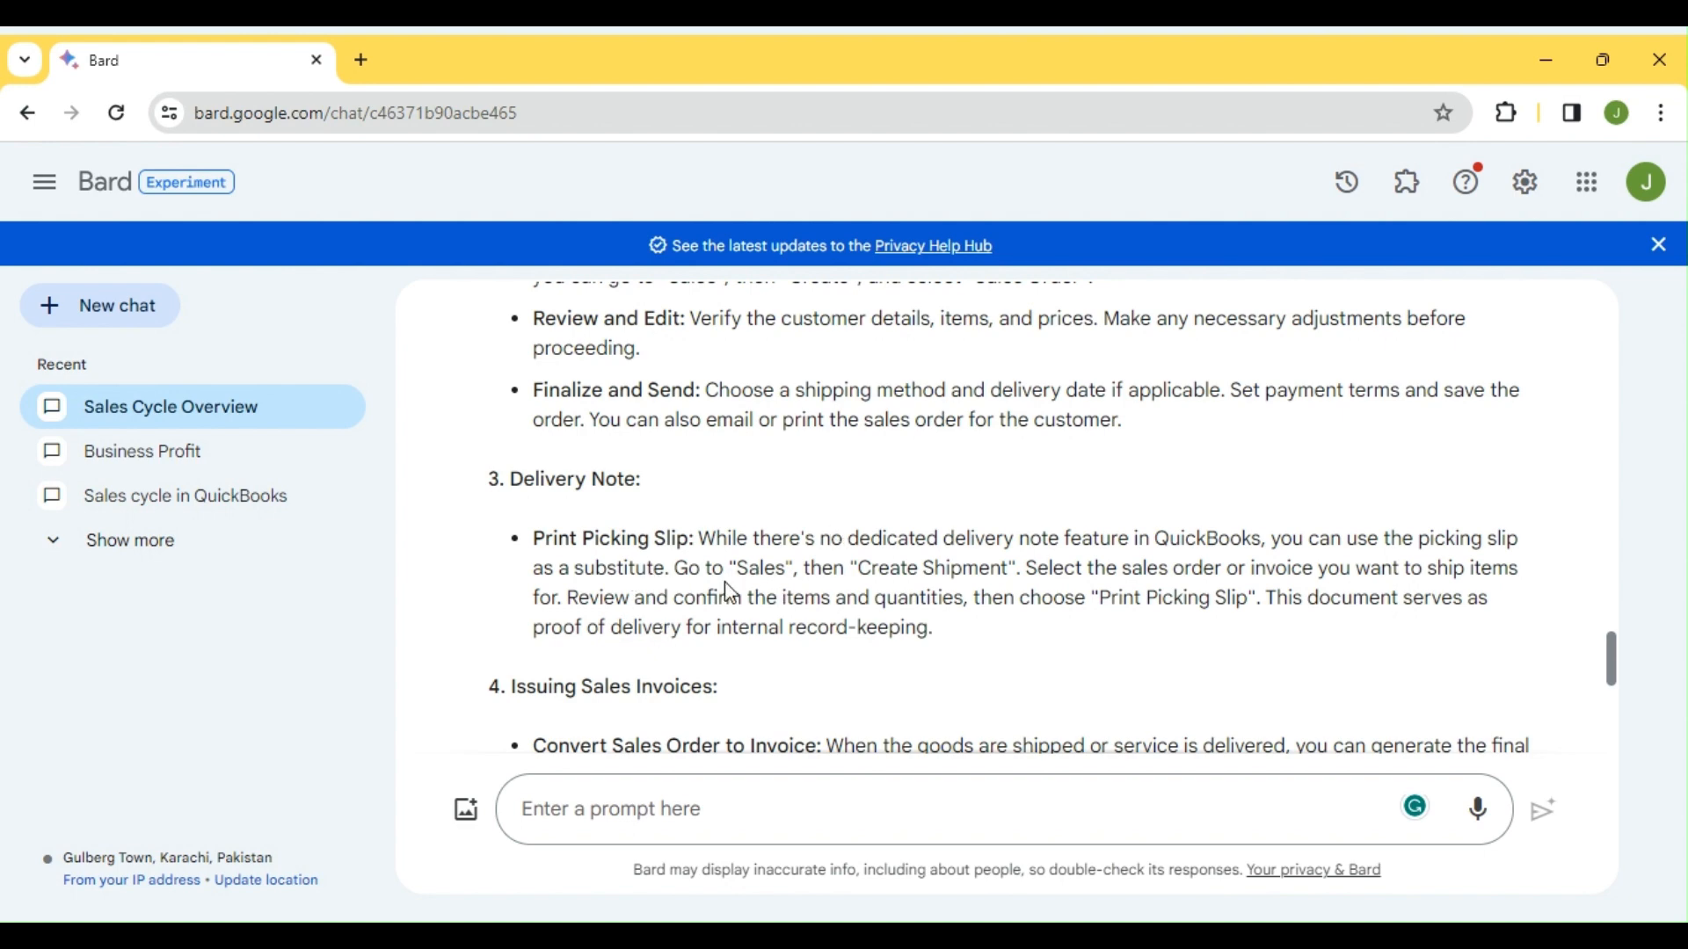
{"action": "left_click_drag", "start_coordinate": [1615, 659], "coordinate": [1615, 679]}
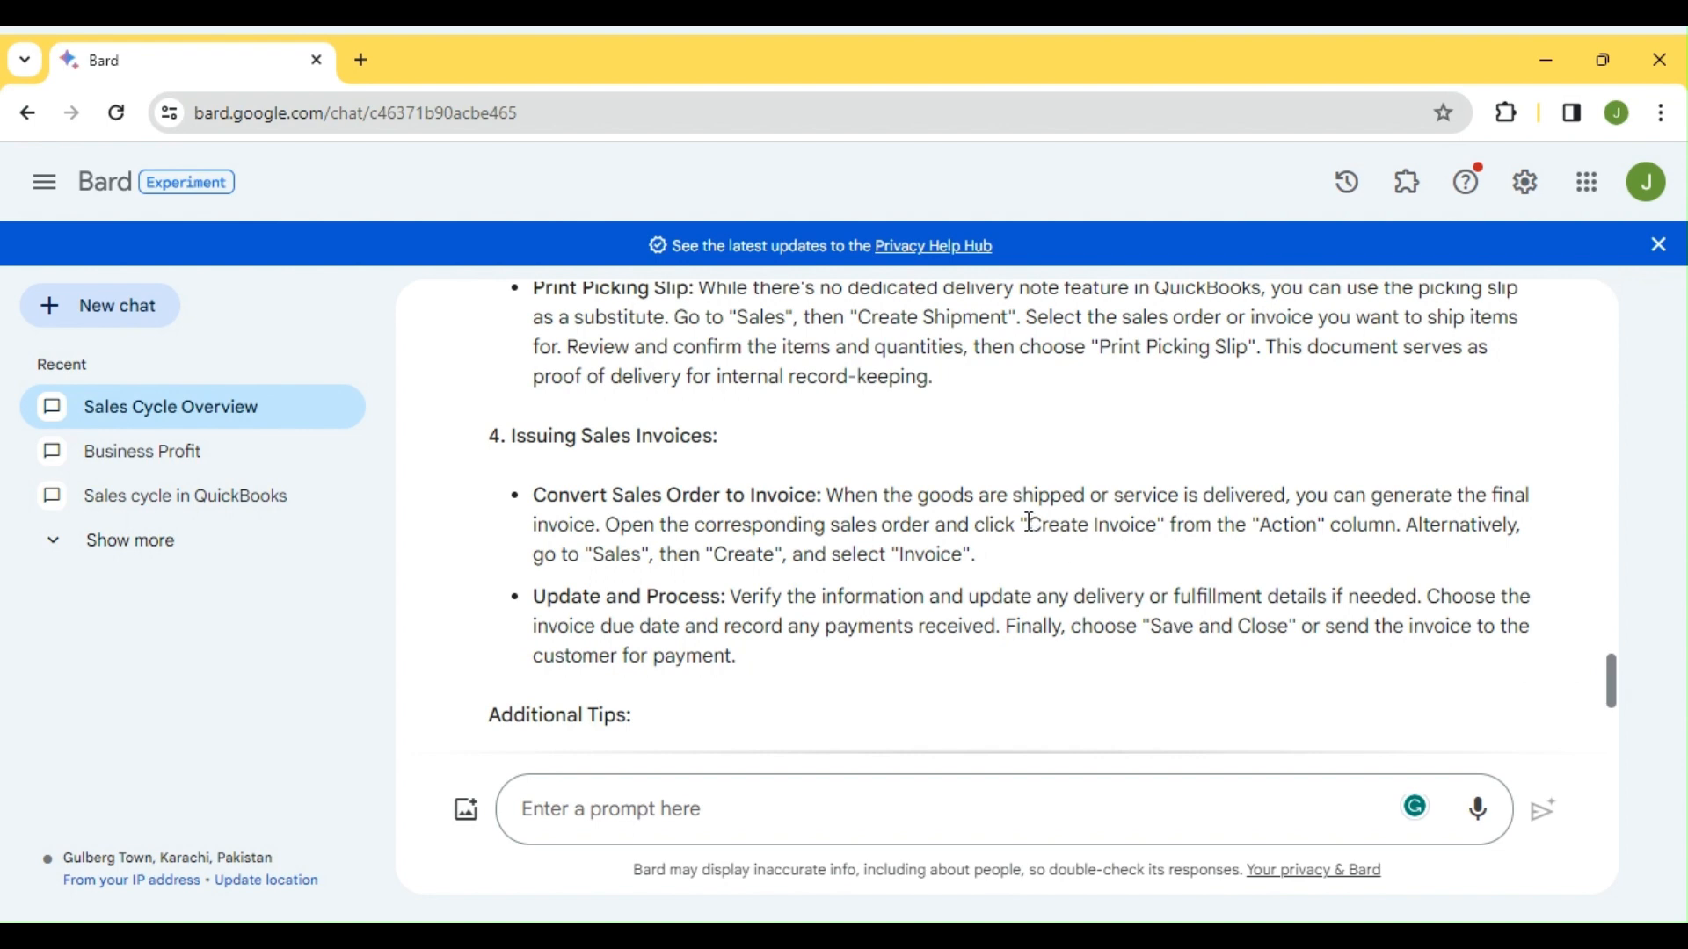
{"action": "left_click_drag", "start_coordinate": [1030, 528], "coordinate": [1112, 528]}
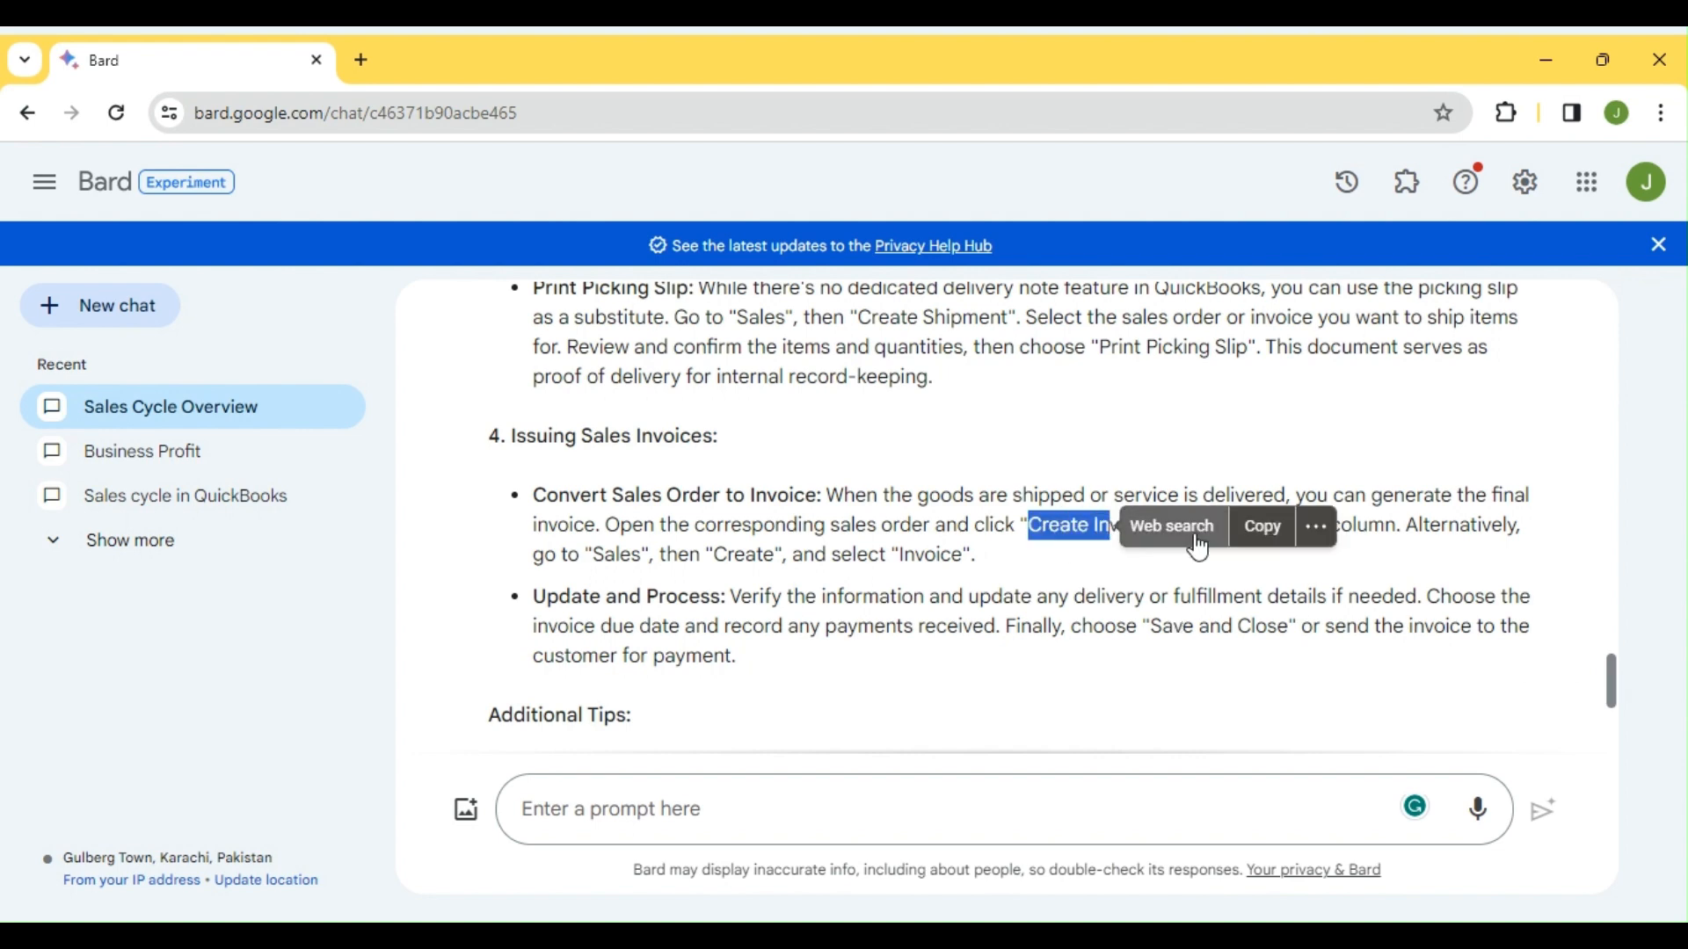
{"action": "left_click", "coordinate": [703, 557]}
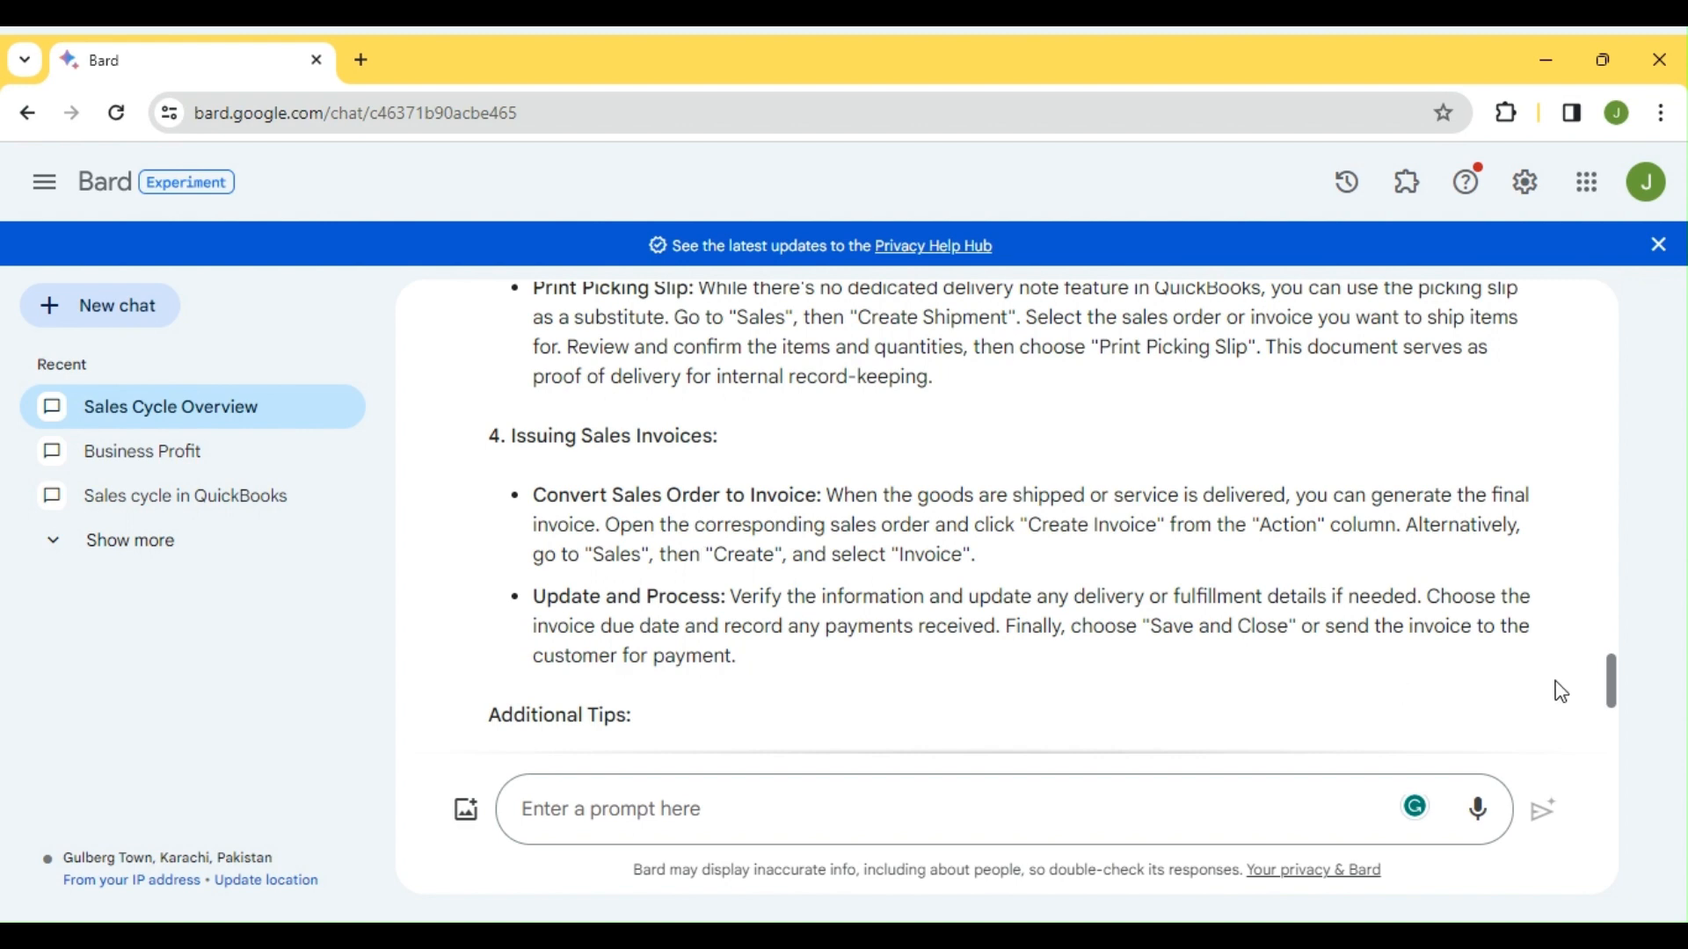
{"action": "left_click_drag", "start_coordinate": [1620, 691], "coordinate": [1621, 519]}
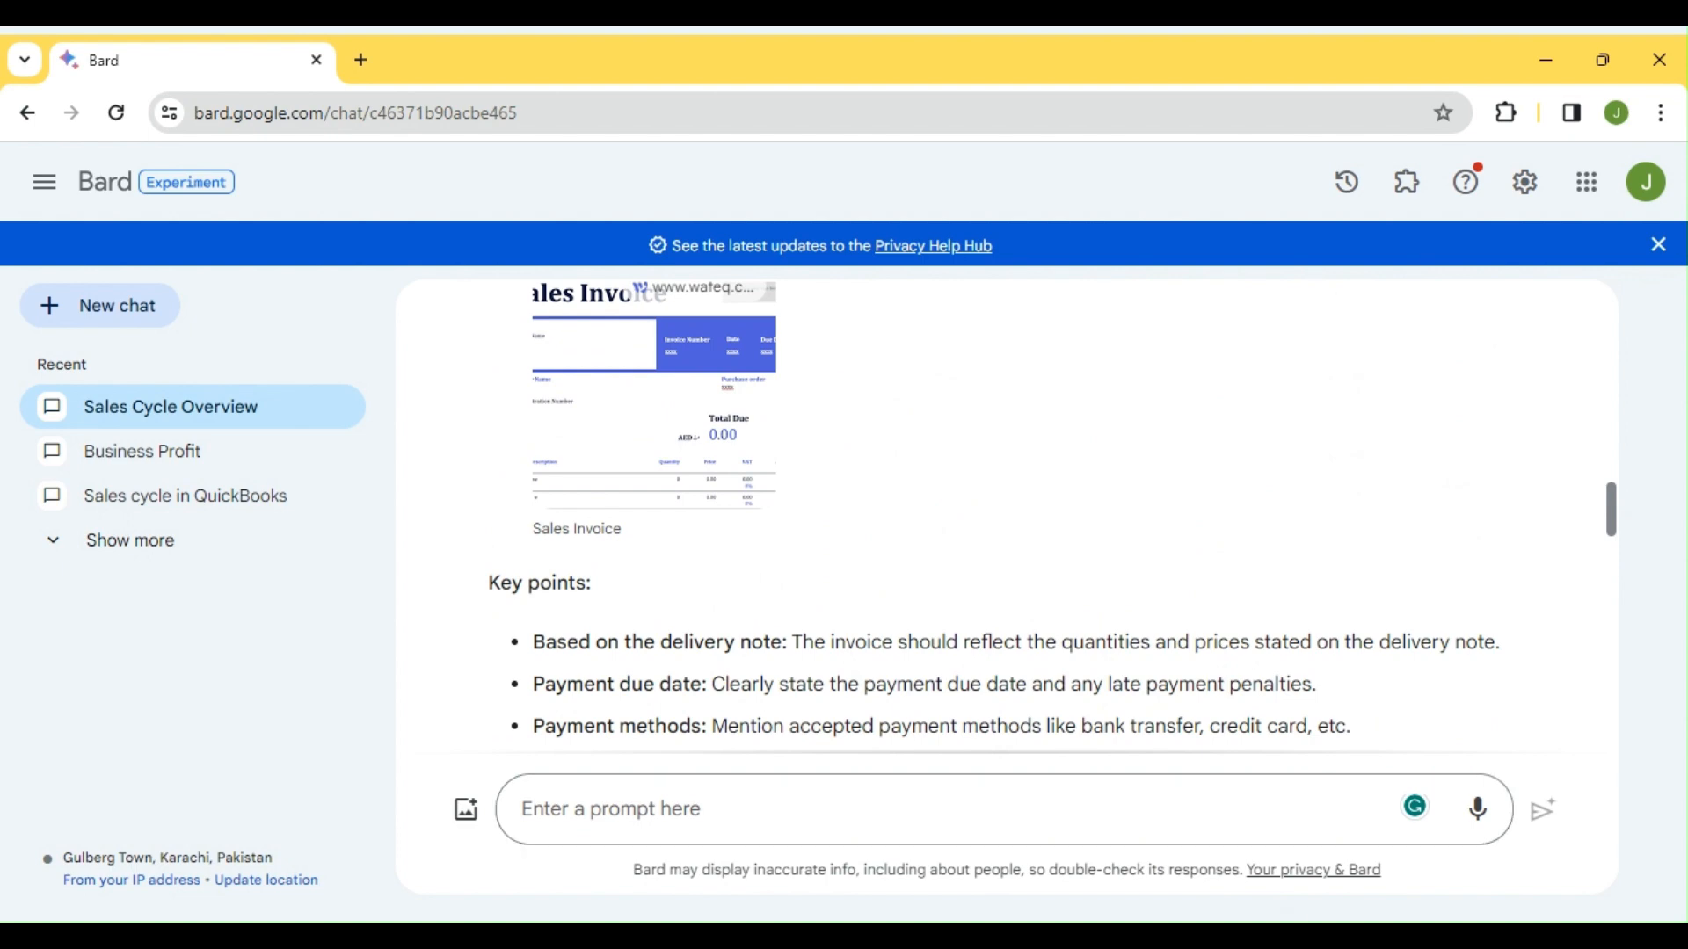
{"action": "scroll", "coordinate": [1116, 560], "scroll_direction": "up", "scroll_amount": 5}
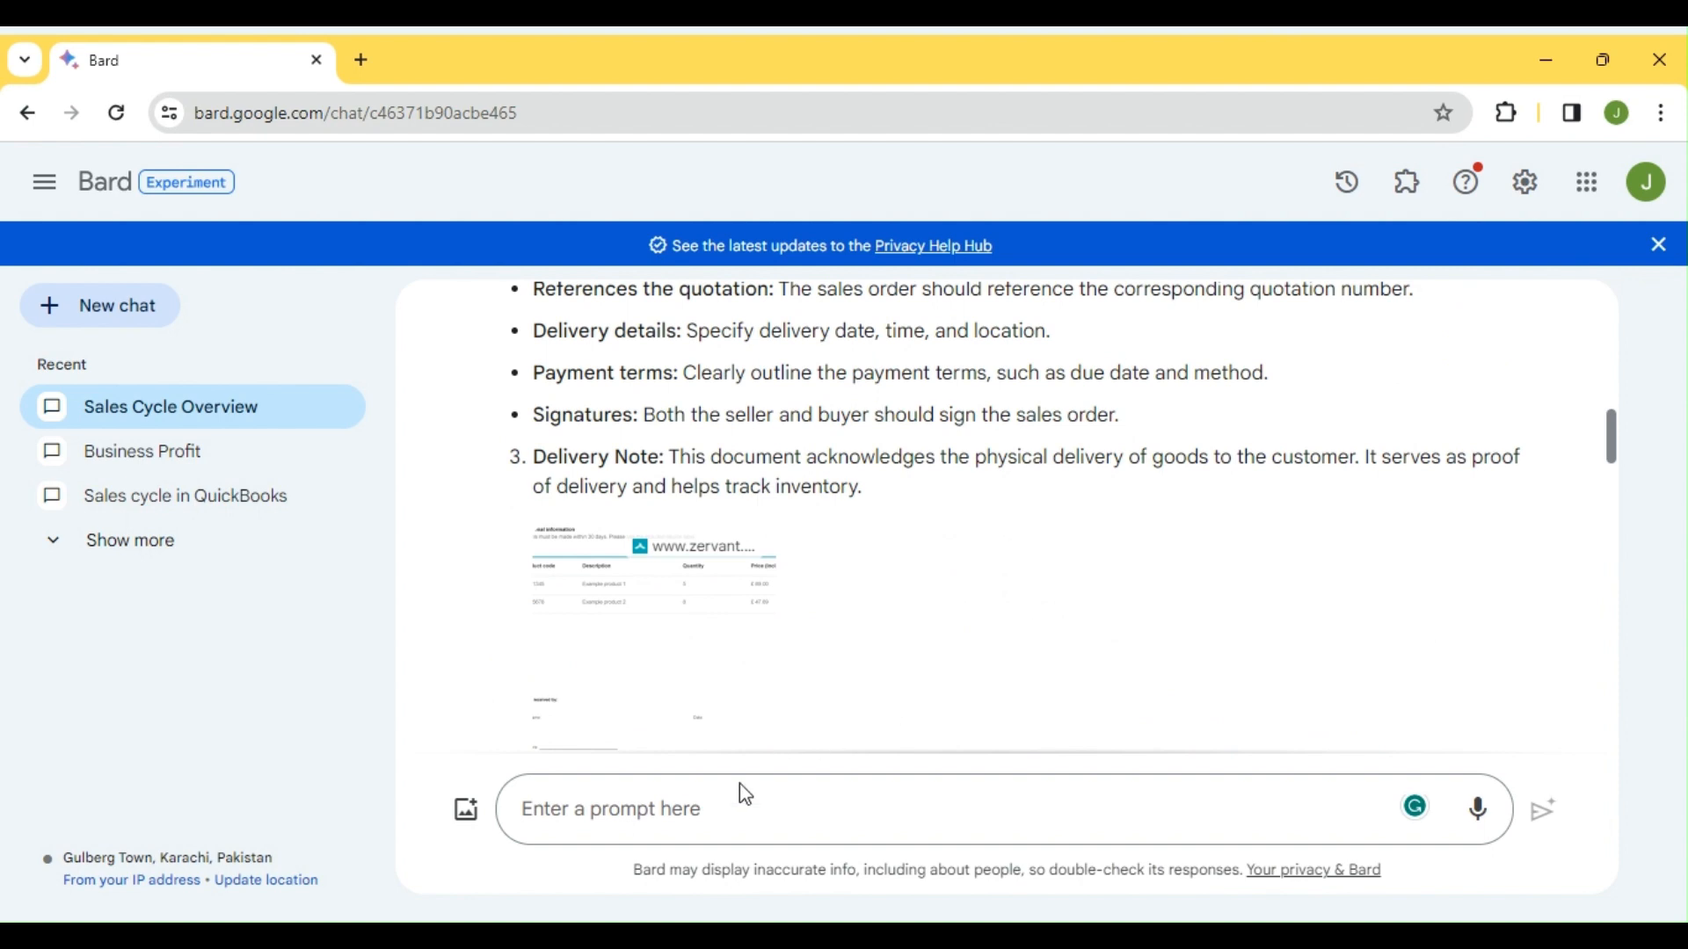
{"action": "left_click", "coordinate": [736, 807]}
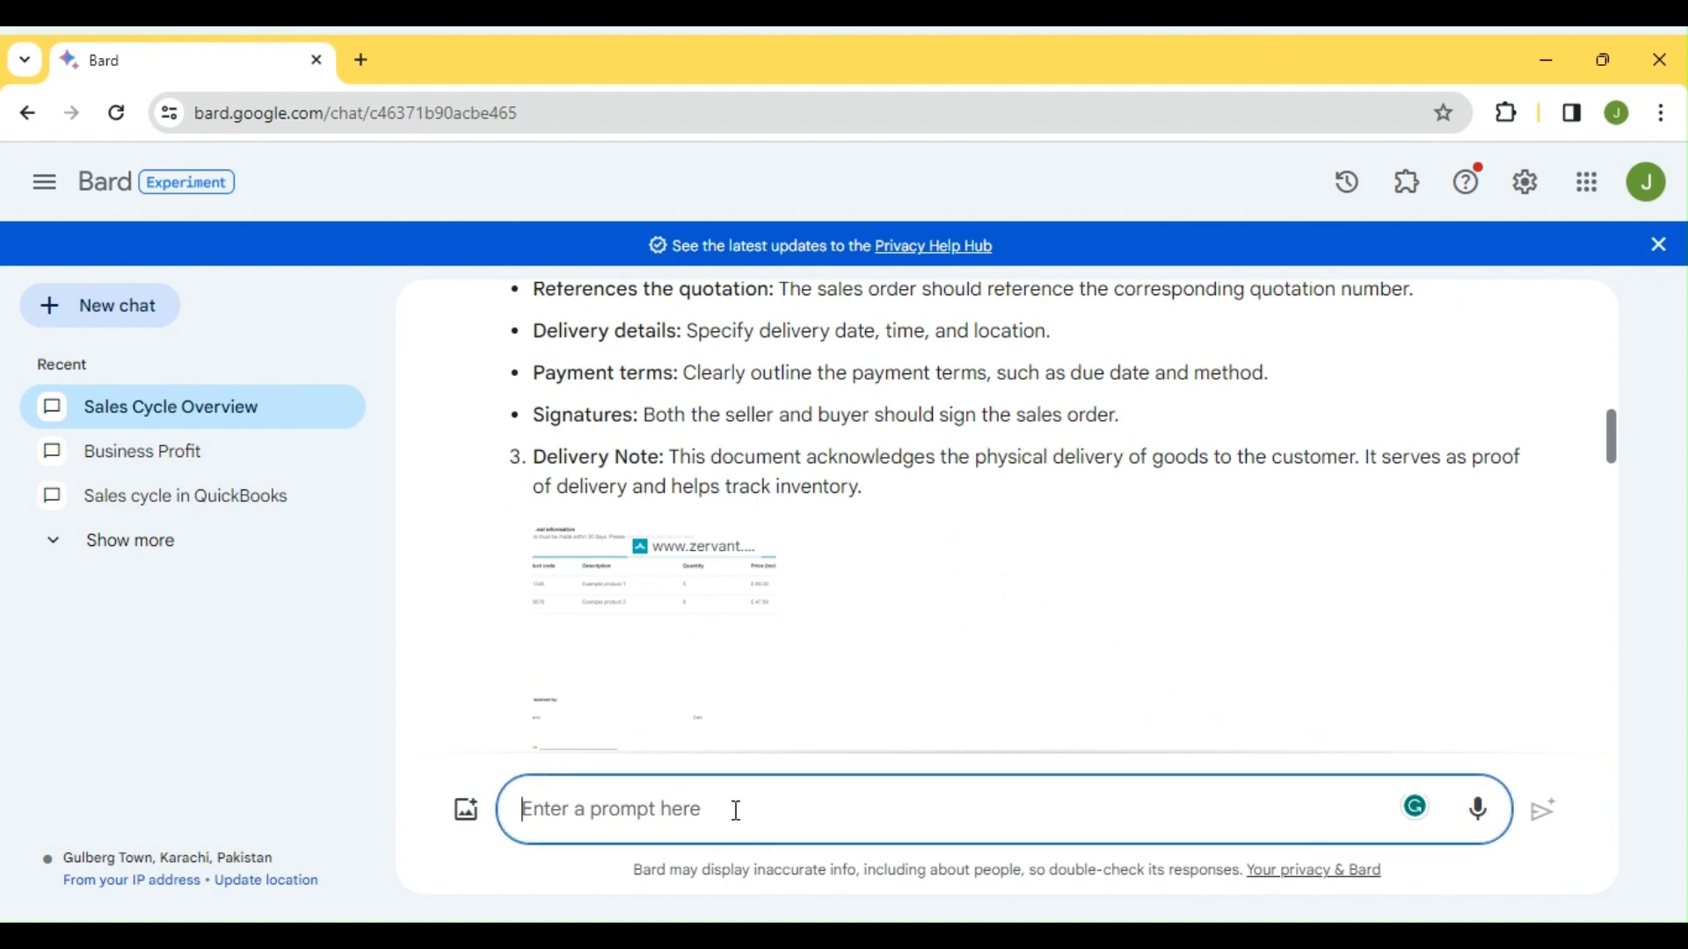
Ask Bard to 'share accounting entires to record for credit sales'
{"action": "type", "text": "s"}
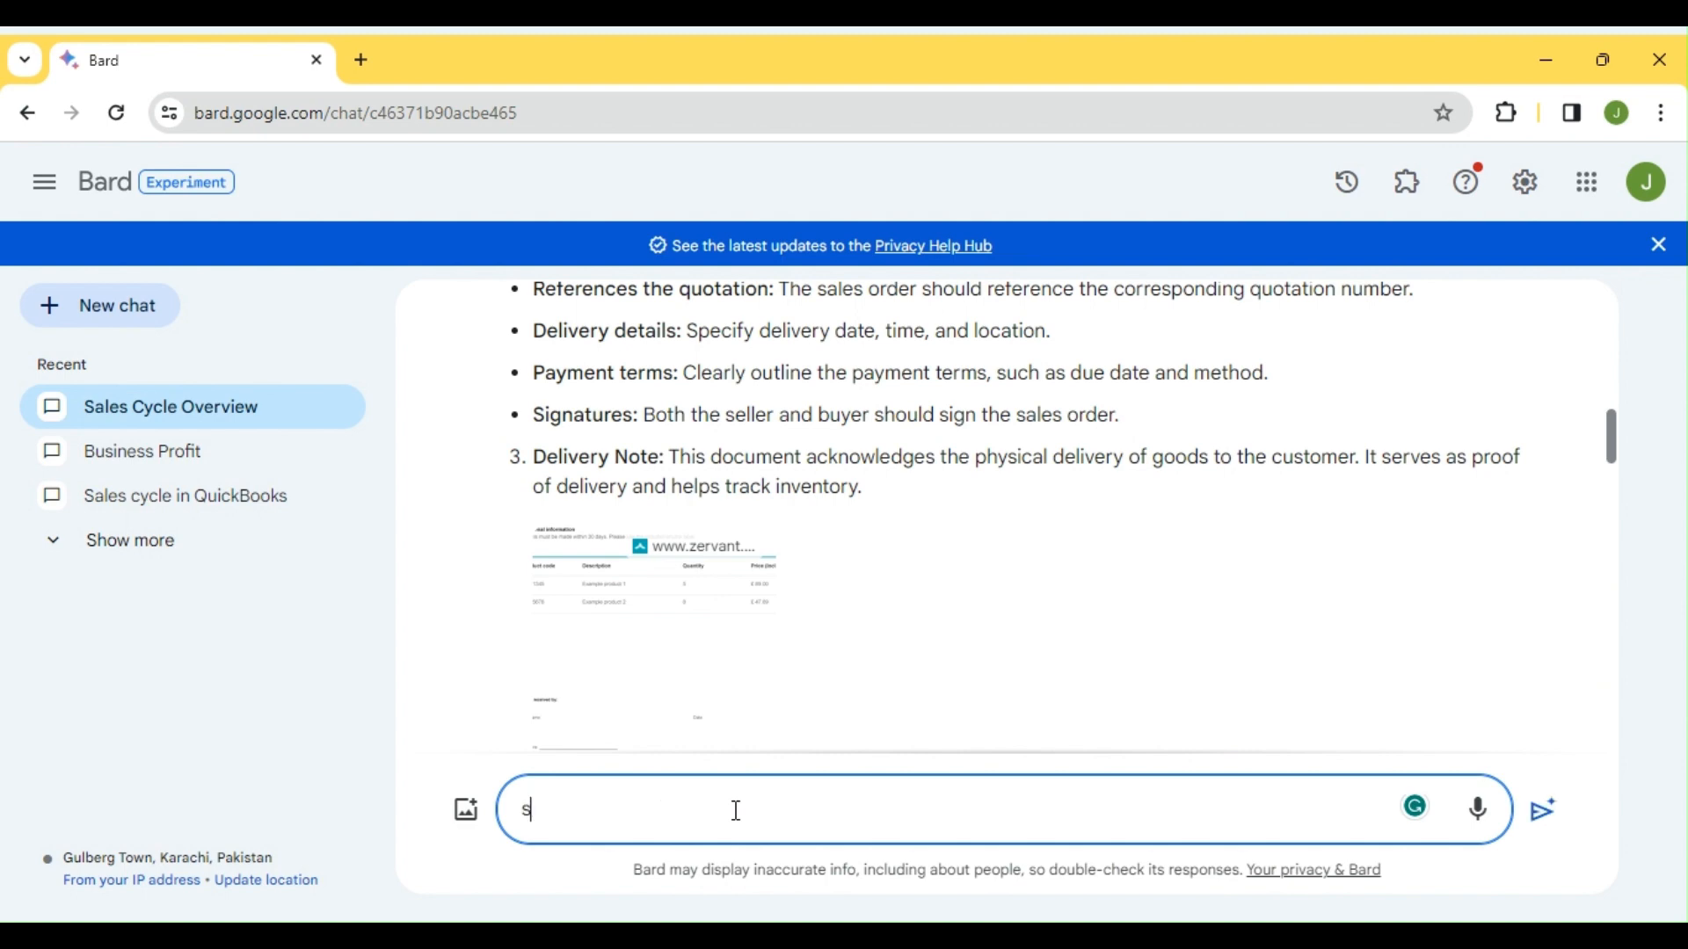
{"action": "key", "text": "BackSpace"}
{"action": "type", "text": "sahre"}
{"action": "key", "text": "BackSpace"}
{"action": "key", "text": "BackSpace"}
{"action": "key", "text": "BackSpace"}
{"action": "key", "text": "BackSpace"}
{"action": "key", "text": "BackSpace"}
{"action": "type", "text": "hare accounting entires"}
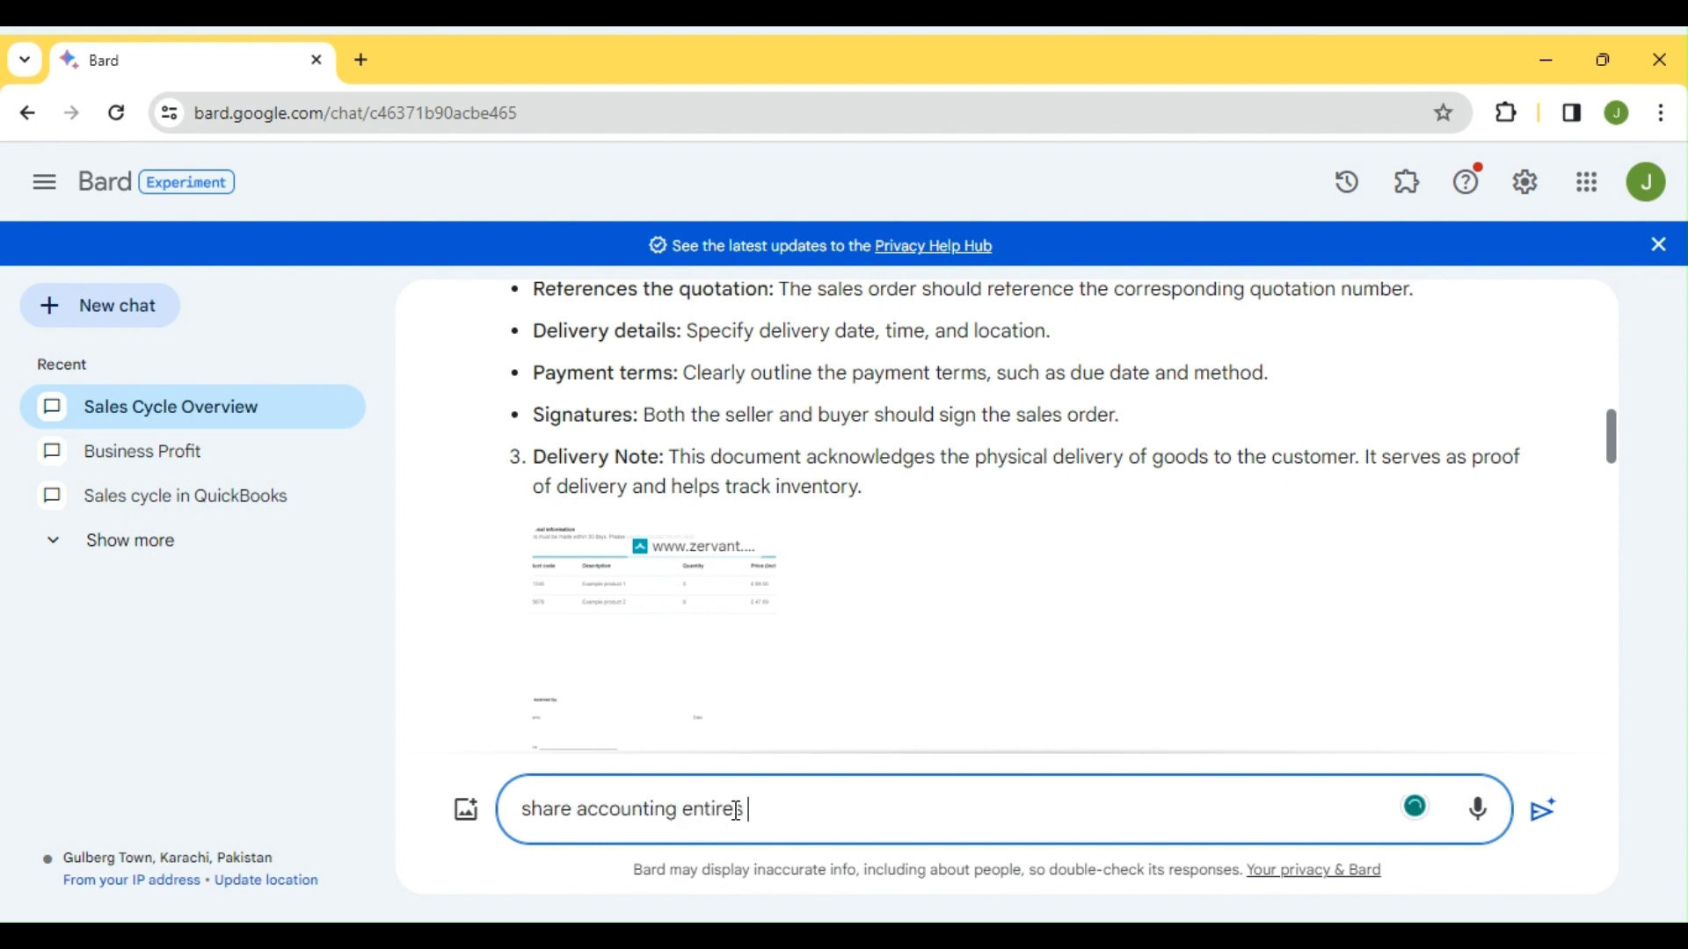
{"action": "type", "text": " to record for credit sales"}
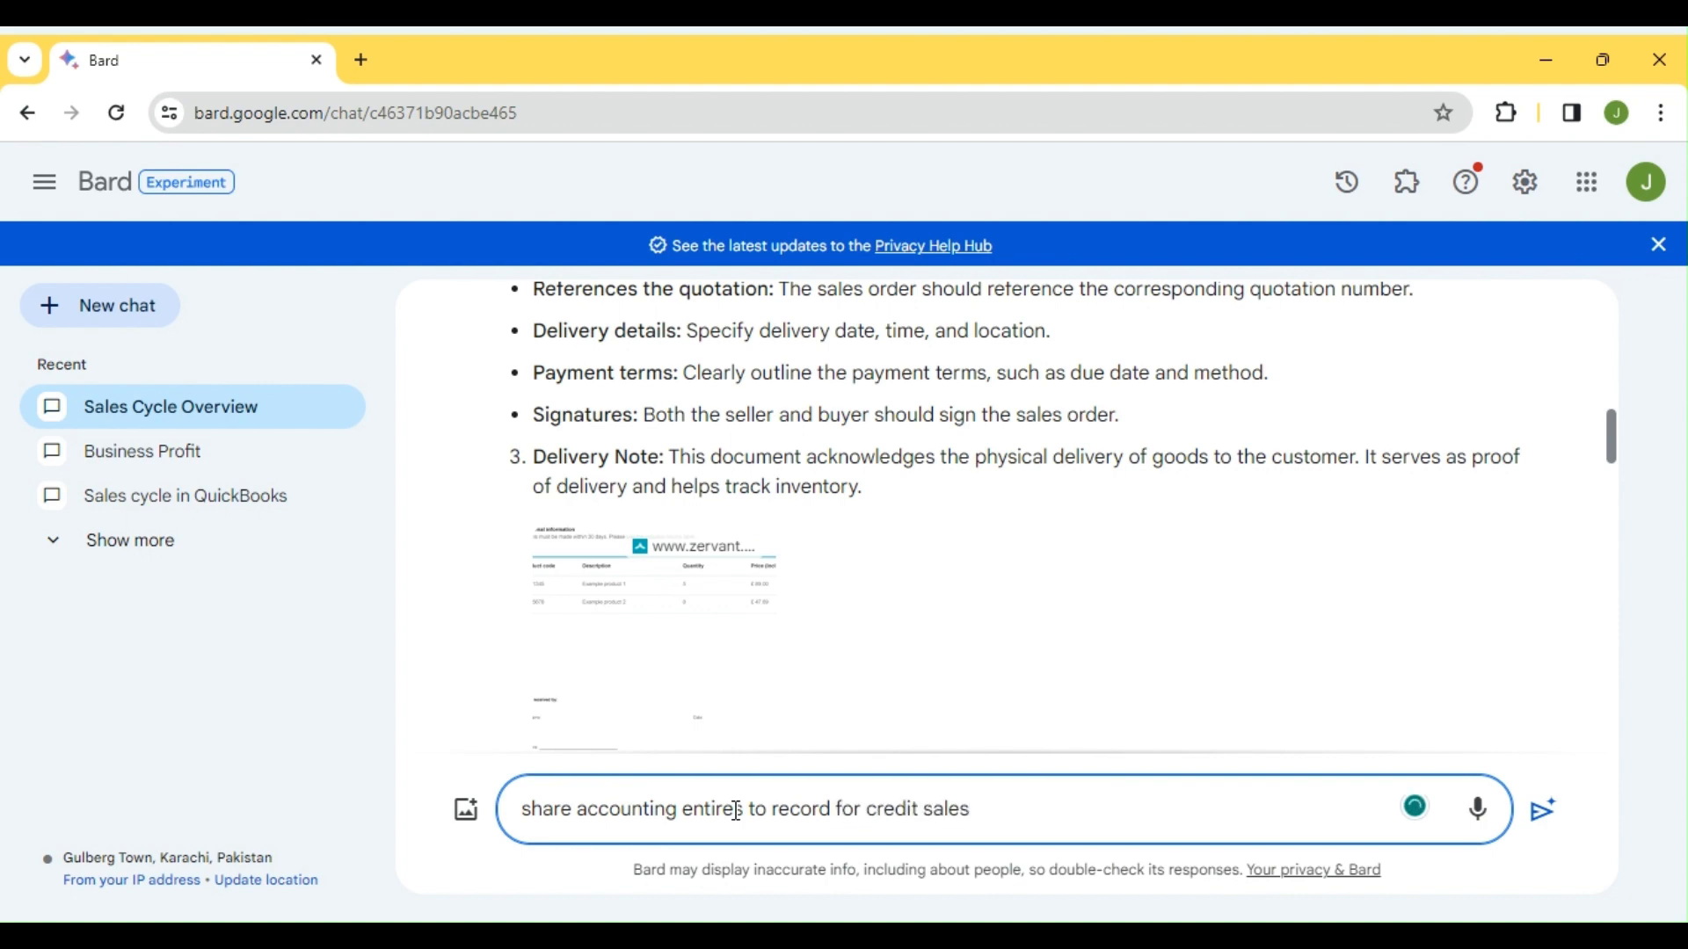
{"action": "key", "text": "Return"}
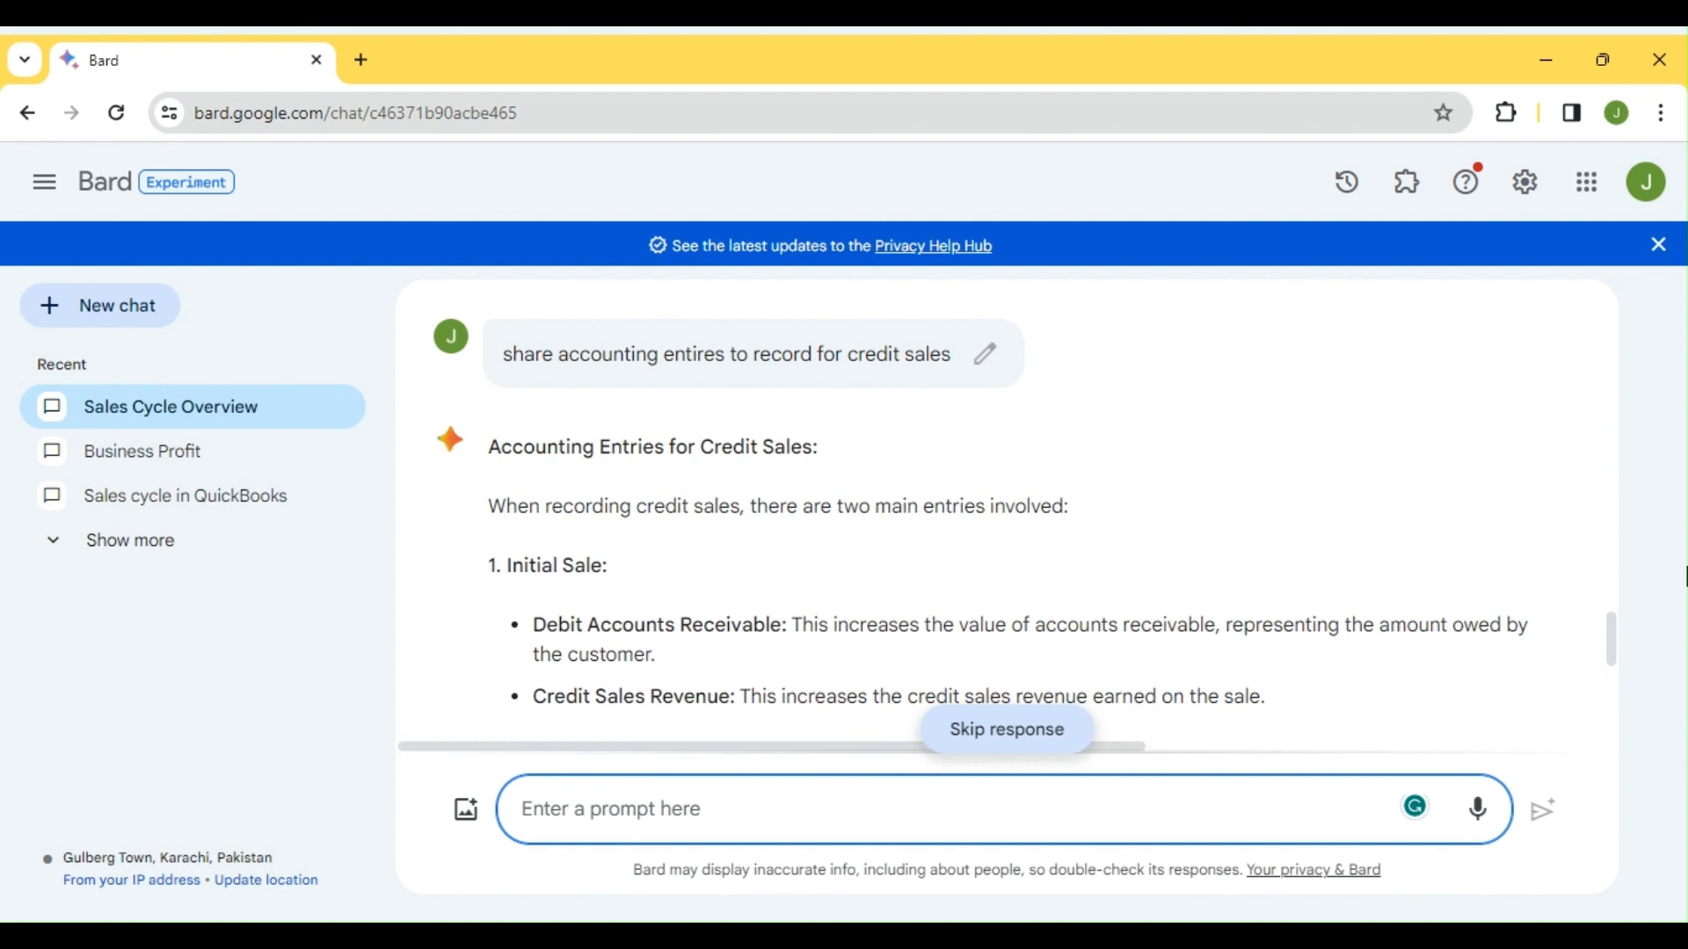
{"action": "left_click_drag", "start_coordinate": [1609, 639], "coordinate": [1609, 644]}
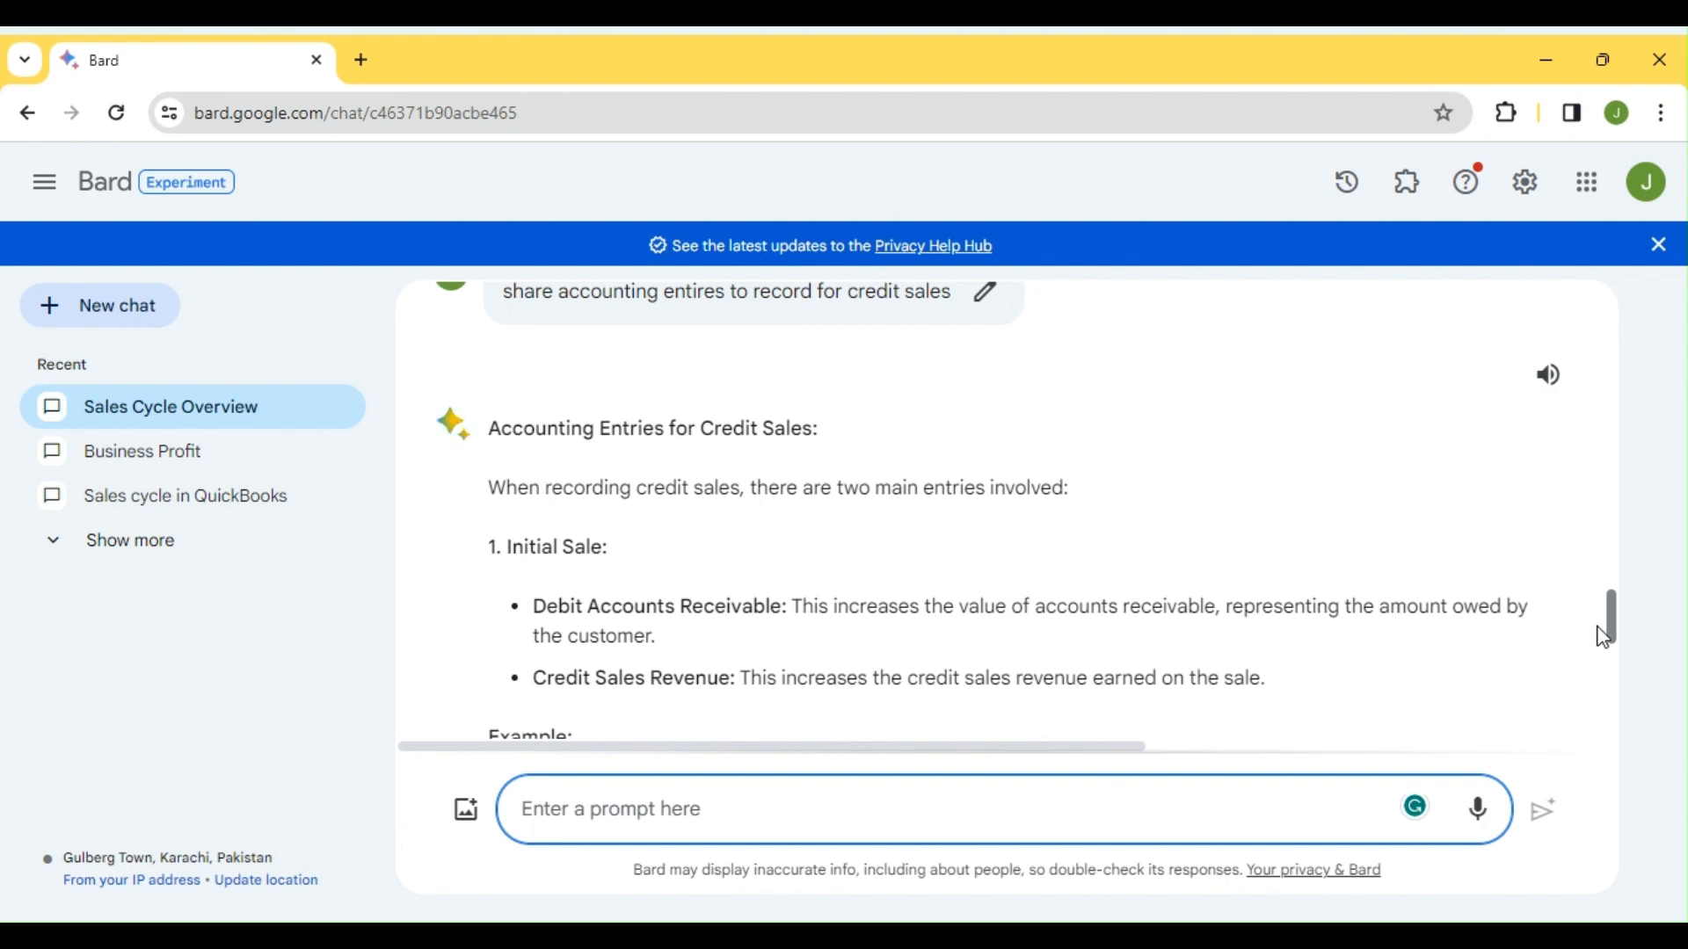
{"action": "left_click", "coordinate": [1052, 612]}
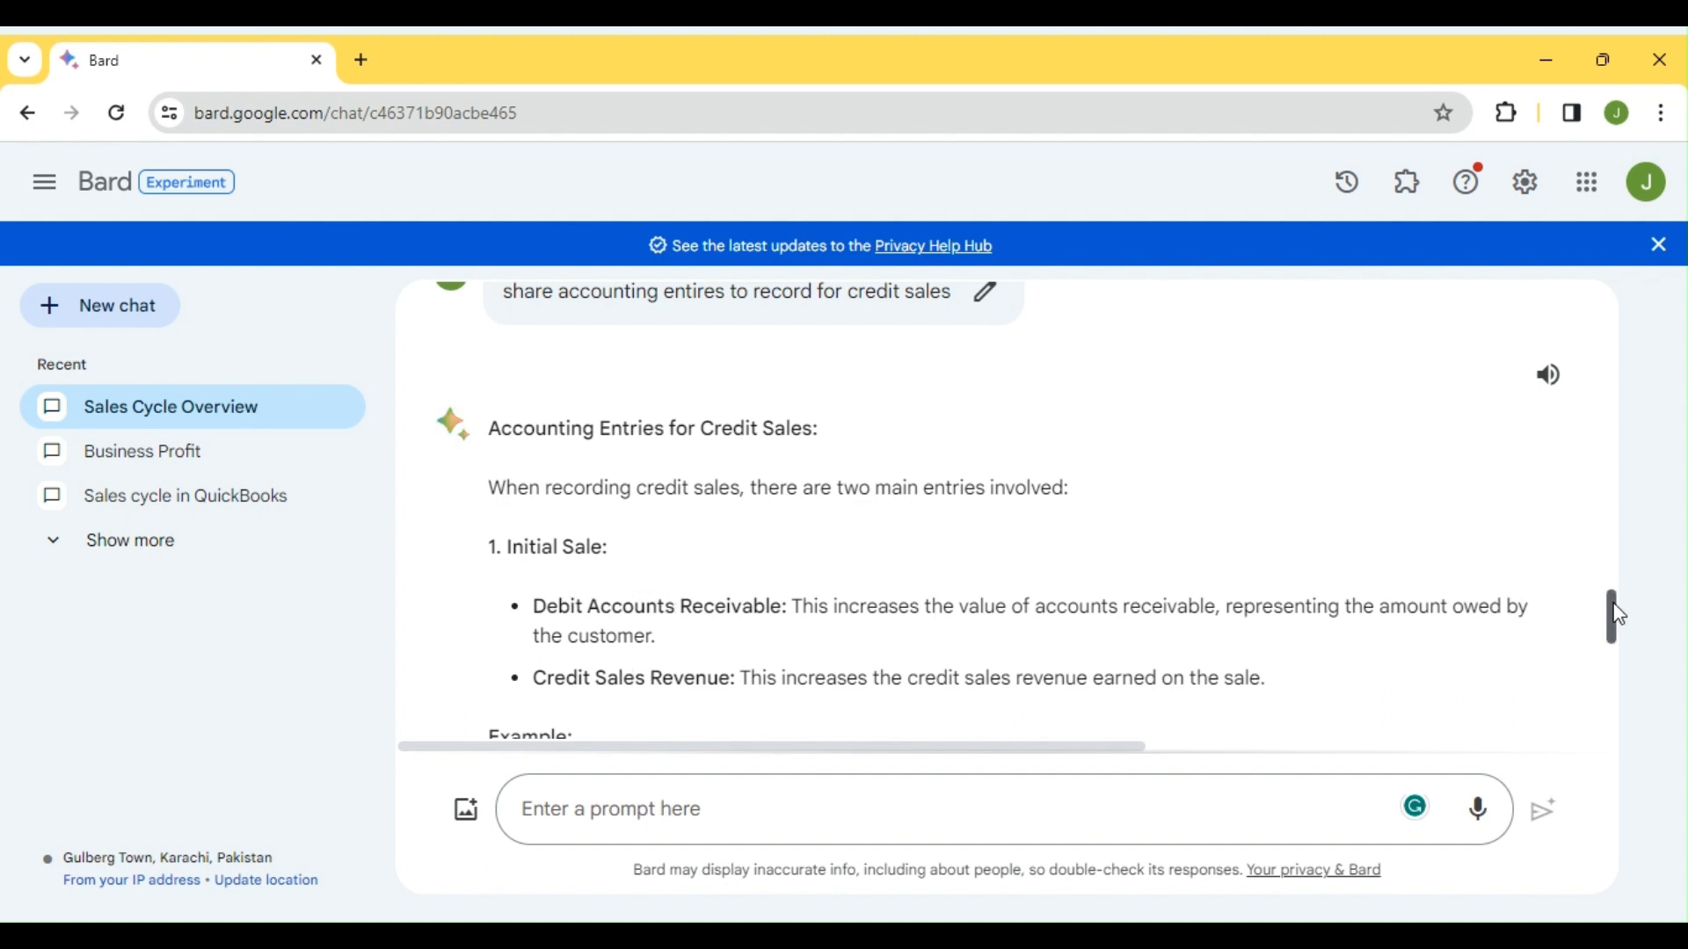
{"action": "left_click_drag", "start_coordinate": [1614, 616], "coordinate": [1613, 640]}
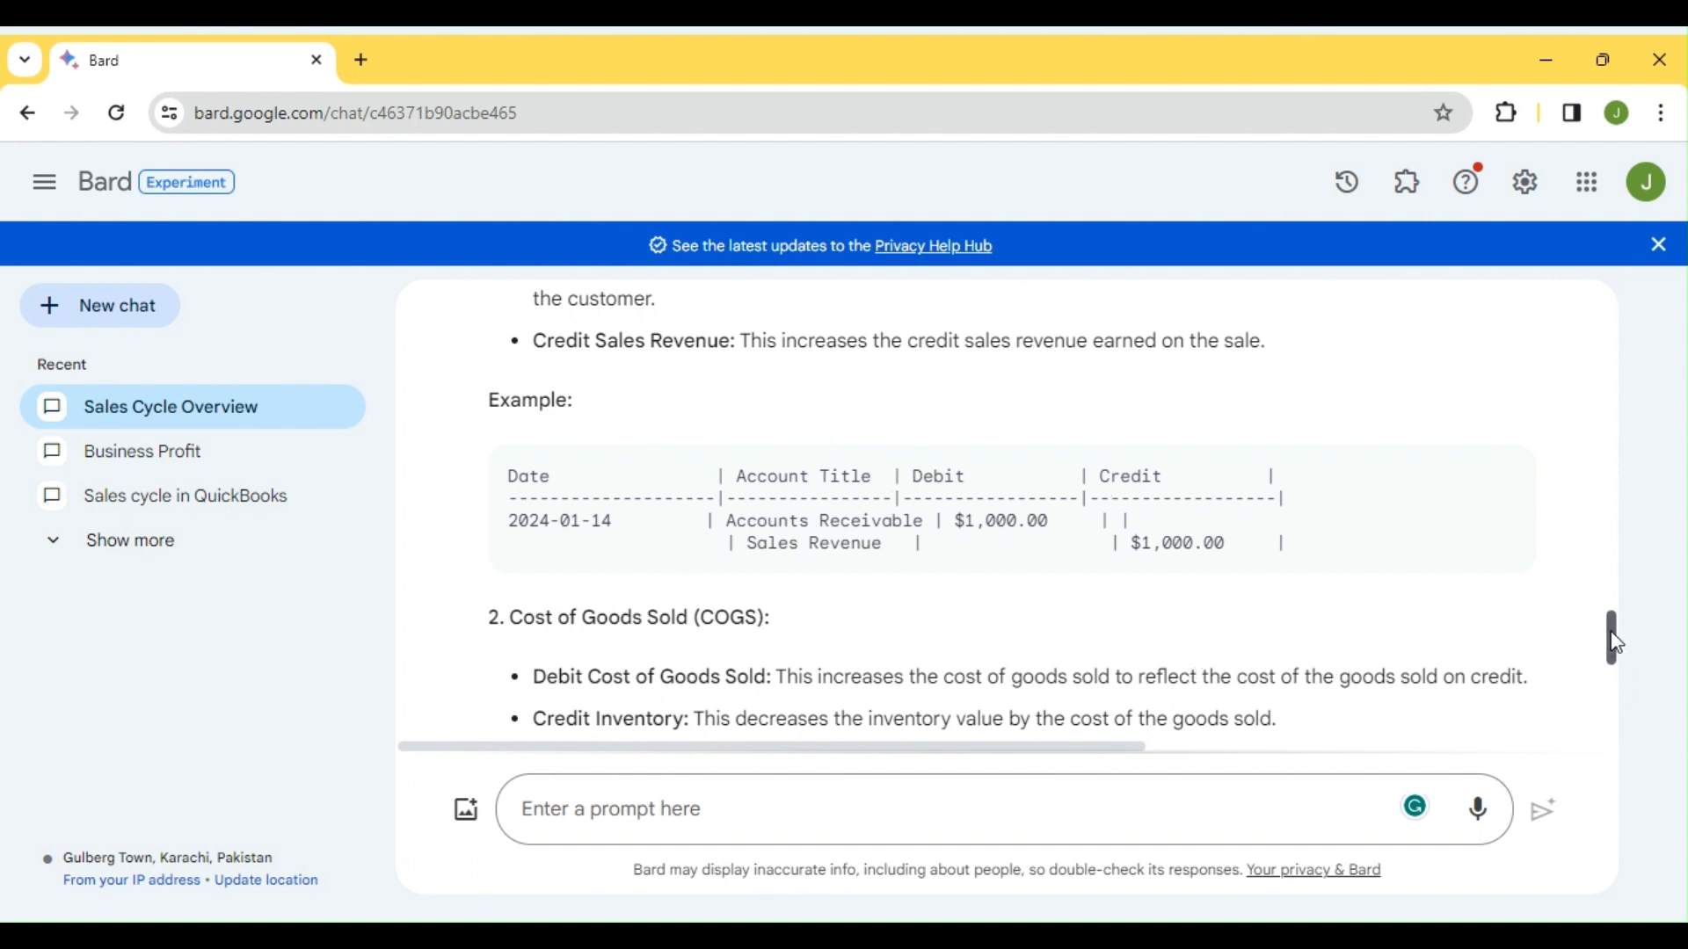
{"action": "left_click_drag", "start_coordinate": [1620, 645], "coordinate": [1625, 659]}
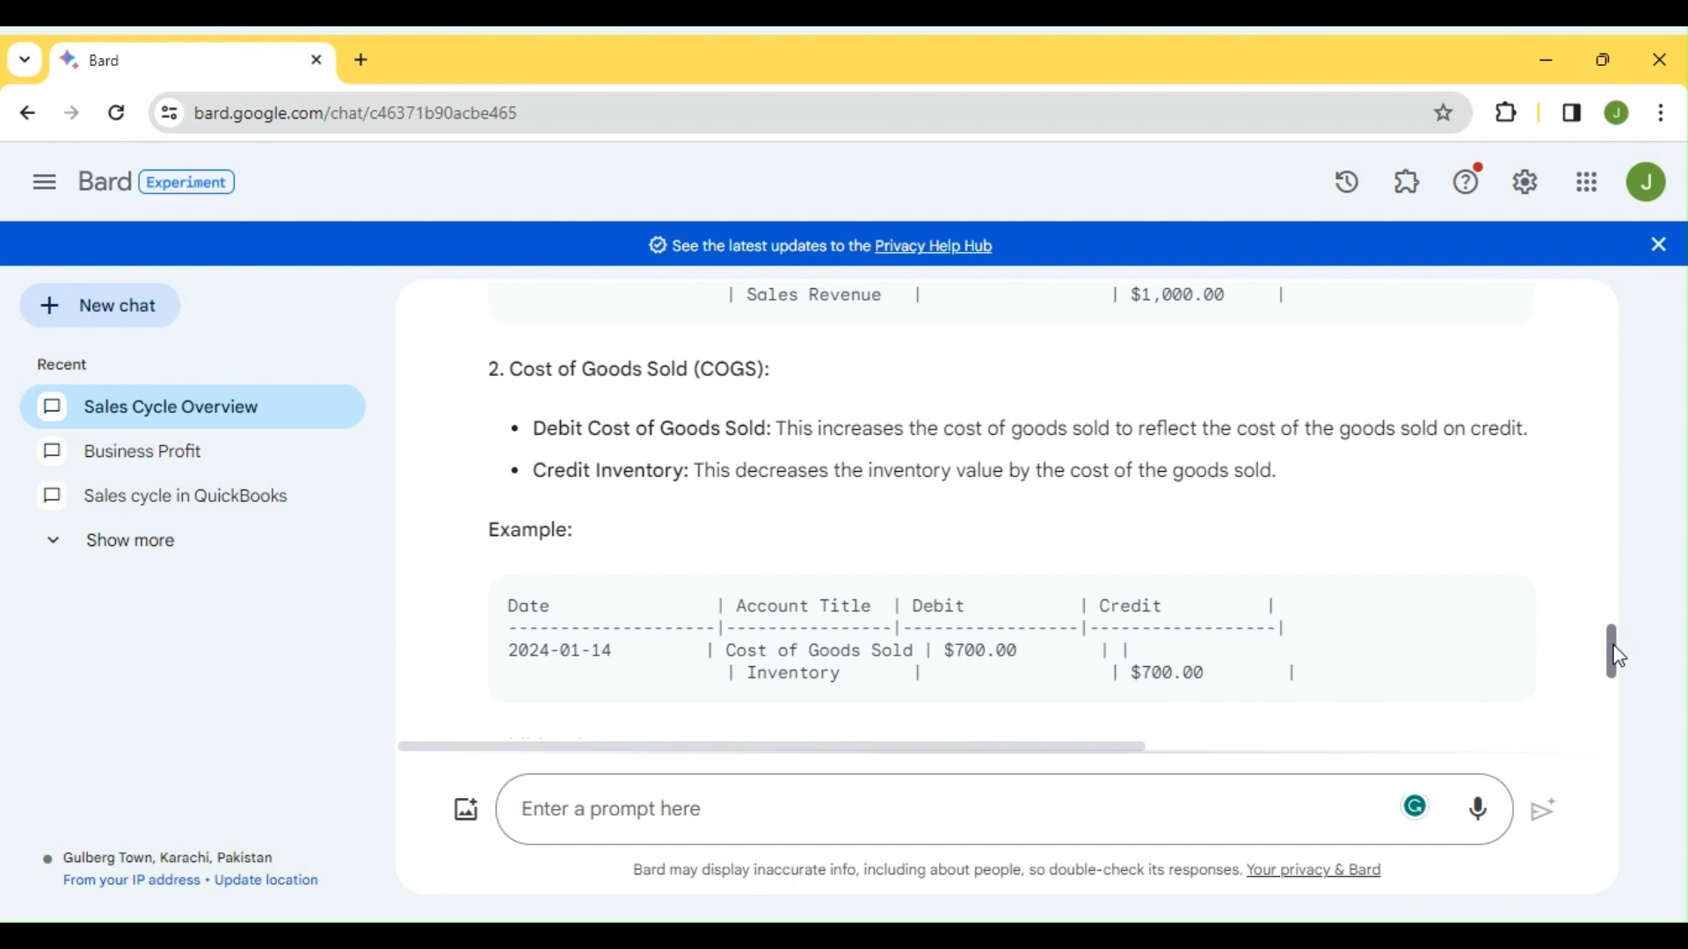
{"action": "left_click_drag", "start_coordinate": [1622, 655], "coordinate": [1614, 646]}
Scroll through the rest of Bard's reply on credit sales entries
{"action": "scroll", "coordinate": [1081, 525], "scroll_direction": "down", "scroll_amount": 3}
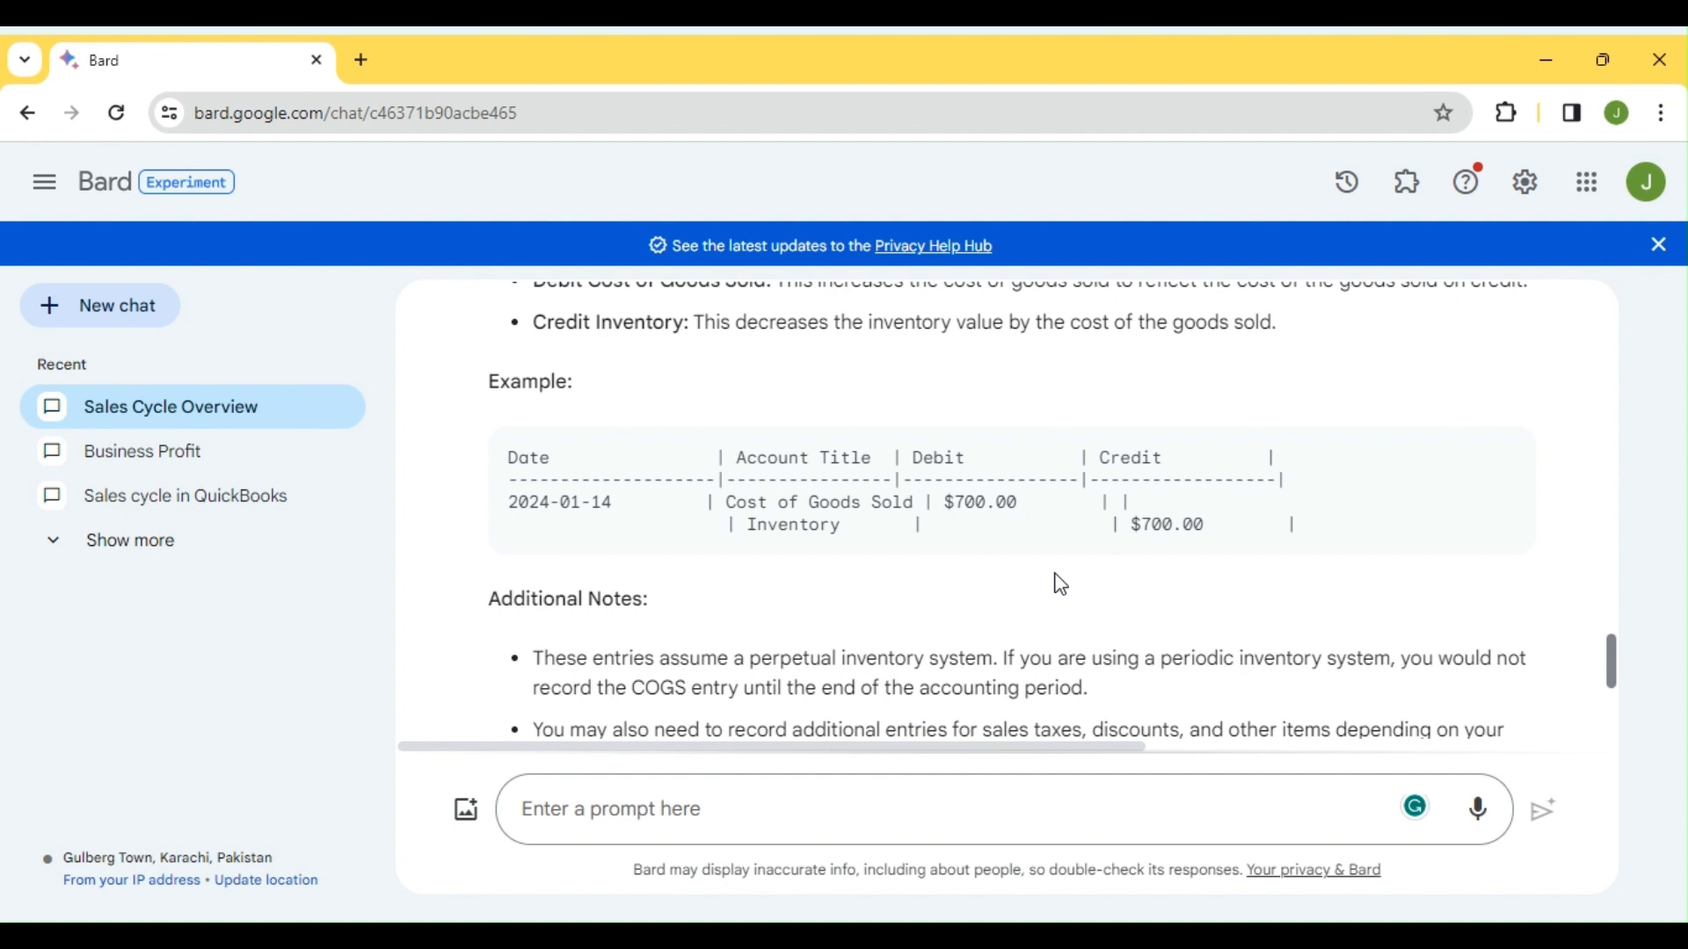
{"action": "scroll", "coordinate": [1059, 584], "scroll_direction": "down", "scroll_amount": 1}
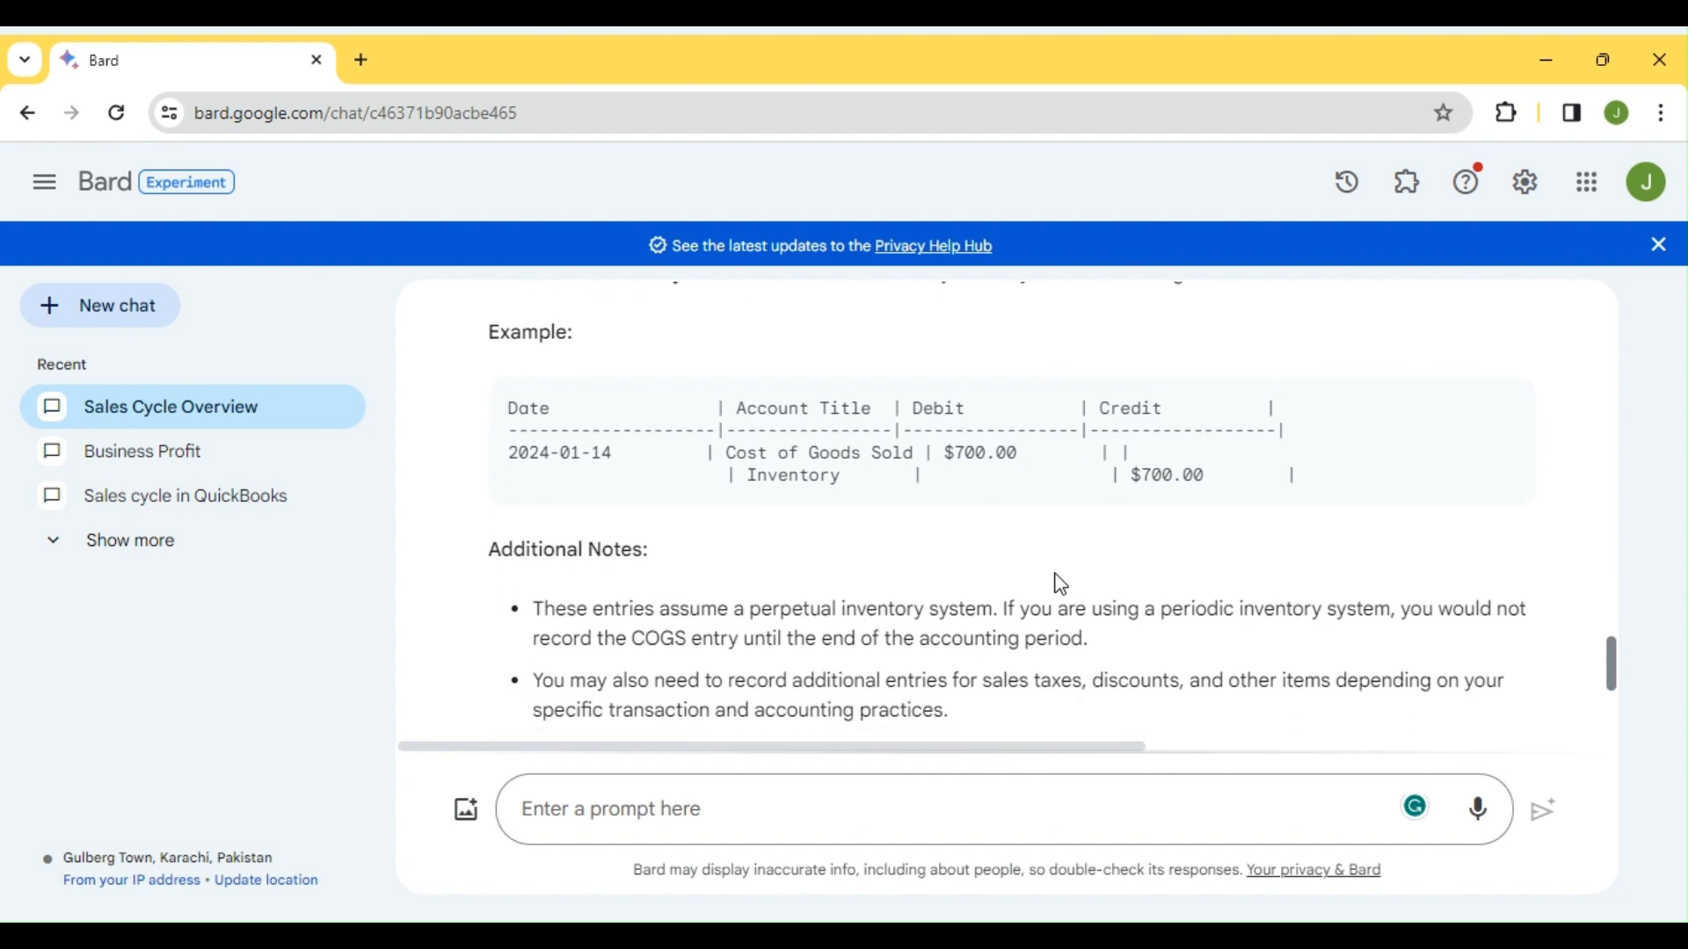
{"action": "scroll", "coordinate": [1059, 580], "scroll_direction": "down", "scroll_amount": 2}
{"action": "scroll", "coordinate": [1059, 576], "scroll_direction": "down", "scroll_amount": 8}
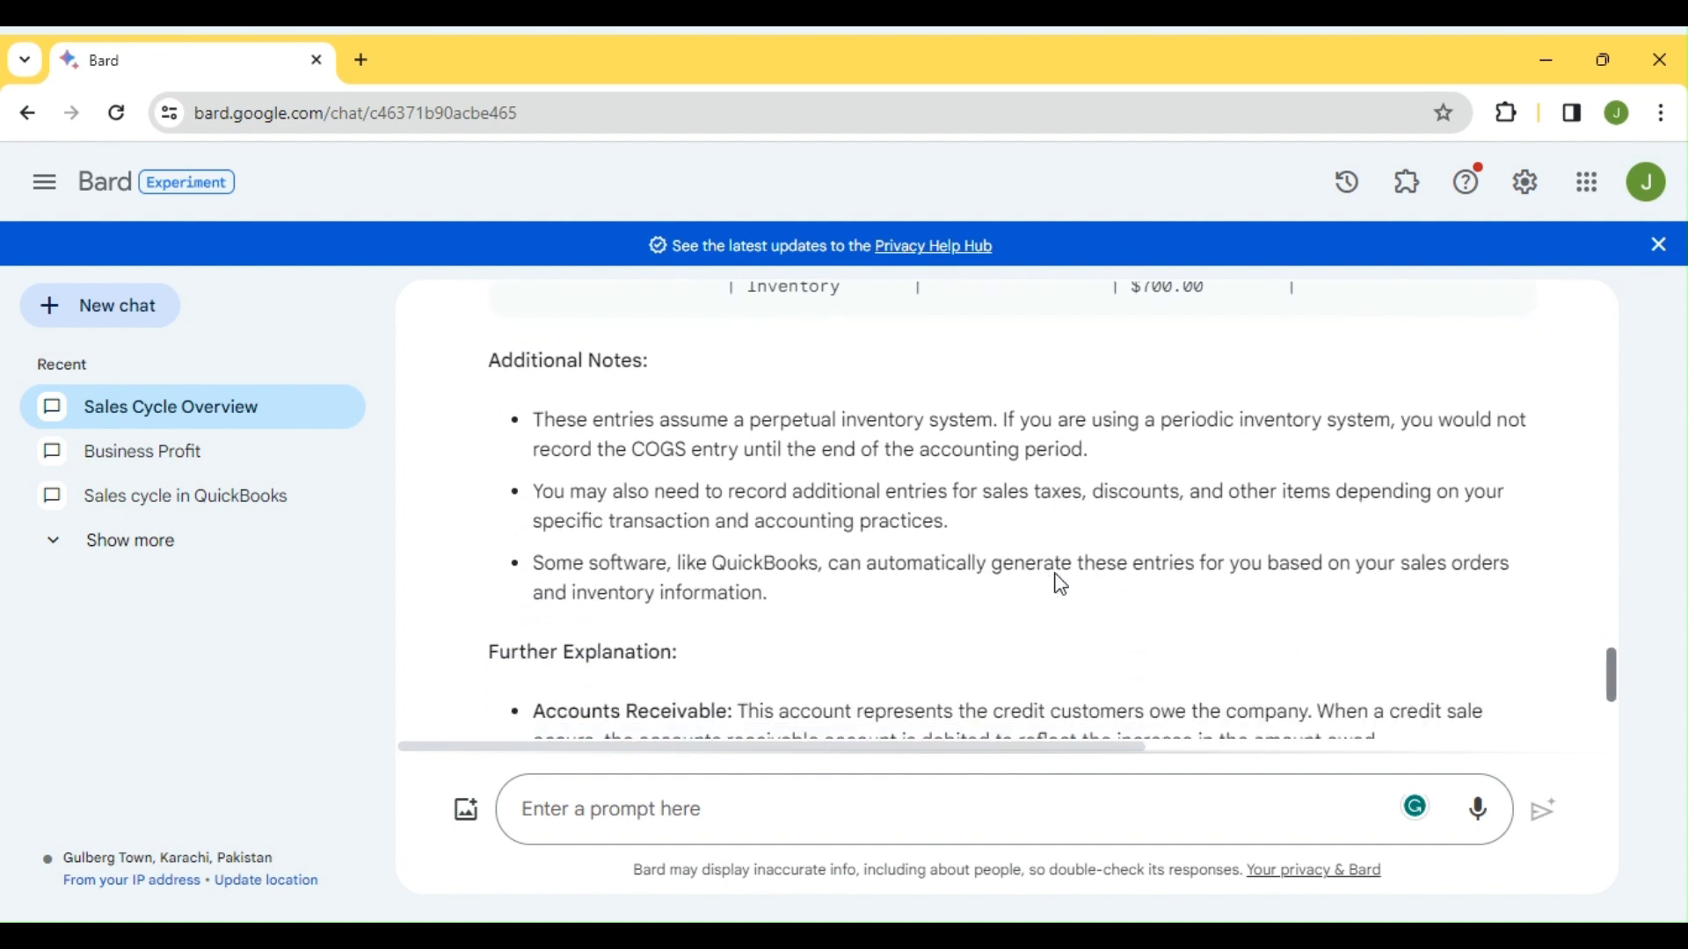
{"action": "scroll", "coordinate": [1059, 578], "scroll_direction": "down", "scroll_amount": 5}
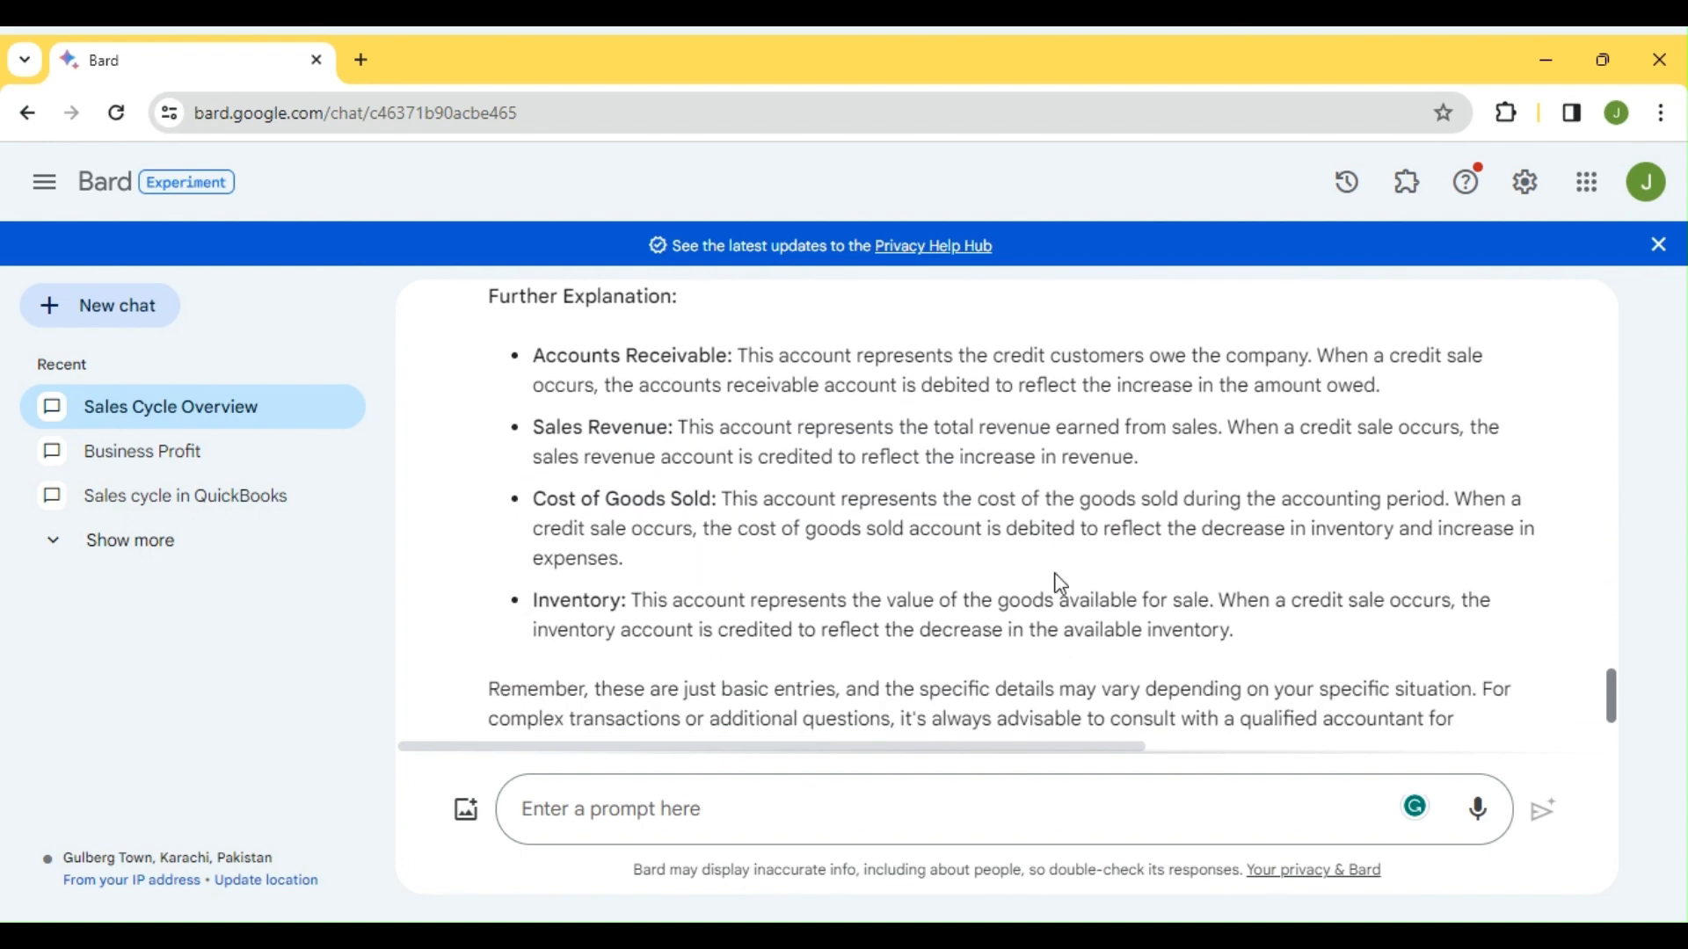
{"action": "scroll", "coordinate": [1061, 584], "scroll_direction": "up", "scroll_amount": 15}
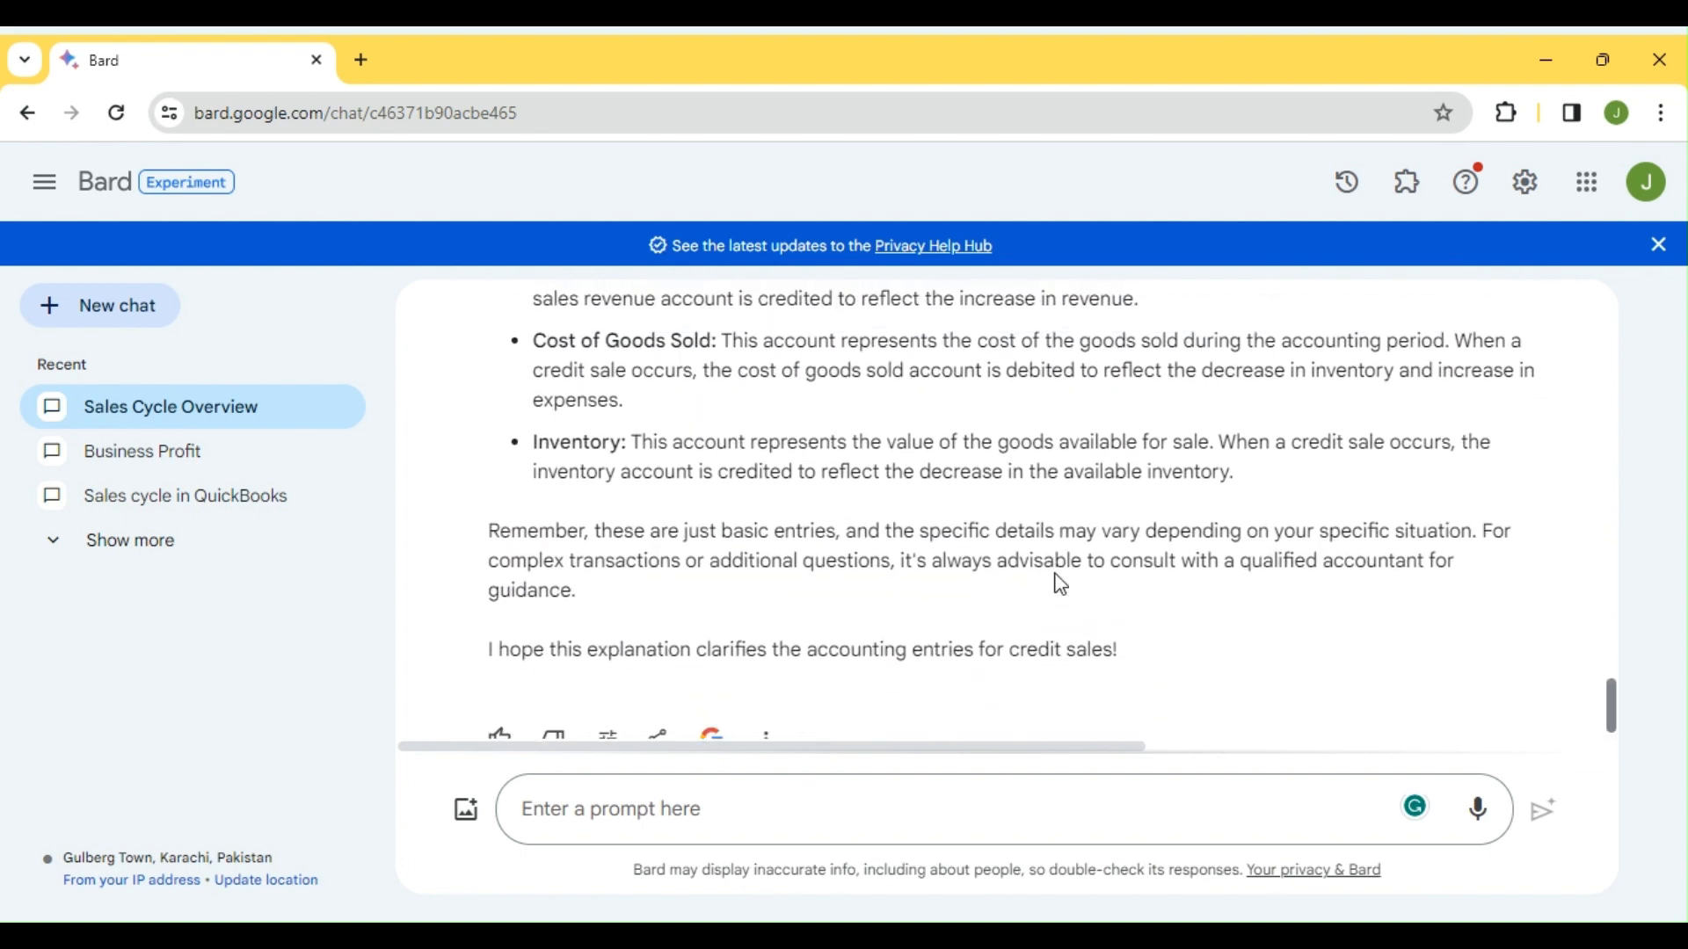
{"action": "scroll", "coordinate": [1061, 585], "scroll_direction": "up", "scroll_amount": 12}
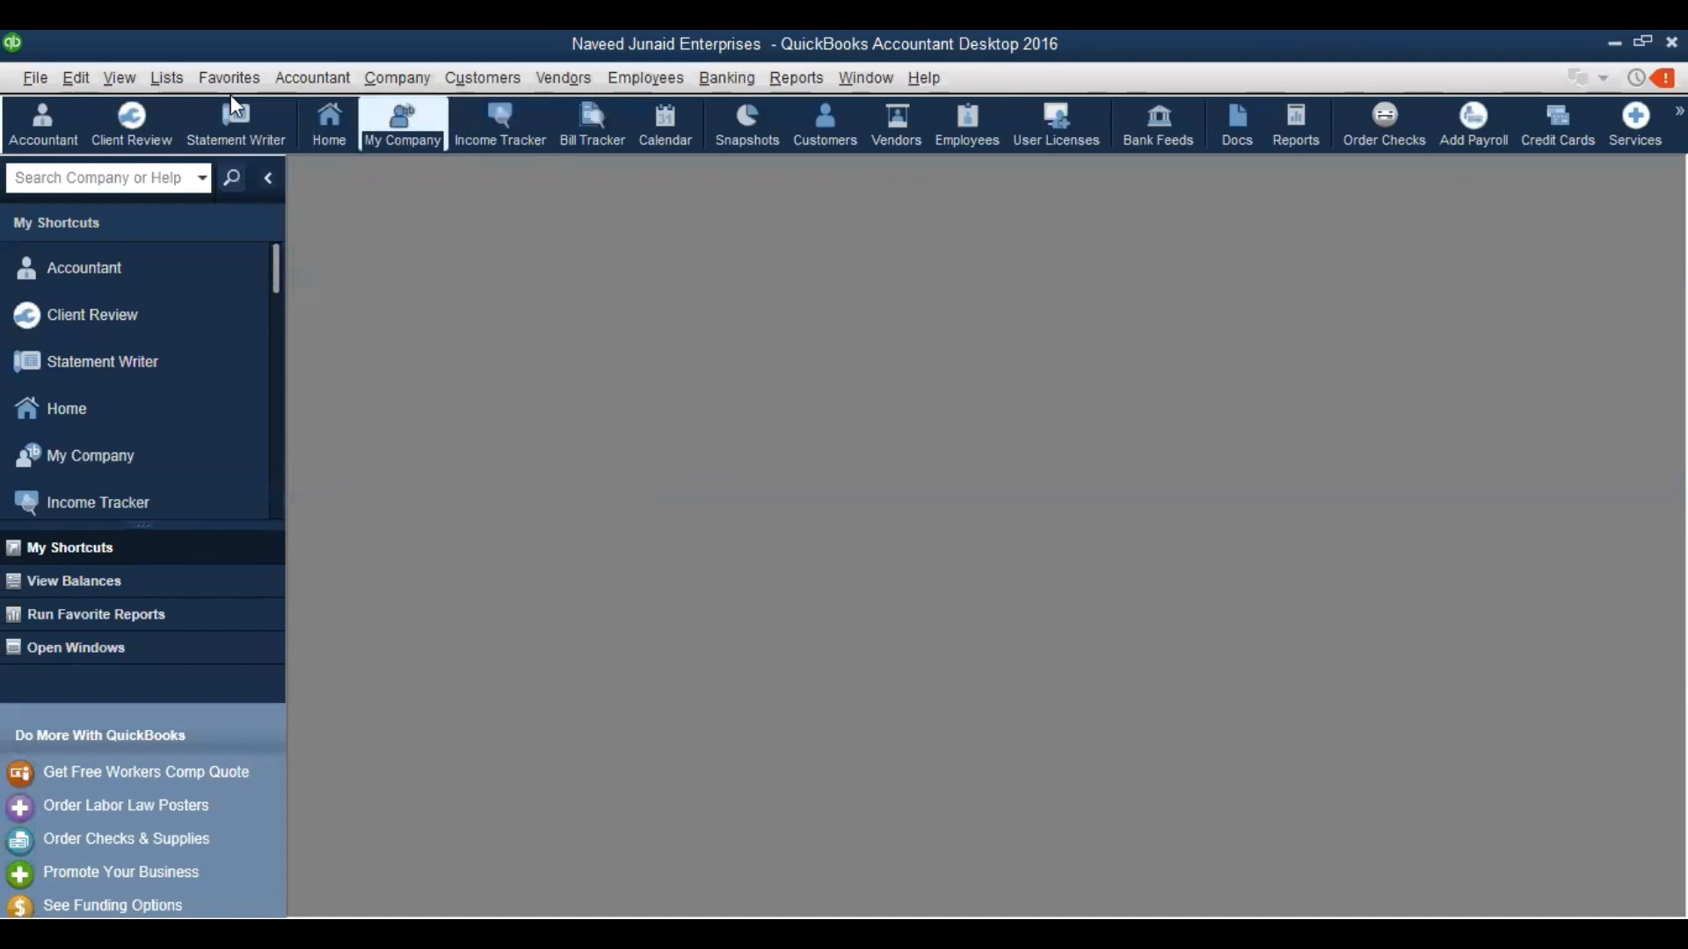
{"action": "left_click", "coordinate": [84, 80]}
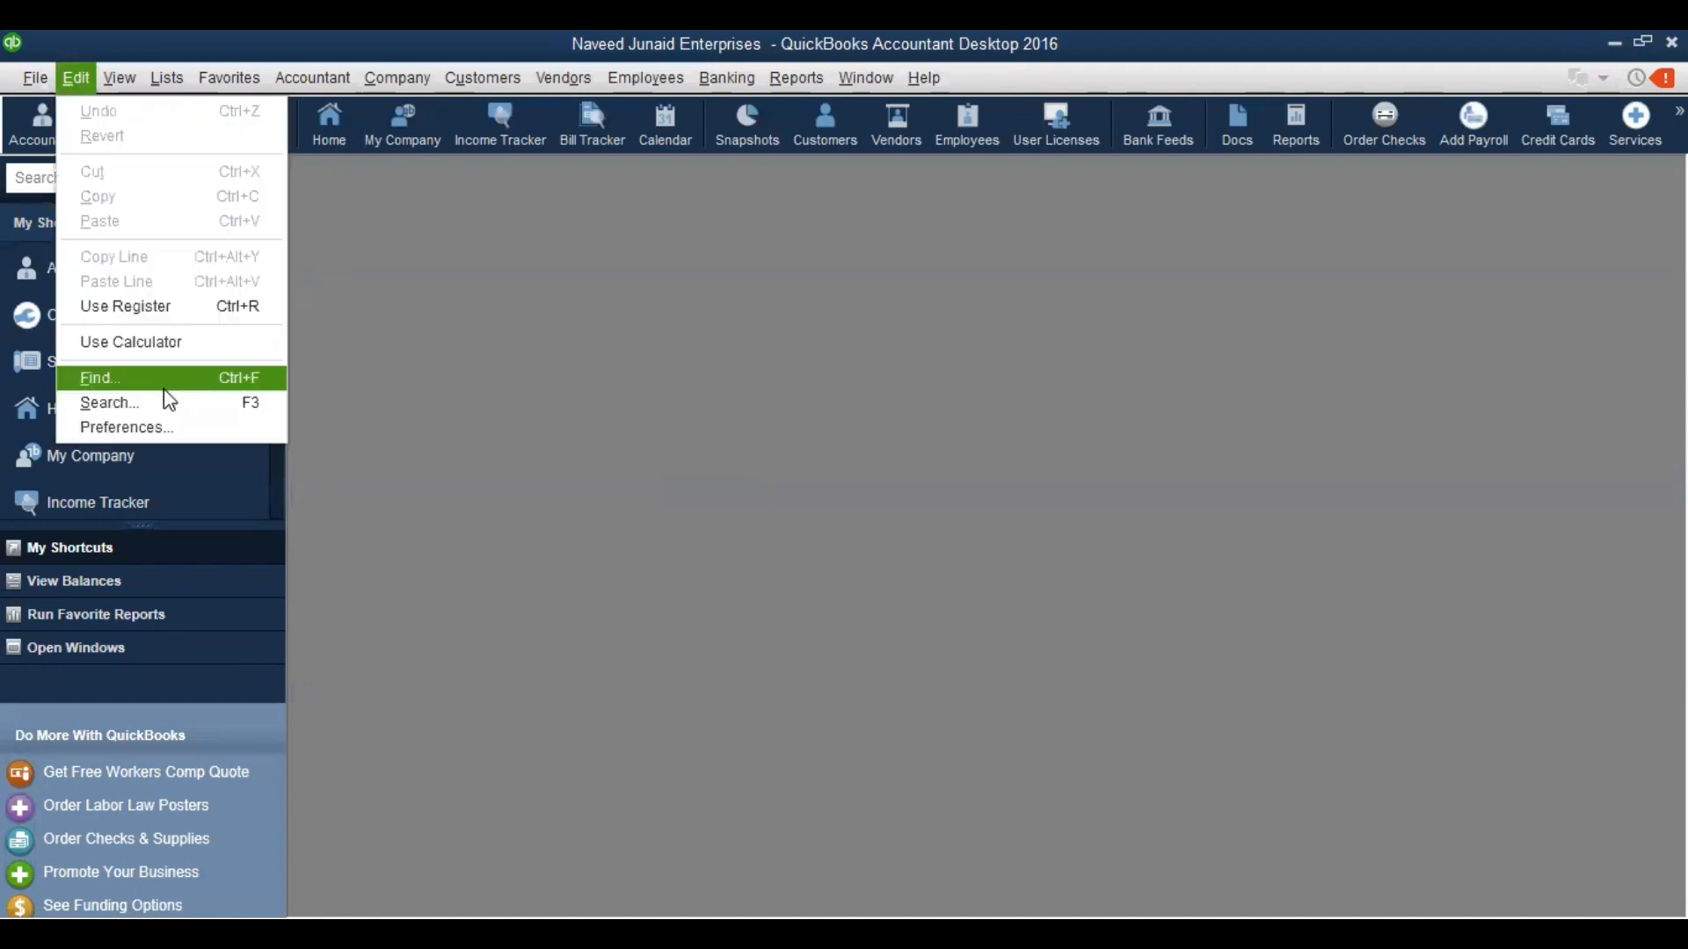
{"action": "left_click", "coordinate": [138, 427]}
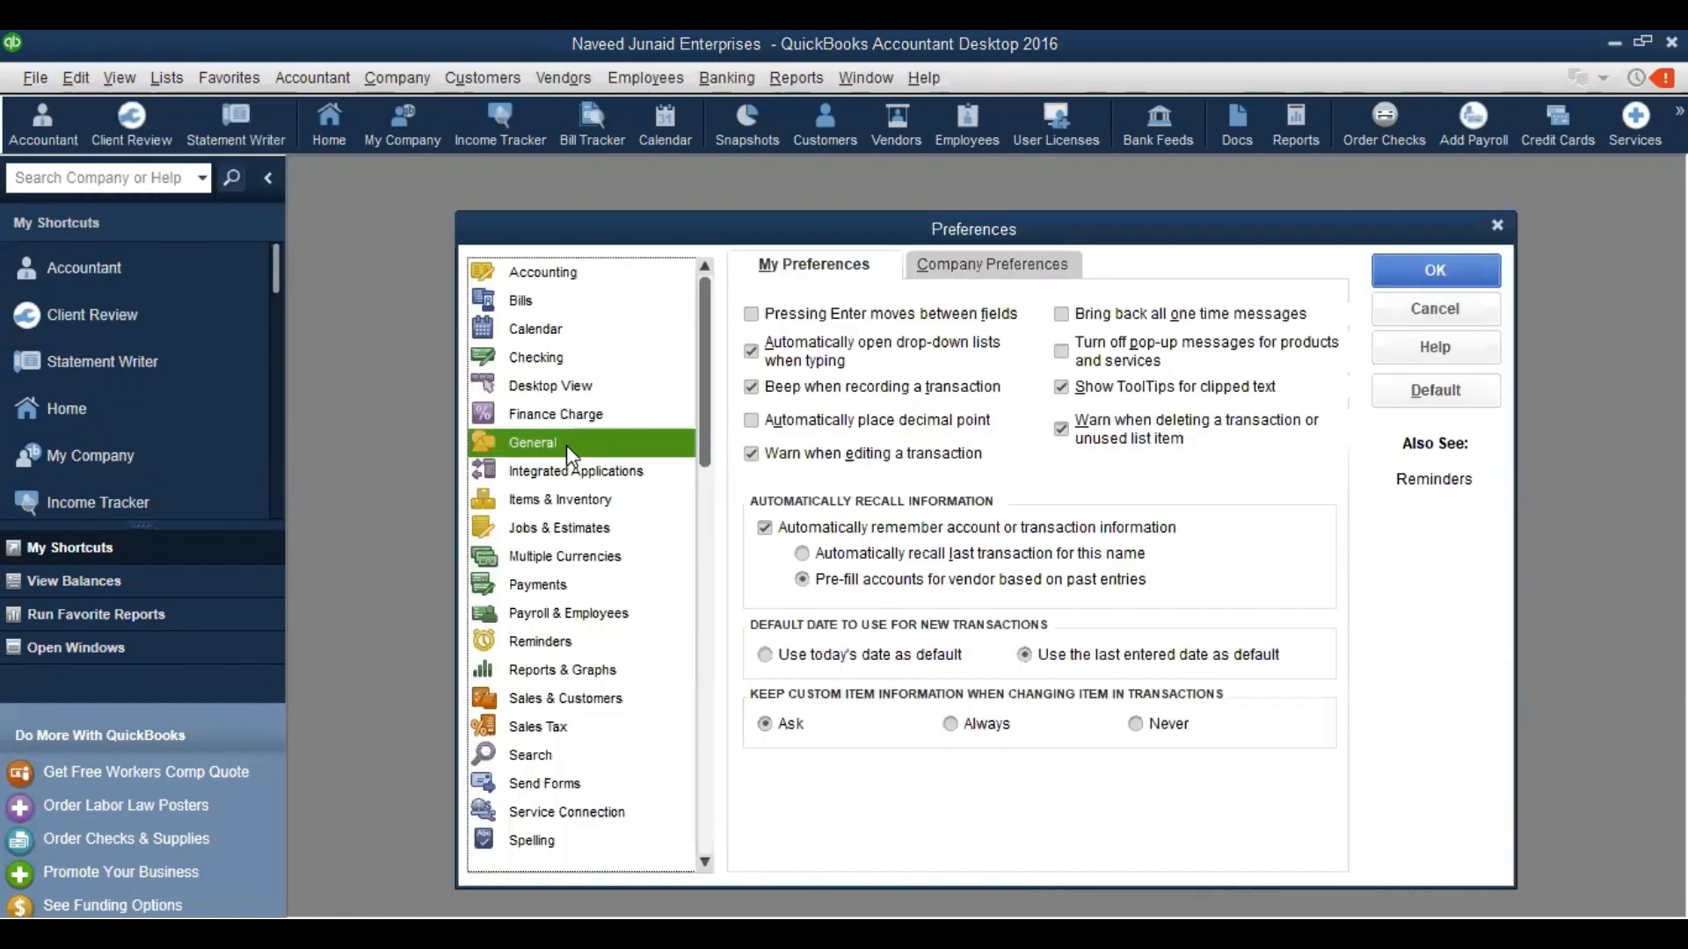
{"action": "left_click", "coordinate": [519, 501]}
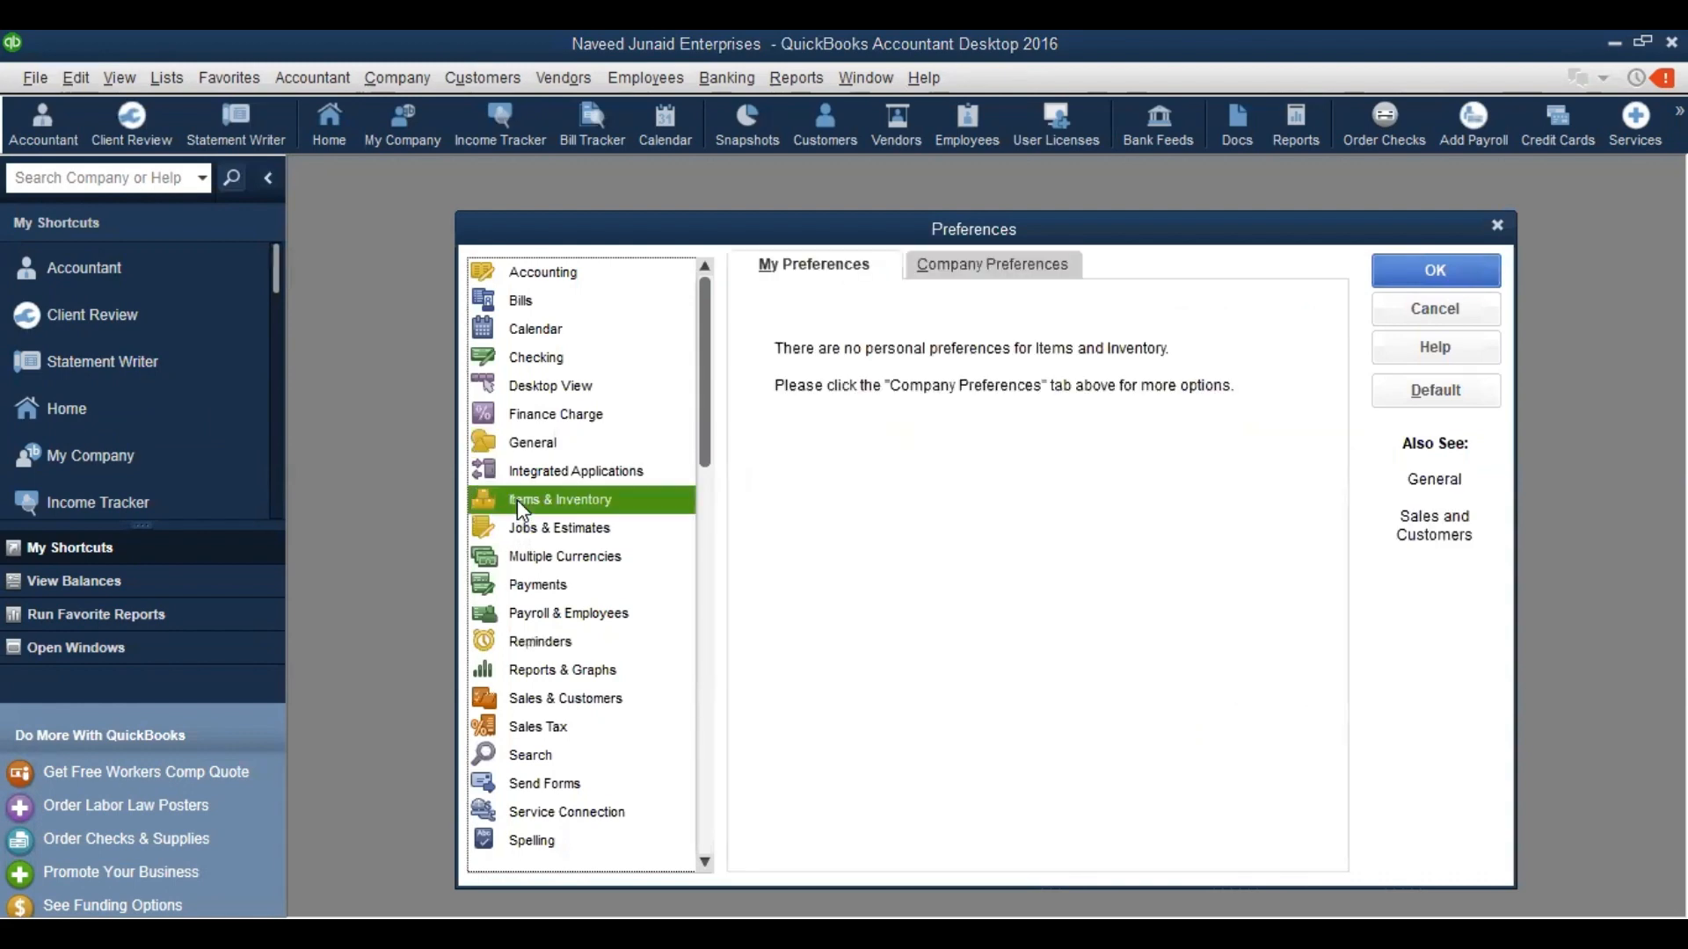
{"action": "left_click", "coordinate": [1037, 266]}
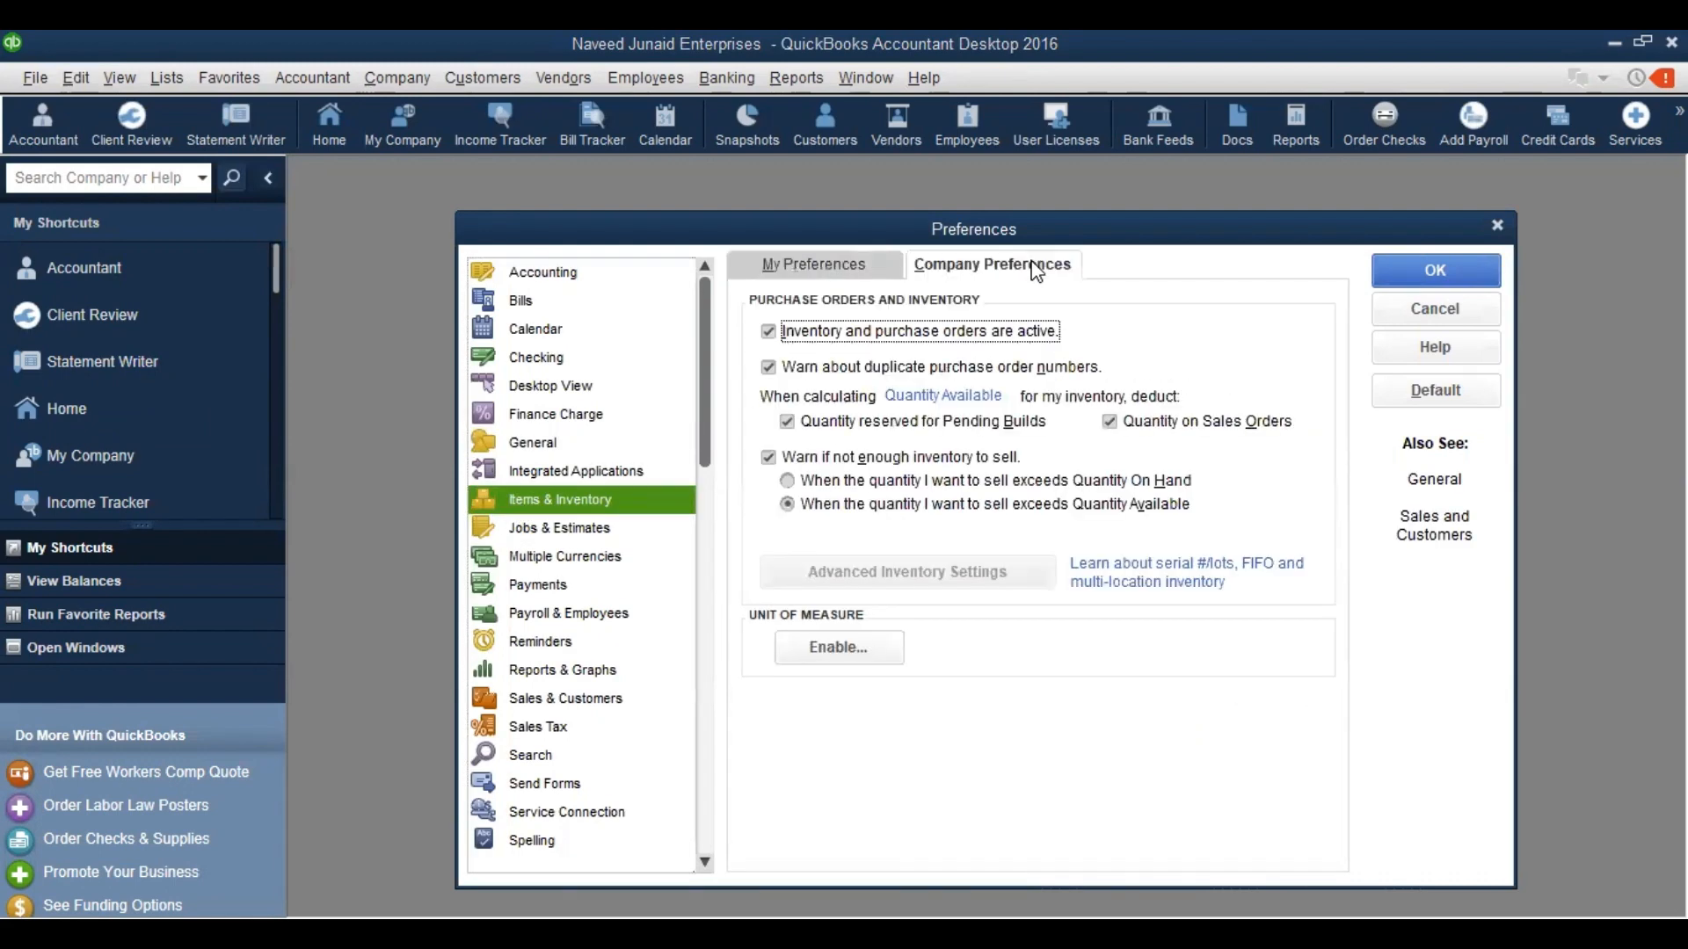
{"action": "left_click", "coordinate": [770, 333]}
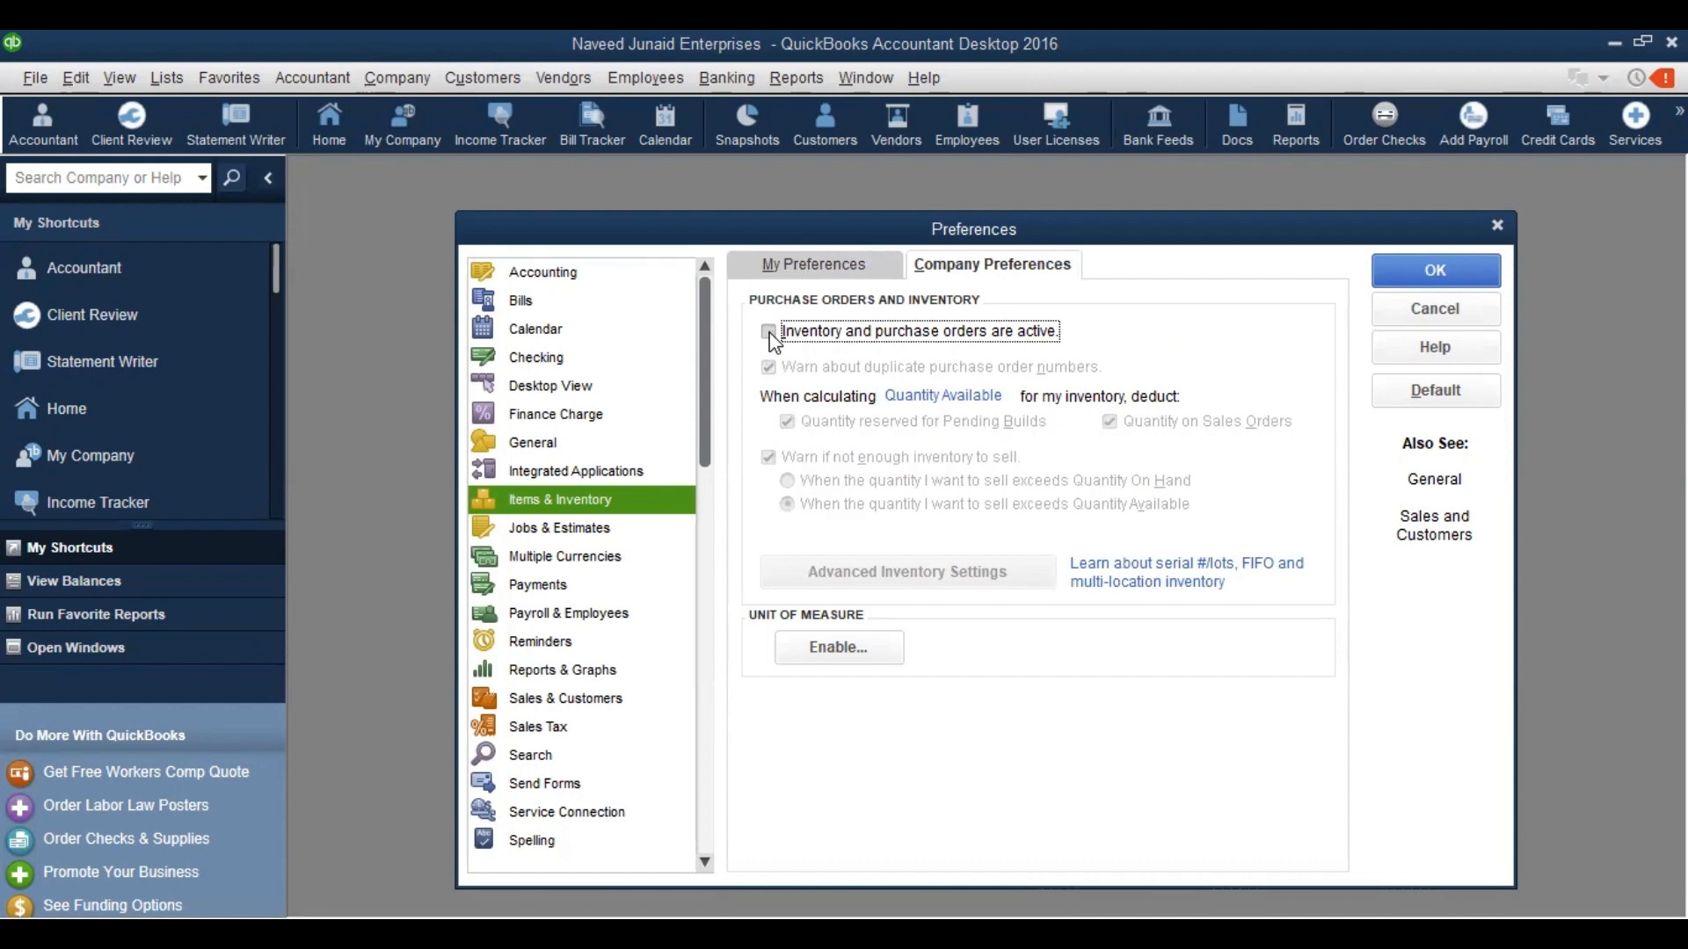
{"action": "left_click", "coordinate": [769, 332]}
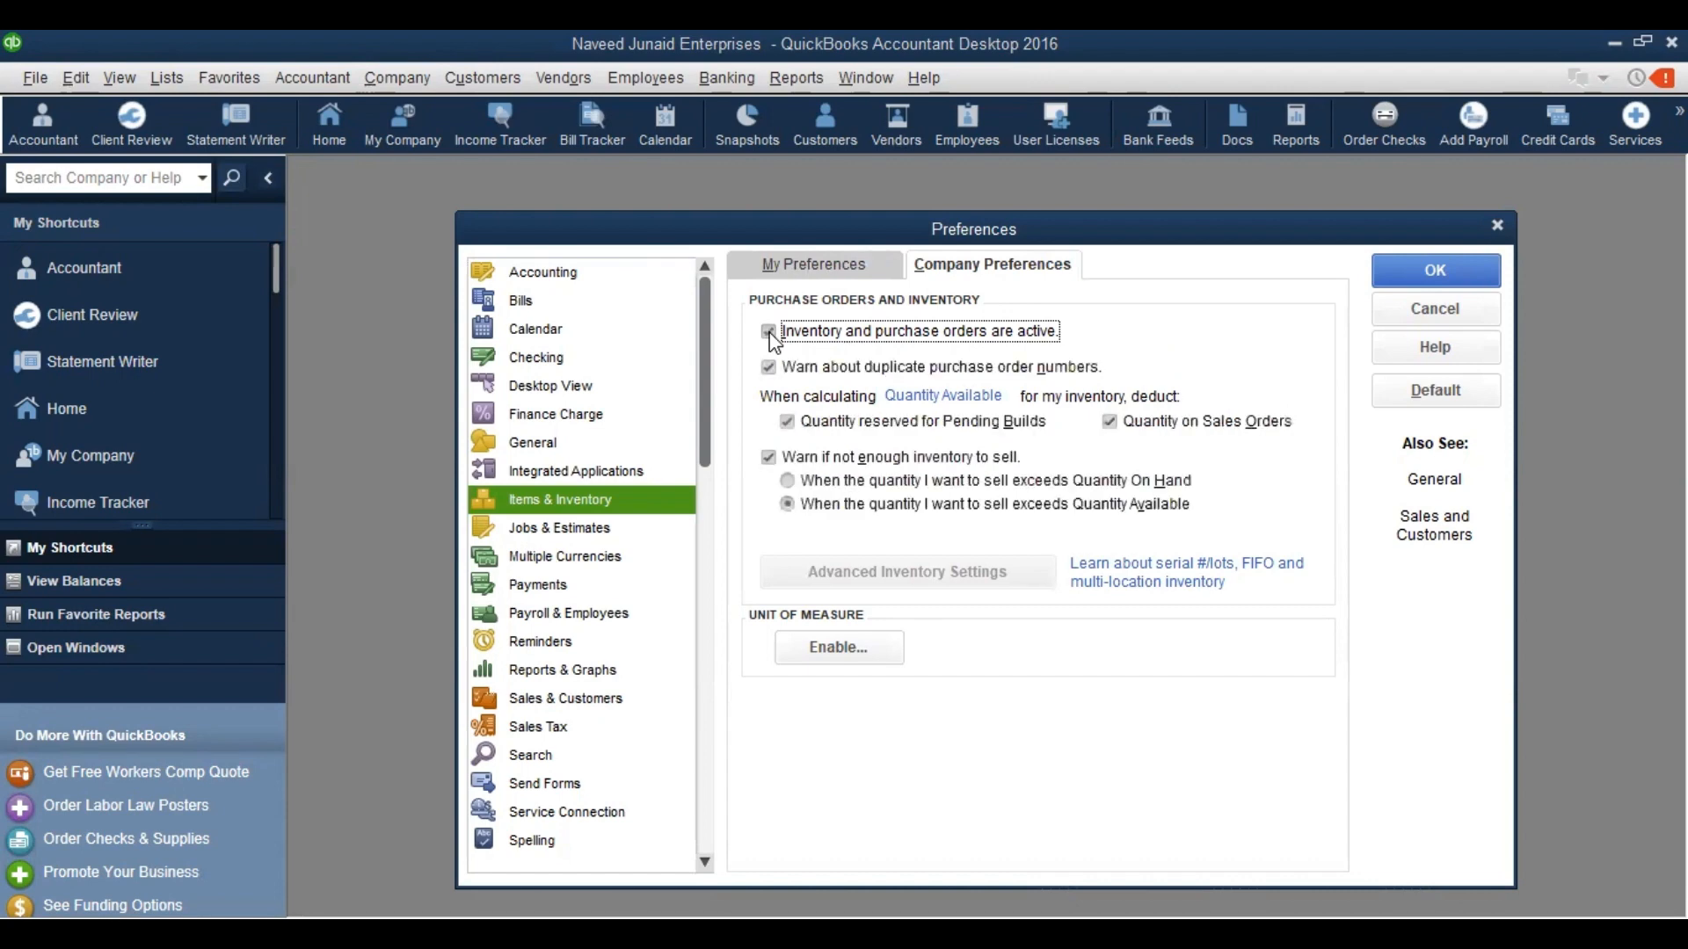
{"action": "left_click", "coordinate": [1453, 268]}
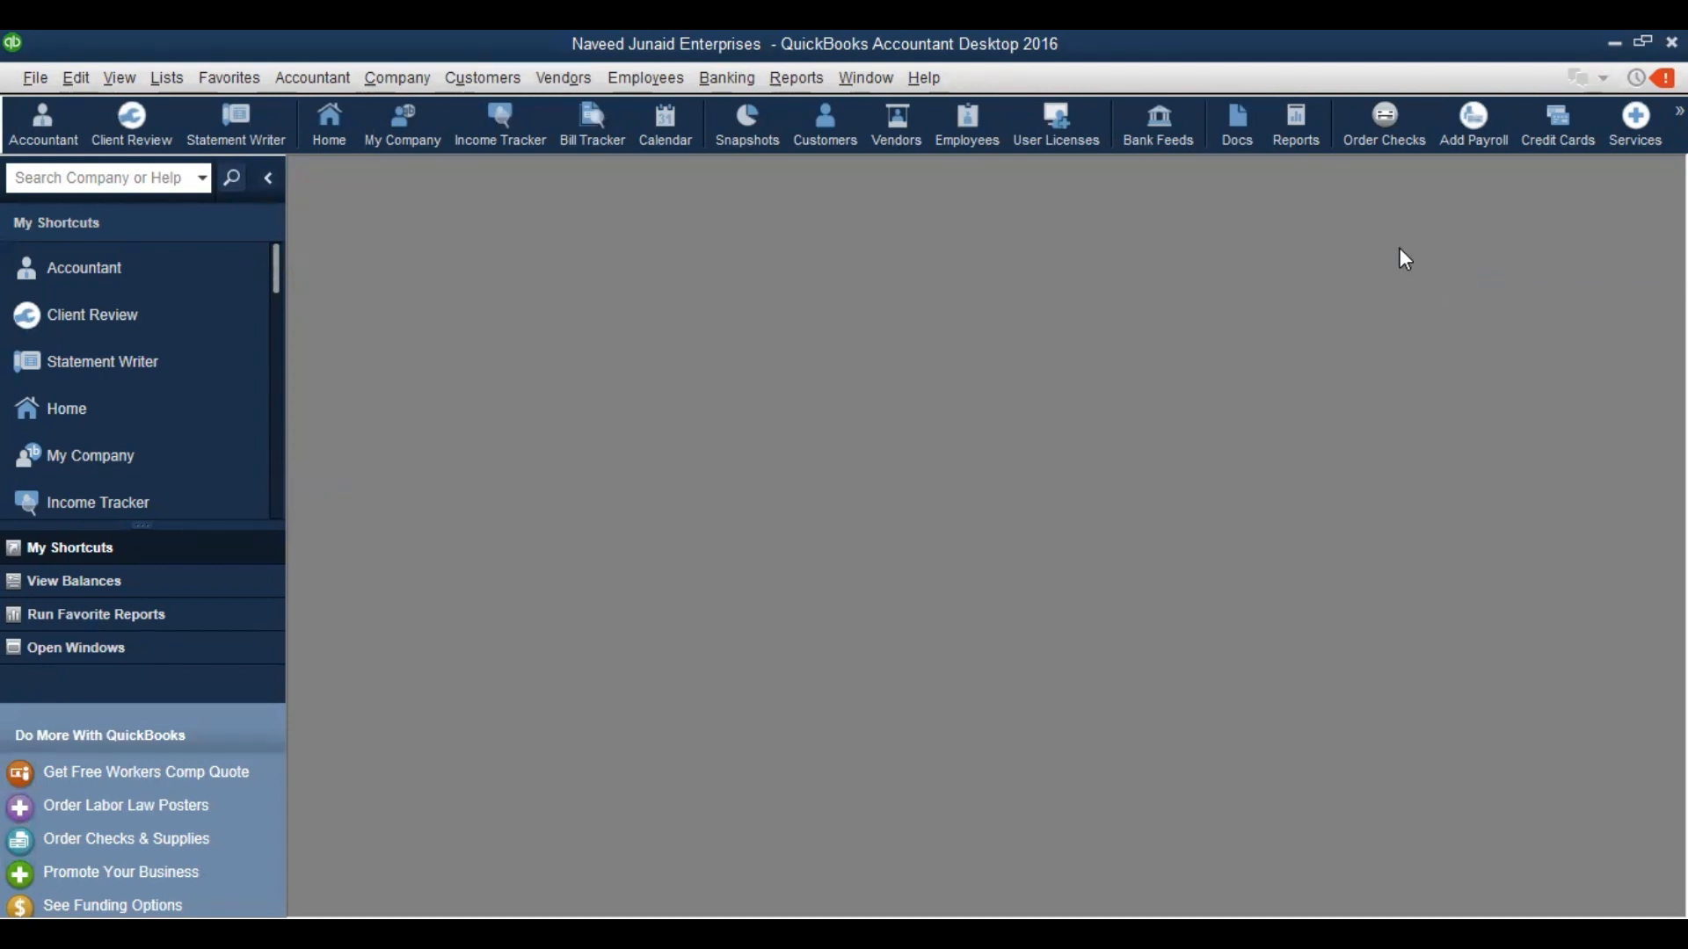
{"action": "left_click", "coordinate": [74, 78]}
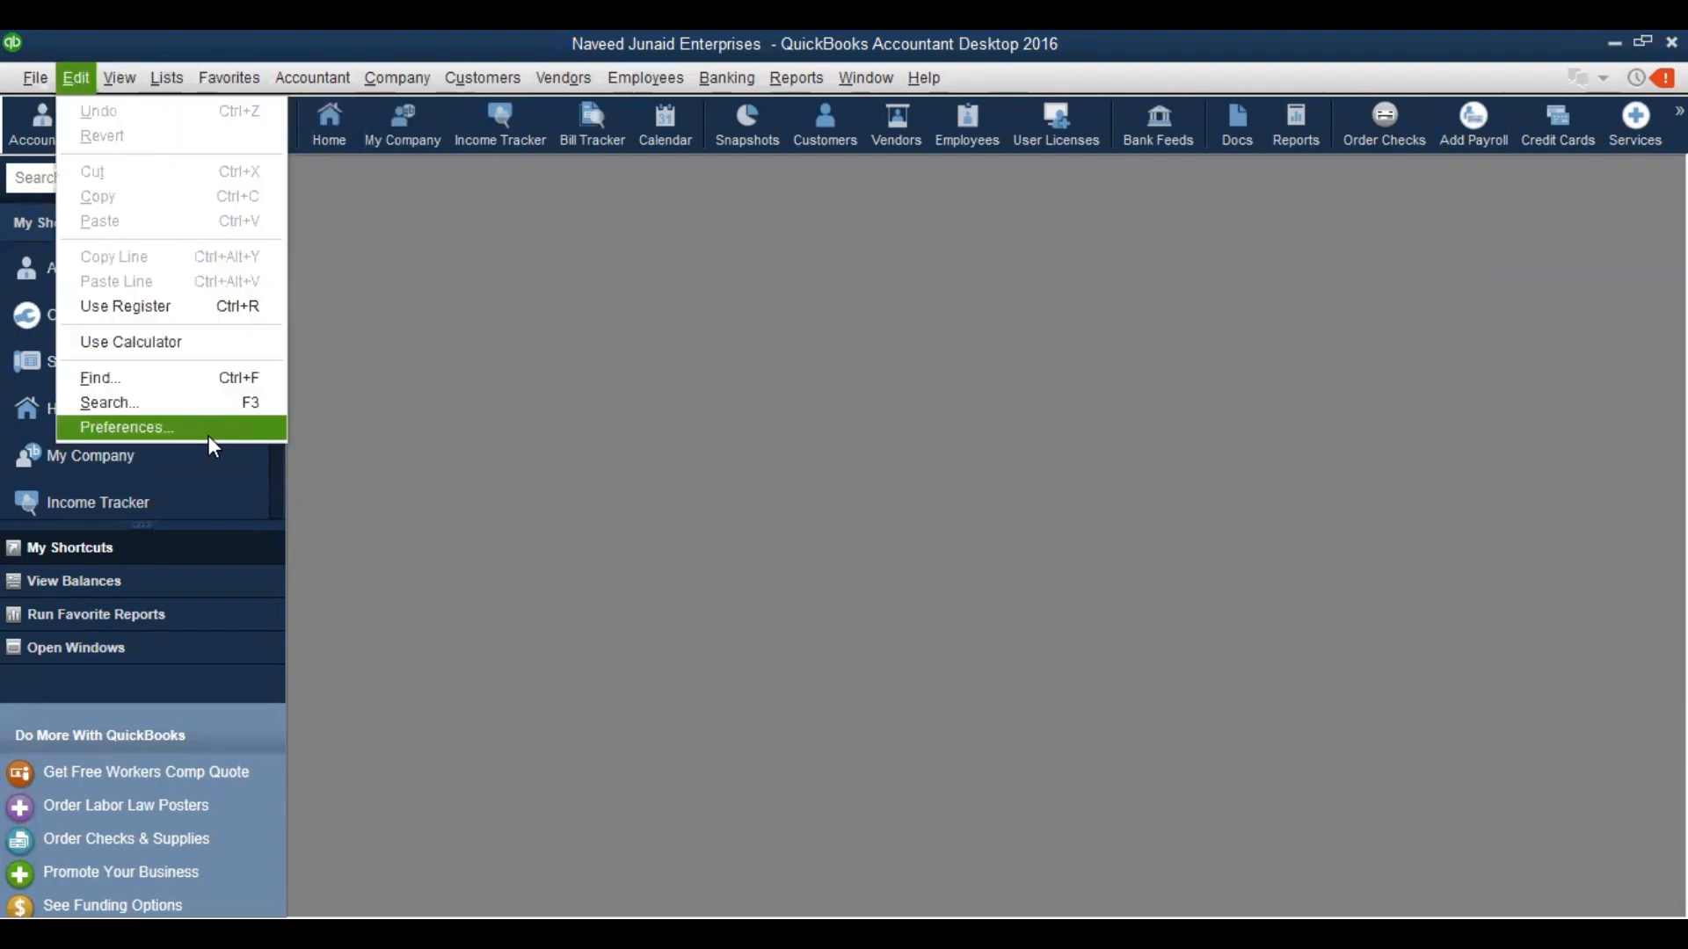
{"action": "left_click", "coordinate": [208, 436]}
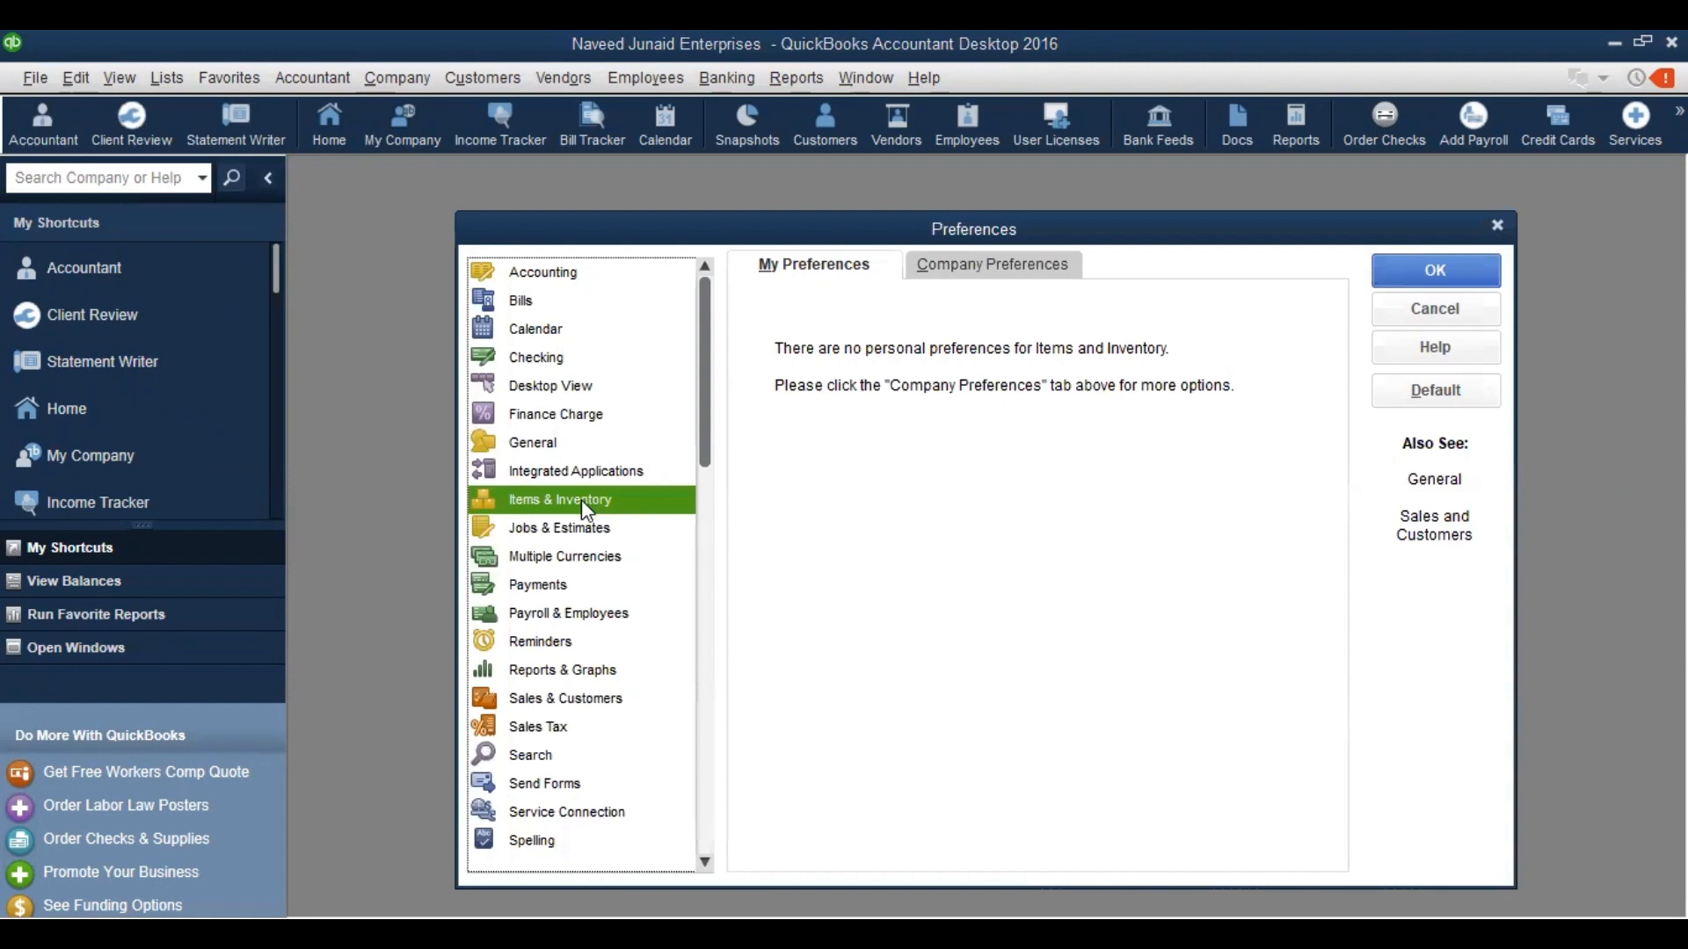
{"action": "left_click", "coordinate": [1011, 273]}
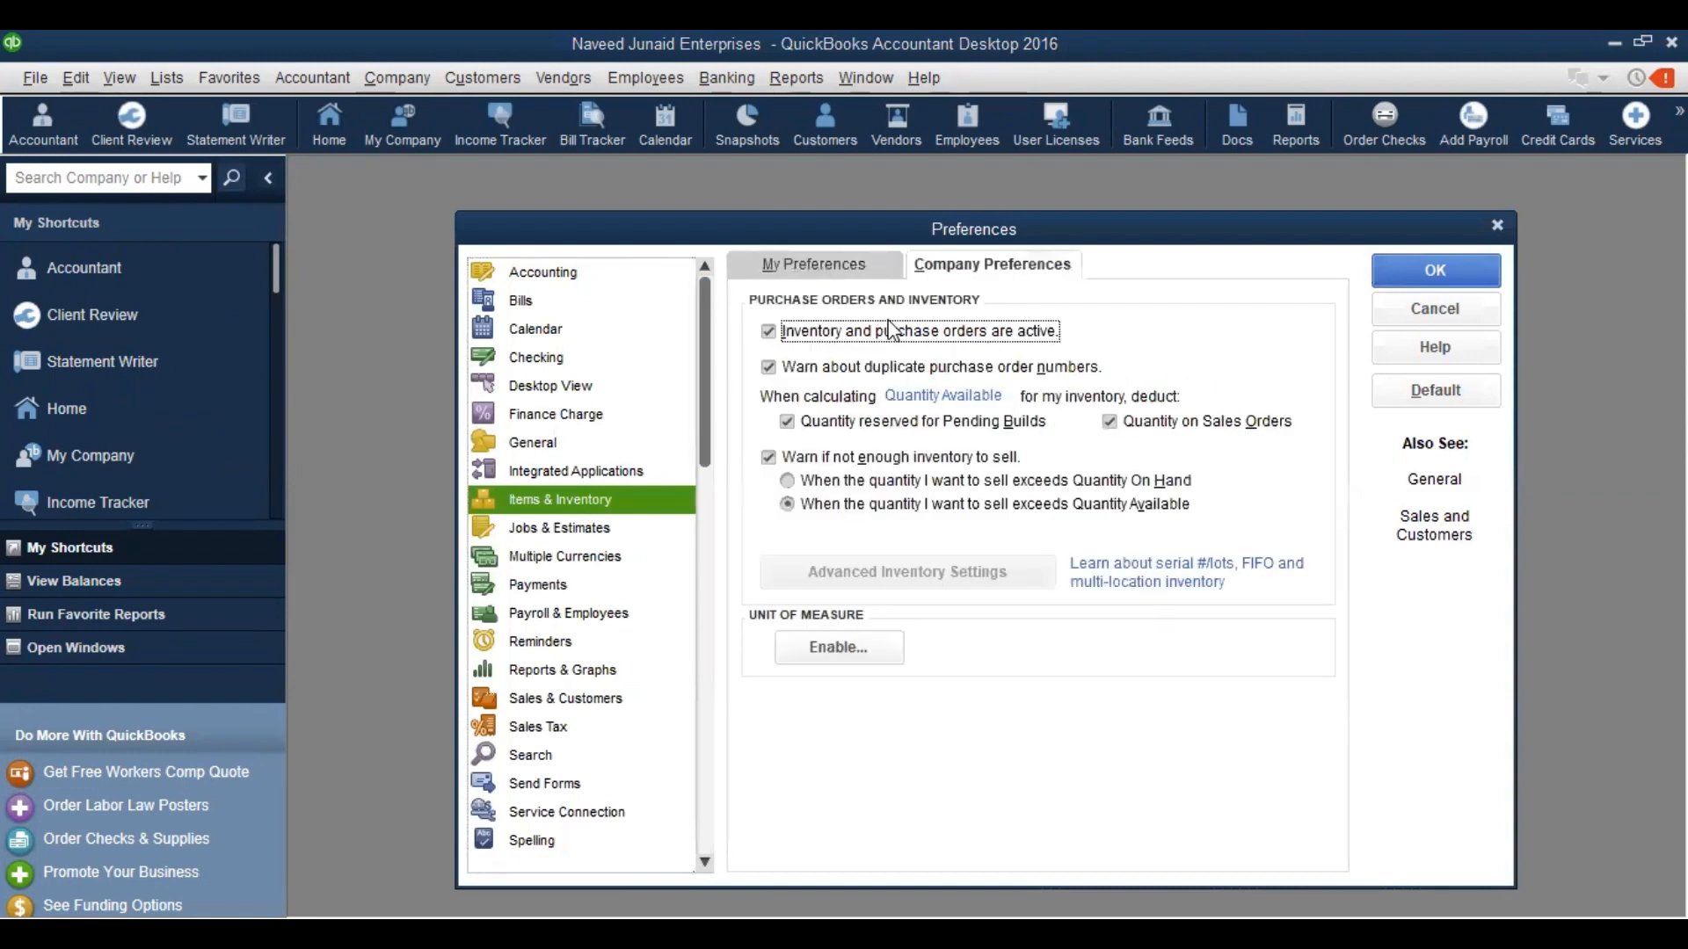
{"action": "left_click", "coordinate": [769, 332]}
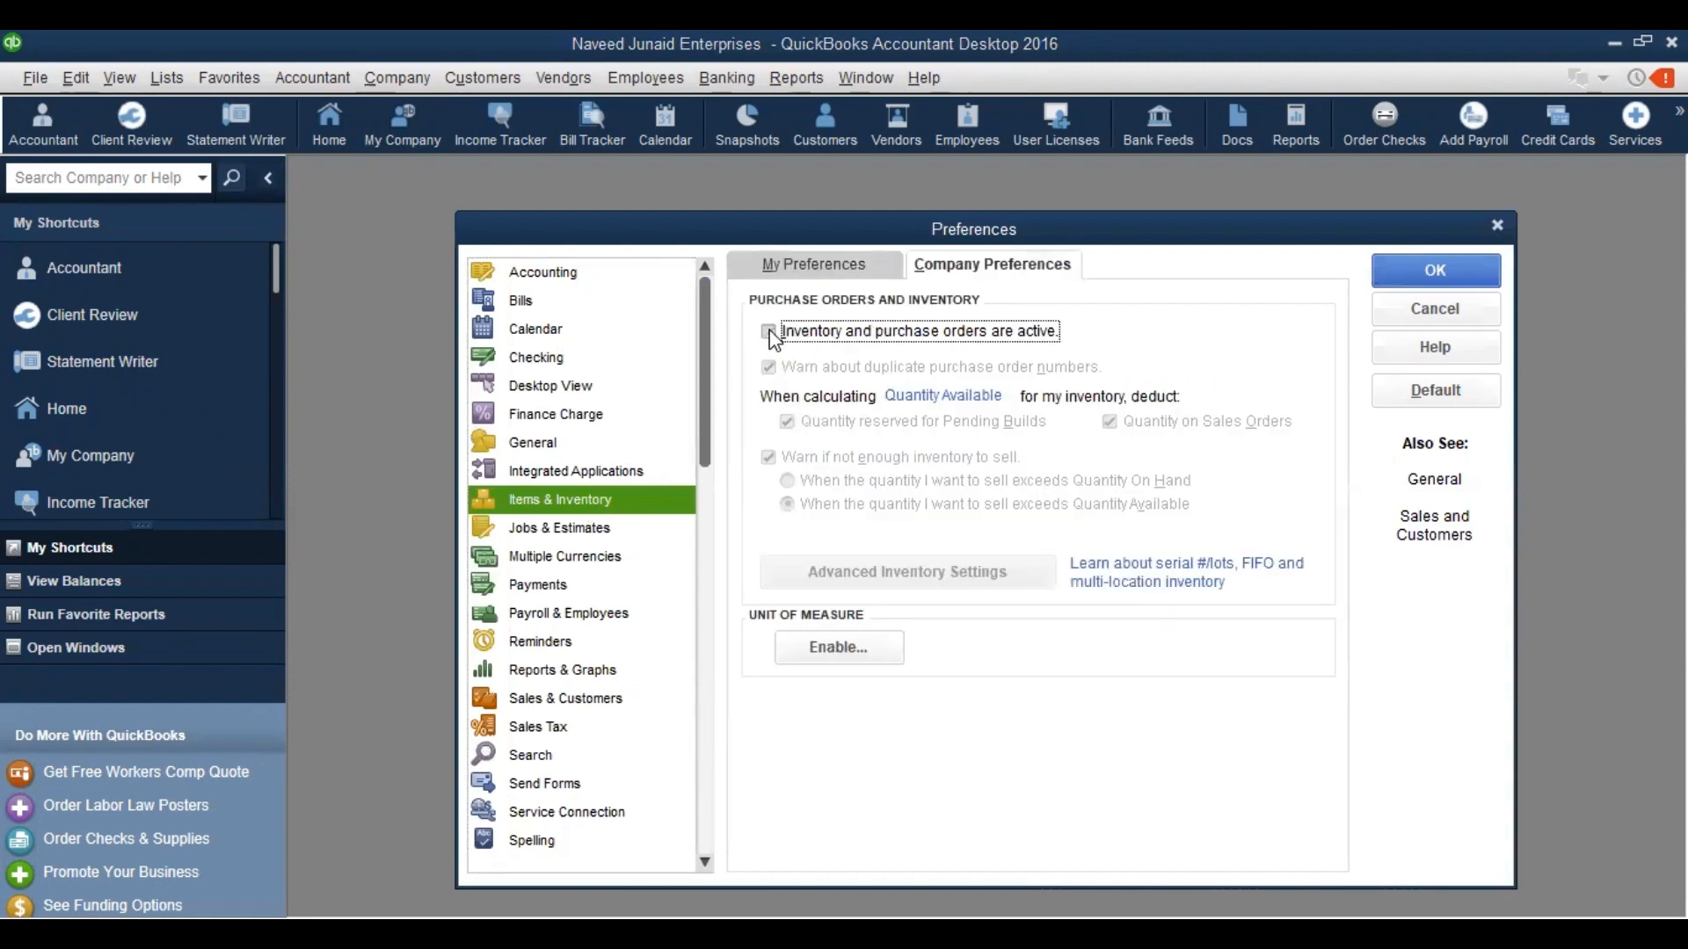
{"action": "left_click", "coordinate": [769, 332]}
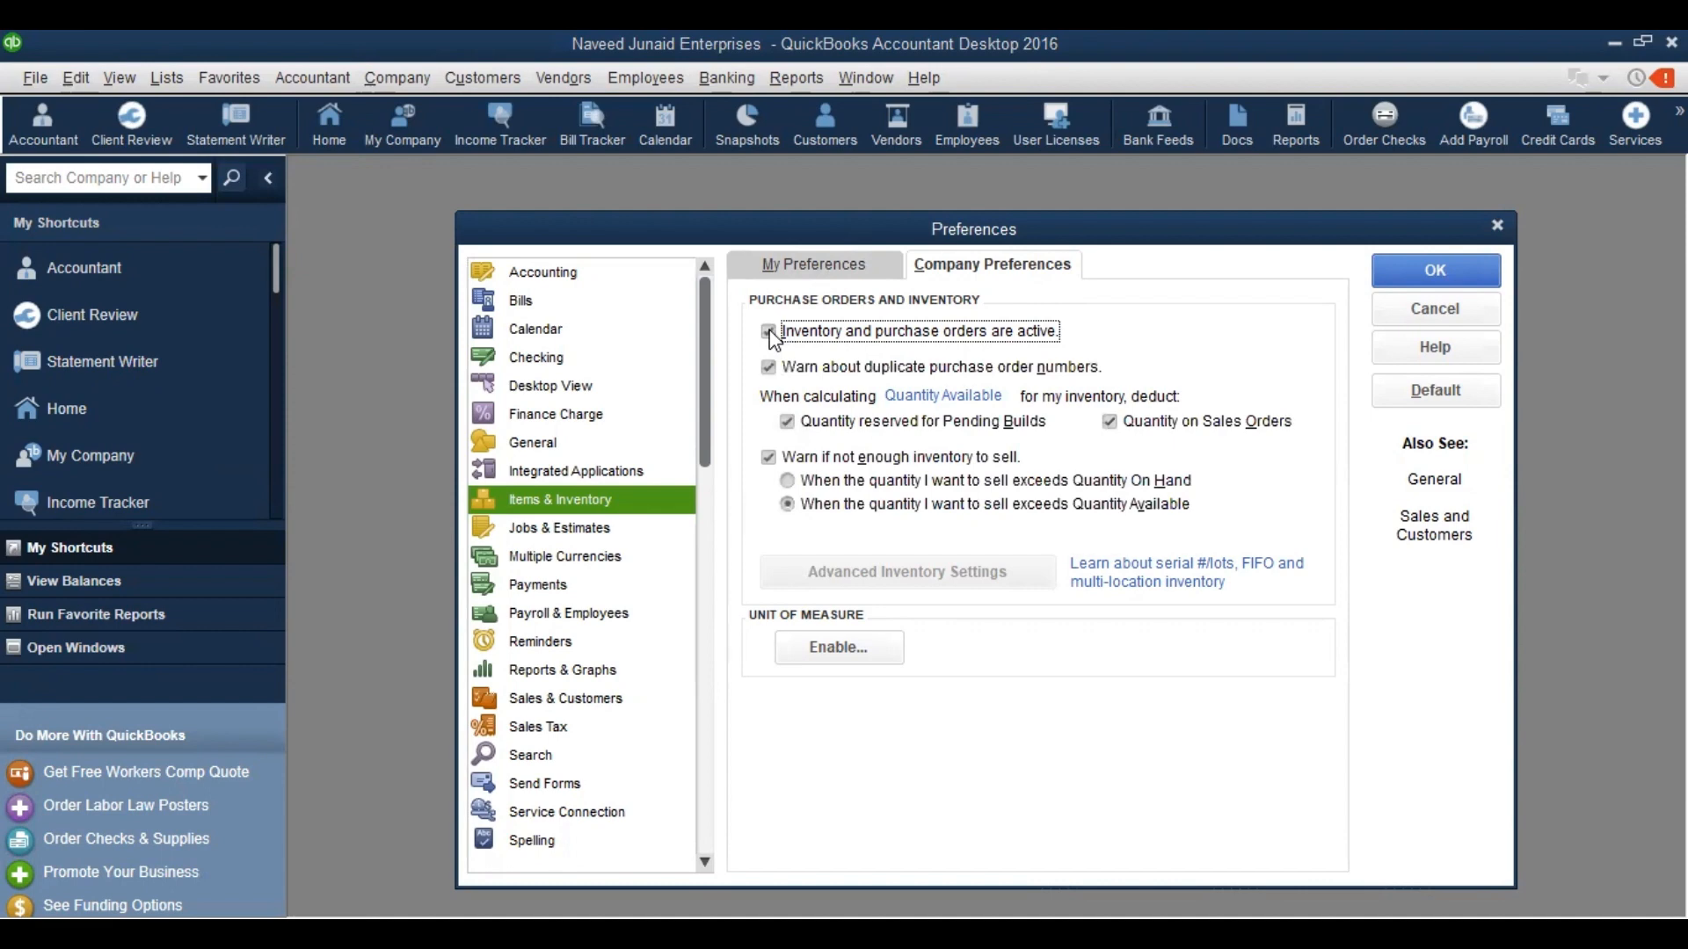
{"action": "left_click", "coordinate": [1486, 279]}
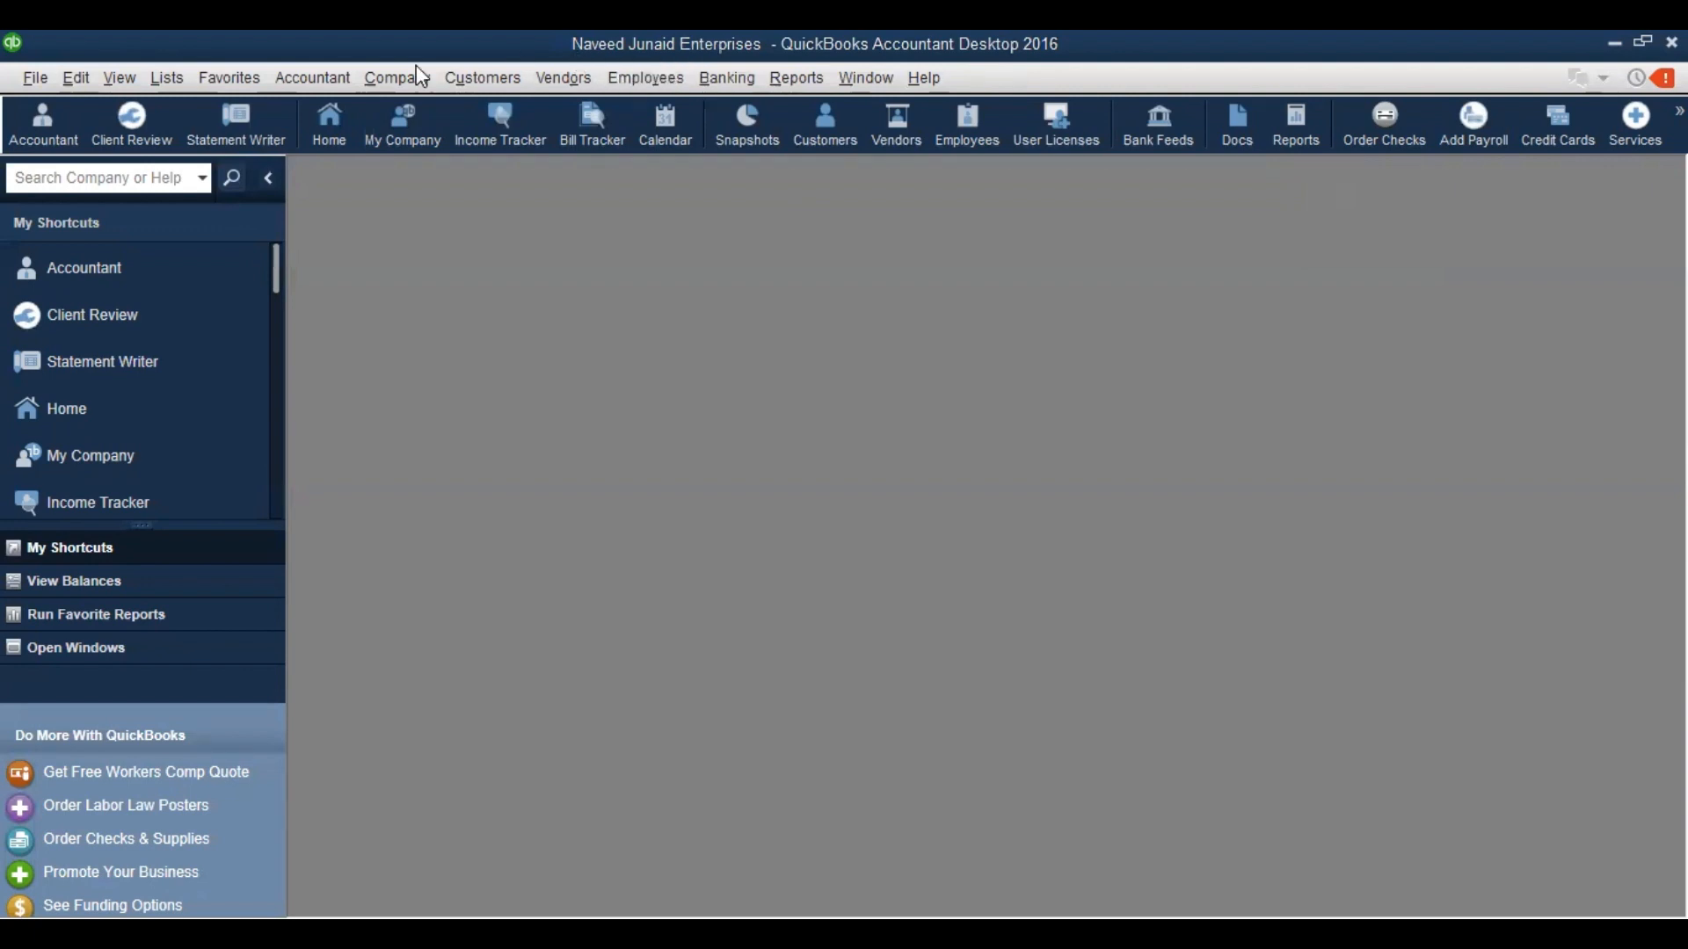
Open the maximized Item List and start a new Inventory Part item
{"action": "left_click", "coordinate": [176, 81]}
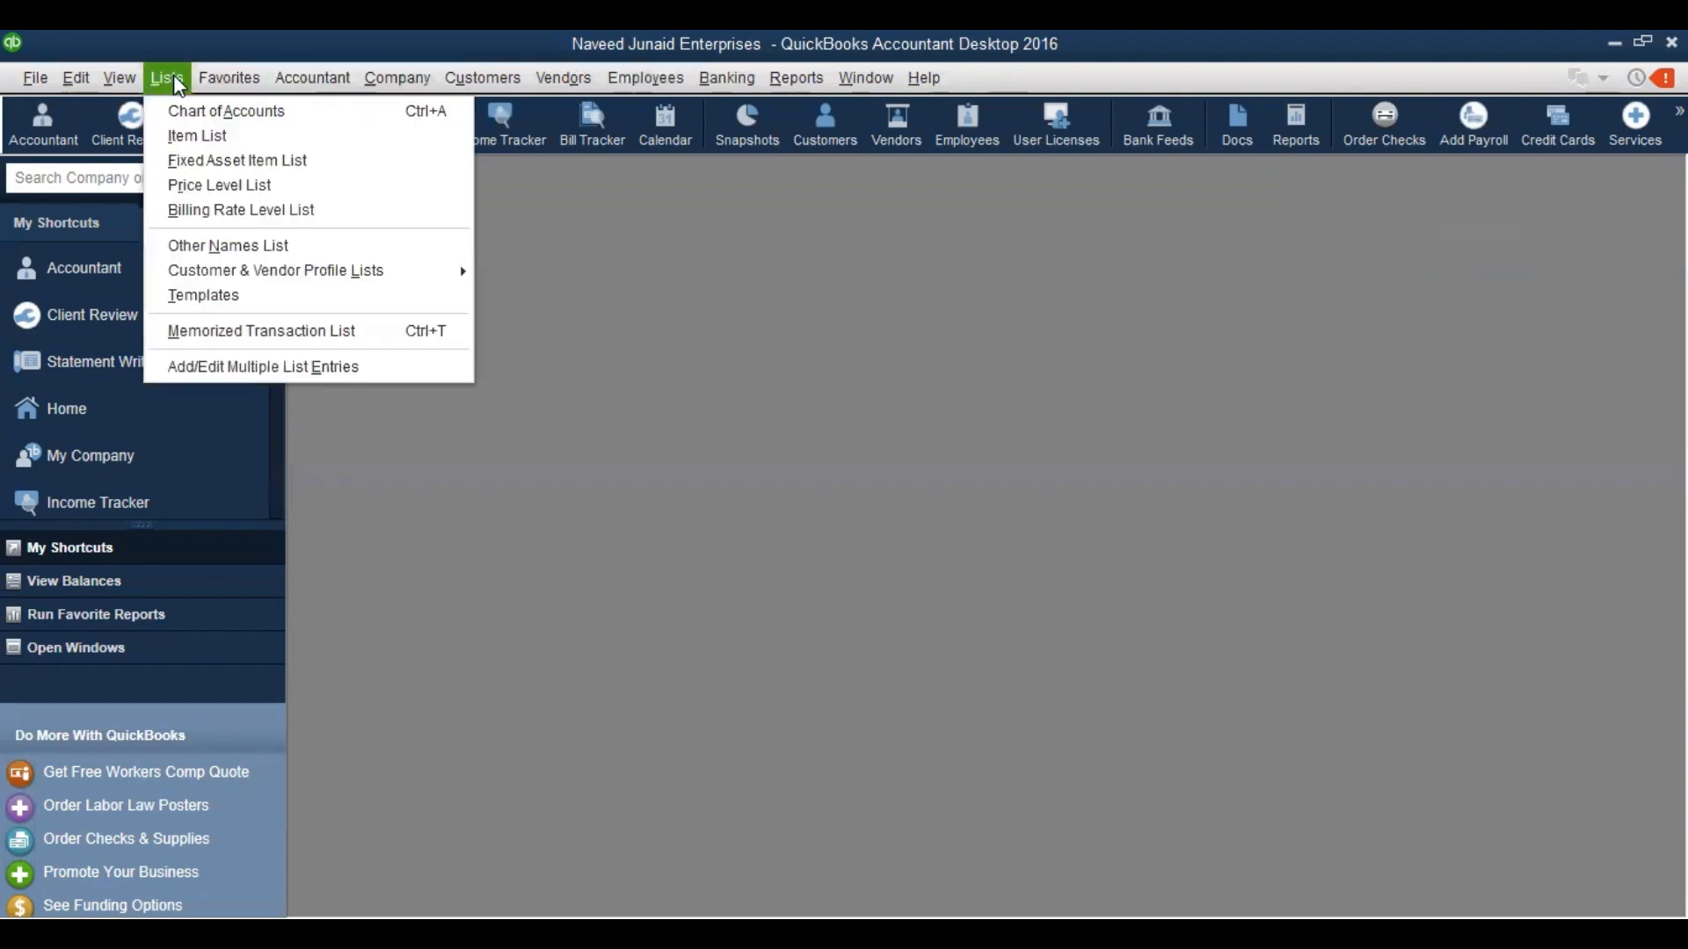
{"action": "left_click", "coordinate": [208, 137]}
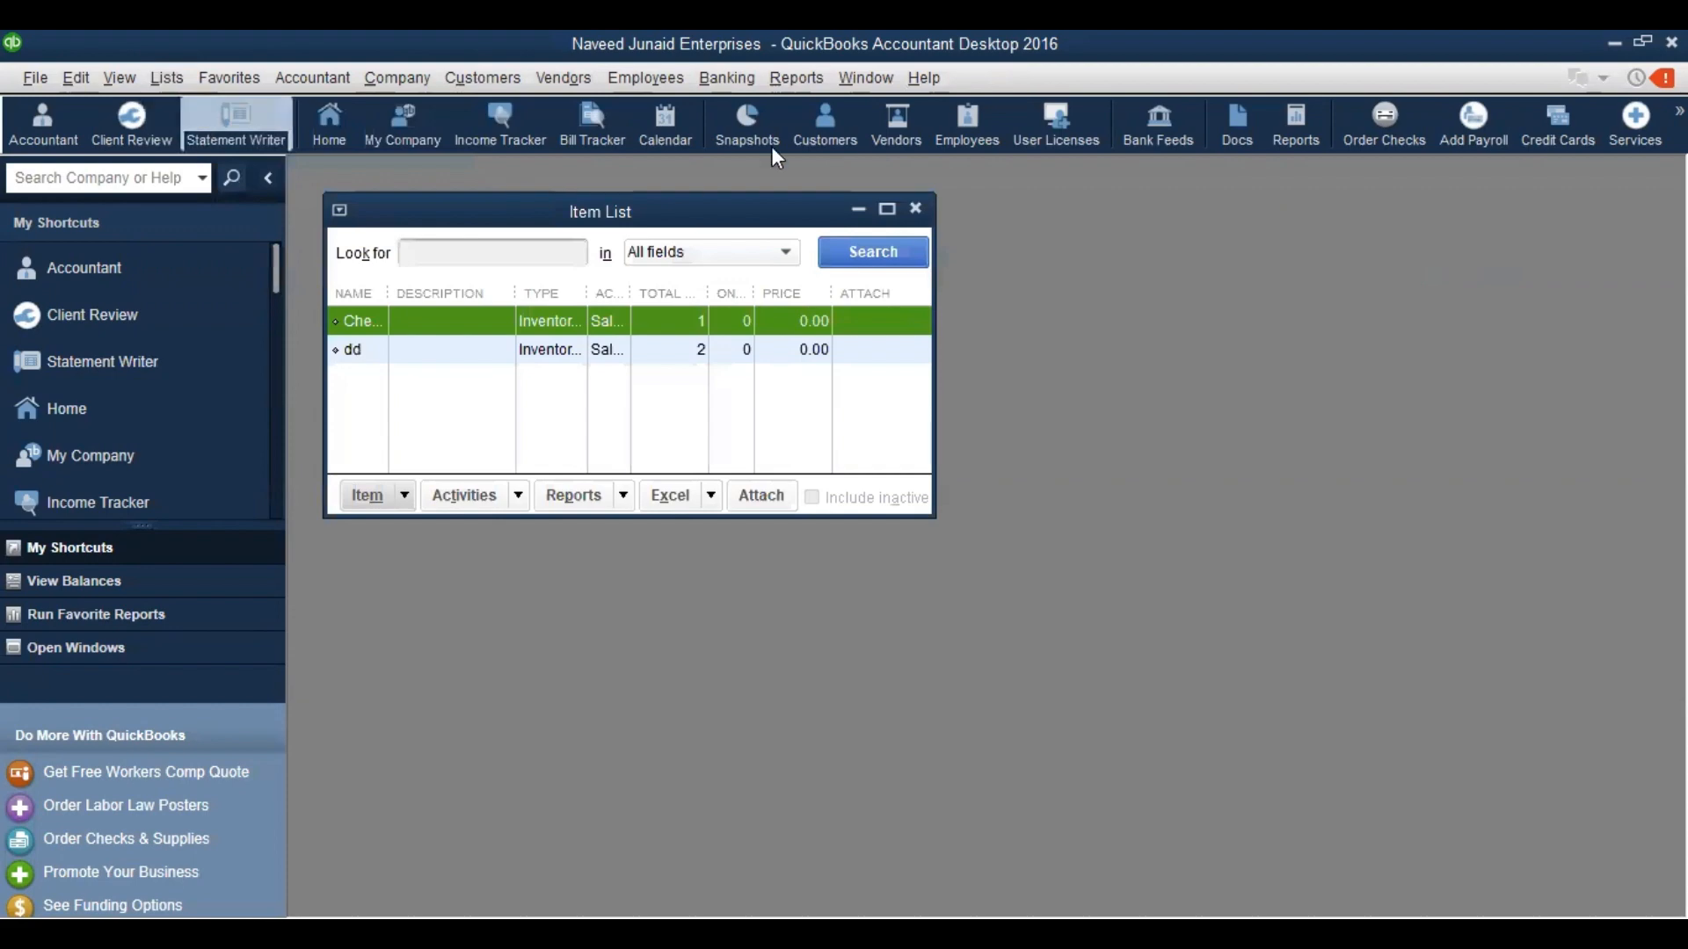
{"action": "left_click", "coordinate": [882, 208]}
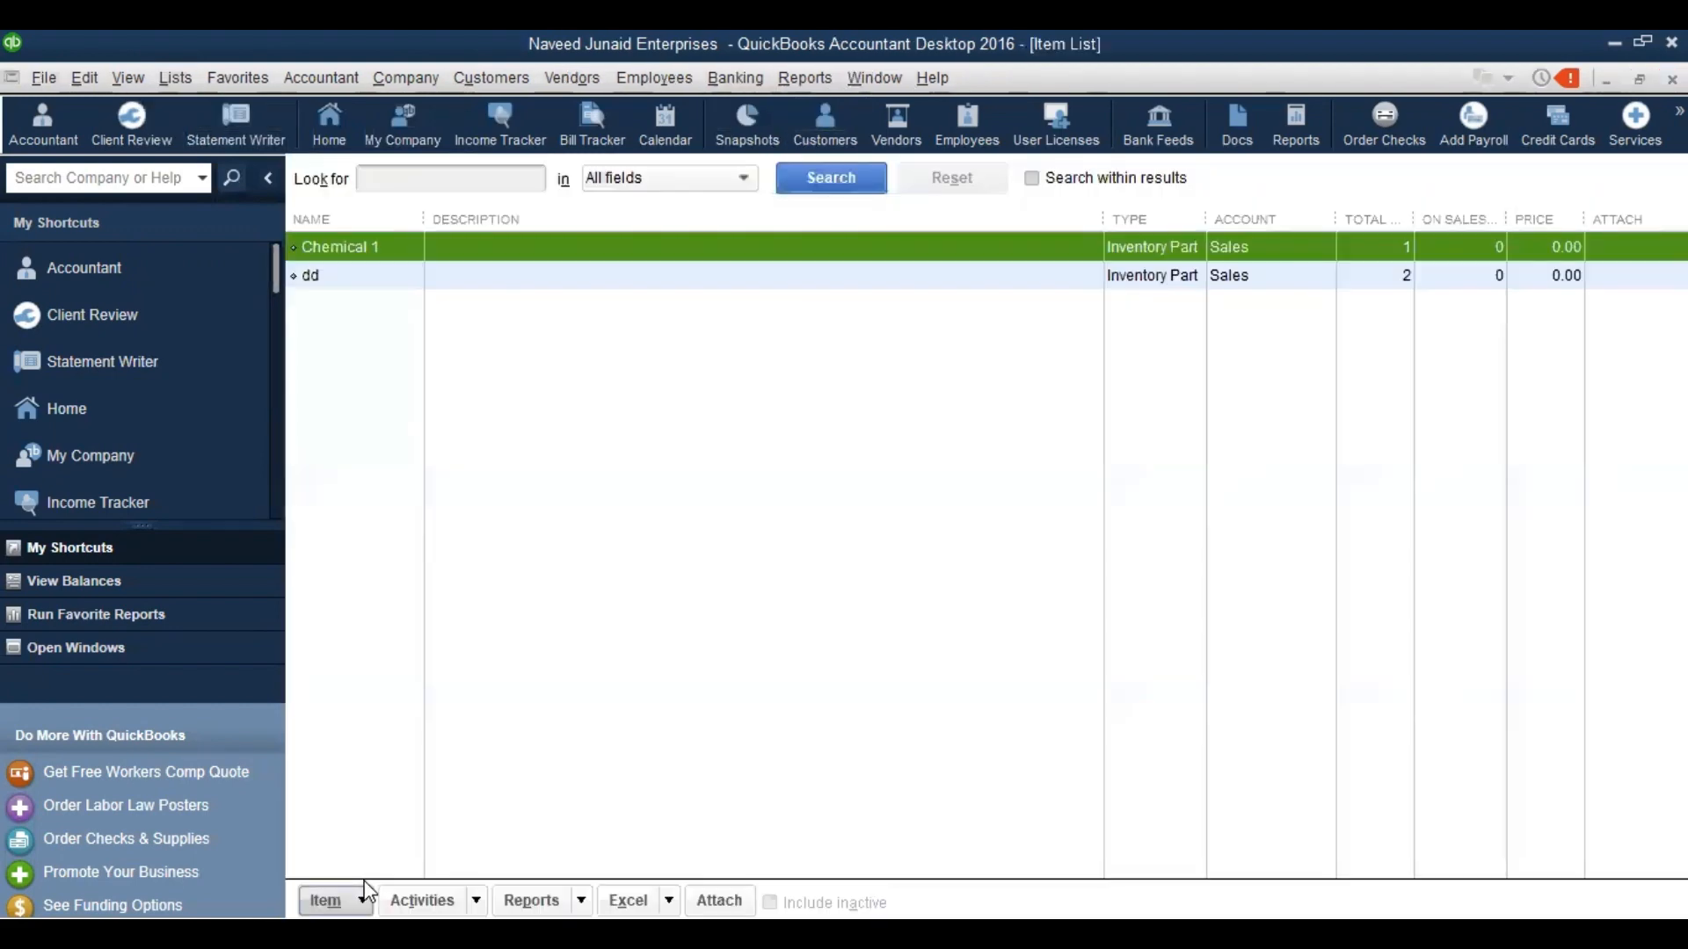
{"action": "left_click", "coordinate": [367, 893]}
{"action": "left_click", "coordinate": [413, 487]}
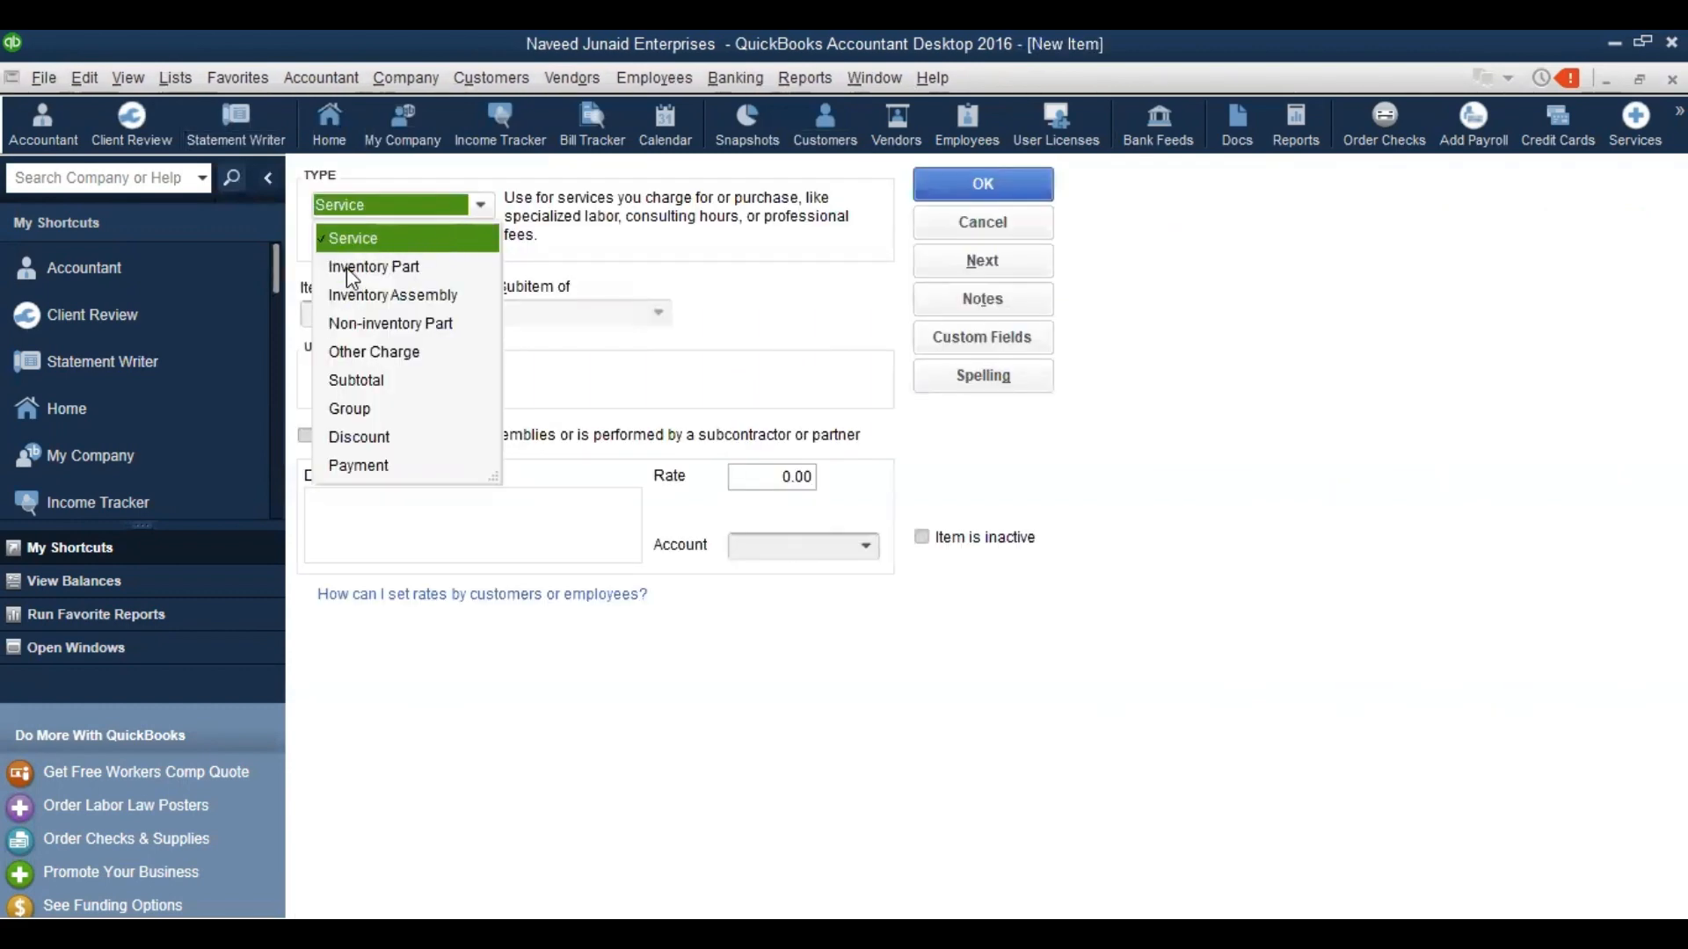
{"action": "left_click", "coordinate": [351, 268]}
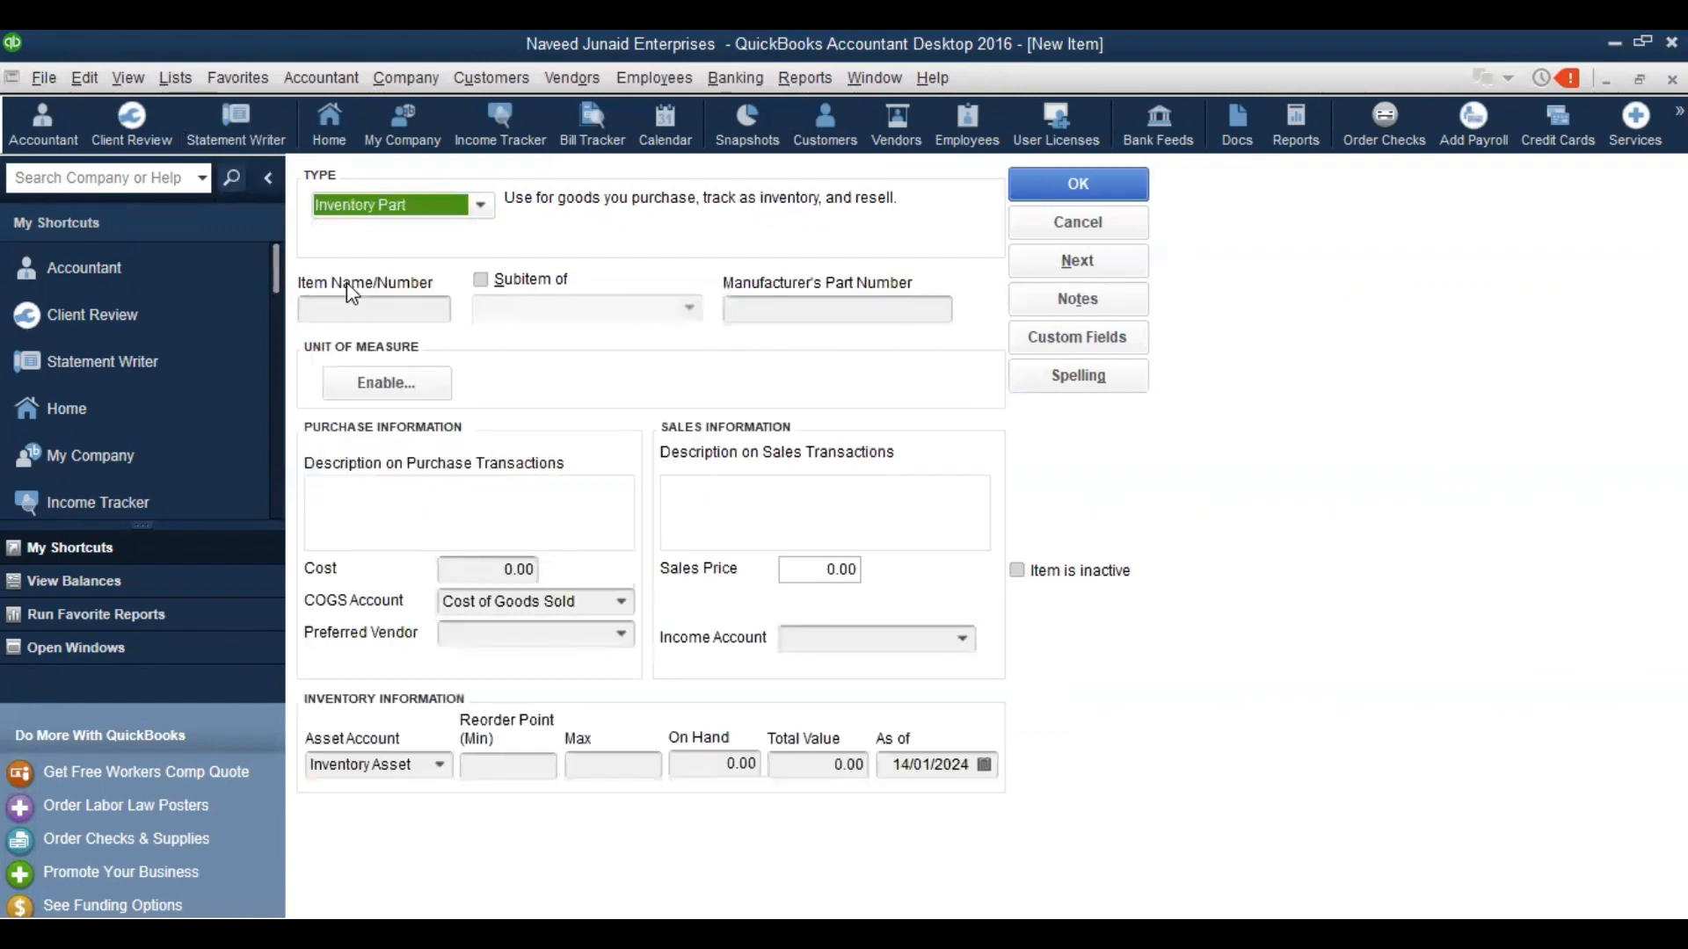
Name the new inventory item 'Solar Plates'
{"action": "left_click", "coordinate": [349, 301]}
{"action": "type", "text": "Solar "}
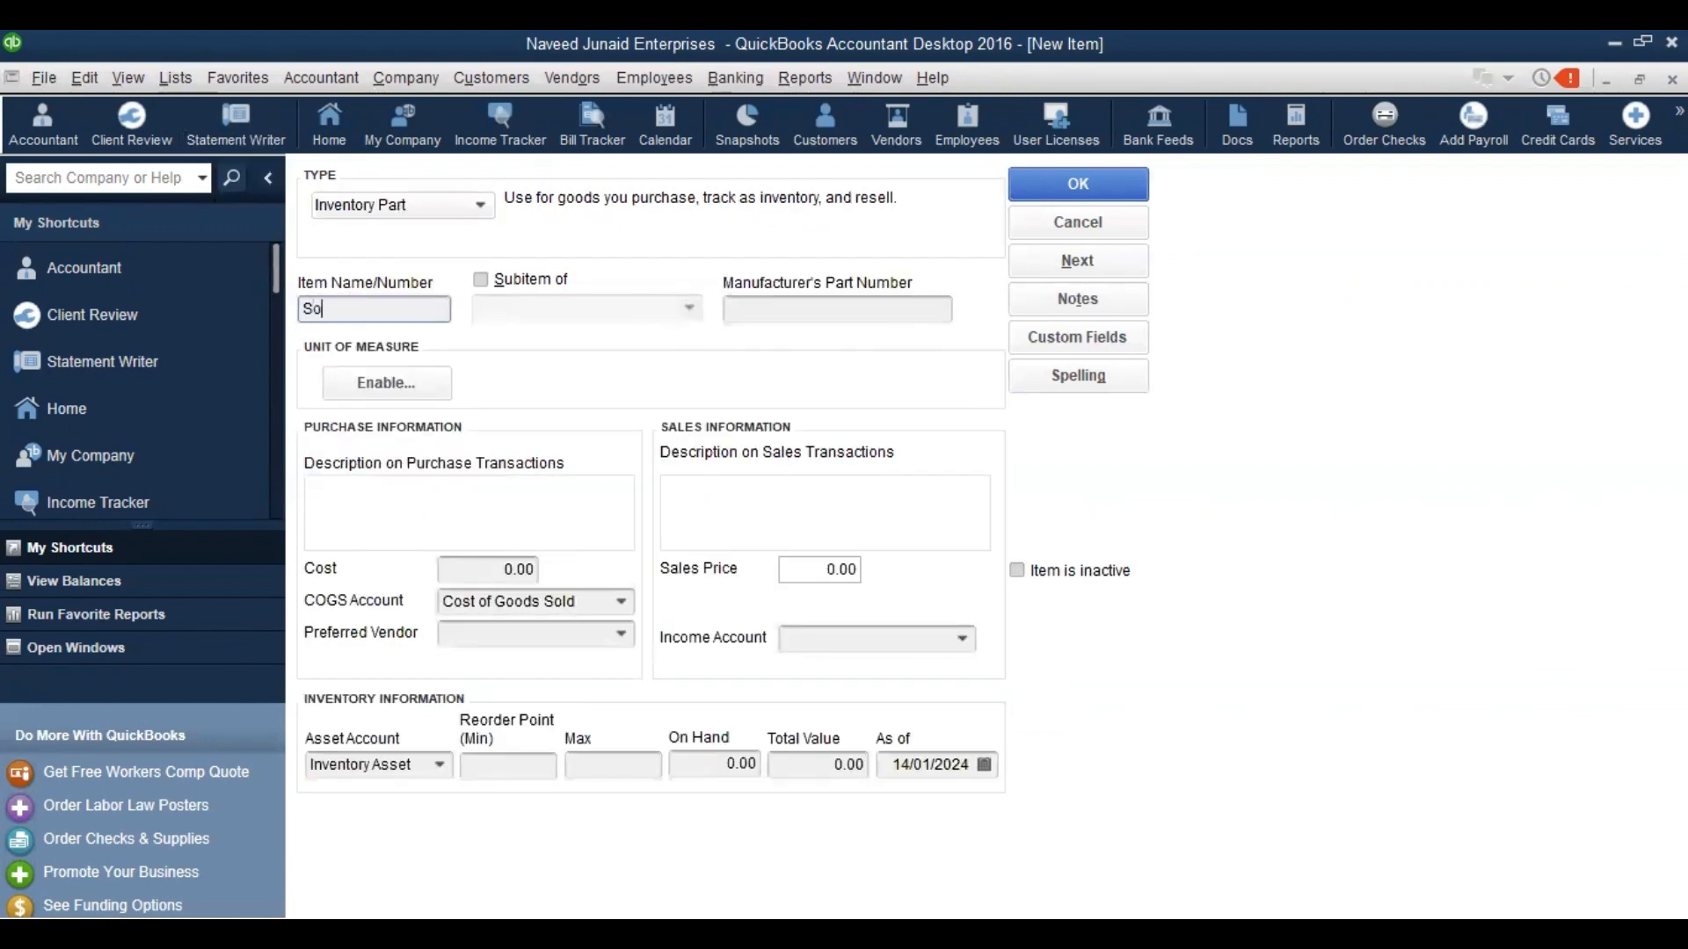
{"action": "type", "text": "Plae"}
{"action": "key", "text": "BackSpace"}
{"action": "type", "text": "ates"}
{"action": "key", "text": "BackSpace"}
{"action": "key", "text": "BackSpace"}
{"action": "key", "text": "BackSpace"}
{"action": "key", "text": "BackSpace"}
{"action": "key", "text": "BackSpace"}
{"action": "type", "text": "t"}
{"action": "key", "text": "BackSpace"}
{"action": "type", "text": "ates"}
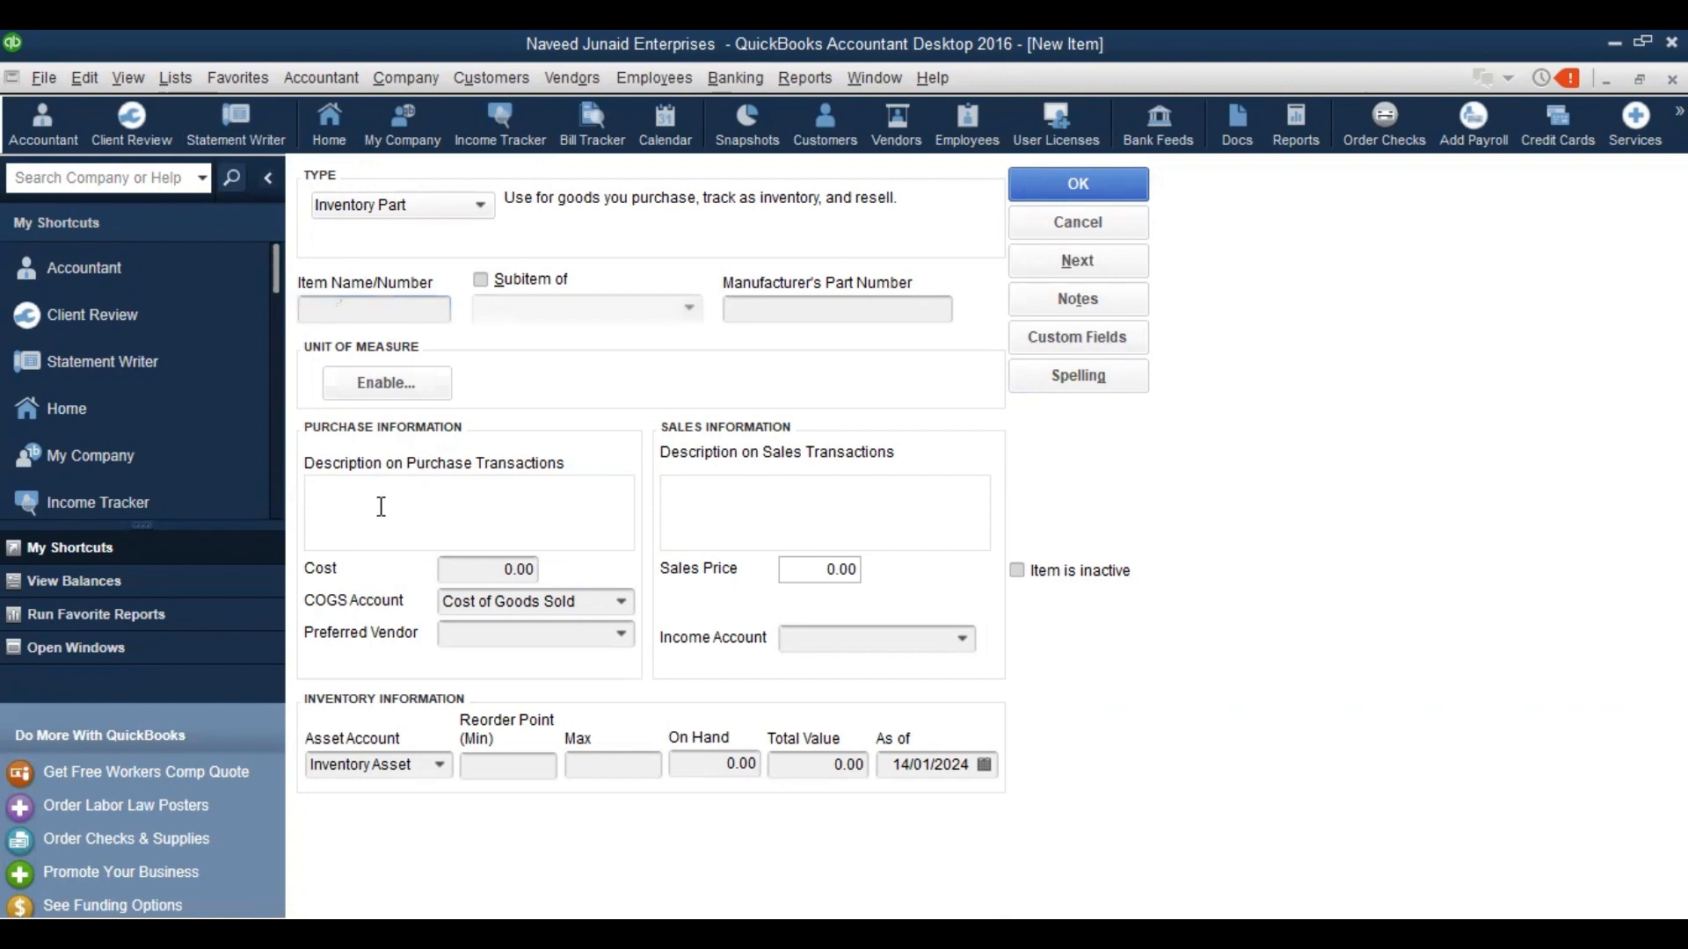
Enter 'Gama, UK' as the purchase description and copy it into the sales description
{"action": "left_click", "coordinate": [382, 507]}
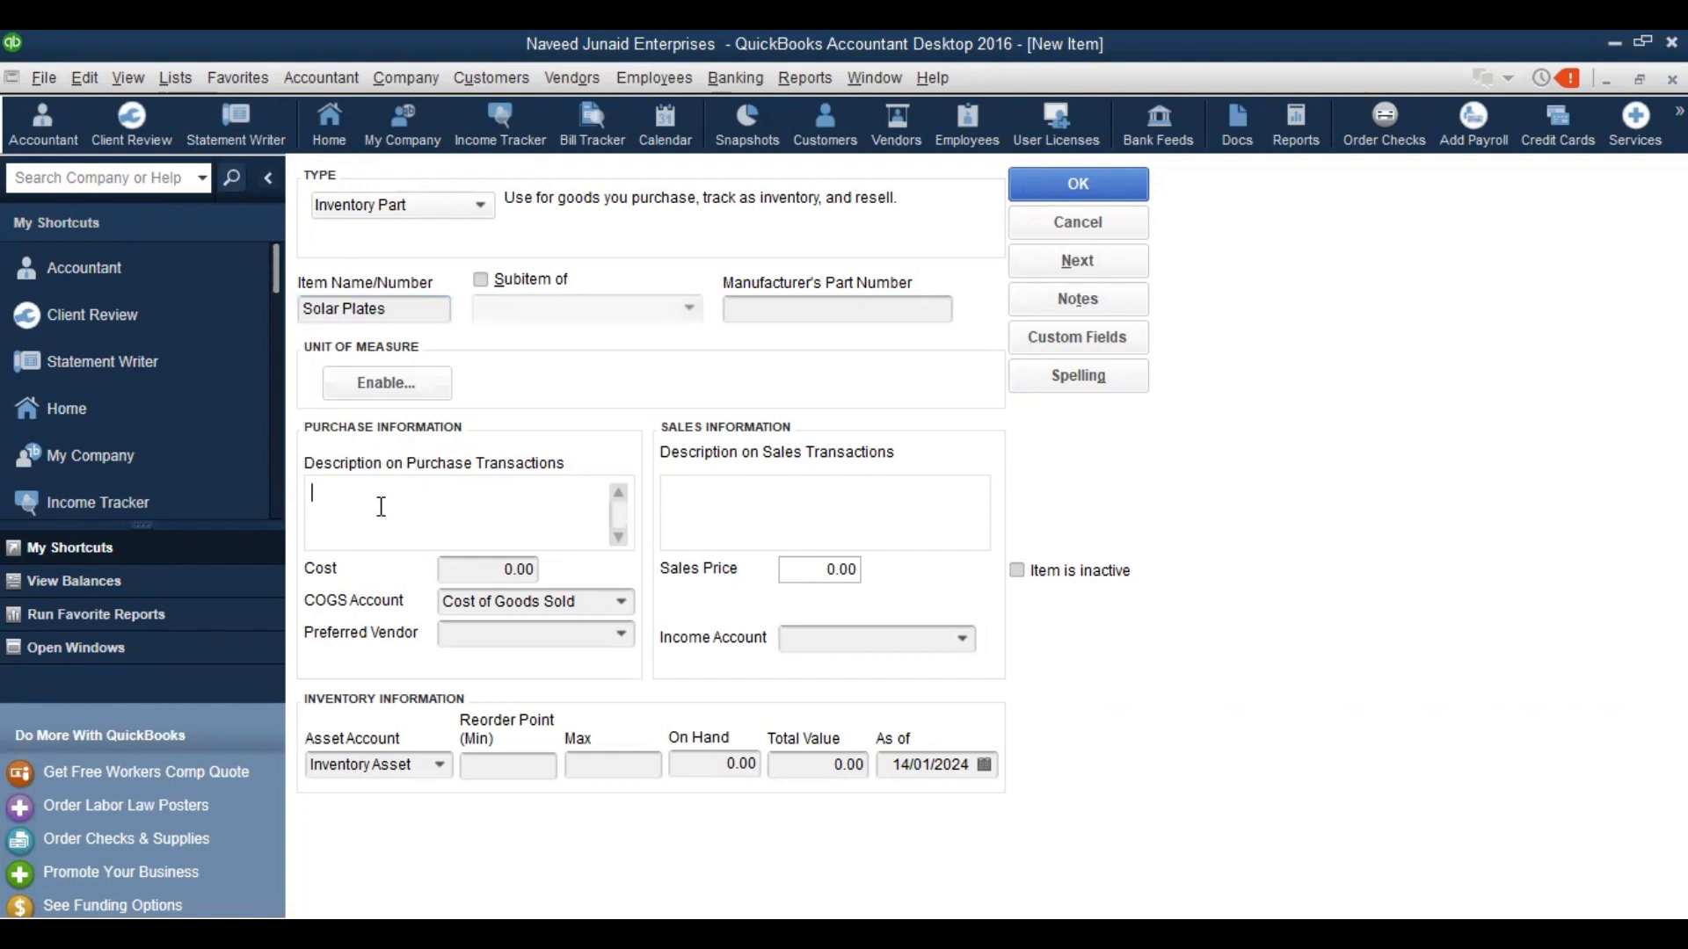
{"action": "type", "text": "Gama, UK"}
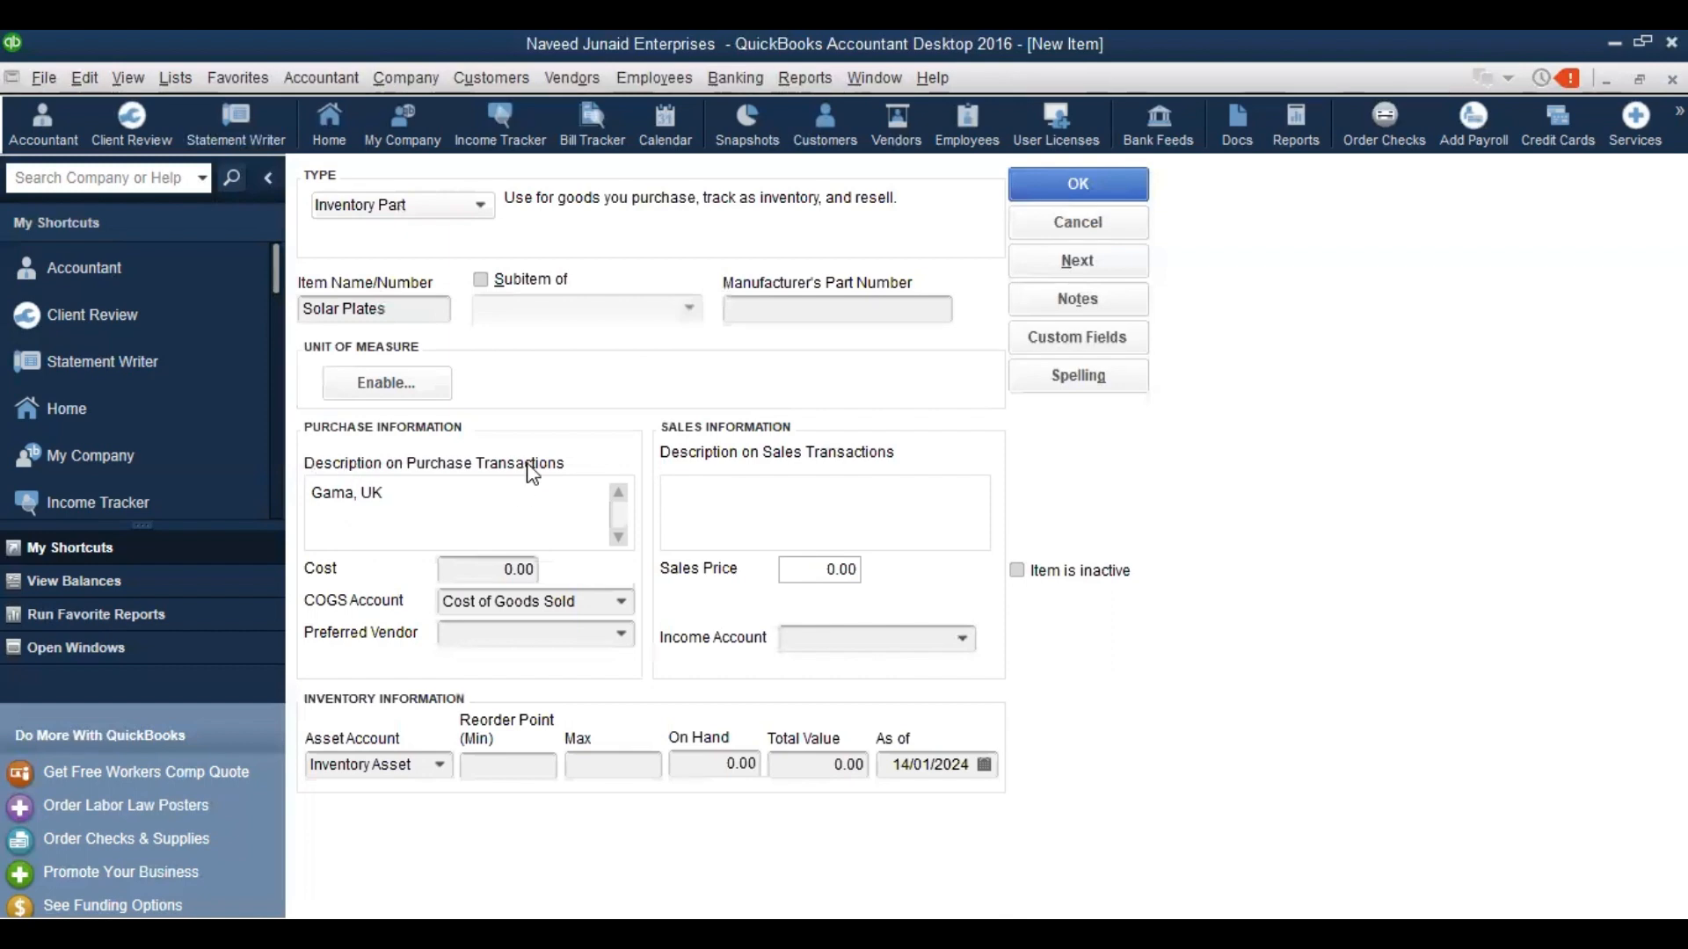
{"action": "left_click_drag", "start_coordinate": [435, 492], "coordinate": [308, 494]}
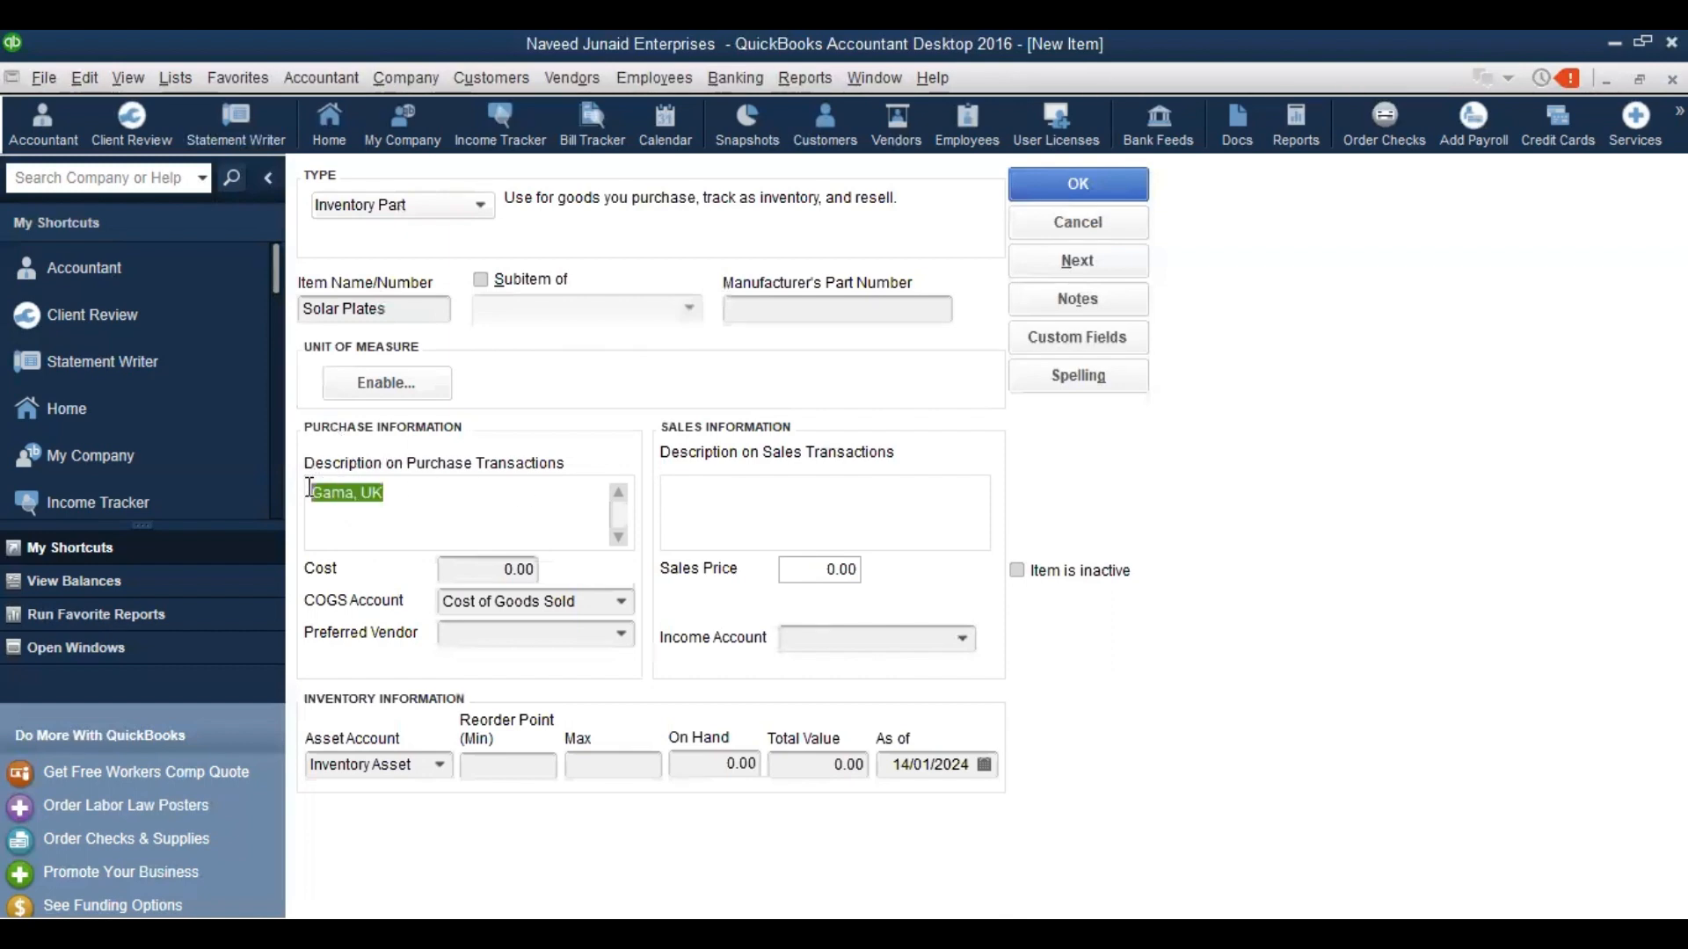
{"action": "key", "text": "ctrl+c"}
{"action": "left_click", "coordinate": [766, 525]}
{"action": "key", "text": "ctrl+v"}
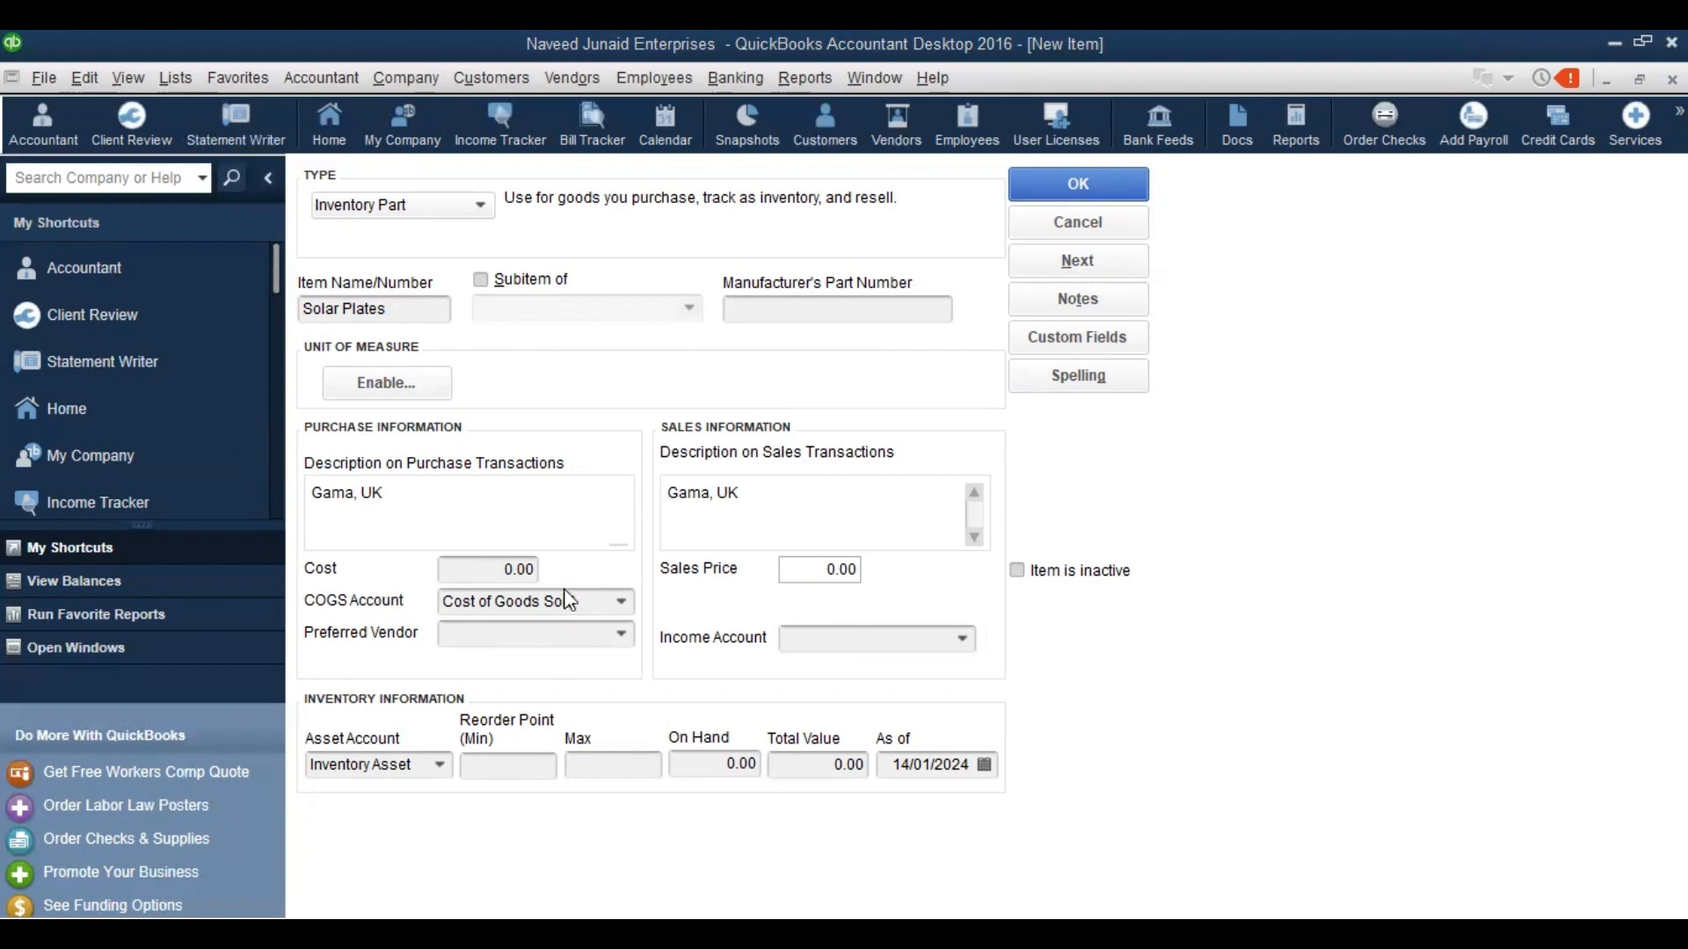
Empty the COGS Account field of Cost of Goods Sold and begin typing 'S'
{"action": "left_click", "coordinate": [624, 602]}
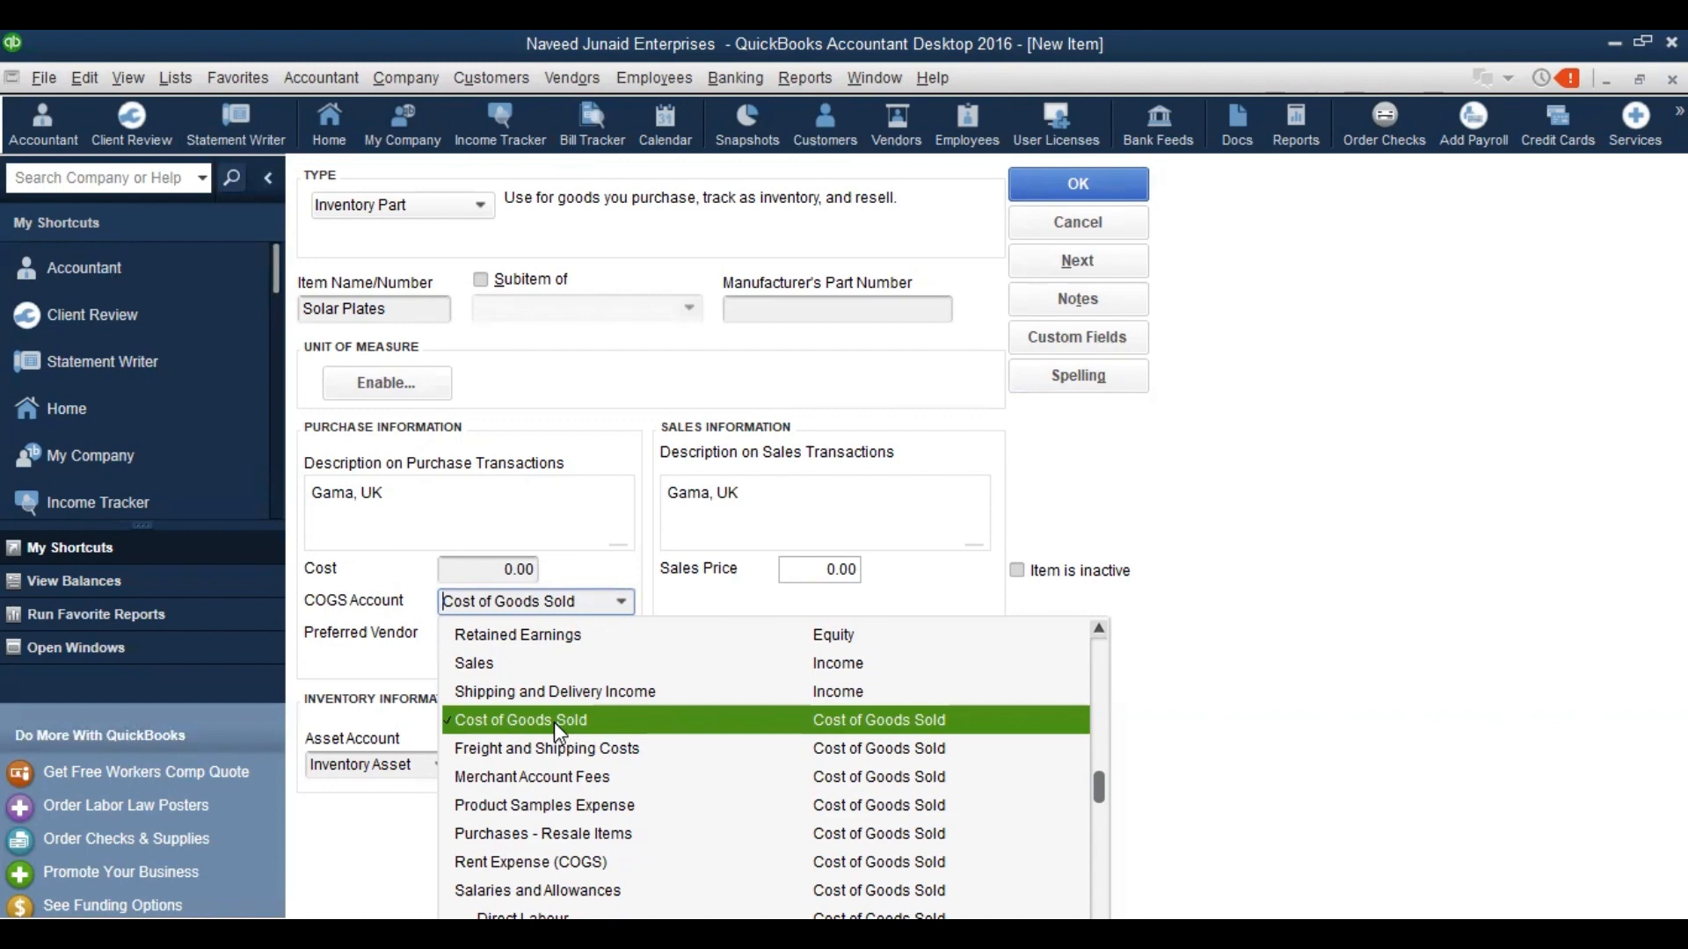
{"action": "left_click", "coordinate": [553, 721]}
{"action": "key", "text": "BackSpace"}
{"action": "key", "text": "BackSpace"}
{"action": "key", "text": "BackSpace"}
{"action": "key", "text": "BackSpace"}
{"action": "key", "text": "BackSpace"}
{"action": "key", "text": "BackSpace"}
{"action": "key", "text": "BackSpace"}
{"action": "key", "text": "BackSpace"}
{"action": "key", "text": "BackSpace"}
{"action": "key", "text": "BackSpace"}
{"action": "key", "text": "BackSpace"}
{"action": "key", "text": "BackSpace"}
{"action": "key", "text": "BackSpace"}
{"action": "key", "text": "BackSpace"}
{"action": "key", "text": "BackSpace"}
{"action": "key", "text": "BackSpace"}
{"action": "key", "text": "BackSpace"}
{"action": "key", "text": "BackSpace"}
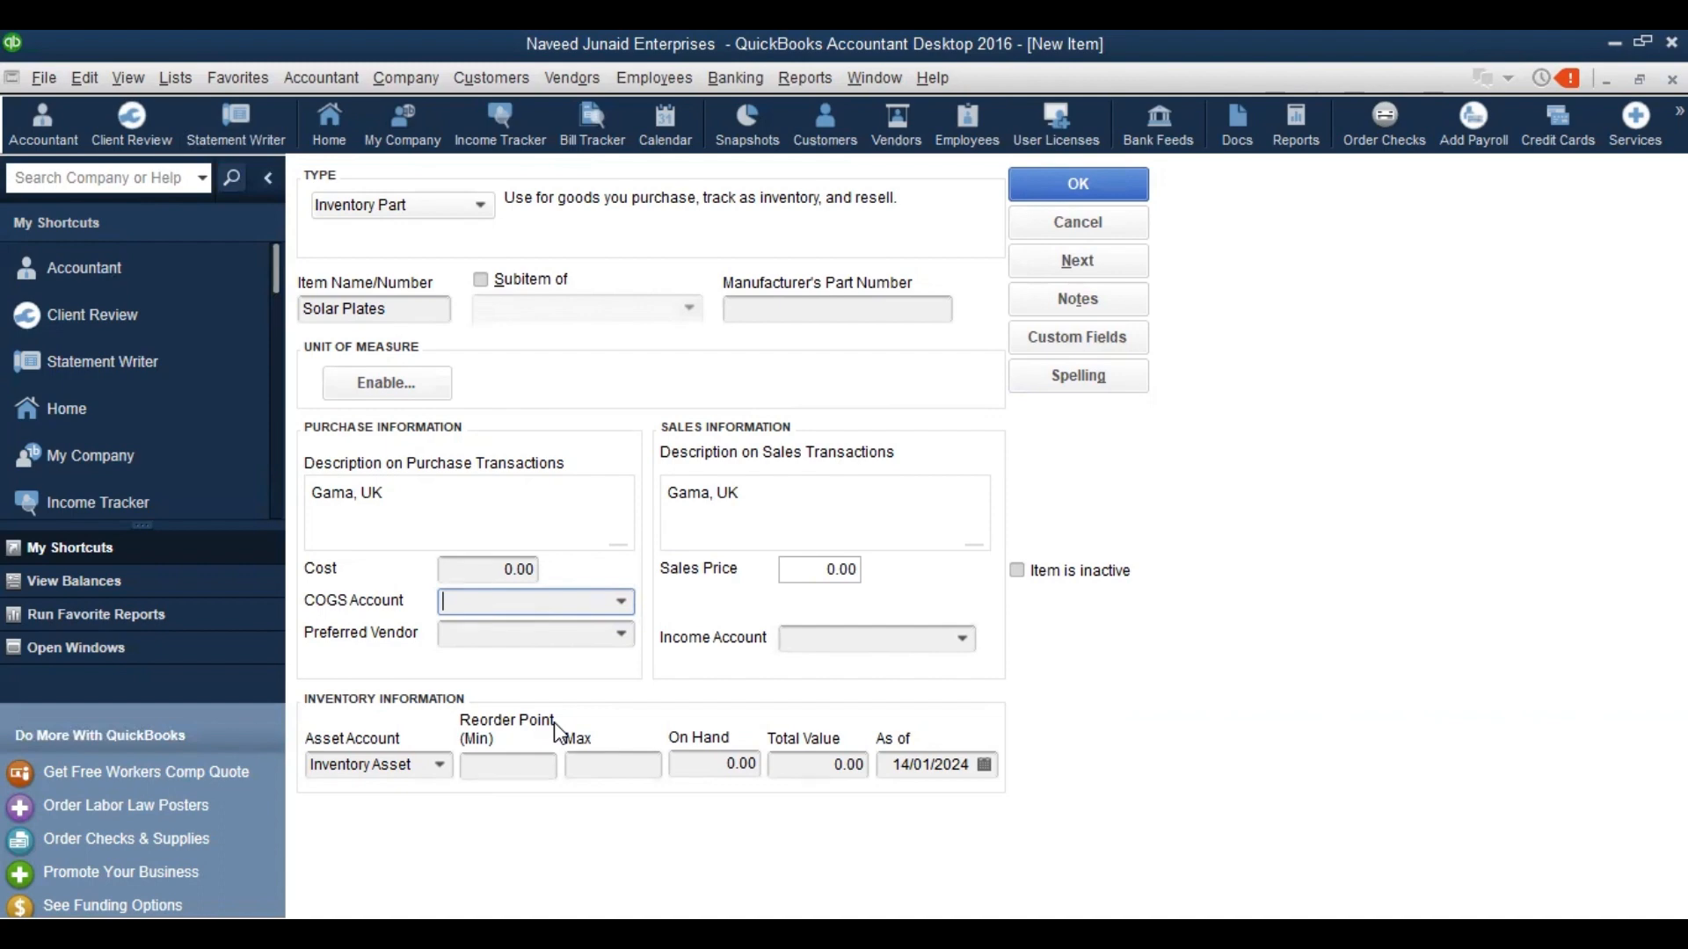
{"action": "type", "text": "Salaries and Allowances"}
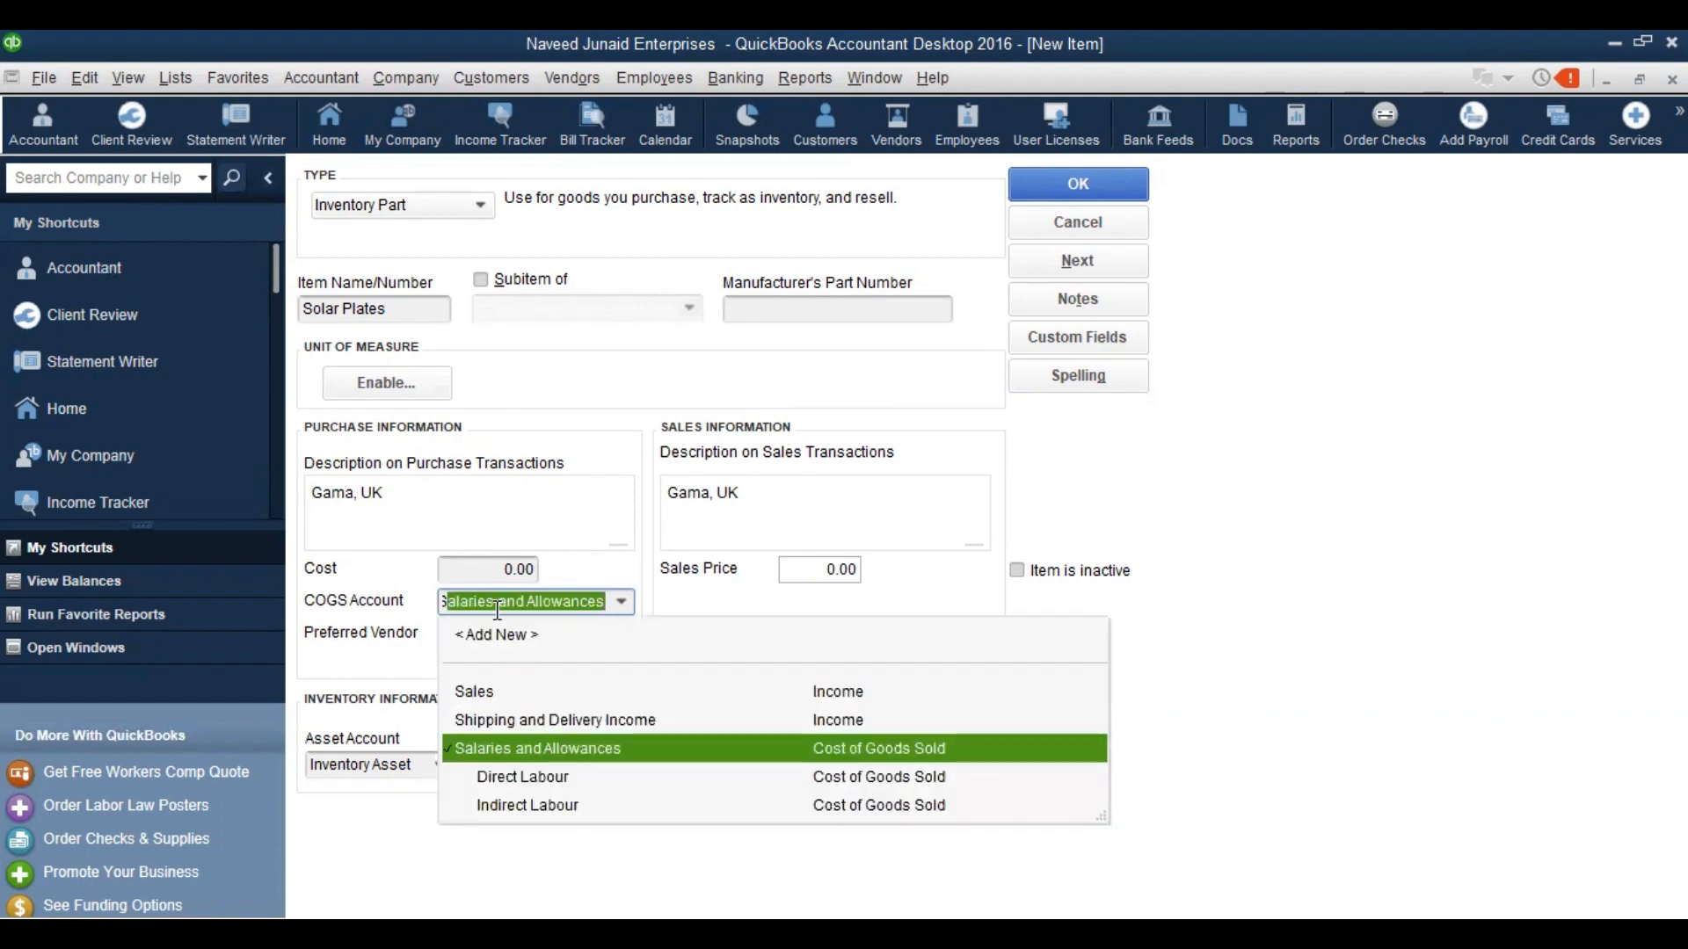
Add a 'Solar Plates' account as a subaccount of Cost of Goods Sold and save it
{"action": "left_click", "coordinate": [499, 646]}
{"action": "type", "text": "Sol"}
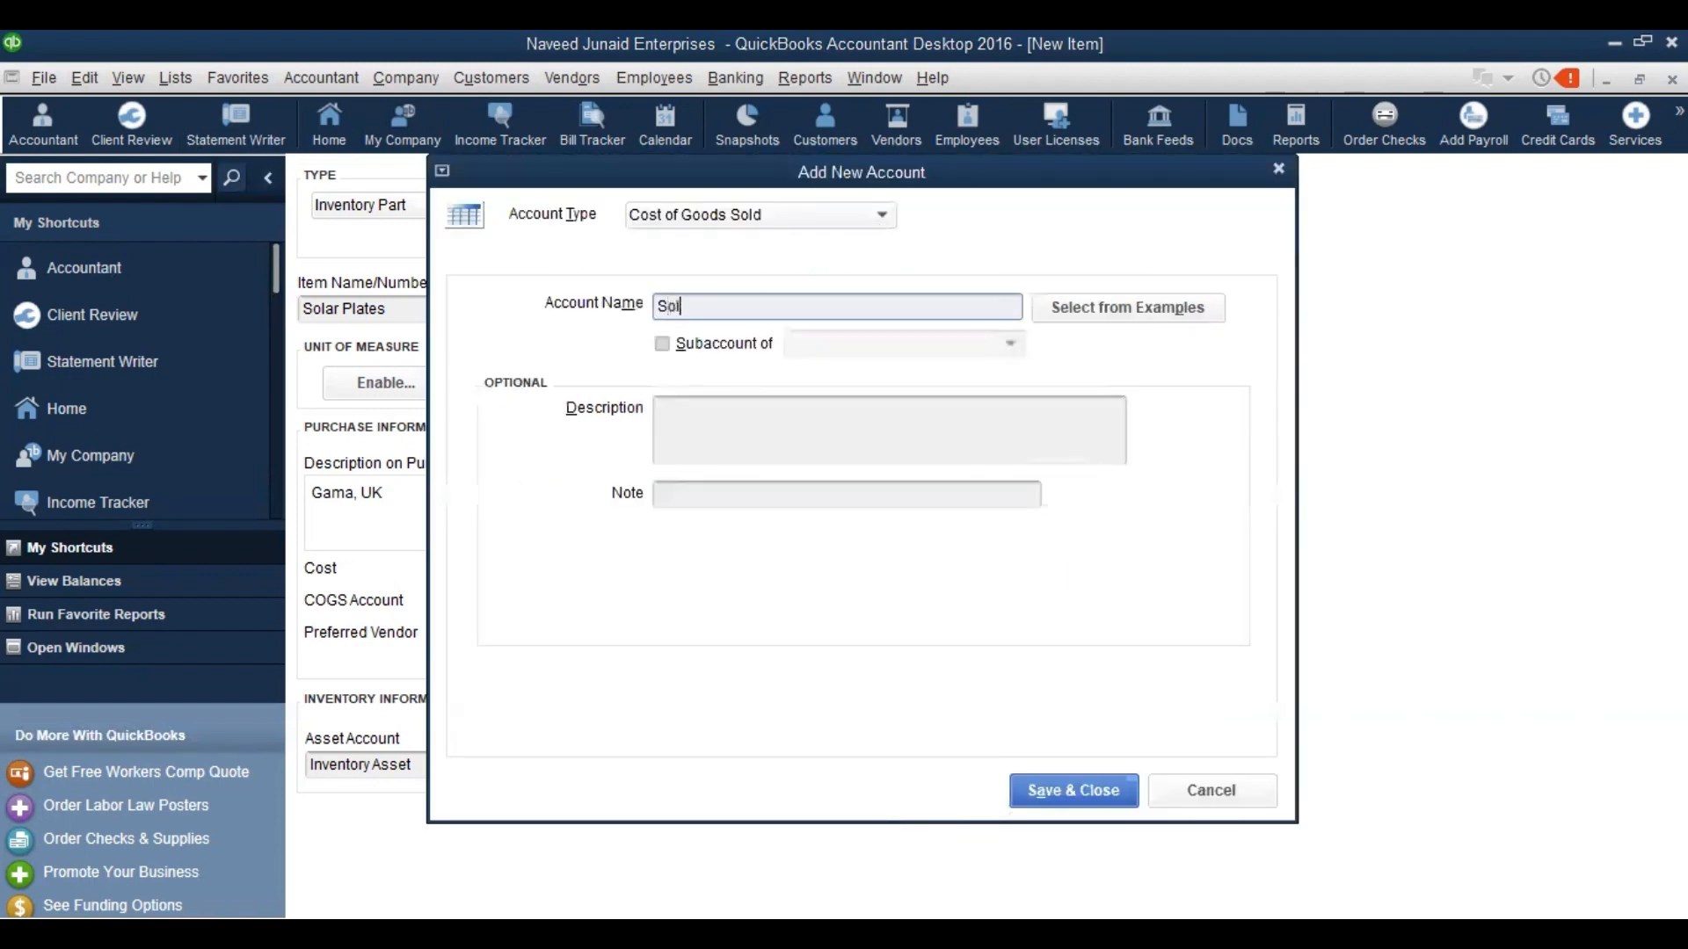
{"action": "type", "text": "ar Plates"}
{"action": "left_click", "coordinate": [663, 344]}
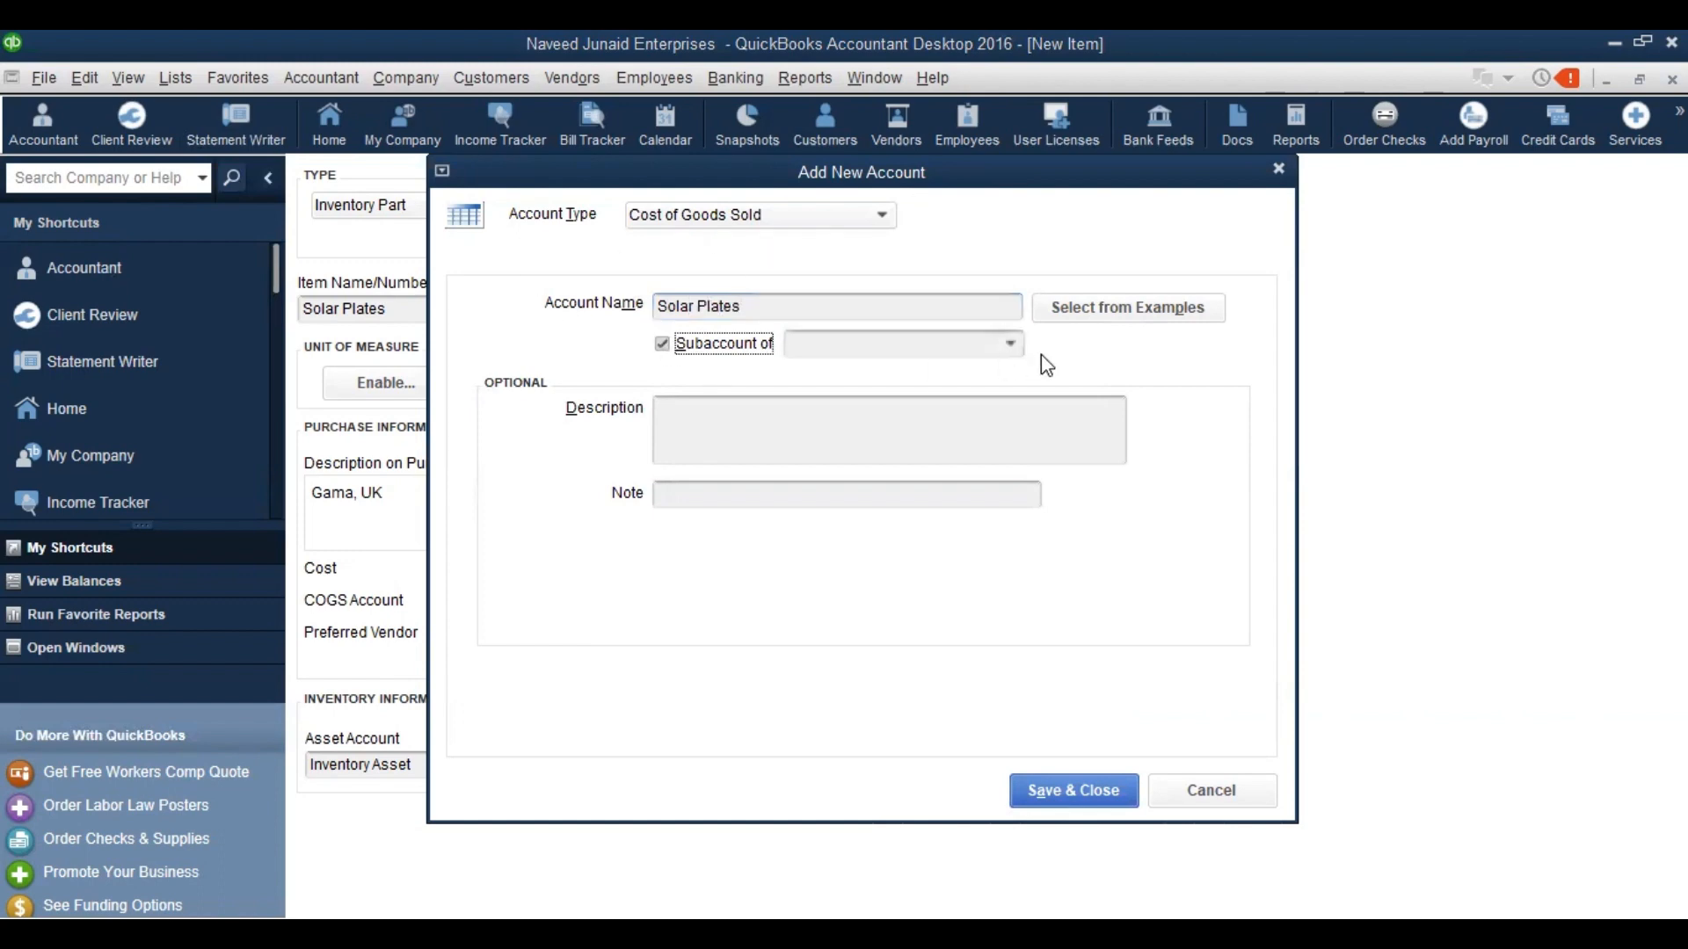
{"action": "left_click", "coordinate": [1018, 347]}
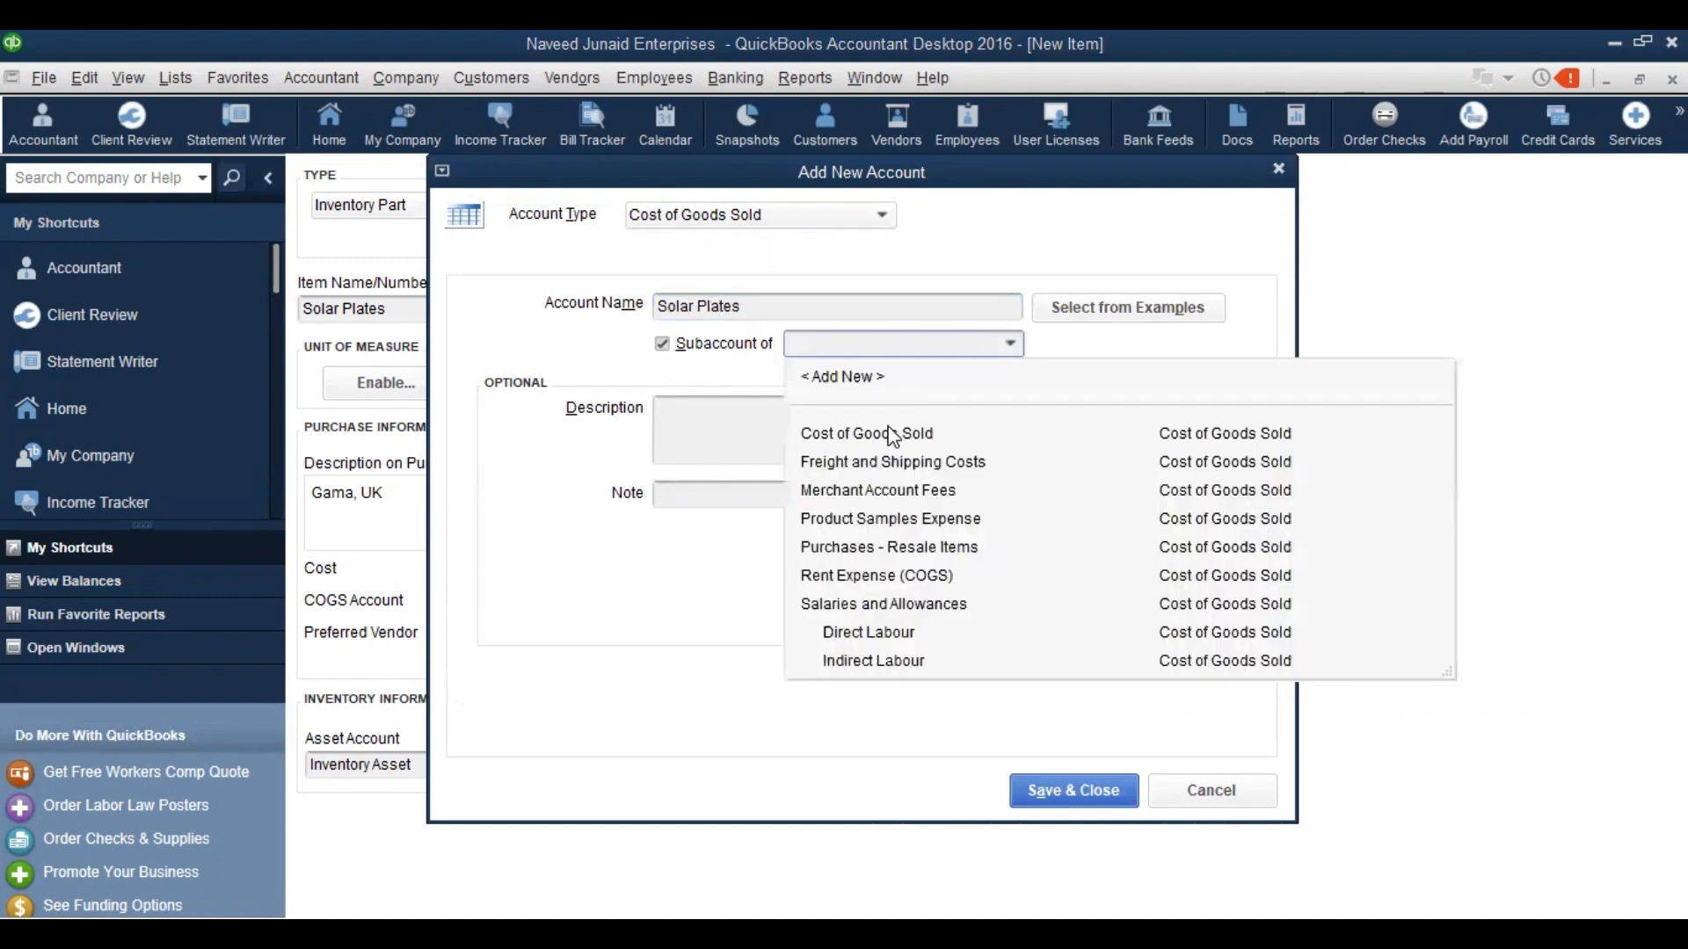
{"action": "left_click", "coordinate": [892, 436]}
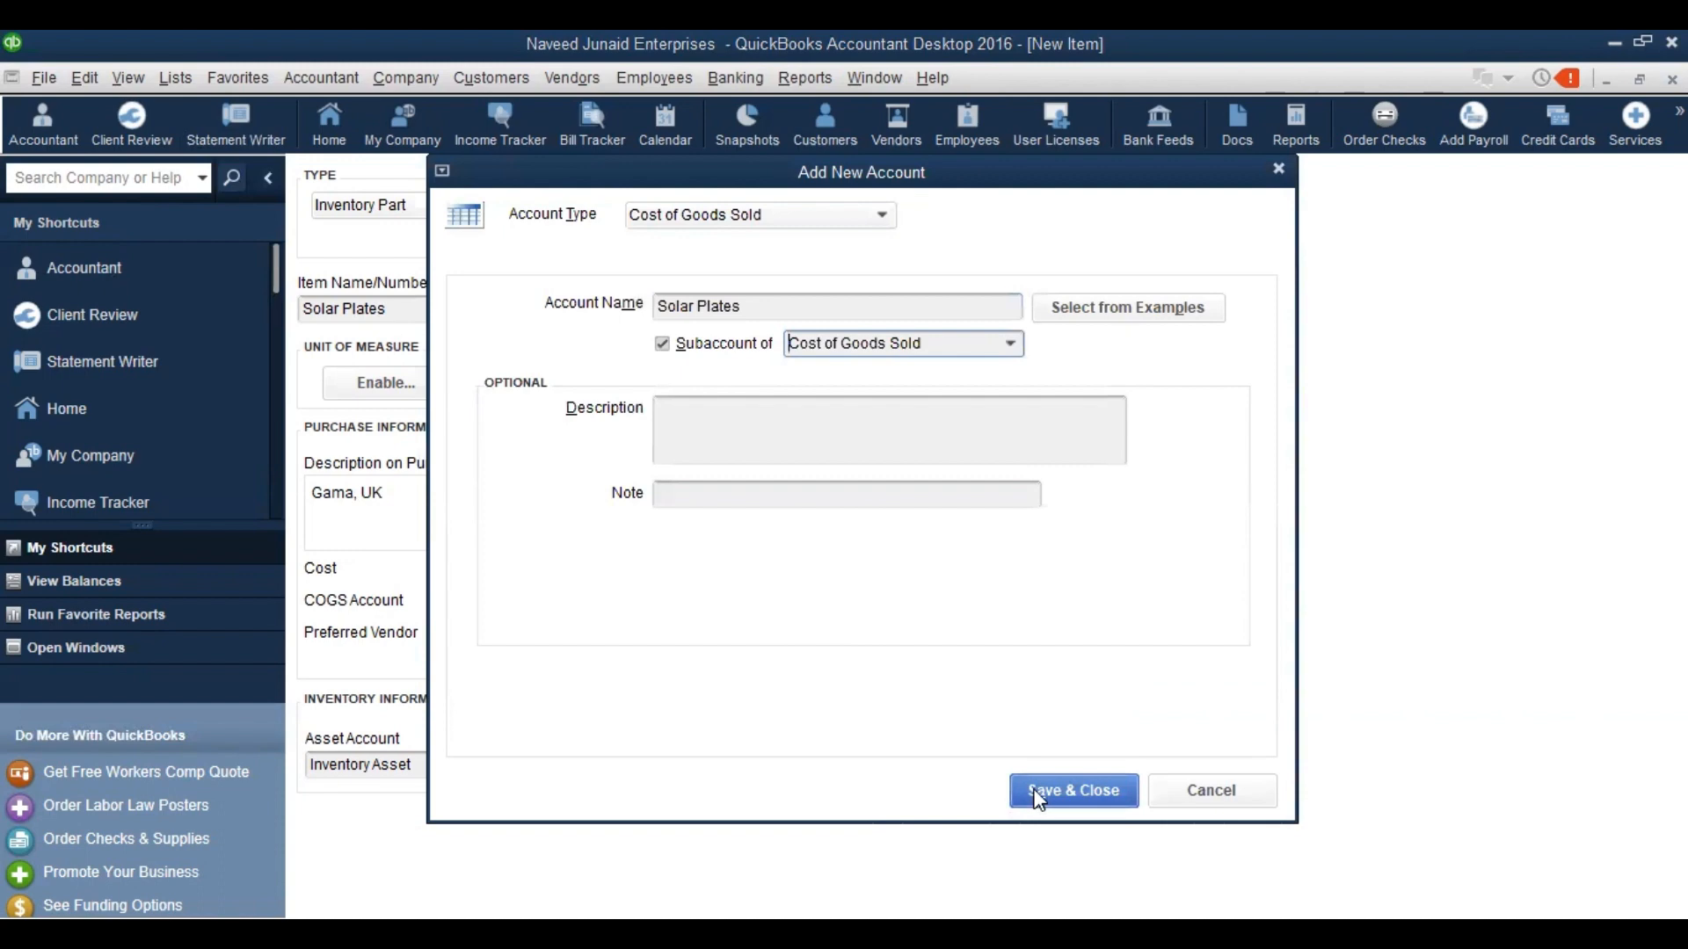
{"action": "left_click", "coordinate": [1035, 799]}
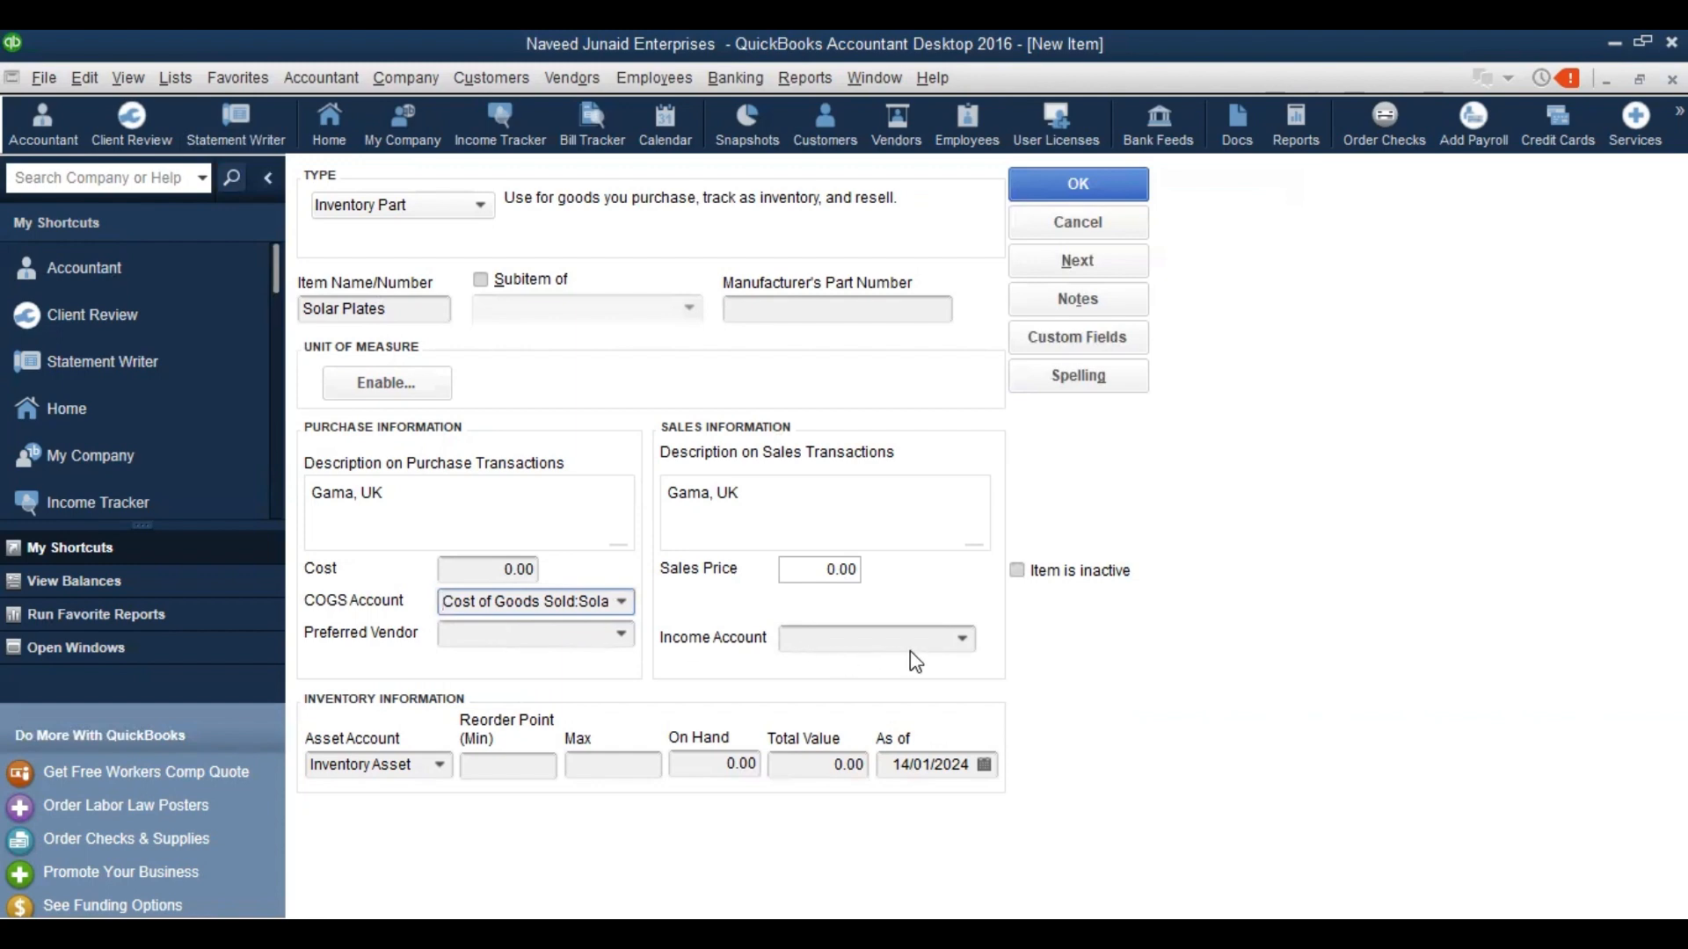
Replace the Solar Plates item's income account with the new name 'Solar Solutions'
{"action": "left_click", "coordinate": [963, 642]}
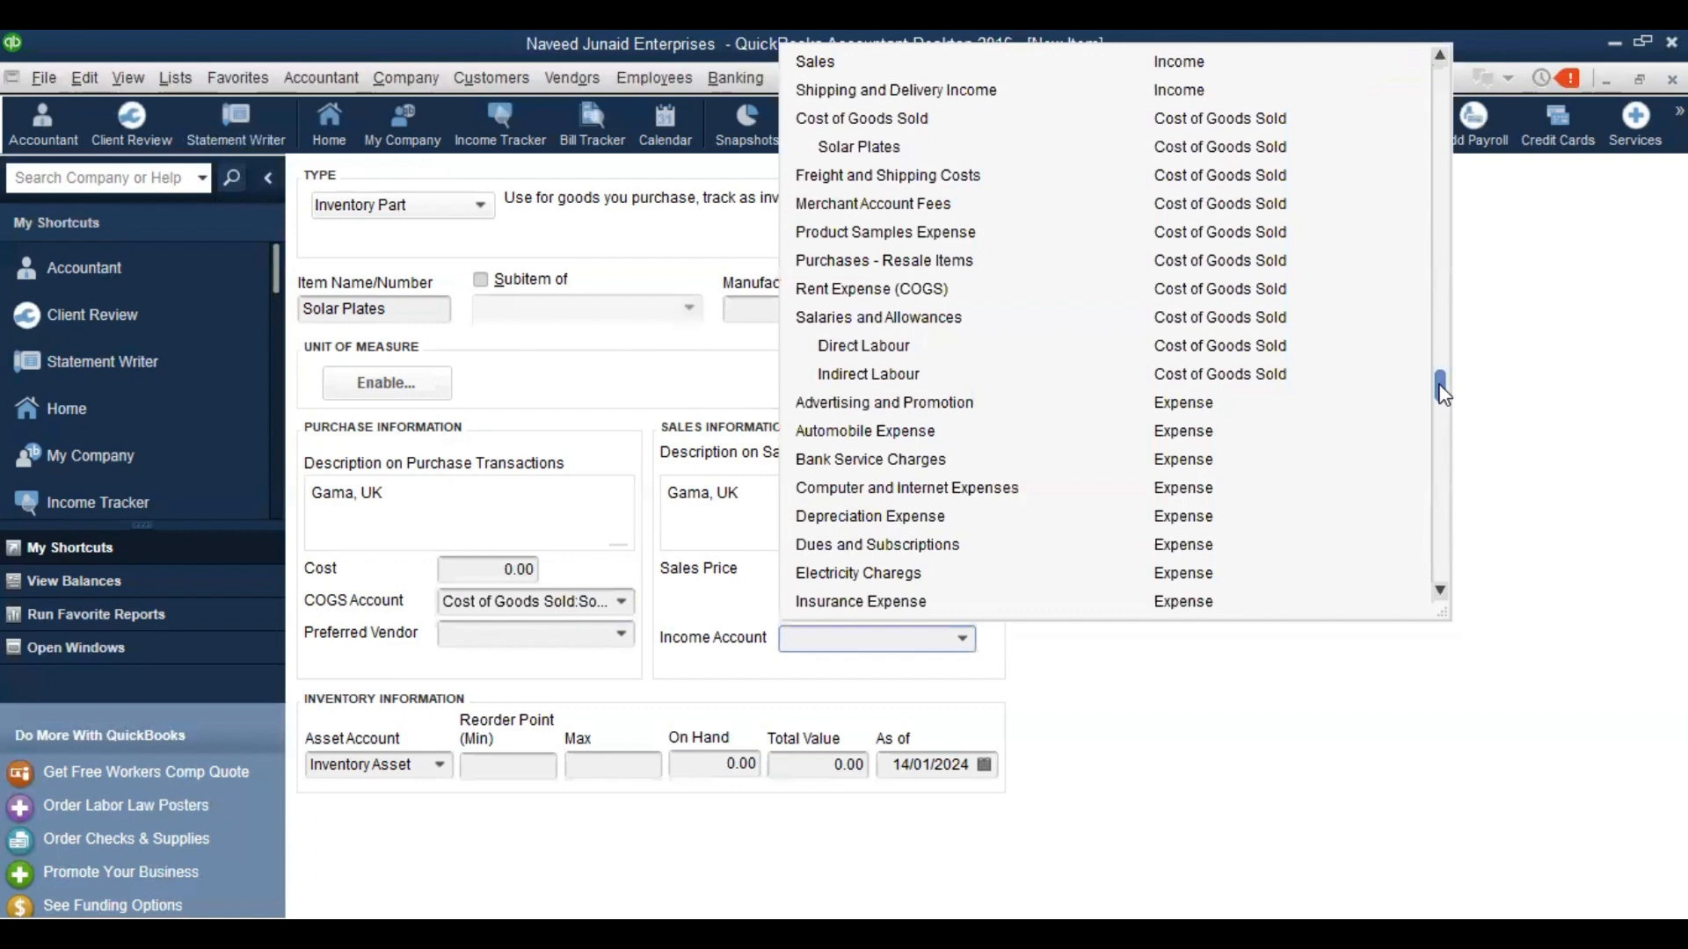
{"action": "scroll", "coordinate": [1444, 394], "scroll_direction": "up", "scroll_amount": 1}
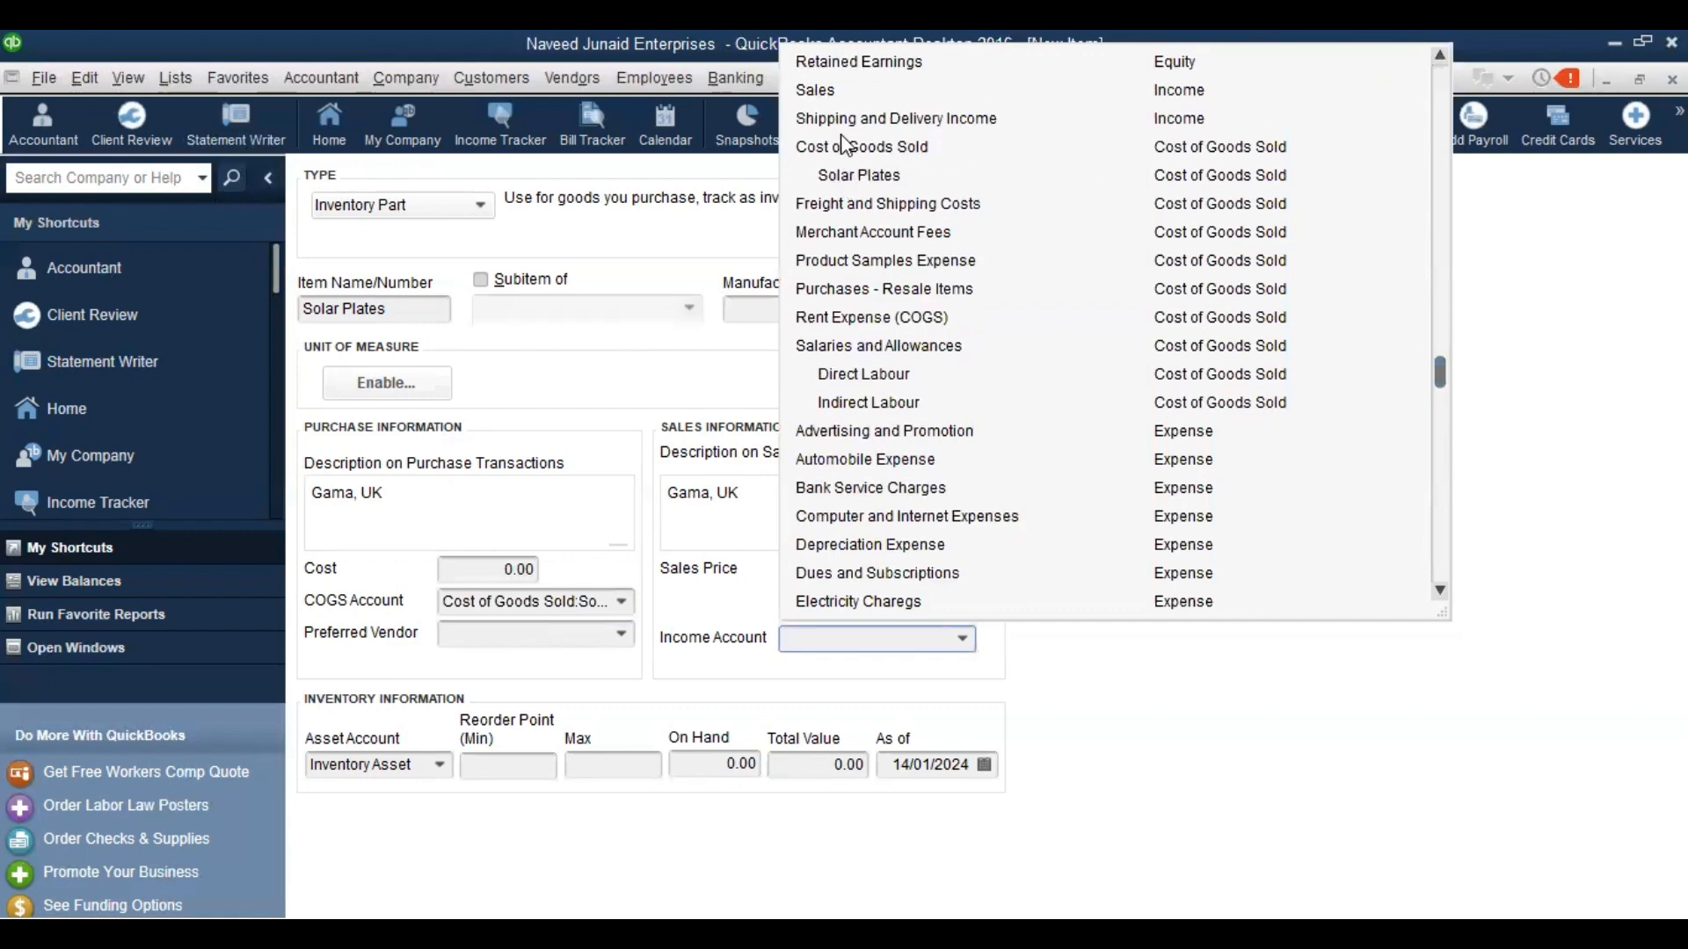
{"action": "type", "text": "s"}
{"action": "left_click", "coordinate": [830, 93]}
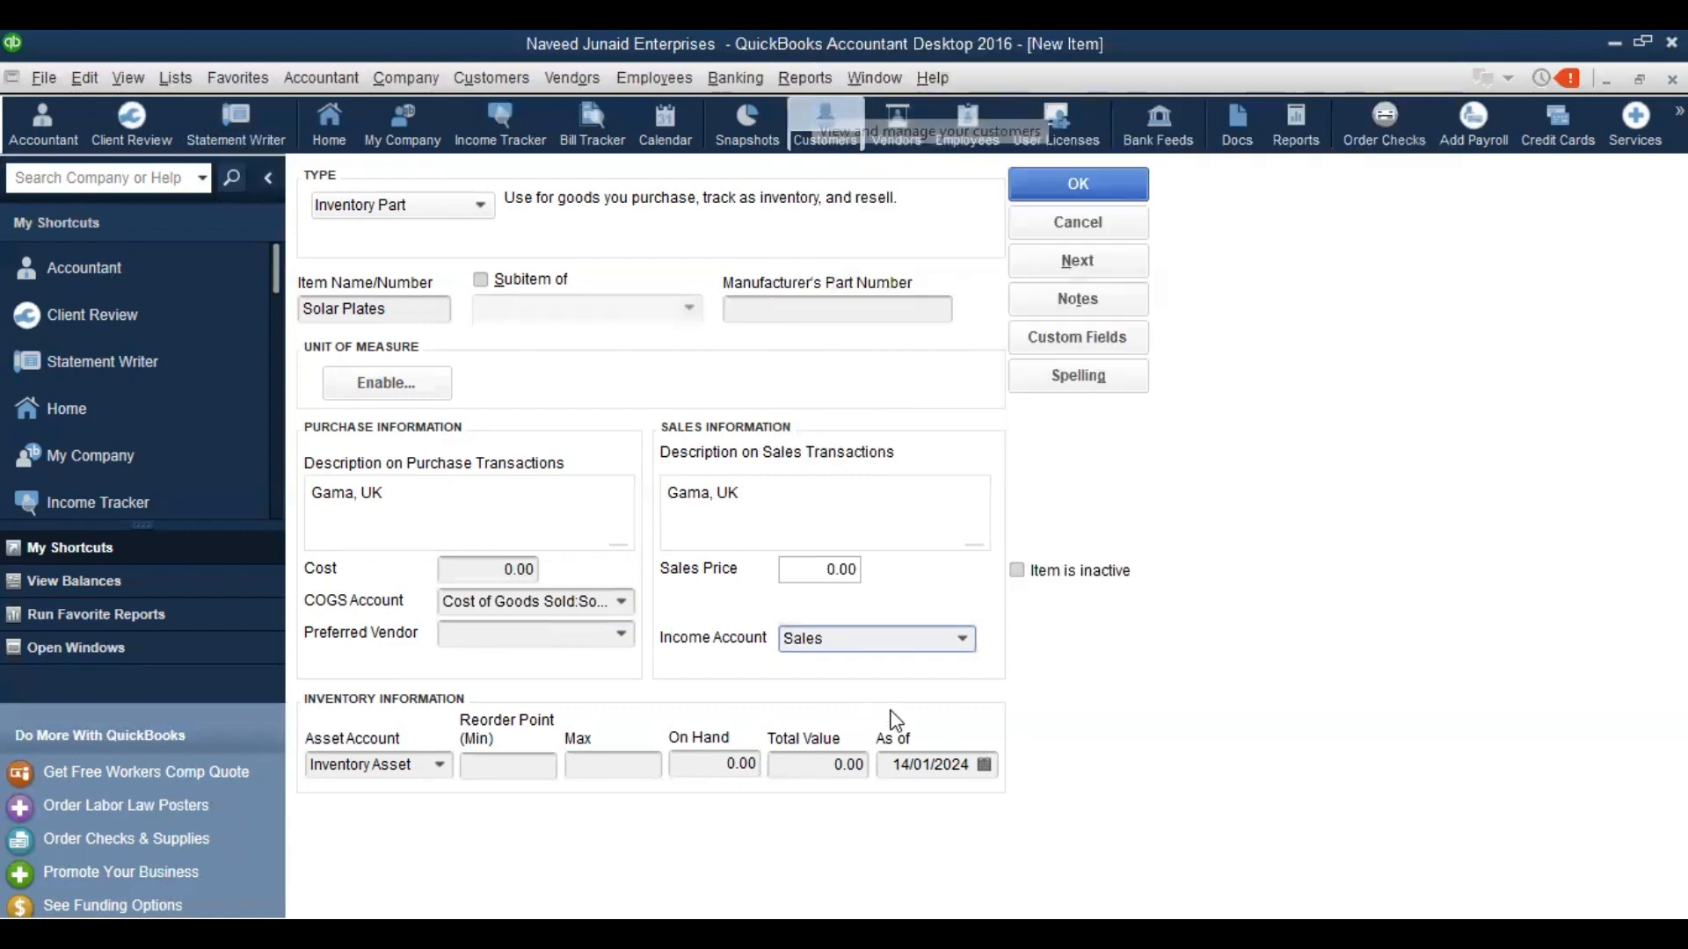
{"action": "key", "text": "Delete"}
{"action": "key", "text": "Delete"}
{"action": "key", "text": "Delete"}
{"action": "key", "text": "Delete"}
{"action": "key", "text": "Delete"}
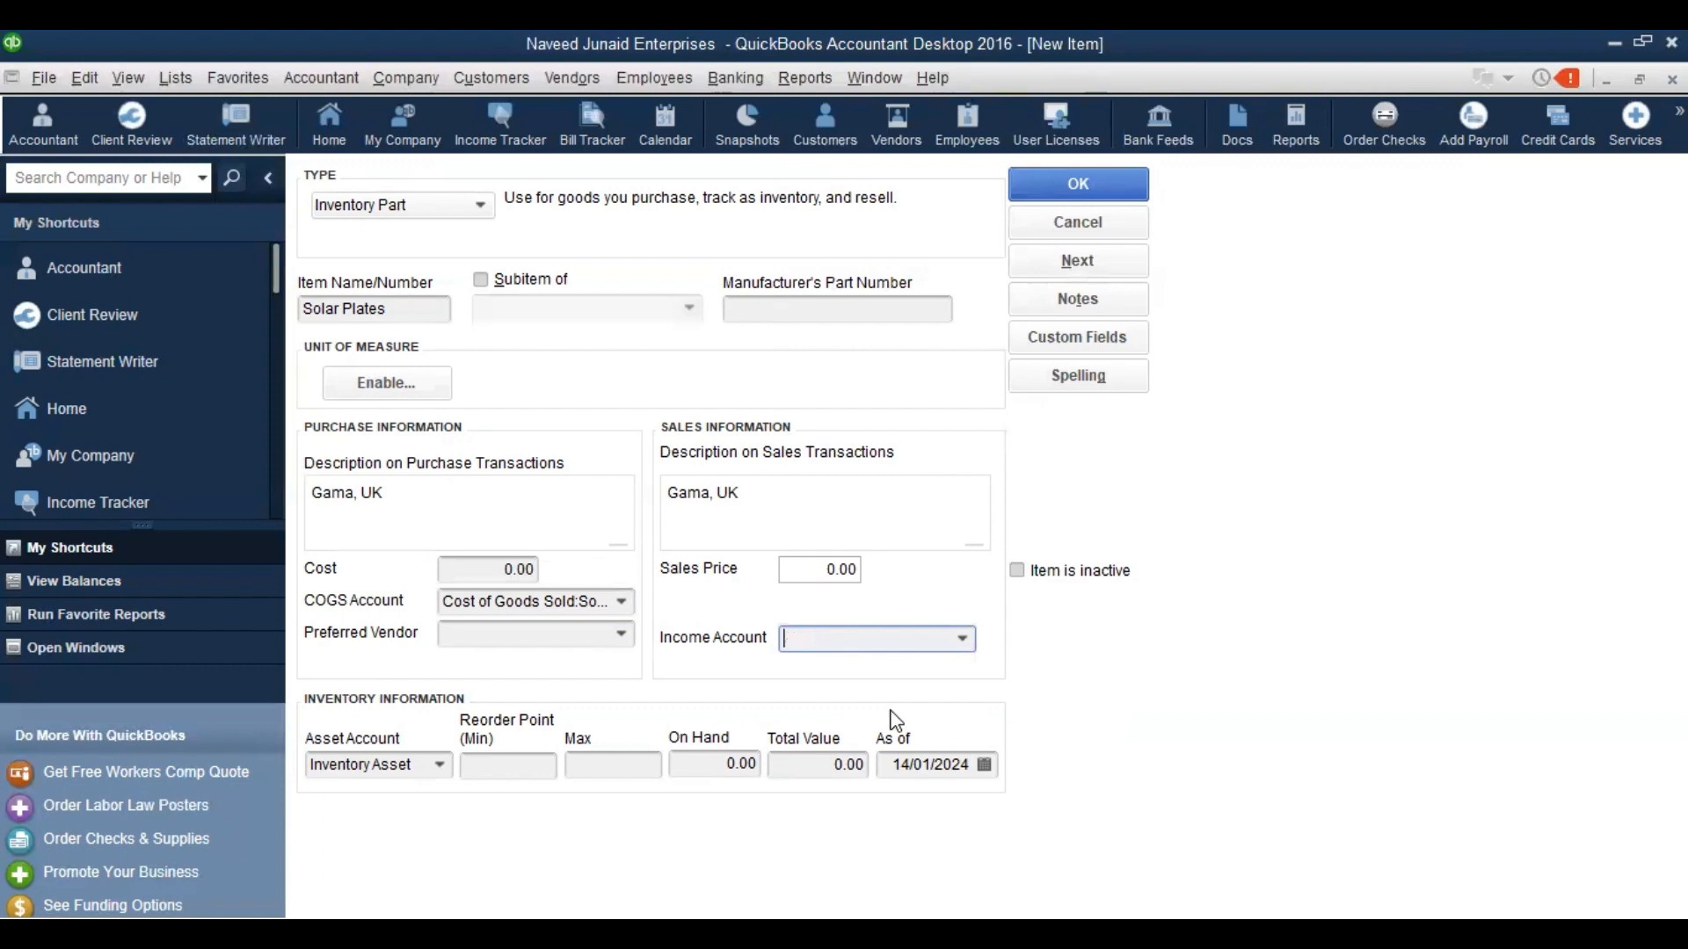
{"action": "type", "text": "s"}
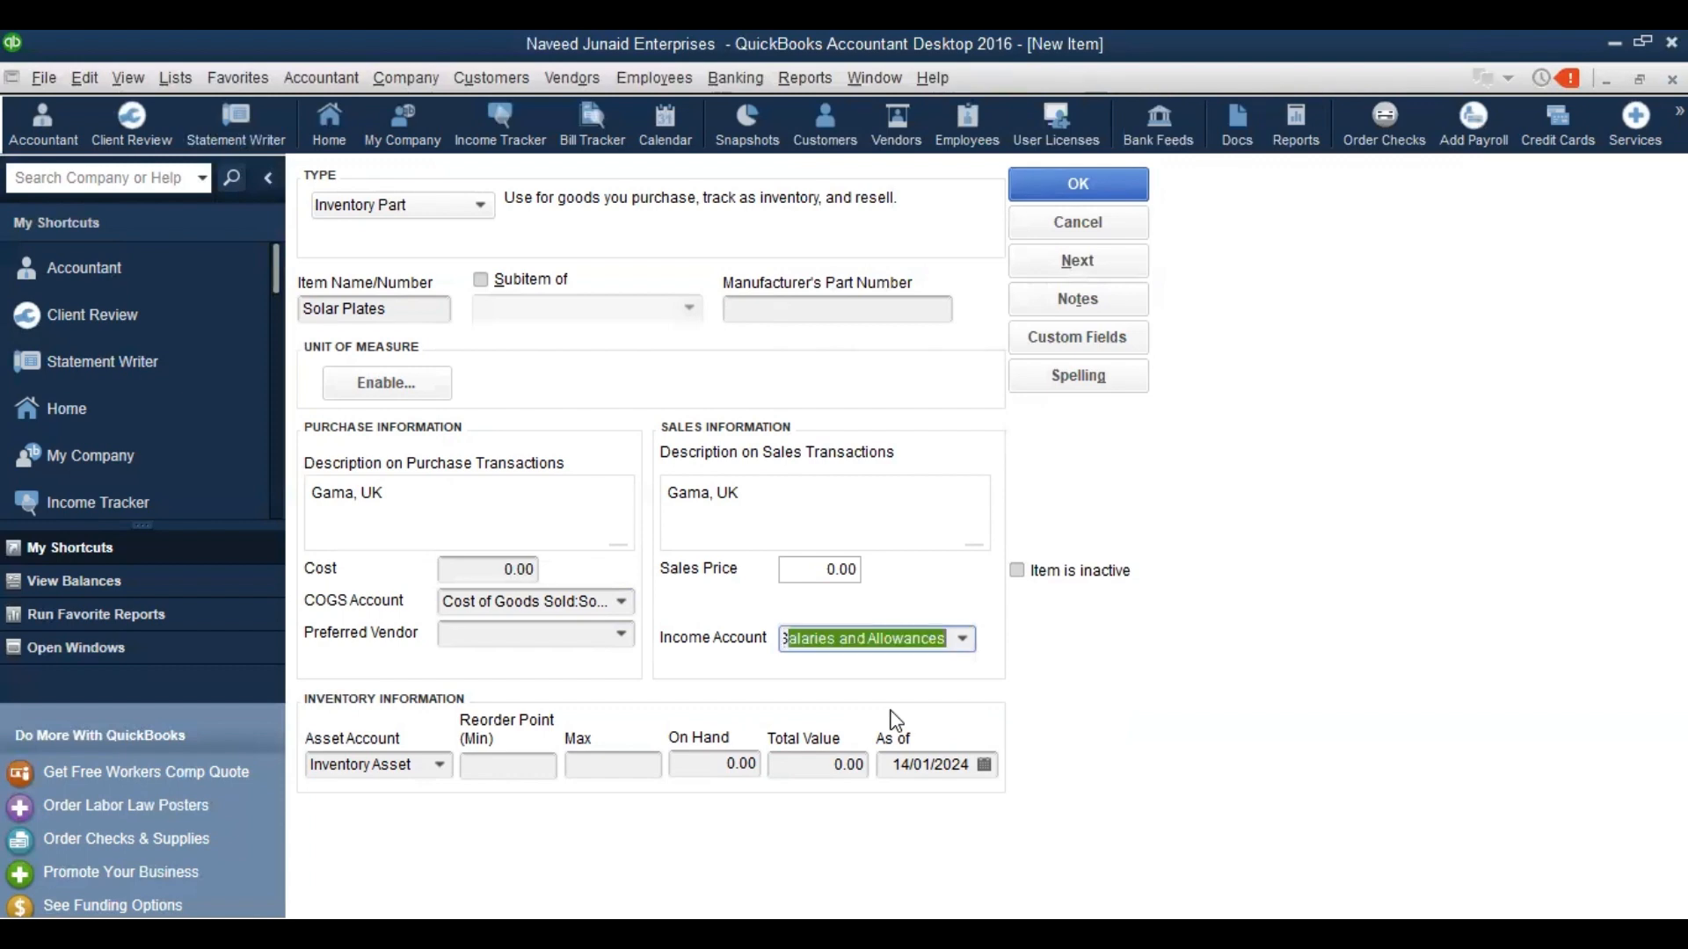
{"action": "type", "text": "olar "}
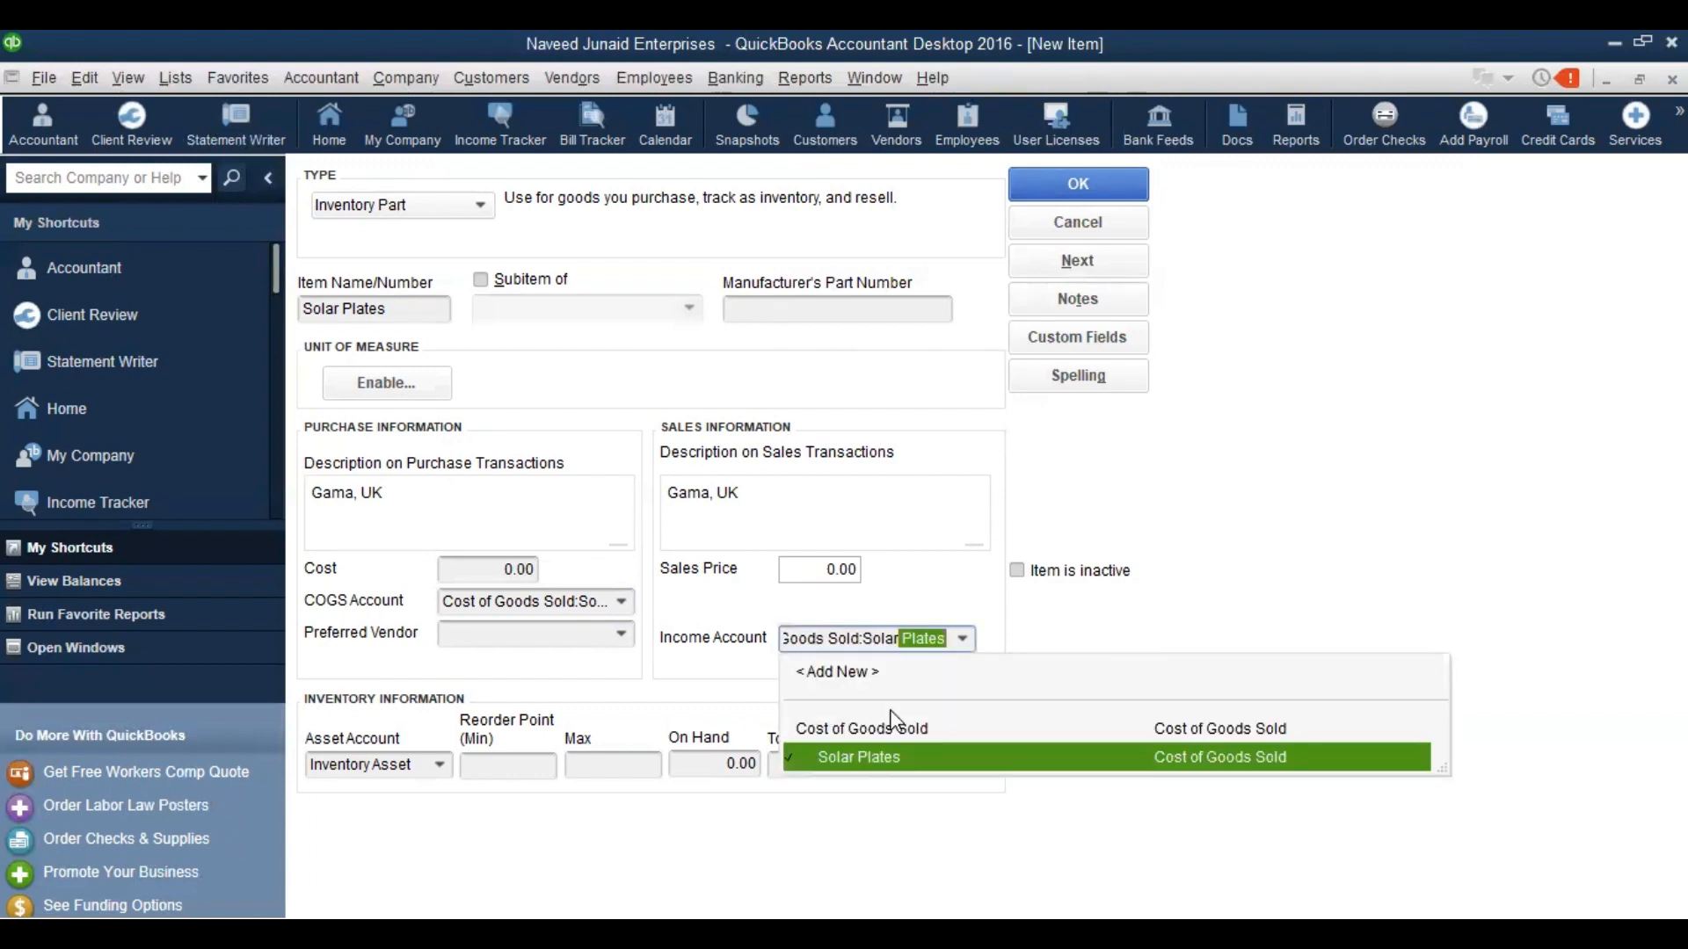
{"action": "type", "text": "Solutions"}
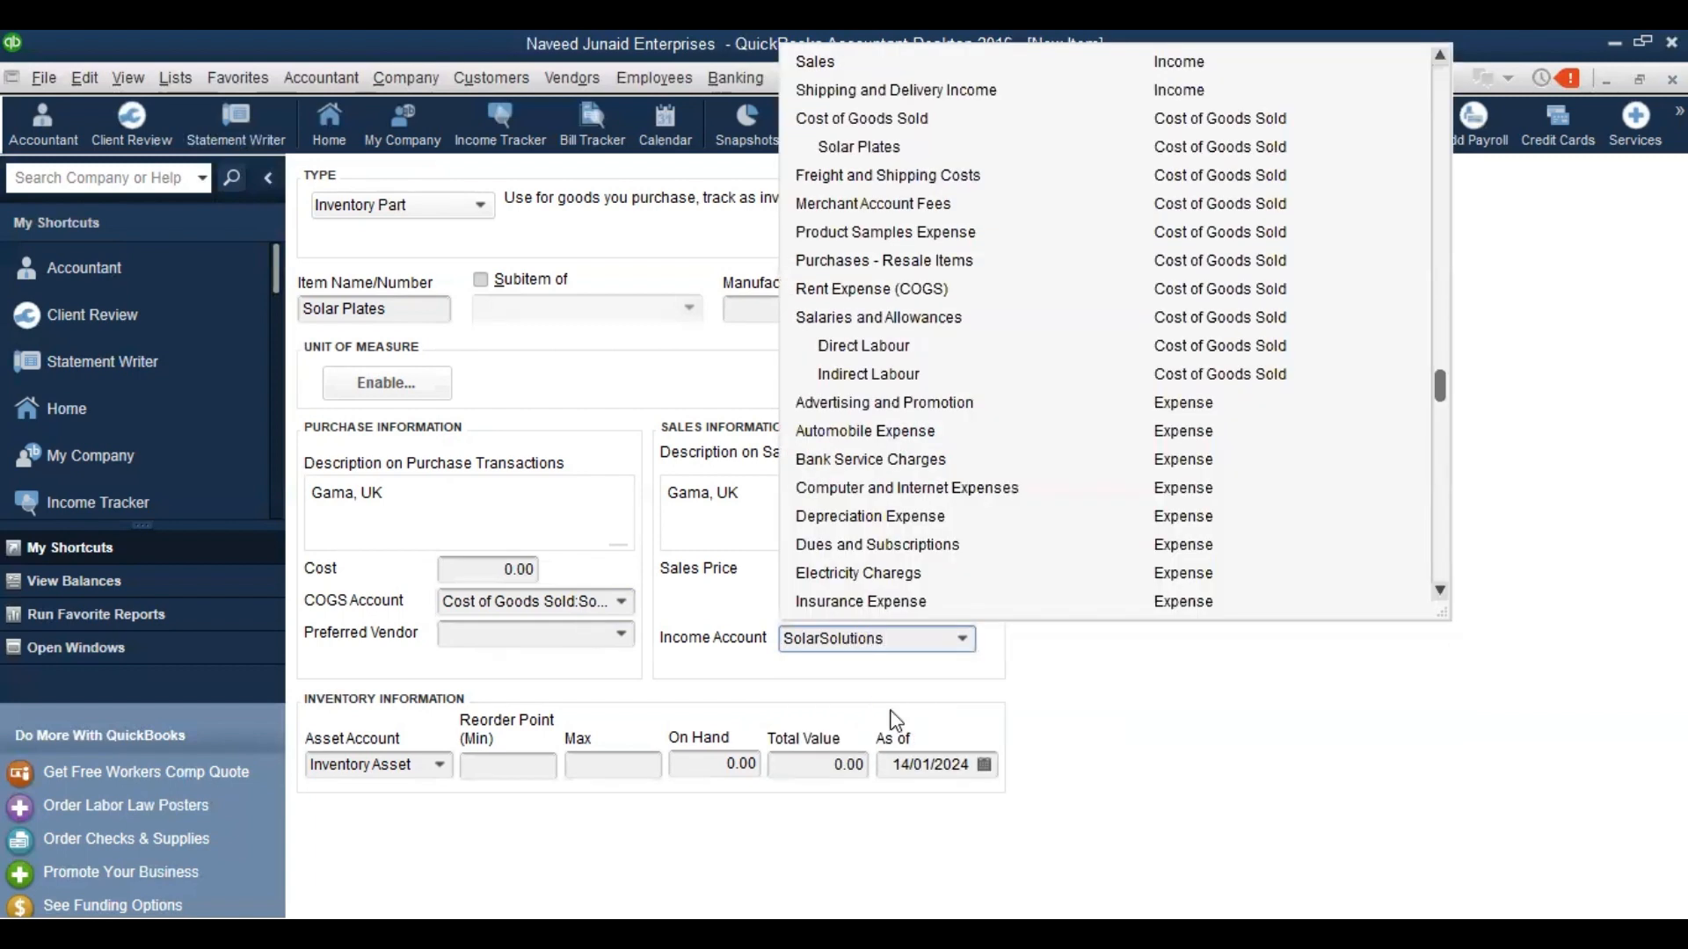
{"action": "left_click", "coordinate": [822, 638]}
Set up Solar Solutions as a new income subaccount of Sales and save it
{"action": "left_click", "coordinate": [891, 711]}
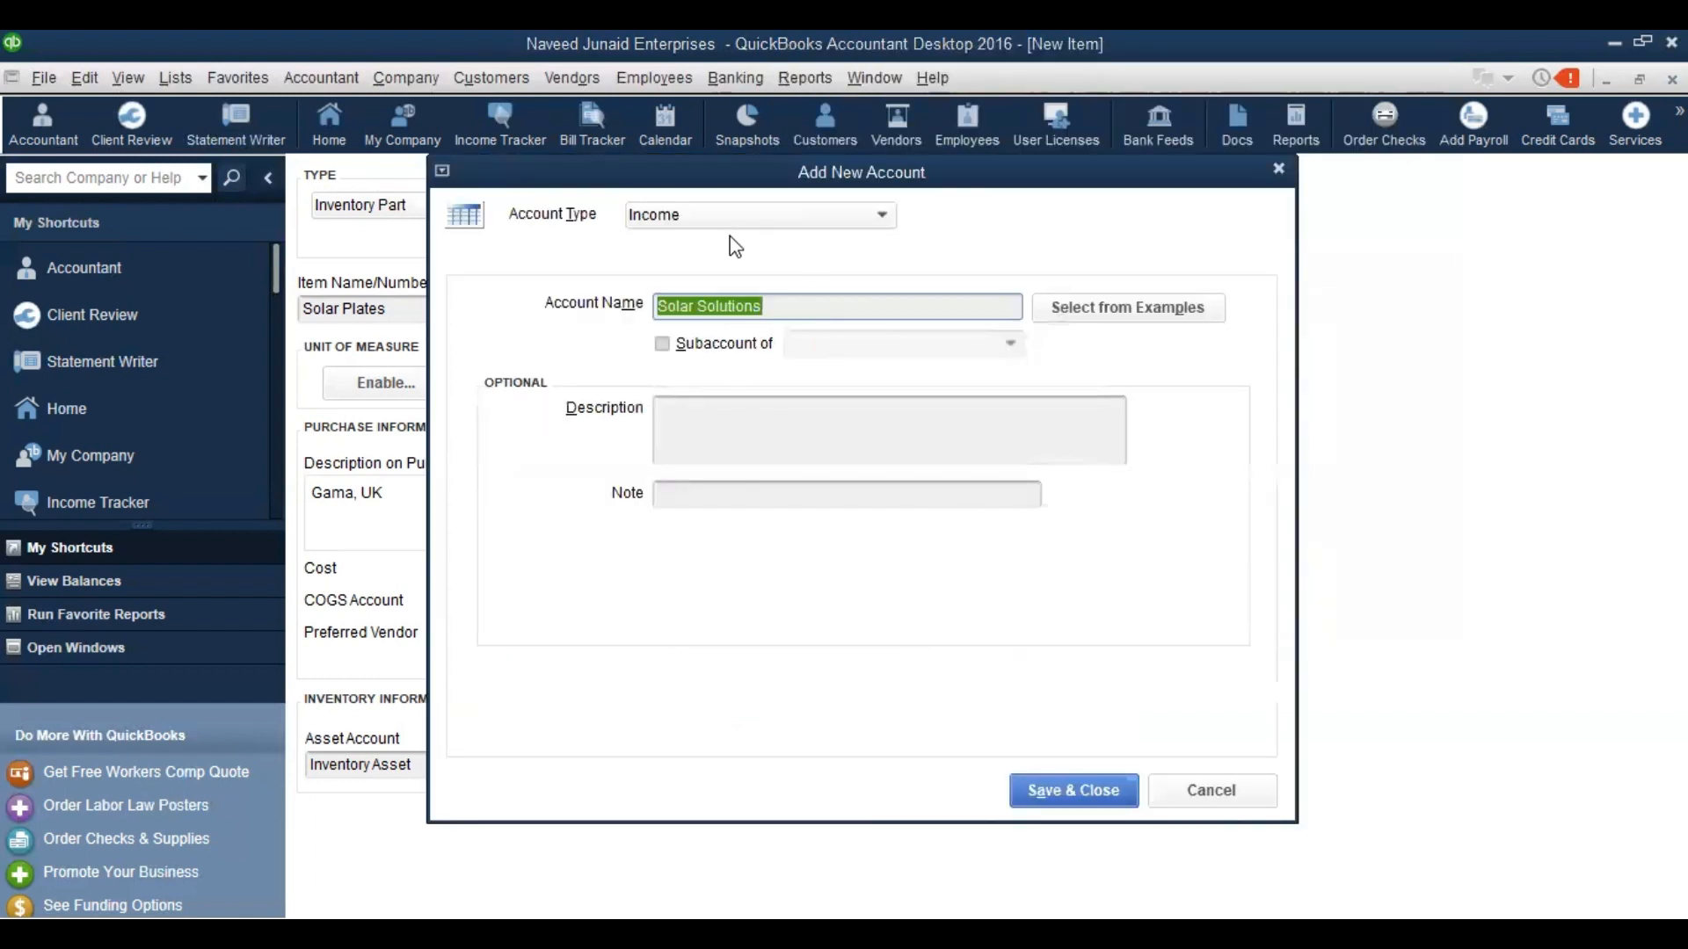
{"action": "left_click", "coordinate": [666, 344]}
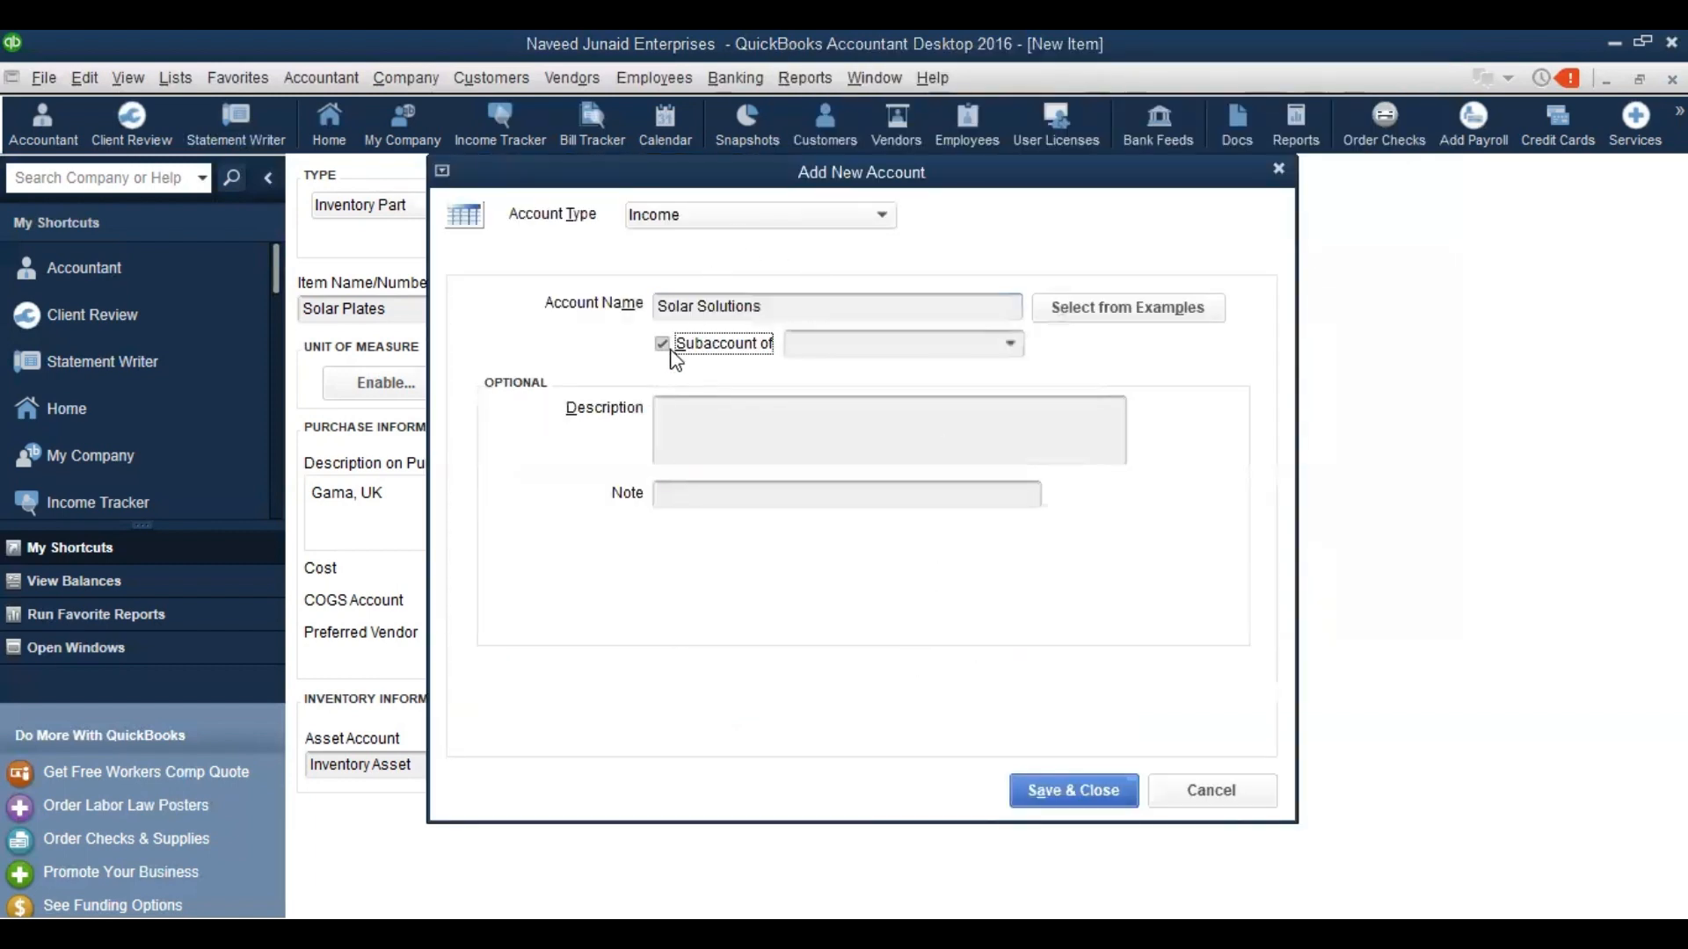
{"action": "left_click", "coordinate": [819, 342]}
{"action": "type", "text": "Sales"}
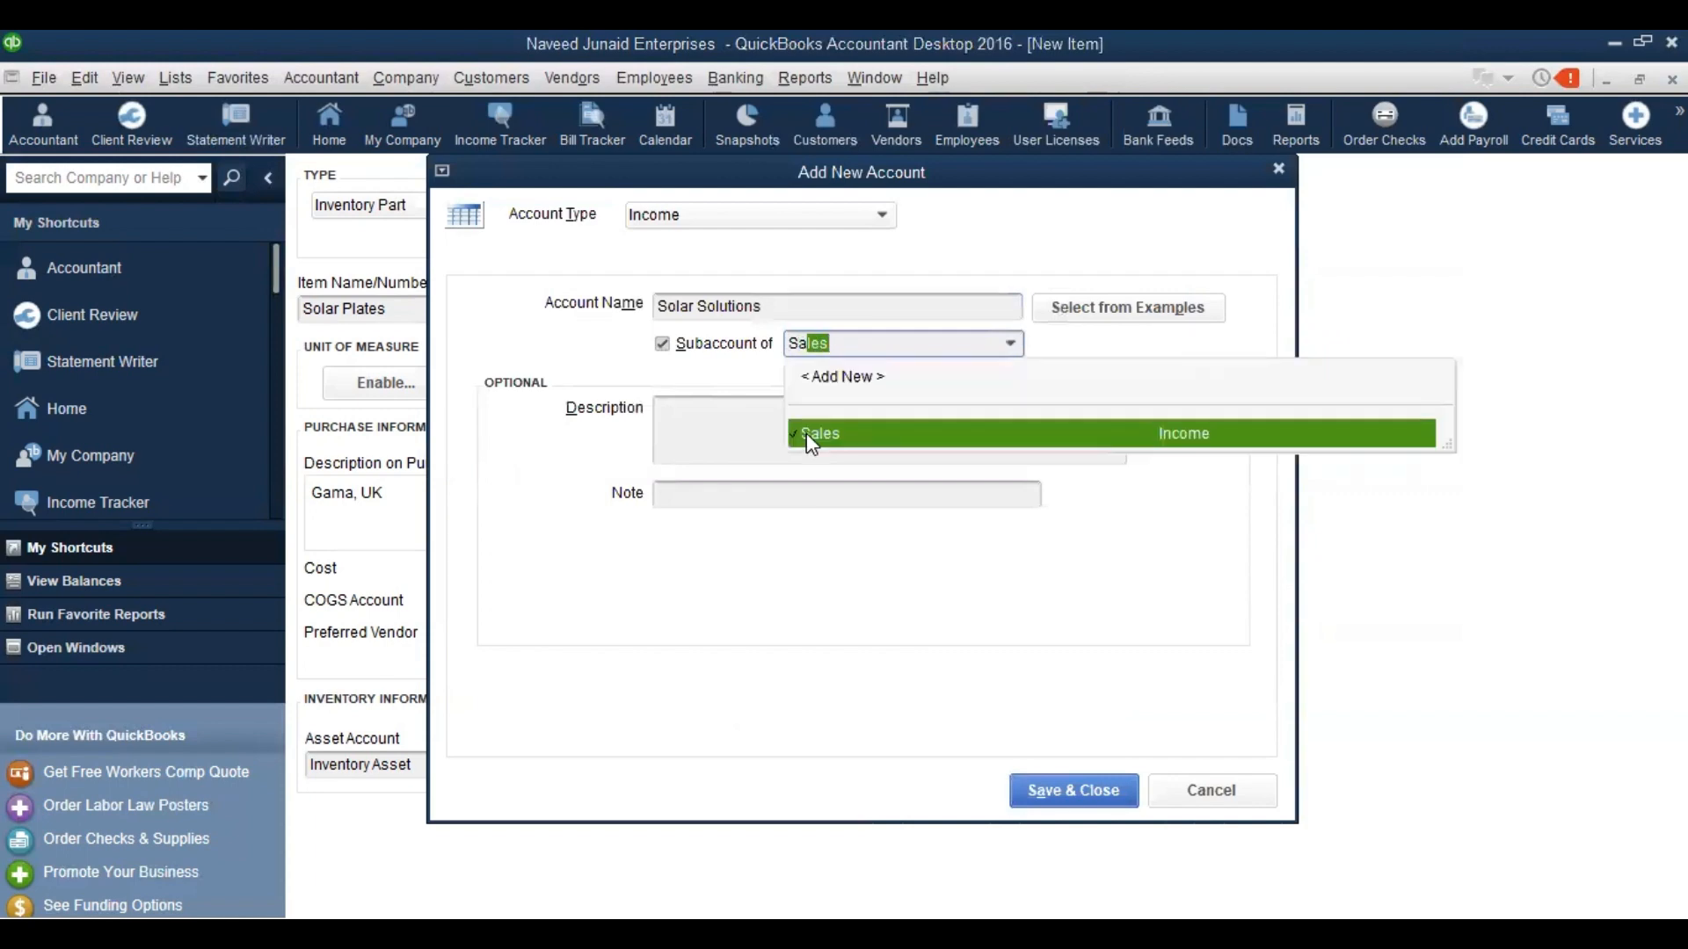
{"action": "left_click", "coordinate": [805, 433]}
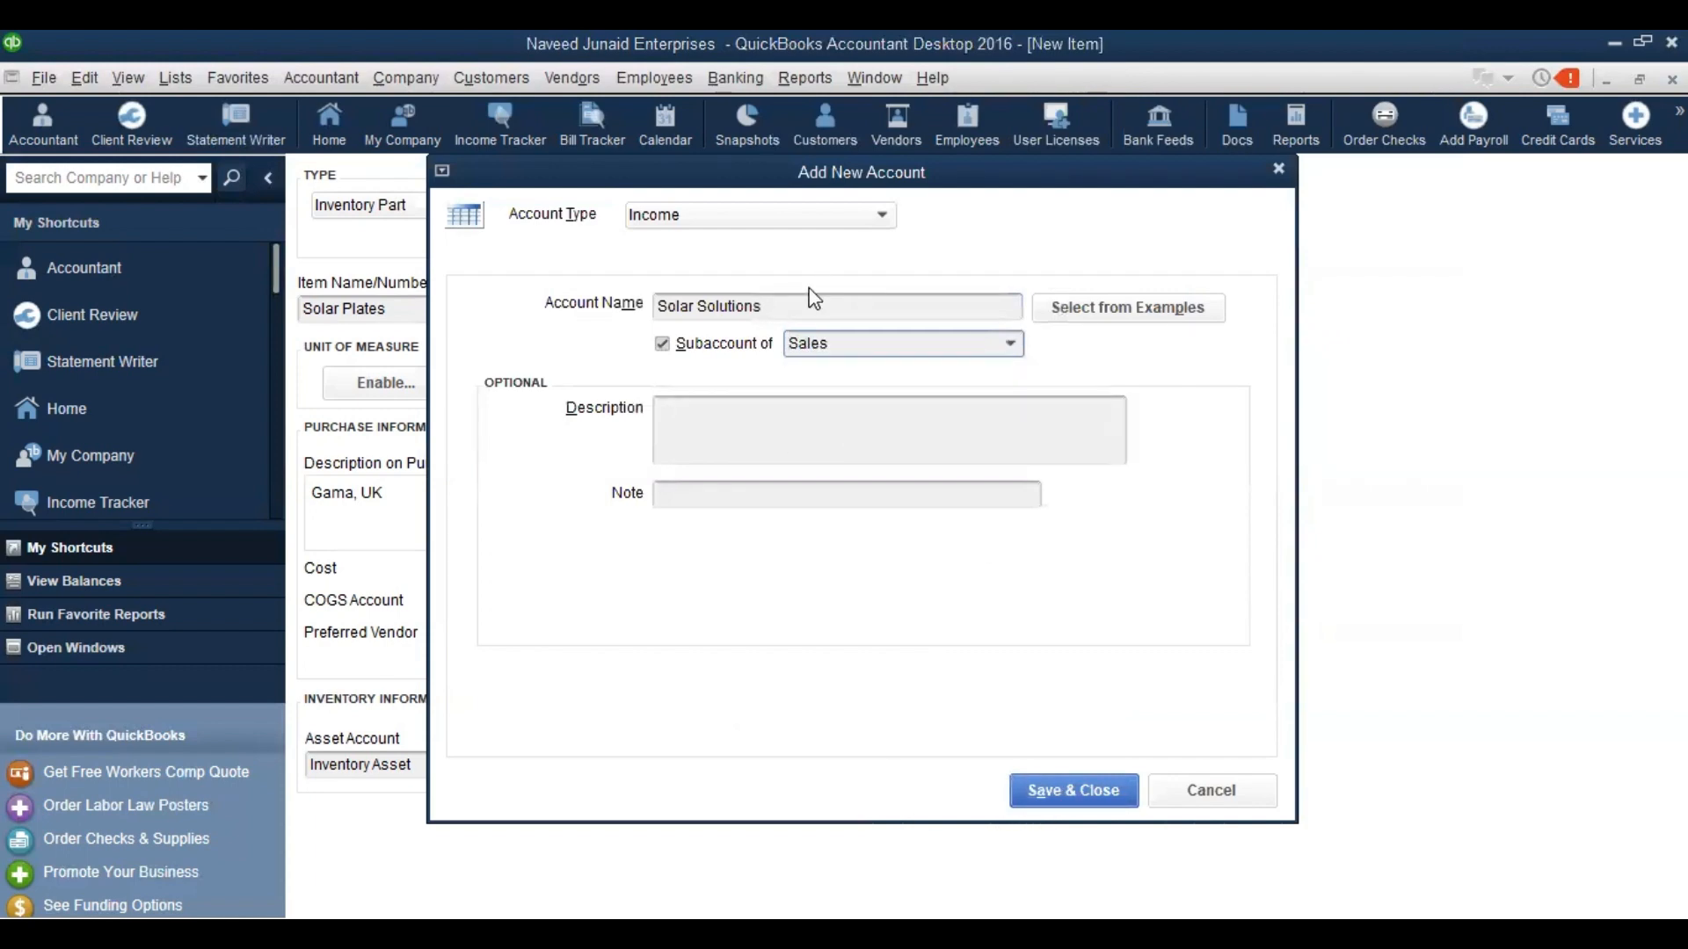
{"action": "left_click", "coordinate": [1037, 796]}
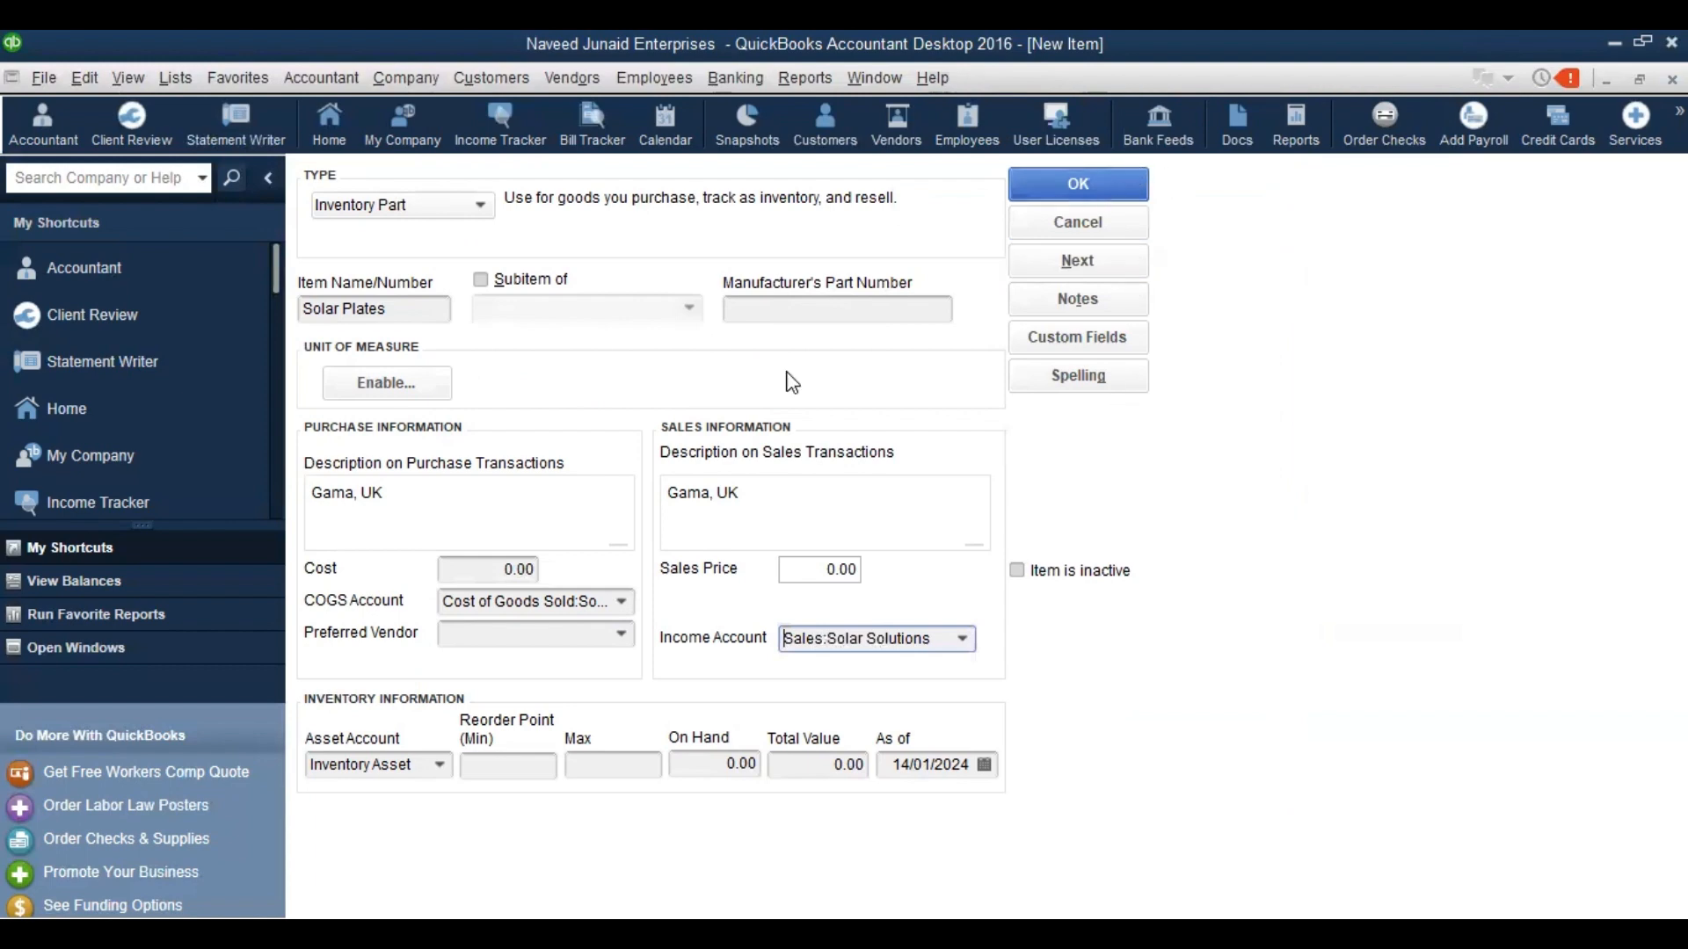
Save Solar Plates with Inventory Asset as asset account, skip spell check, close Item List
{"action": "left_click", "coordinate": [438, 767]}
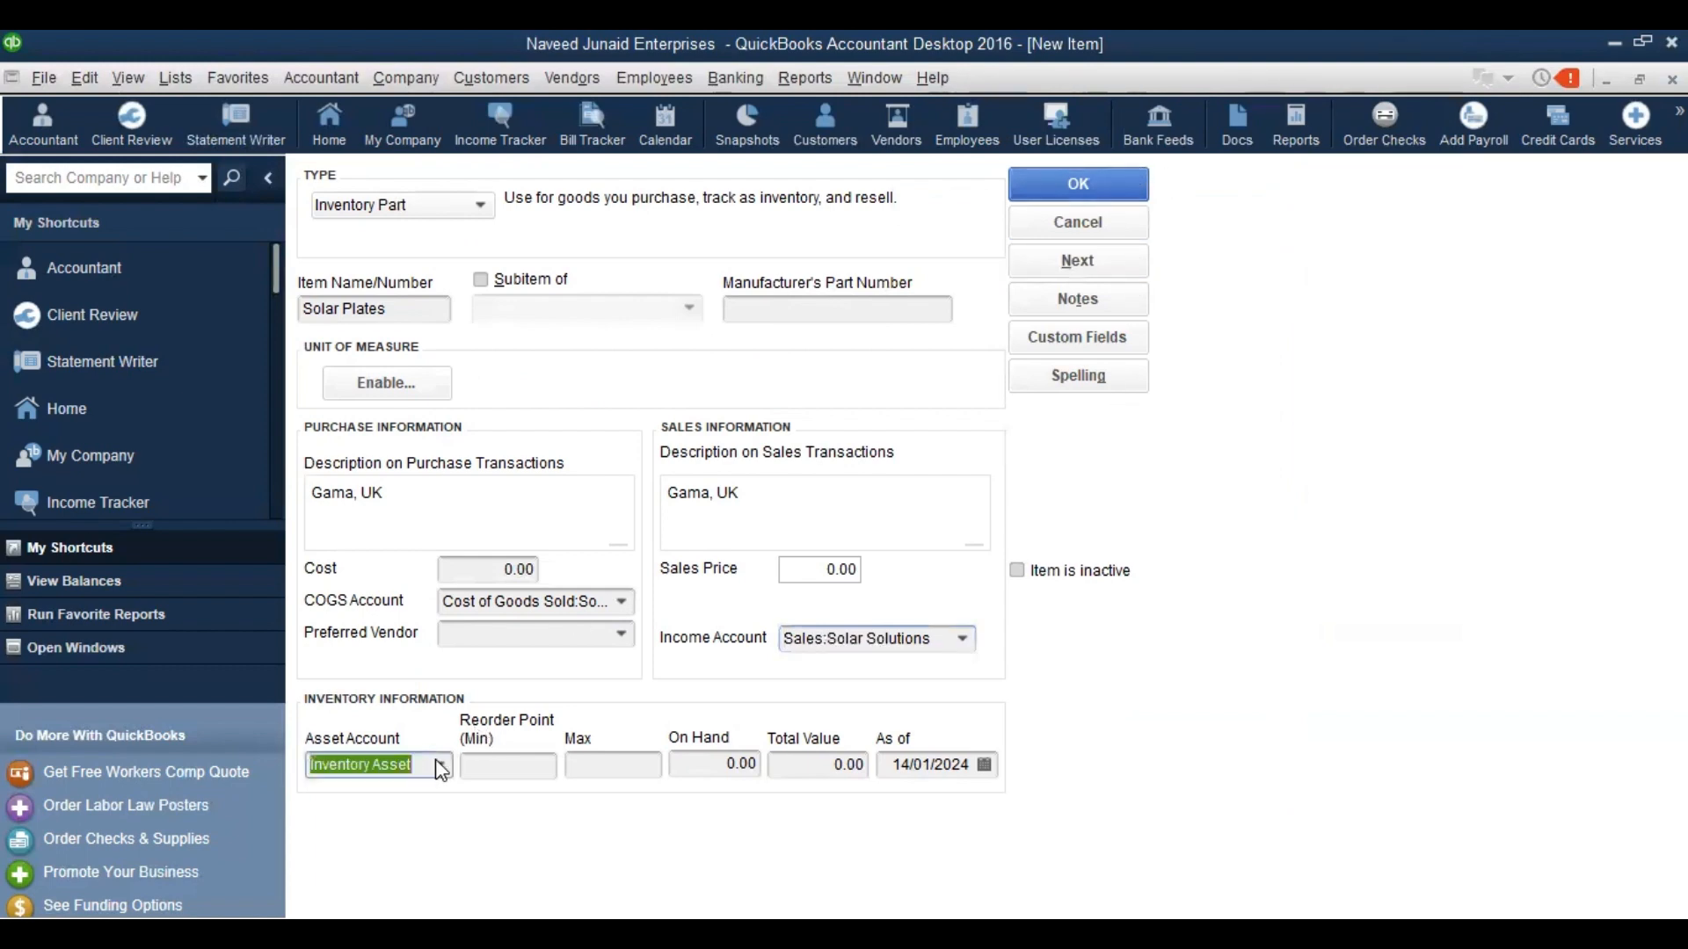
{"action": "left_click", "coordinate": [440, 766]}
{"action": "left_click", "coordinate": [440, 767]}
{"action": "left_click", "coordinate": [1061, 204]}
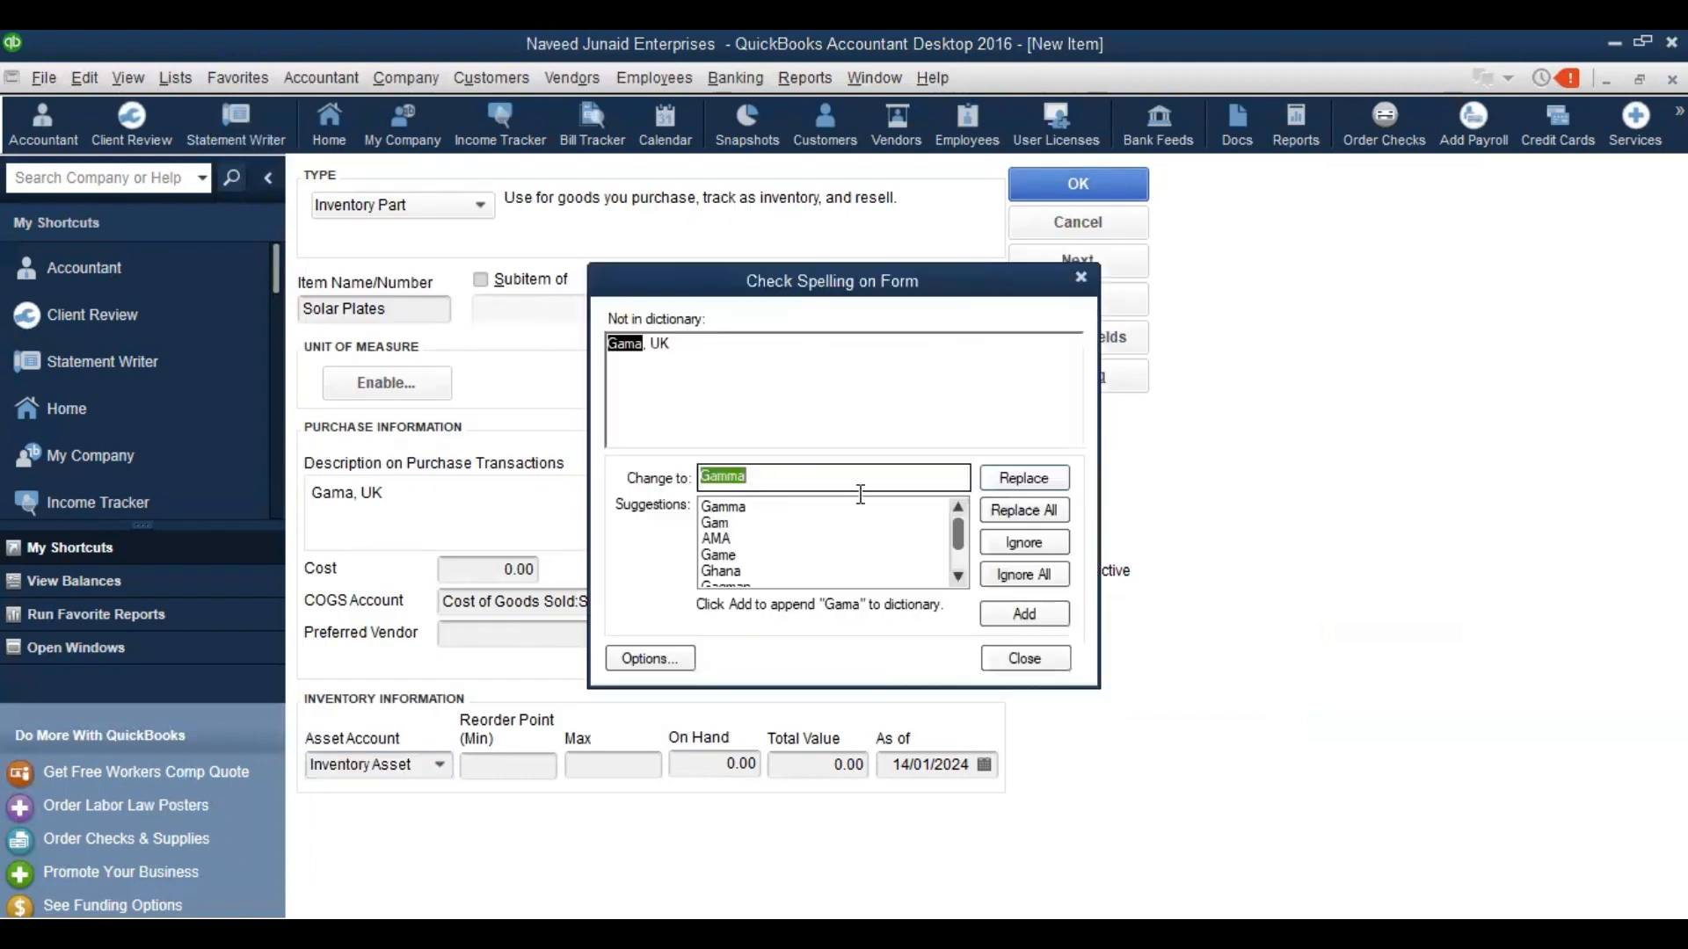
{"action": "left_click", "coordinate": [1020, 661]}
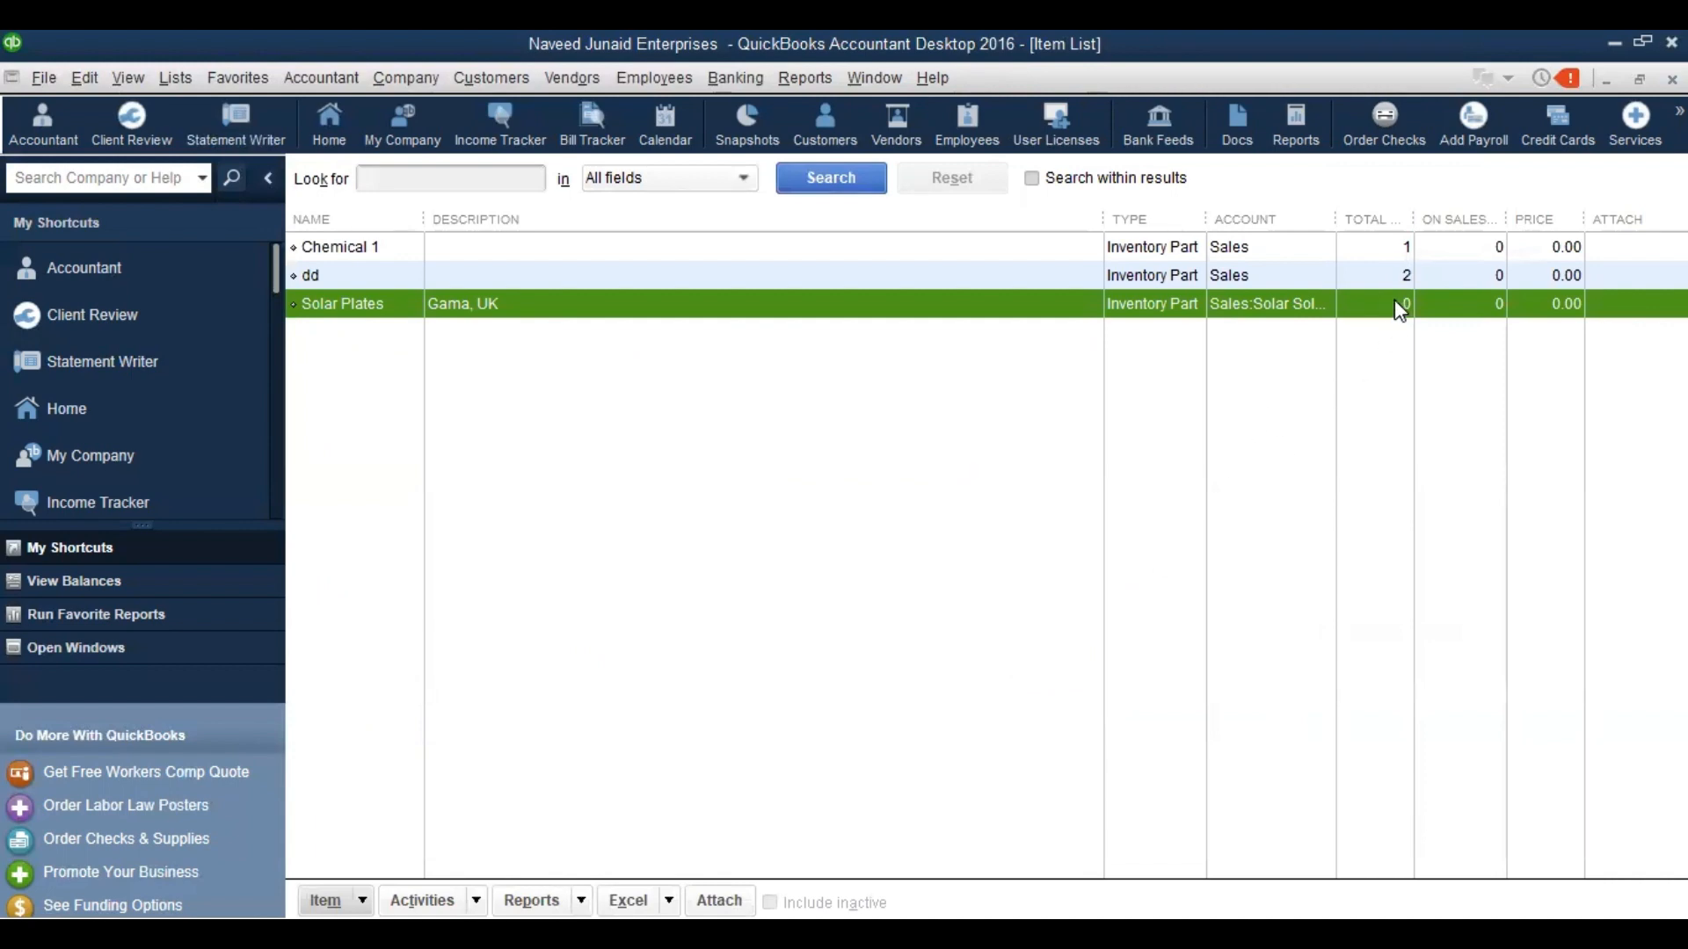
{"action": "key", "text": "Escape"}
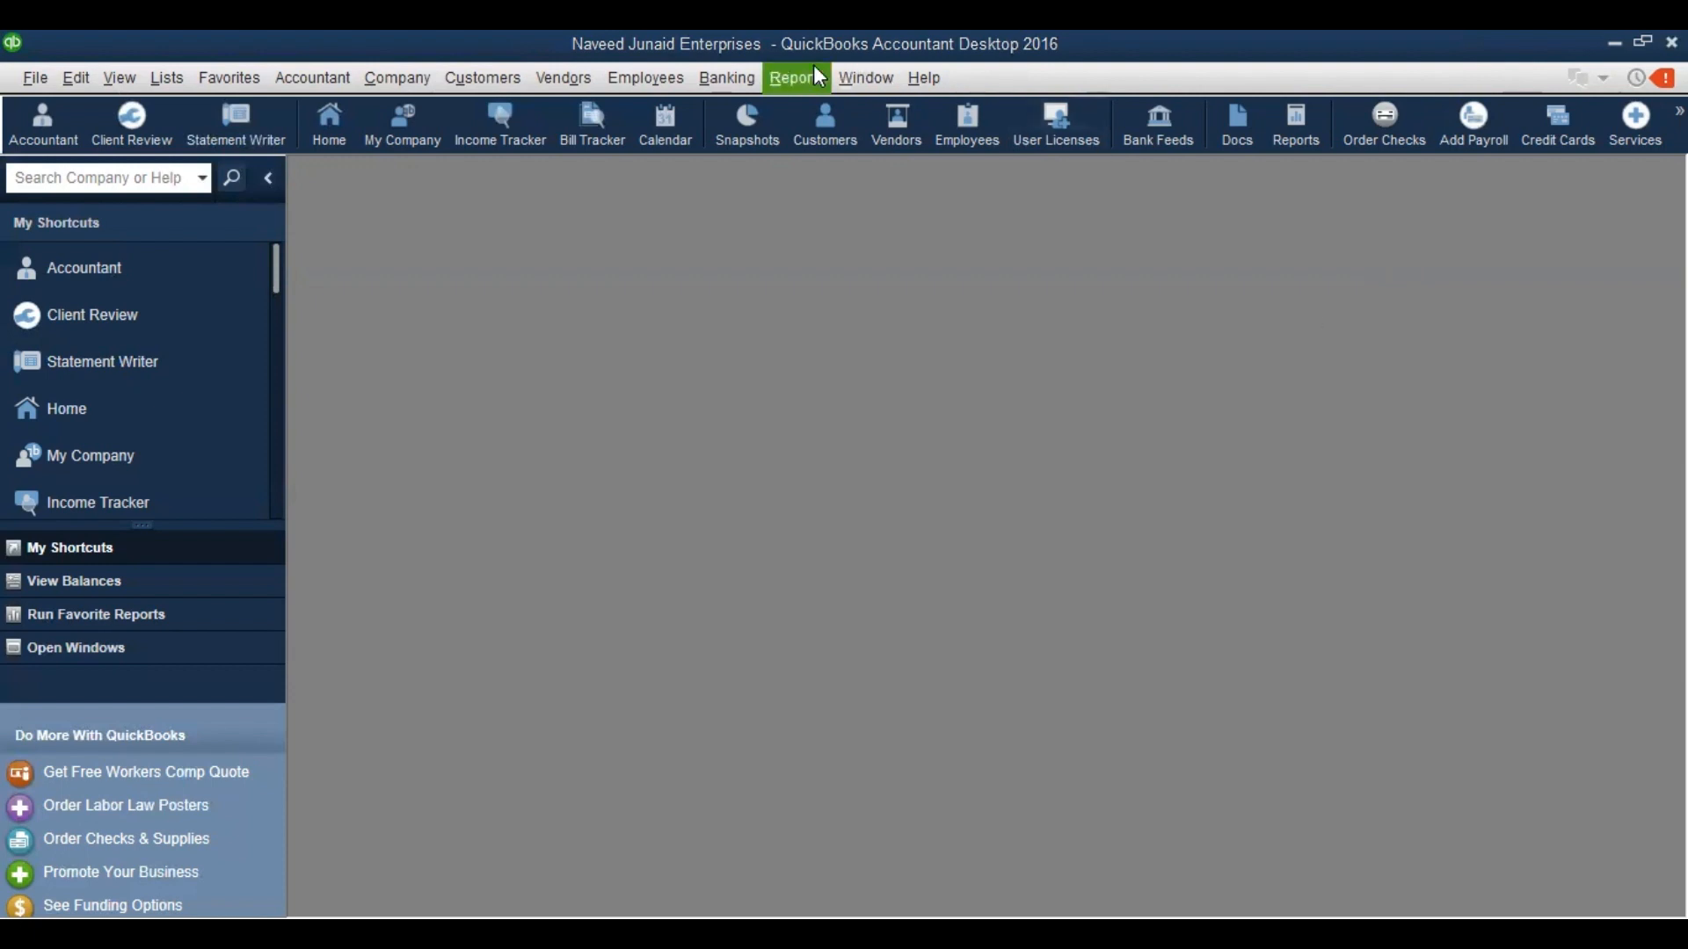
Reopen the Item List, maximize it, and start a new item
{"action": "left_click", "coordinate": [163, 75]}
{"action": "left_click", "coordinate": [198, 134]}
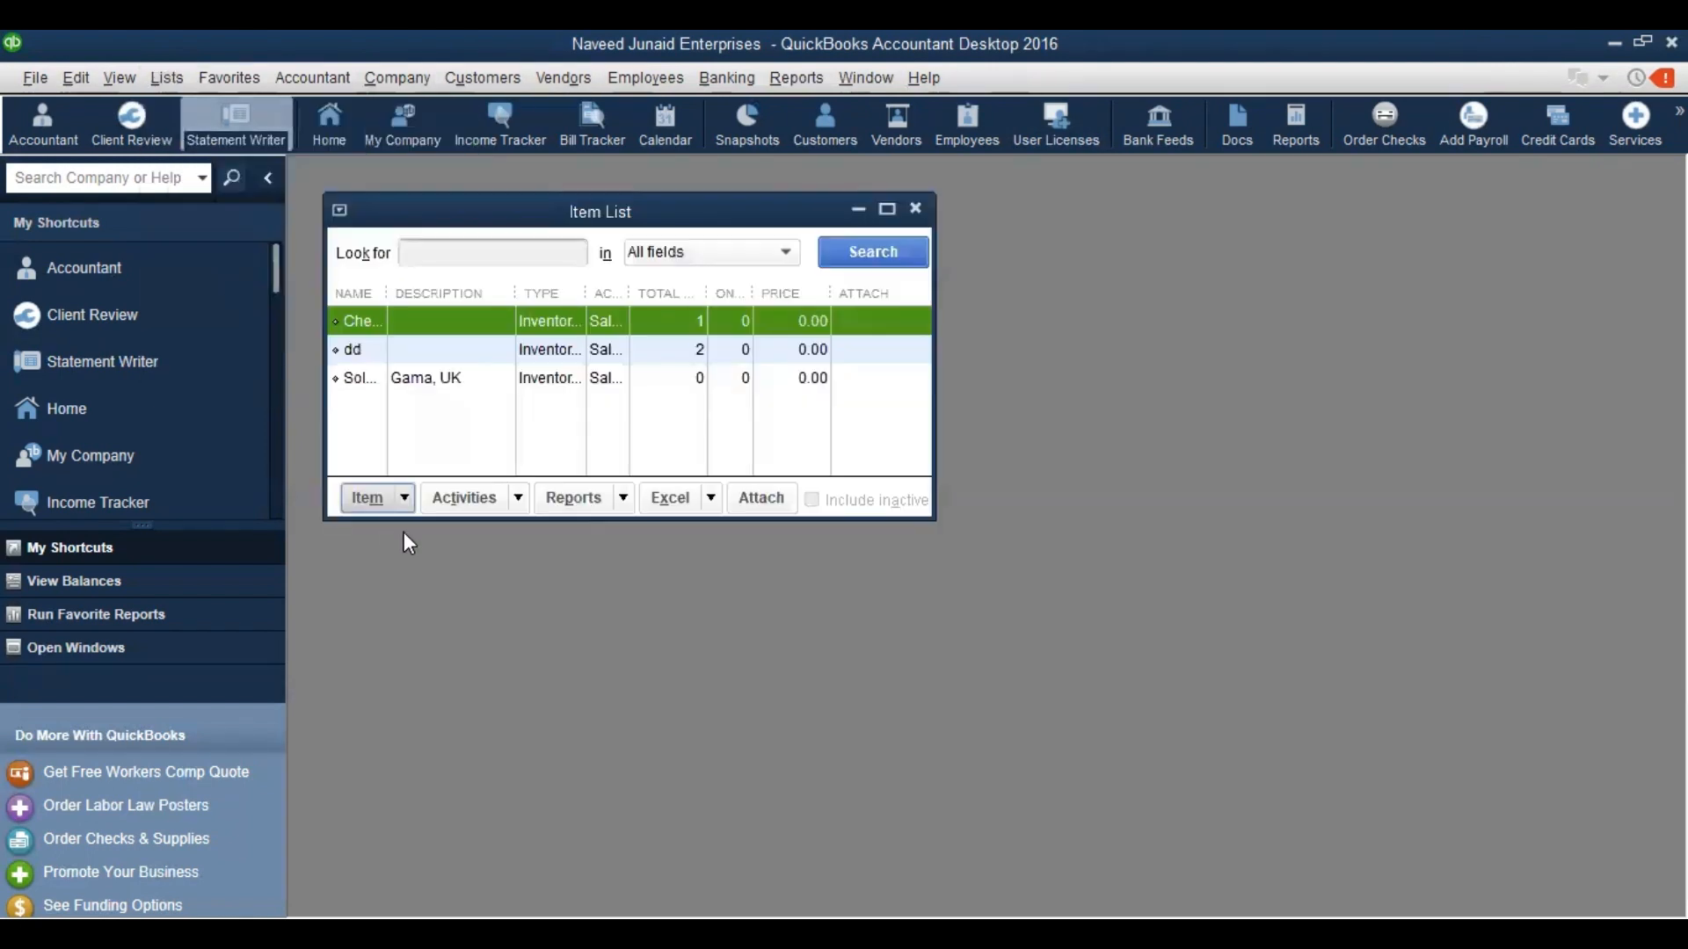
{"action": "left_click", "coordinate": [883, 207]}
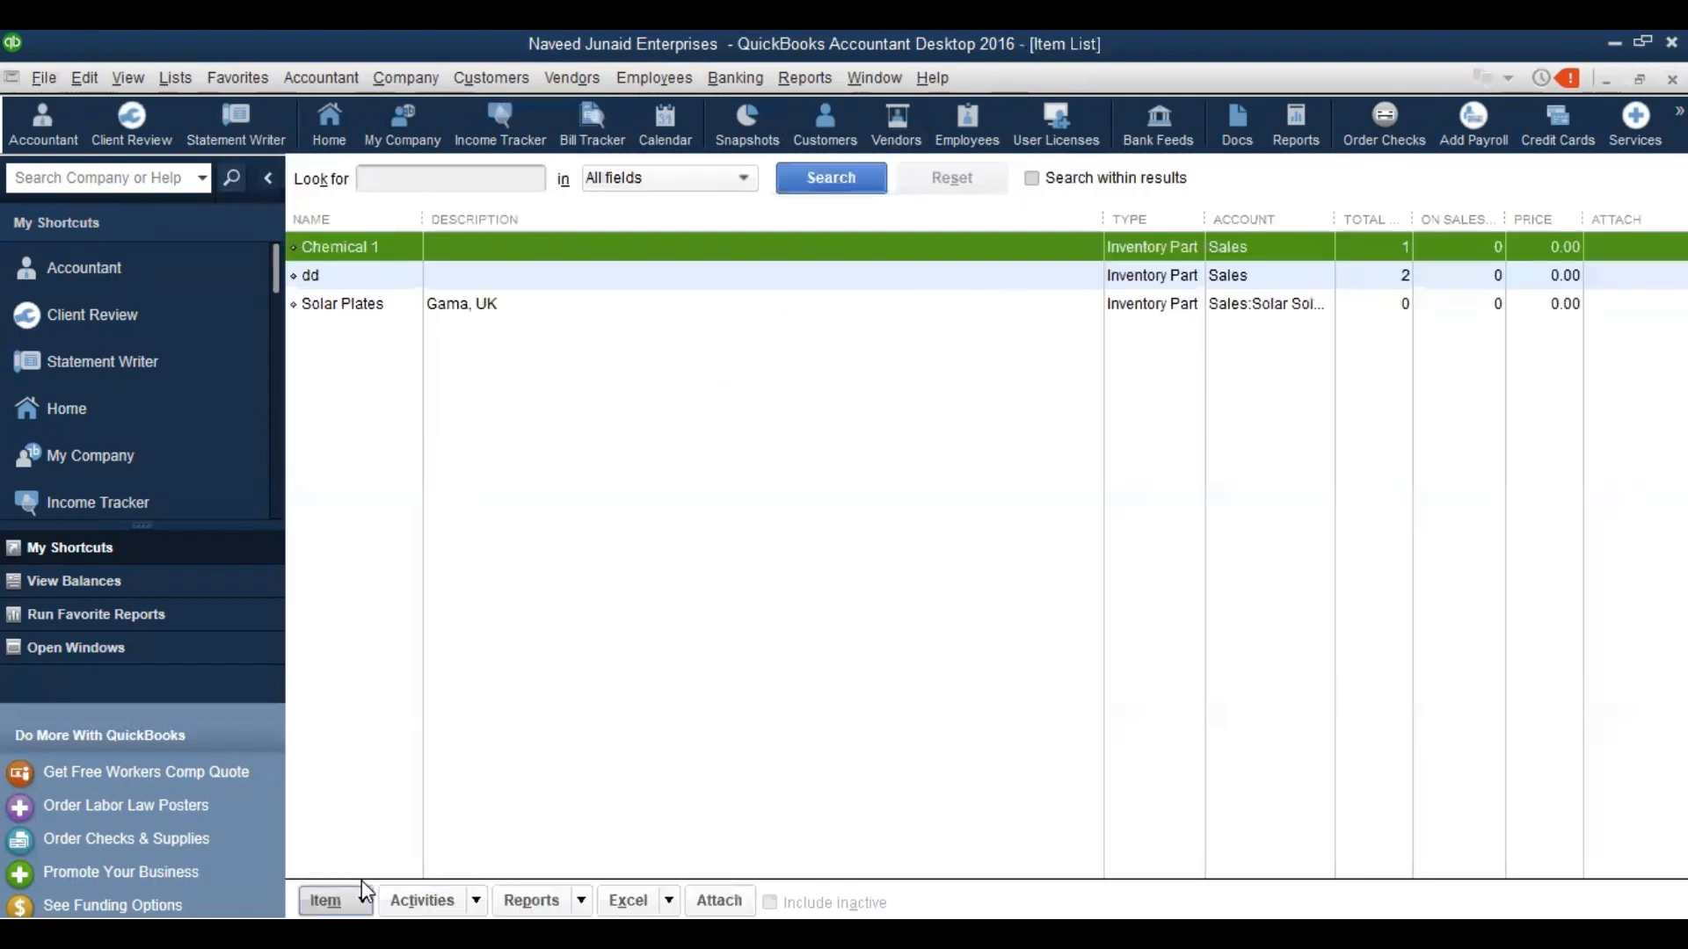
{"action": "left_click", "coordinate": [361, 881]}
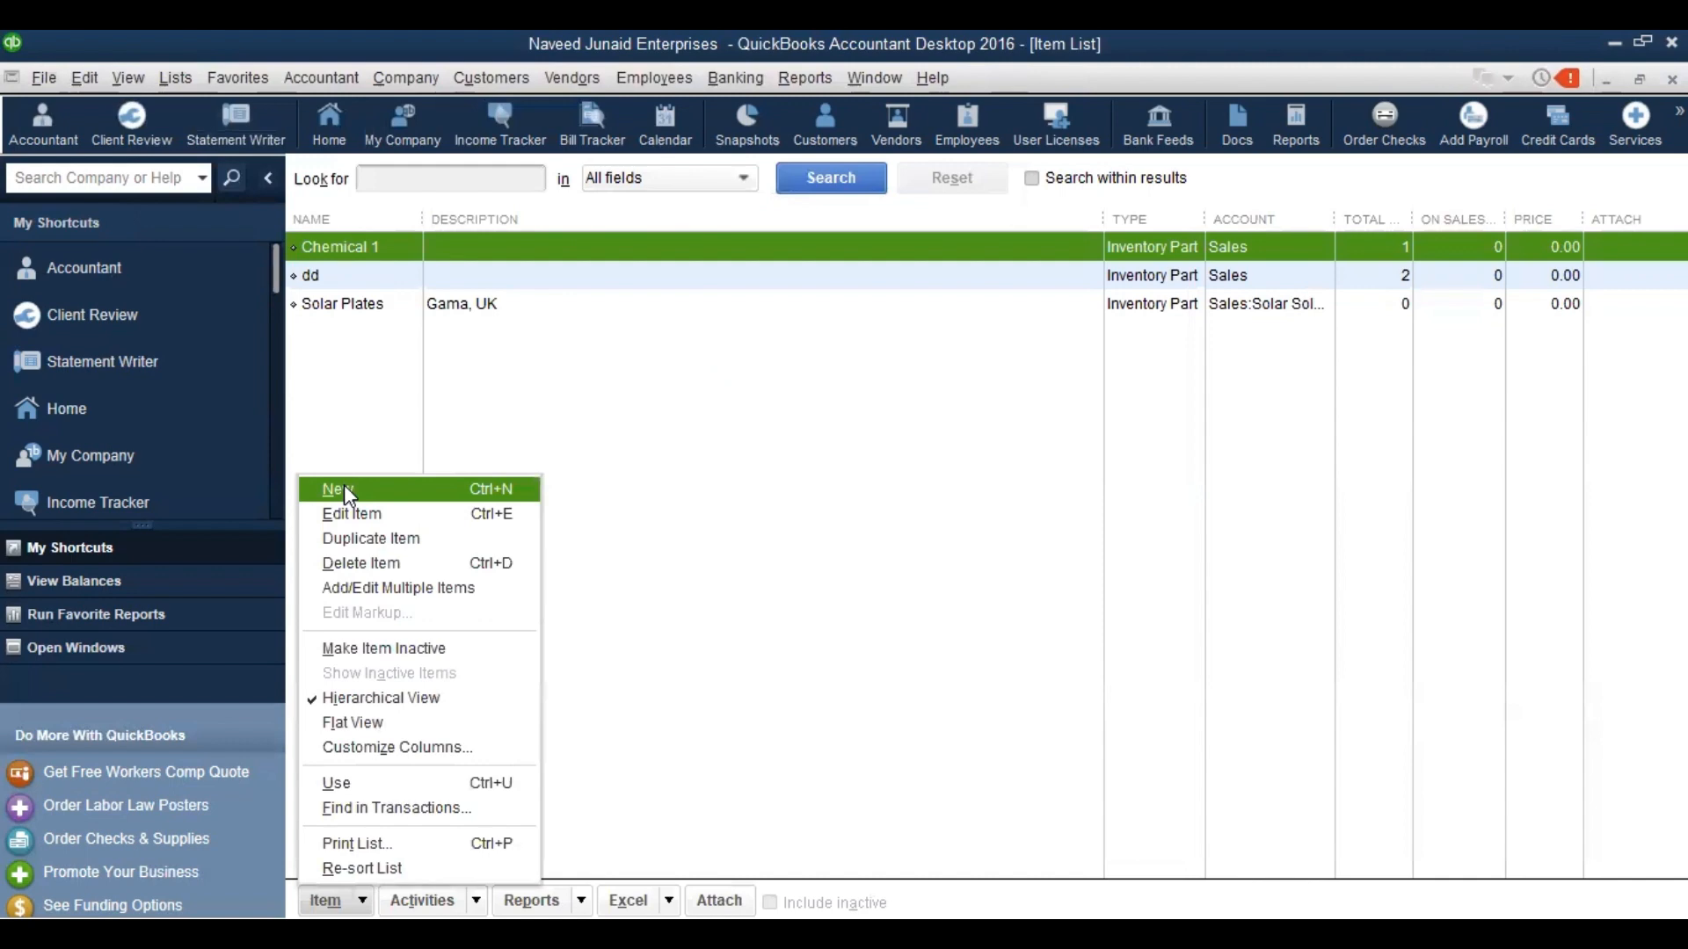
{"action": "left_click", "coordinate": [344, 485]}
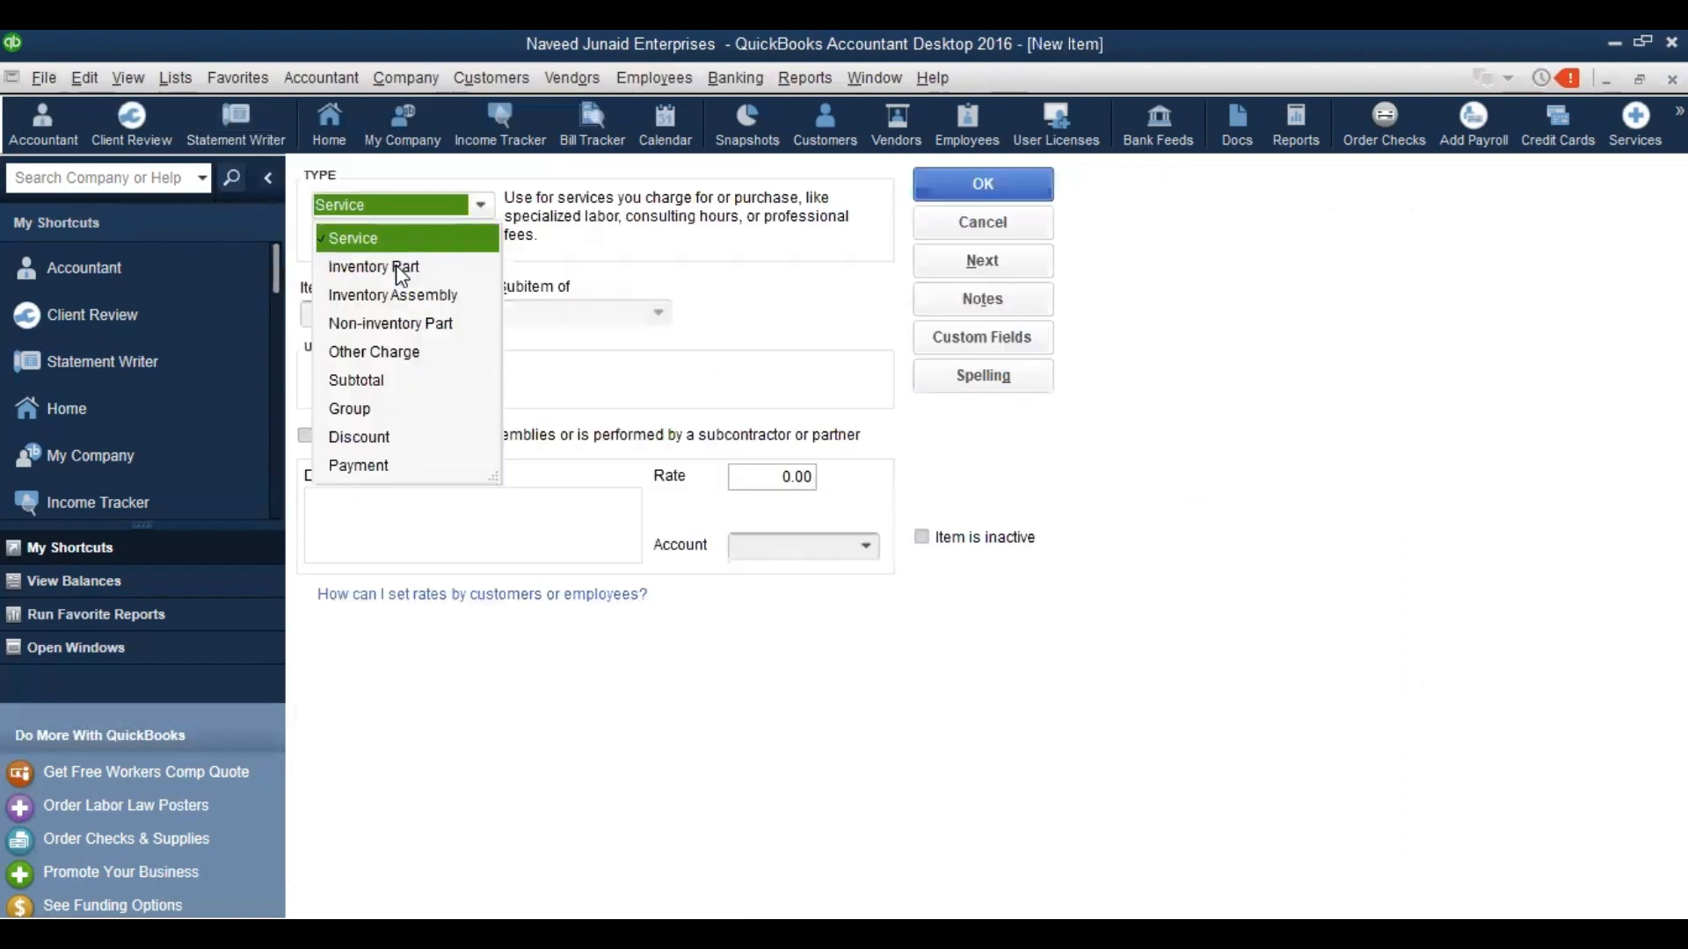
Make it an Inventory Part named Invertor 2.5 with purchase description 'Gama, UK'
{"action": "left_click", "coordinate": [401, 275]}
{"action": "left_click", "coordinate": [357, 311]}
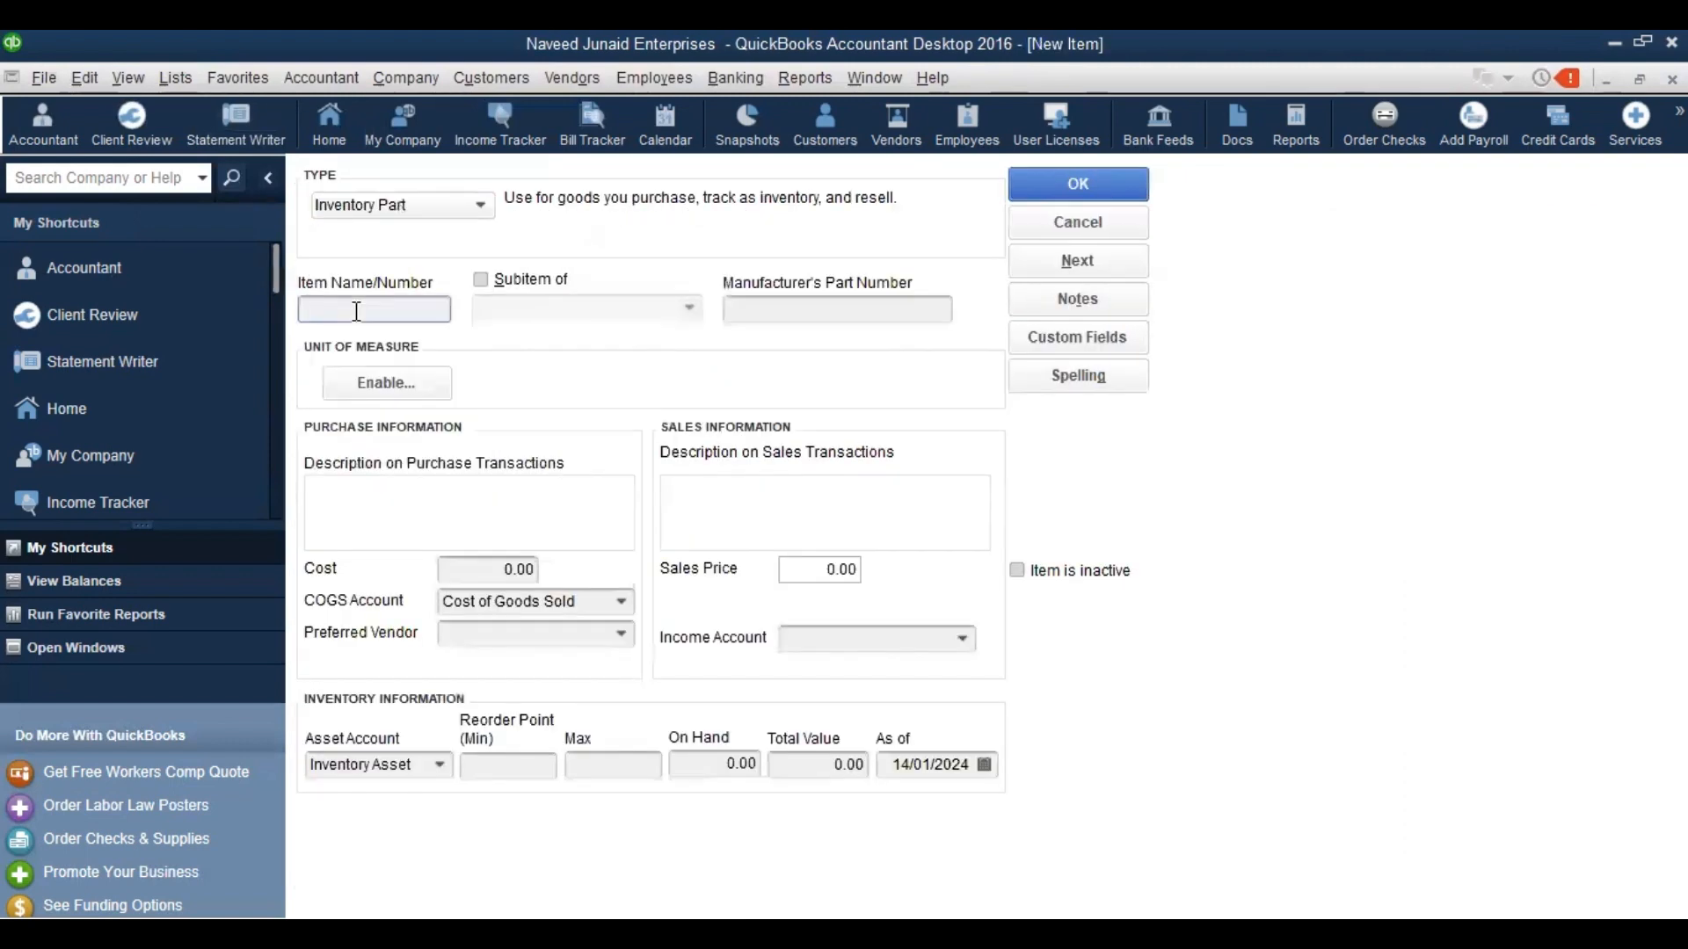
{"action": "type", "text": "Invertor 2.5"}
{"action": "left_click", "coordinate": [438, 531]}
{"action": "type", "text": "Gama"}
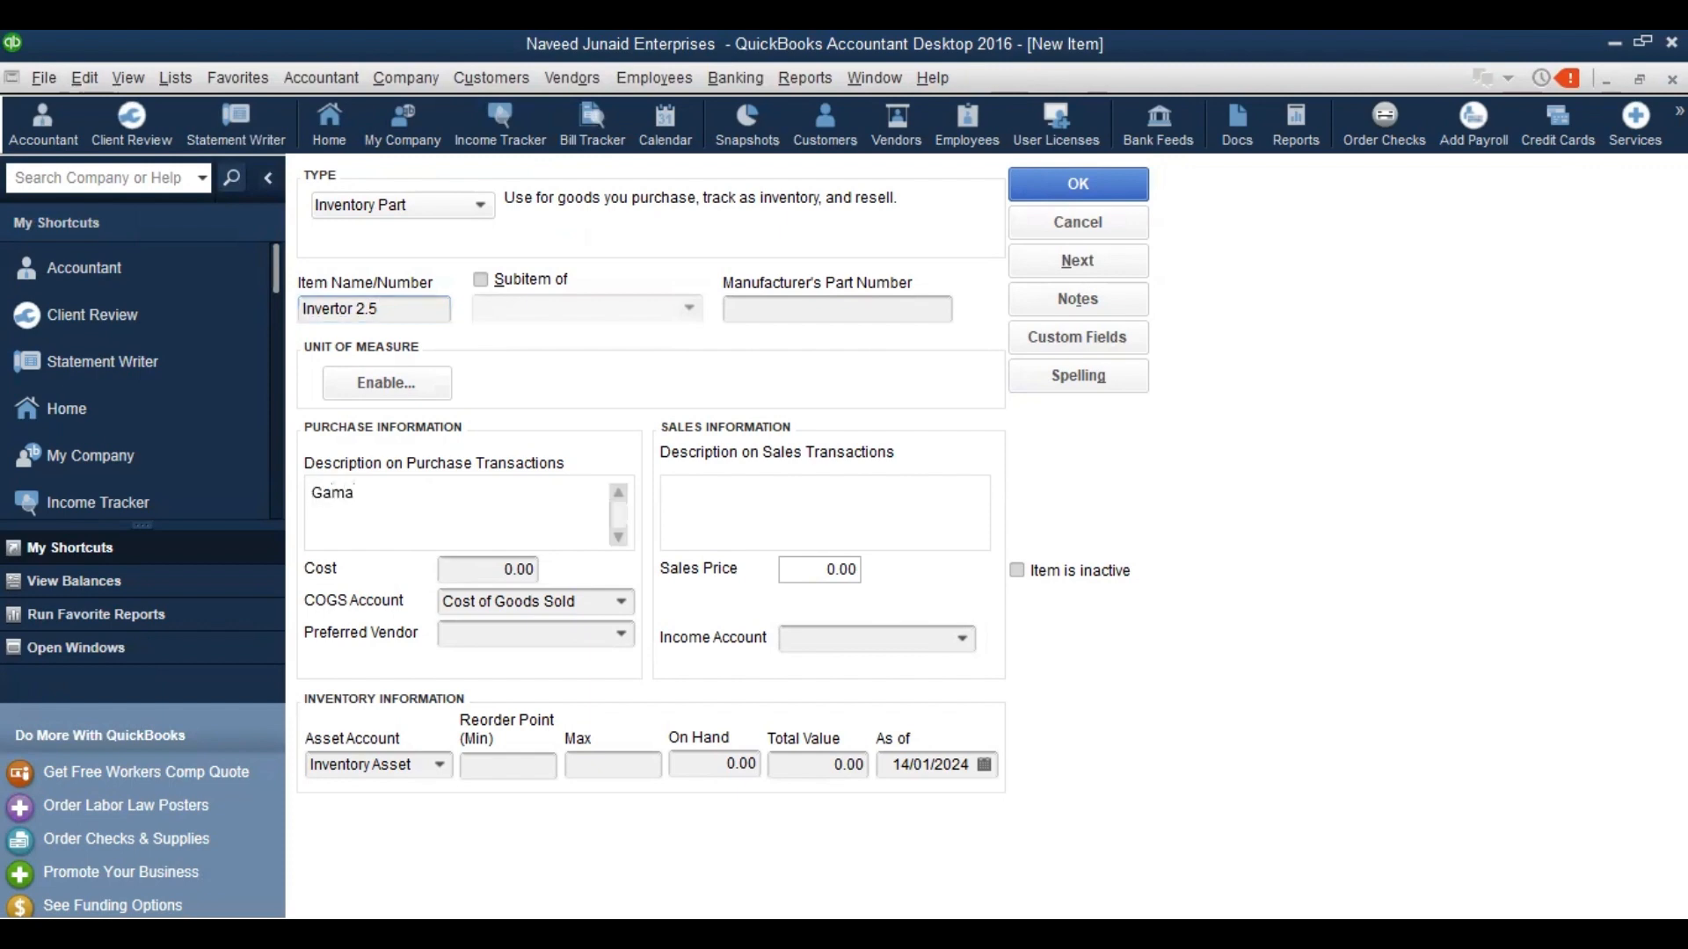
{"action": "type", "text": ", UK"}
{"action": "key", "text": "Tab"}
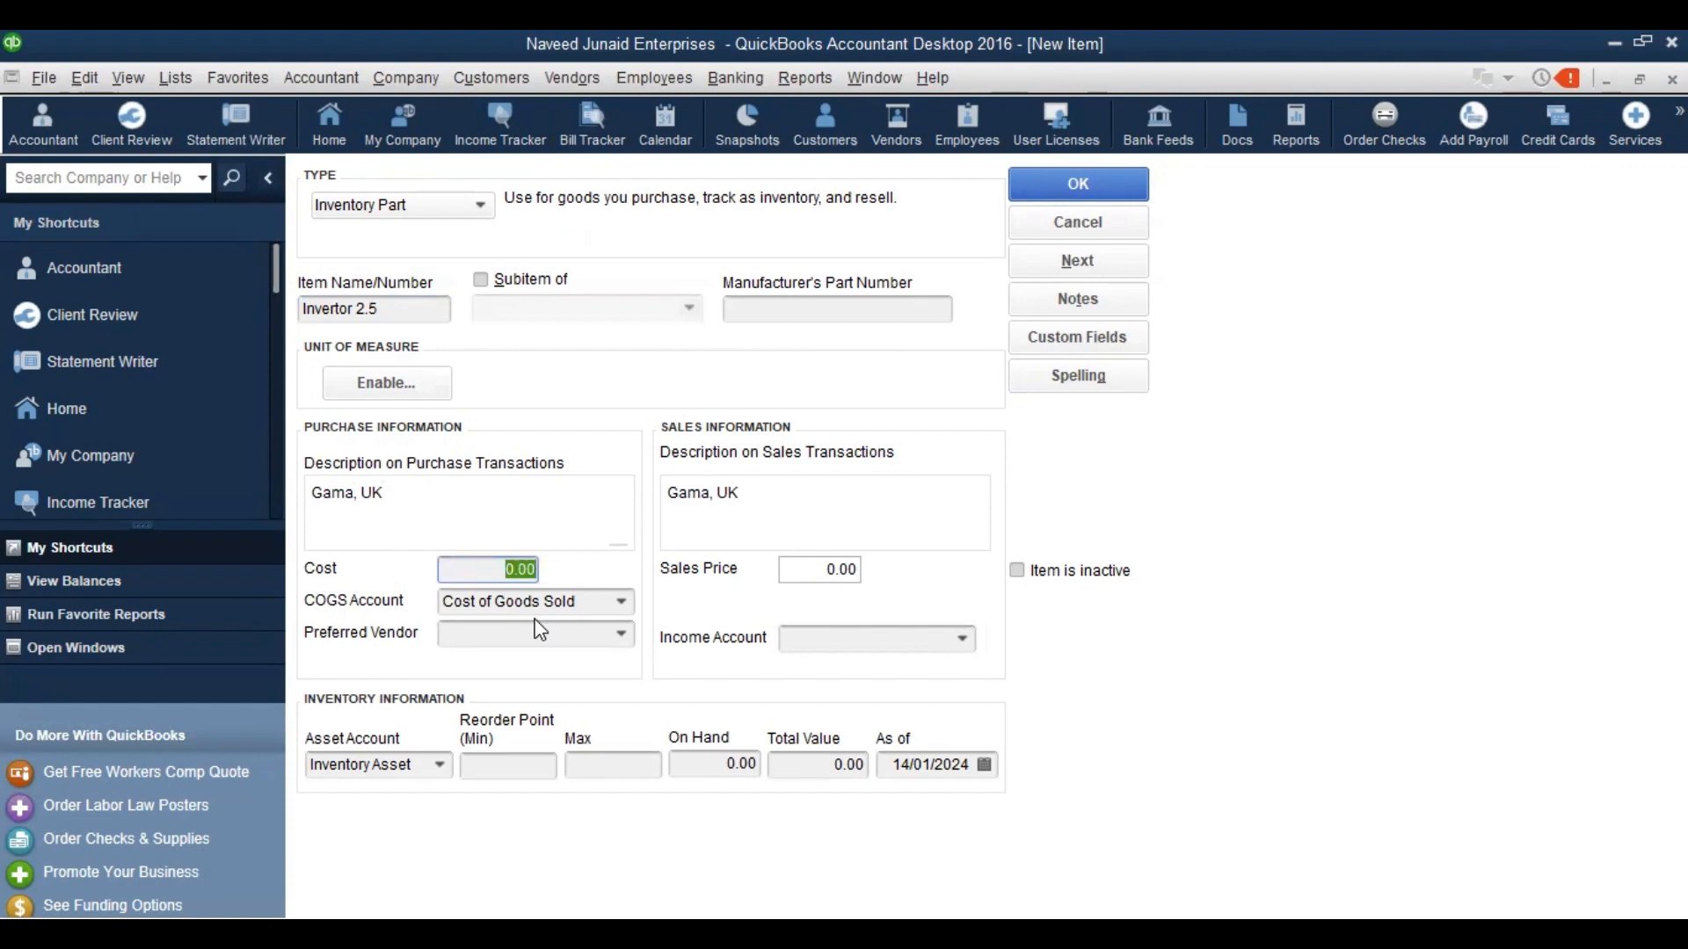
{"action": "left_click", "coordinate": [1187, 276]}
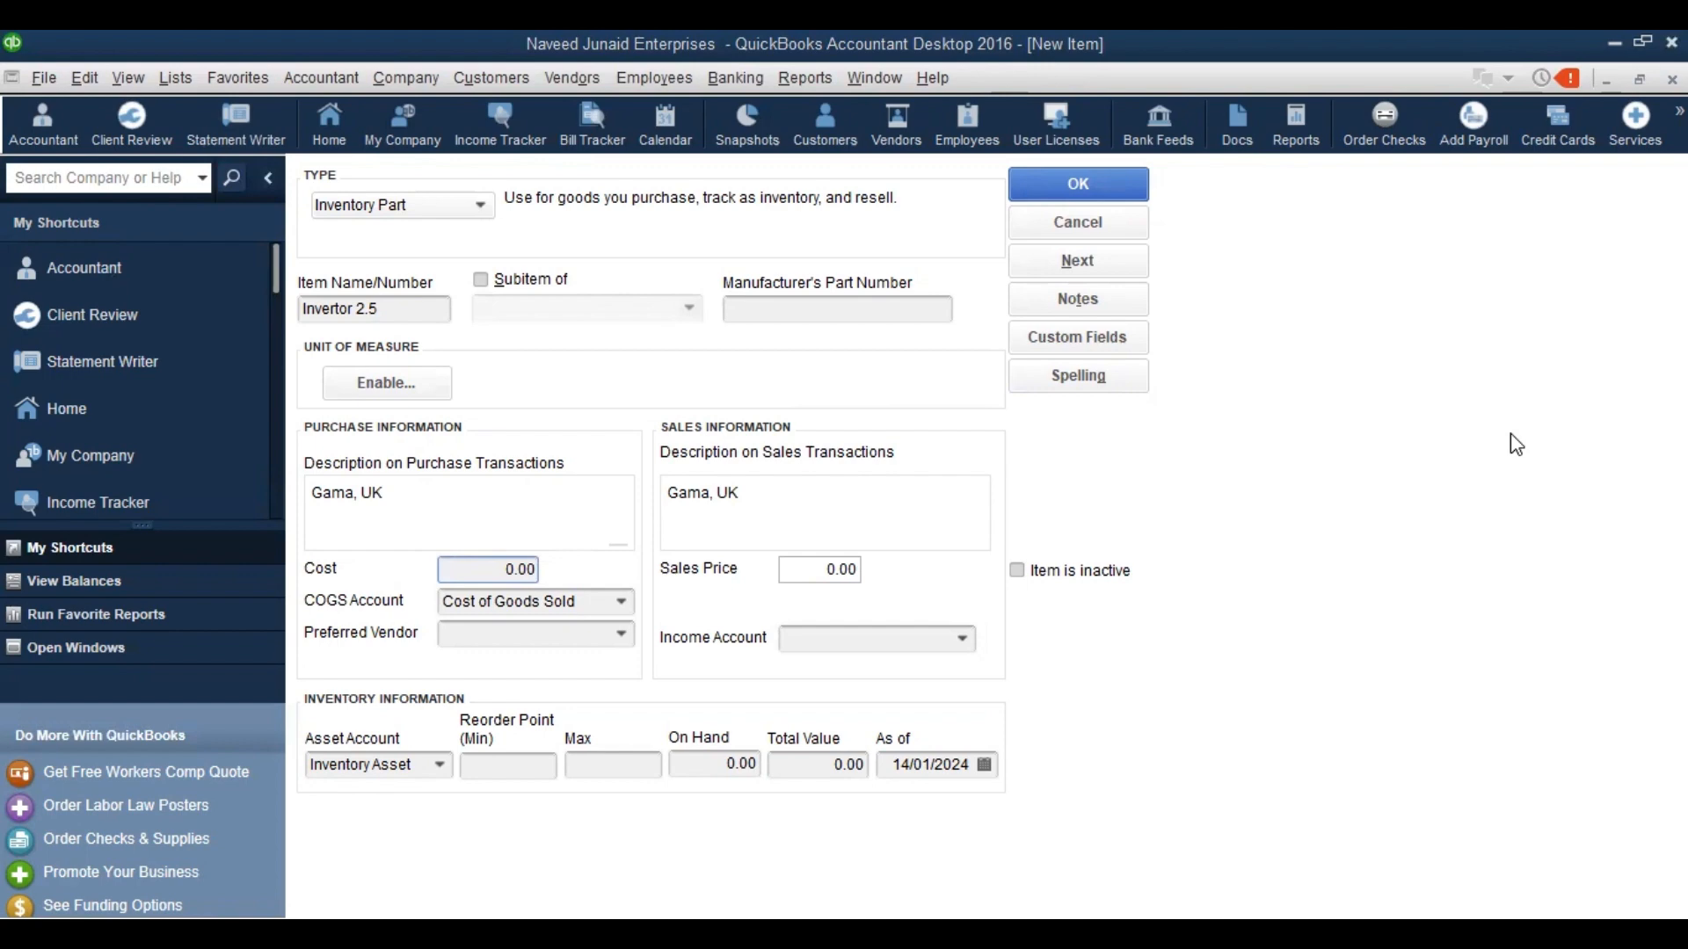
Keep Inventory Asset and enter 'Invertors' as the new COGS account name
{"action": "left_click", "coordinate": [439, 766]}
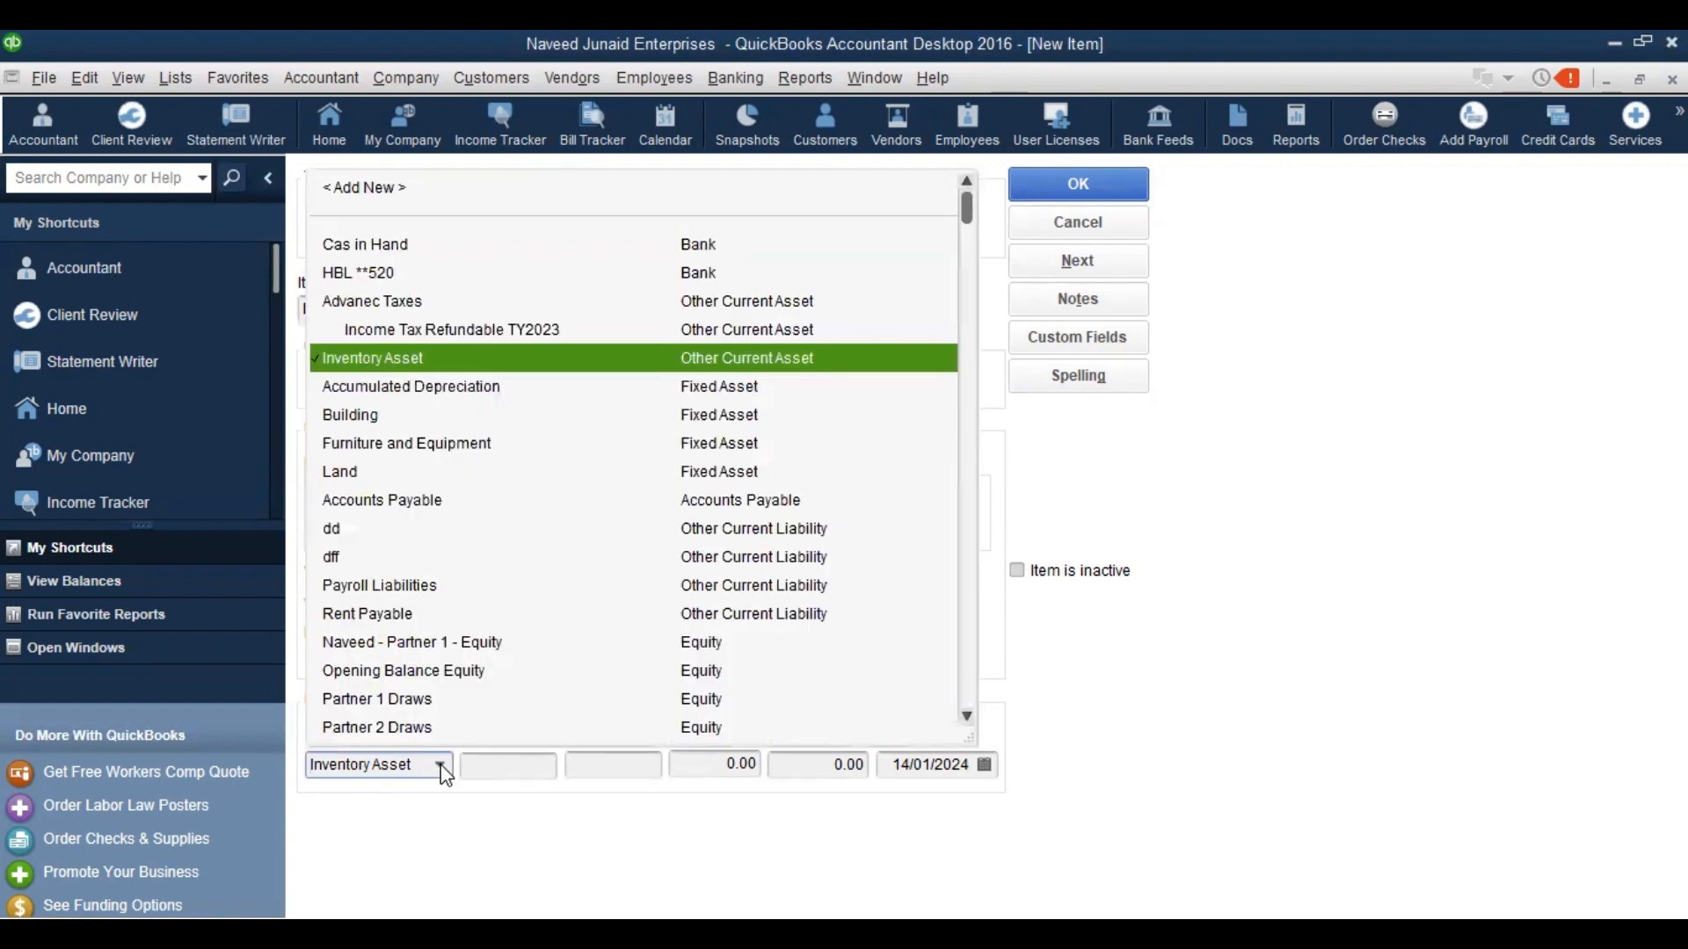
{"action": "left_click", "coordinate": [439, 766]}
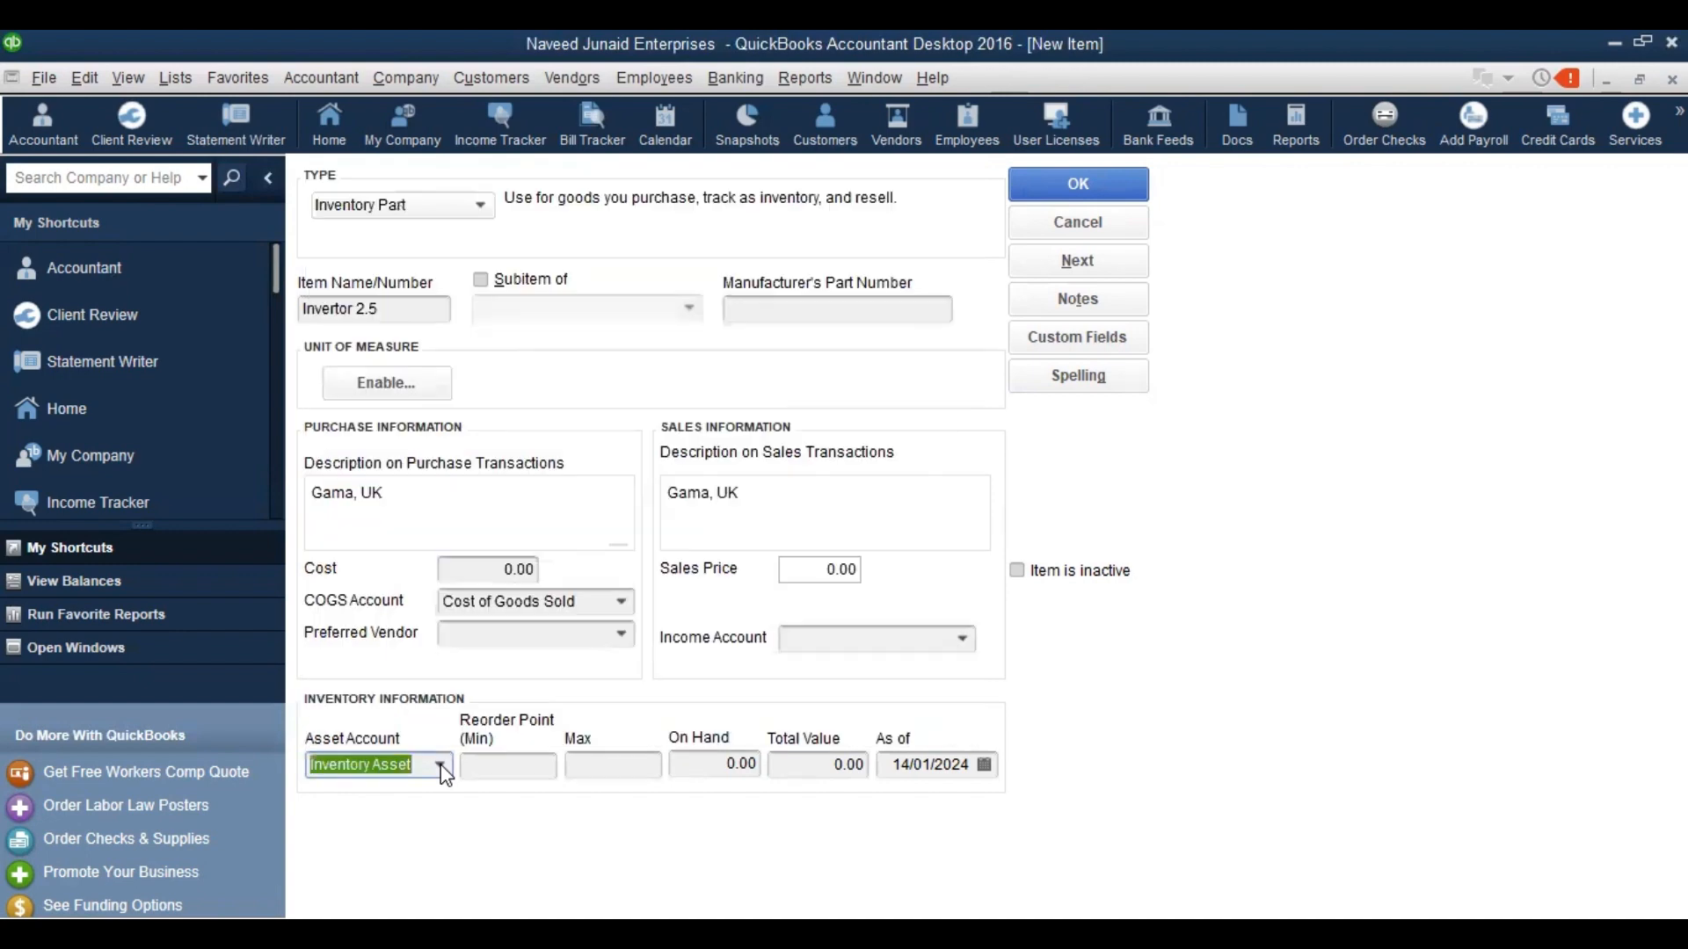
{"action": "left_click", "coordinate": [622, 605]}
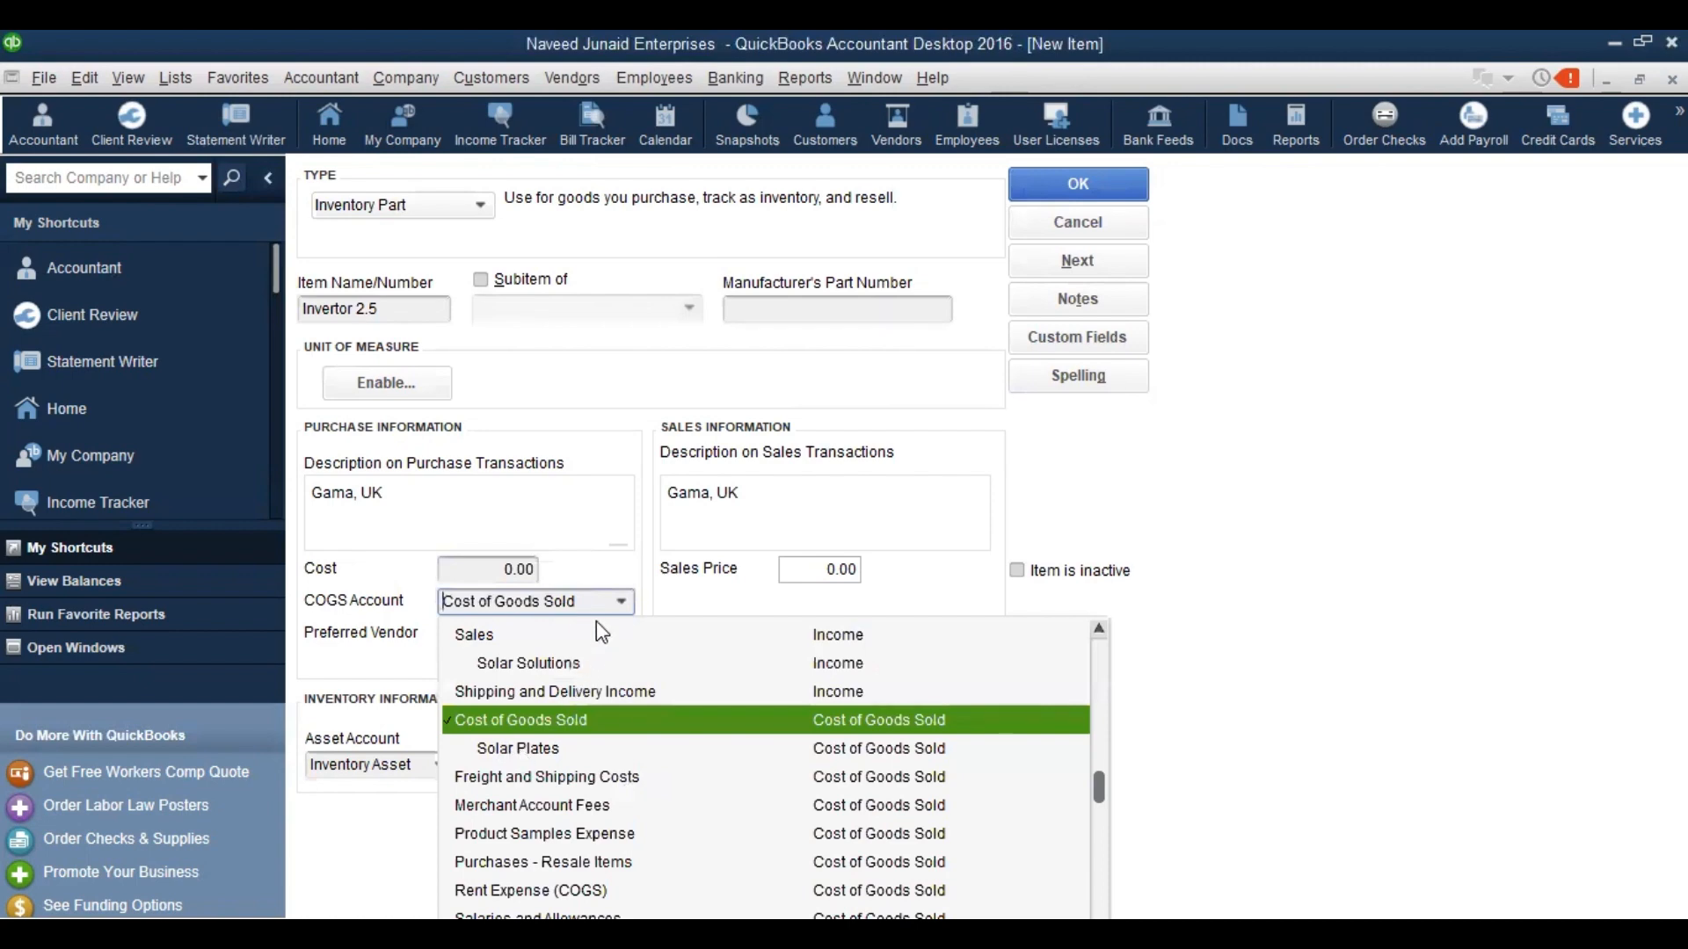
{"action": "left_click_drag", "start_coordinate": [588, 603], "coordinate": [433, 615]}
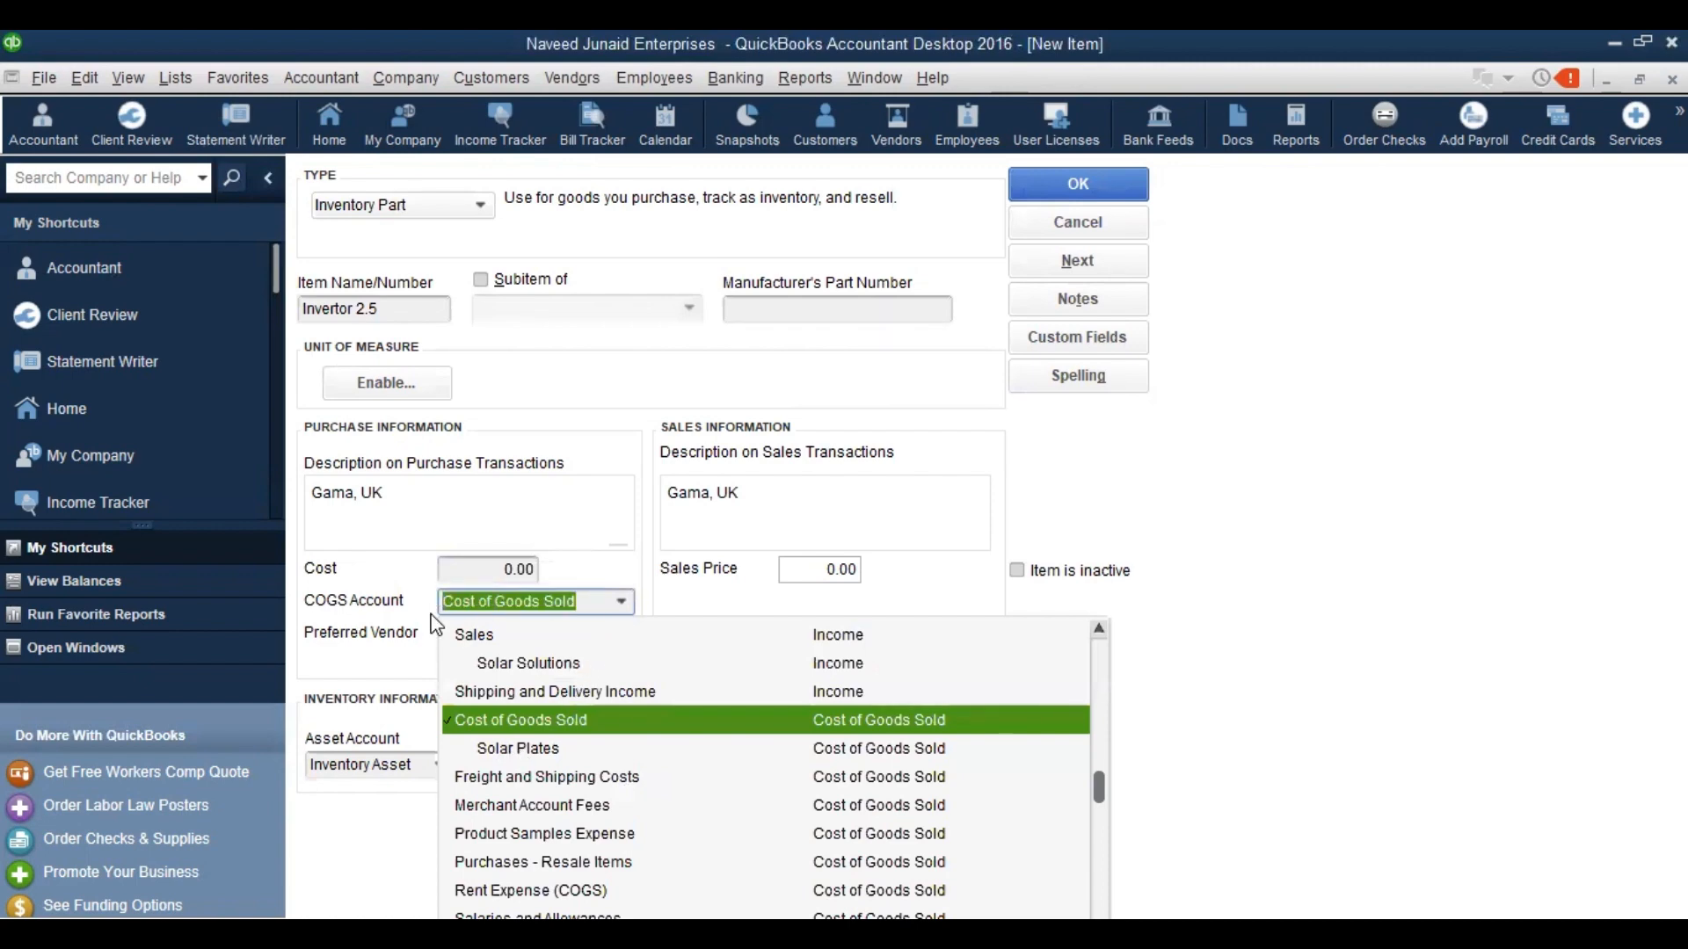
{"action": "type", "text": "Inve"}
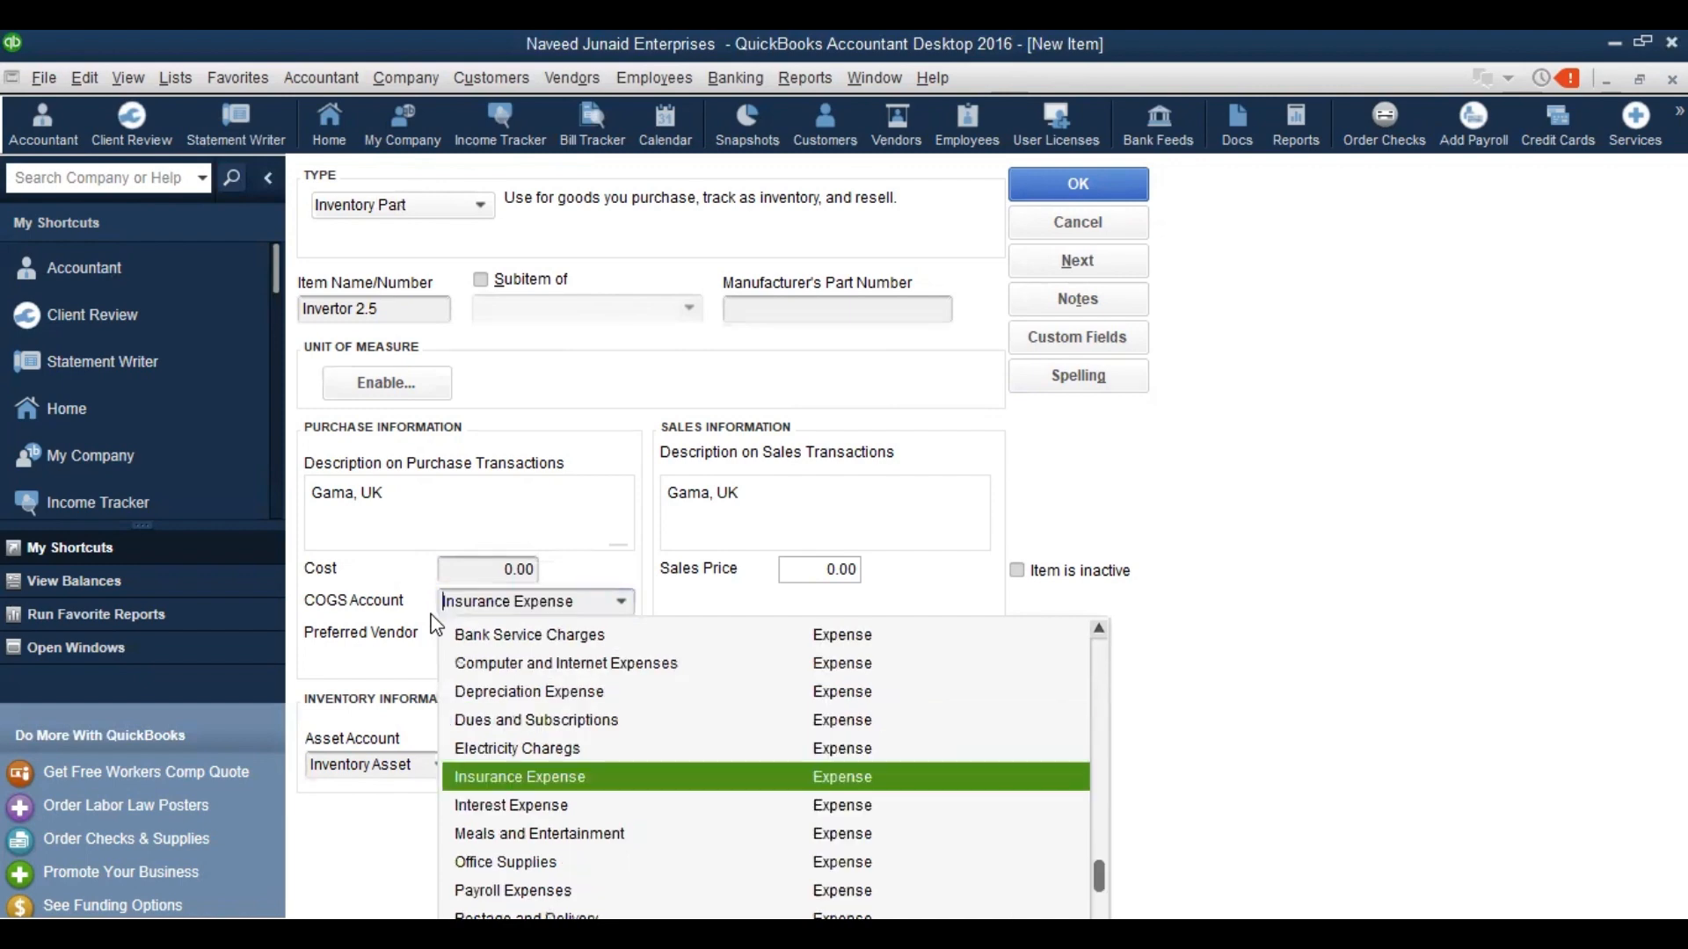
{"action": "type", "text": "rtor"}
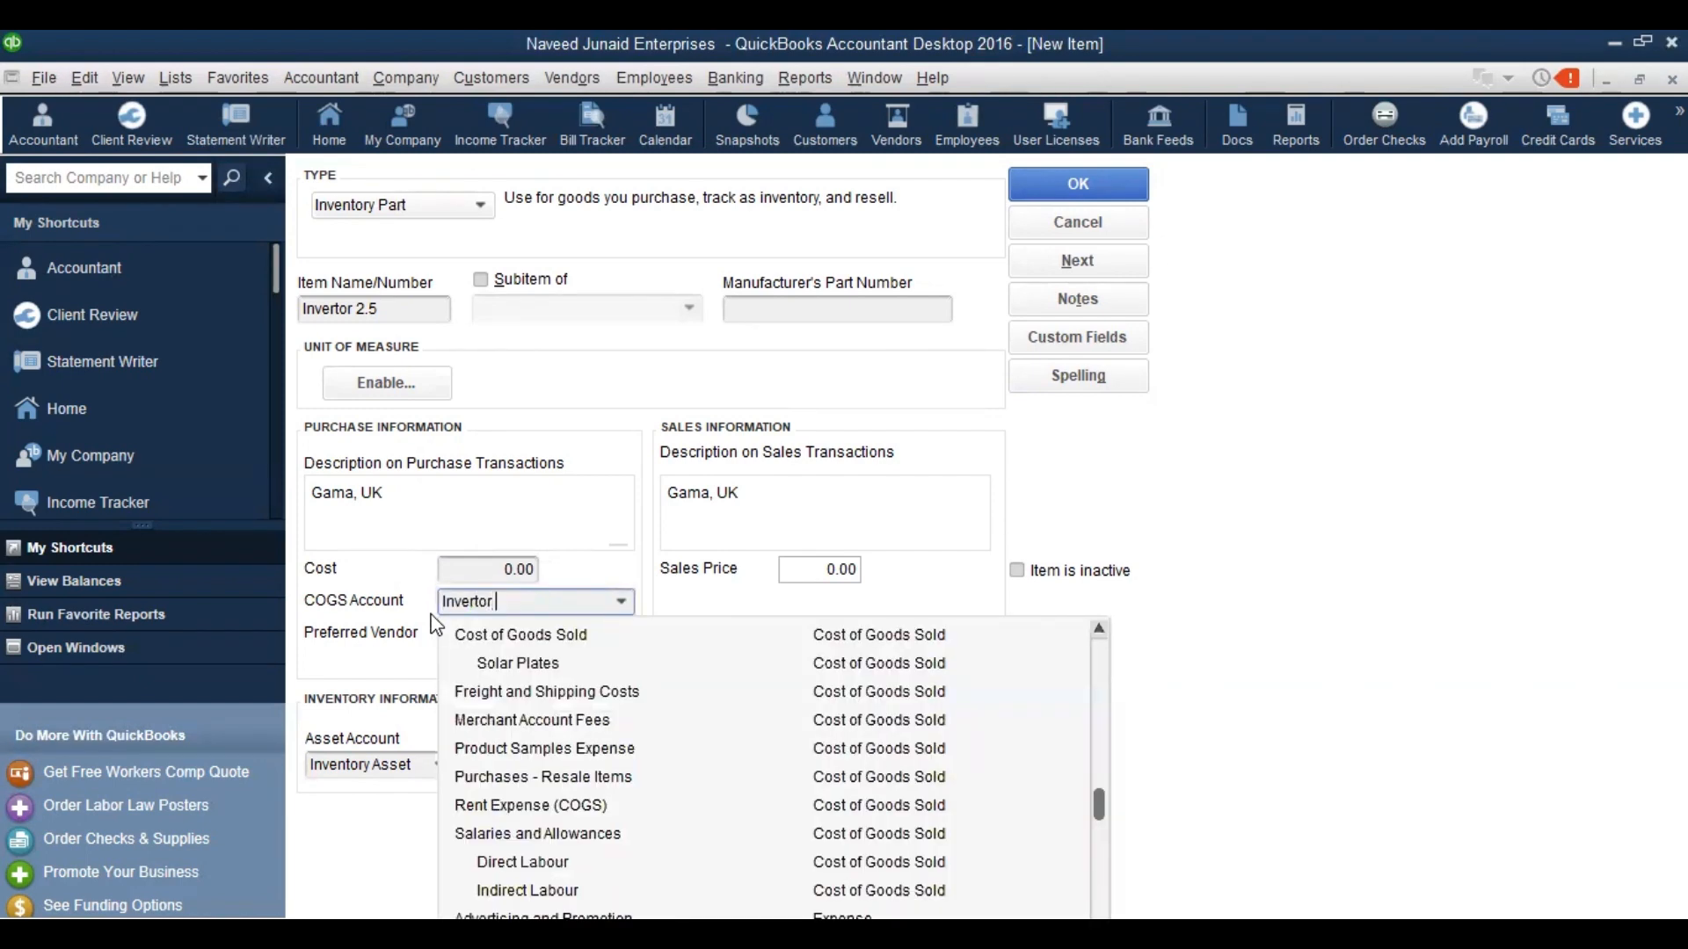
{"action": "type", "text": "s"}
{"action": "key", "text": "Tab"}
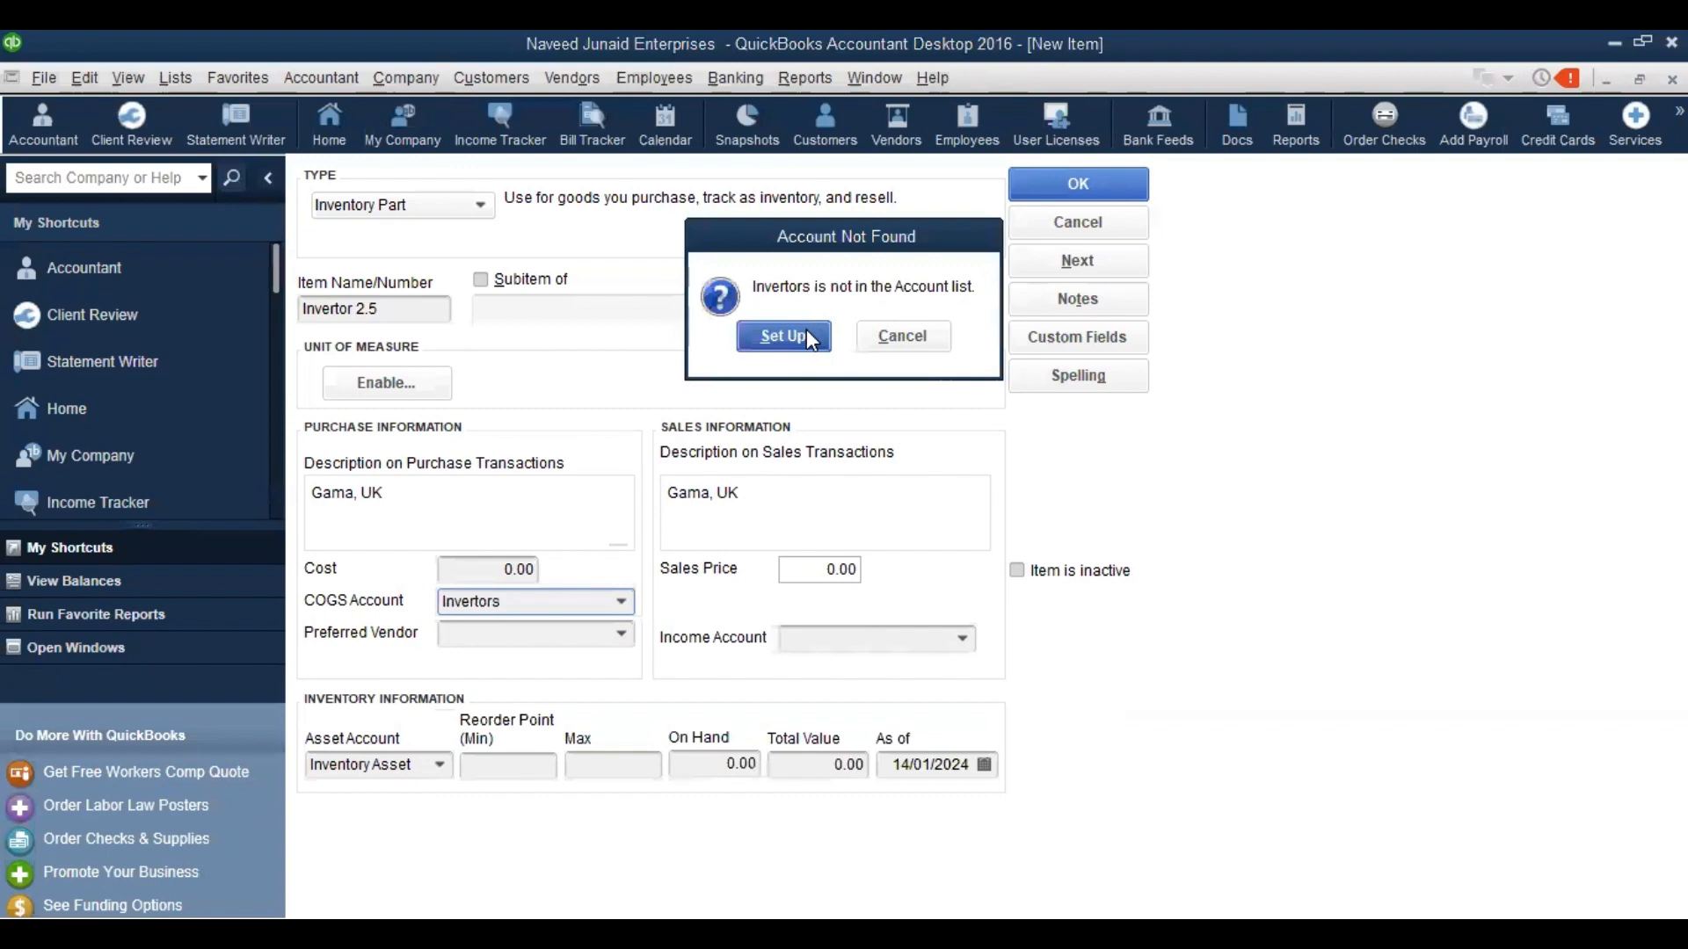
Set up Invertors as a subaccount of Cost of Goods Sold and save it
{"action": "left_click", "coordinate": [809, 337]}
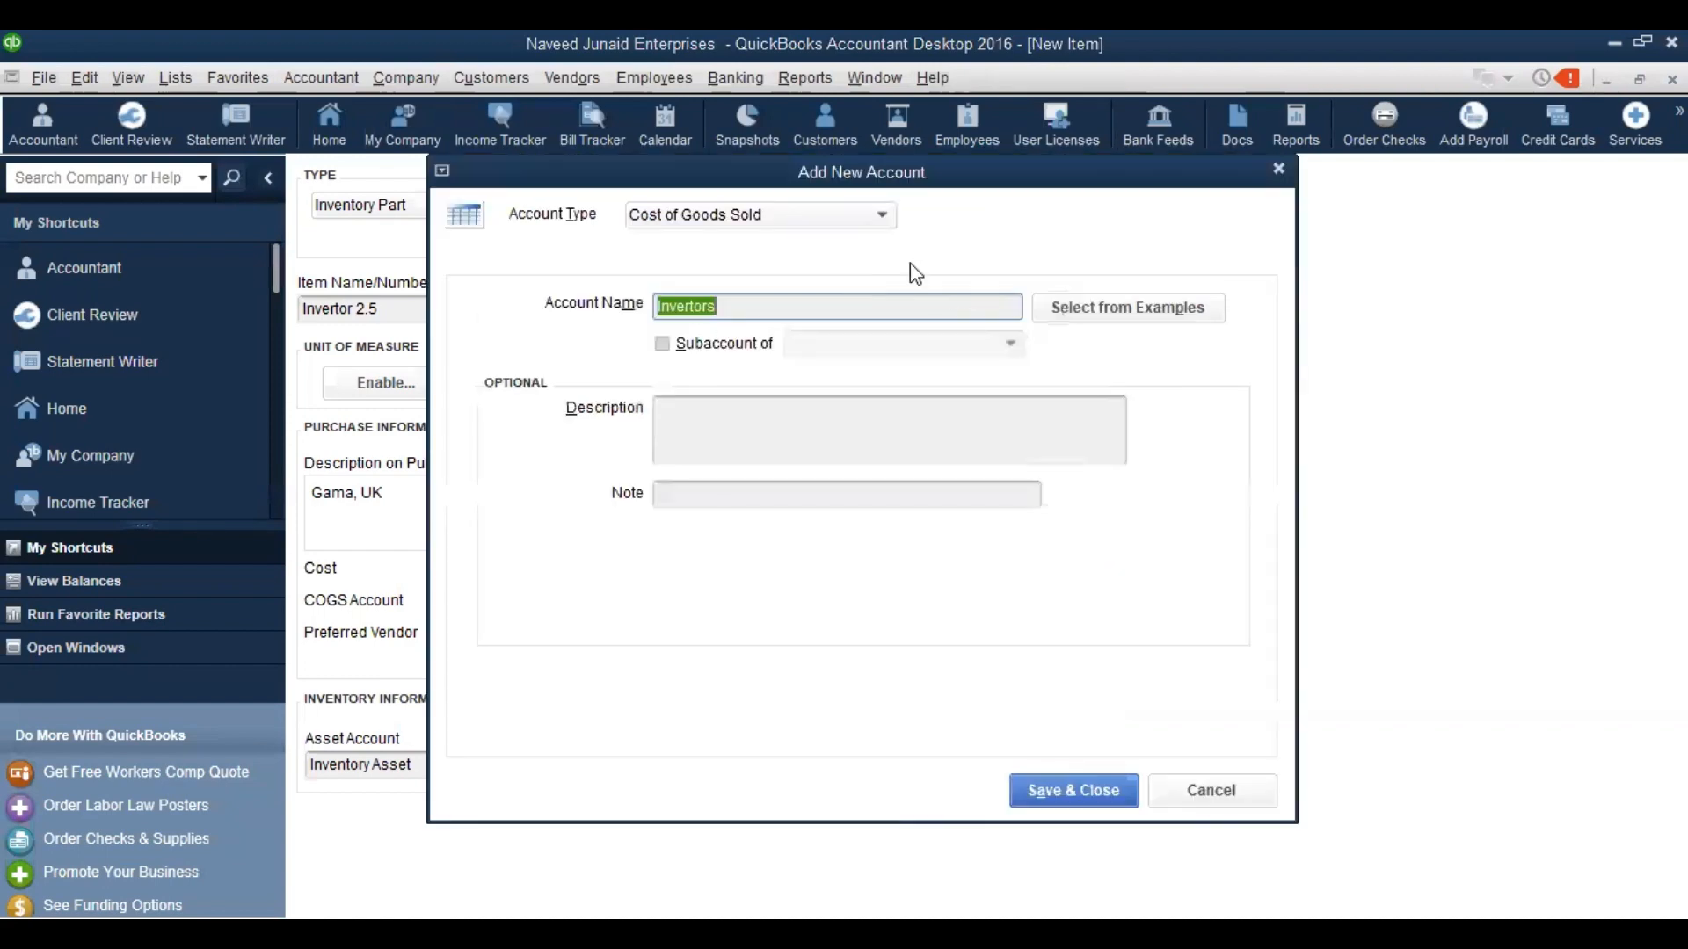
{"action": "left_click", "coordinate": [694, 348]}
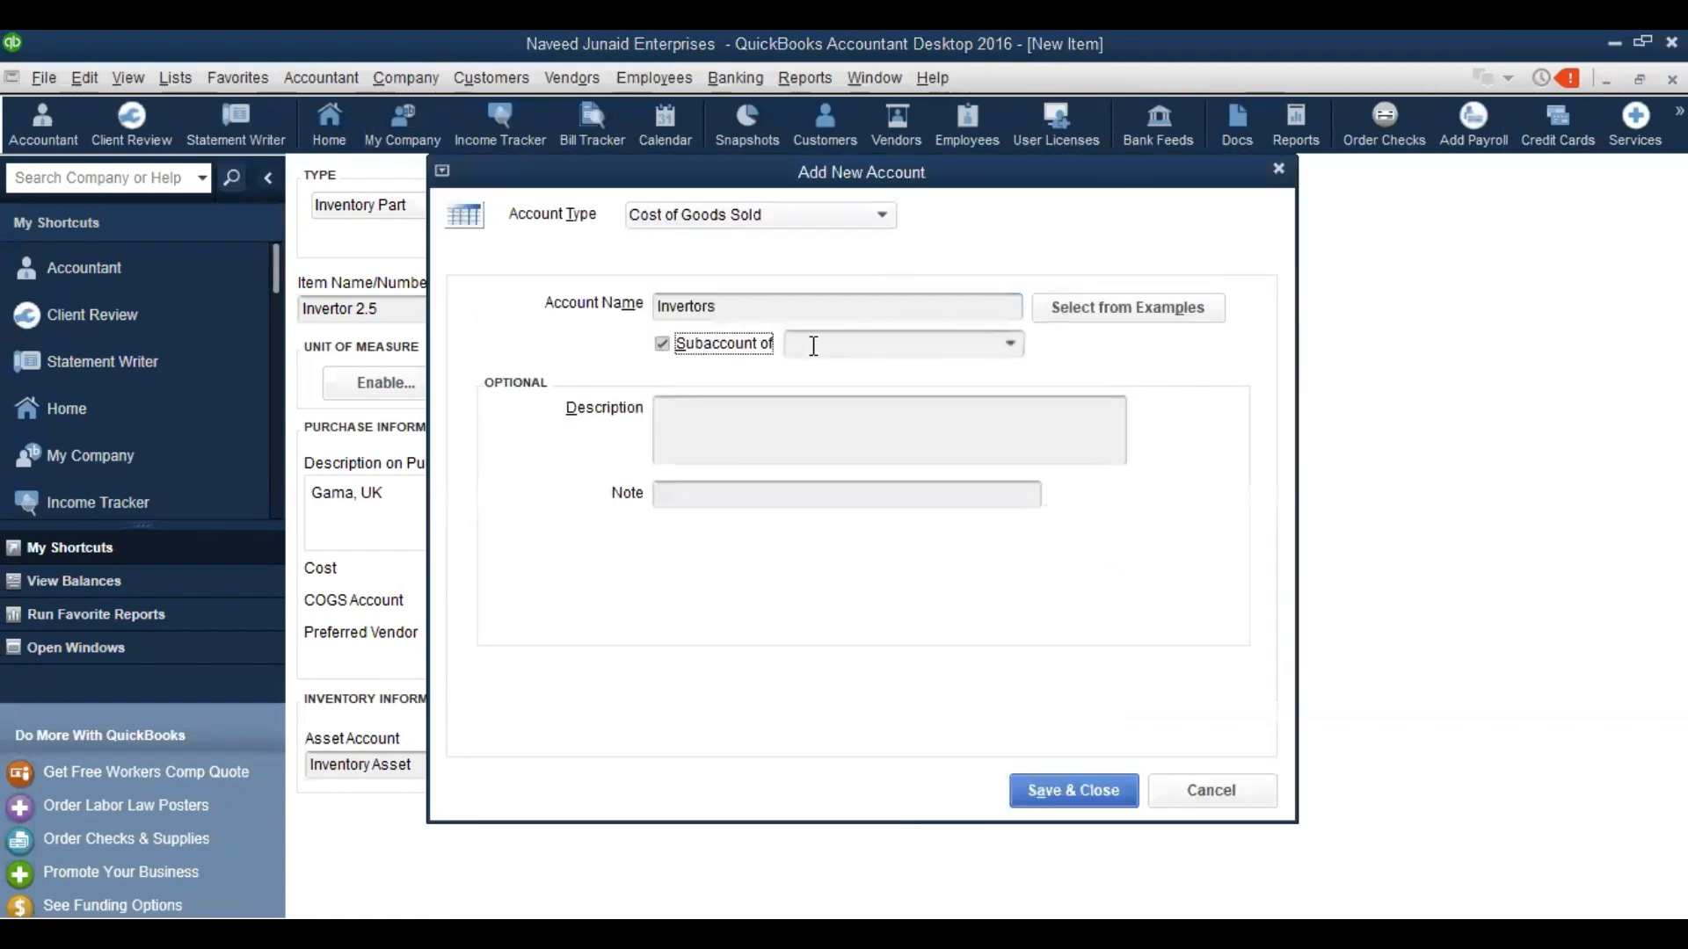
{"action": "left_click", "coordinate": [1010, 345]}
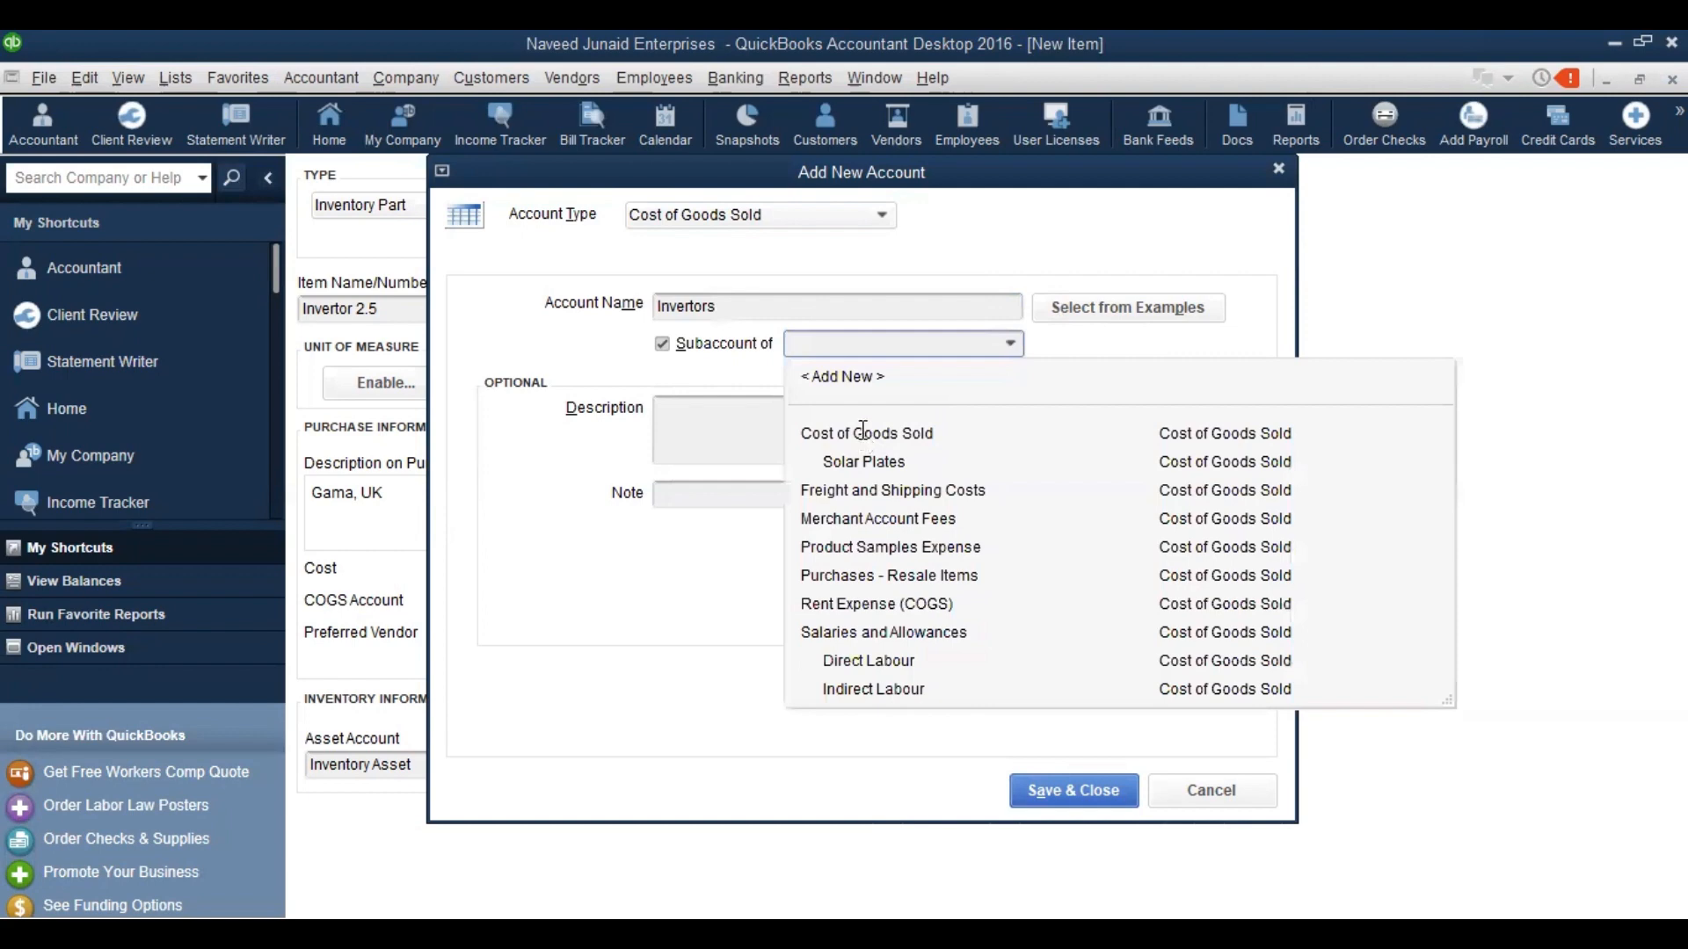
{"action": "left_click", "coordinate": [866, 434]}
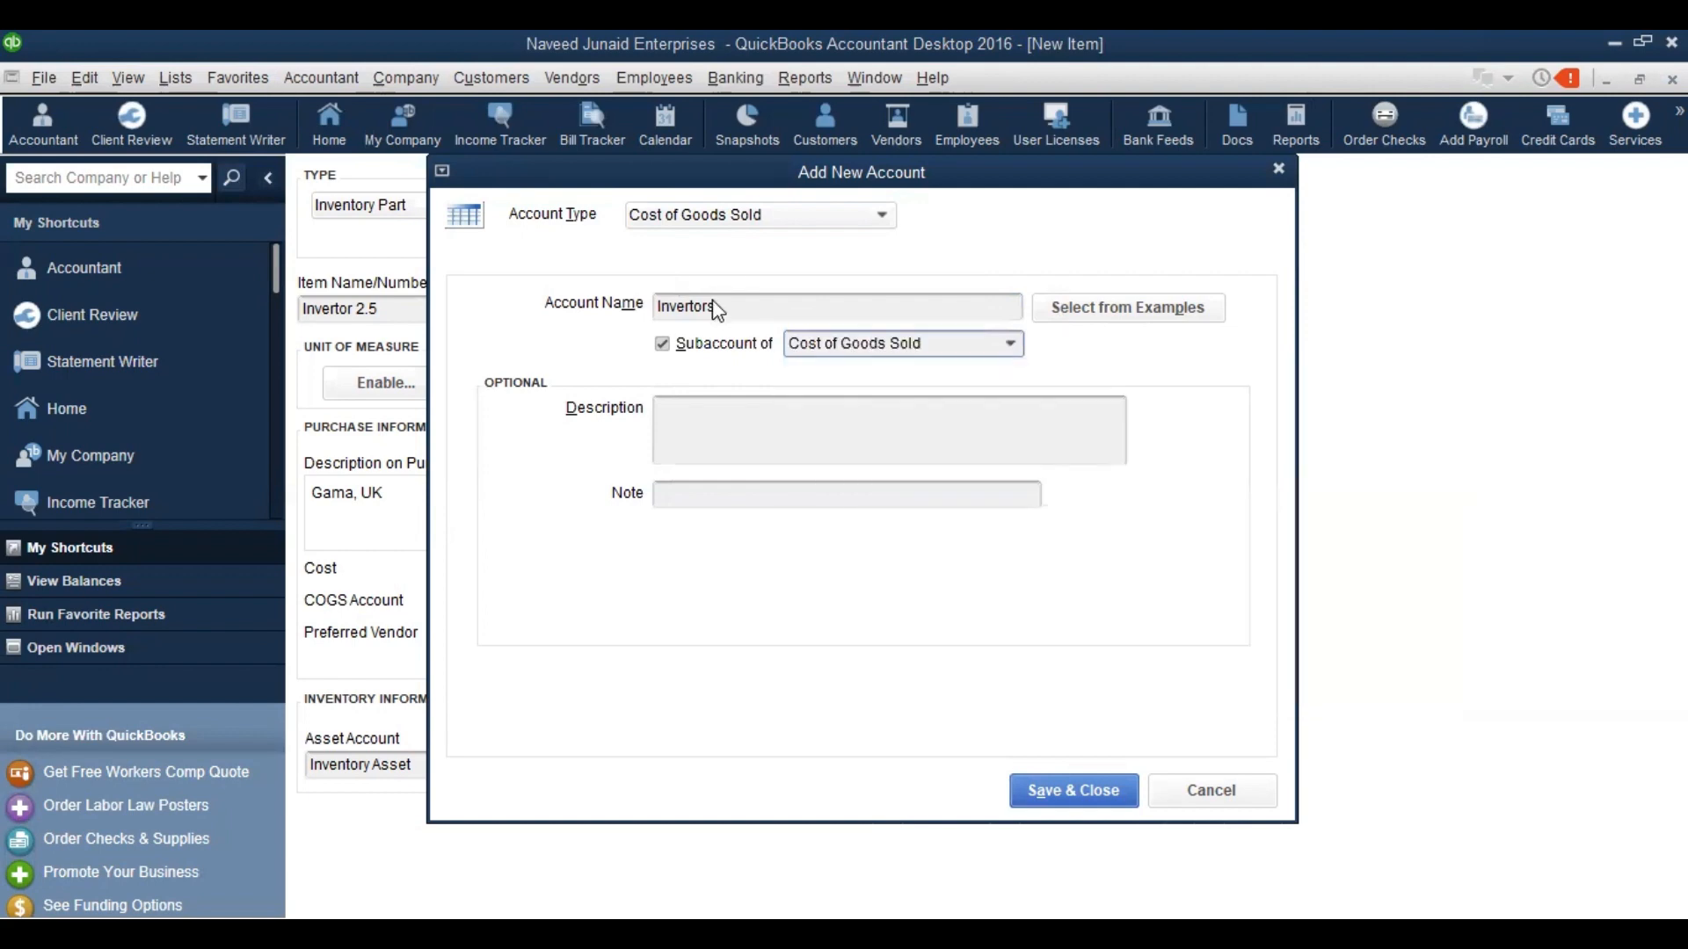
{"action": "left_click", "coordinate": [1037, 795]}
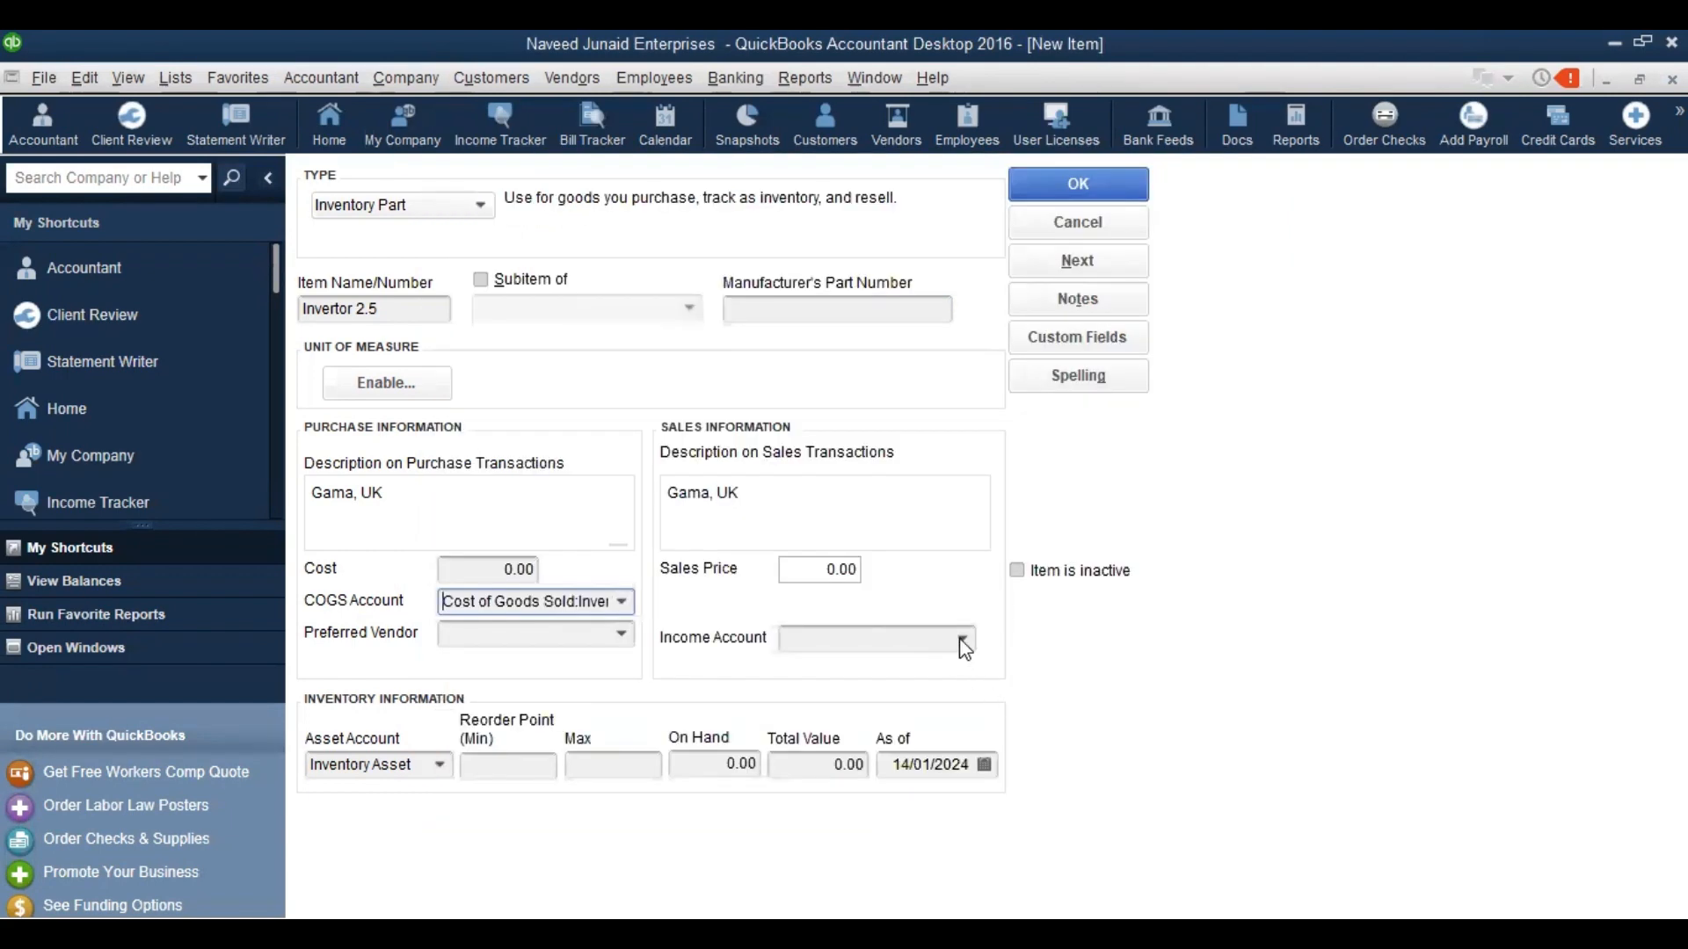
Back on the Invertor 2.5 item, choose Sales:Solar Solutions as its income account
{"action": "left_click", "coordinate": [918, 643]}
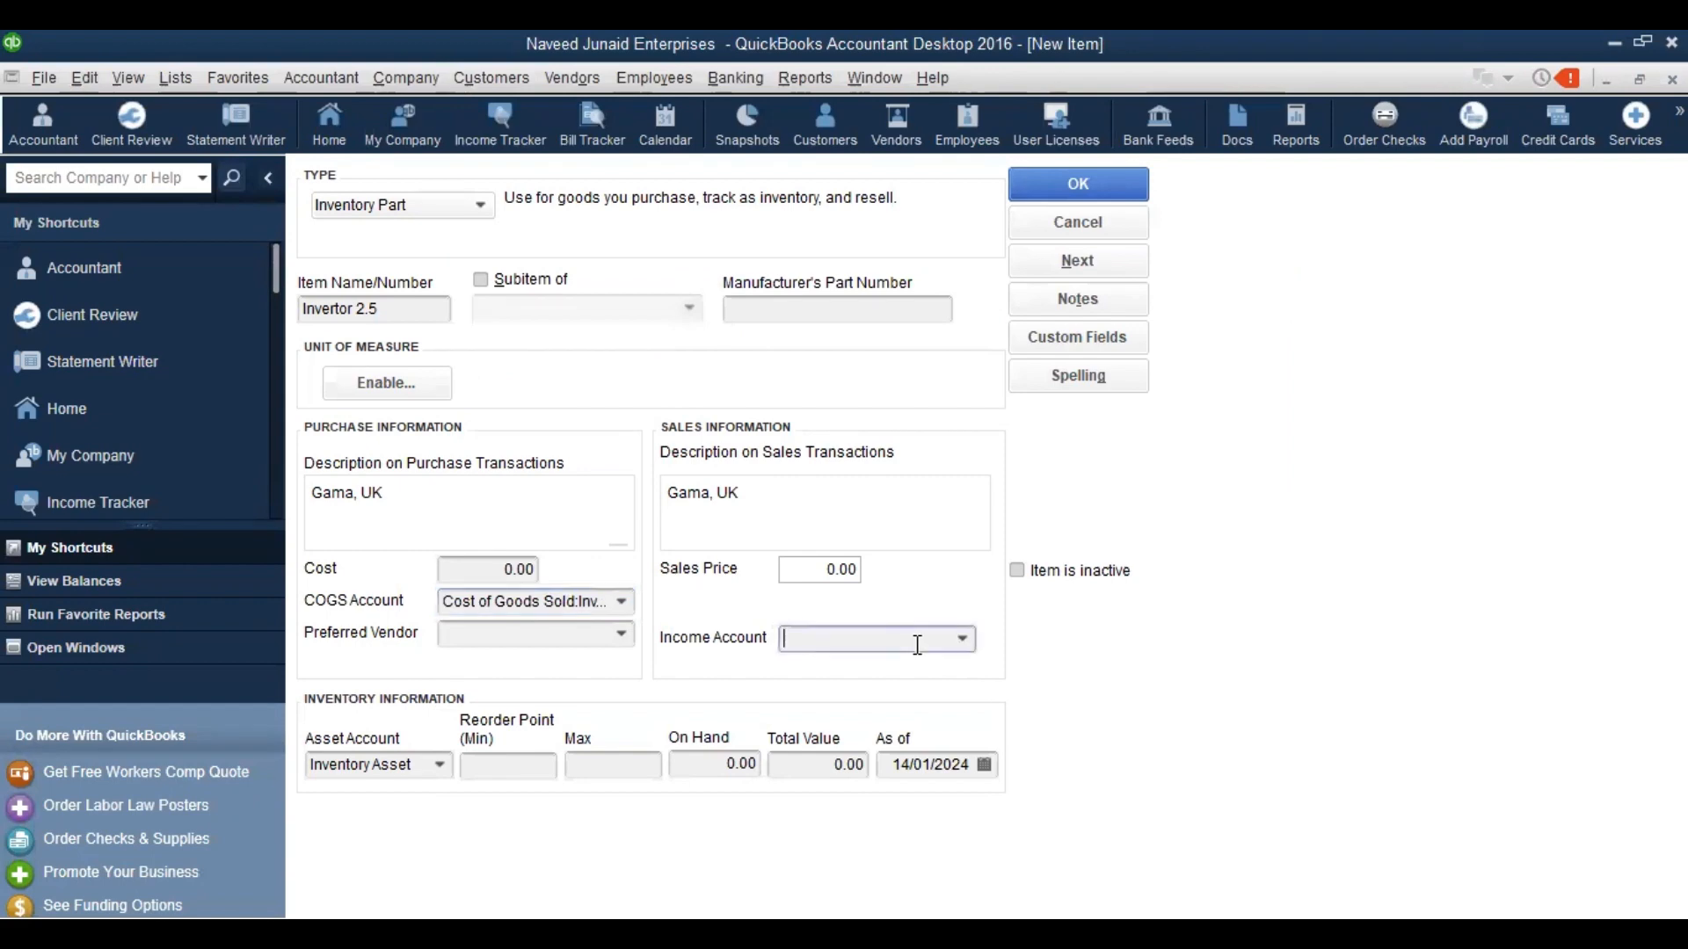
{"action": "left_click", "coordinate": [964, 640]}
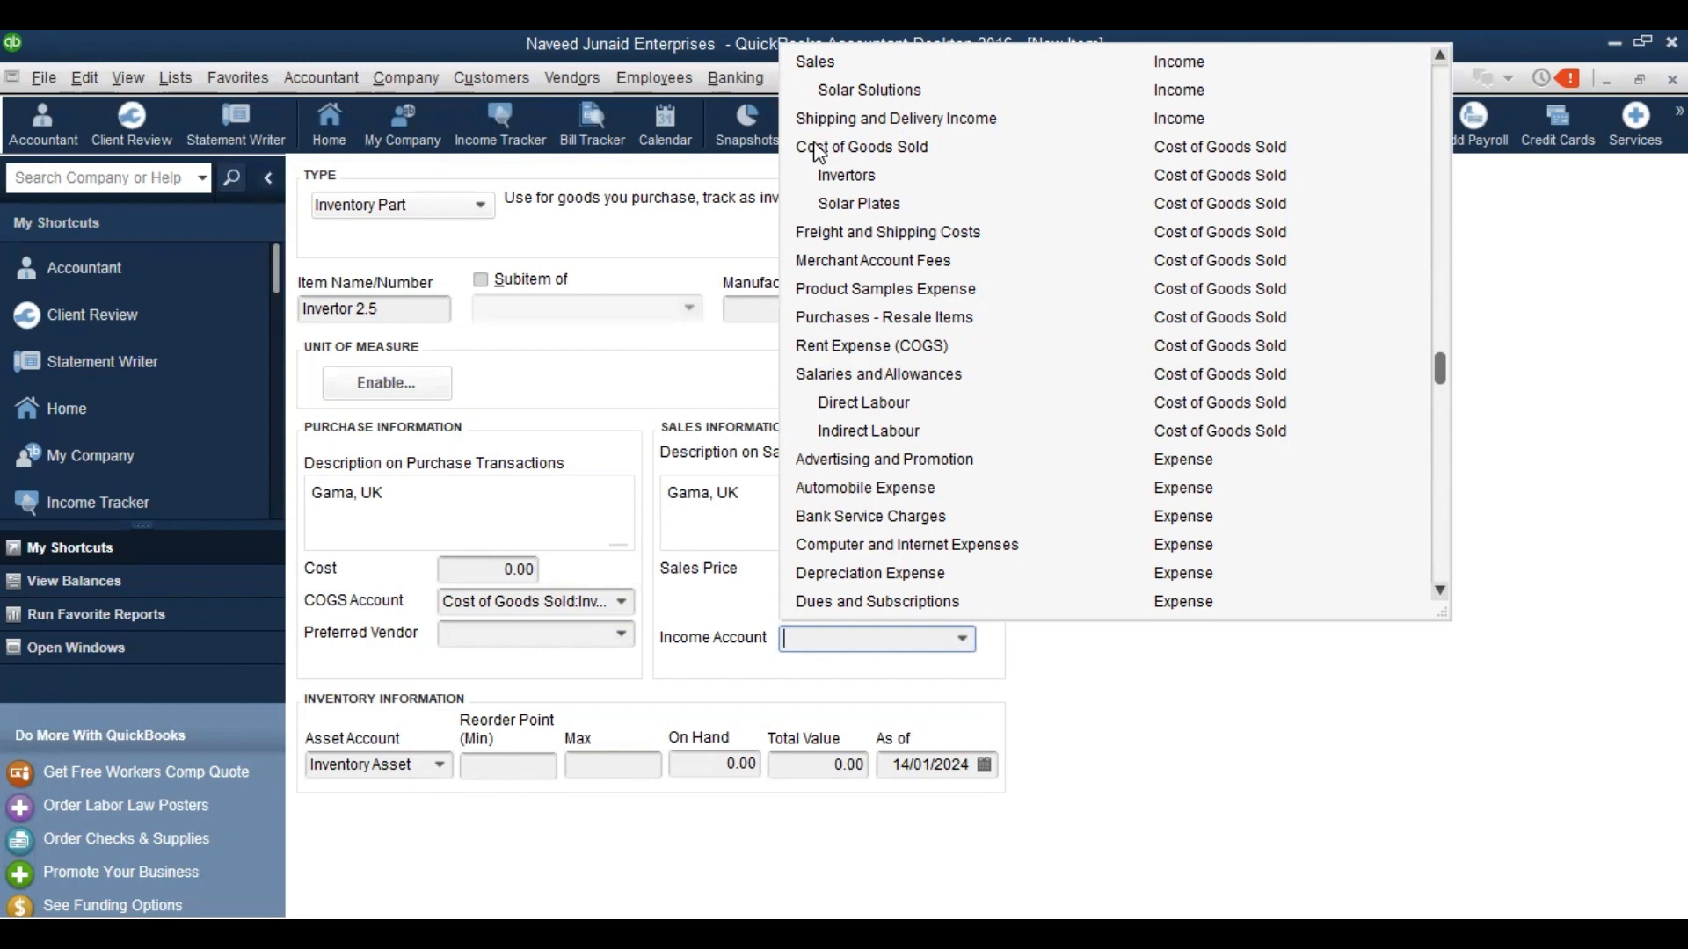
{"action": "left_click", "coordinate": [856, 93]}
Save Invertor 2.5, skipping the spell check, and close the Item List
{"action": "key", "text": "Return"}
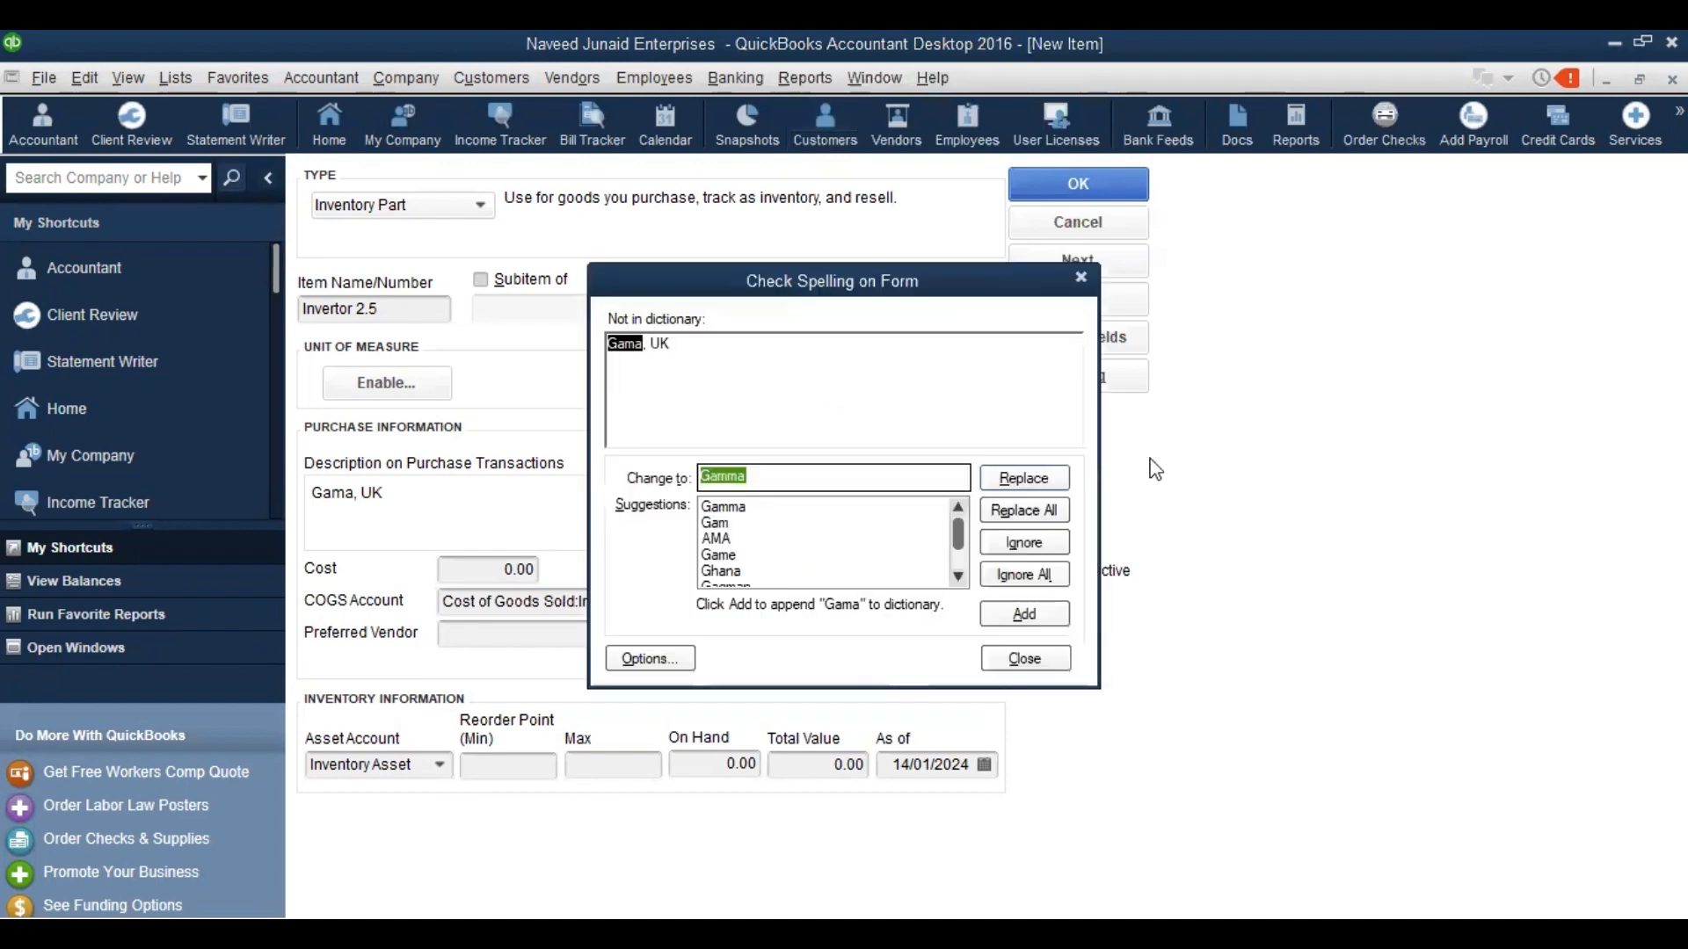
{"action": "left_click", "coordinate": [1025, 660]}
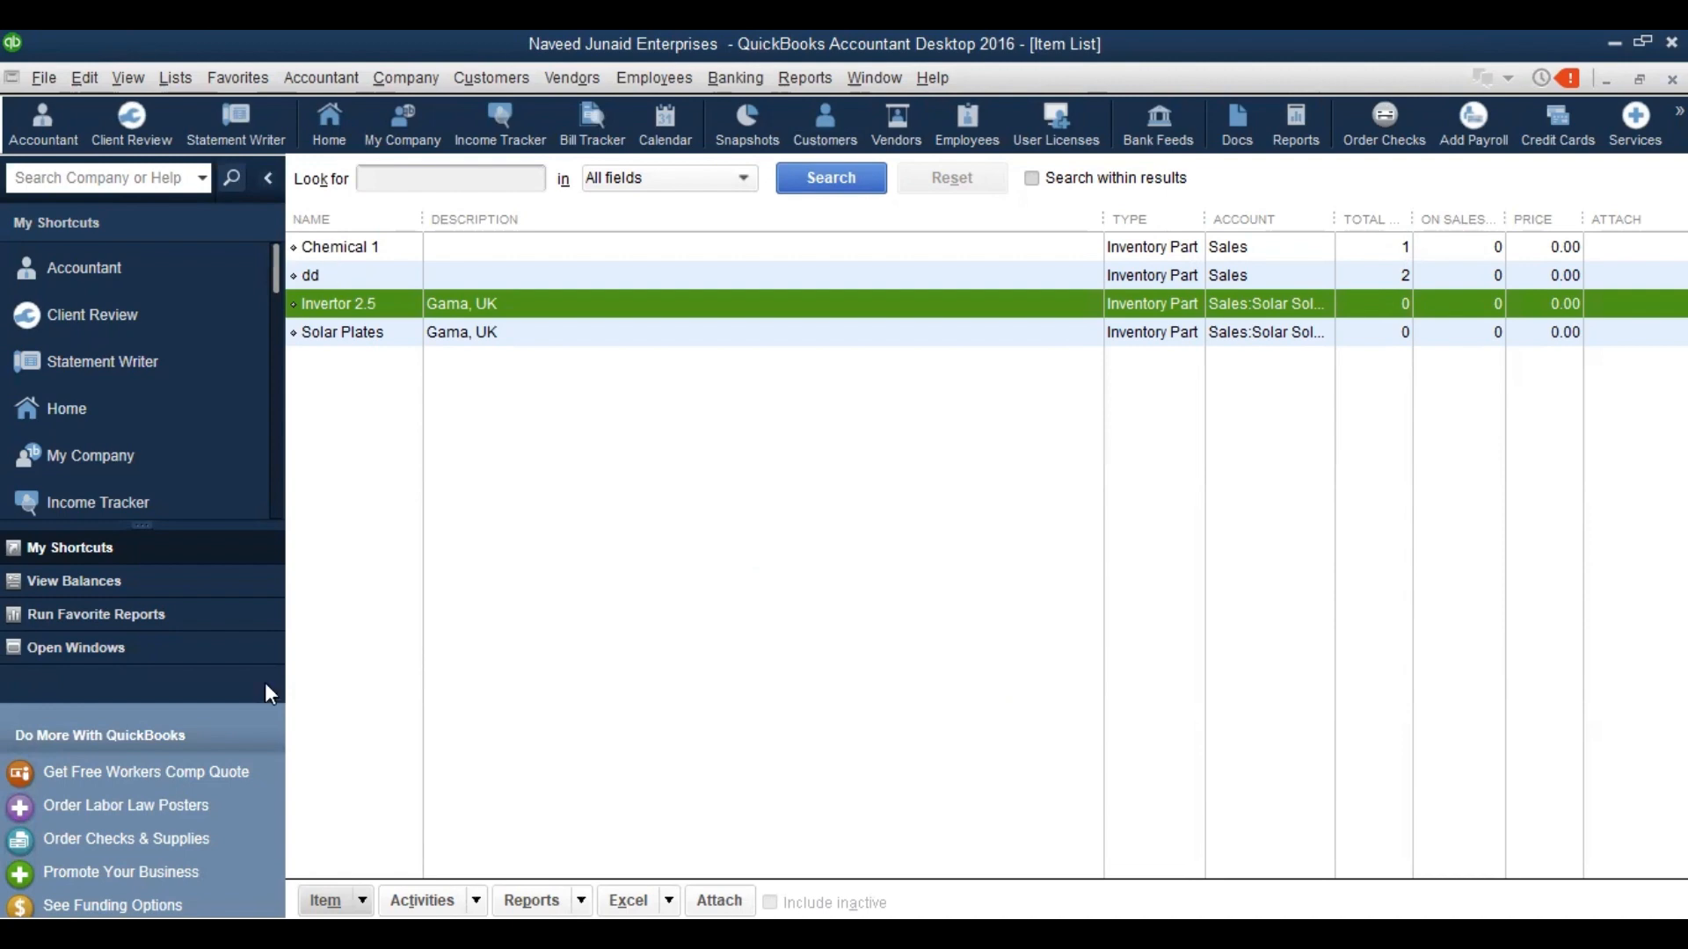
{"action": "left_click", "coordinate": [769, 503]}
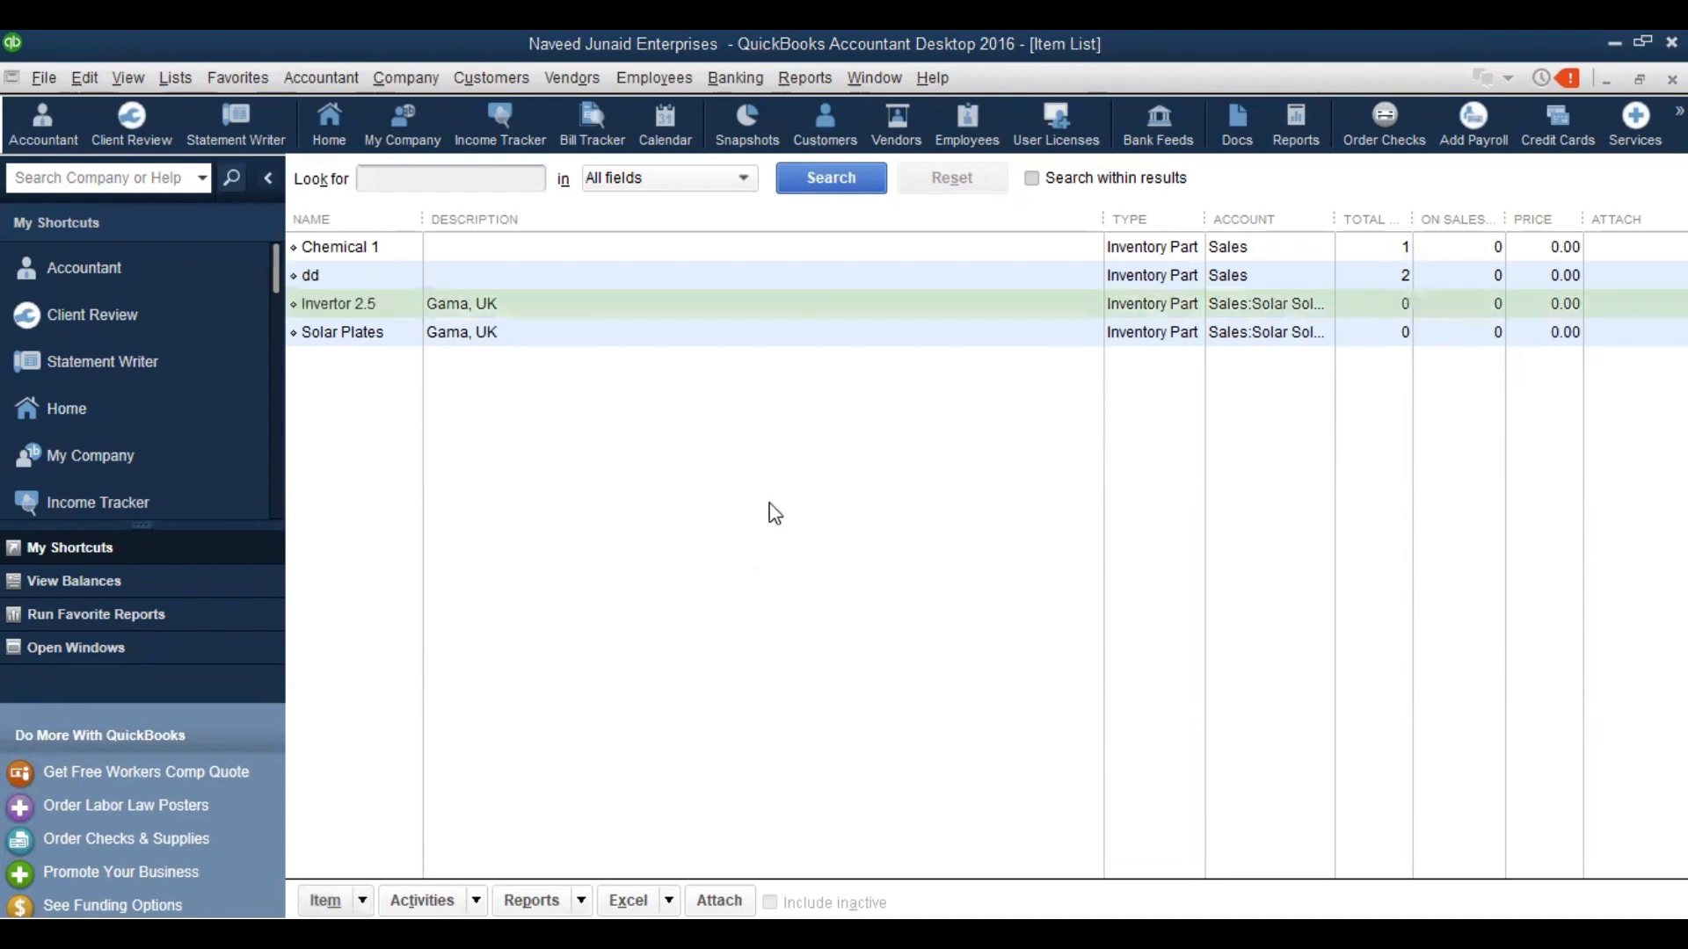
{"action": "key", "text": "Escape"}
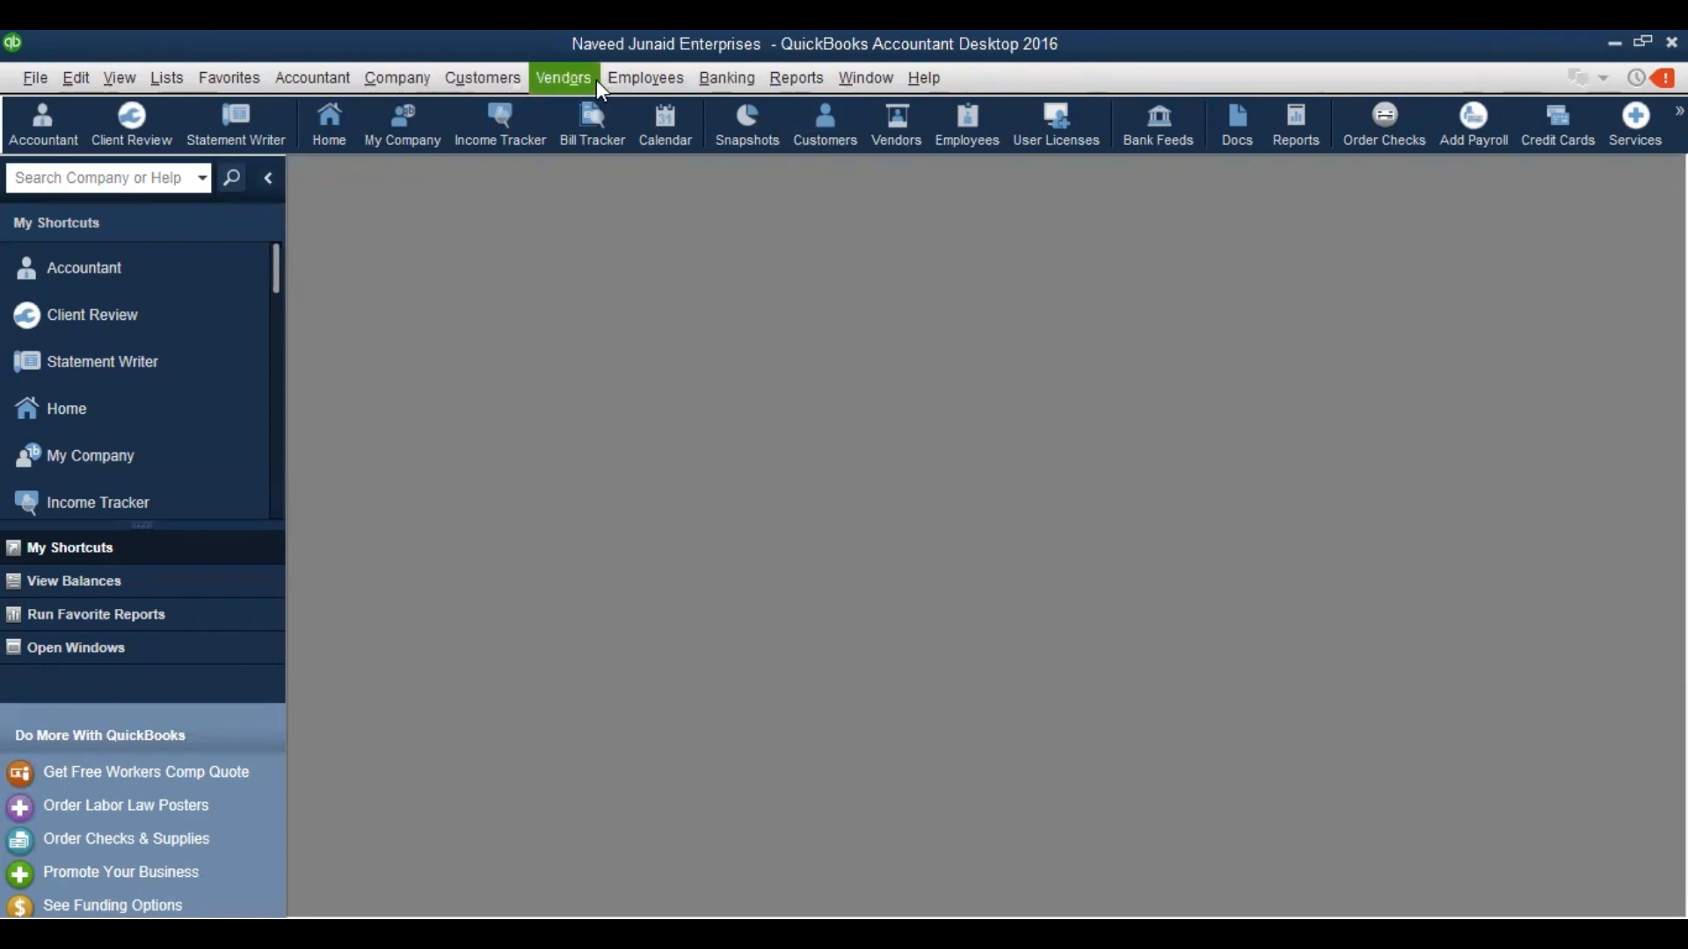
Open a new Enter Bills form, maximize it, and drop down its vendor list
{"action": "left_click", "coordinate": [567, 81]}
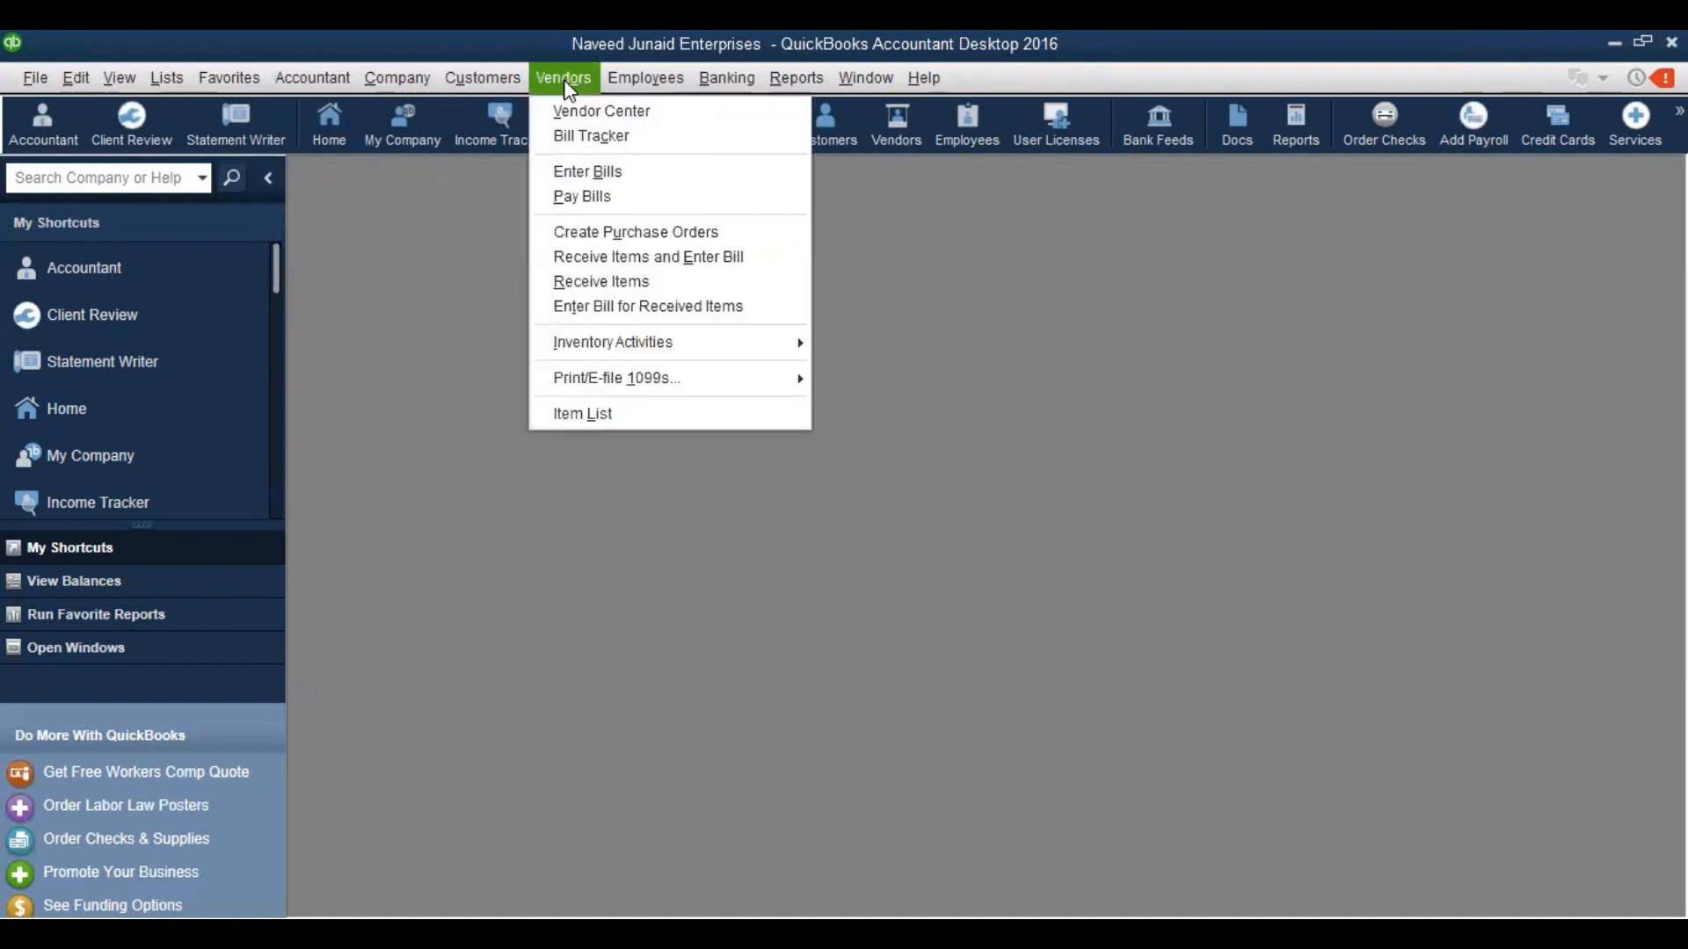
{"action": "left_click", "coordinate": [590, 174]}
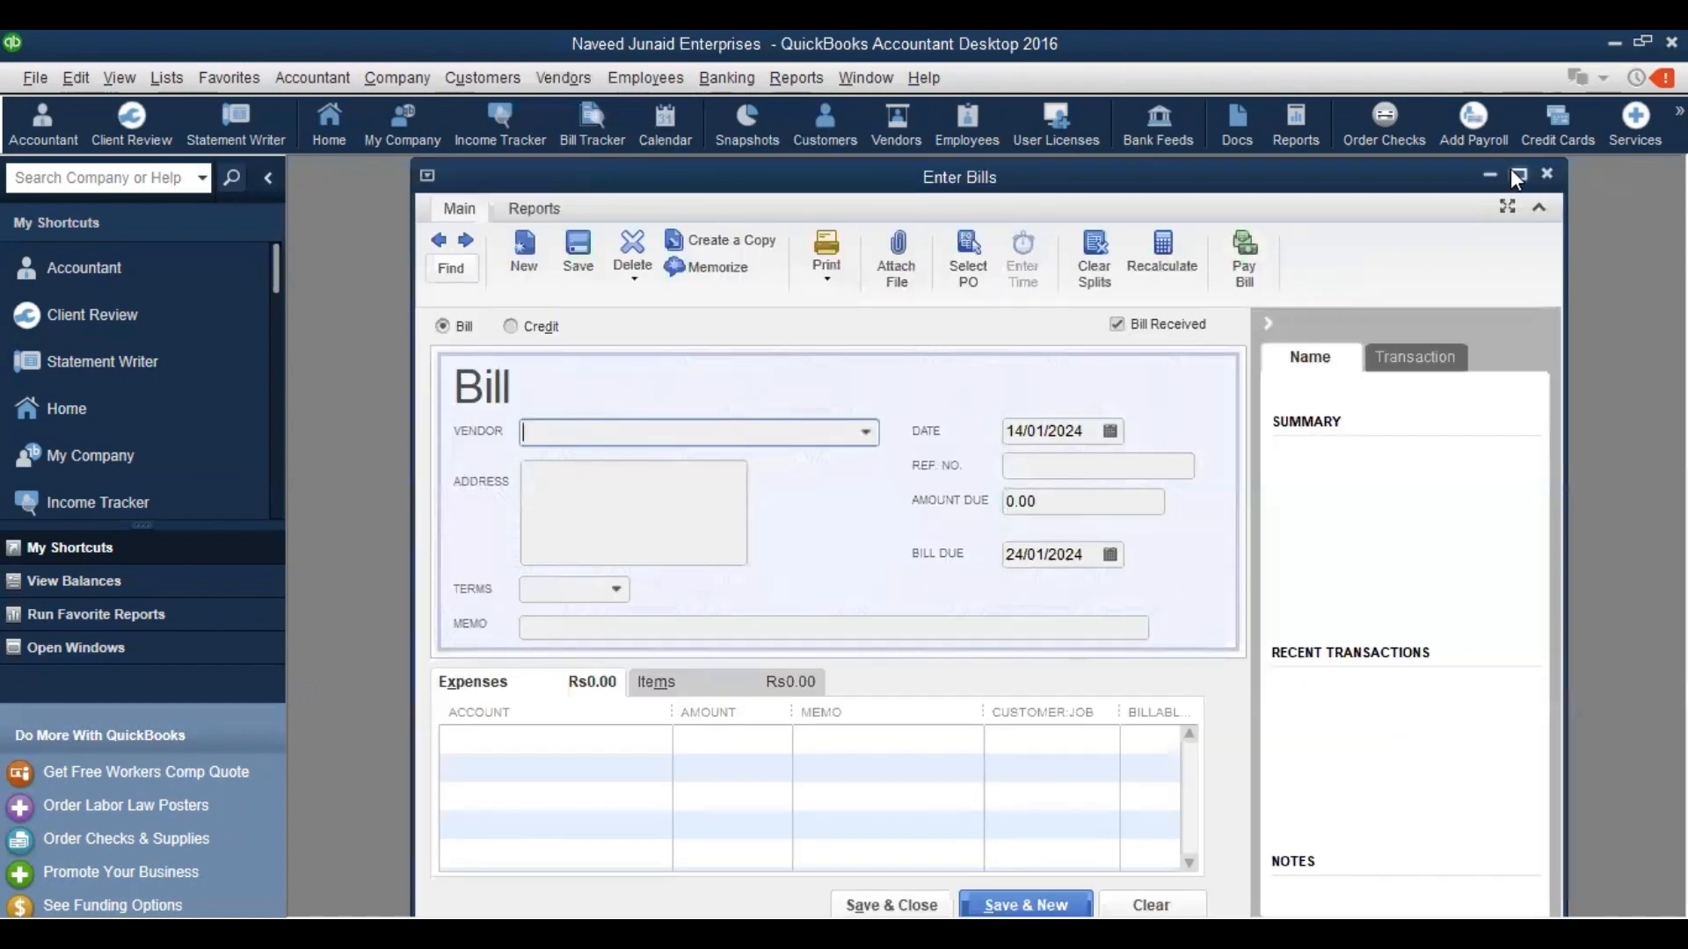
{"action": "left_click", "coordinate": [1517, 175]}
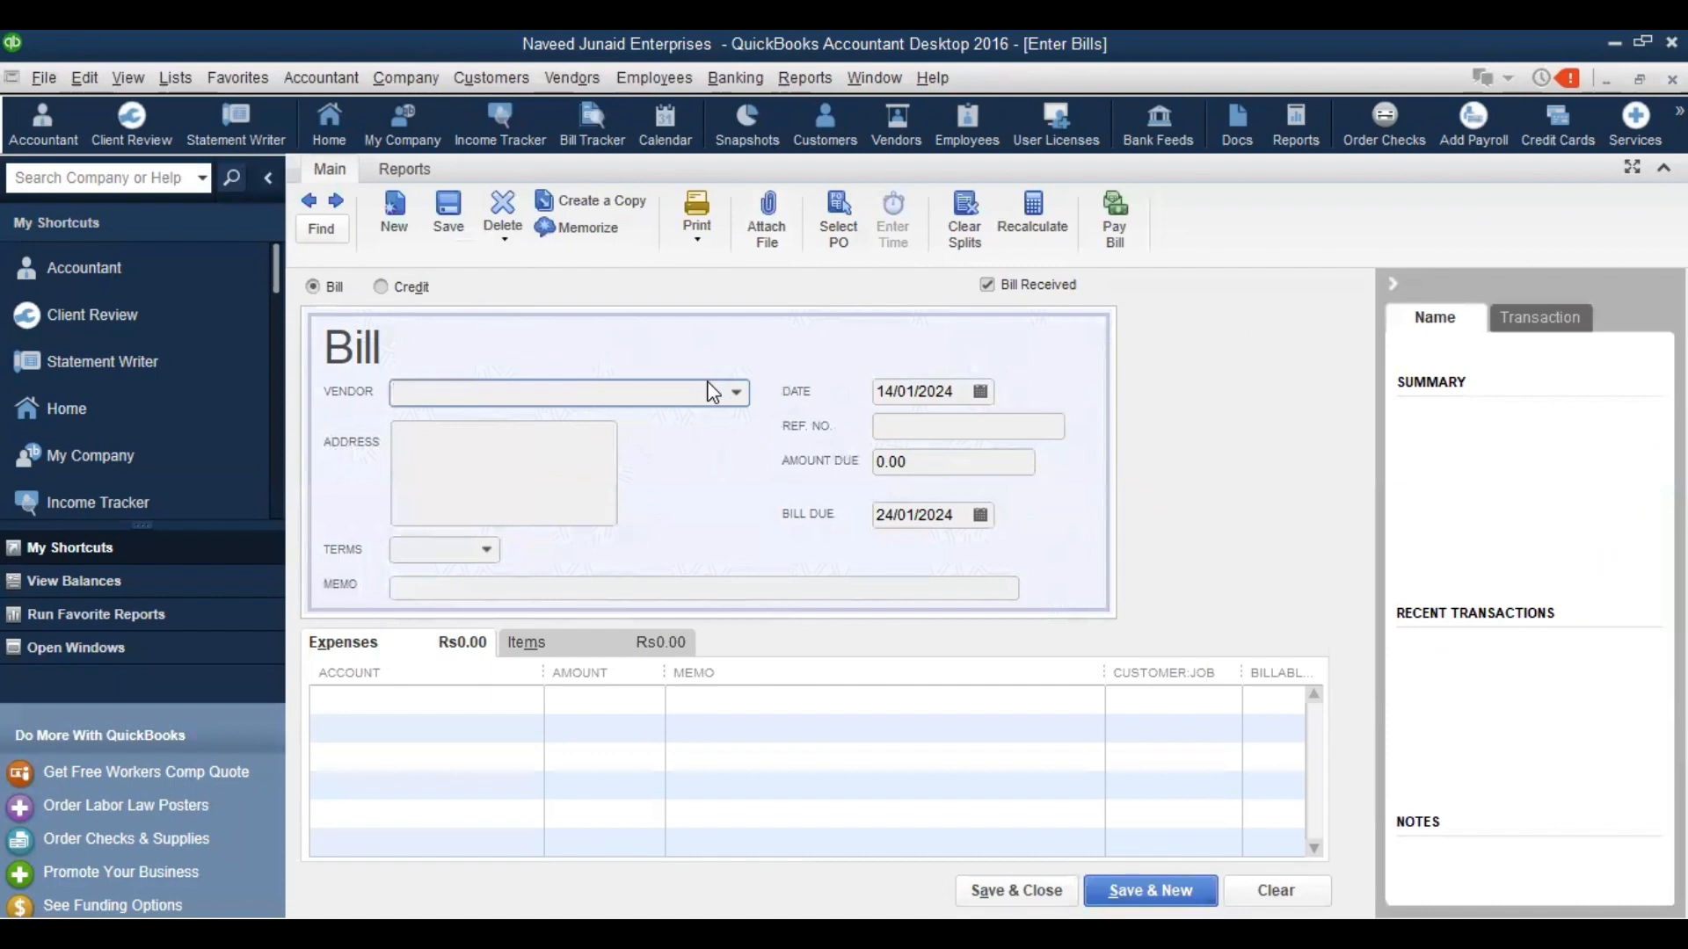
{"action": "left_click", "coordinate": [737, 394]}
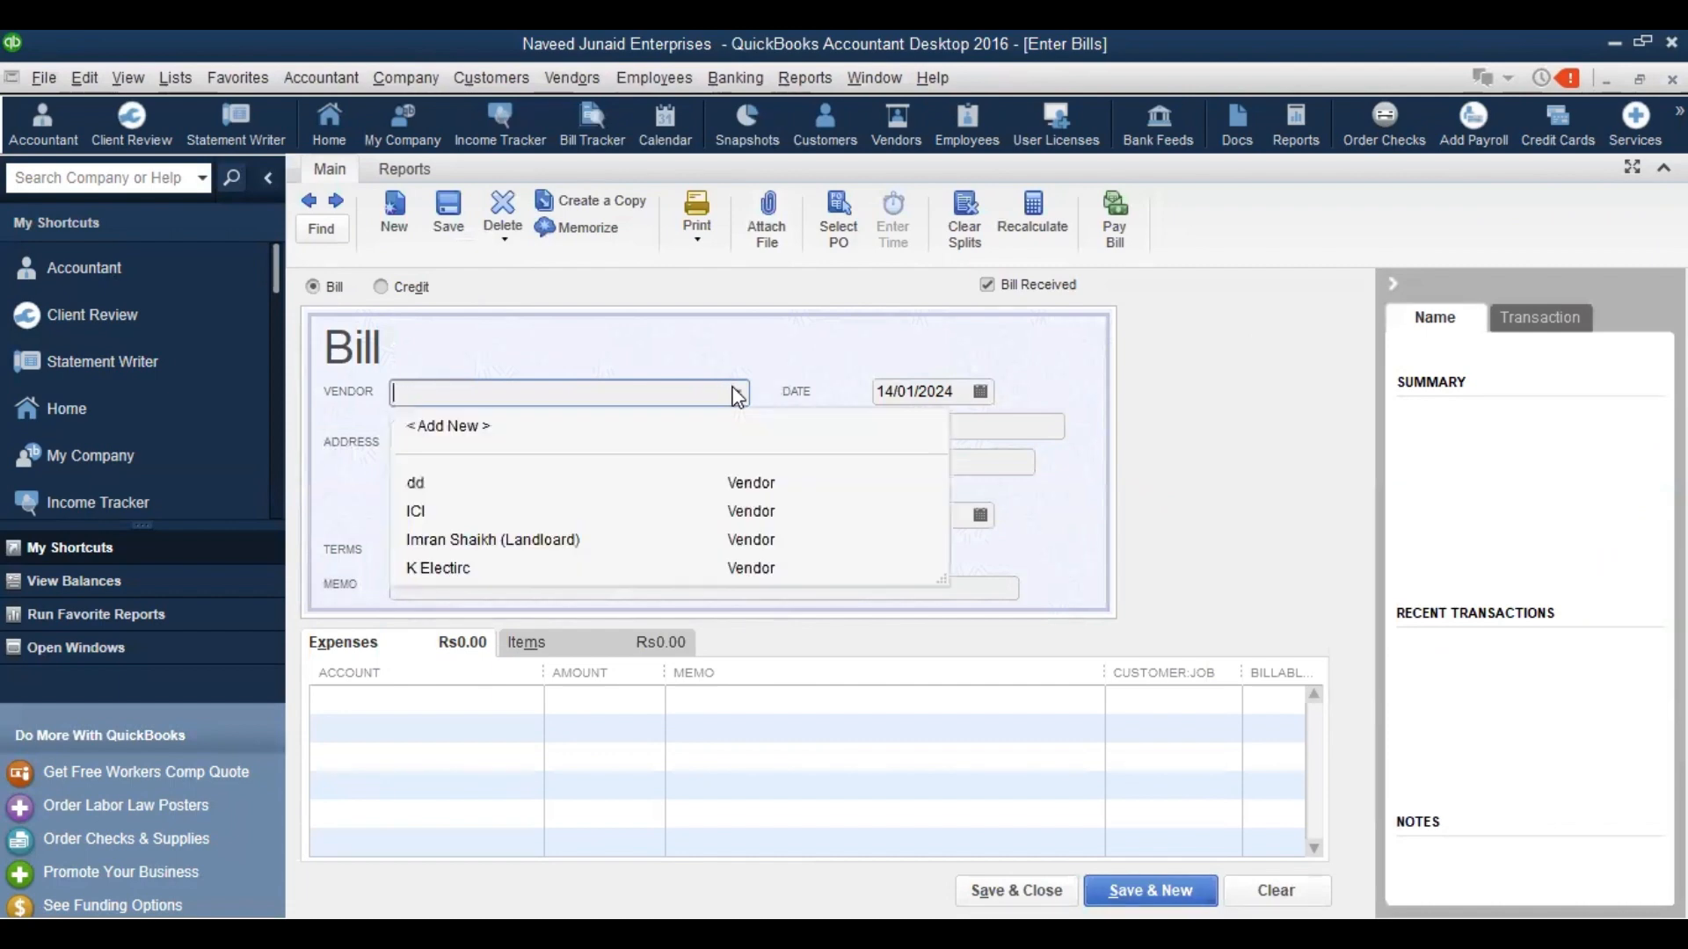
{"action": "left_click", "coordinate": [476, 81]}
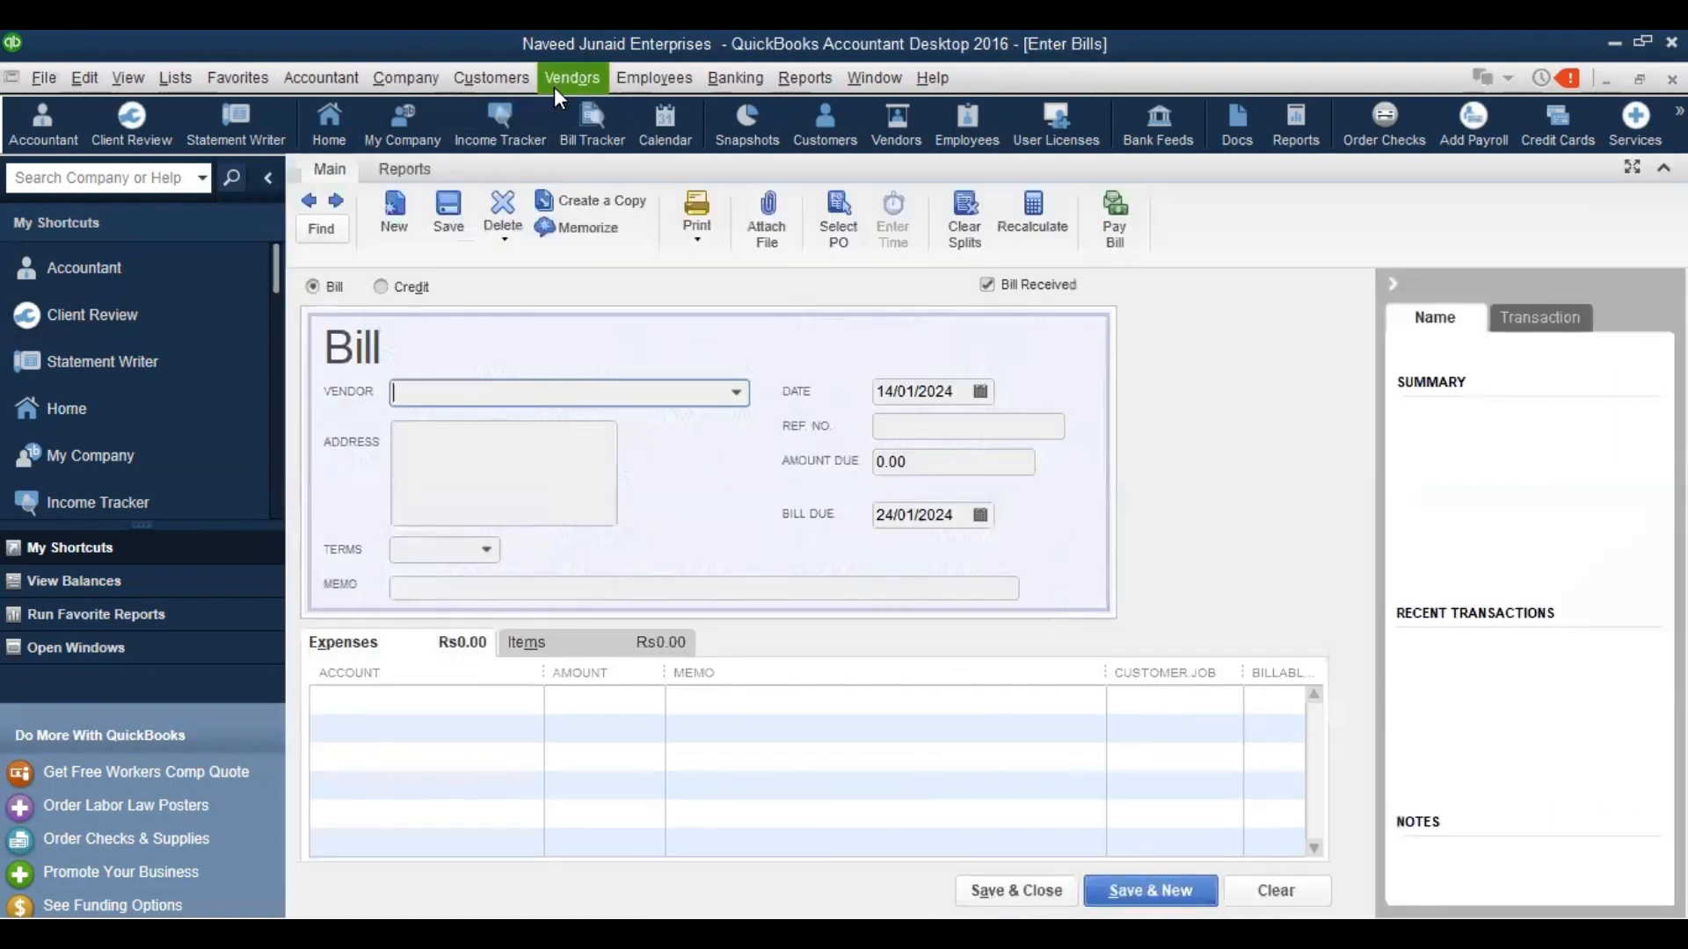
{"action": "left_click", "coordinate": [554, 87]}
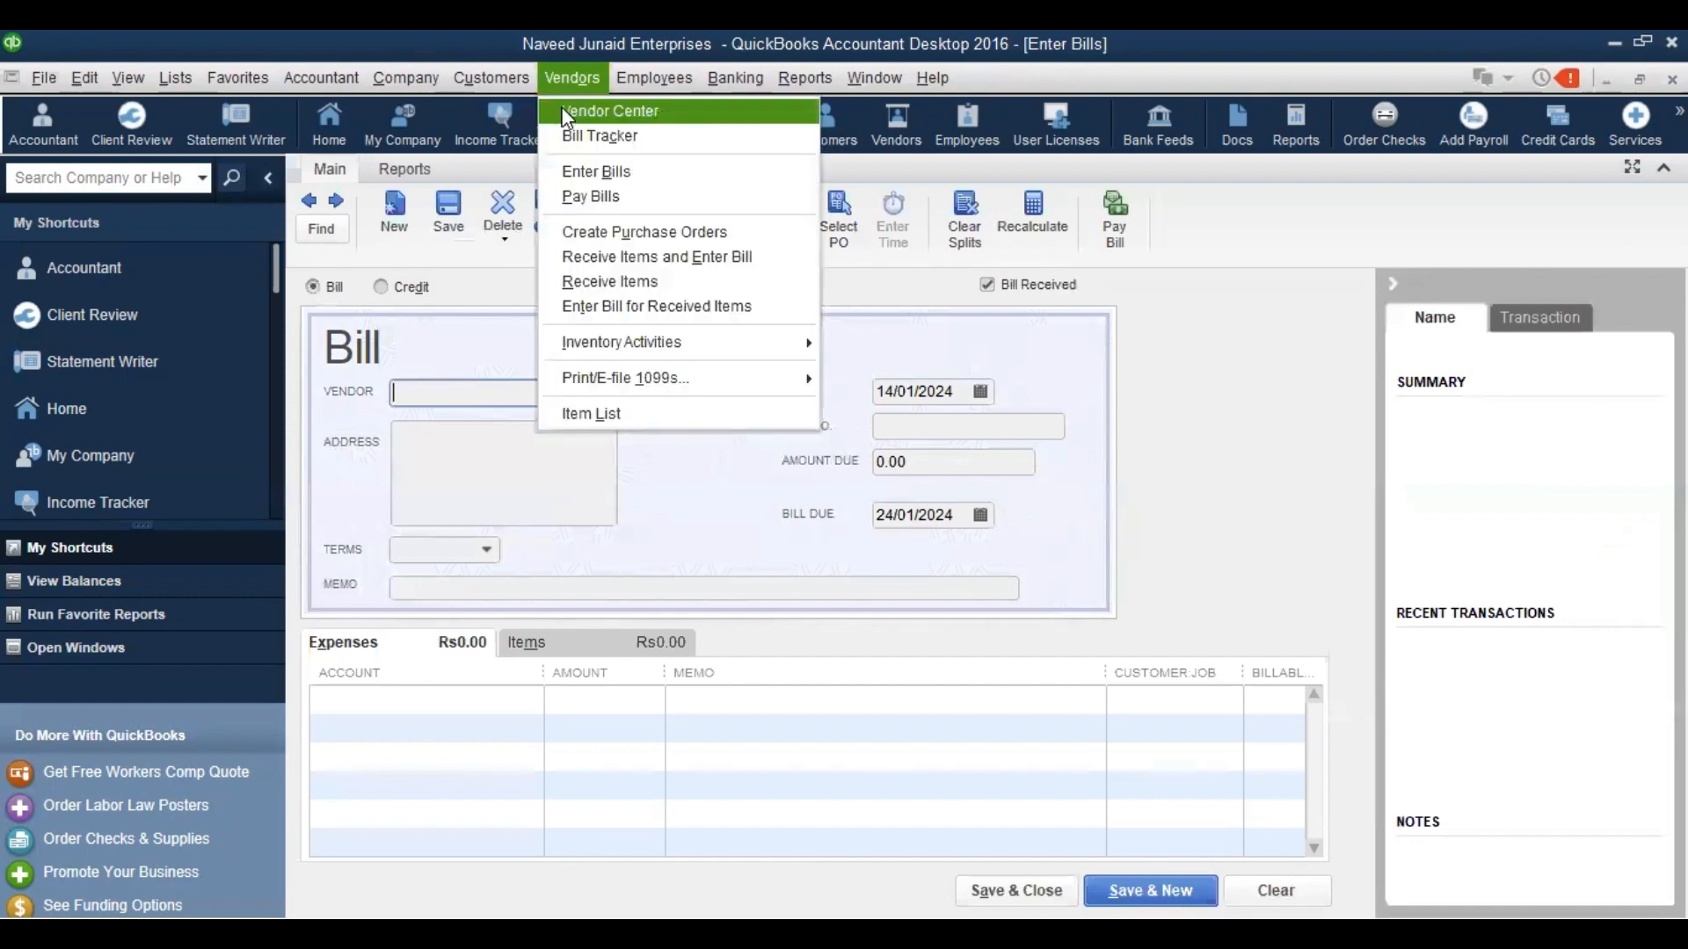
{"action": "left_click", "coordinate": [561, 107]}
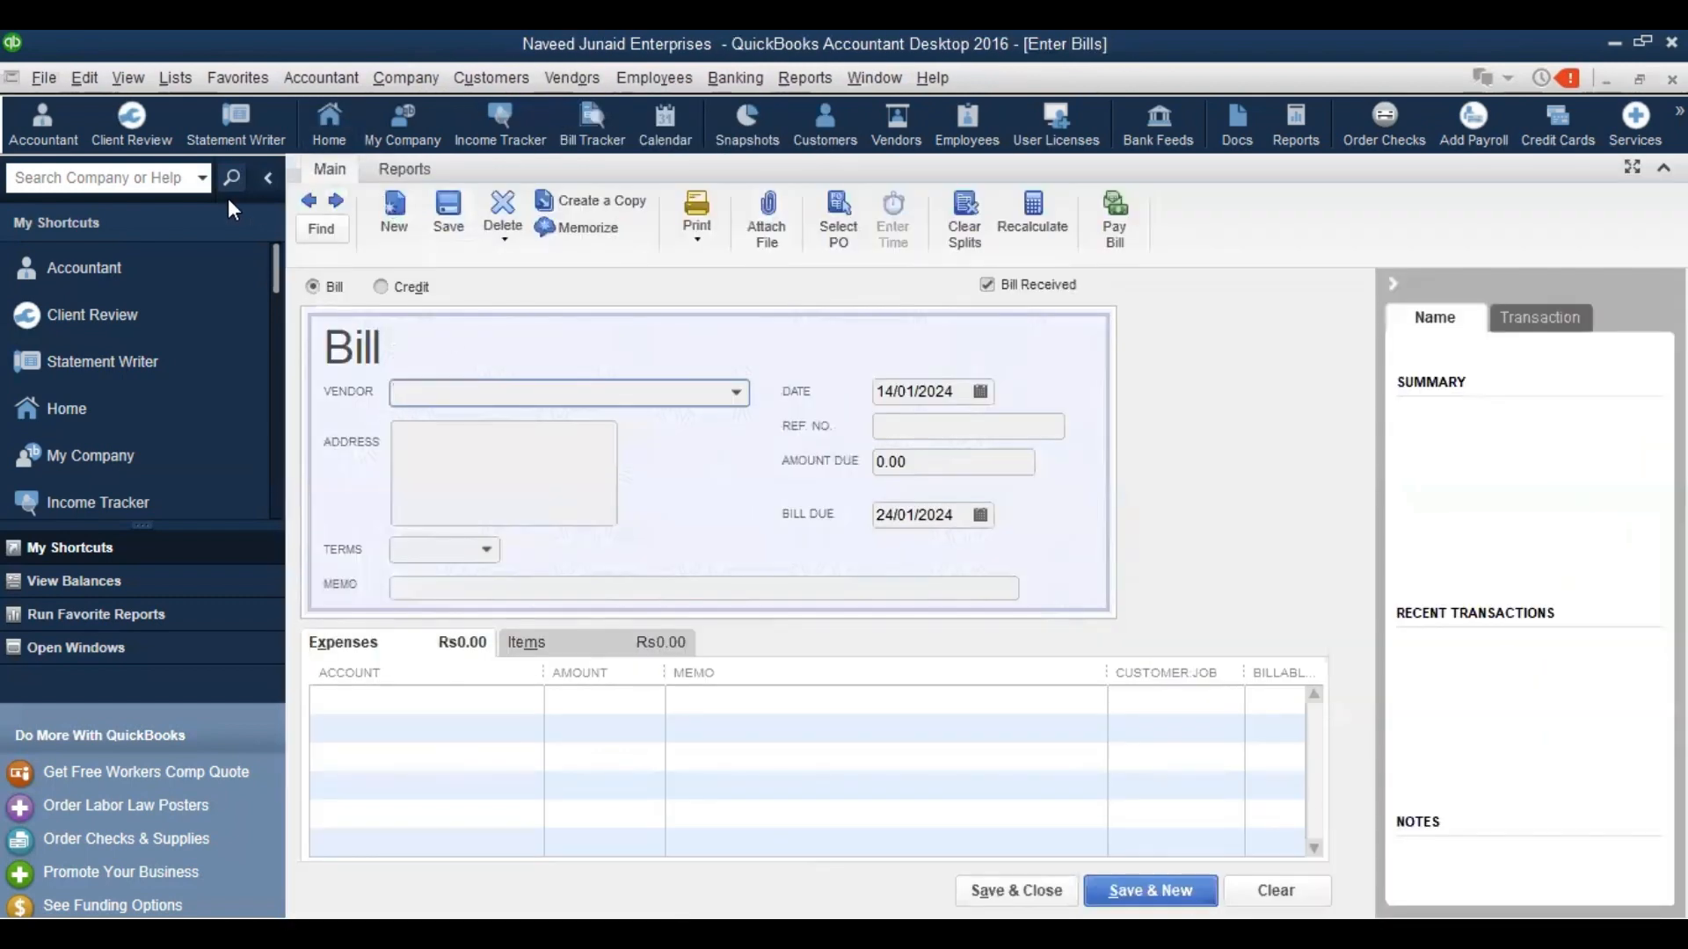
{"action": "left_click", "coordinate": [268, 178]}
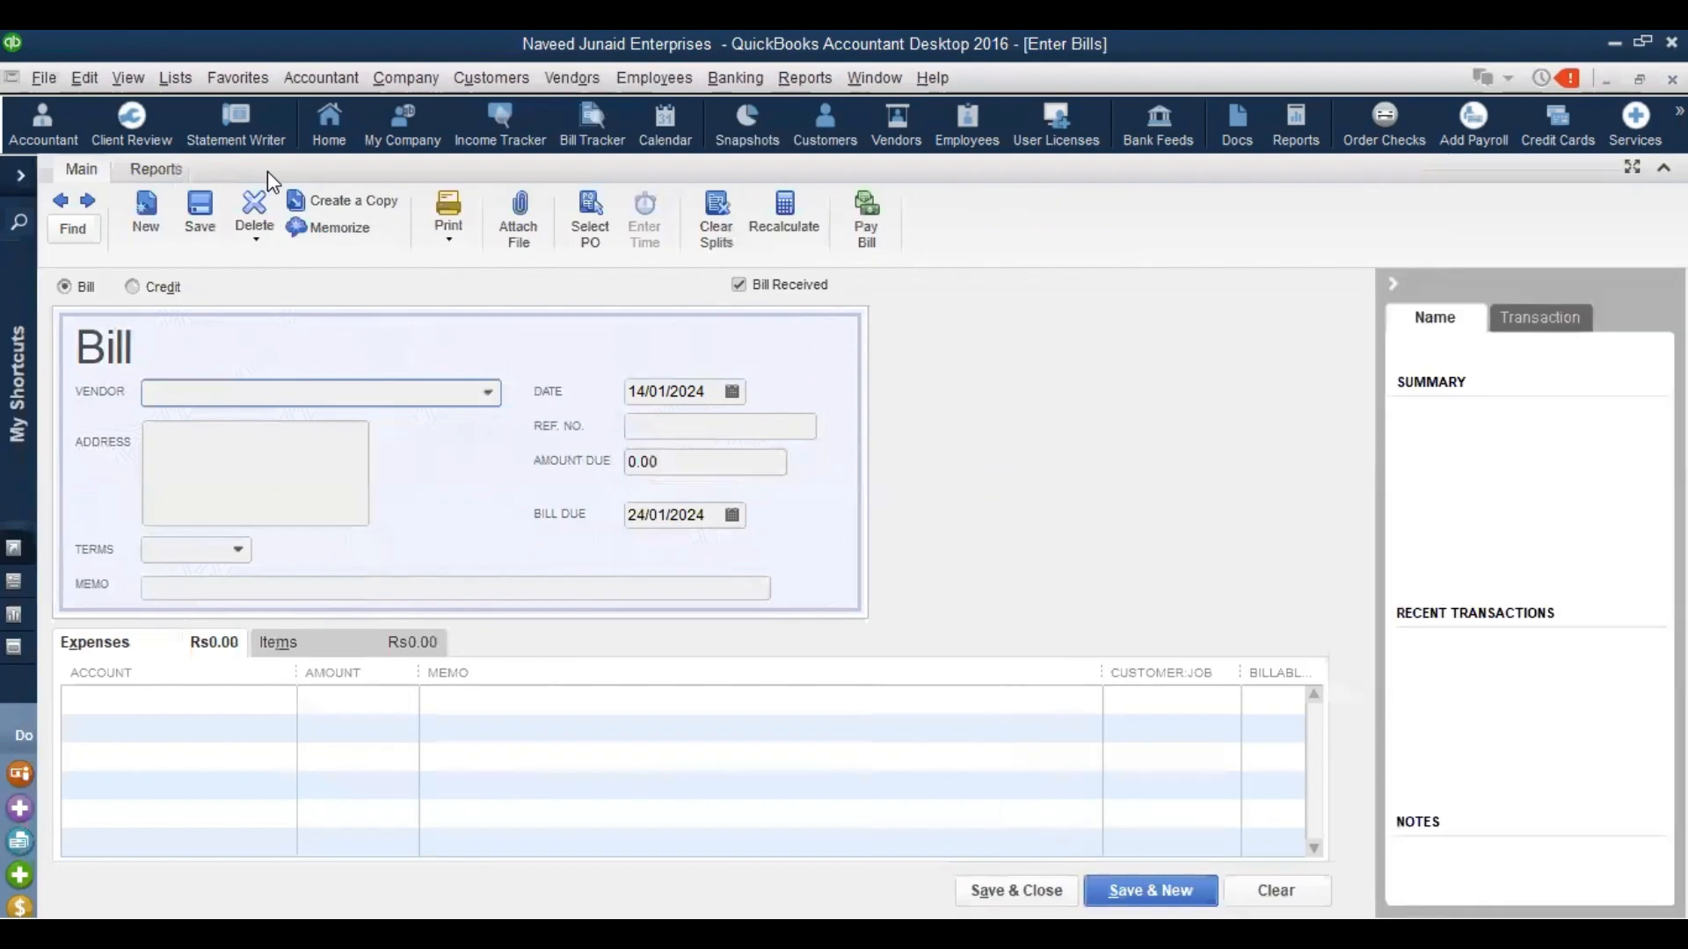
{"action": "left_click", "coordinate": [490, 396]}
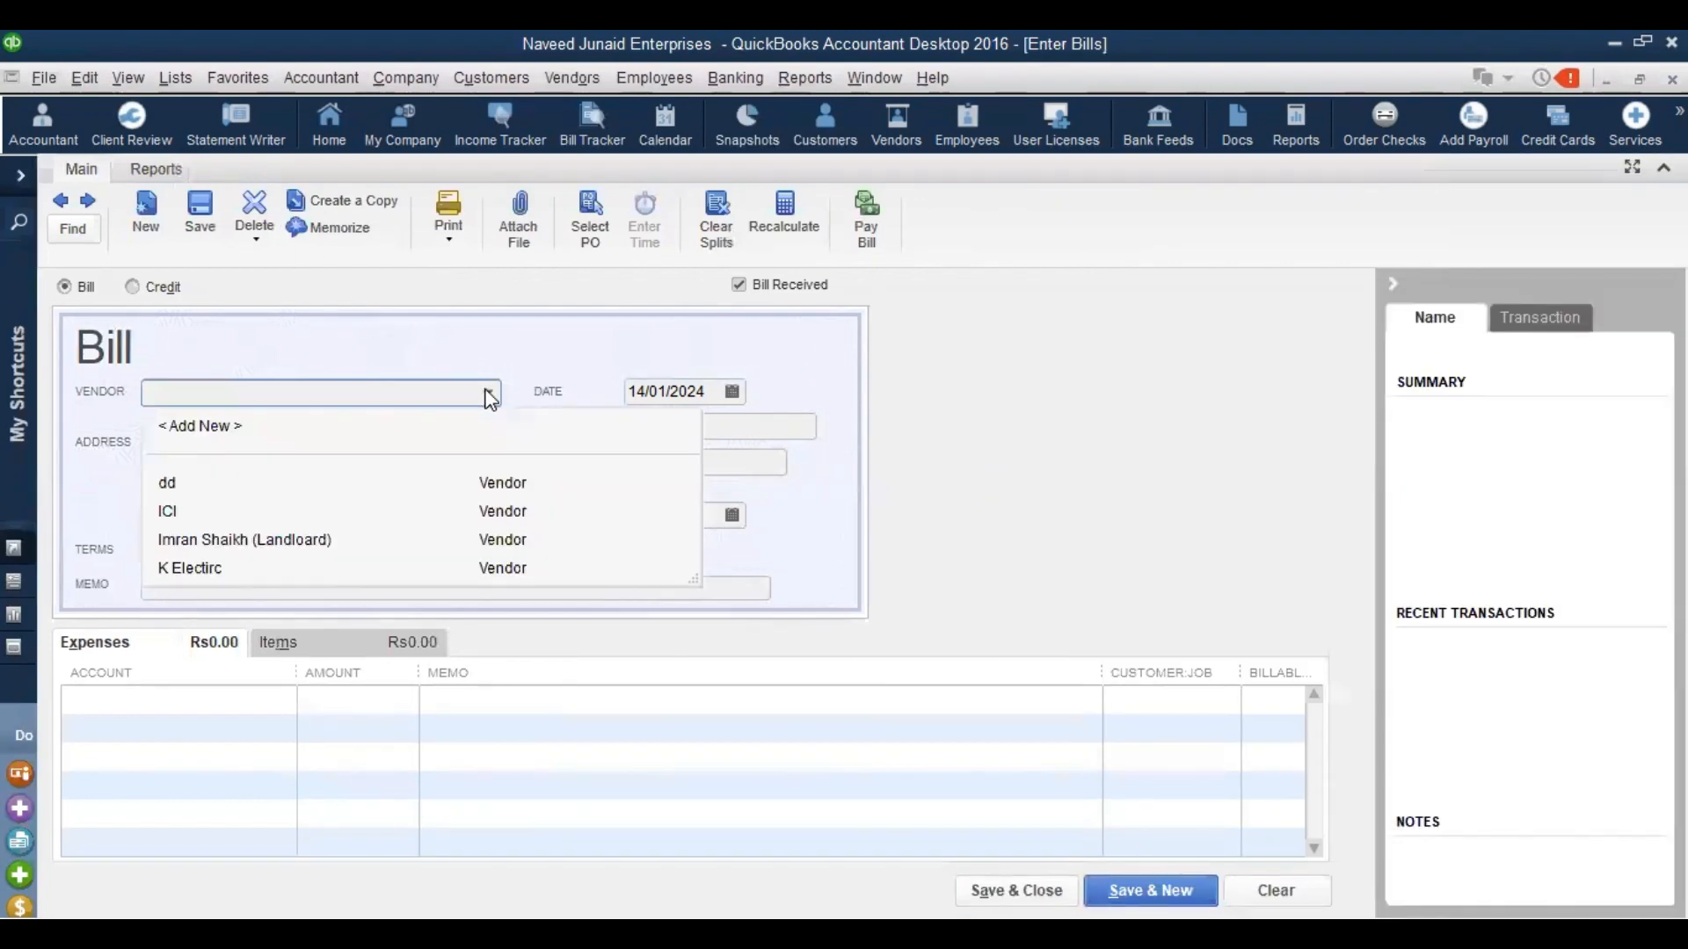
Add vendor Ahmed Enterprises, copying the name into Company Name, and use it on the bill
{"action": "left_click", "coordinate": [200, 427]}
{"action": "type", "text": "Ahmed Enterprie"}
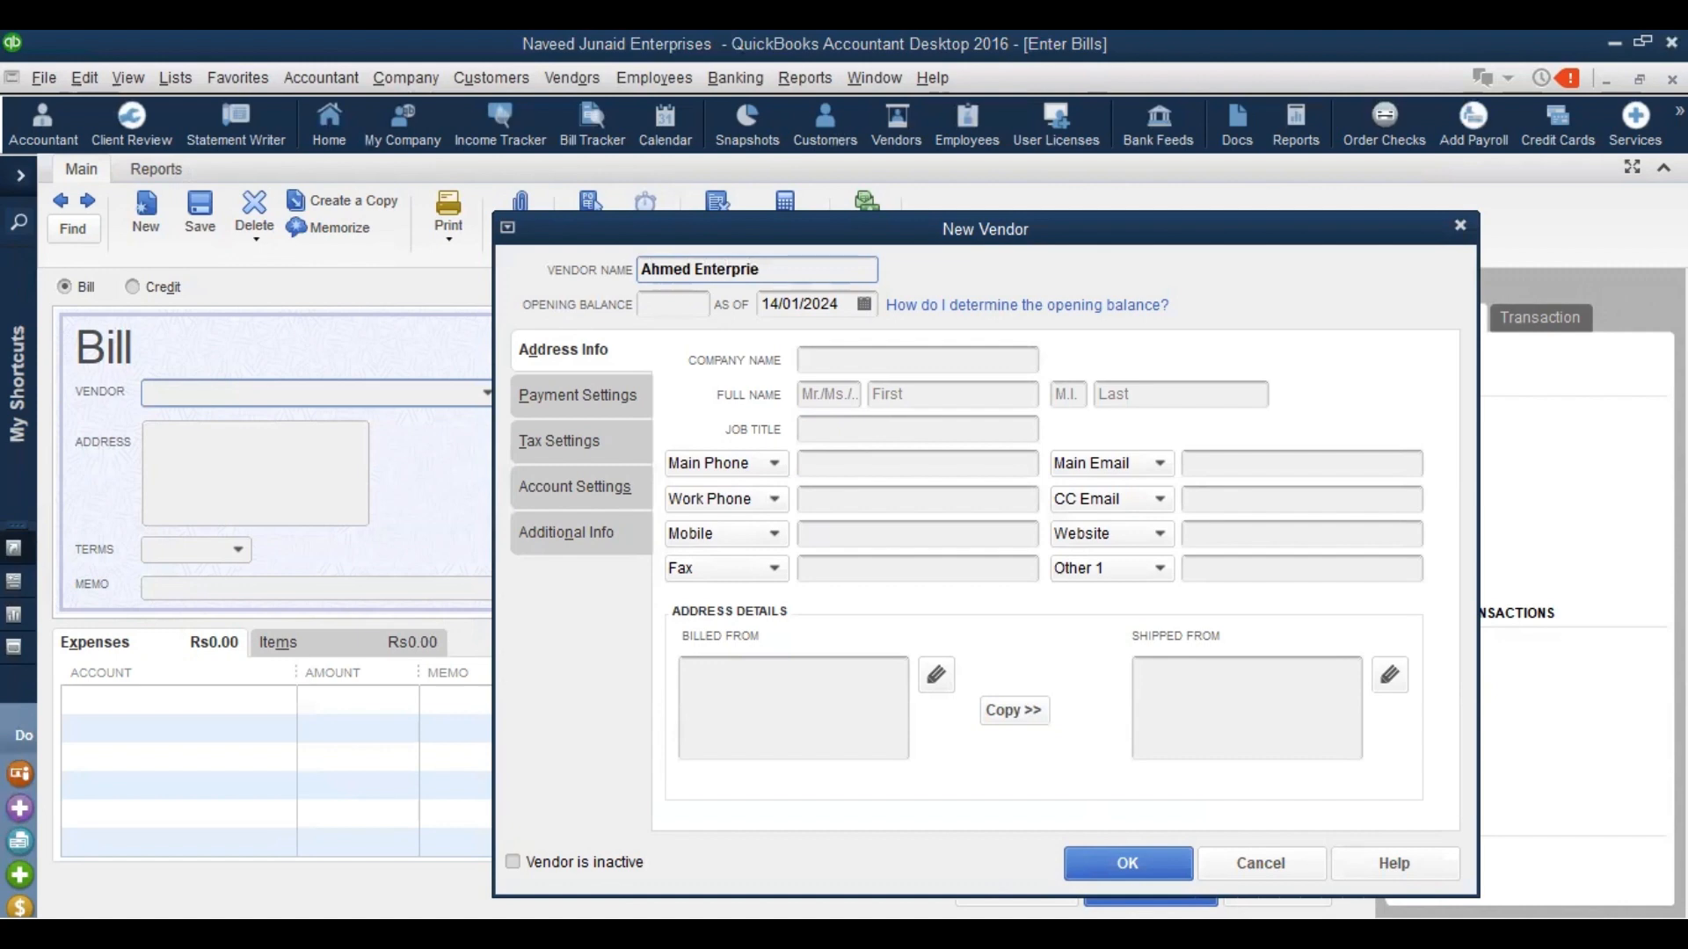
{"action": "key", "text": "BackSpace"}
{"action": "type", "text": "ses"}
{"action": "key", "text": "shift+Left"}
{"action": "key", "text": "shift+Left"}
{"action": "key", "text": "shift+Left"}
{"action": "key", "text": "shift+Left"}
{"action": "key", "text": "shift+Left"}
{"action": "key", "text": "shift+Left"}
{"action": "key", "text": "shift+Left"}
{"action": "key", "text": "shift+Left"}
{"action": "key", "text": "shift+Left"}
{"action": "key", "text": "shift+Left"}
{"action": "key", "text": "shift+Left"}
{"action": "key", "text": "shift+Left"}
{"action": "key", "text": "shift+Left"}
{"action": "key", "text": "shift+Left"}
{"action": "key", "text": "shift+Left"}
{"action": "key", "text": "shift+Left"}
{"action": "key", "text": "shift+Left"}
{"action": "key", "text": "ctrl+c"}
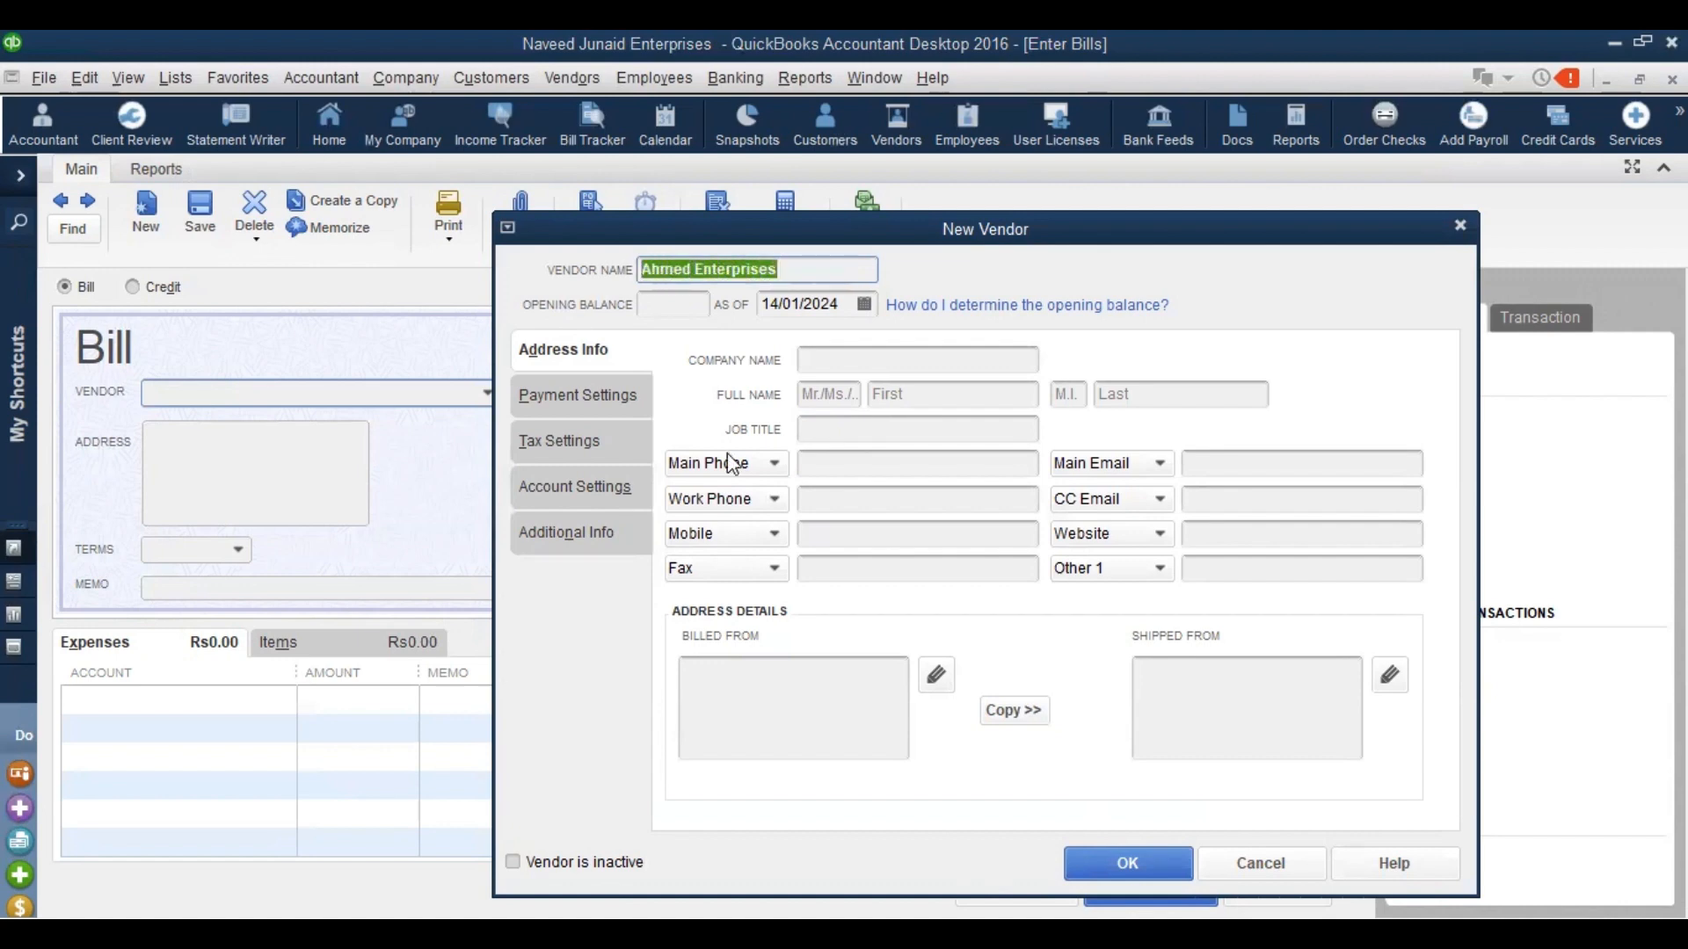
{"action": "left_click", "coordinate": [891, 365]}
{"action": "key", "text": "ctrl+v"}
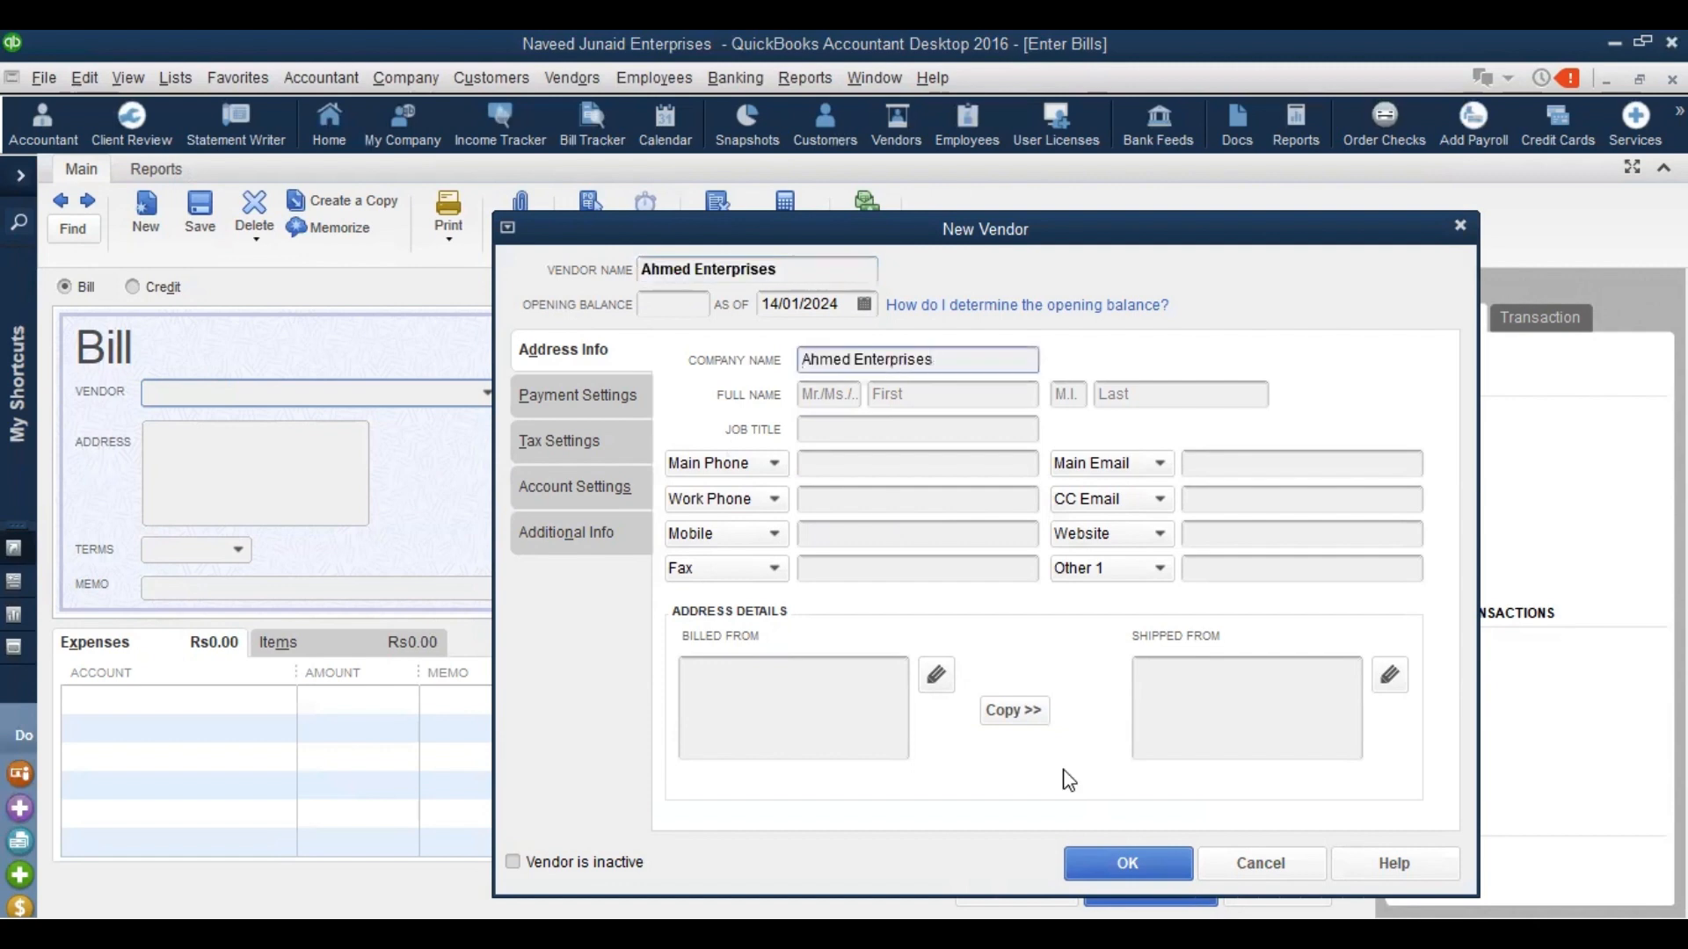
{"action": "left_click", "coordinate": [1147, 857]}
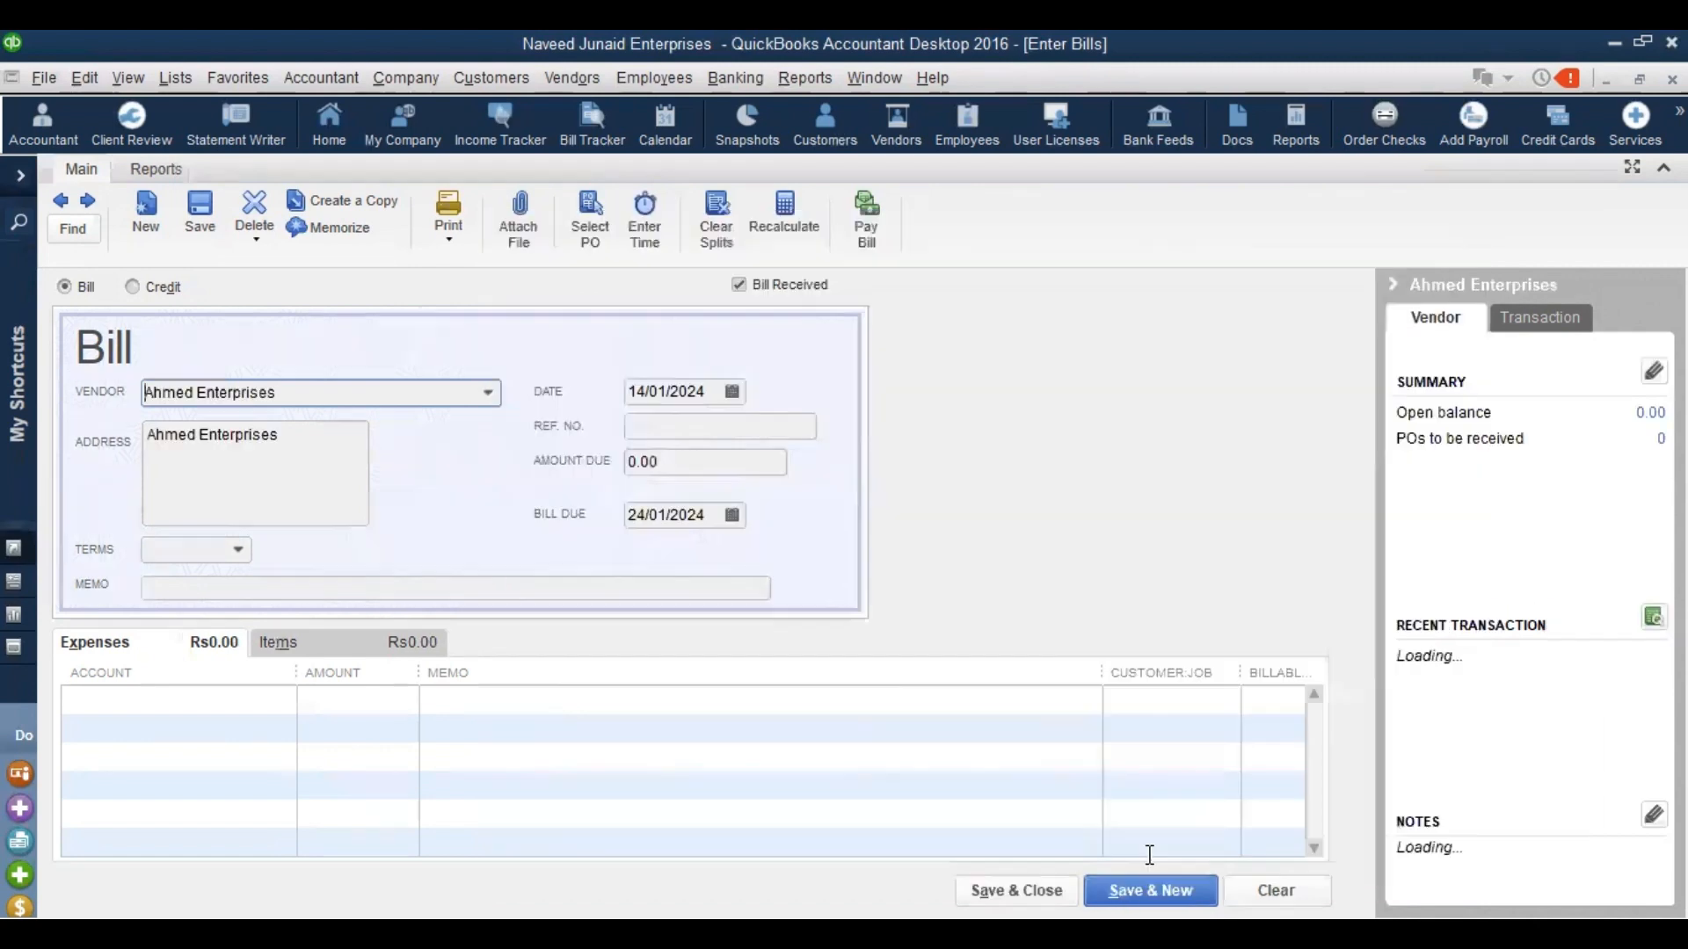
Set the bill's payment terms to Net 60
{"action": "left_click", "coordinate": [238, 549]}
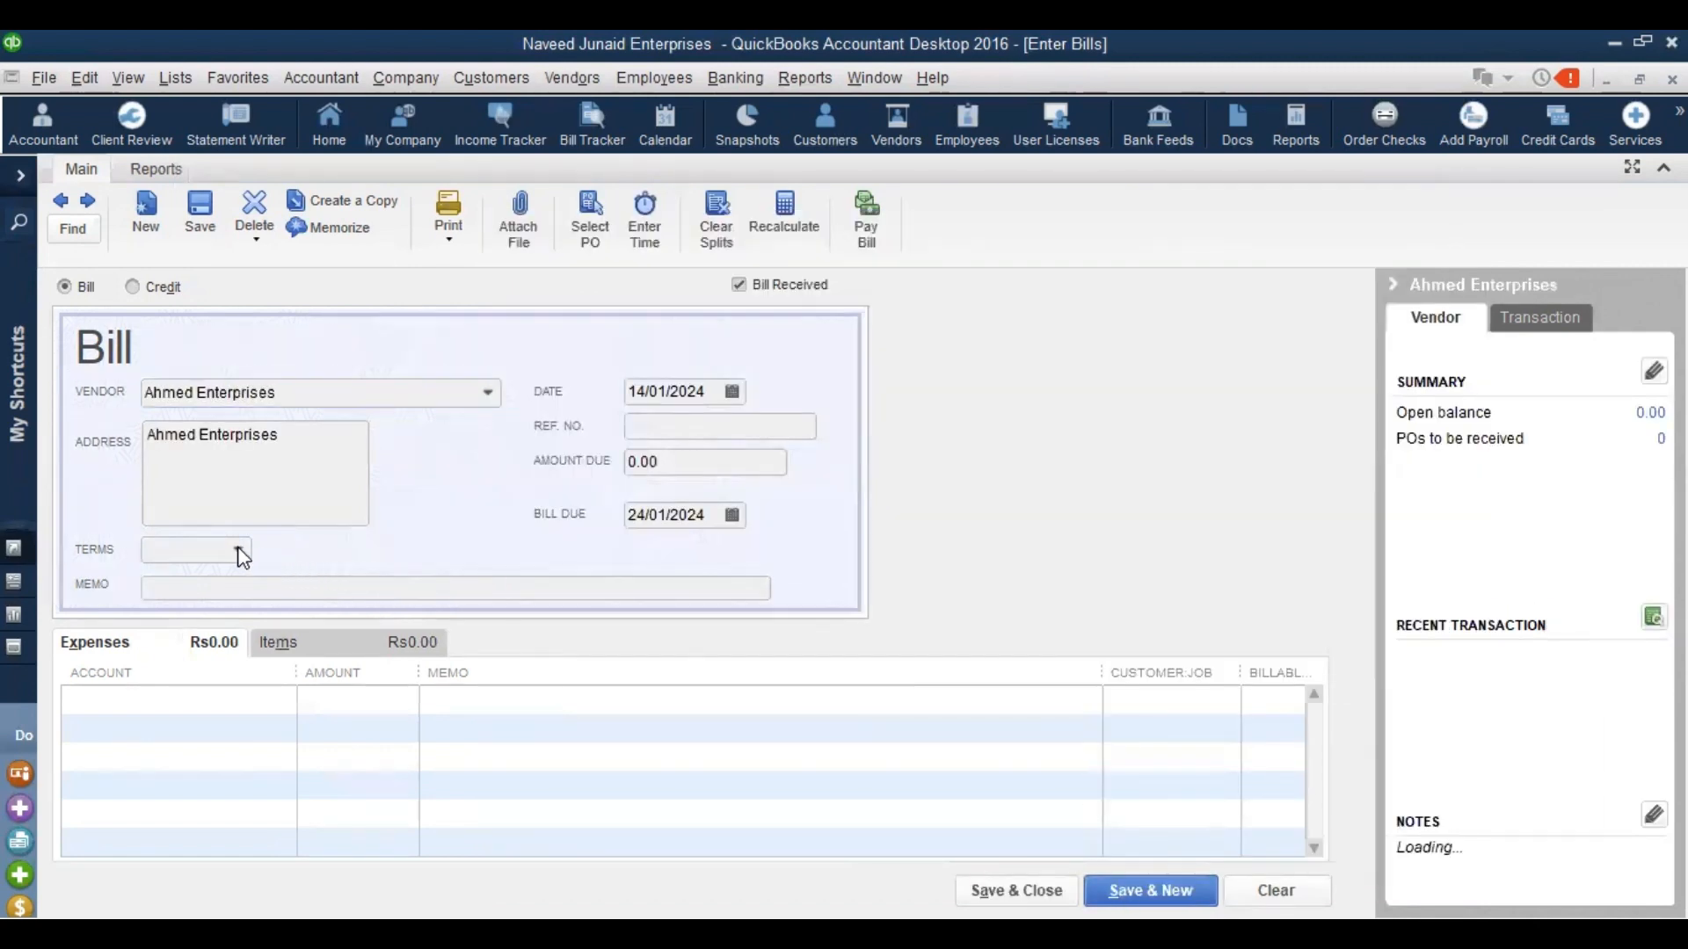
{"action": "left_click", "coordinate": [238, 549]}
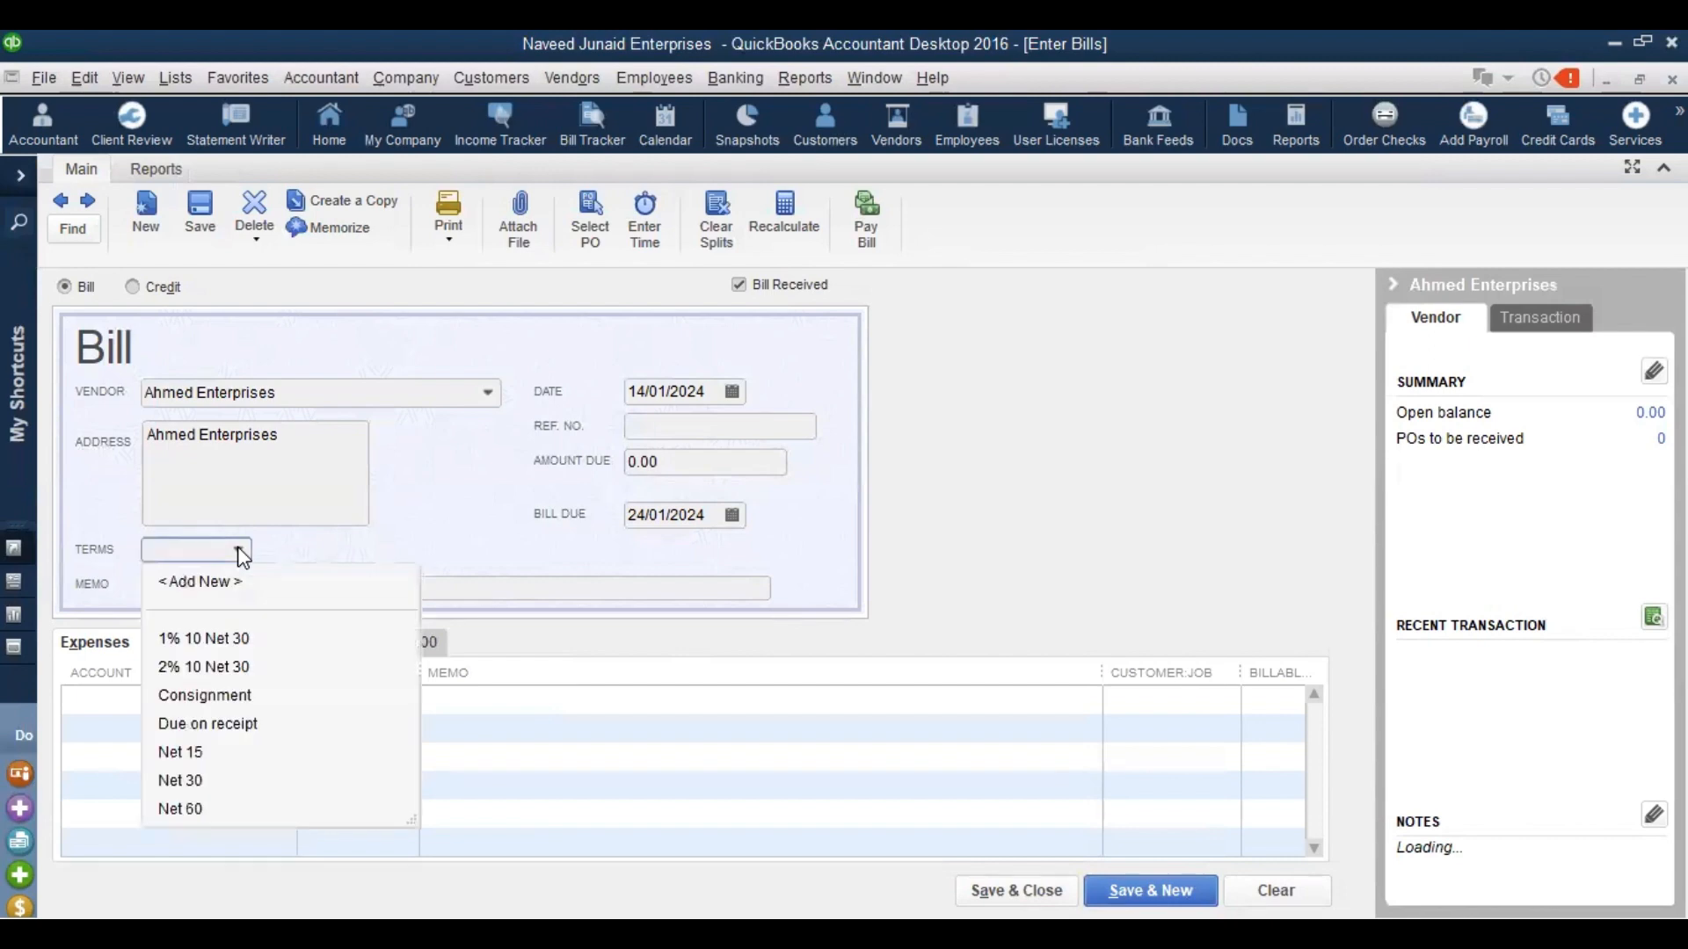
{"action": "left_click", "coordinate": [180, 809]}
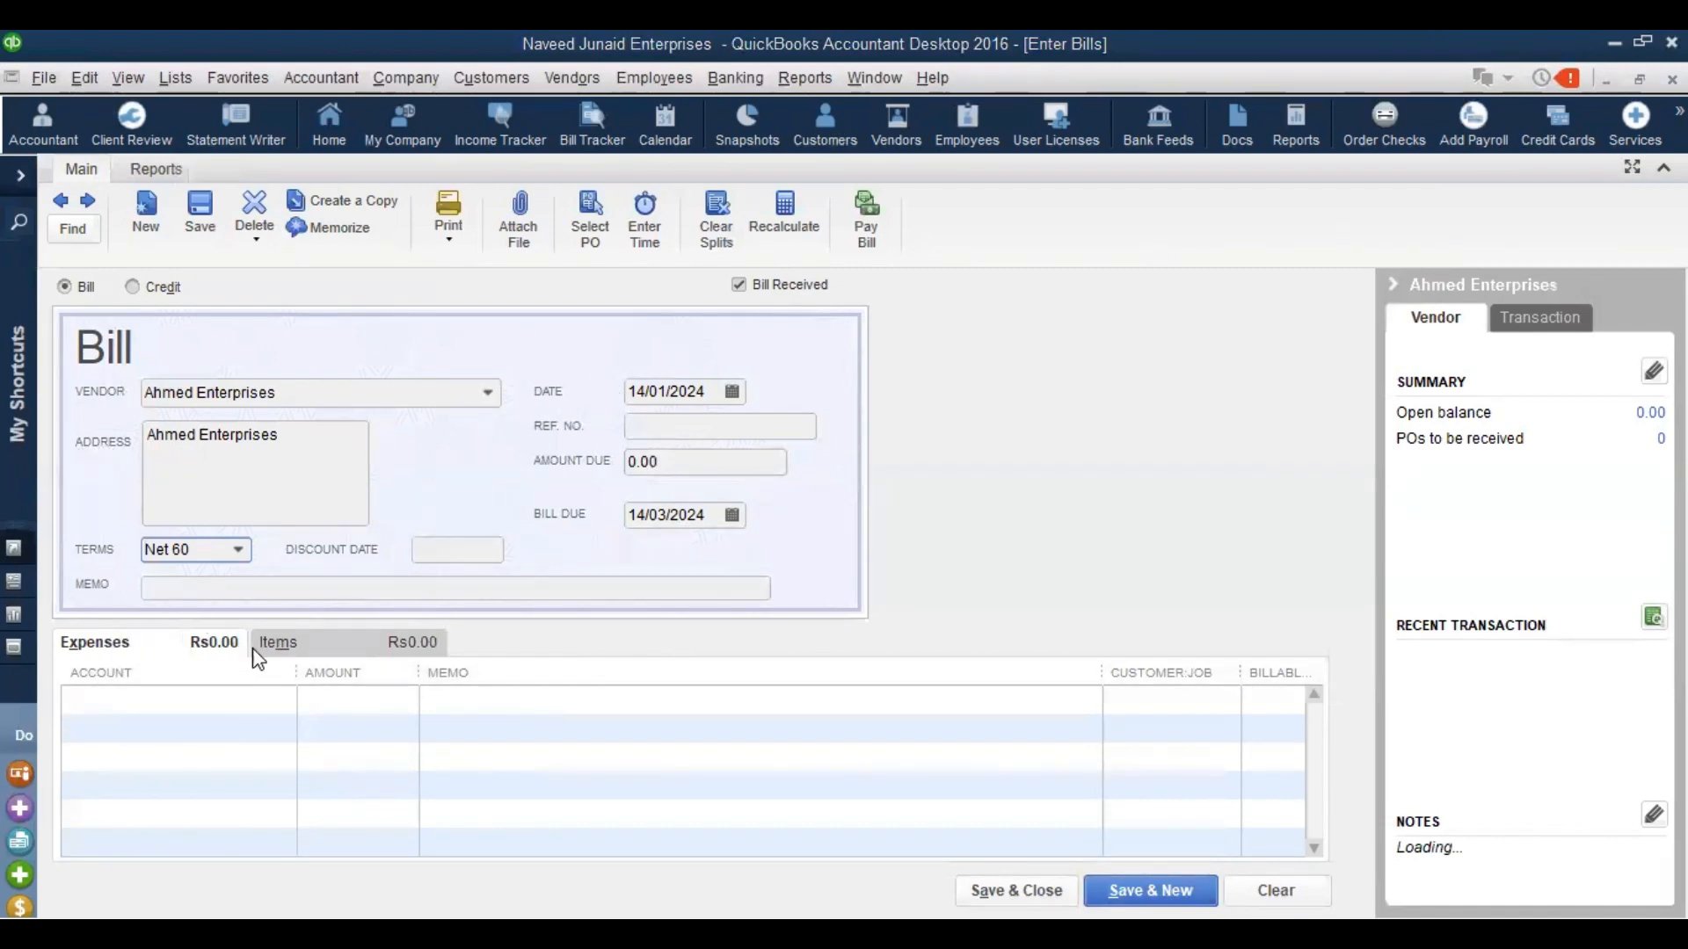
On the Items tab, add 1 Invertor 2.5 at cost 250000, suppressing the cost-change prompt
{"action": "left_click", "coordinate": [303, 650]}
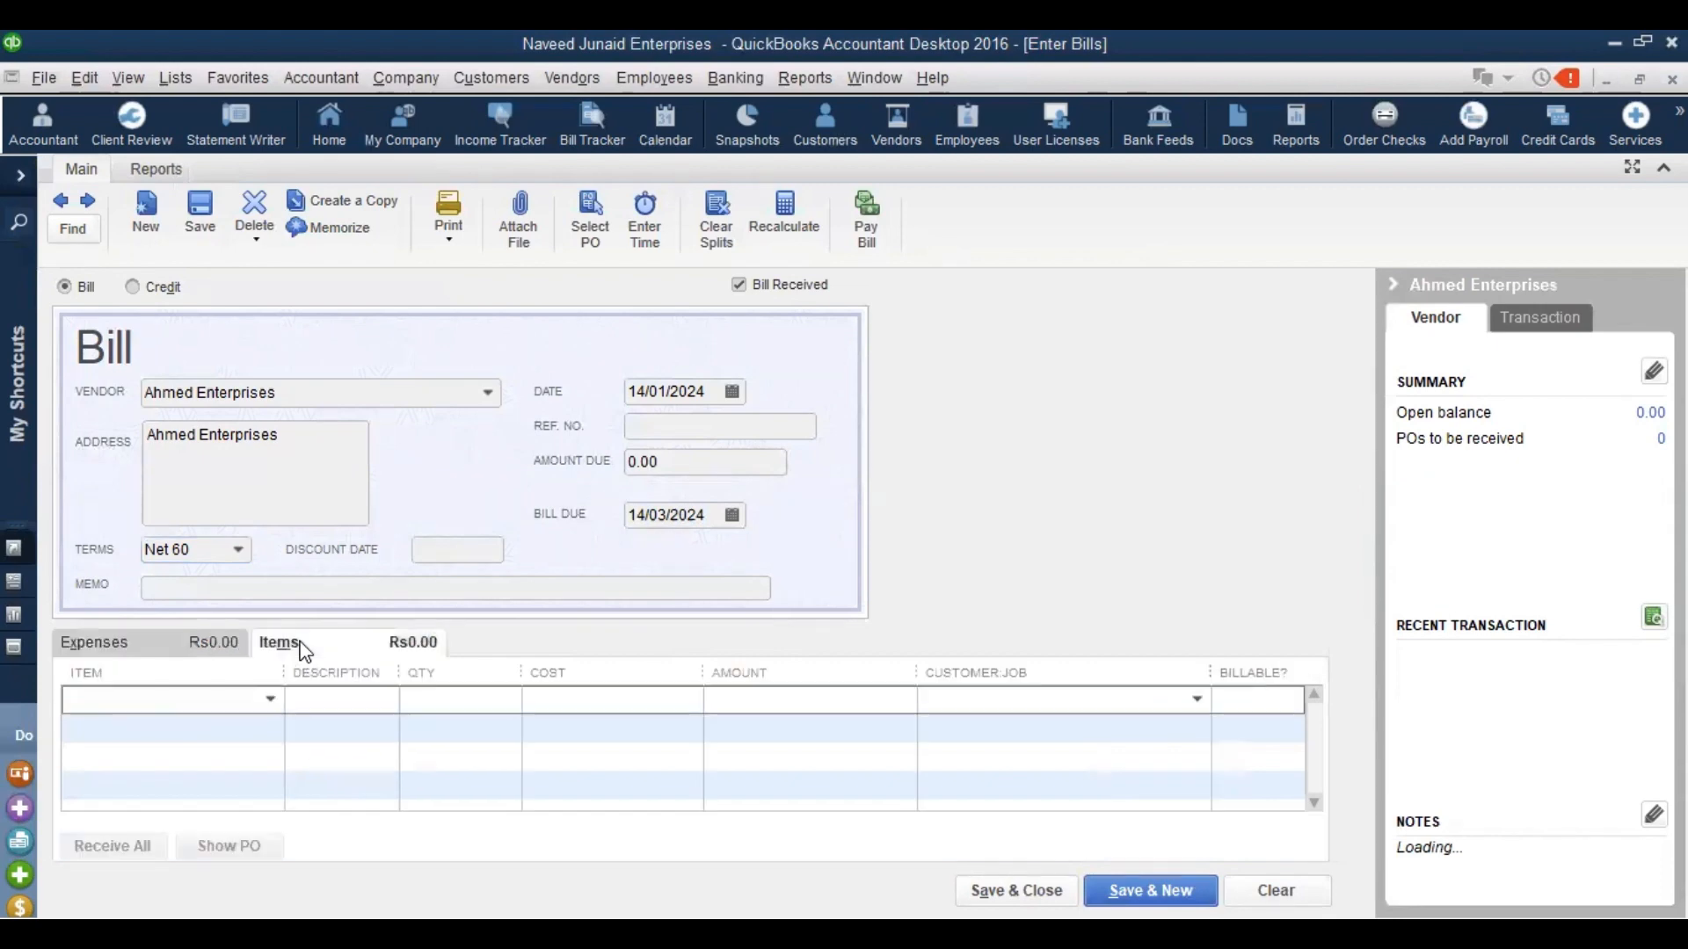
{"action": "left_click", "coordinate": [269, 699]}
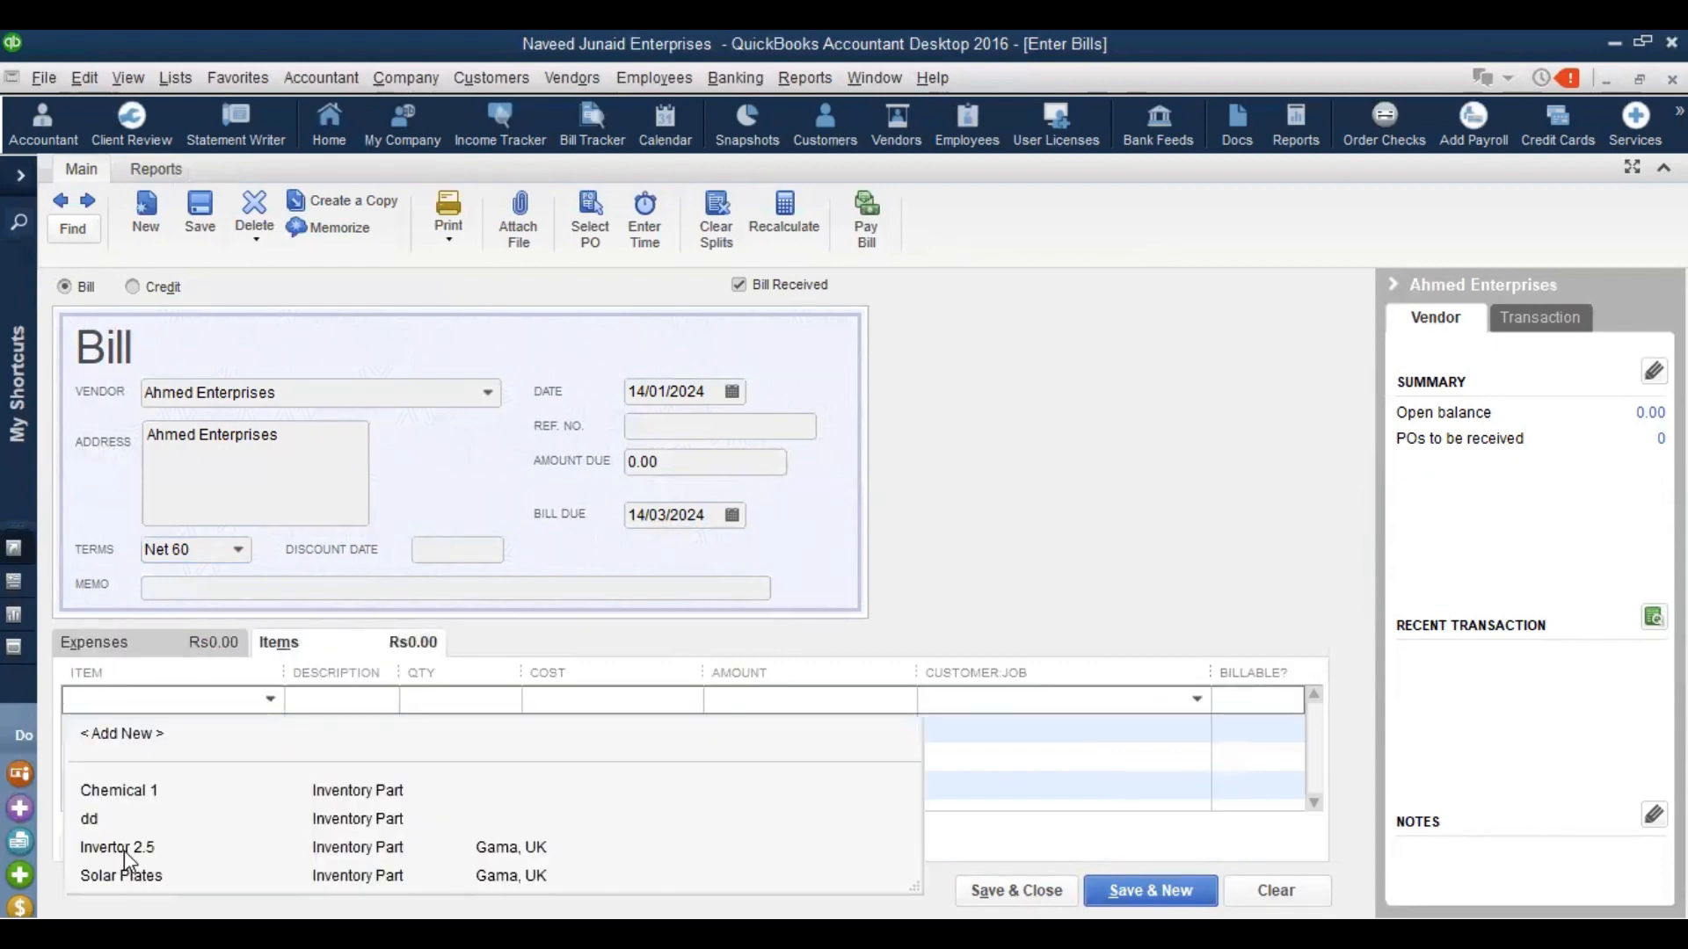
{"action": "left_click", "coordinate": [123, 851]}
{"action": "type", "text": "1"}
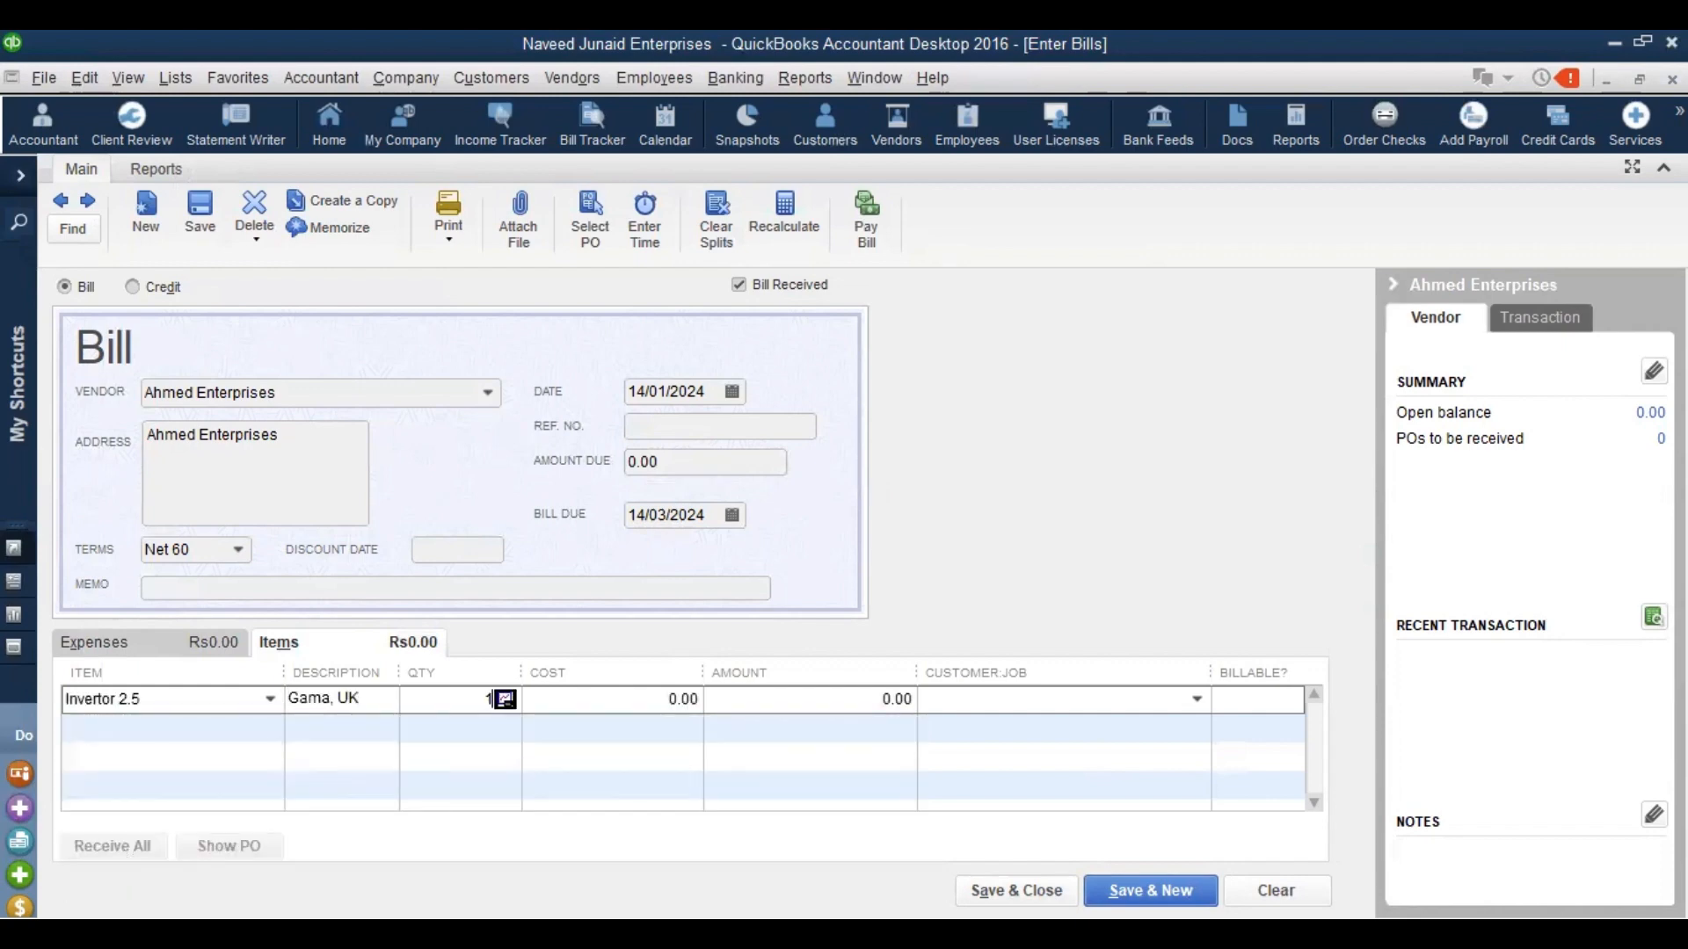
{"action": "key", "text": "Tab"}
{"action": "type", "text": "250000"}
{"action": "key", "text": "Tab"}
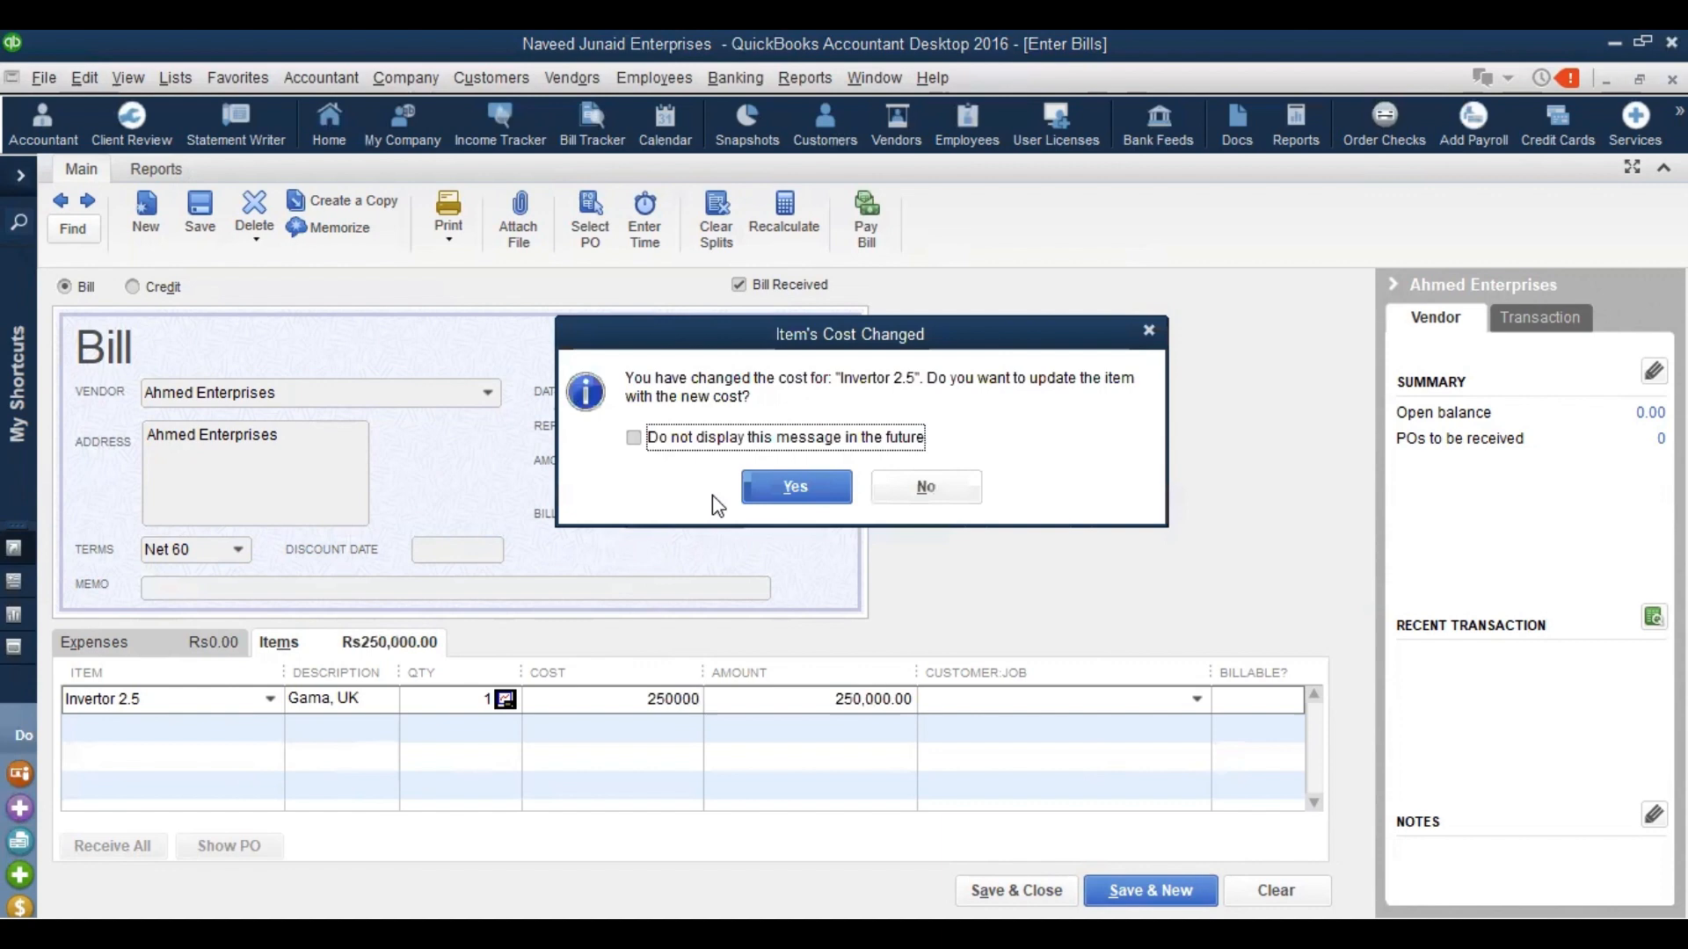
{"action": "left_click", "coordinate": [689, 439]}
{"action": "left_click", "coordinate": [884, 479]}
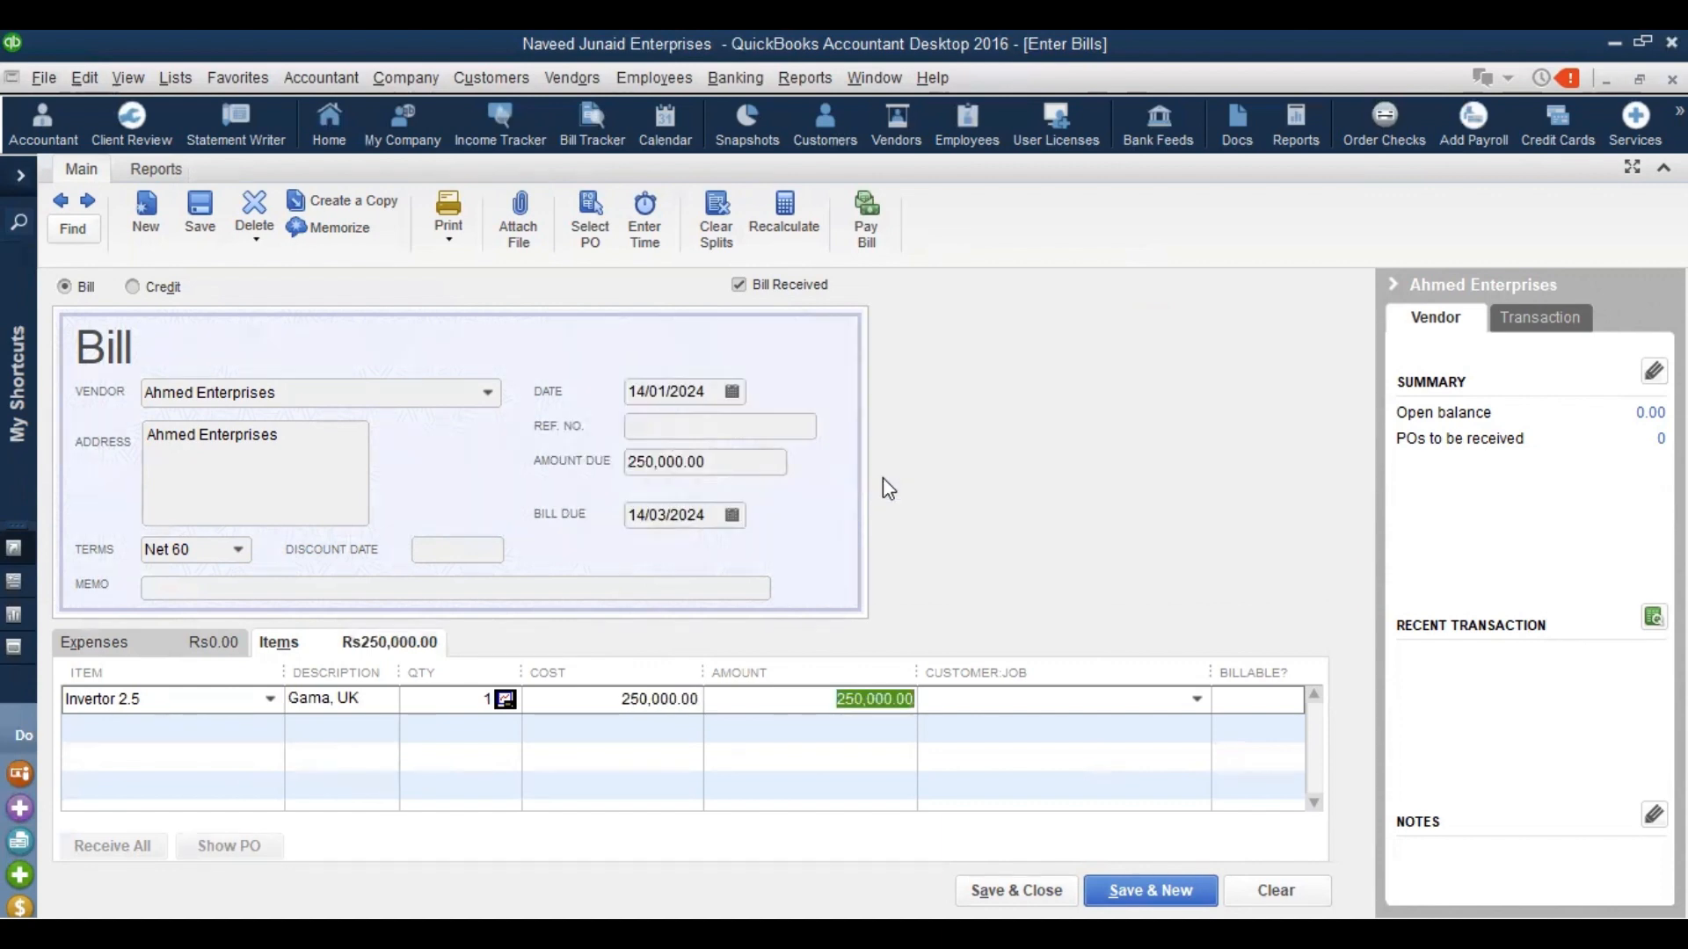
Add a second line of 6 Solar Plates at cost 70000
{"action": "key", "text": "Tab"}
{"action": "key", "text": "Tab"}
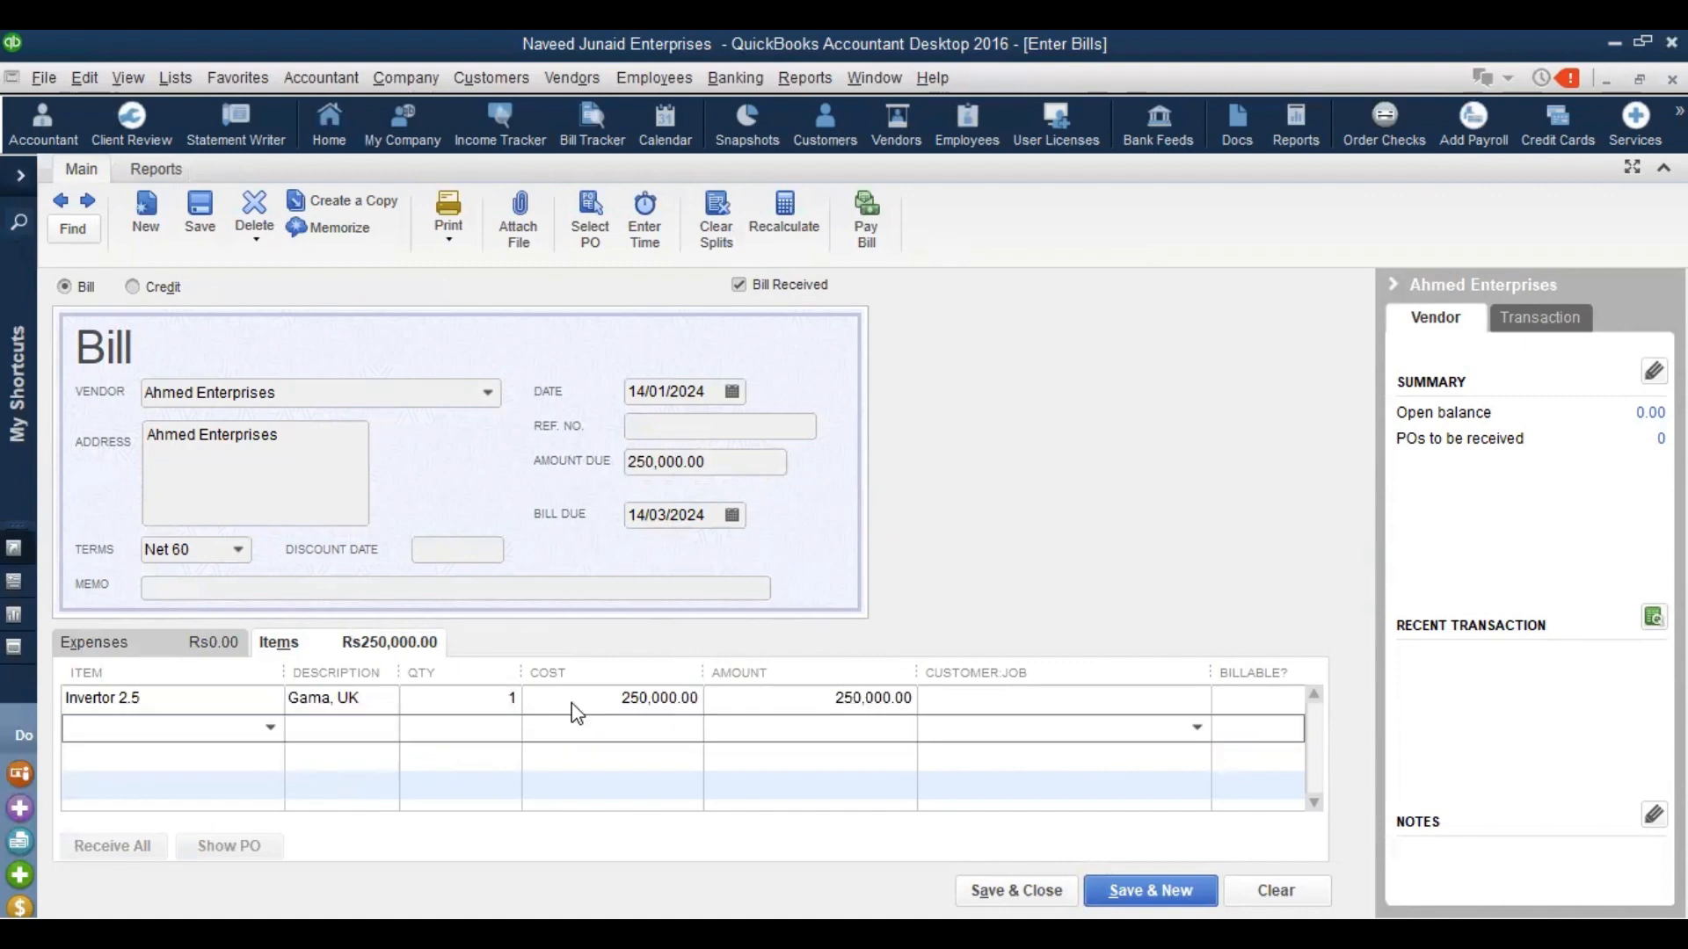
{"action": "type", "text": "Solar Plates"}
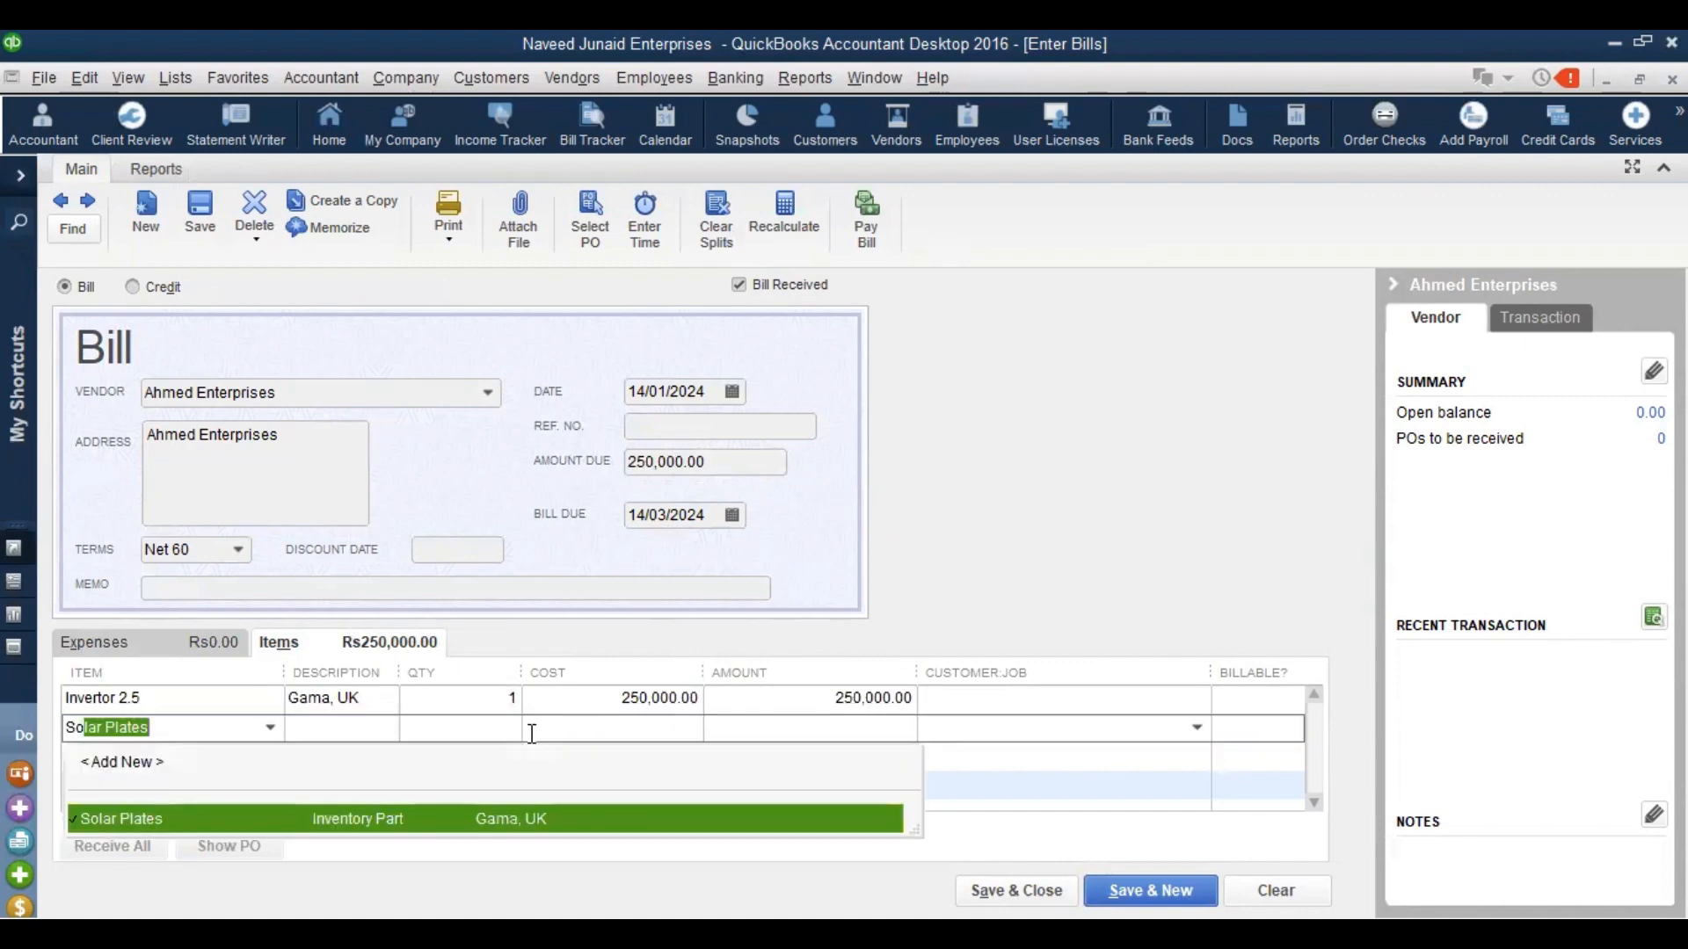
{"action": "key", "text": "Tab"}
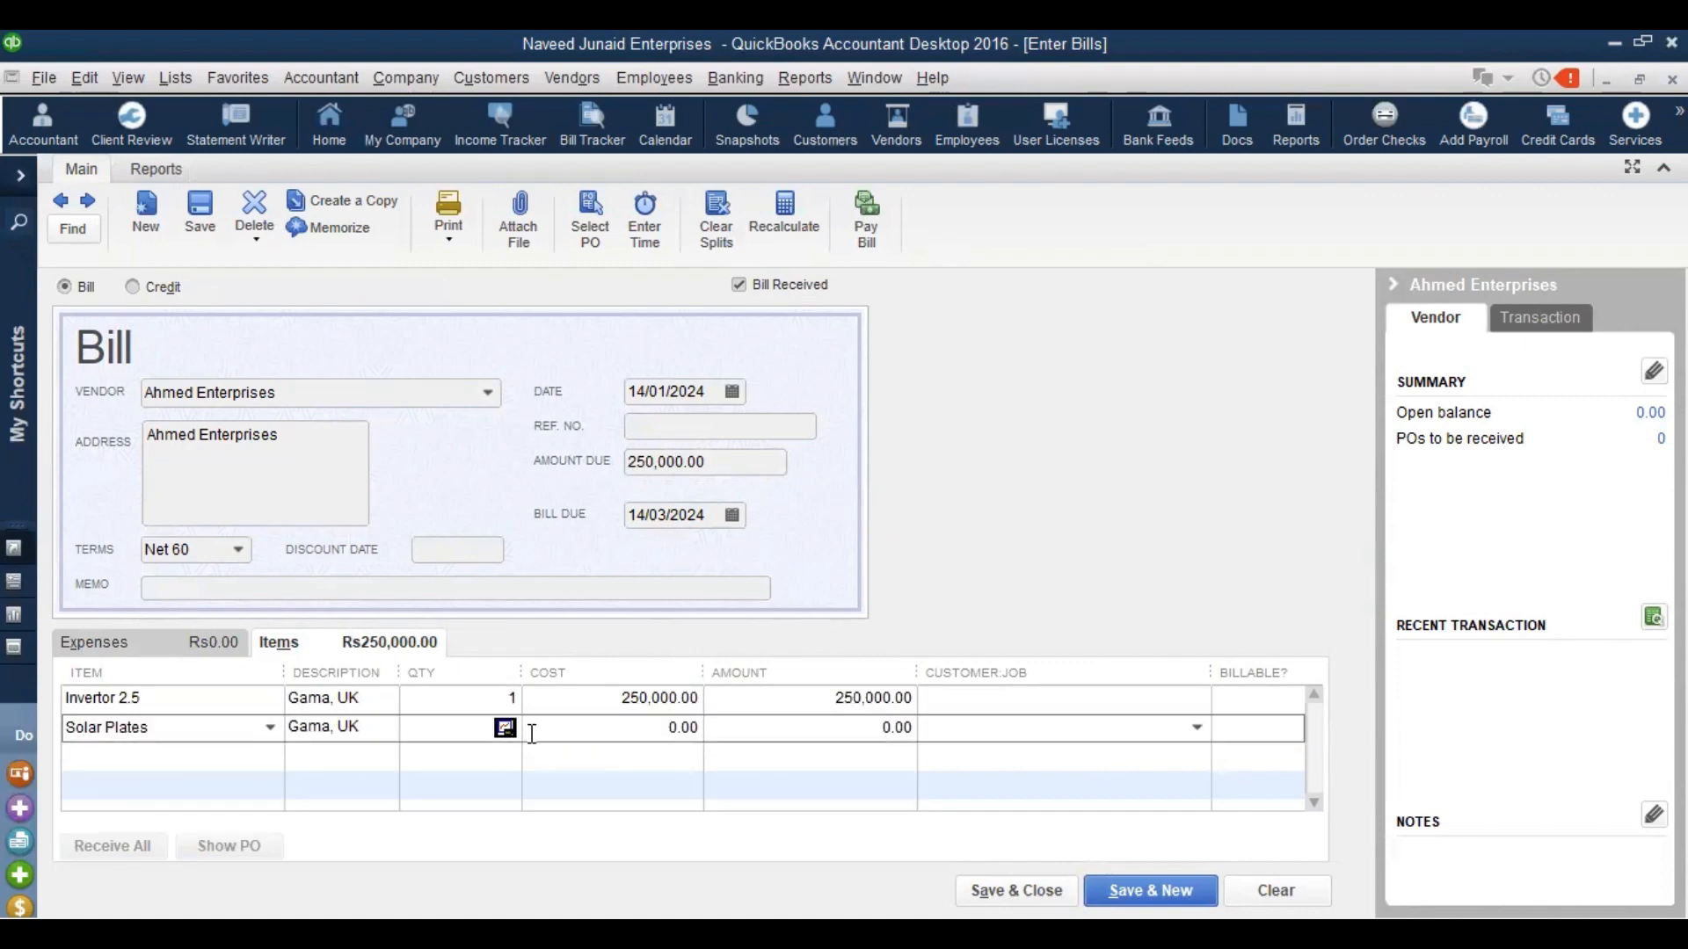
{"action": "type", "text": "6"}
{"action": "key", "text": "Tab"}
{"action": "type", "text": "70000"}
{"action": "key", "text": "Tab"}
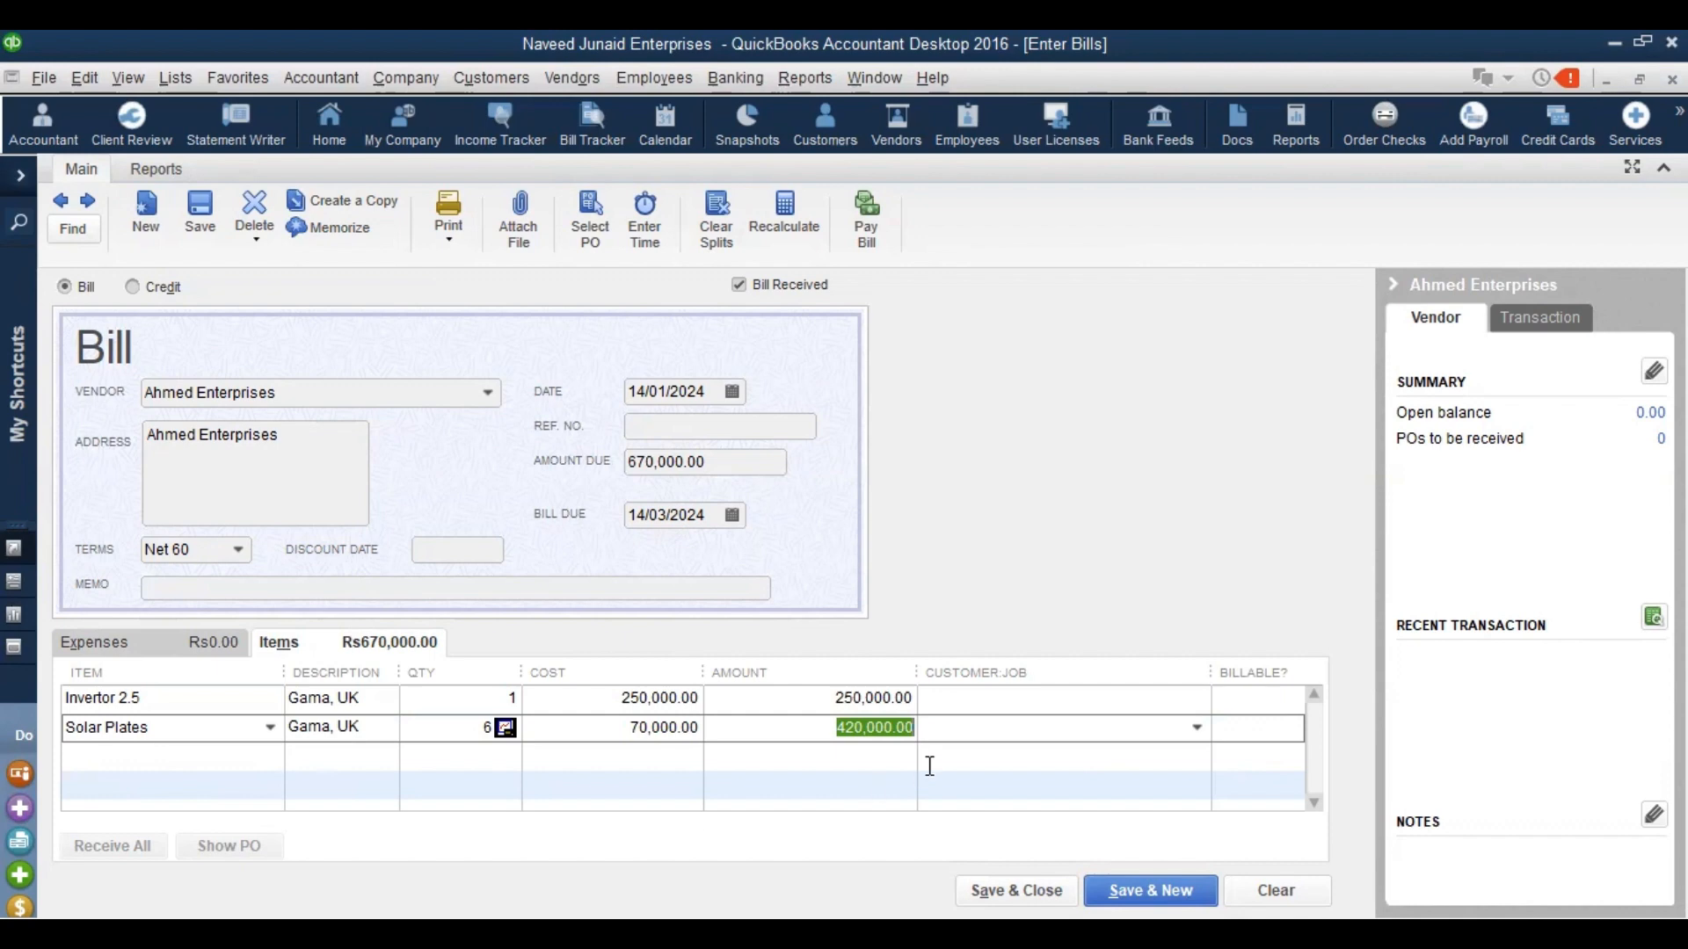
Enter Ref. No. 1015 and a memo, save the bill, and keep Net 60 for the vendor
{"action": "left_click", "coordinate": [668, 426]}
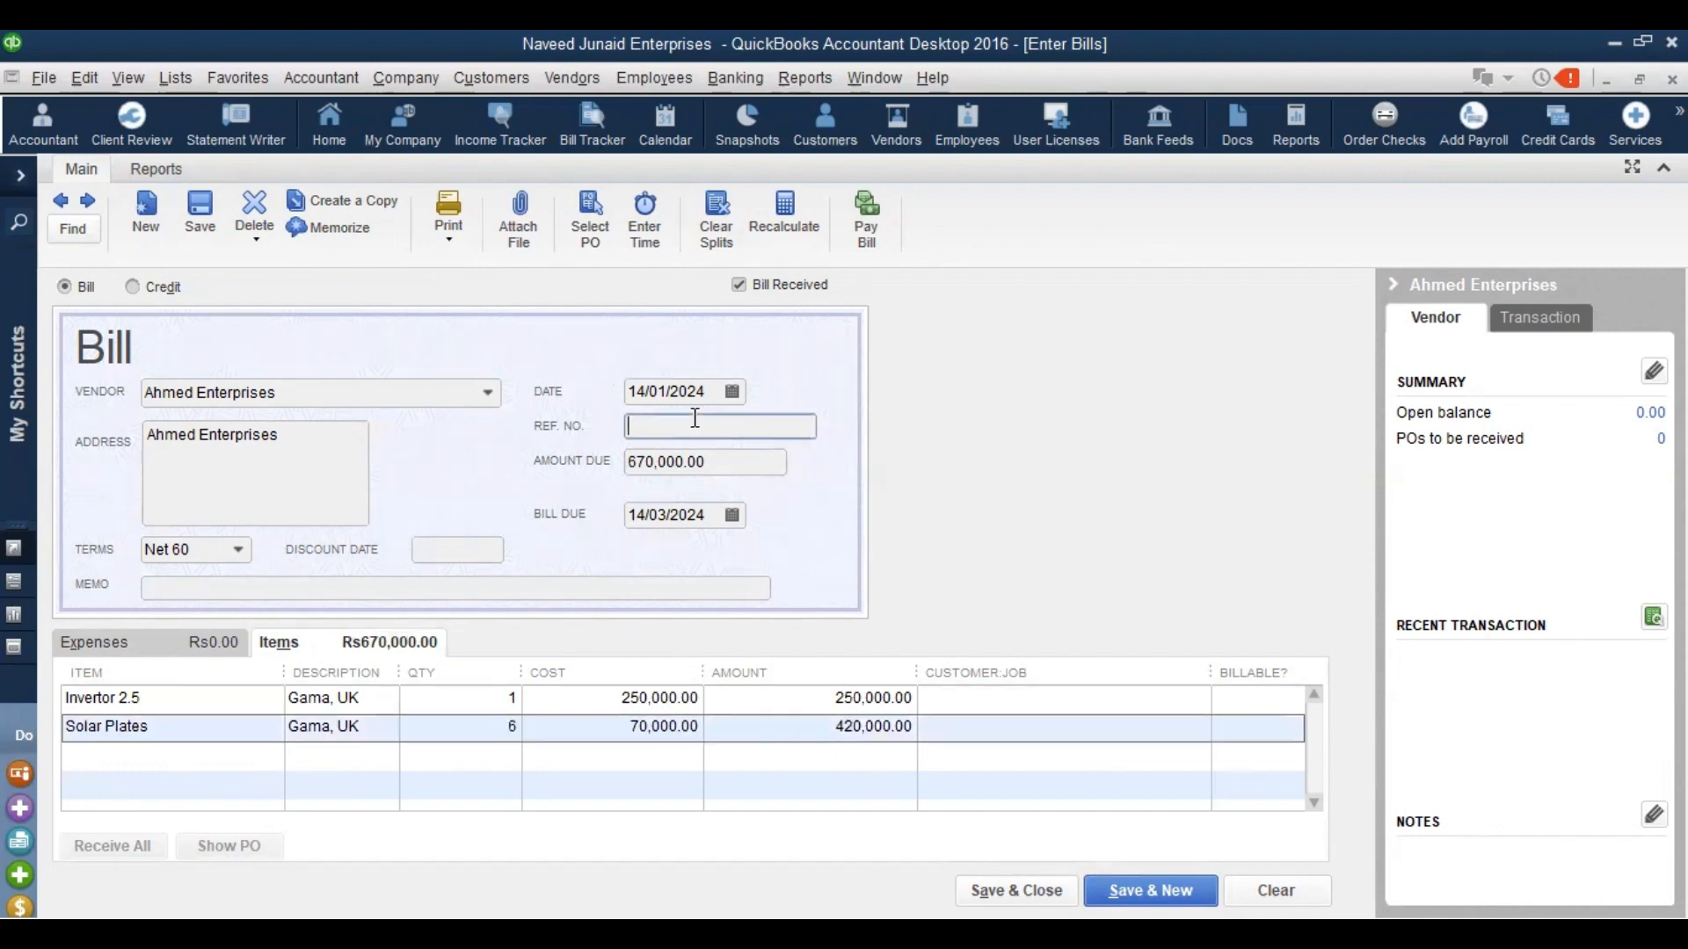
{"action": "type", "text": "1015"}
{"action": "left_click", "coordinate": [230, 590]}
{"action": "type", "text": "xxxxxxxx"}
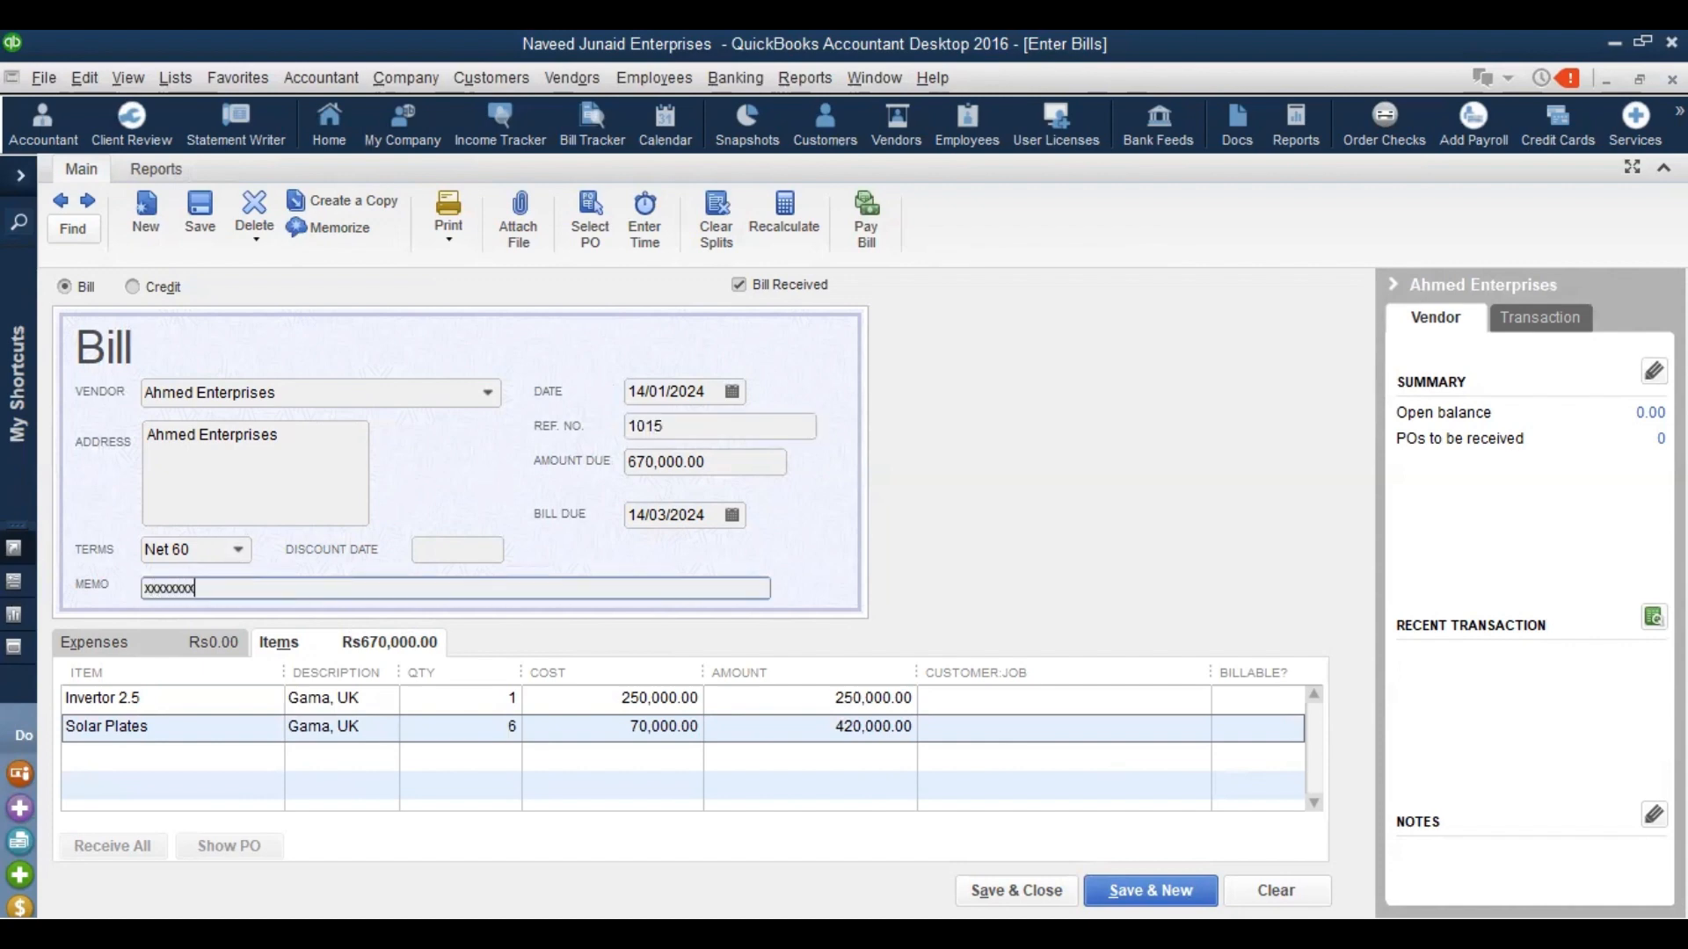
{"action": "left_click", "coordinate": [984, 890]}
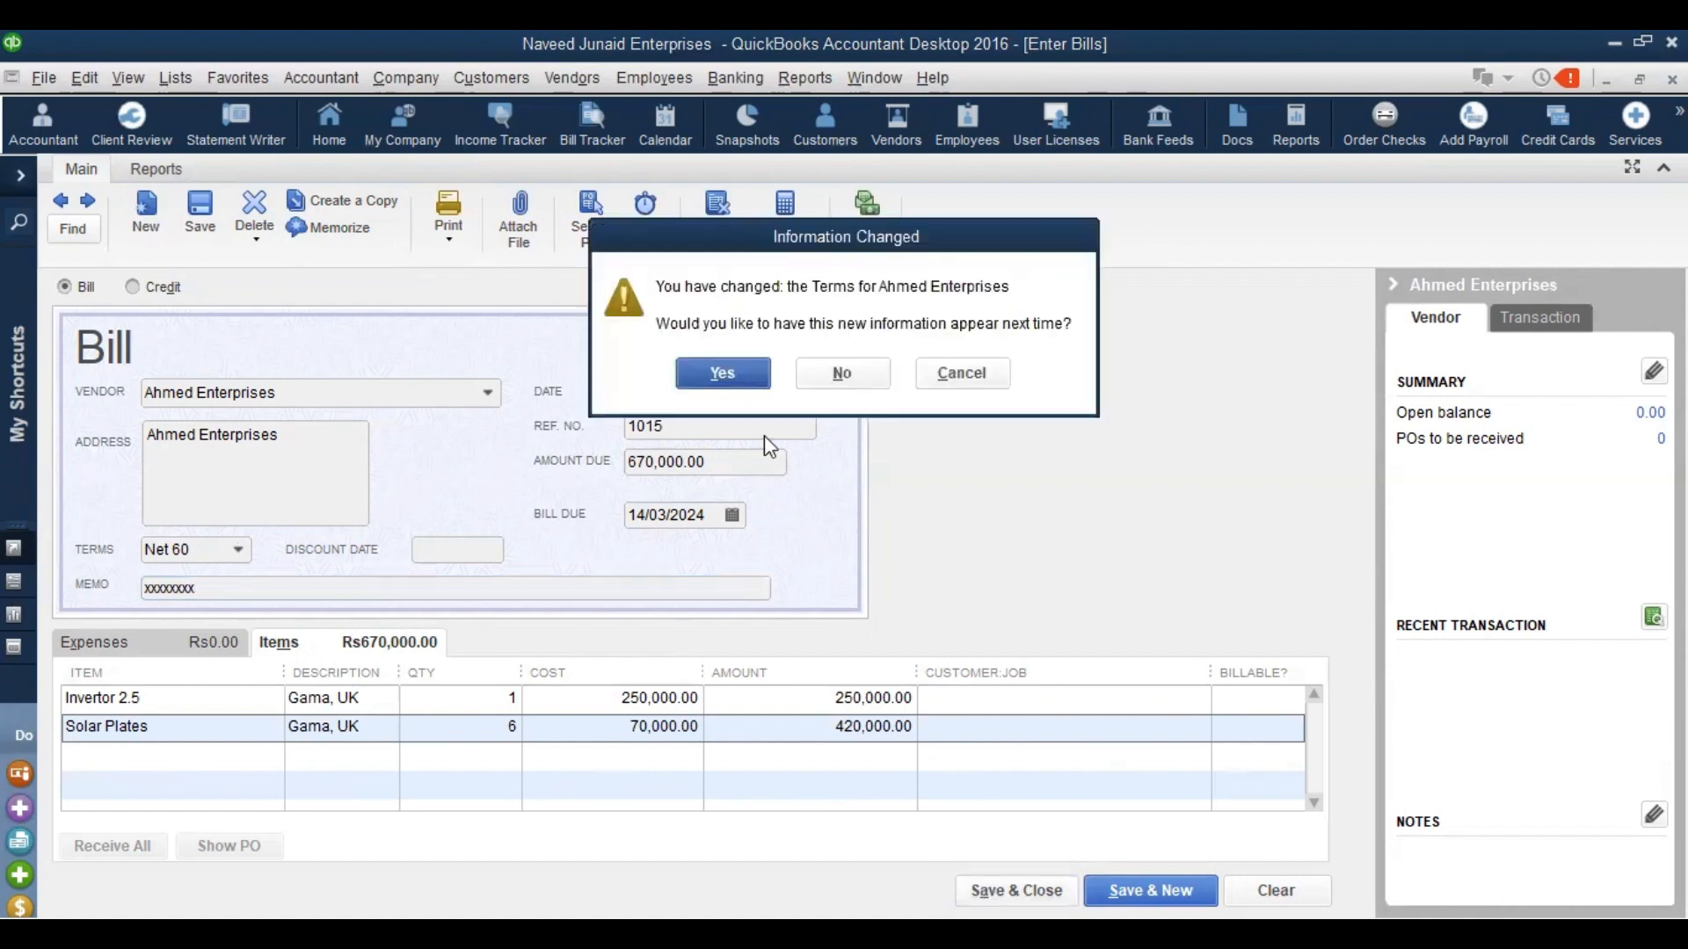
{"action": "left_click", "coordinate": [721, 373]}
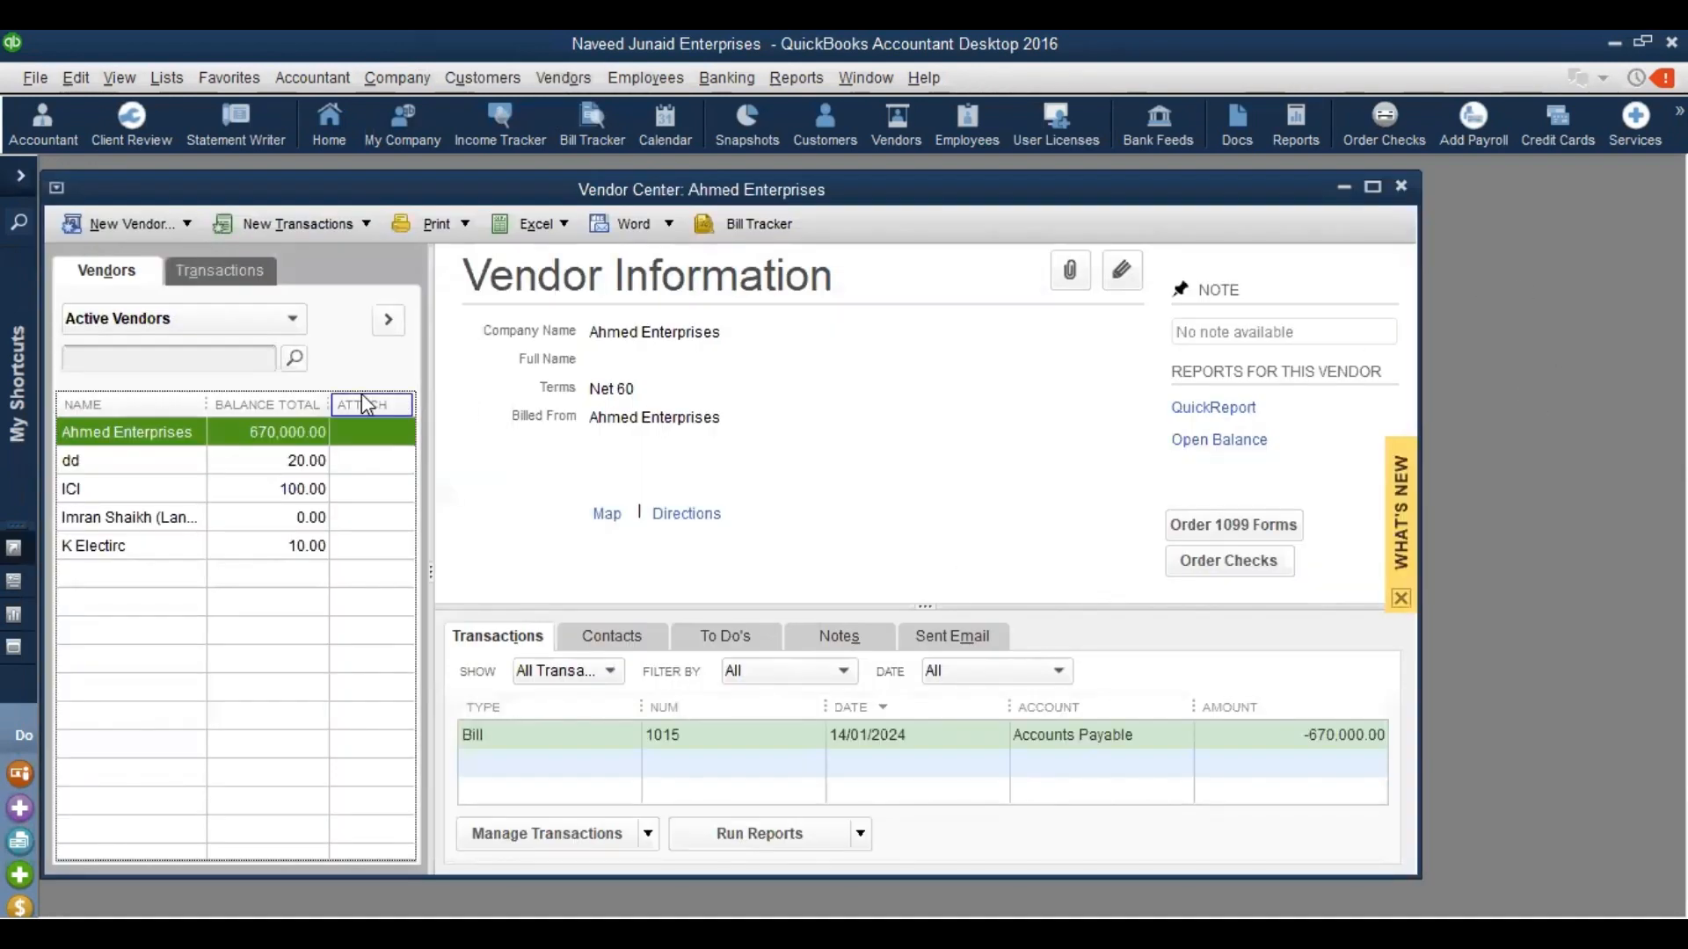
Reopen bill 1015 and view its Transaction Journal: Inventory Asset 250,000.00 and 420,000.00 against Accounts Payable 670,000.00
{"action": "left_click", "coordinate": [870, 733]}
{"action": "double_click", "coordinate": [870, 733]}
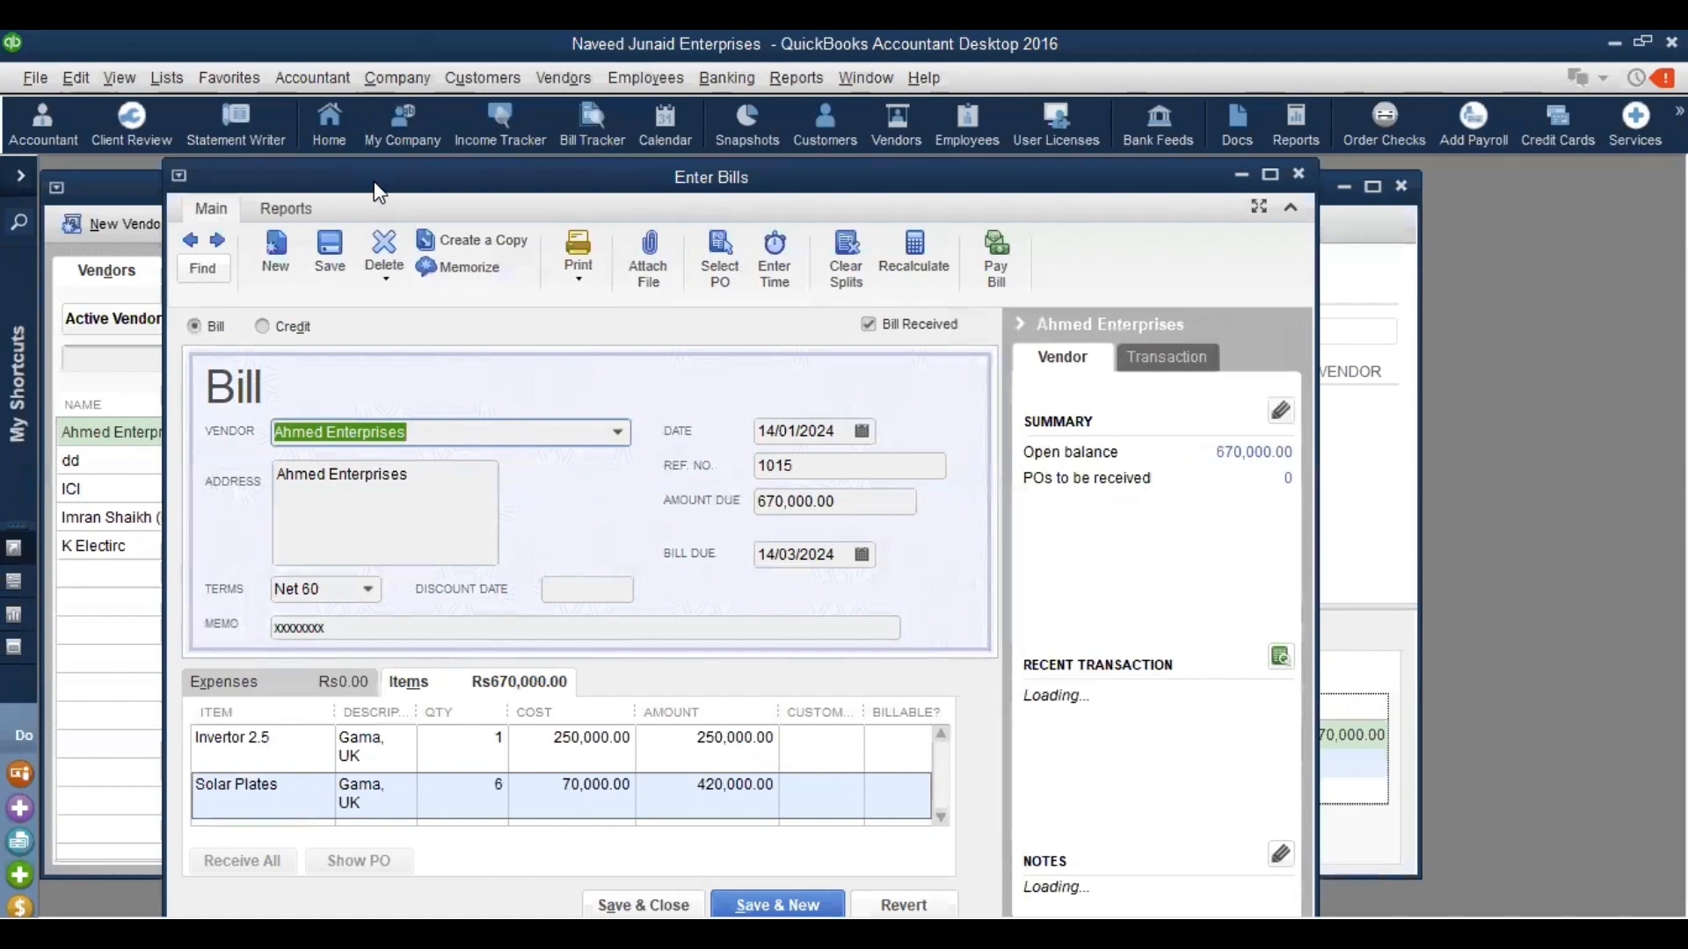
{"action": "left_click_drag", "start_coordinate": [378, 191], "coordinate": [448, 294]}
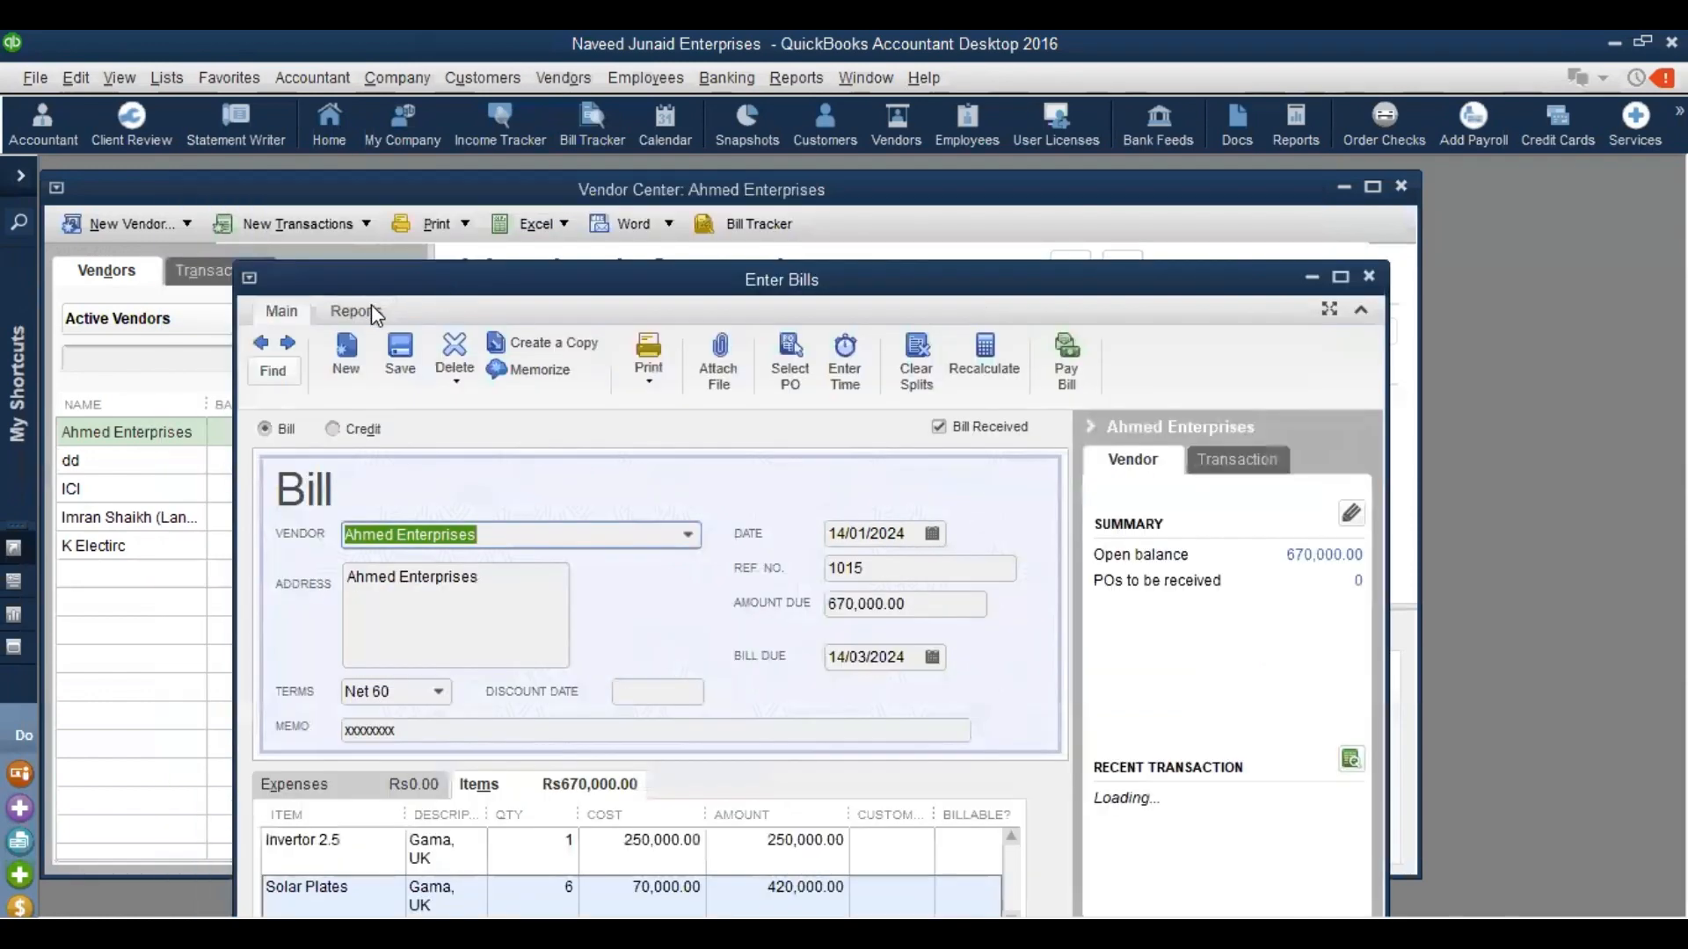
{"action": "left_click", "coordinate": [373, 311]}
{"action": "left_click", "coordinate": [420, 362]}
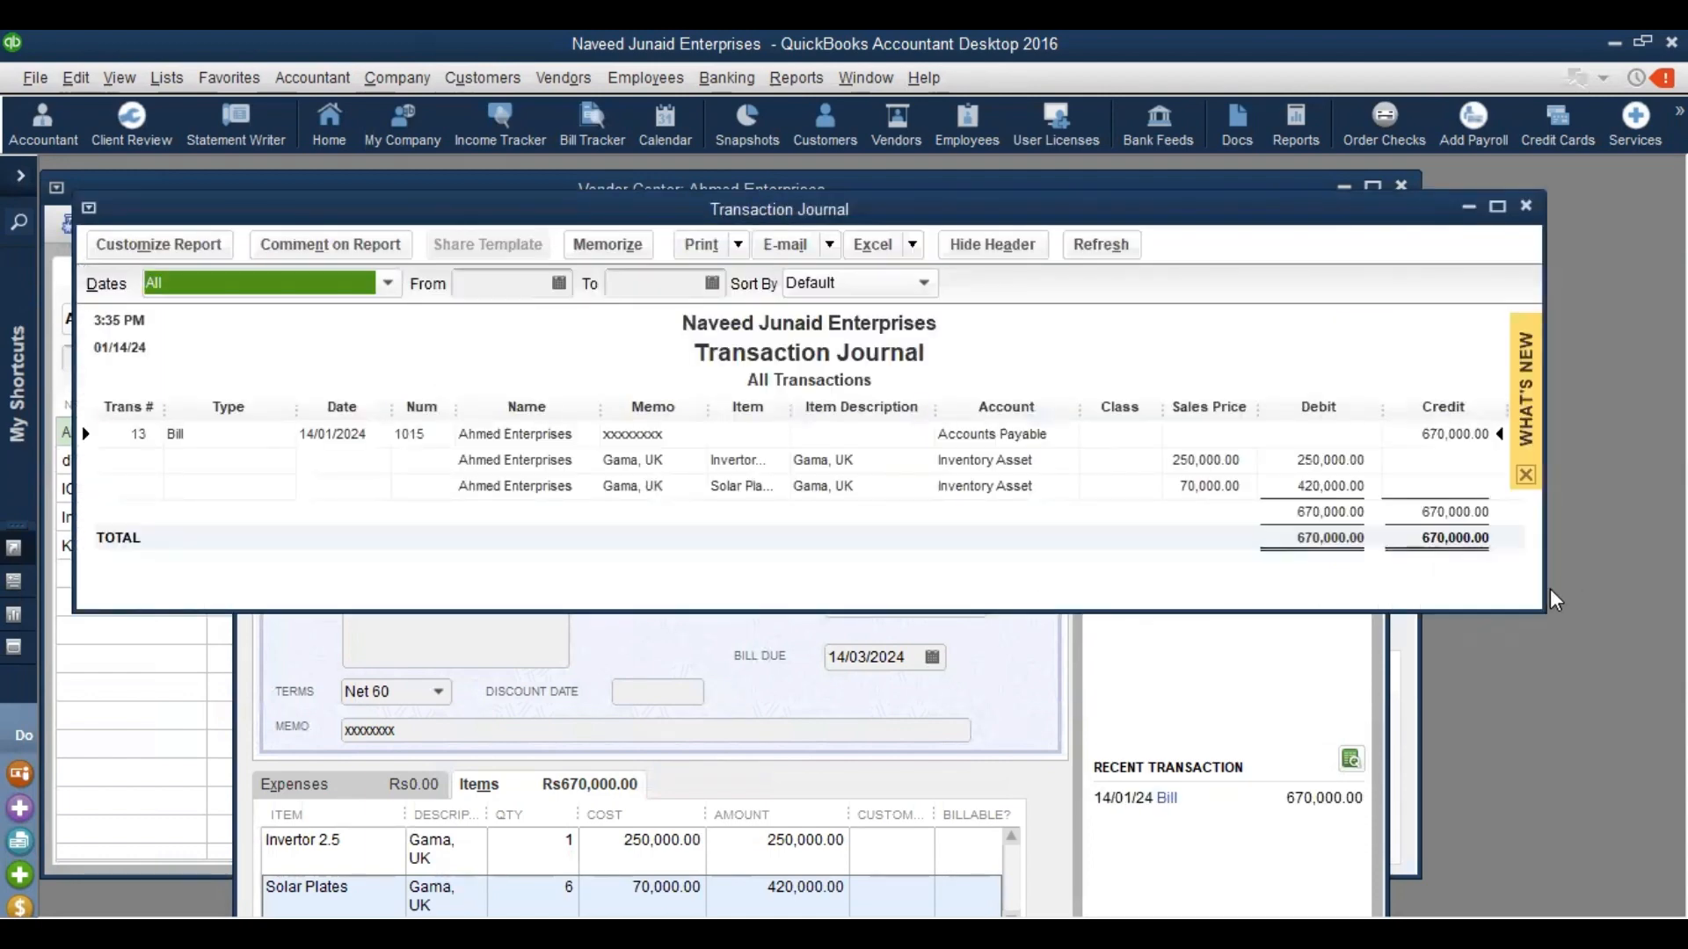
{"action": "left_click_drag", "start_coordinate": [1540, 607], "coordinate": [1625, 648]}
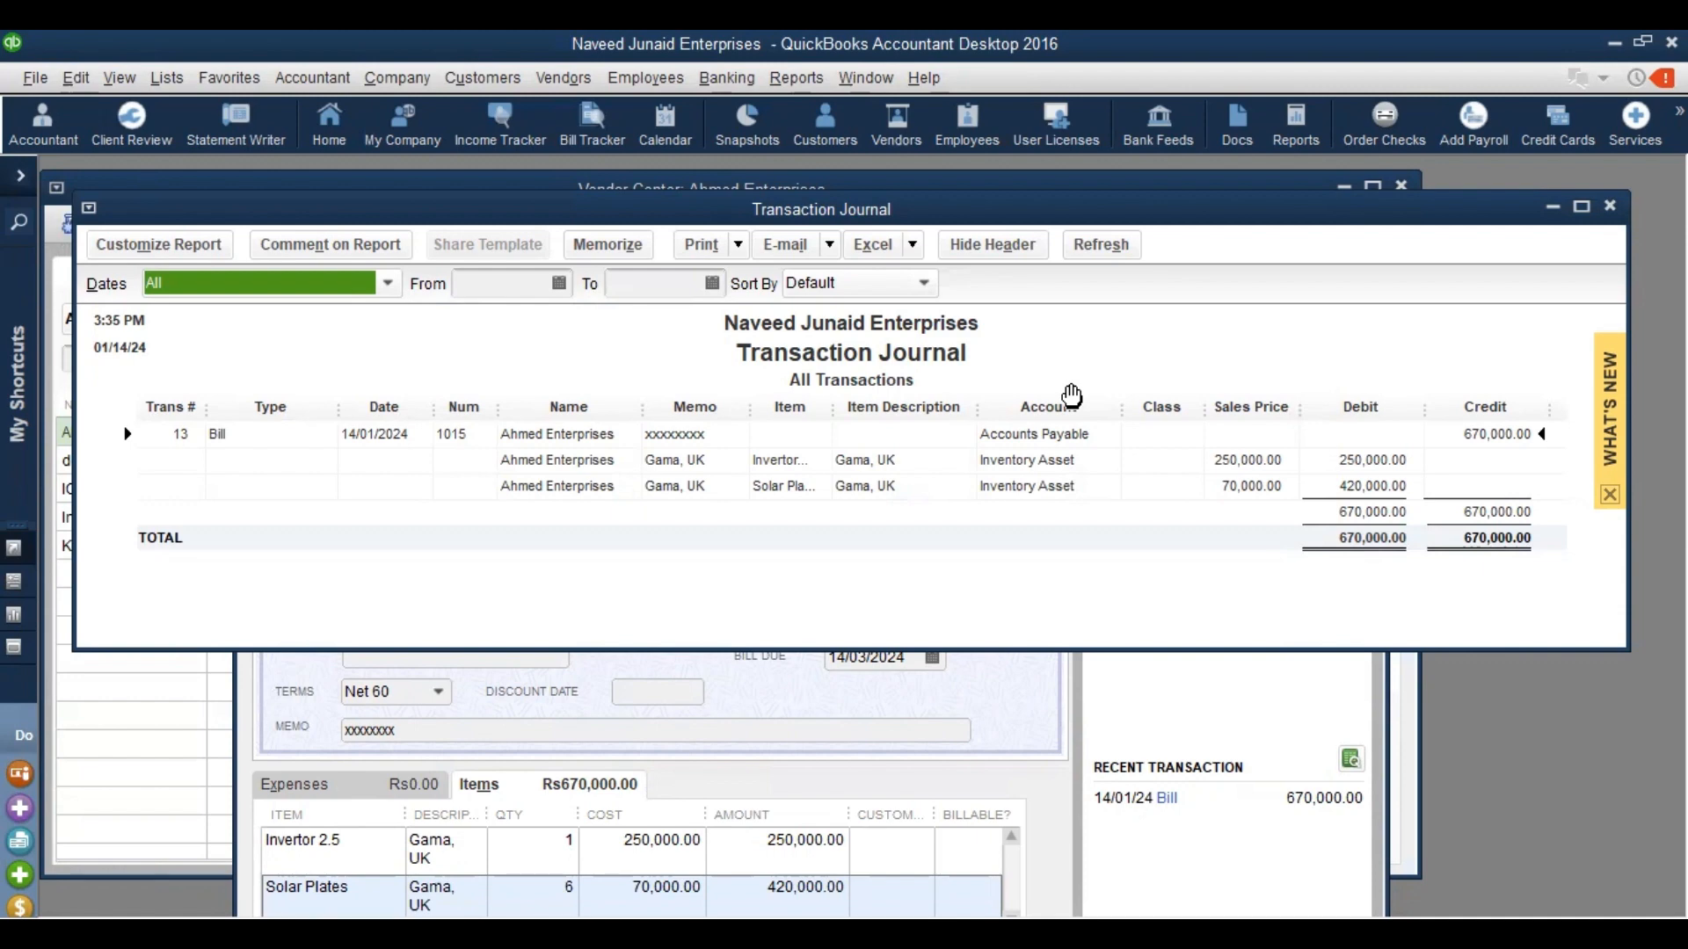
{"action": "left_click", "coordinate": [787, 81]}
{"action": "mouse_move", "coordinate": [879, 269]}
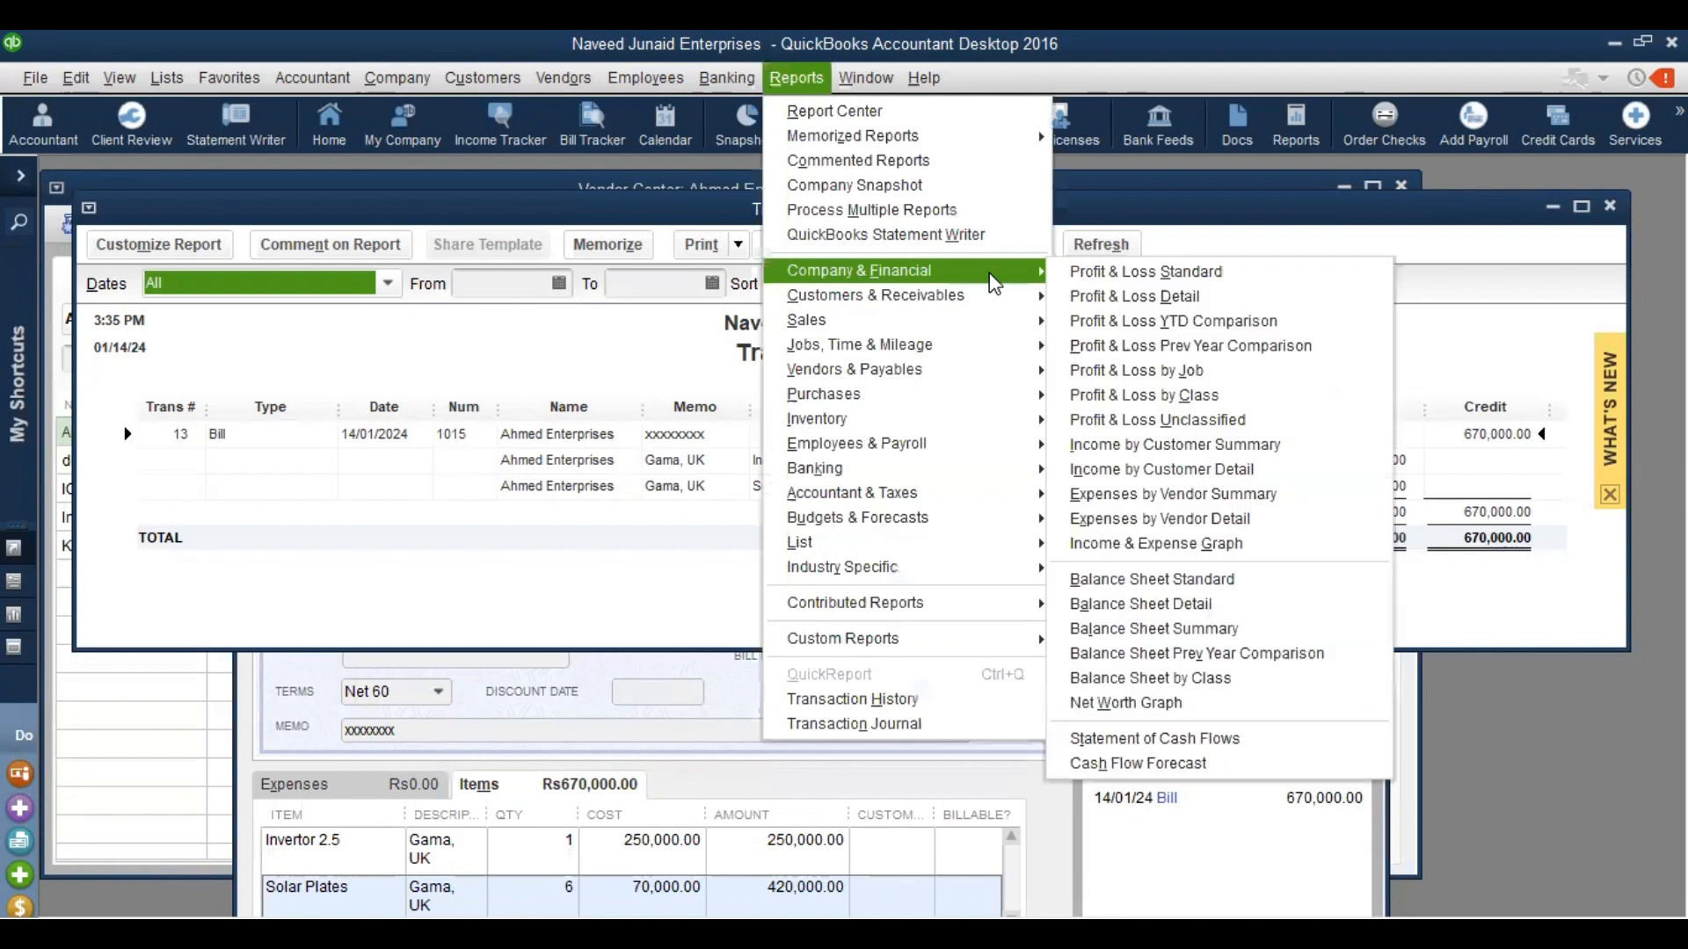
{"action": "left_click", "coordinate": [1199, 579]}
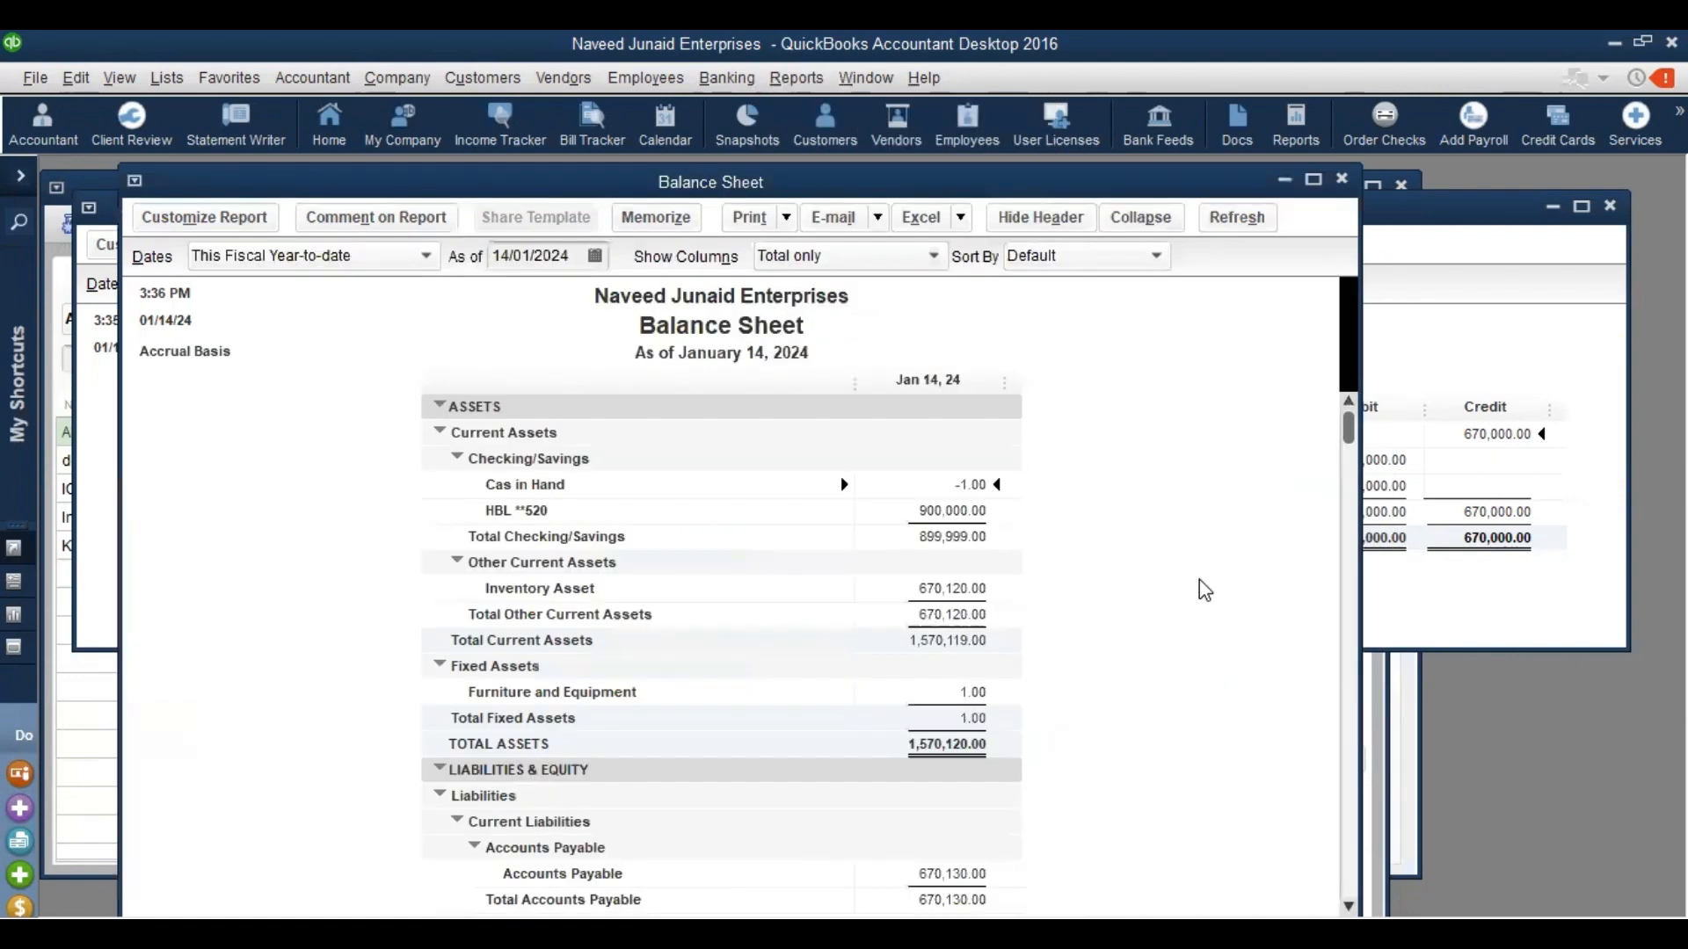
{"action": "scroll", "coordinate": [1199, 578], "scroll_direction": "down", "scroll_amount": 4}
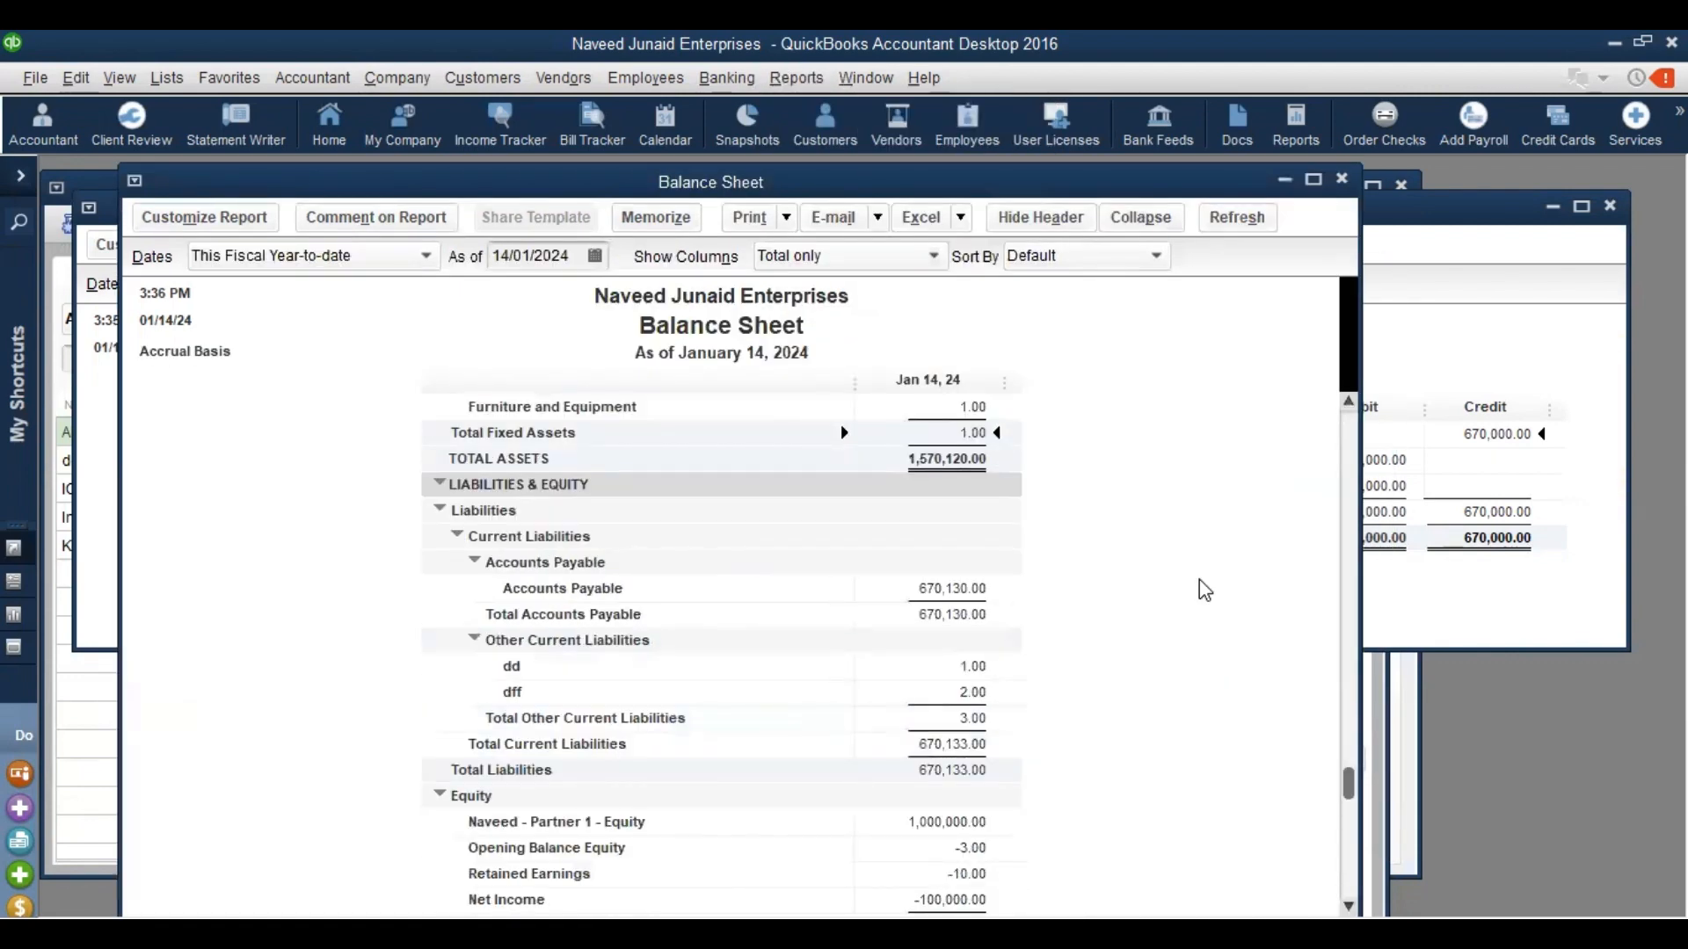
{"action": "left_click", "coordinate": [952, 614]}
{"action": "scroll", "coordinate": [954, 571], "scroll_direction": "up", "scroll_amount": 5}
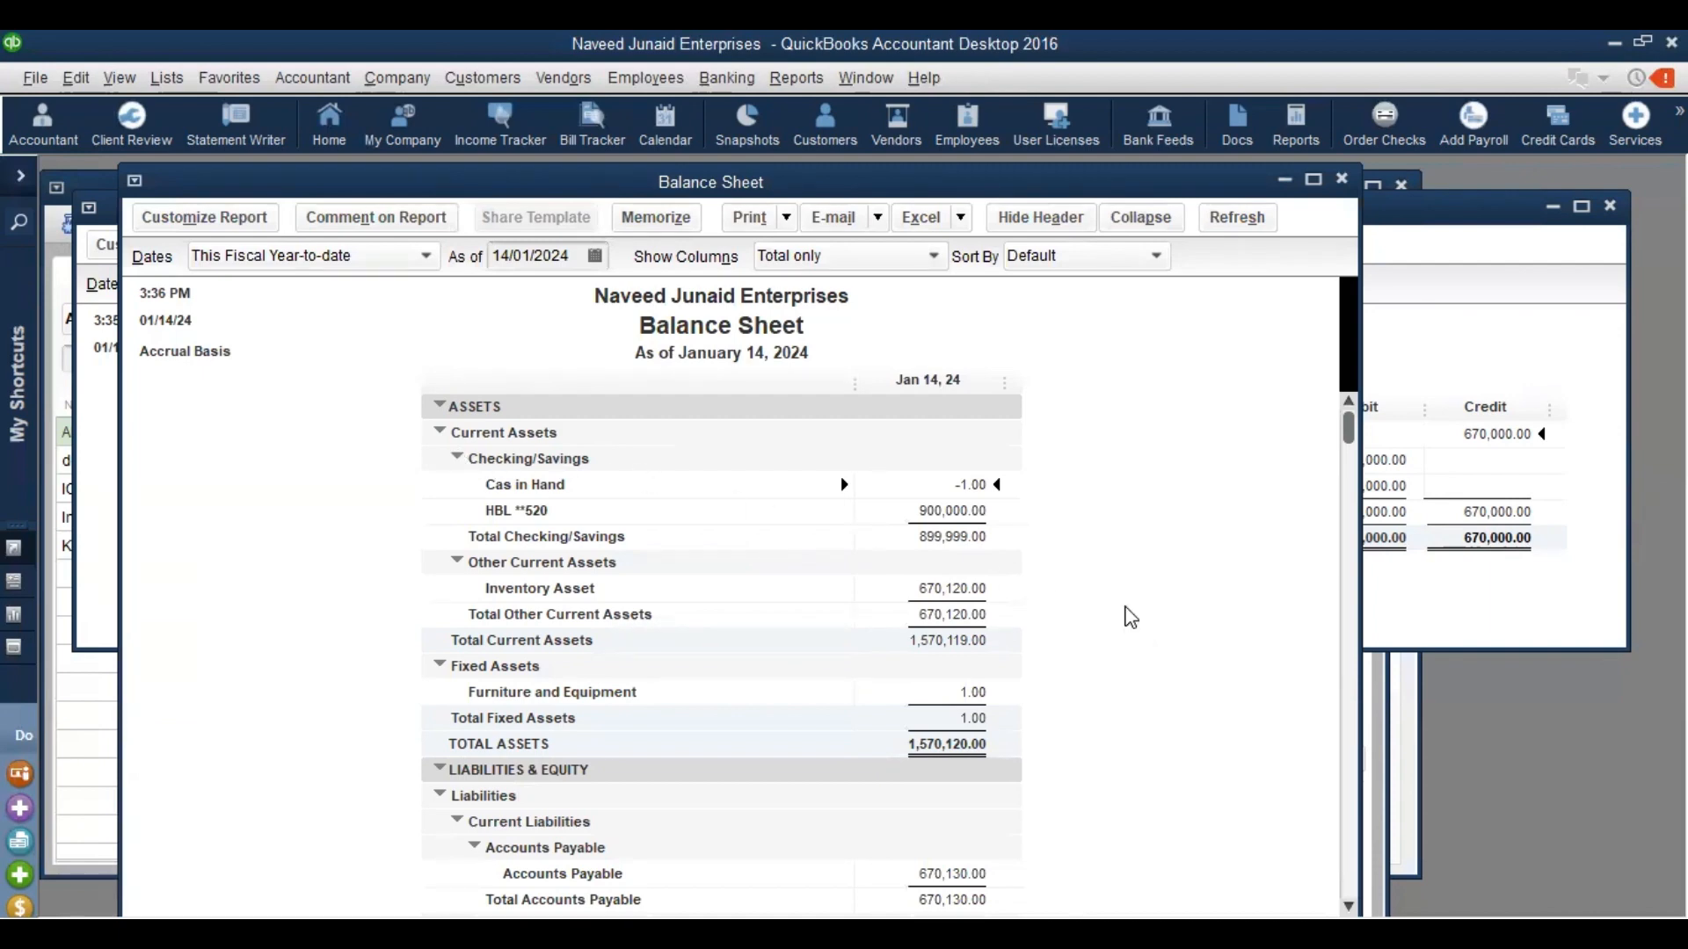
{"action": "scroll", "coordinate": [1131, 617], "scroll_direction": "down", "scroll_amount": 11}
{"action": "scroll", "coordinate": [1130, 617], "scroll_direction": "up", "scroll_amount": 1}
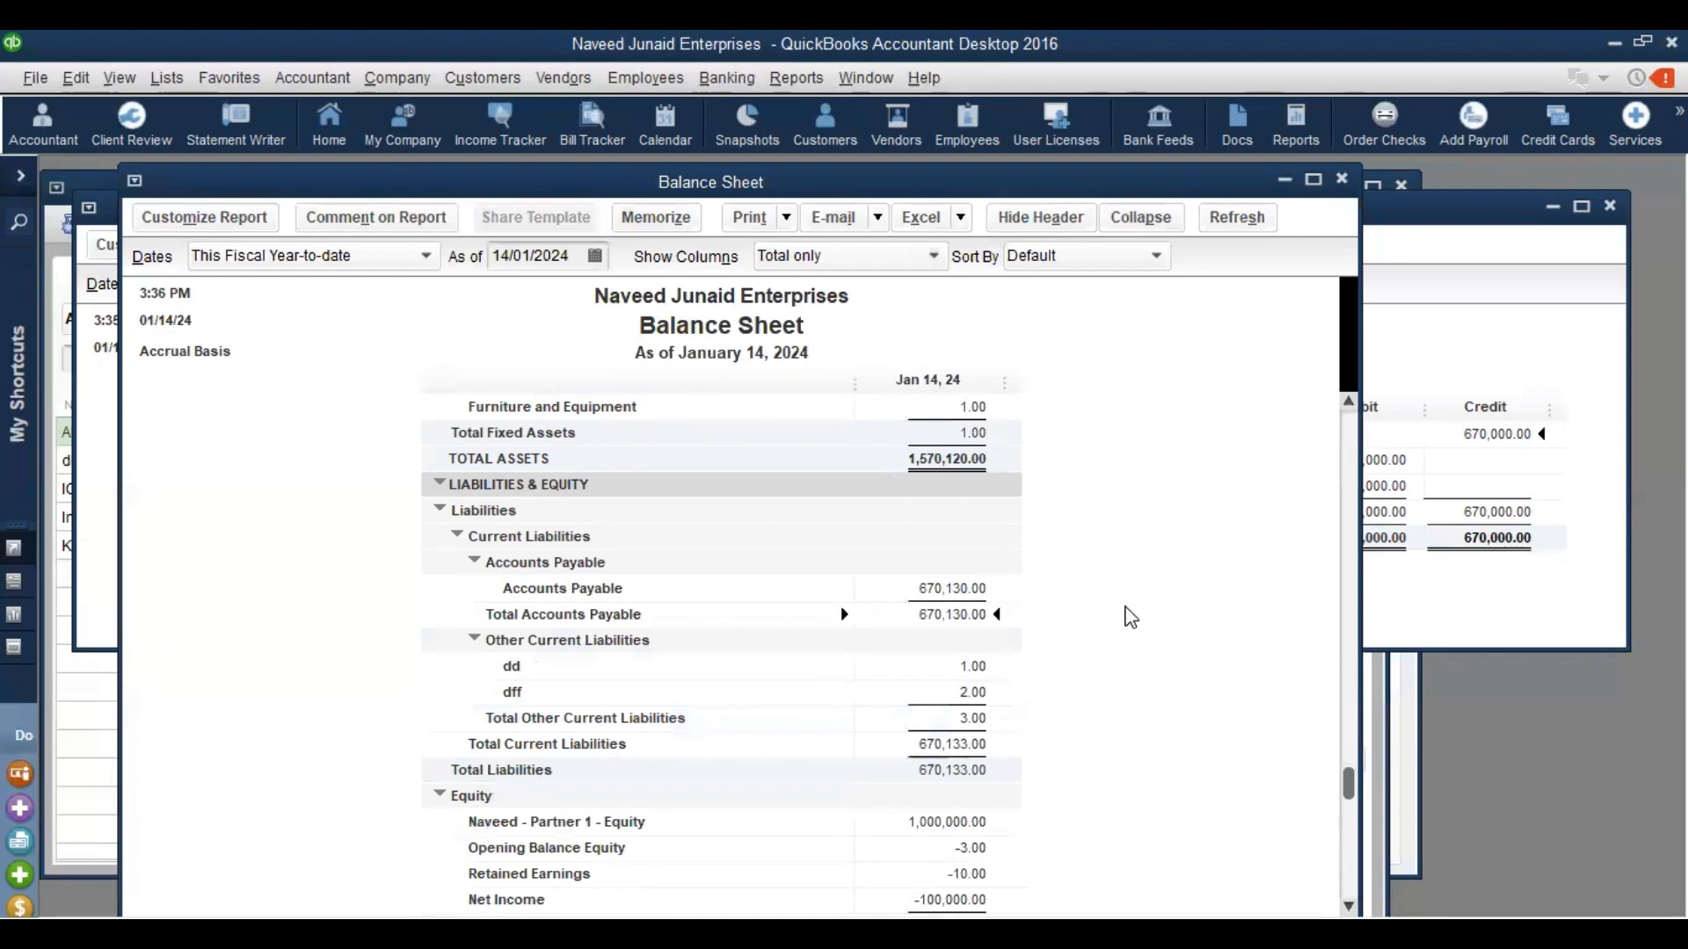
{"action": "scroll", "coordinate": [1130, 617], "scroll_direction": "up", "scroll_amount": 6}
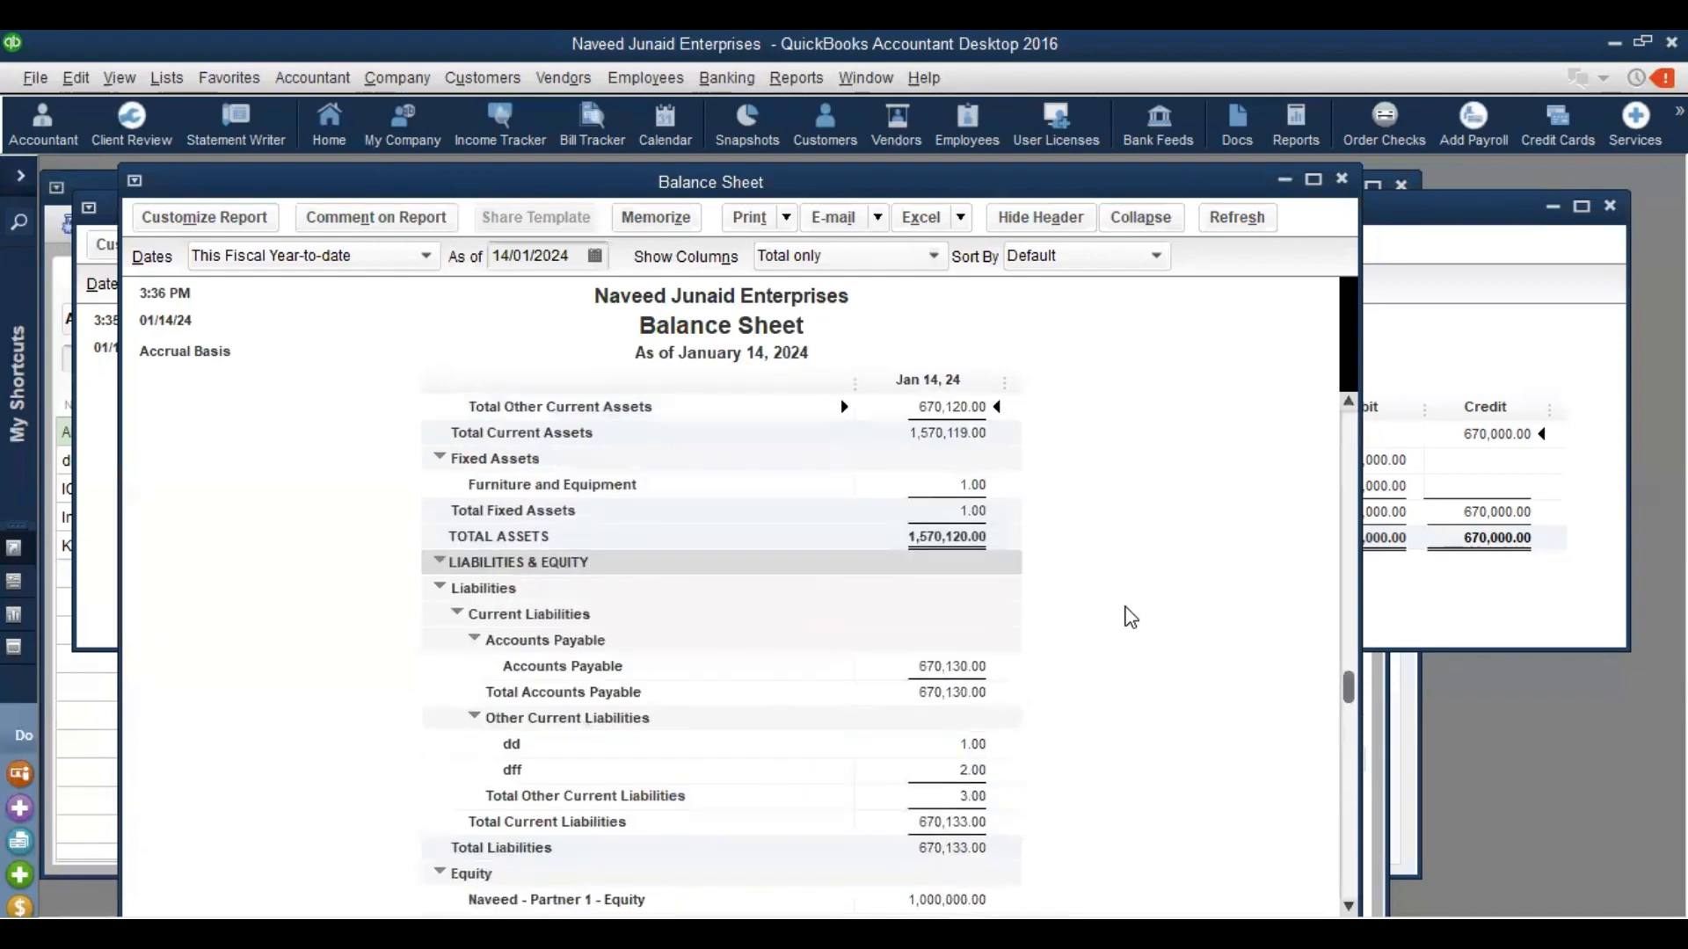
{"action": "scroll", "coordinate": [1130, 617], "scroll_direction": "up", "scroll_amount": 1}
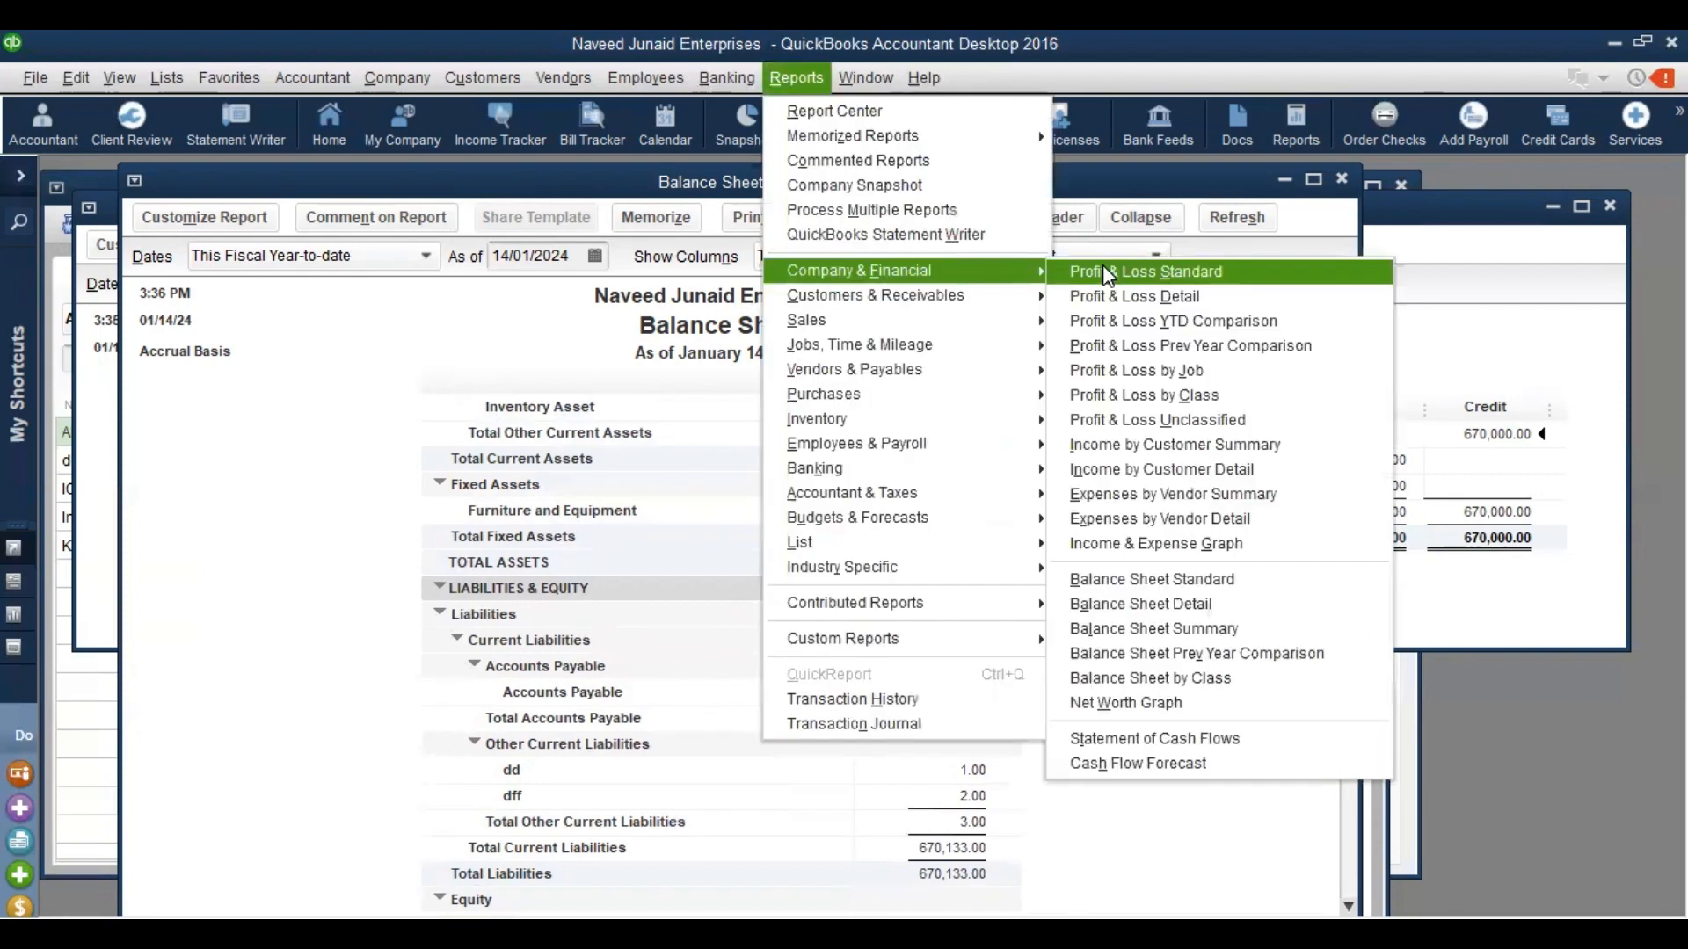
{"action": "left_click", "coordinate": [1102, 265]}
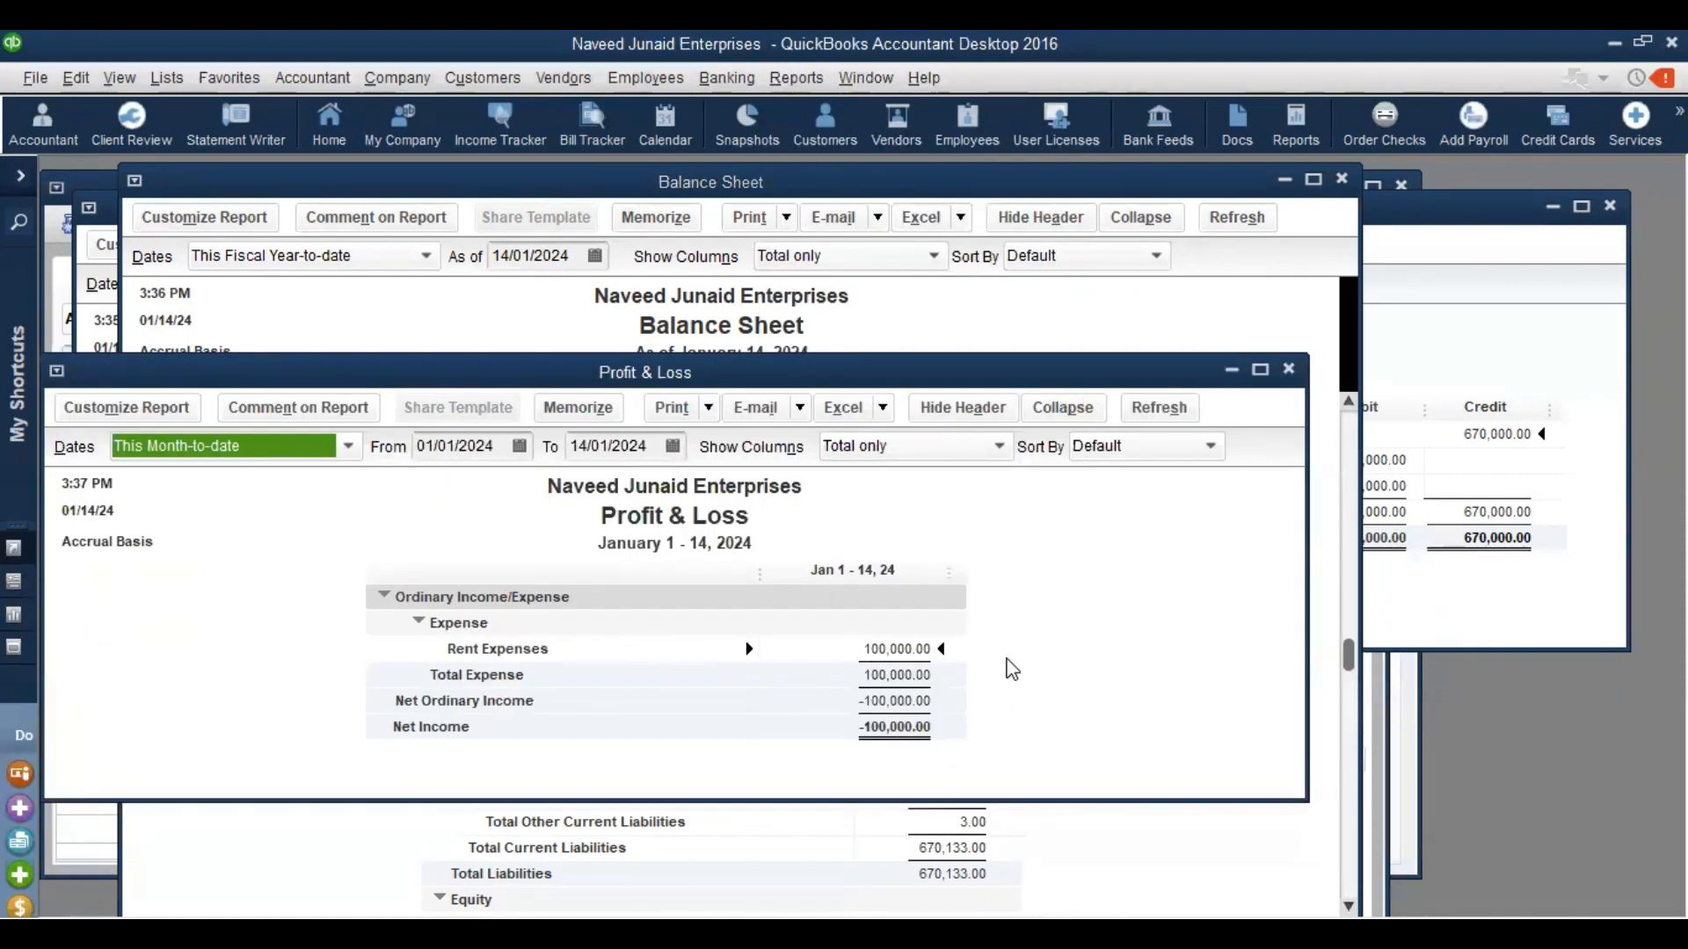
{"action": "key", "text": "Escape"}
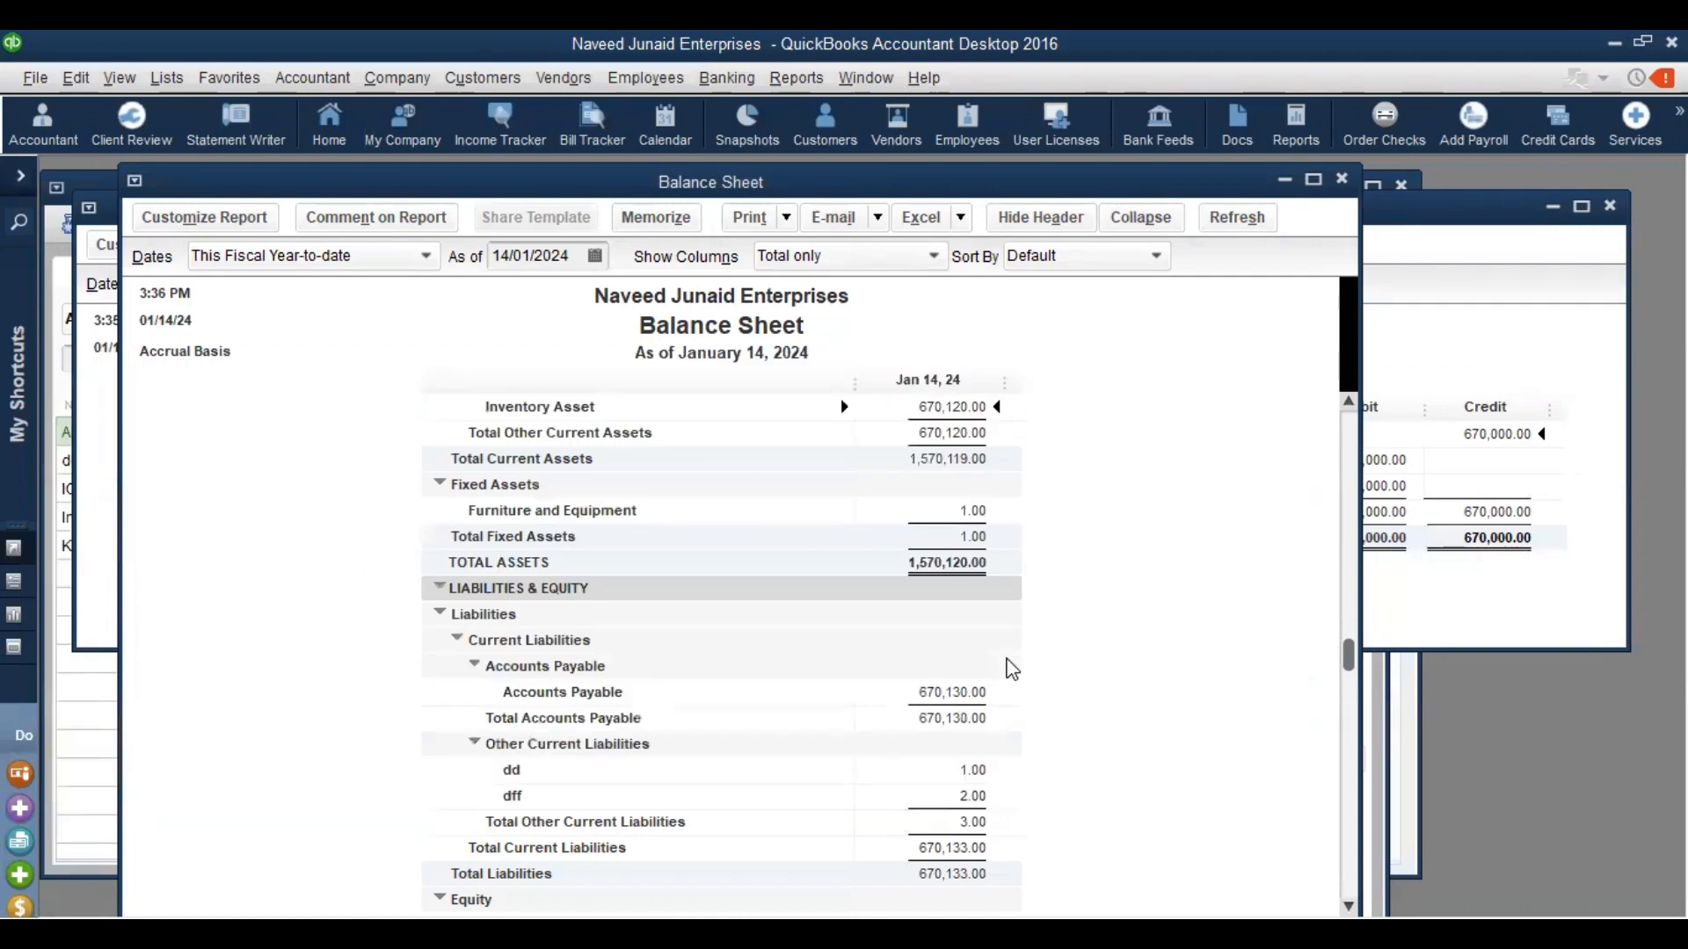
{"action": "left_click", "coordinate": [801, 79]}
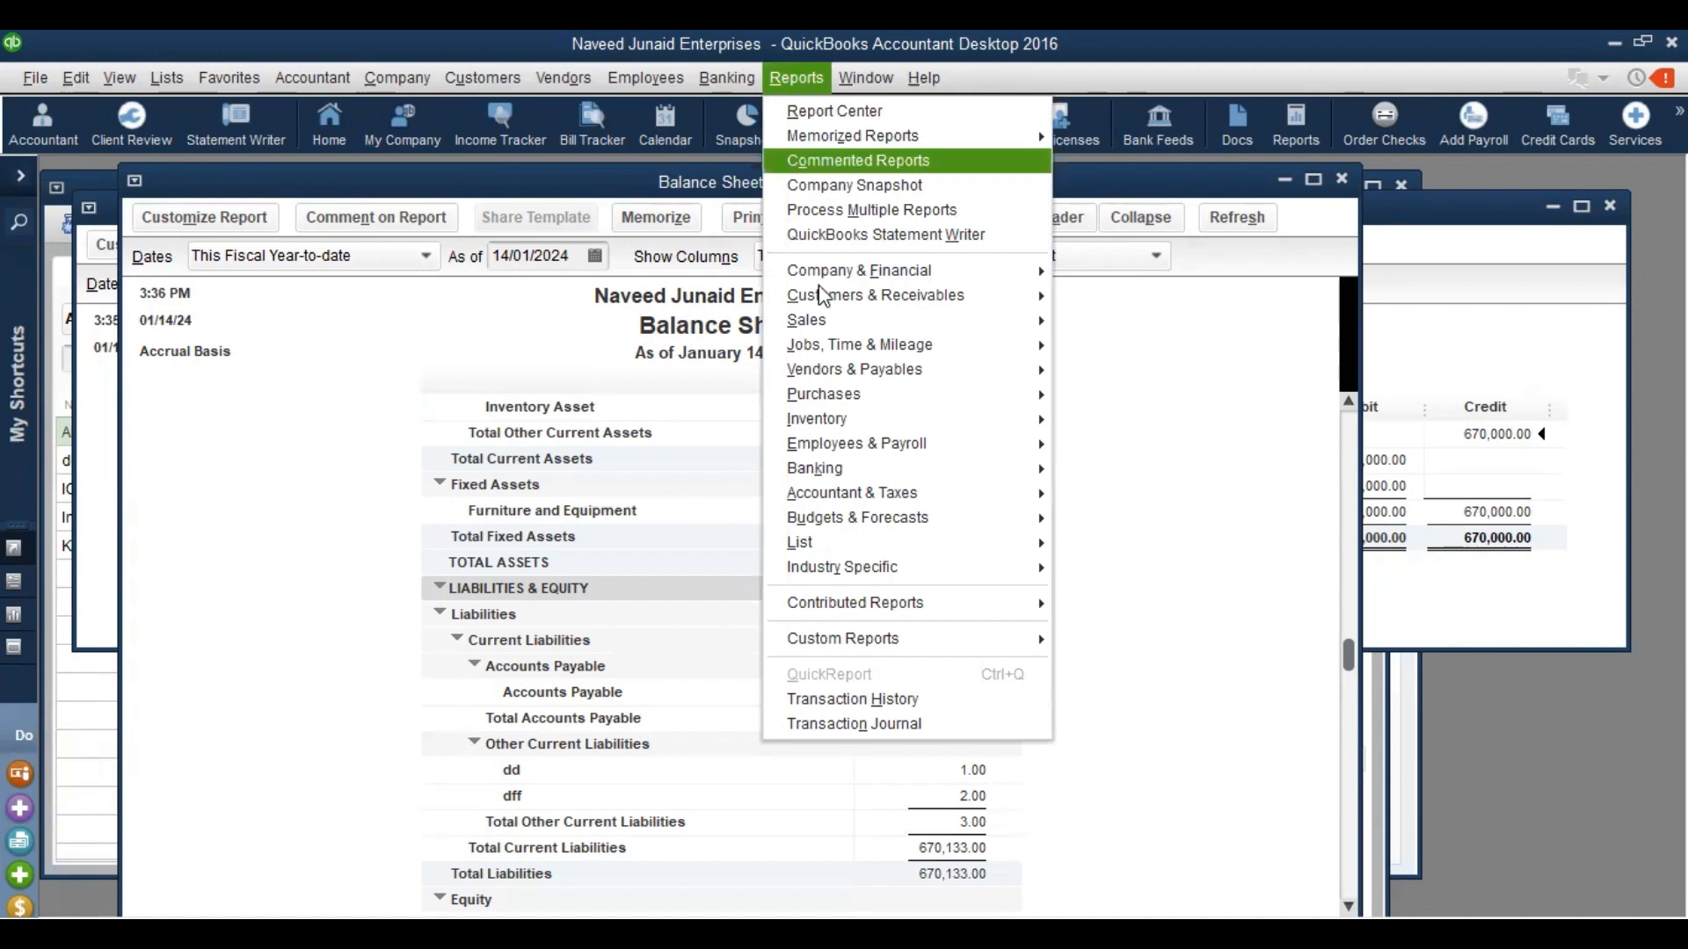
{"action": "mouse_move", "coordinate": [893, 420]}
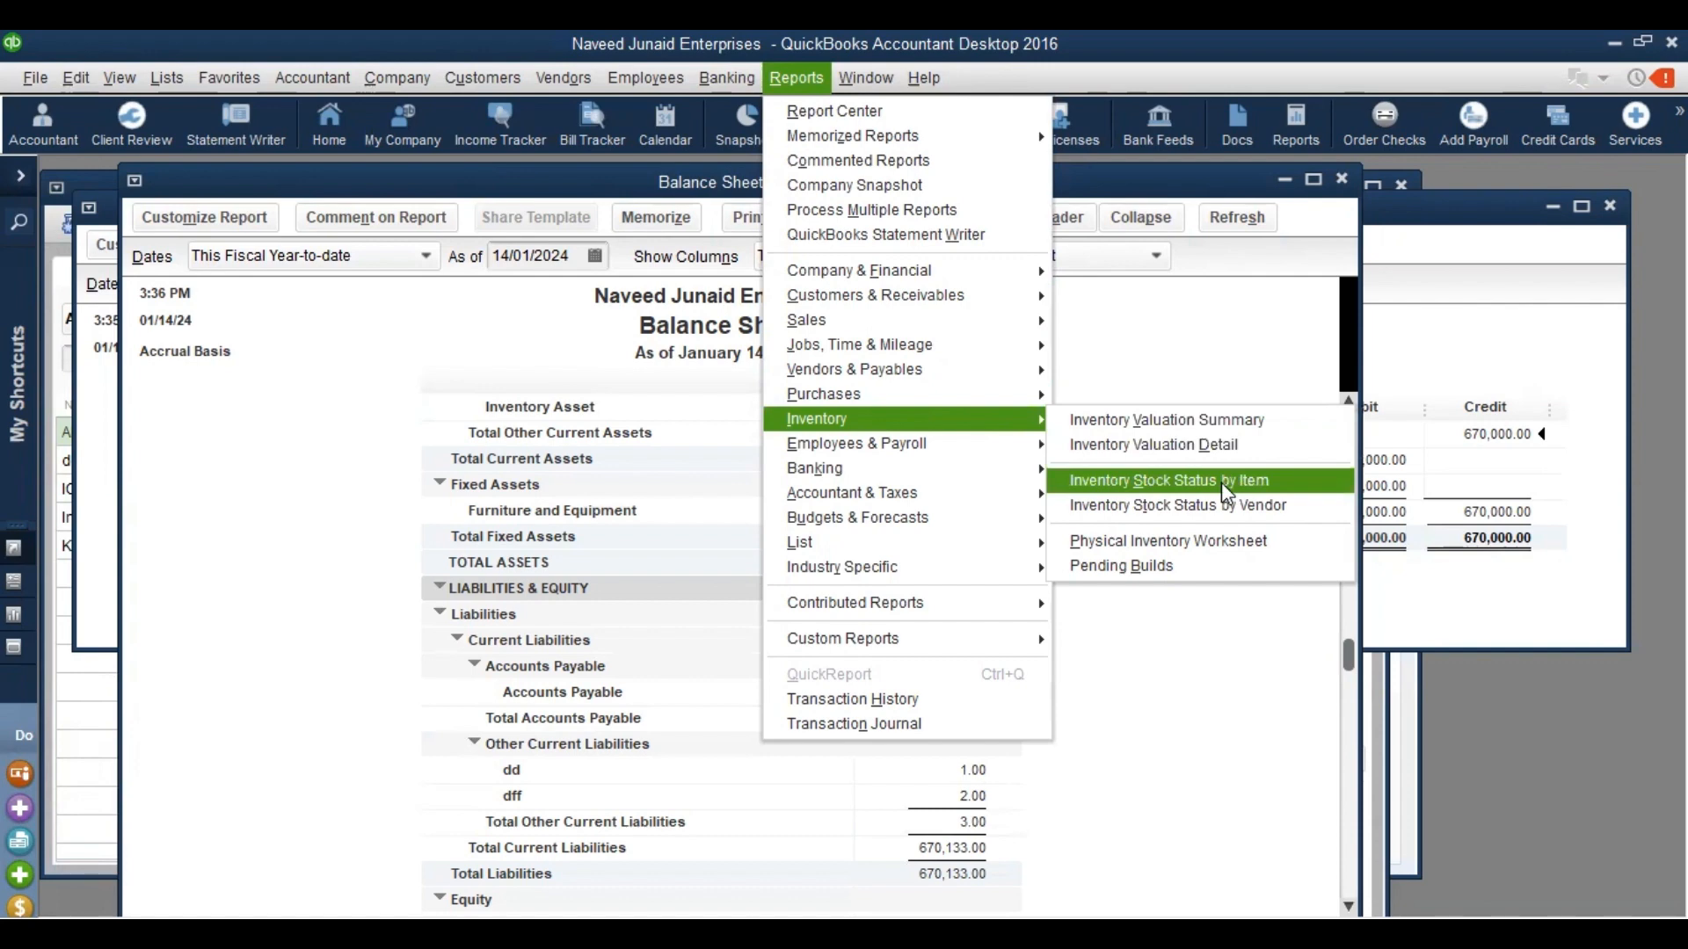
{"action": "left_click", "coordinate": [1165, 543]}
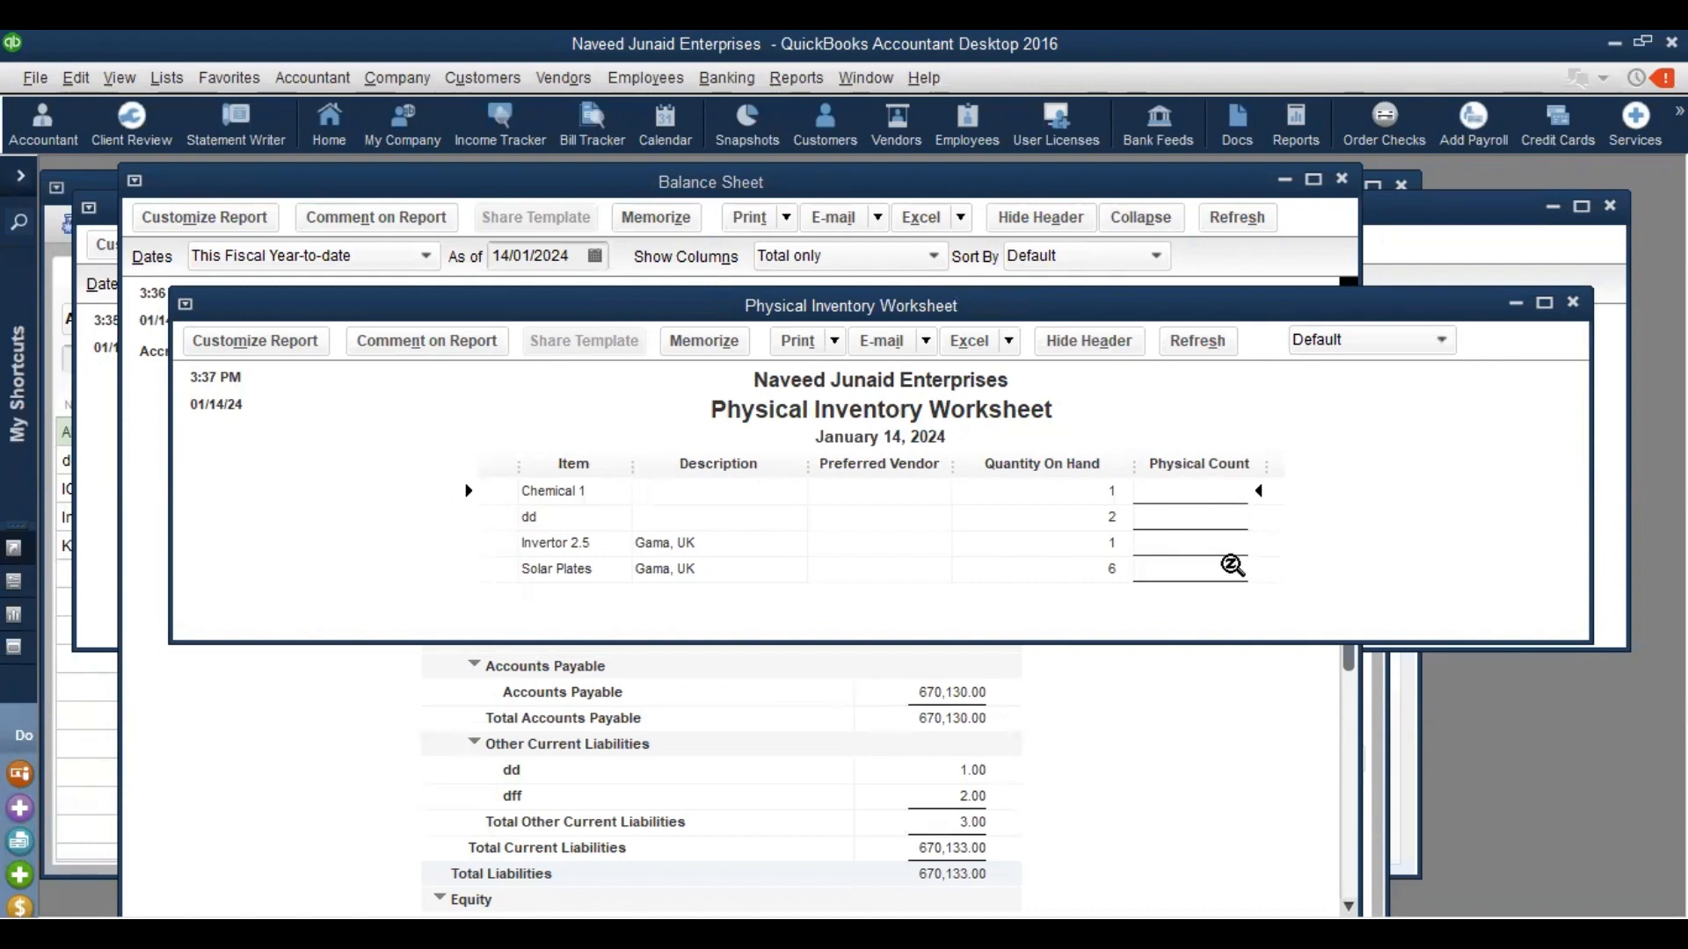
{"action": "key", "text": "Escape"}
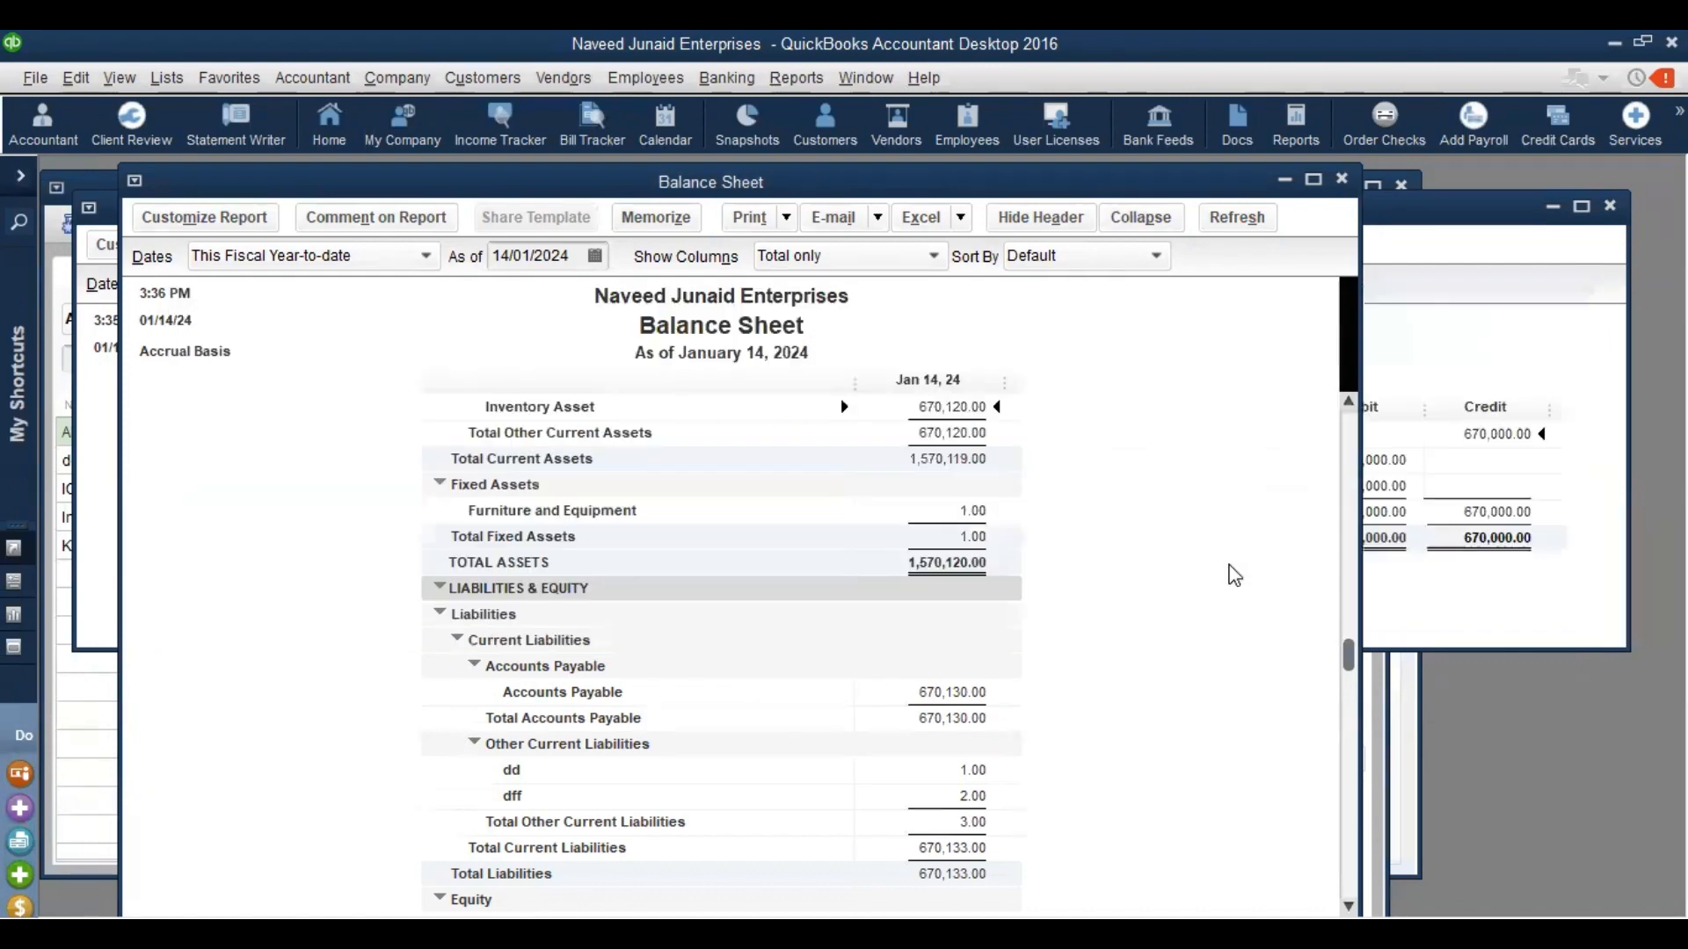
{"action": "left_click", "coordinate": [800, 84]}
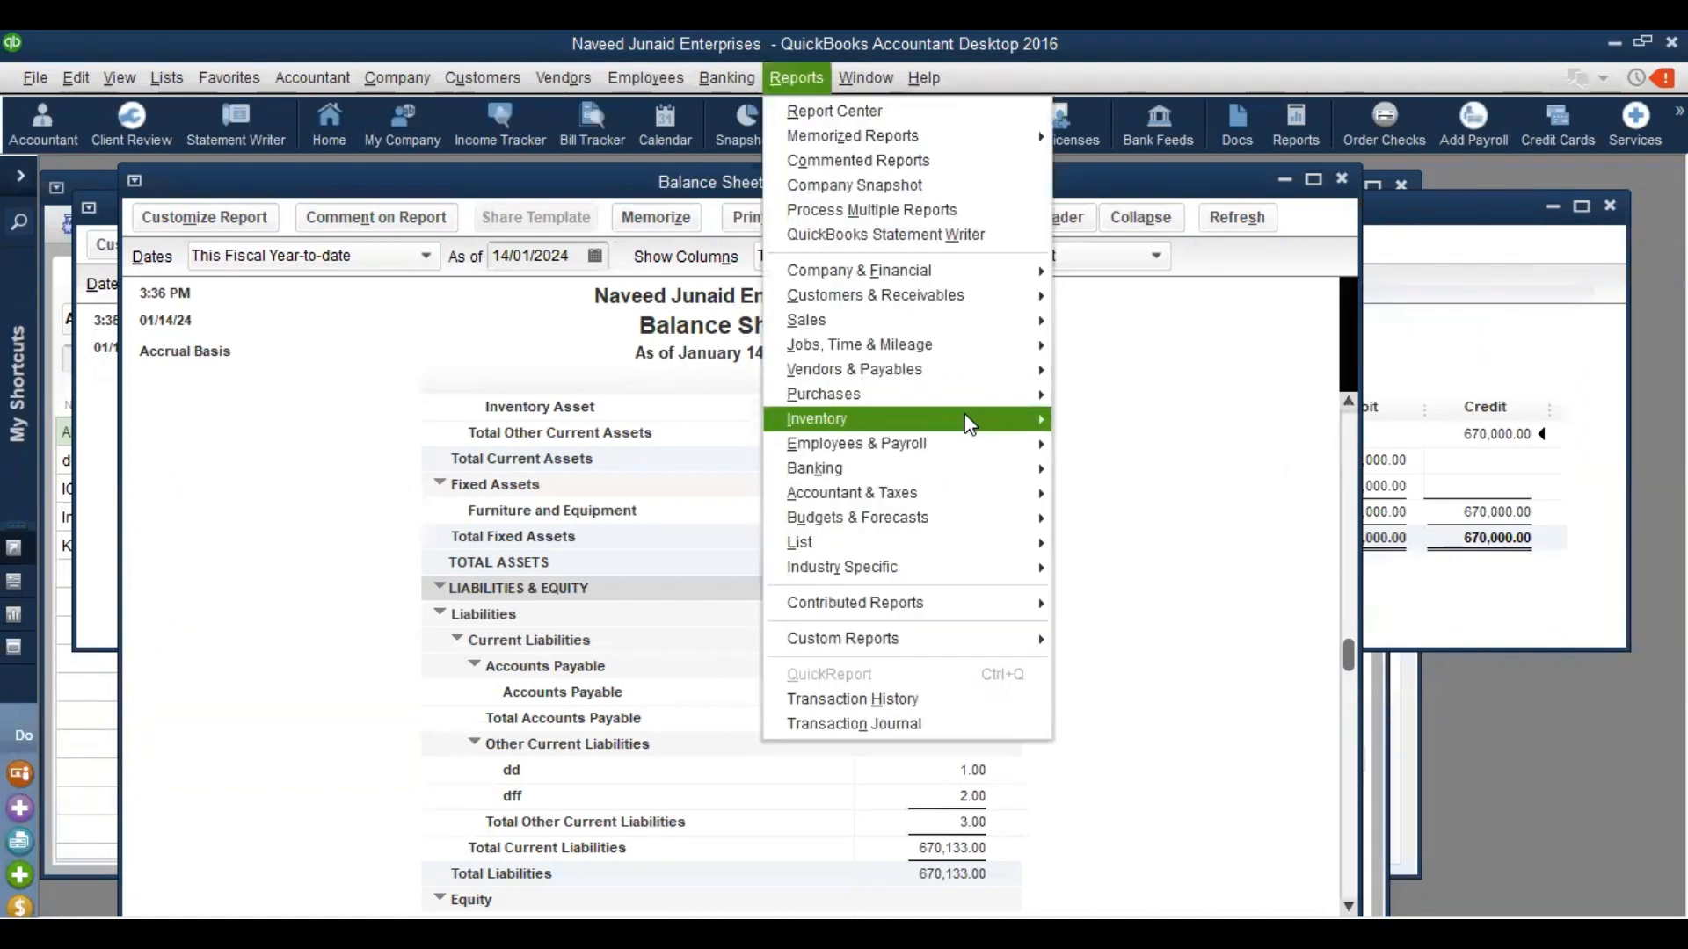
{"action": "mouse_move", "coordinate": [1085, 432]}
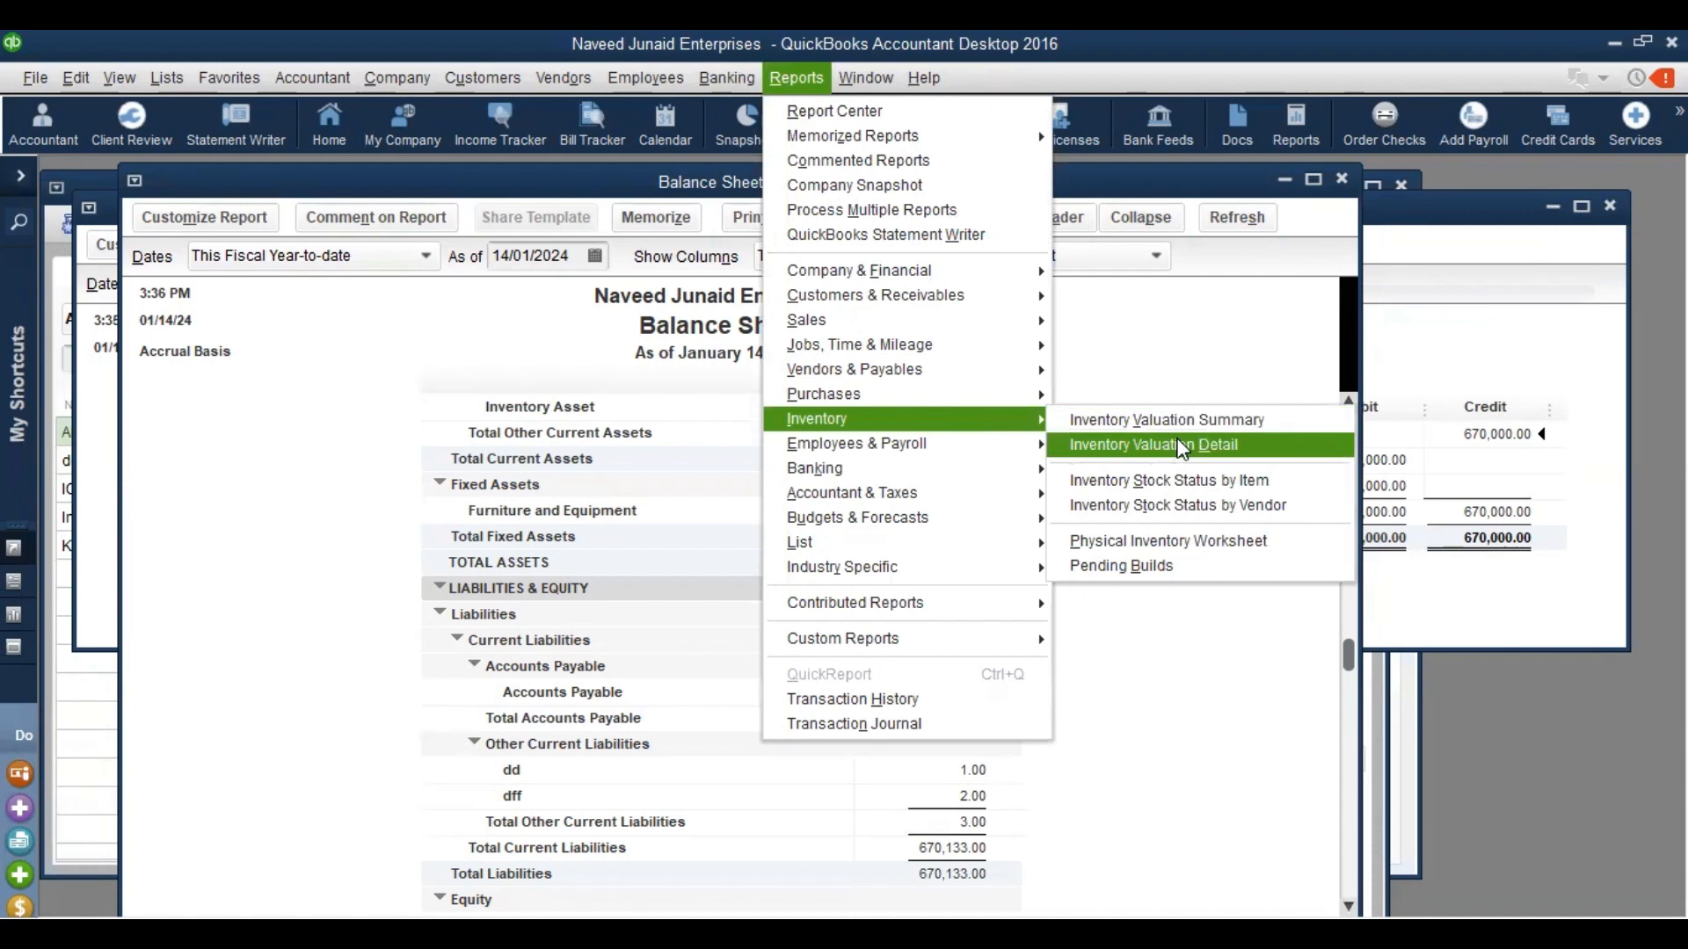
{"action": "left_click", "coordinate": [1182, 446]}
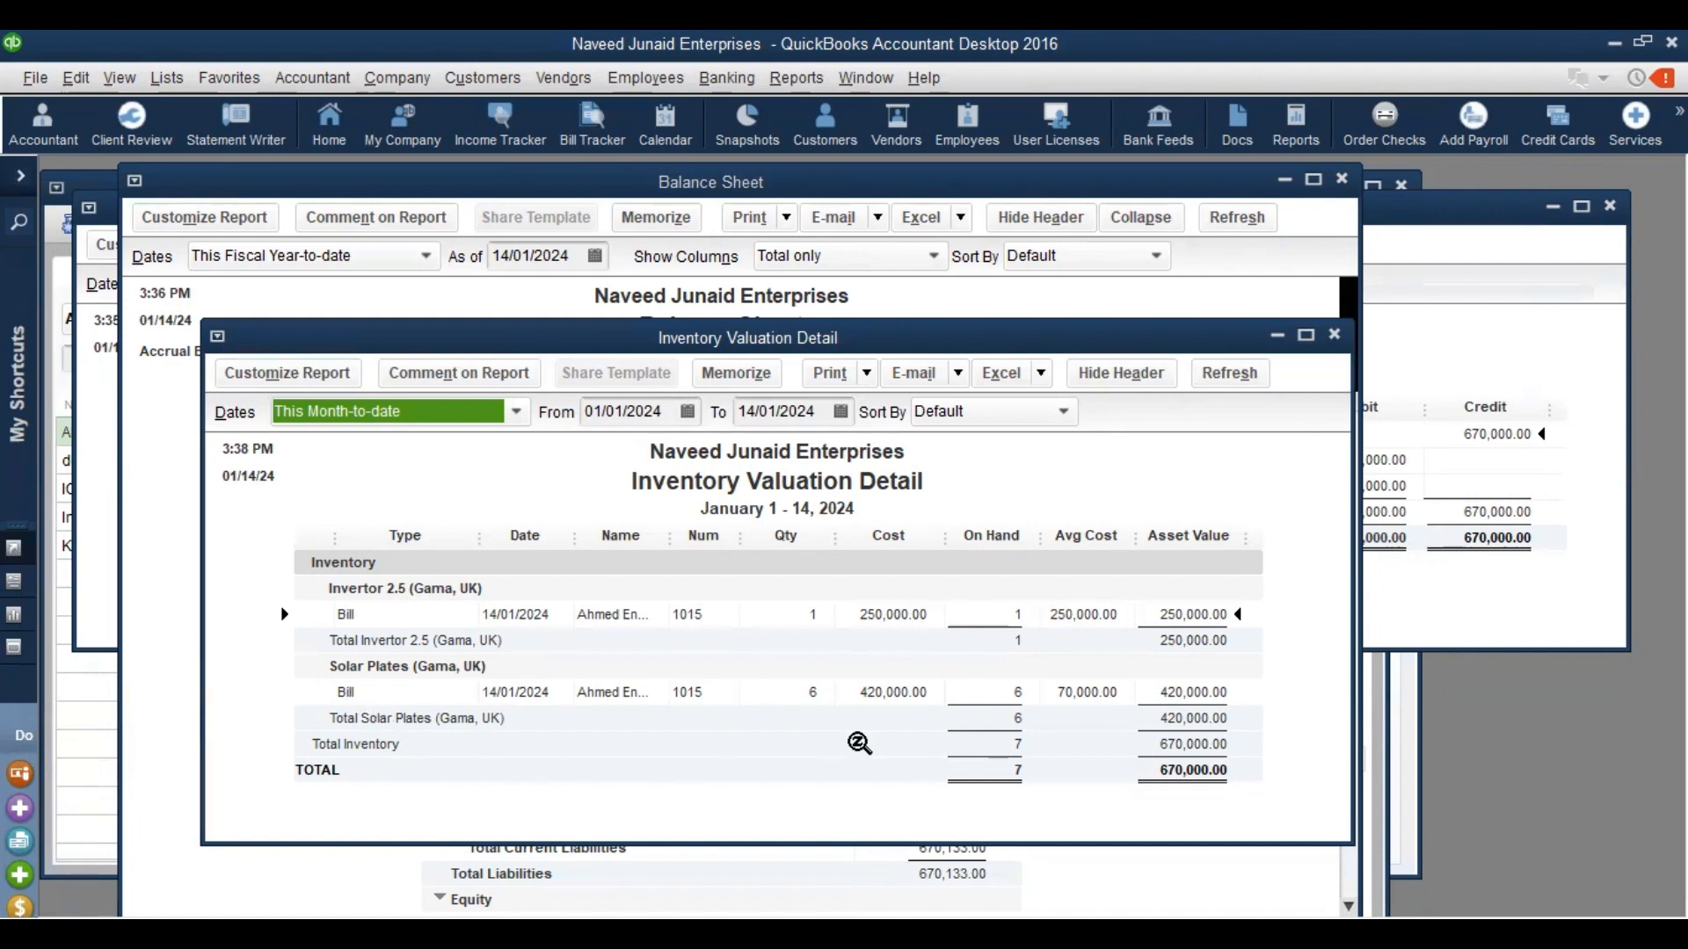
{"action": "key", "text": "Escape"}
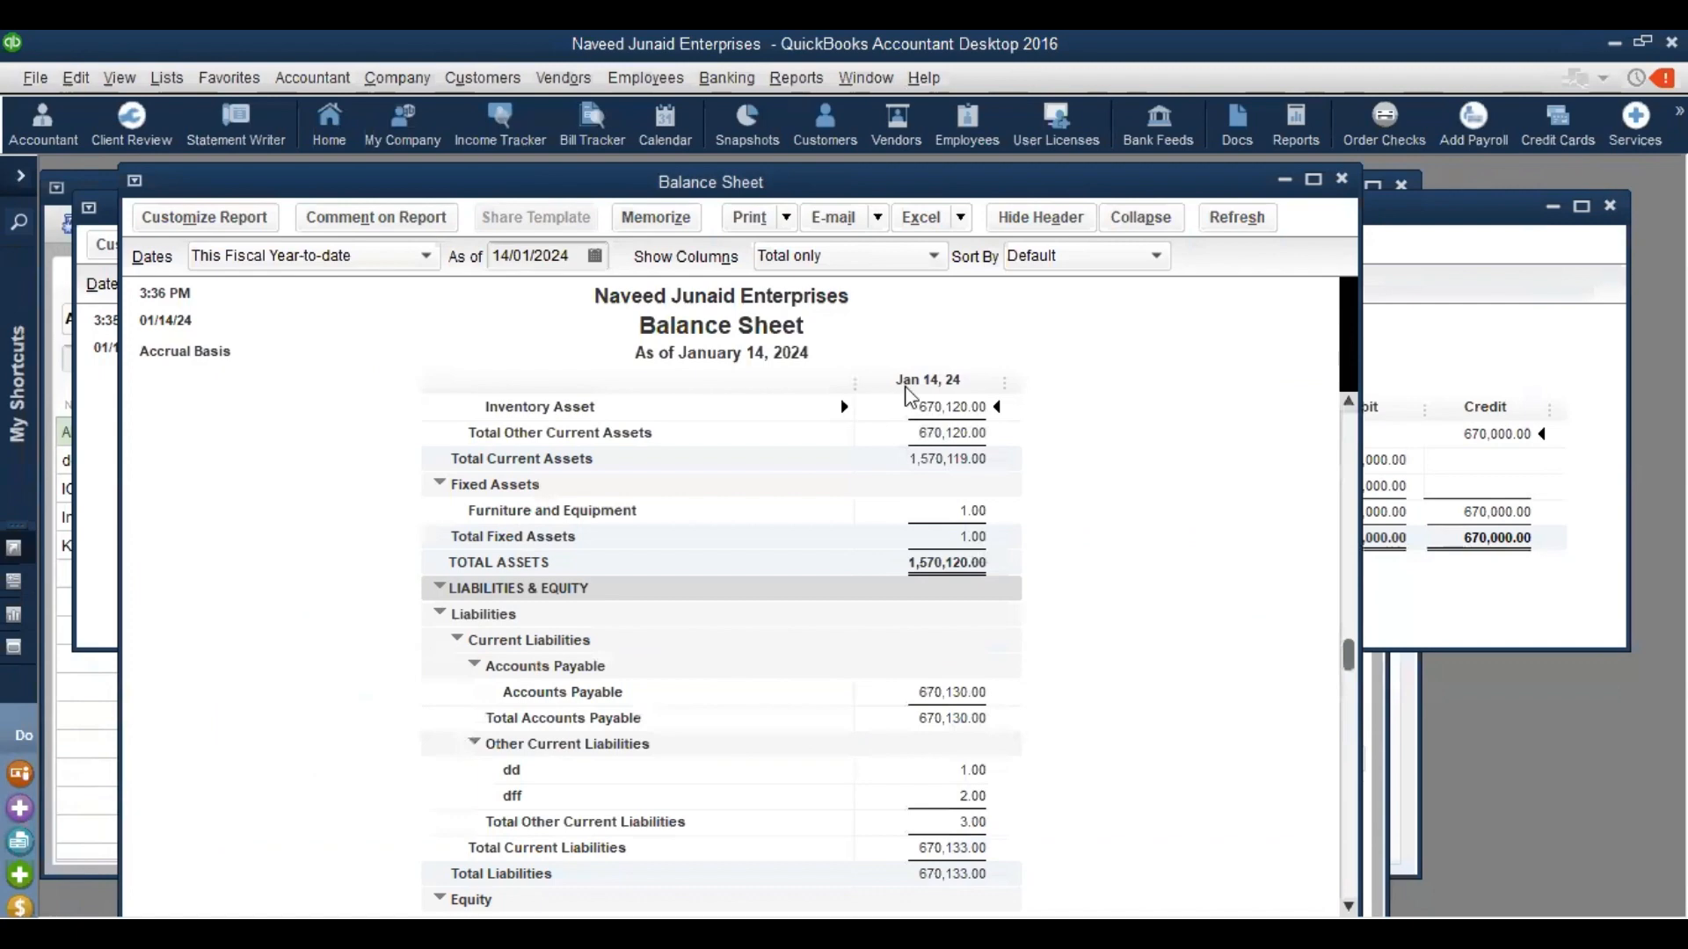
{"action": "left_click", "coordinate": [795, 78]}
{"action": "mouse_move", "coordinate": [1025, 424]}
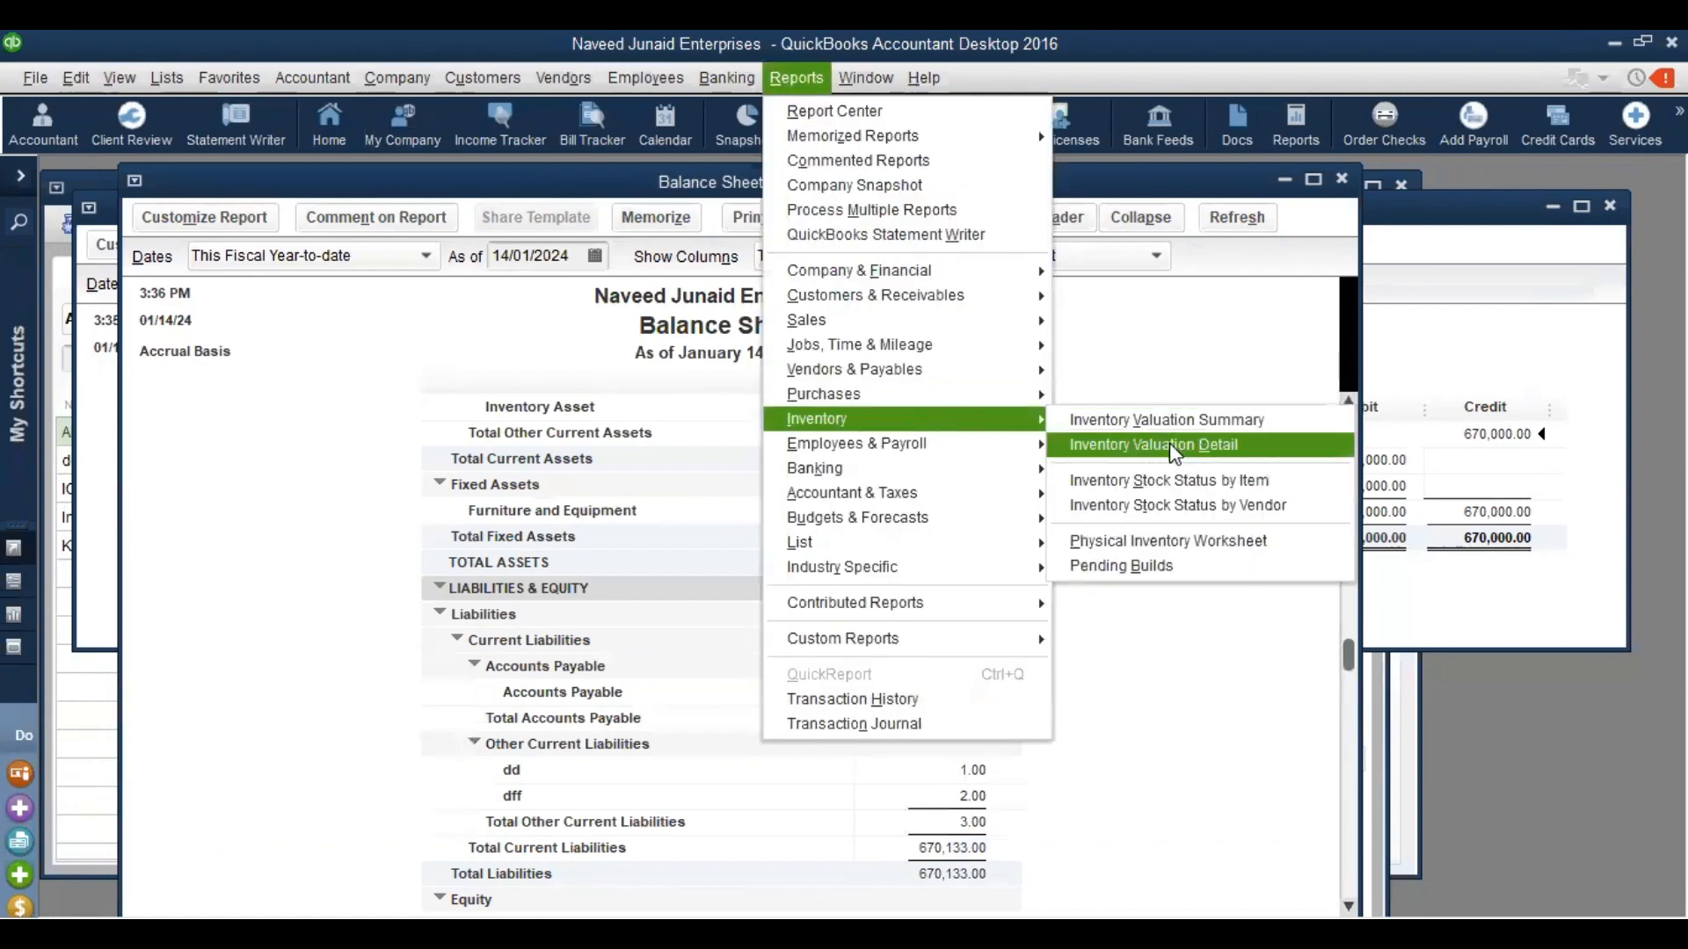
{"action": "left_click", "coordinate": [1221, 423]}
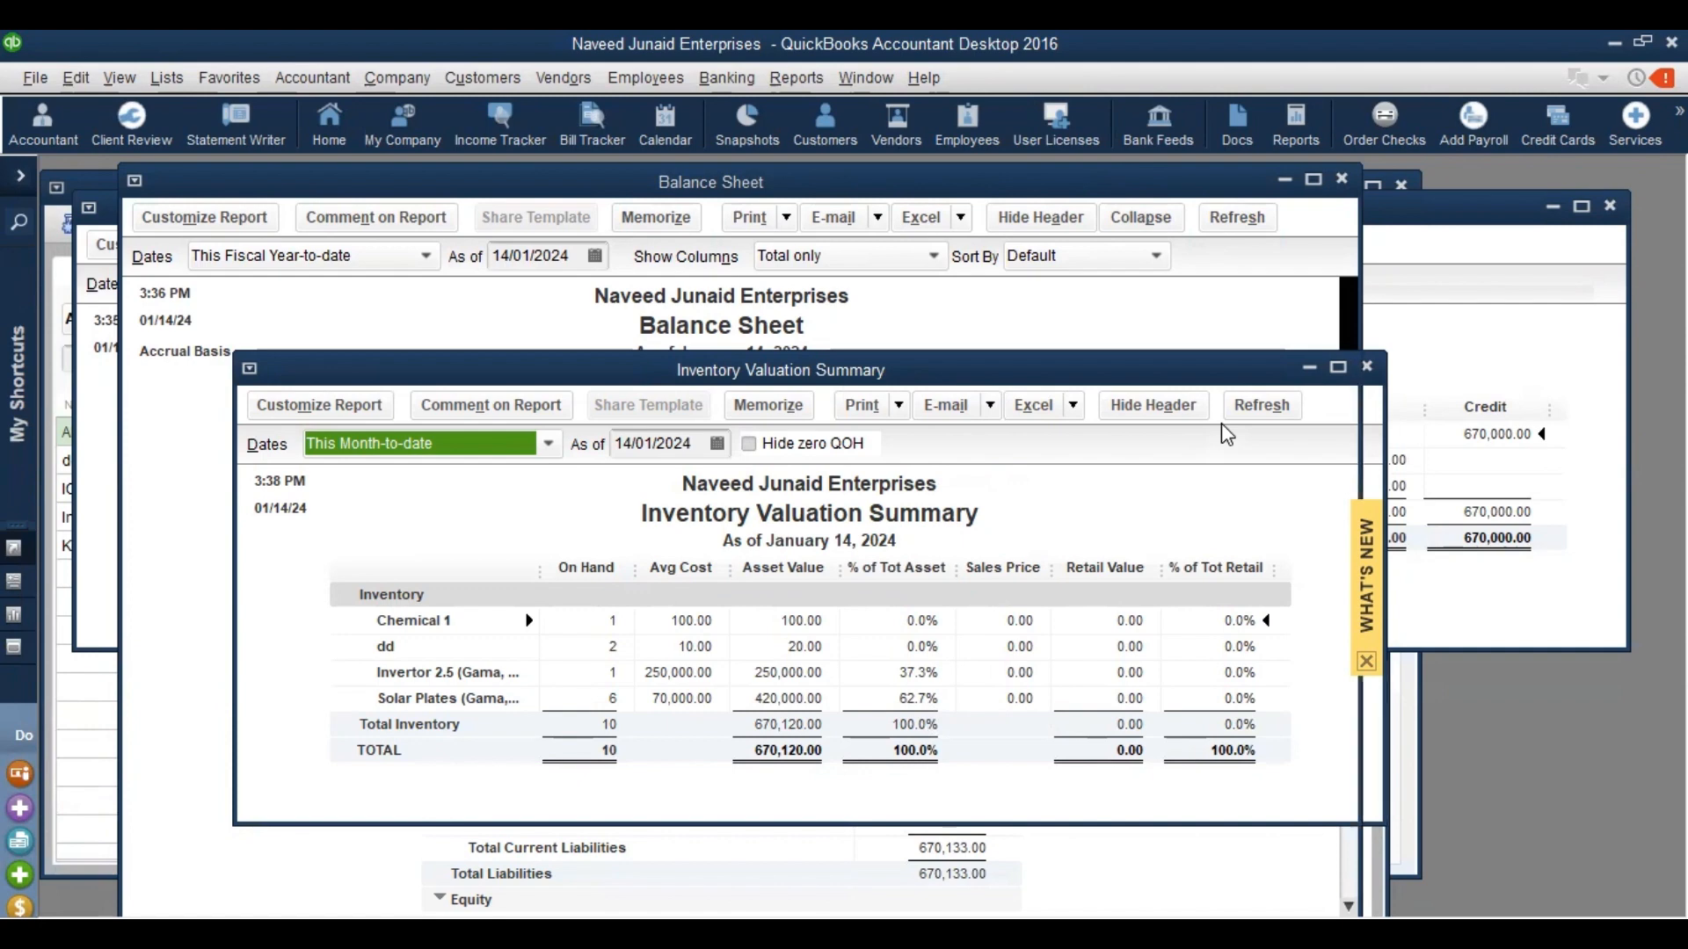
{"action": "key", "text": "Escape"}
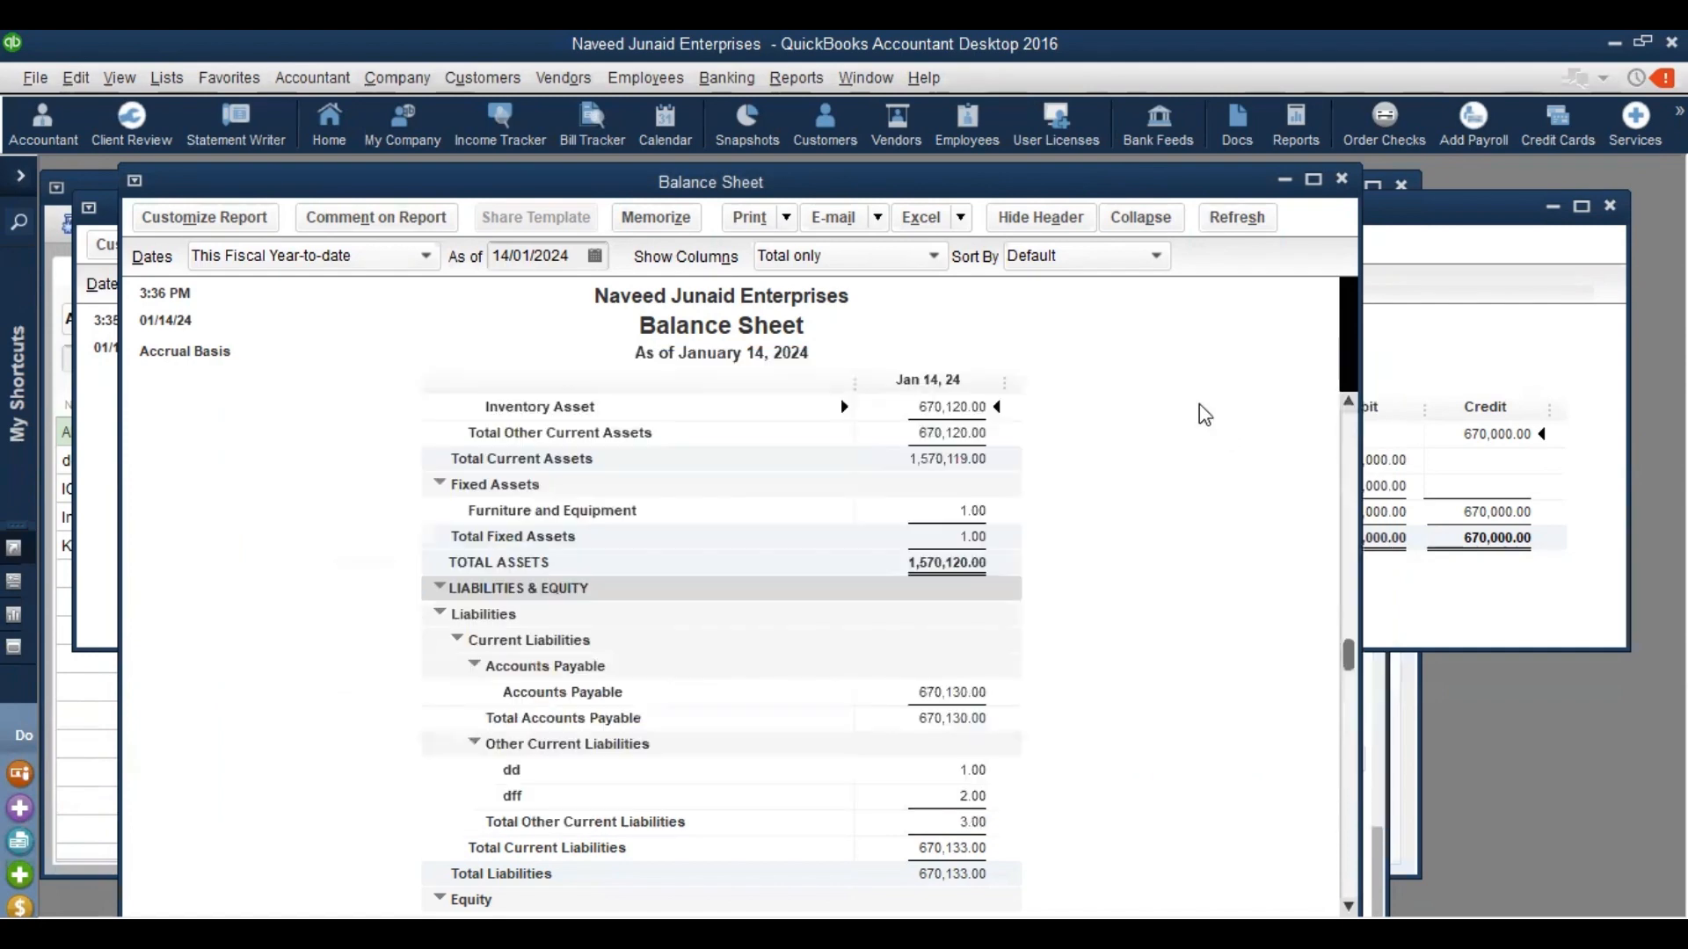
Close the Balance Sheet report to return to bill 1015's balanced 670,000.00 Transaction Journal
{"action": "left_click", "coordinate": [794, 81]}
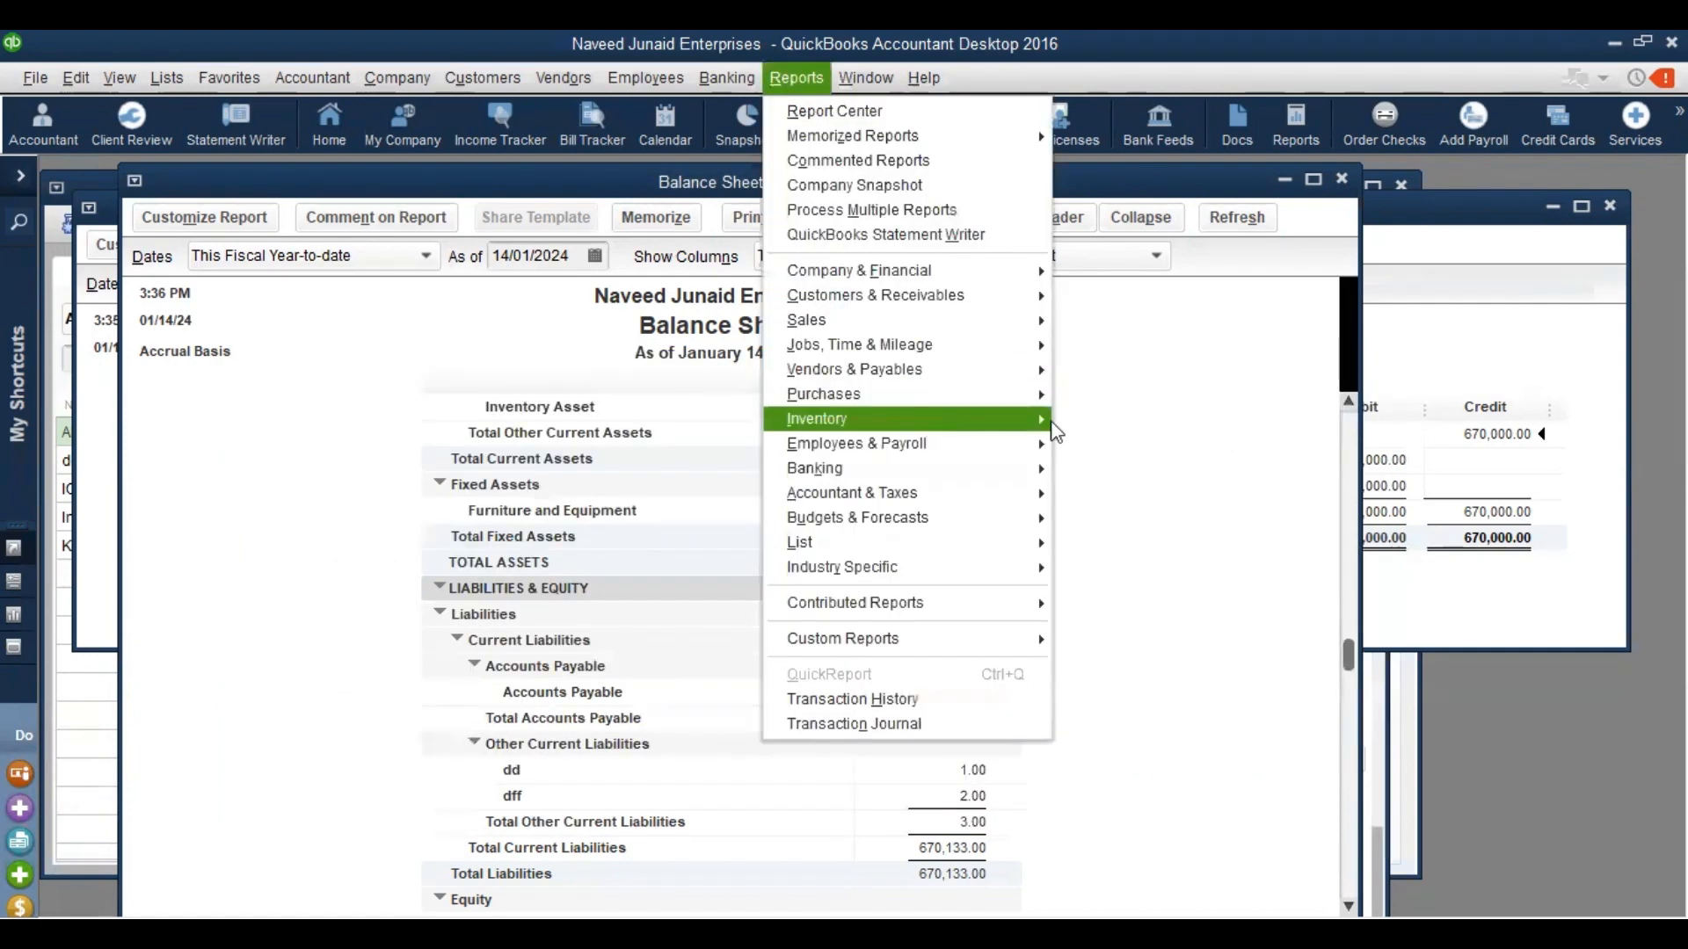
{"action": "mouse_move", "coordinate": [1054, 427]}
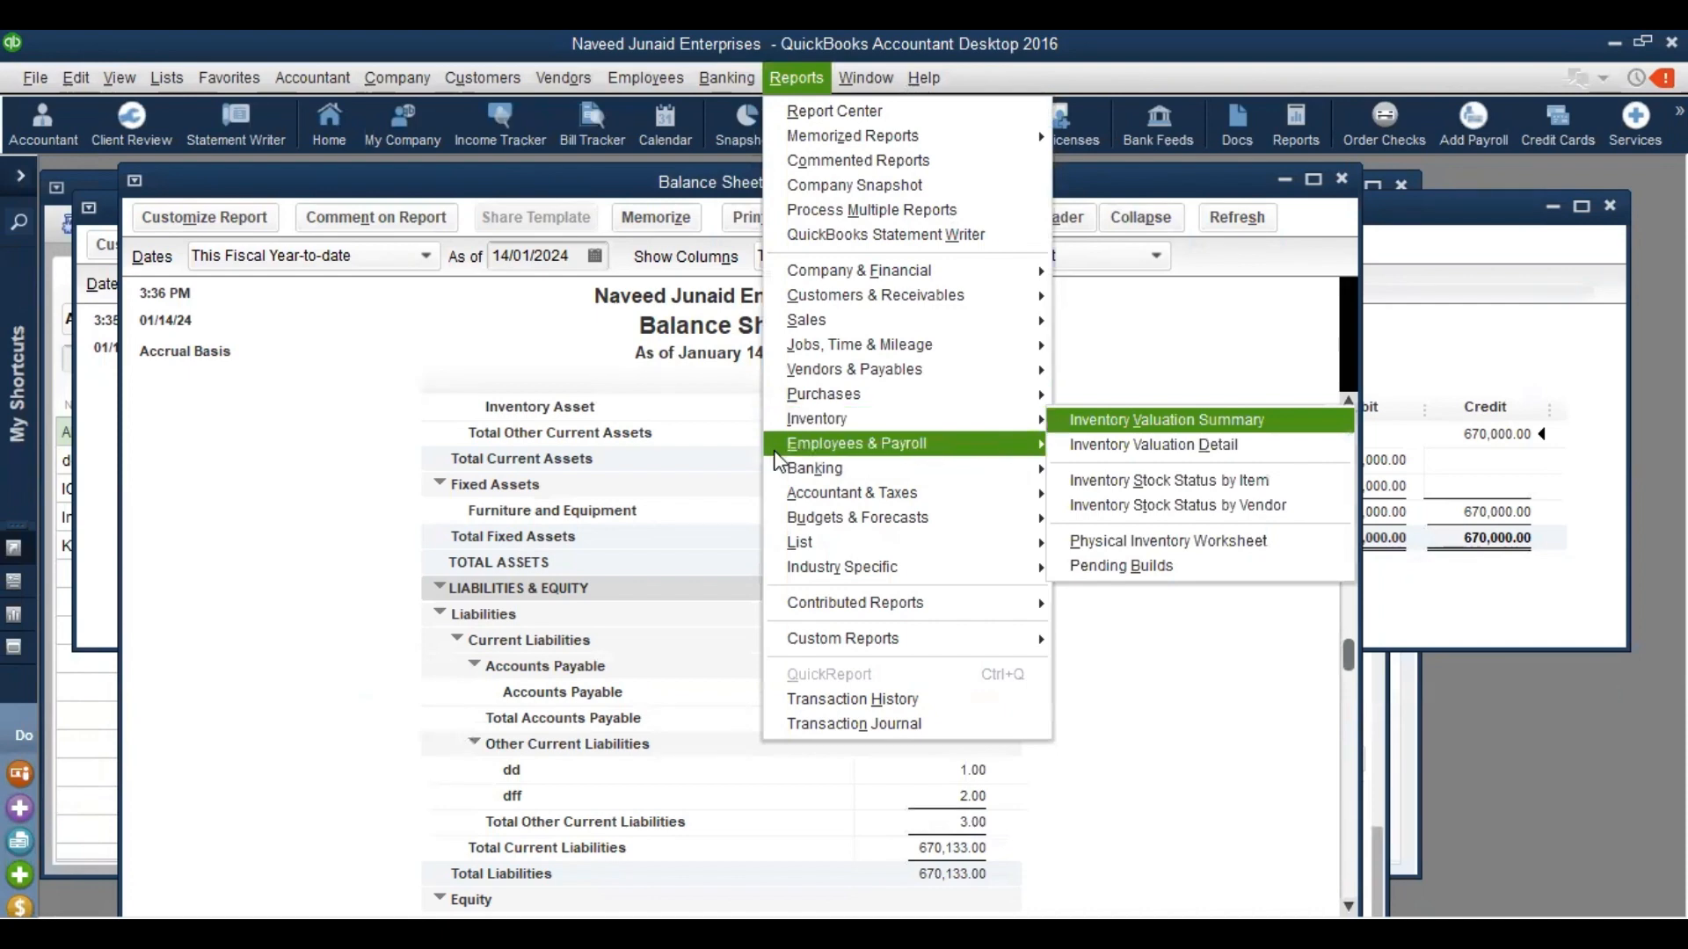
{"action": "left_click", "coordinate": [703, 479]}
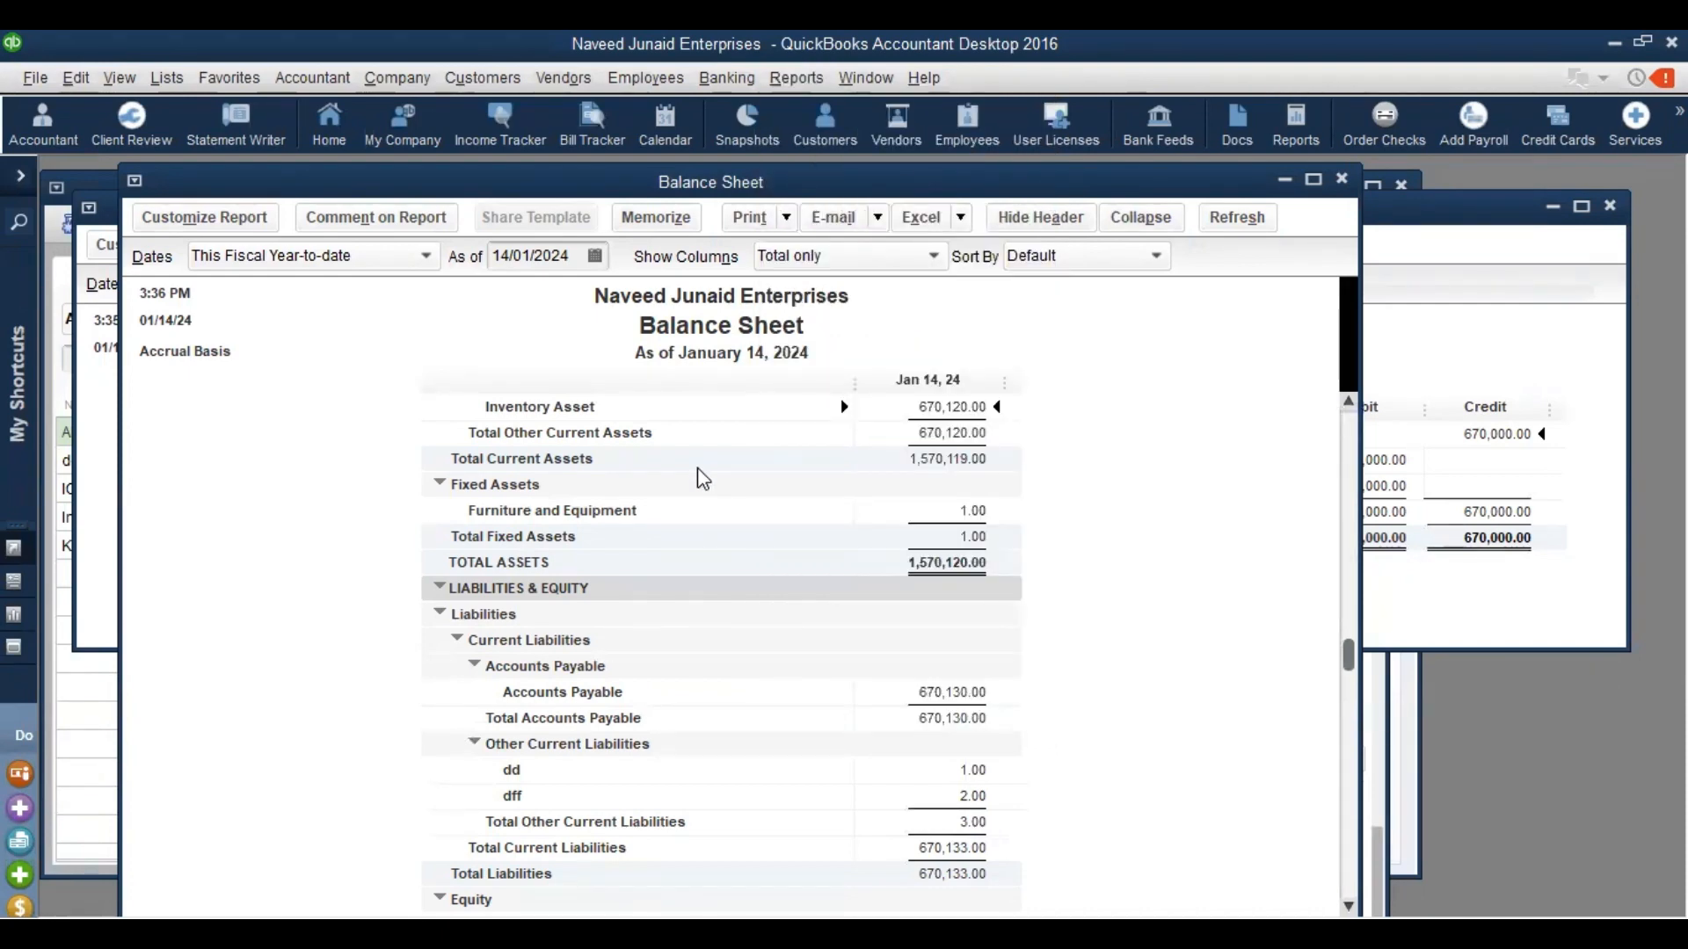
{"action": "key", "text": "Escape"}
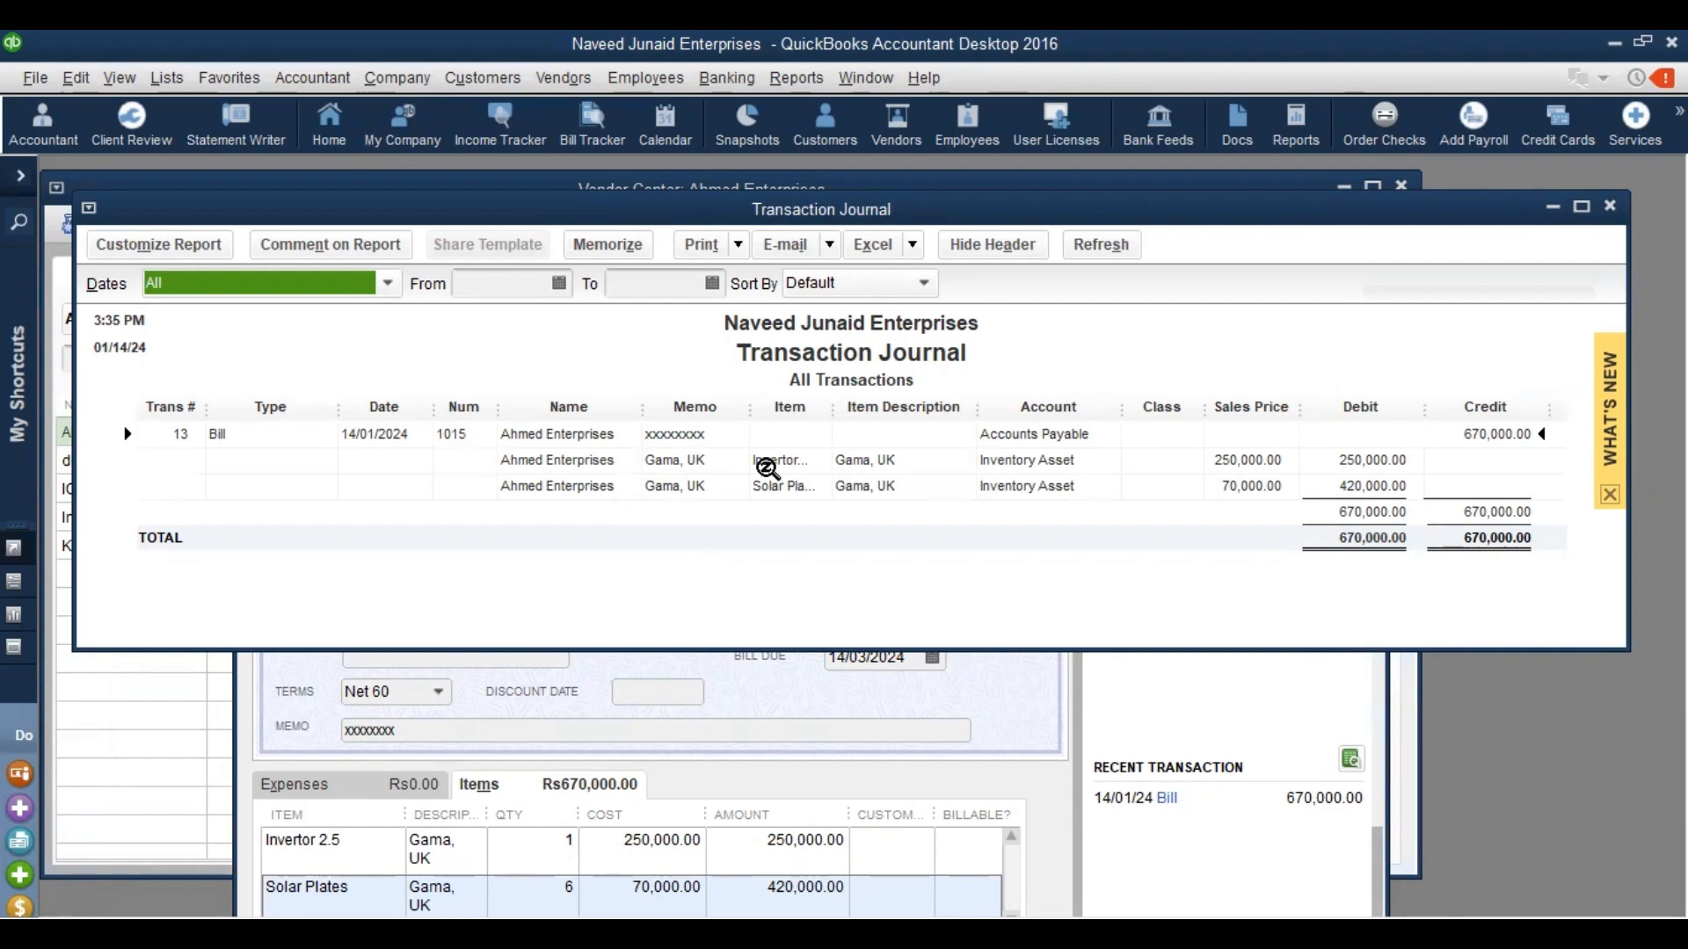
Create invoice 1 for a newly added customer, entering the customer's name, with P.O. number 111111
{"action": "left_click", "coordinate": [504, 77]}
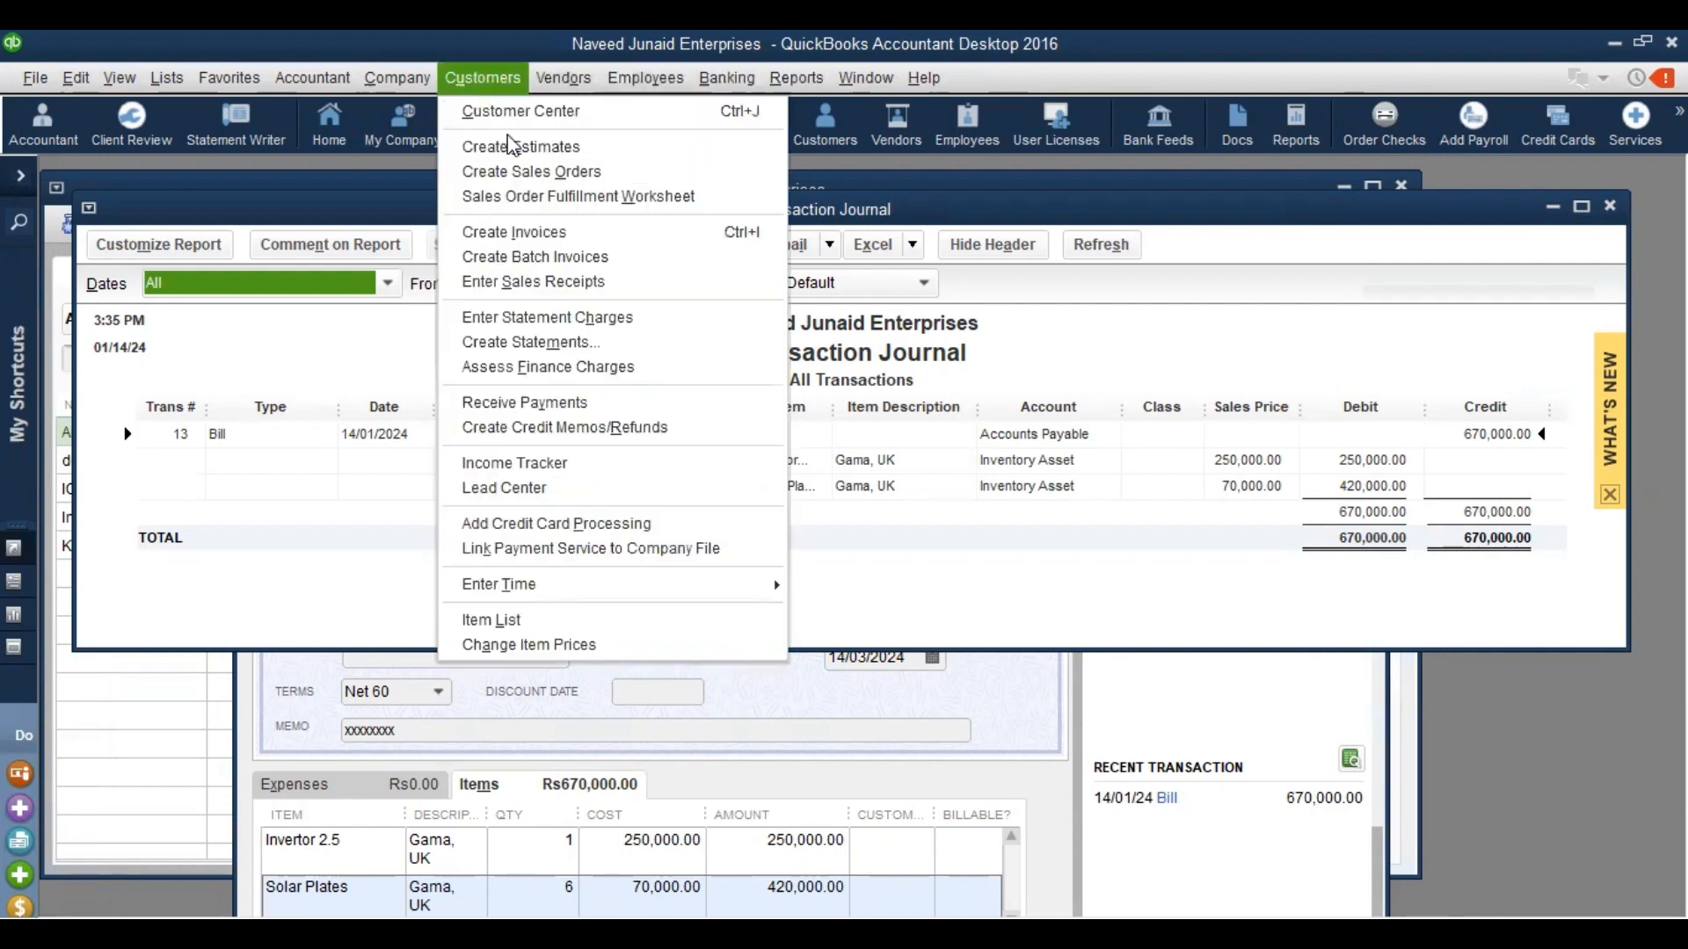
{"action": "left_click", "coordinate": [505, 233]}
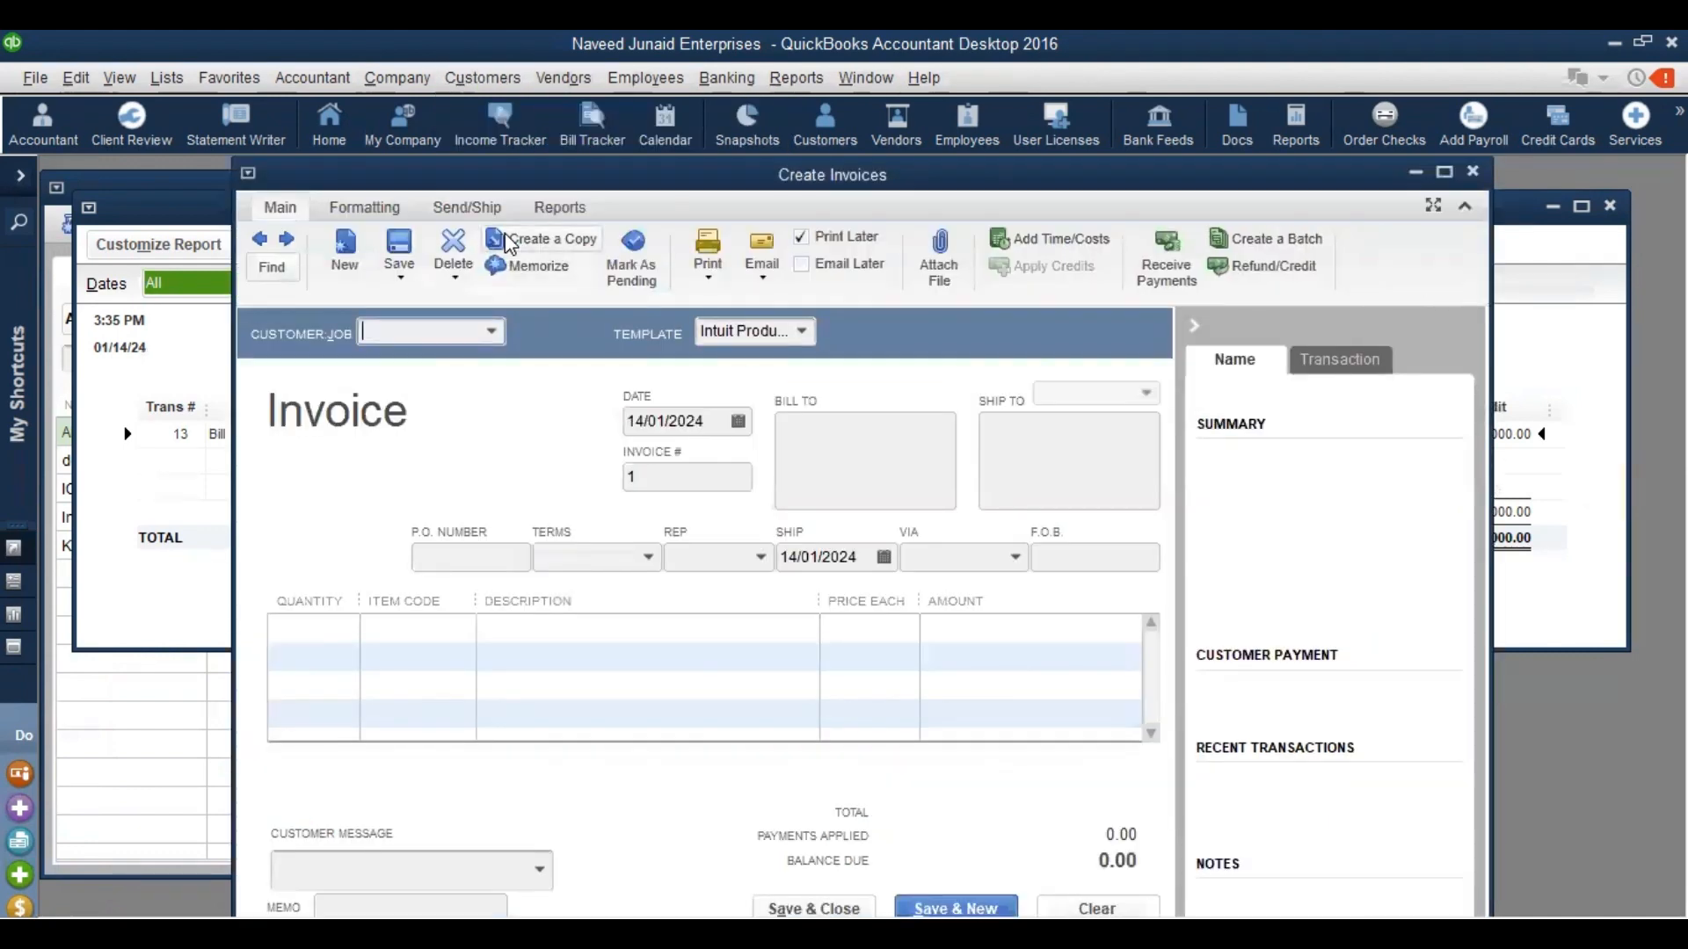
{"action": "left_click", "coordinate": [491, 333]}
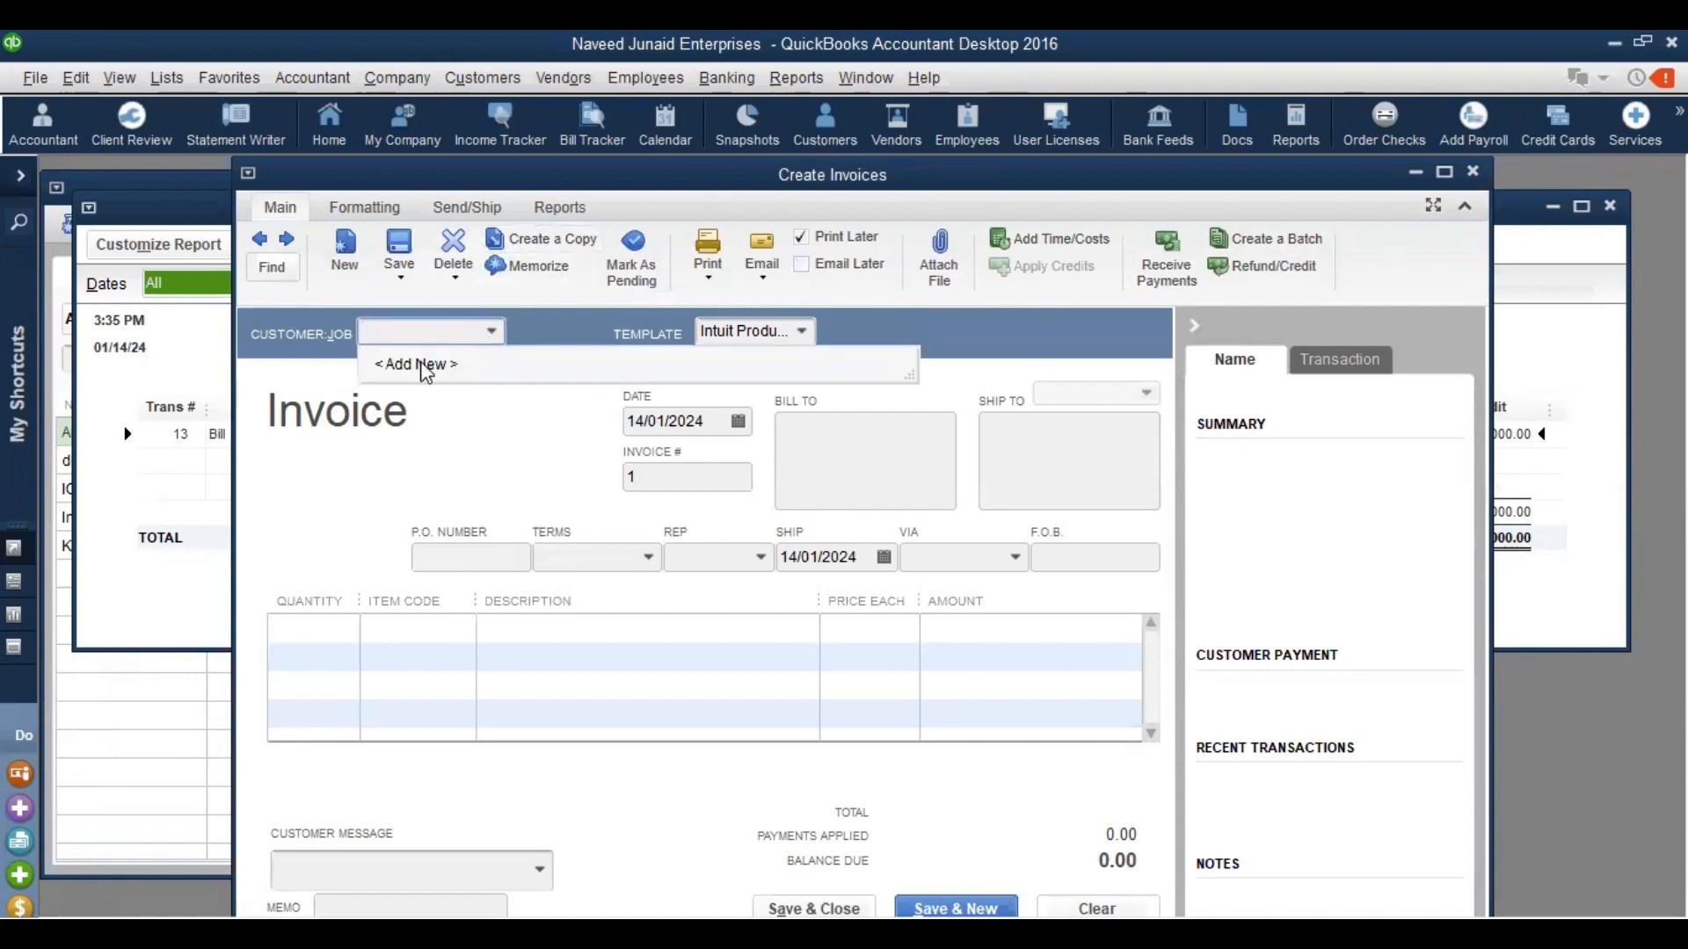
{"action": "left_click", "coordinate": [418, 364]}
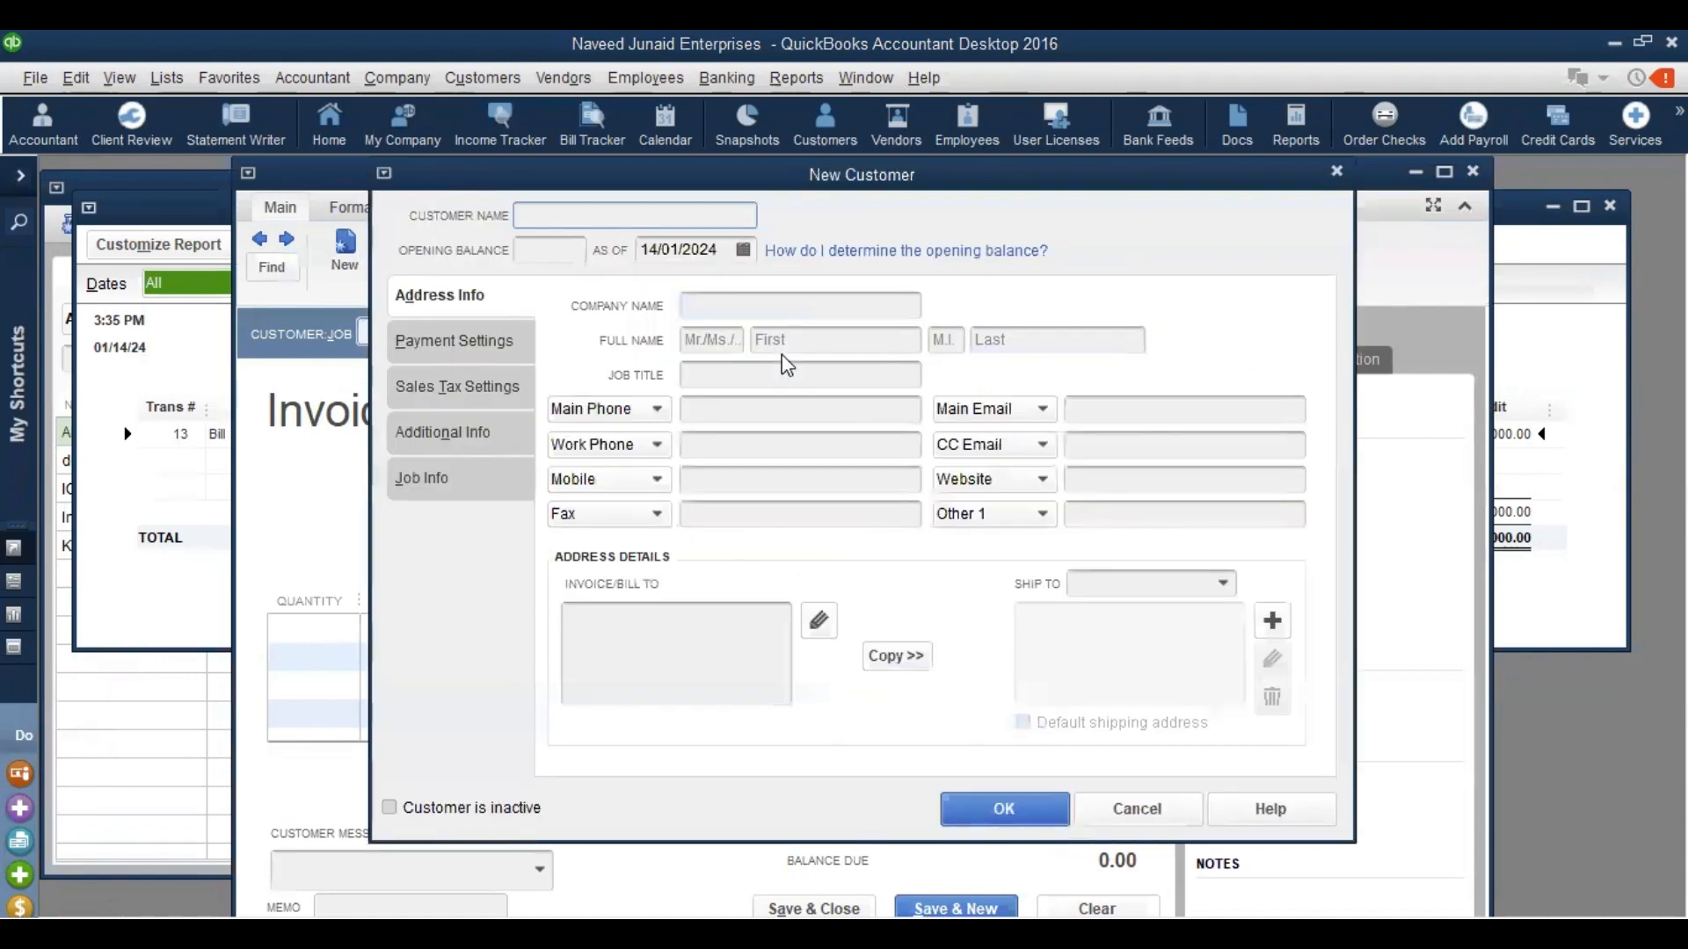
{"action": "type", "text": "Junaid"}
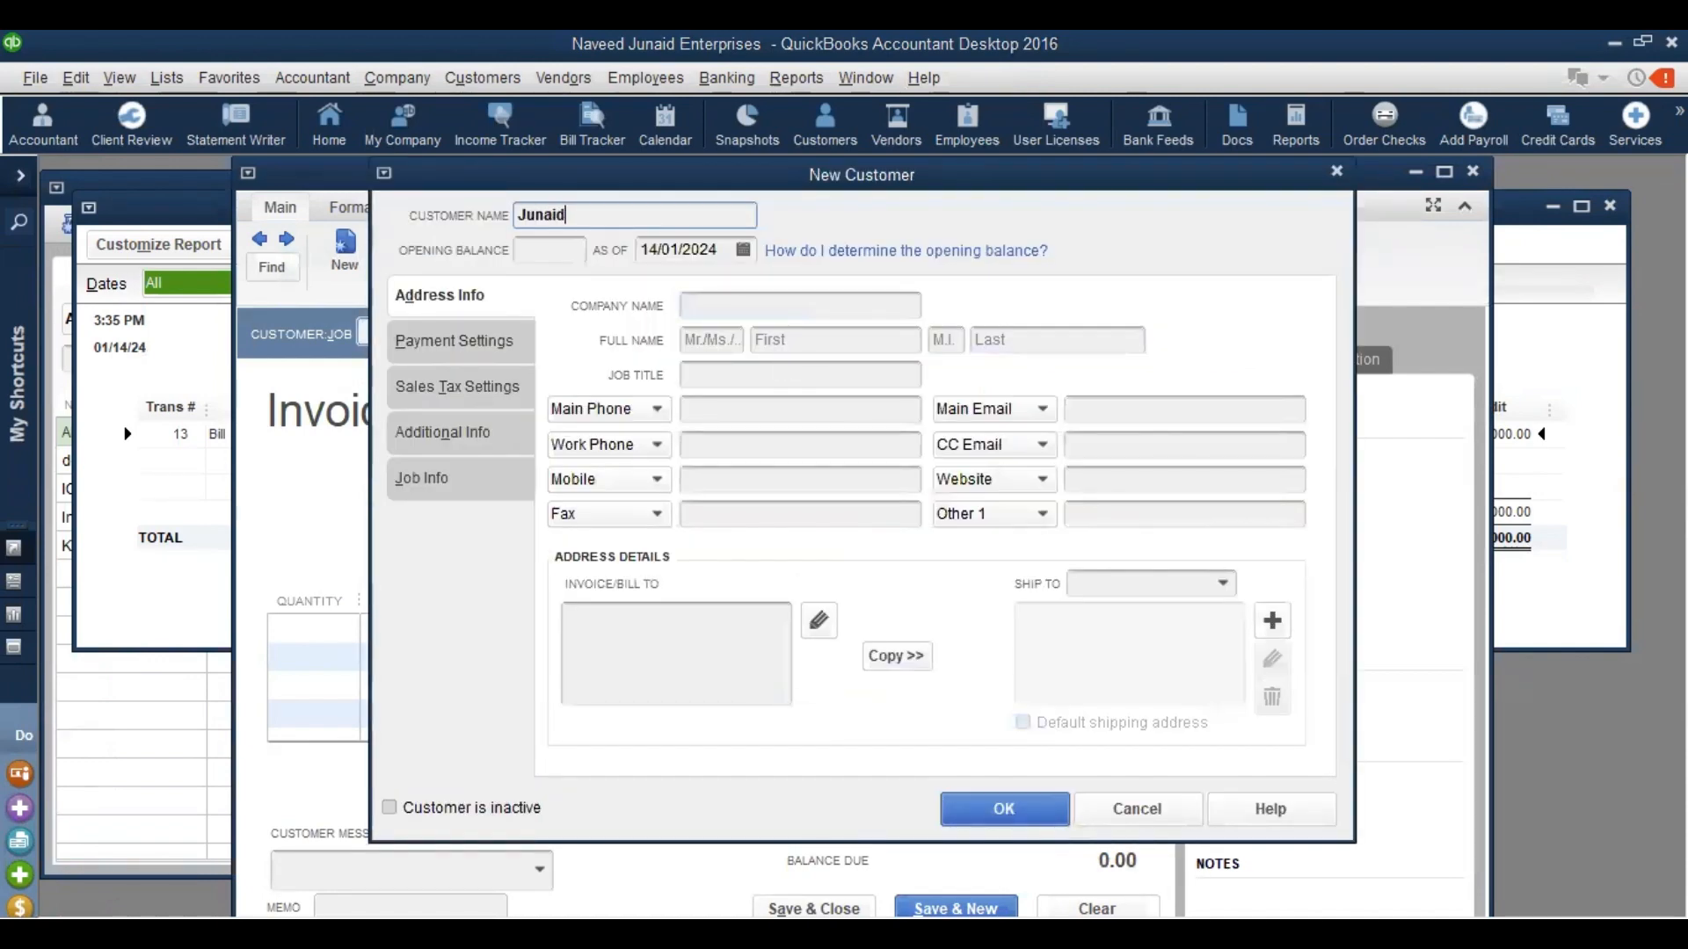
{"action": "left_click", "coordinate": [995, 811]}
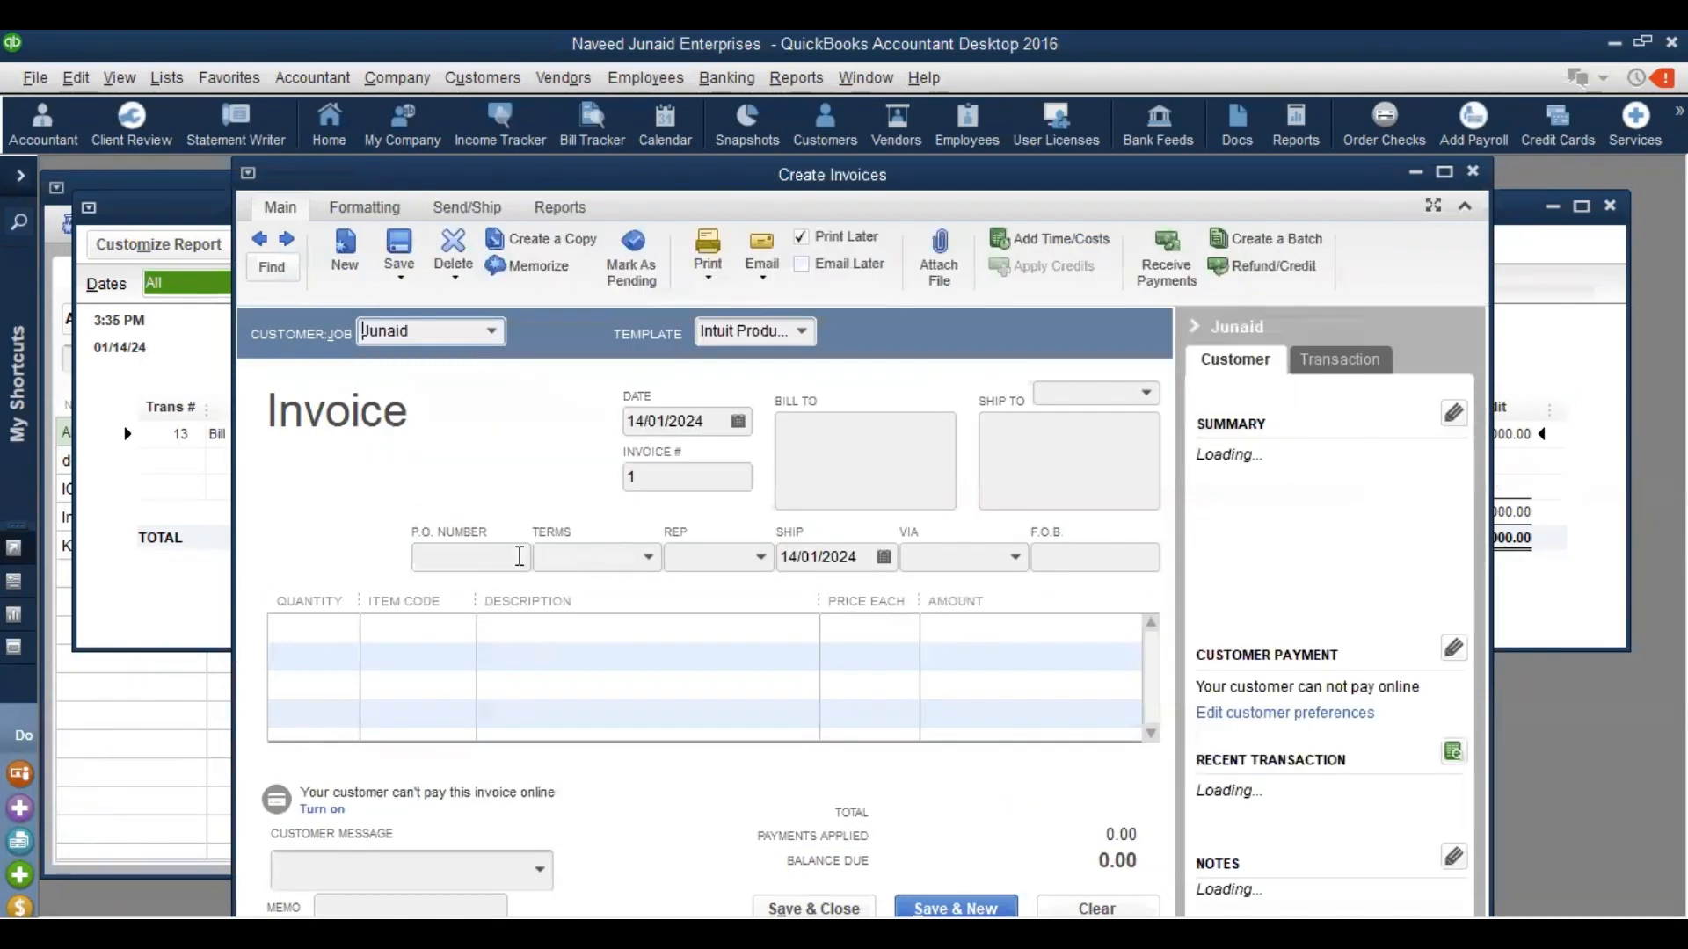
{"action": "left_click", "coordinate": [520, 557]}
{"action": "type", "text": "111111"}
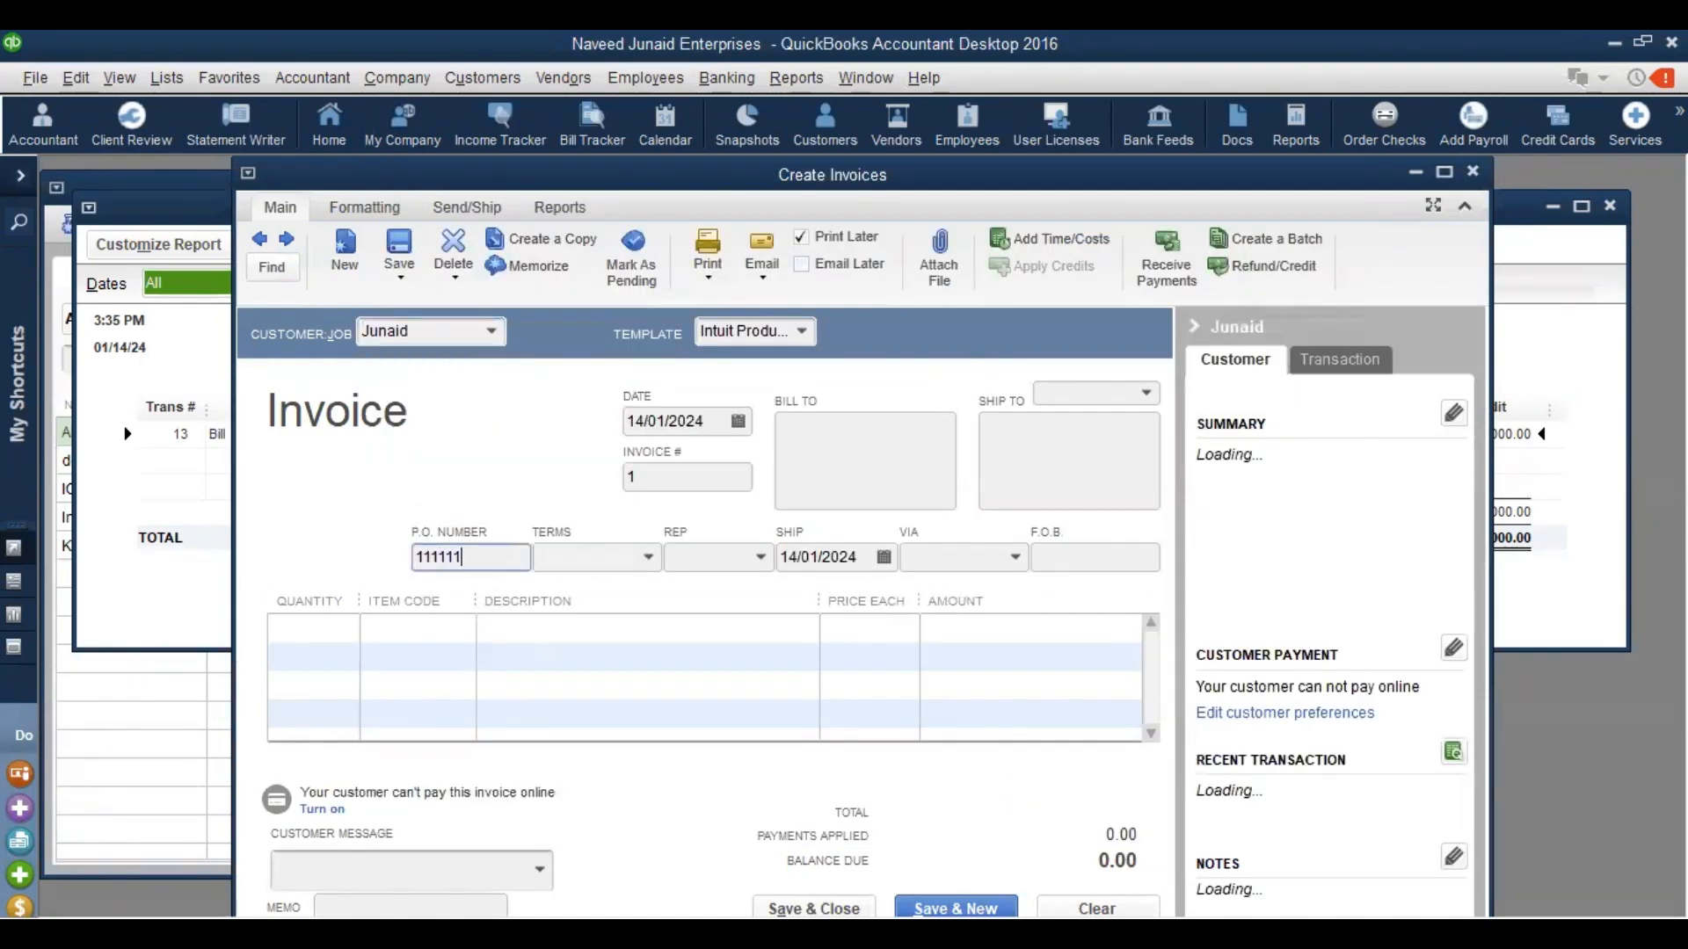
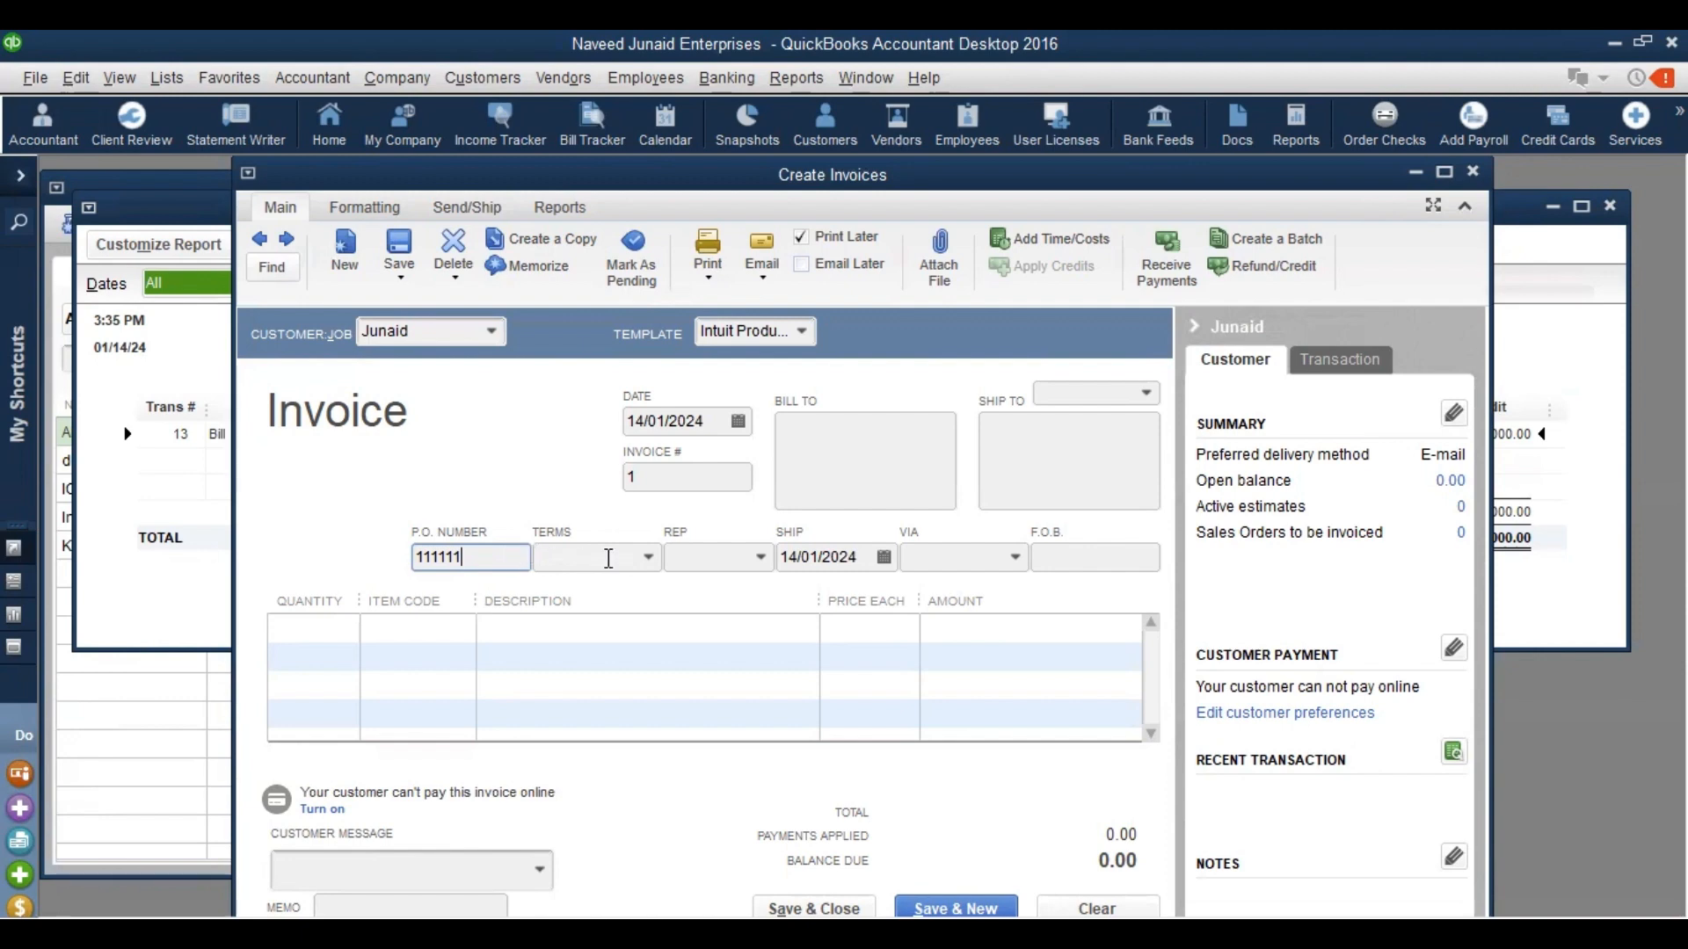
Create a new Net 90 payment term, due in 90 days, and apply it to the invoice
{"action": "left_click", "coordinate": [648, 559]}
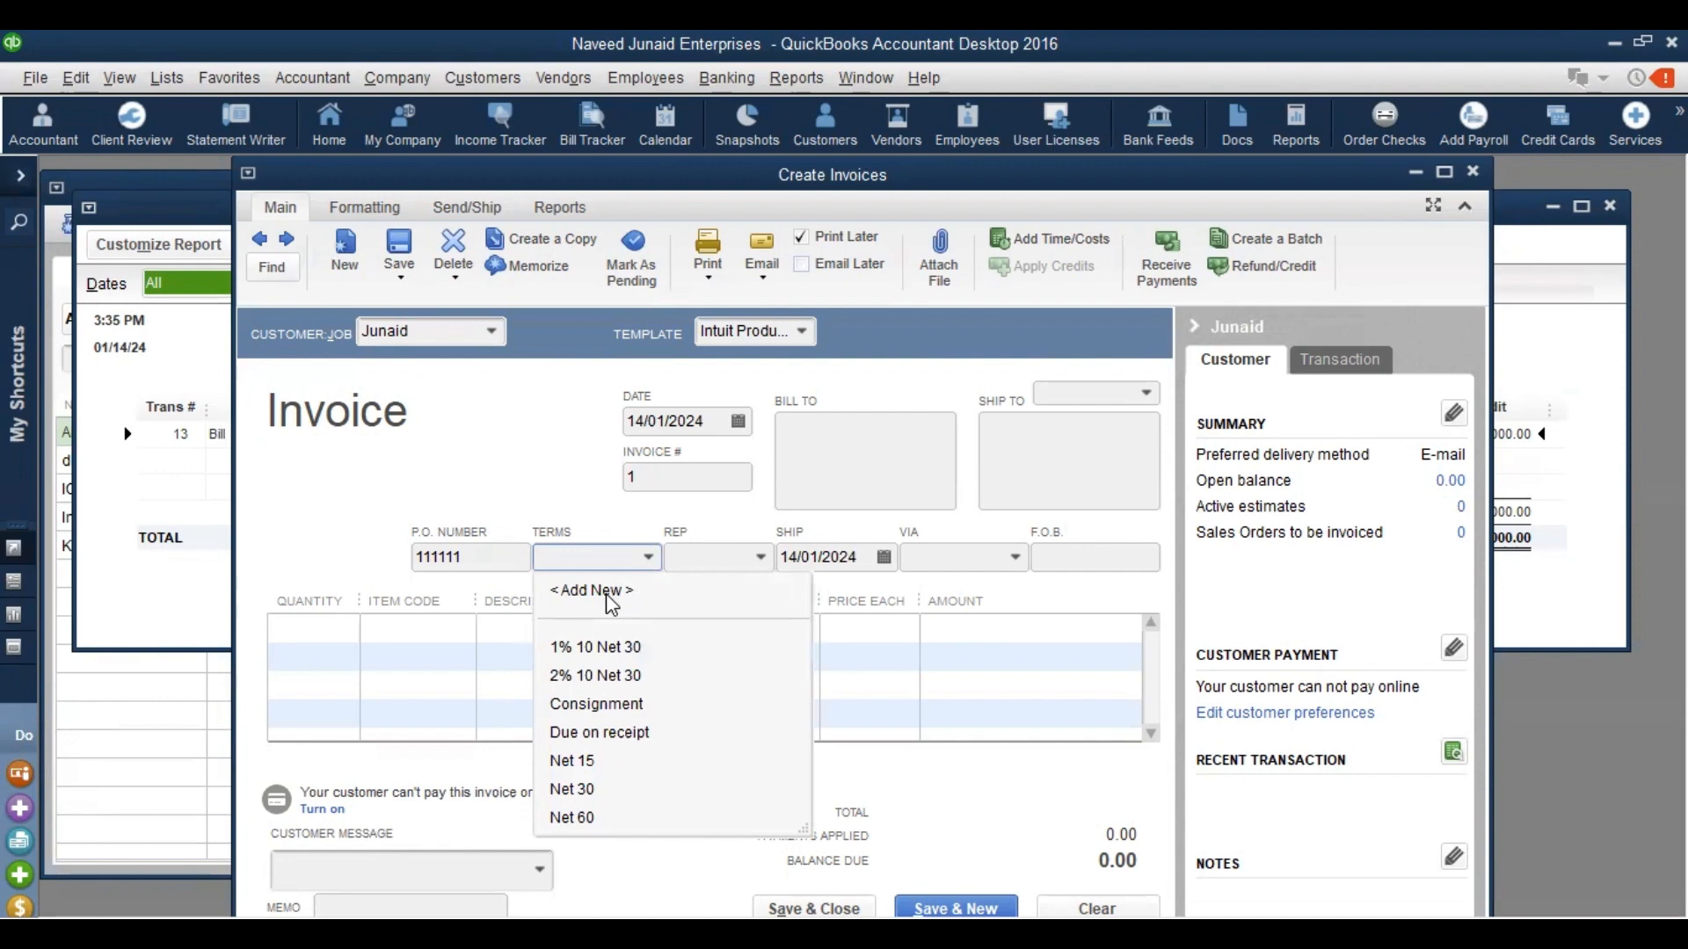
{"action": "left_click", "coordinate": [607, 595]}
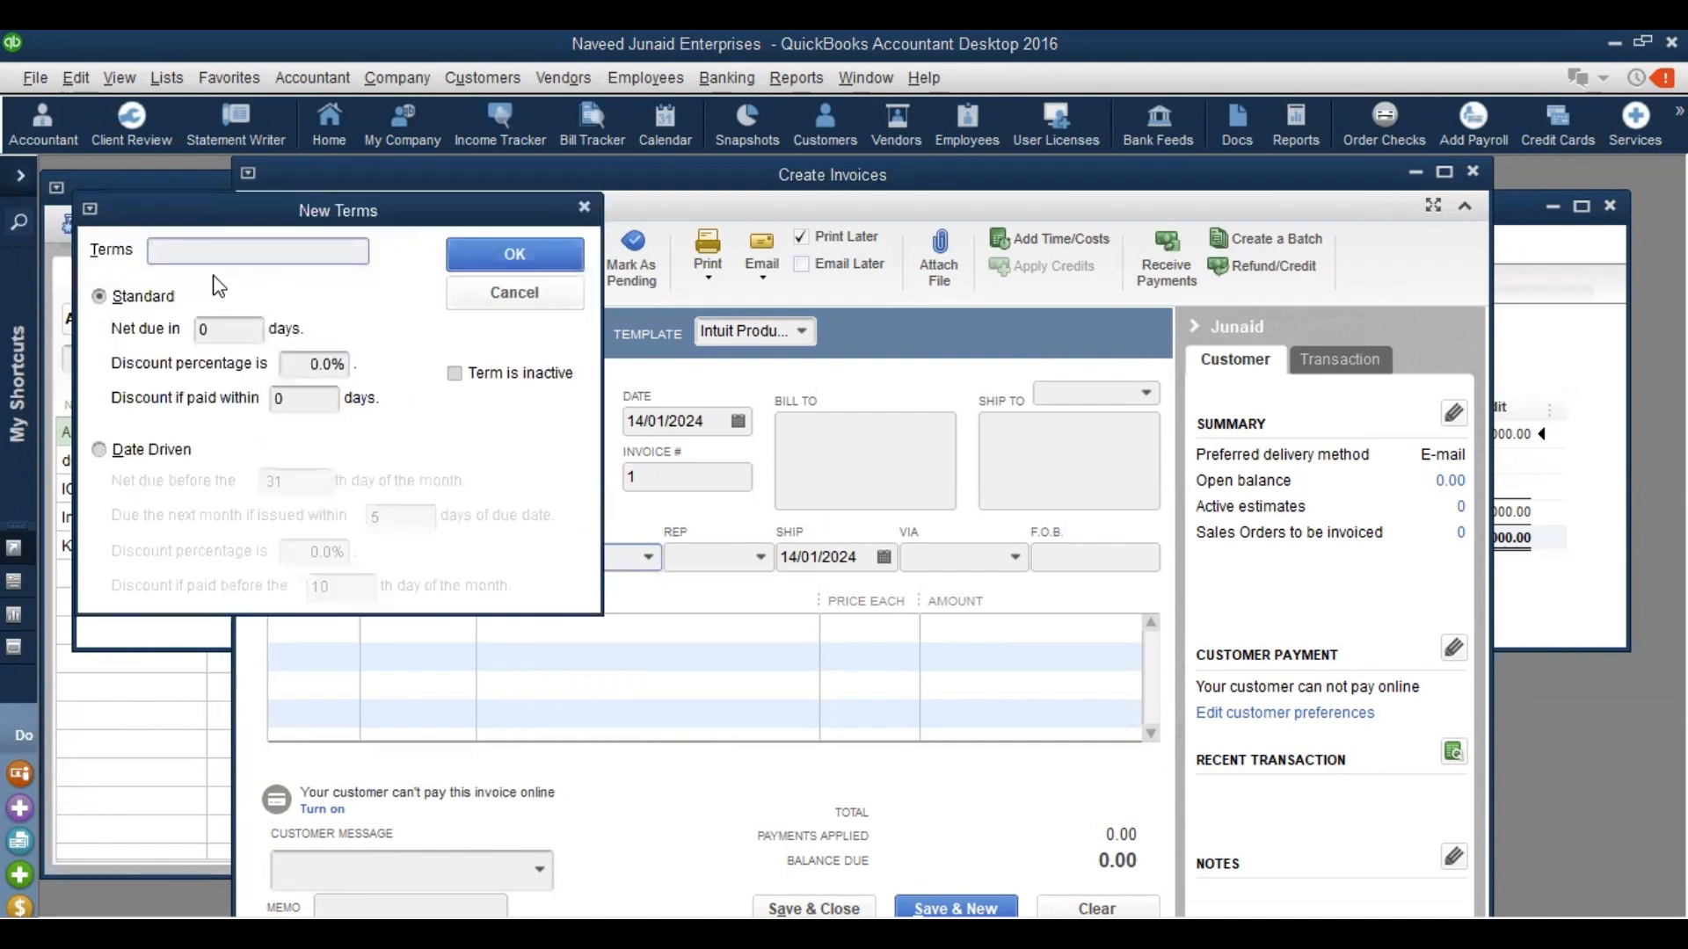
{"action": "type", "text": "Net 90"}
{"action": "left_click", "coordinate": [205, 329]}
{"action": "type", "text": "90"}
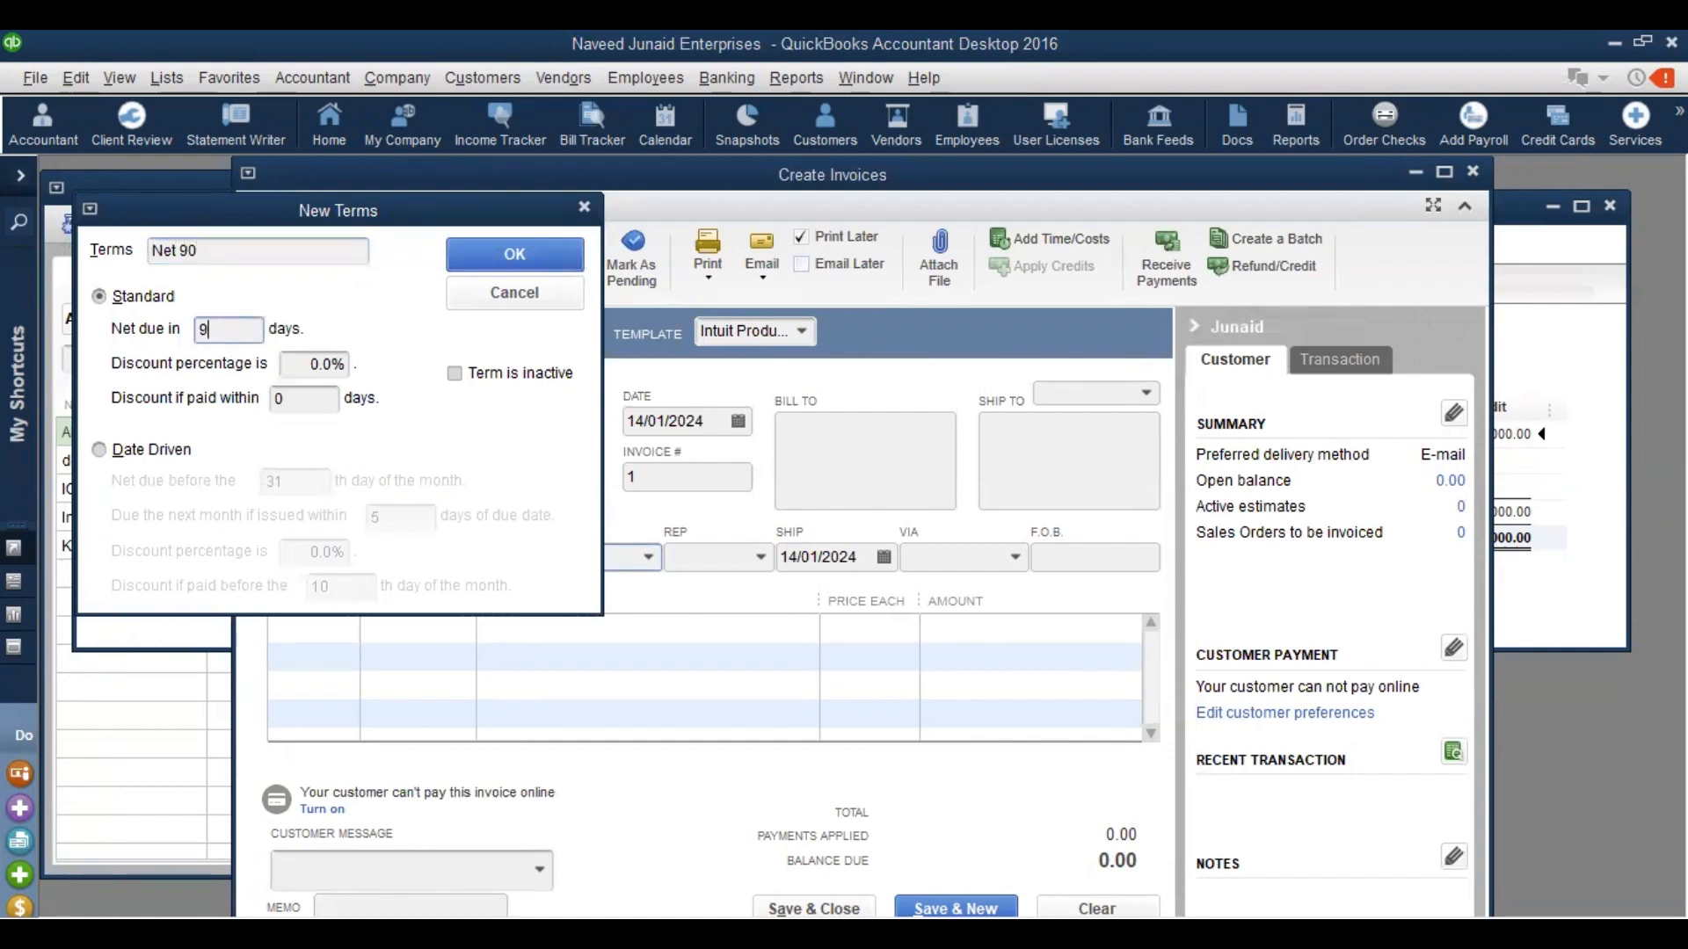
{"action": "left_click", "coordinate": [508, 257]}
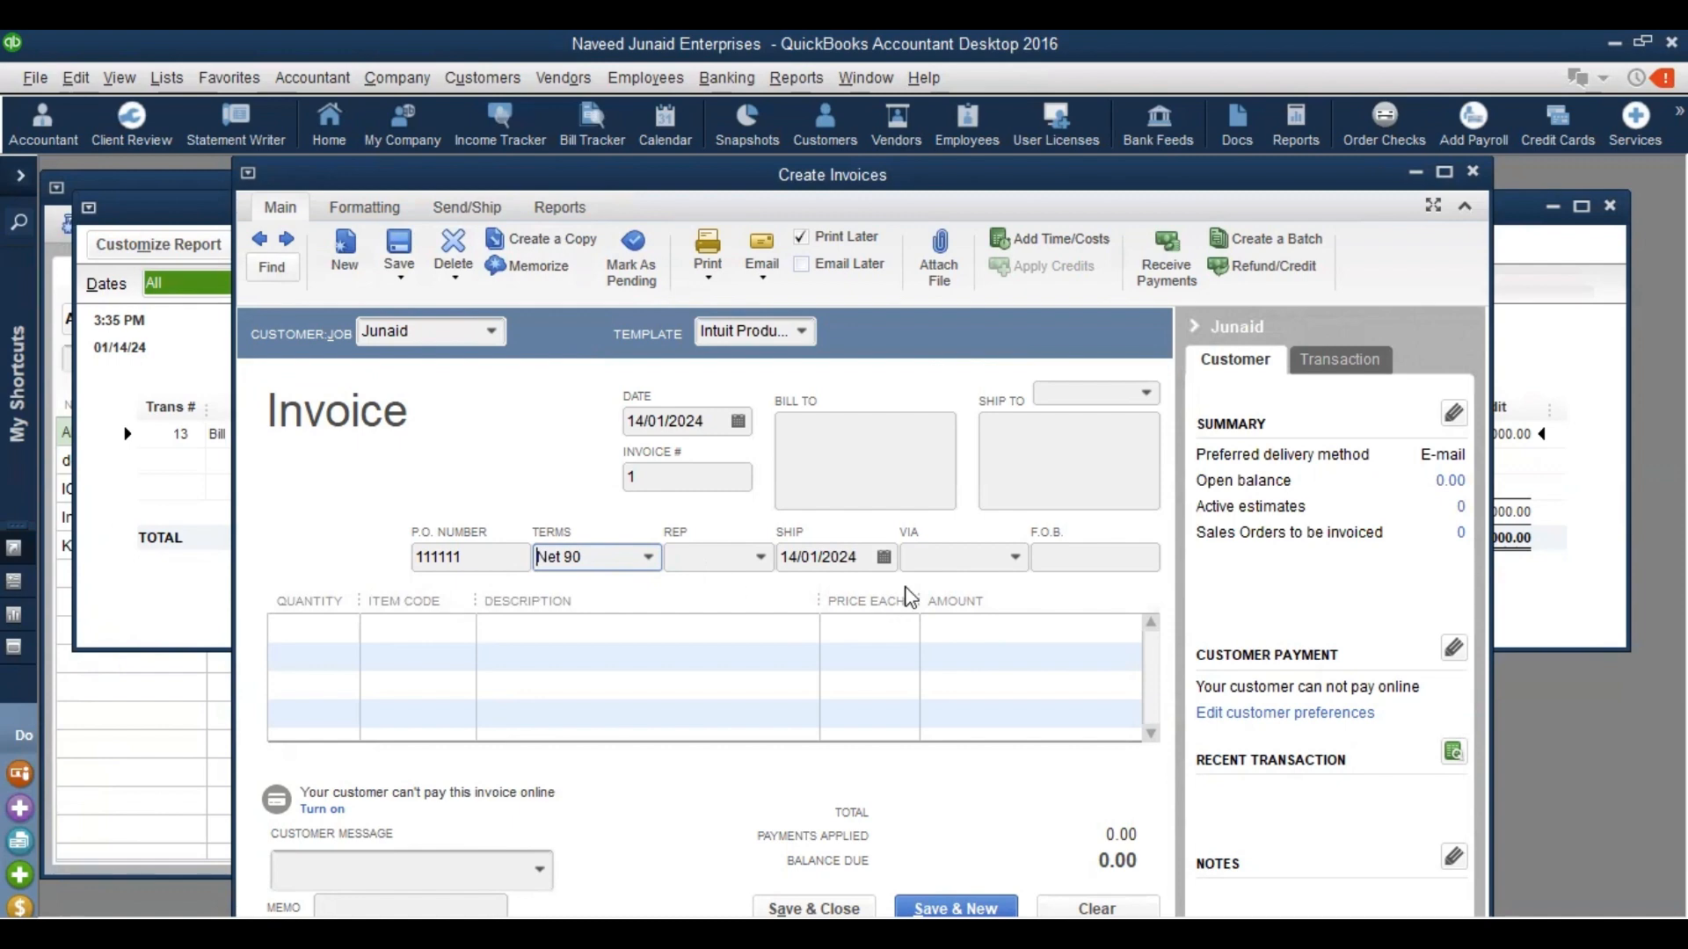
Fill the Bill To box with the customer's name above two address lines
{"action": "left_click", "coordinate": [495, 332]}
{"action": "left_click", "coordinate": [495, 333]}
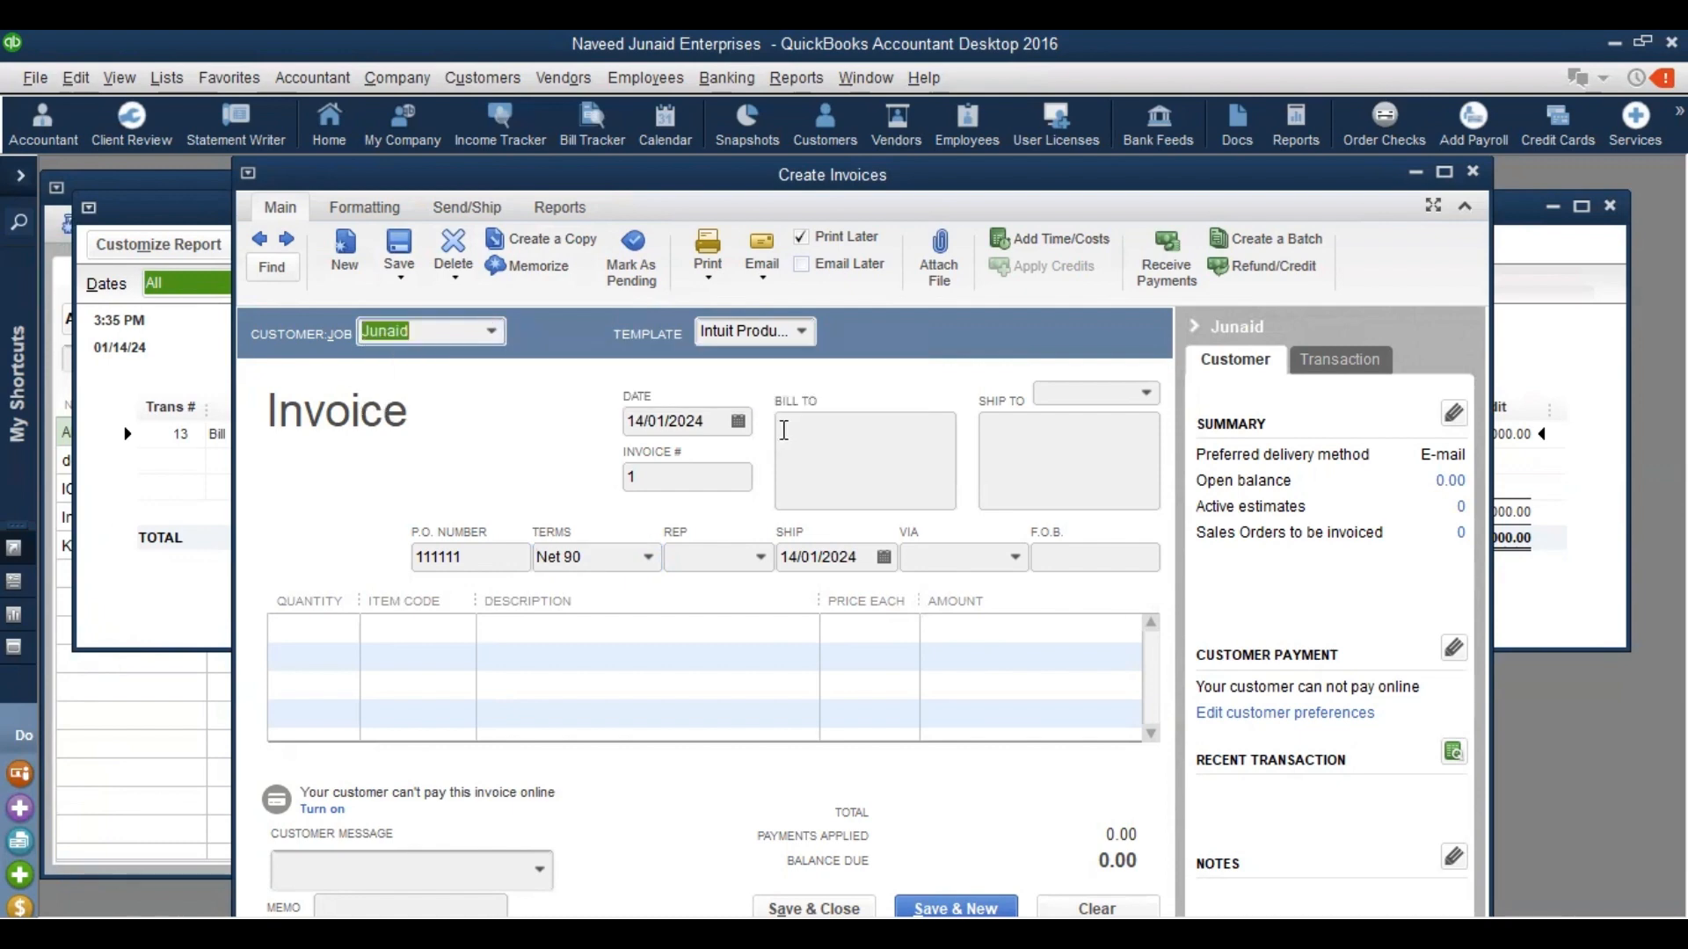
{"action": "left_click", "coordinate": [814, 429]}
{"action": "type", "text": "xxxxxxxxxx"}
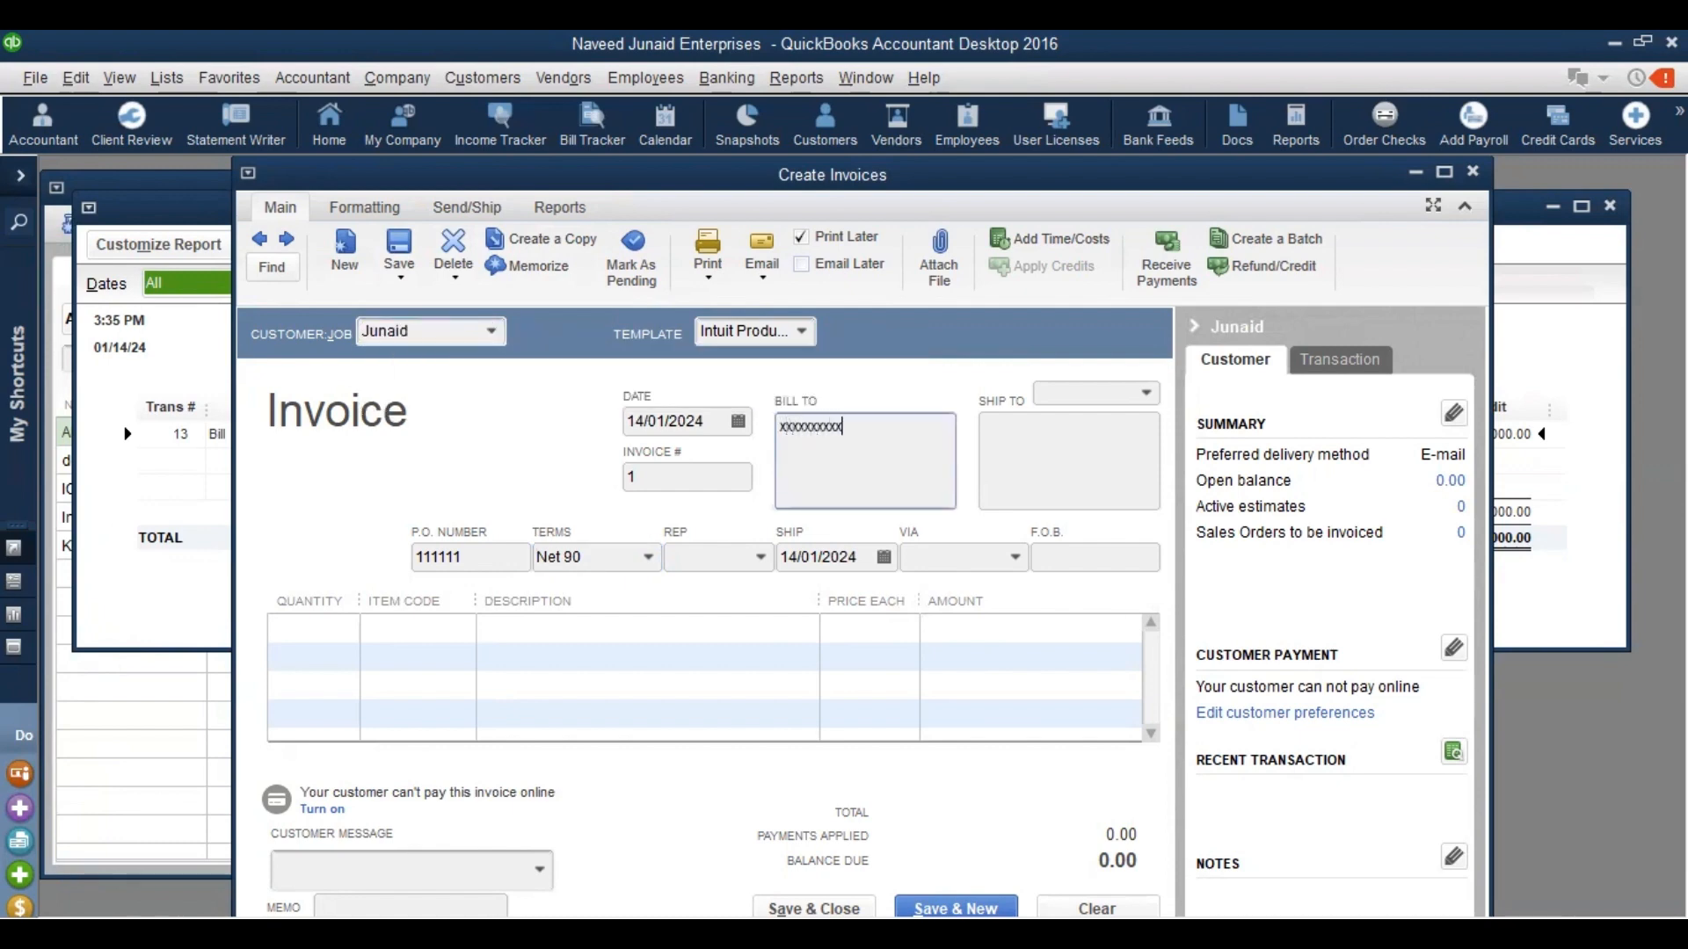
{"action": "key", "text": "Return"}
{"action": "type", "text": "xxxxxxxxxxxxx"}
{"action": "type", "text": "x"}
{"action": "key", "text": "Up"}
{"action": "key", "text": "Left"}
{"action": "key", "text": "Left"}
{"action": "key", "text": "Left"}
{"action": "key", "text": "Left"}
{"action": "key", "text": "Left"}
{"action": "key", "text": "Left"}
{"action": "key", "text": "Left"}
{"action": "key", "text": "Left"}
{"action": "key", "text": "Left"}
{"action": "key", "text": "Left"}
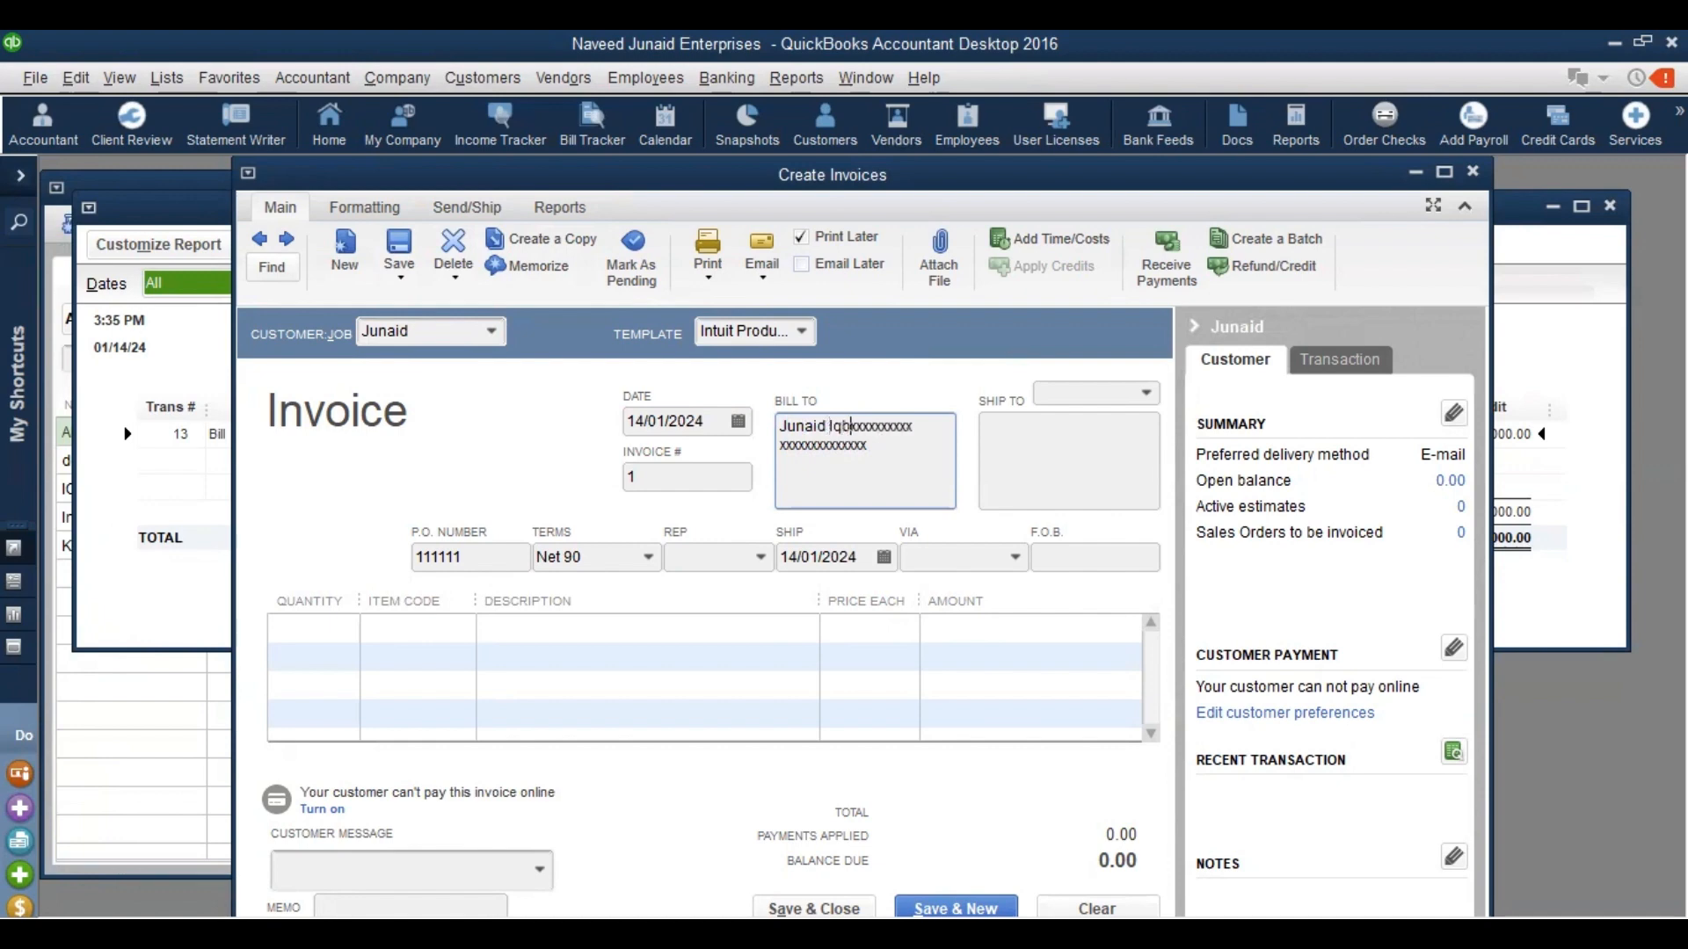
{"action": "key", "text": "Return"}
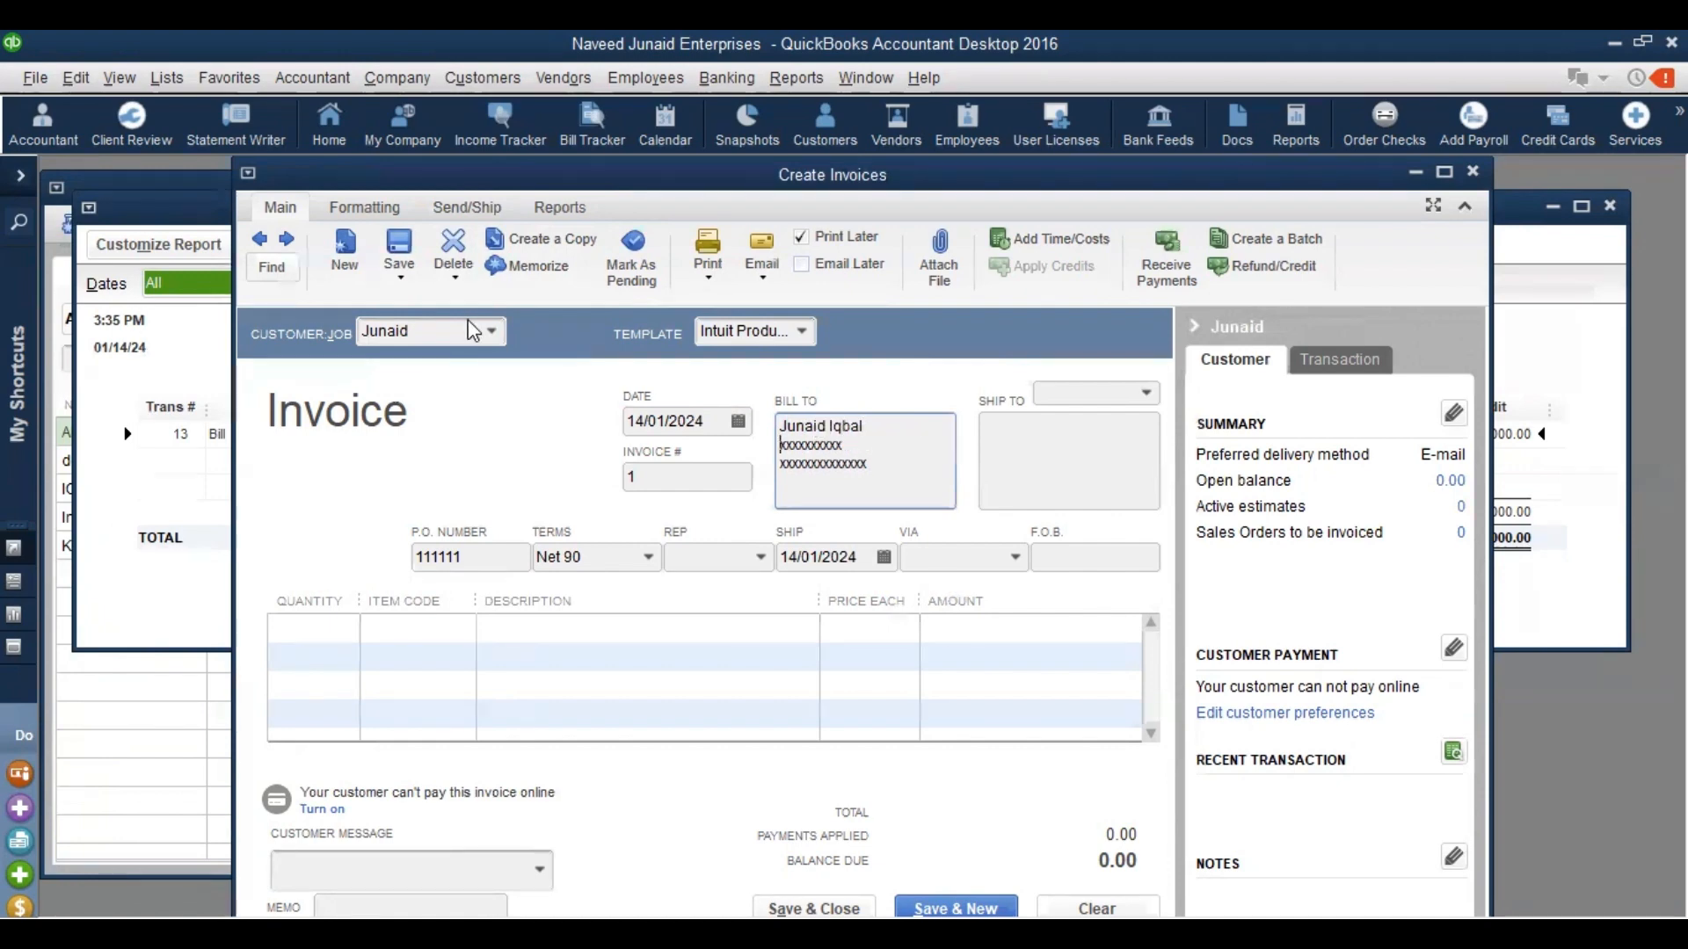
Enter the placeholder ship-to address 'dddd'
{"action": "left_click", "coordinate": [1034, 452]}
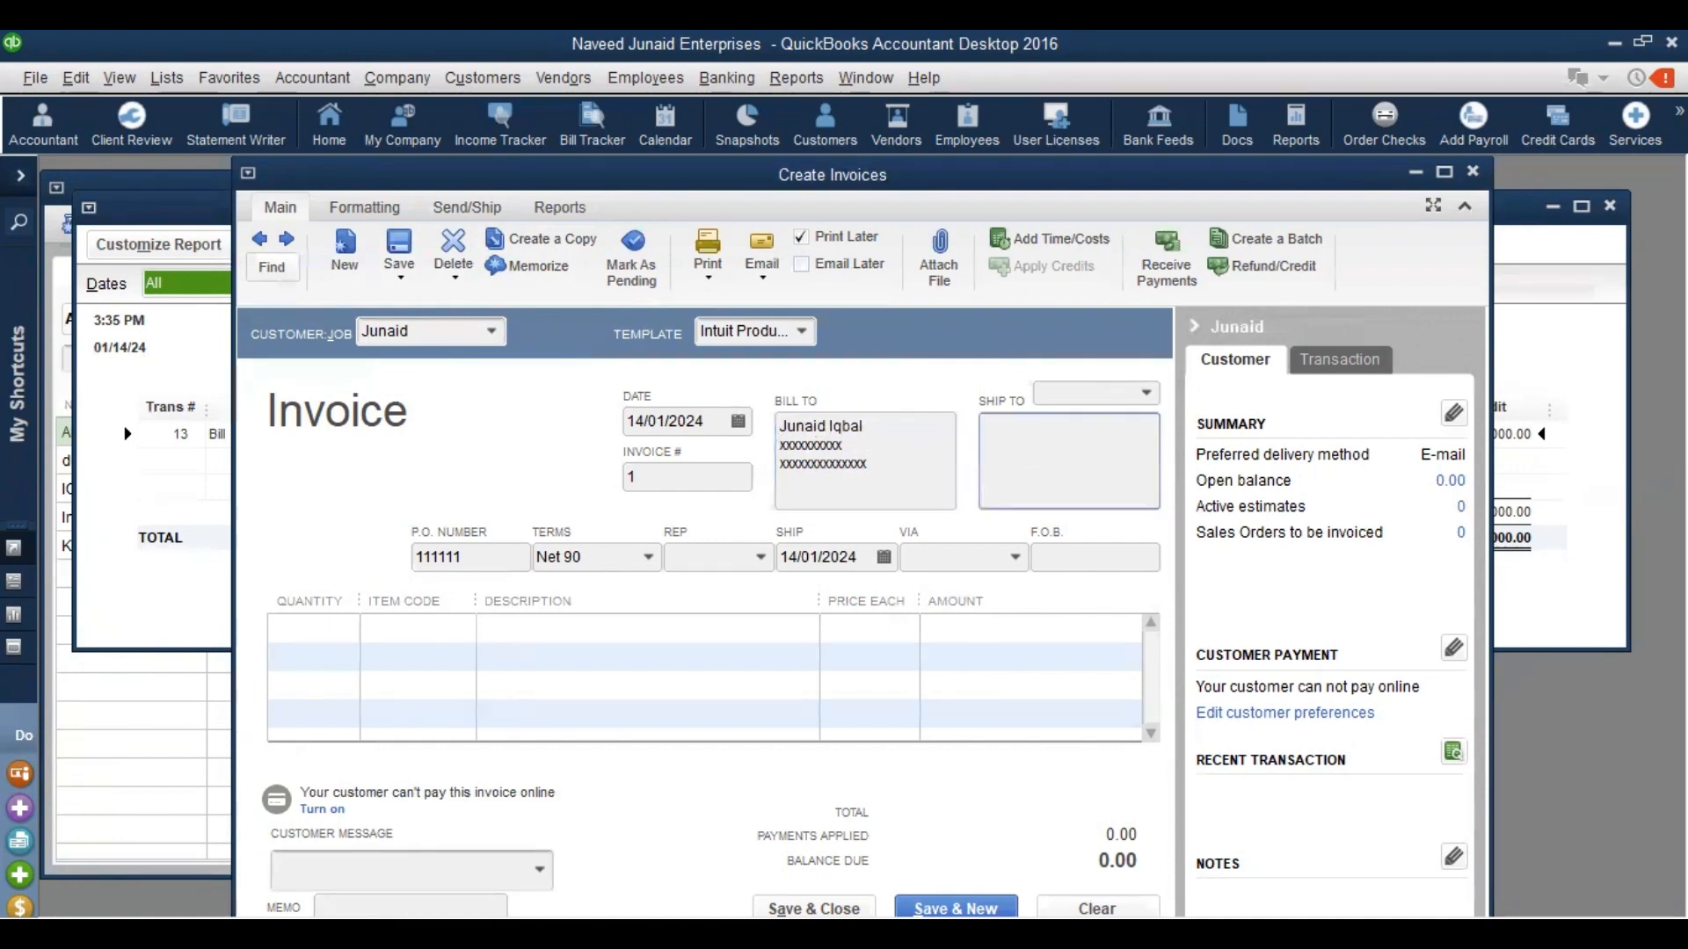
{"action": "type", "text": "dddd"}
{"action": "left_click", "coordinate": [355, 626]}
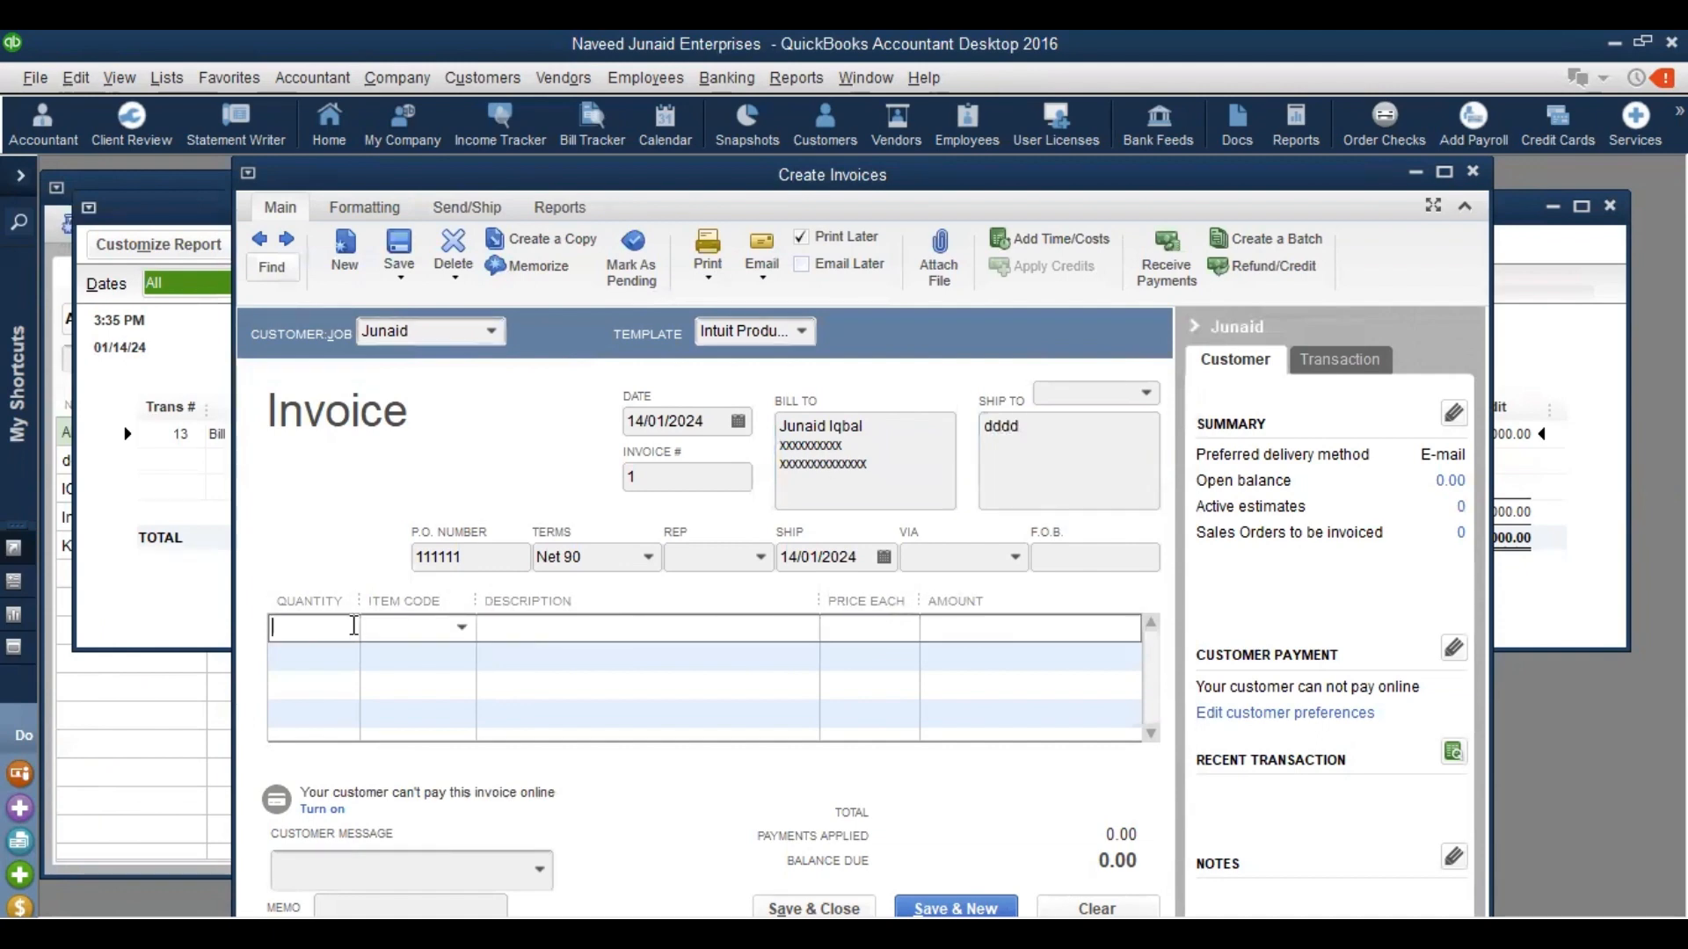
Add a first line of 1 Invertor 2.5 at 300,000, turning off the price levels tip
{"action": "type", "text": "1"}
{"action": "key", "text": "Tab"}
{"action": "key", "text": "Down"}
{"action": "key", "text": "Down"}
{"action": "key", "text": "Down"}
{"action": "key", "text": "Tab"}
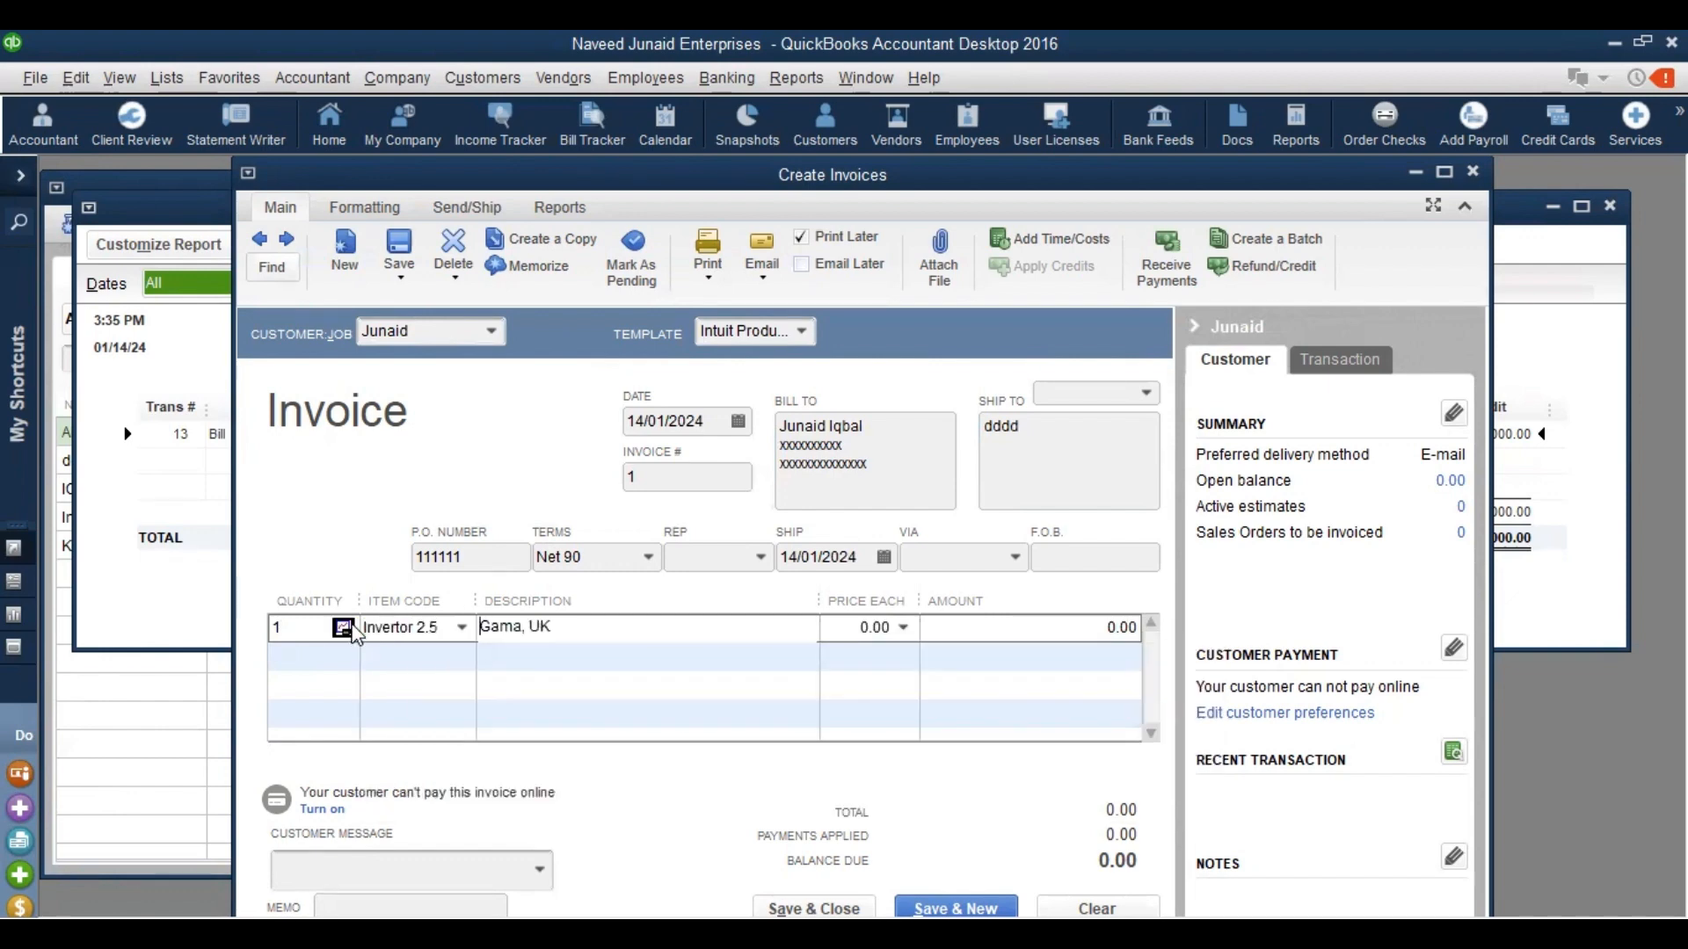
{"action": "key", "text": "Tab"}
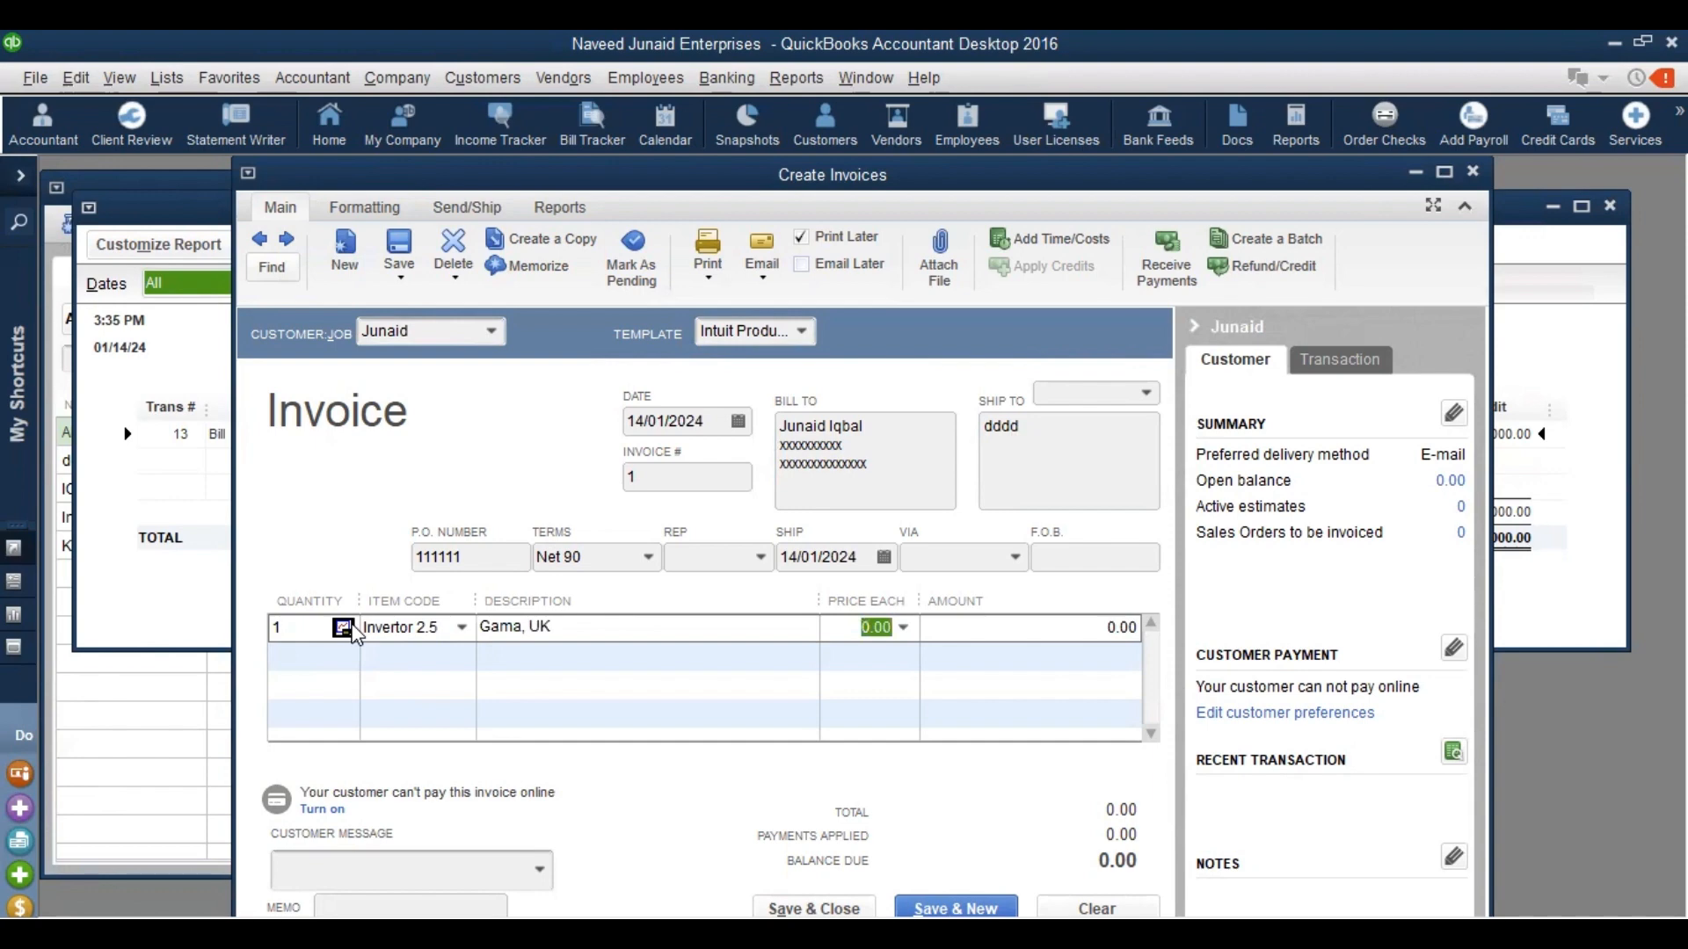
{"action": "type", "text": "300000"}
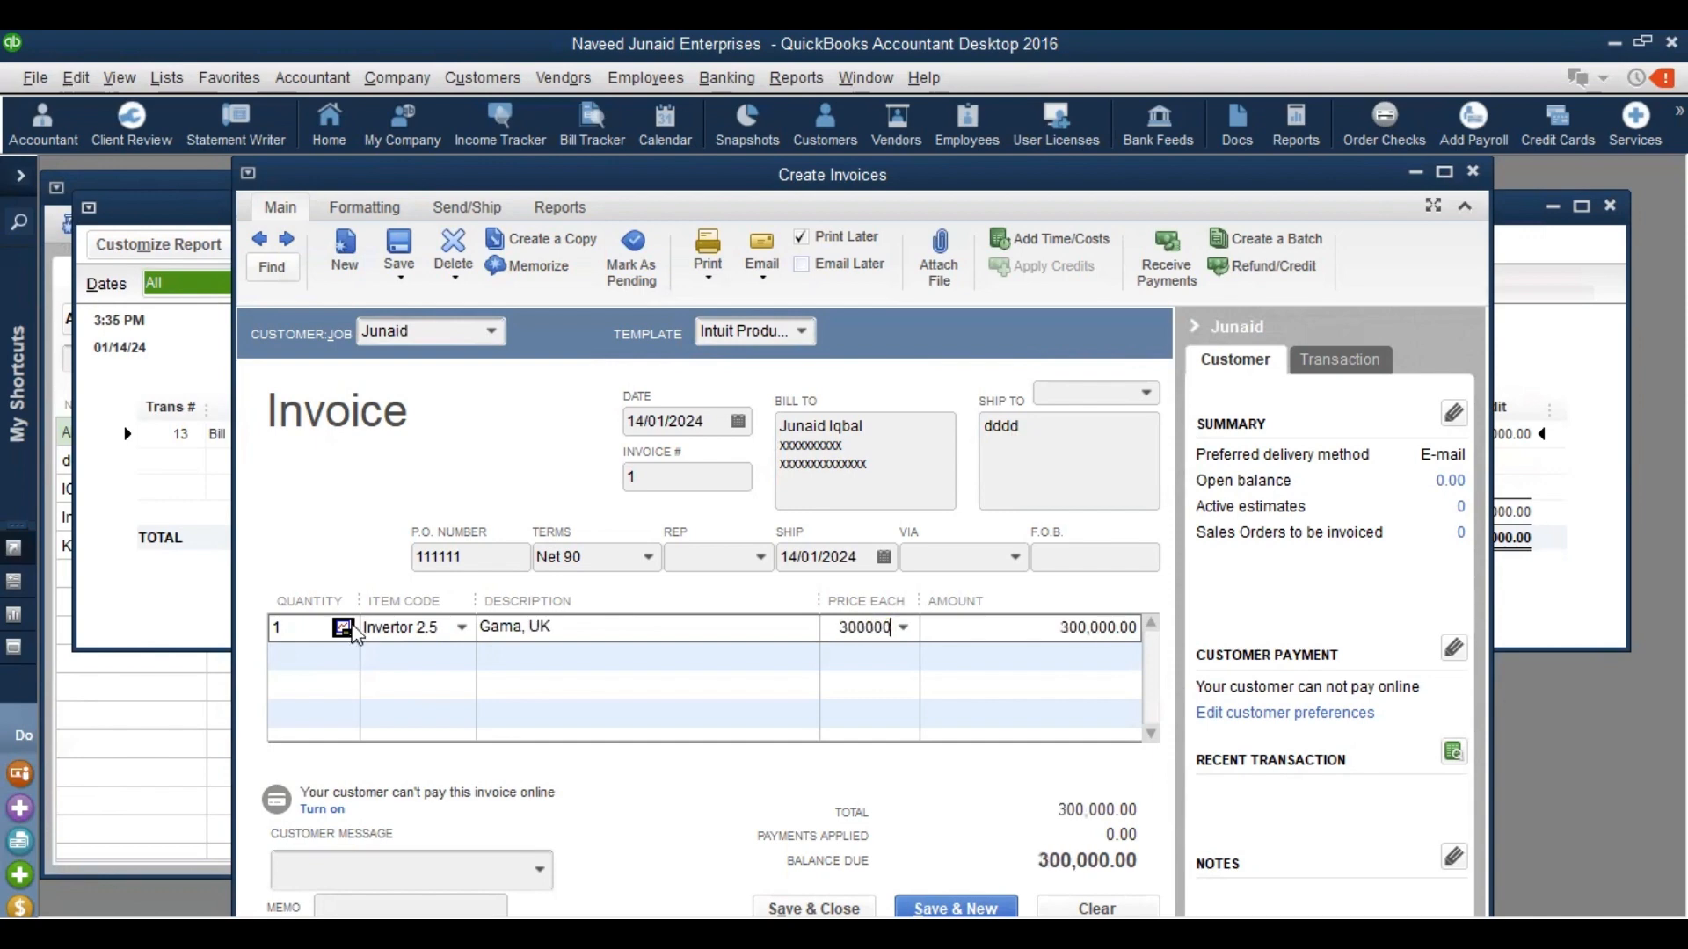
{"action": "key", "text": "Tab"}
{"action": "left_click", "coordinate": [810, 452]}
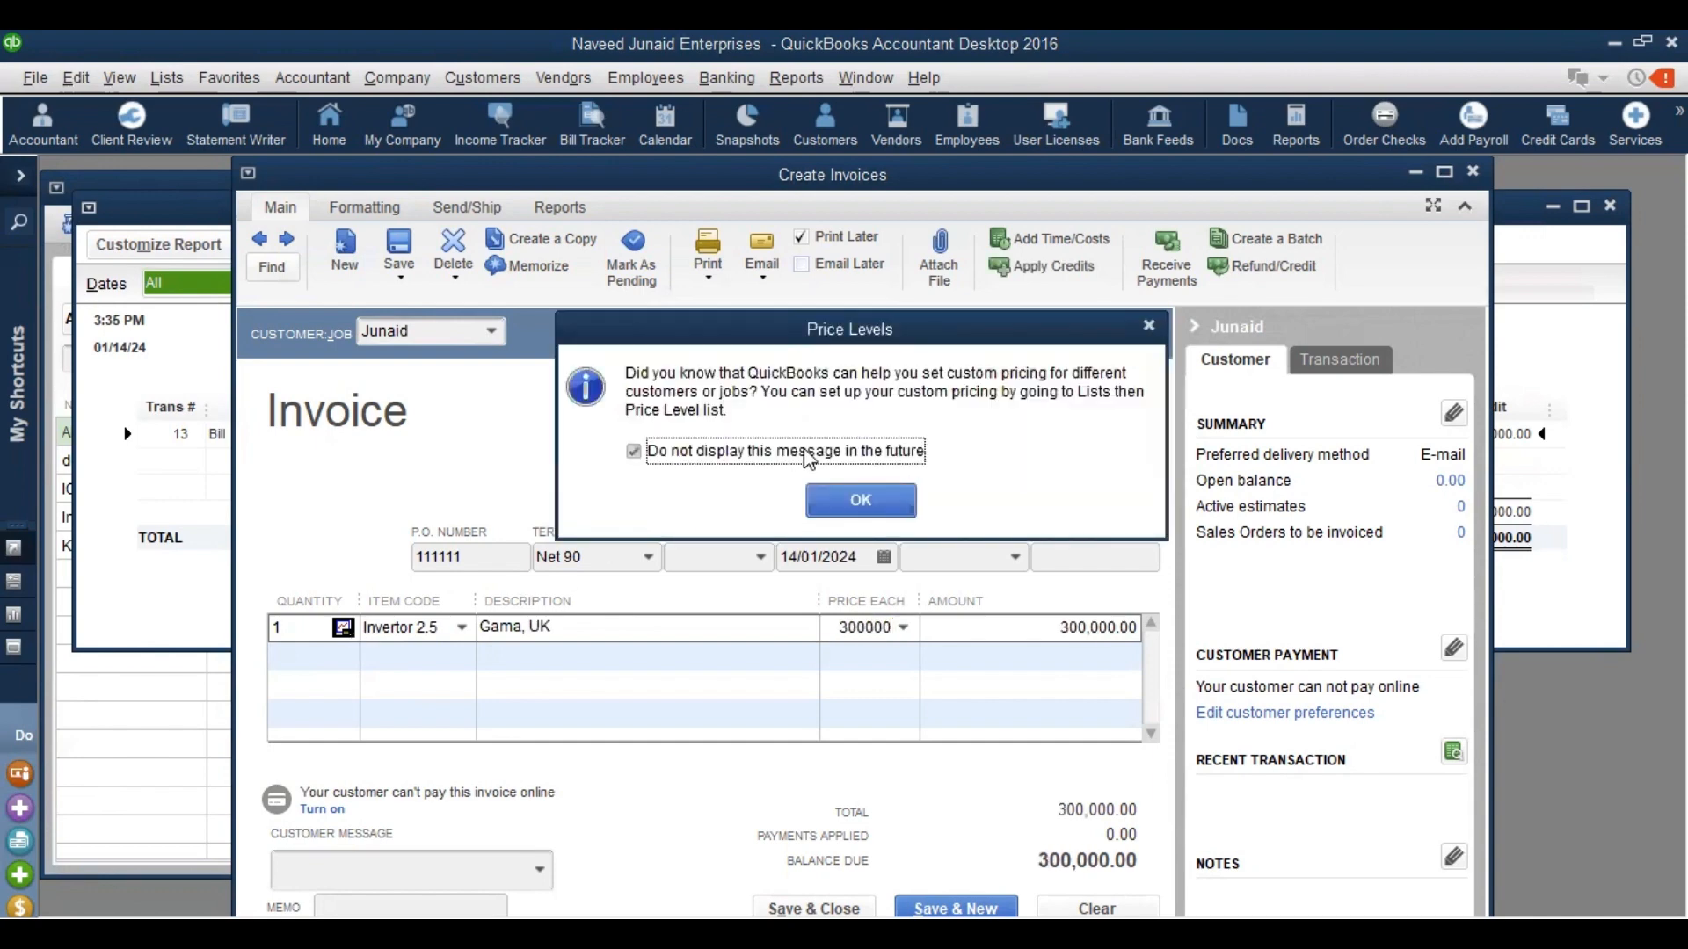
{"action": "left_click", "coordinate": [881, 501]}
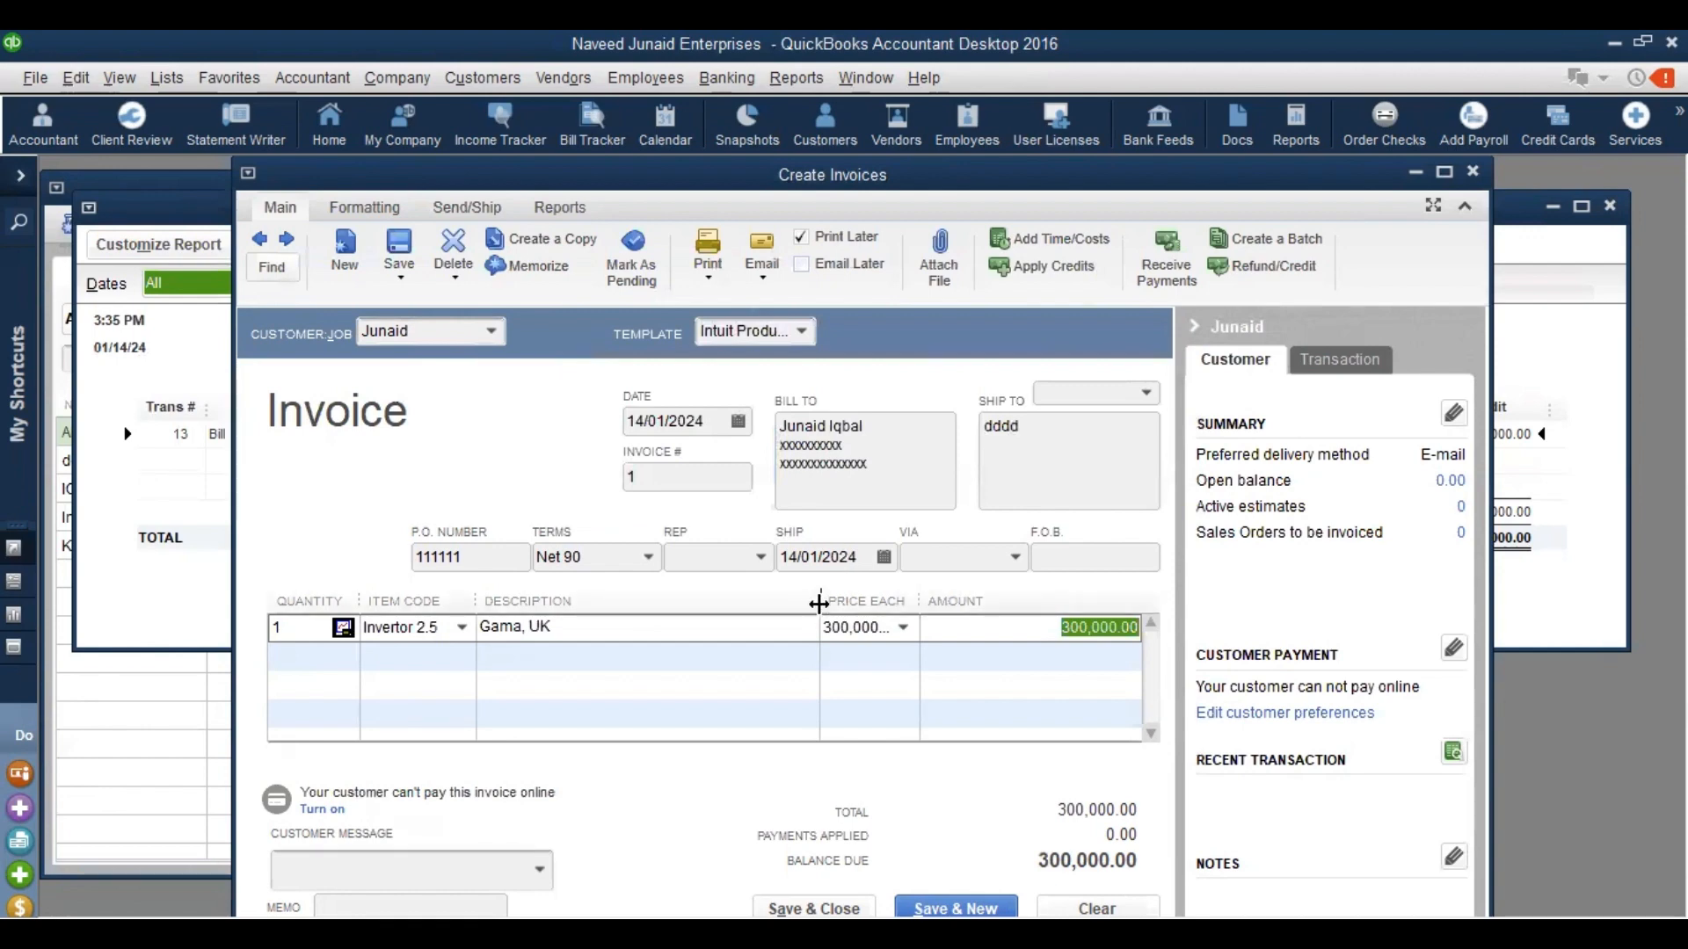
{"action": "left_click_drag", "start_coordinate": [819, 603], "coordinate": [749, 602]}
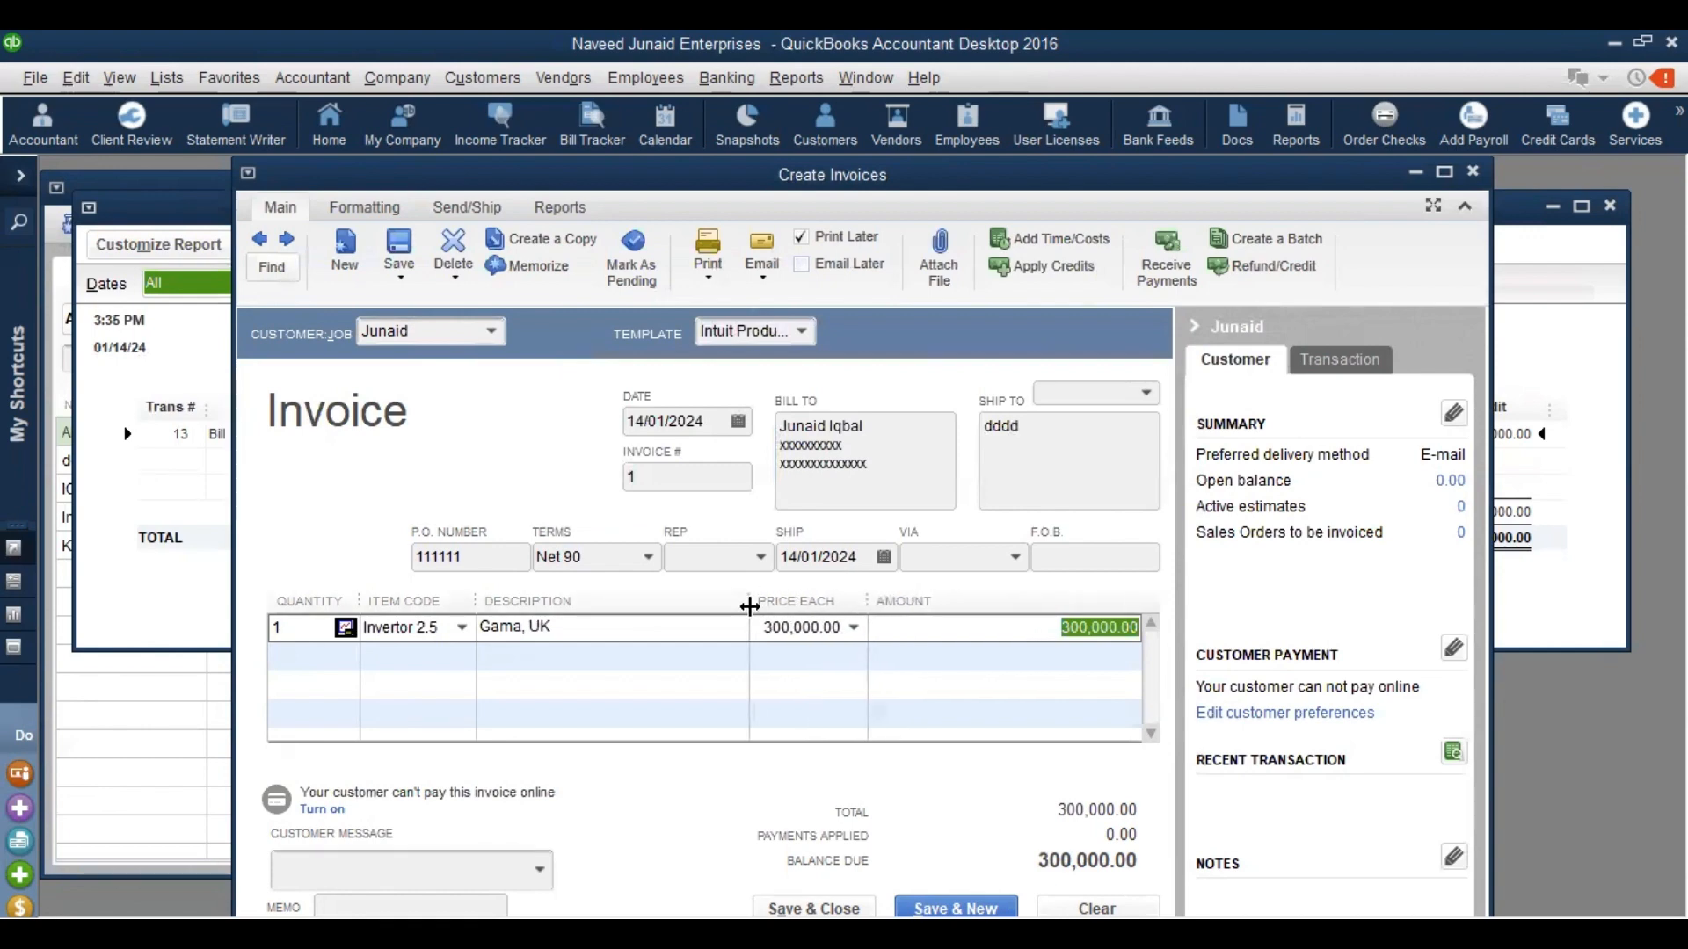
Add a second line of 6 Solar Plates at 90,000, correcting a mistyped 900,000
{"action": "left_click", "coordinate": [329, 655]}
{"action": "type", "text": "6"}
{"action": "key", "text": "Tab"}
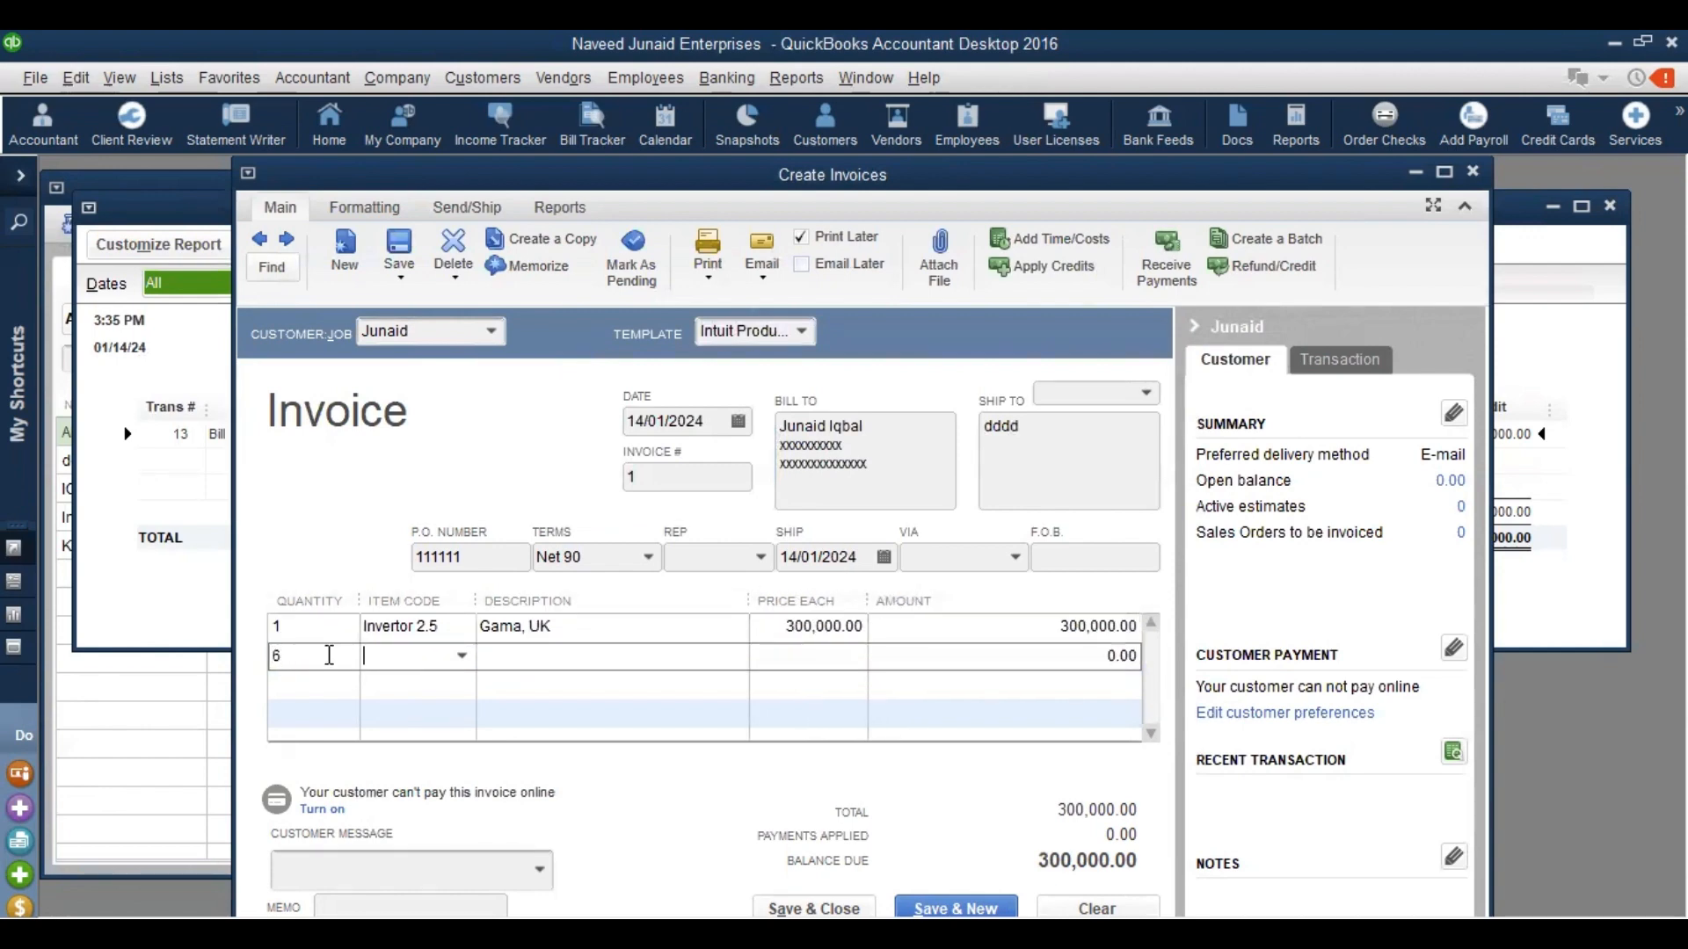
{"action": "key", "text": "Down"}
{"action": "key", "text": "Down"}
{"action": "key", "text": "Down"}
{"action": "key", "text": "Down"}
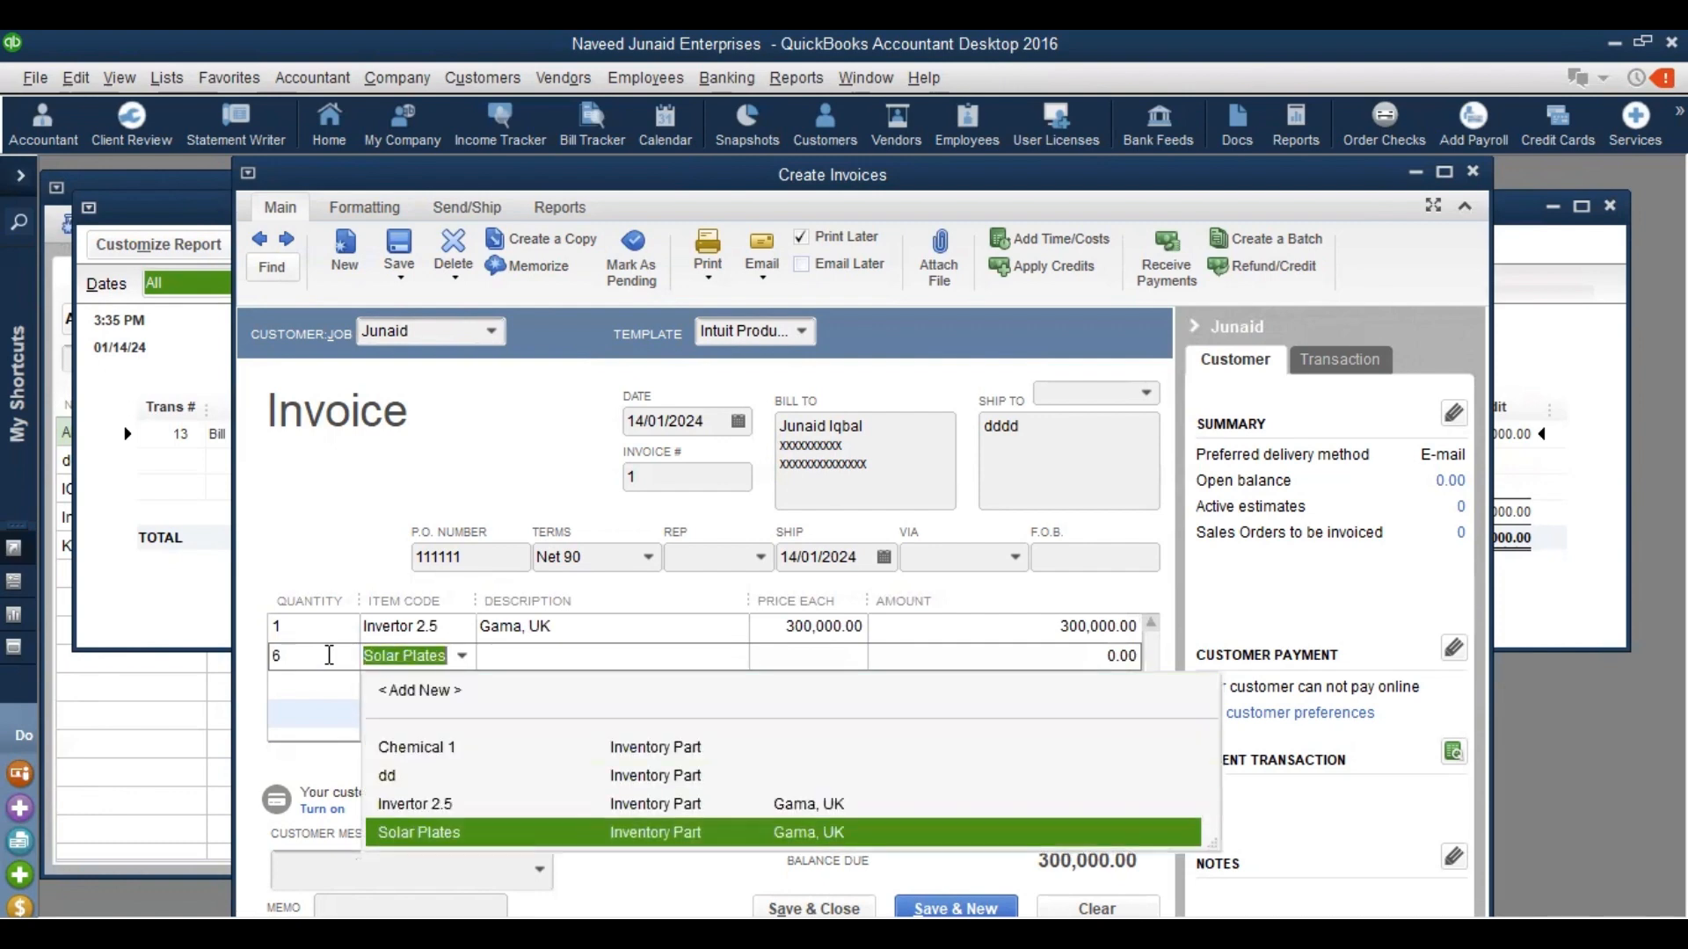
{"action": "key", "text": "Tab"}
{"action": "key", "text": "Tab"}
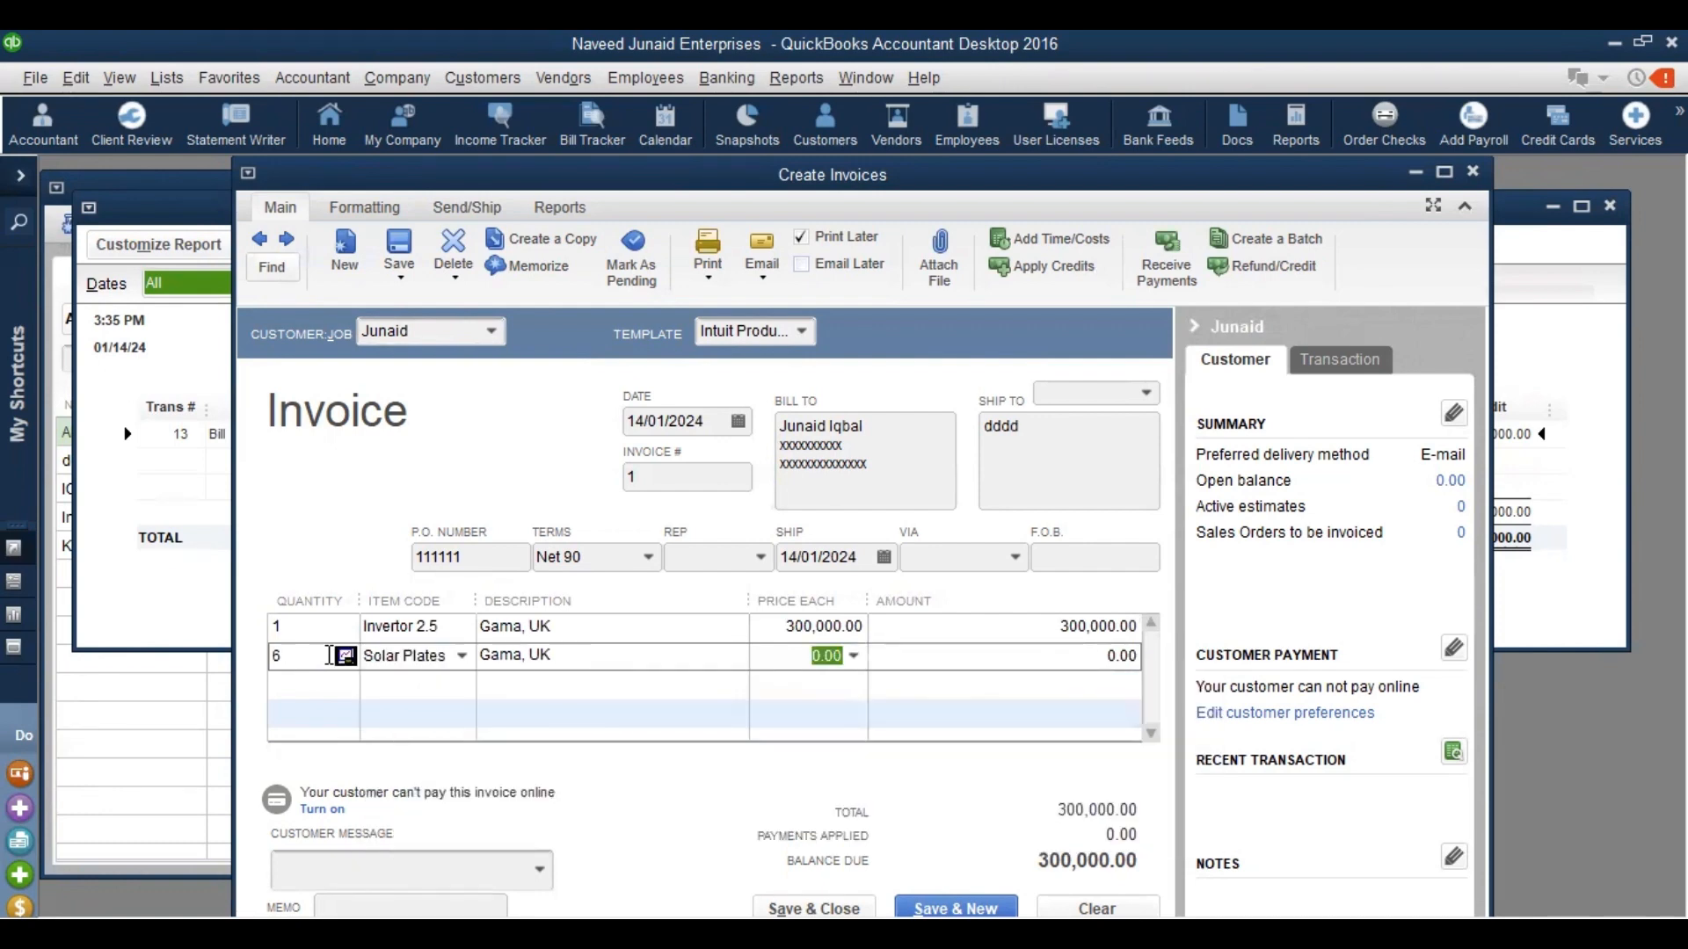
{"action": "type", "text": "900,00"}
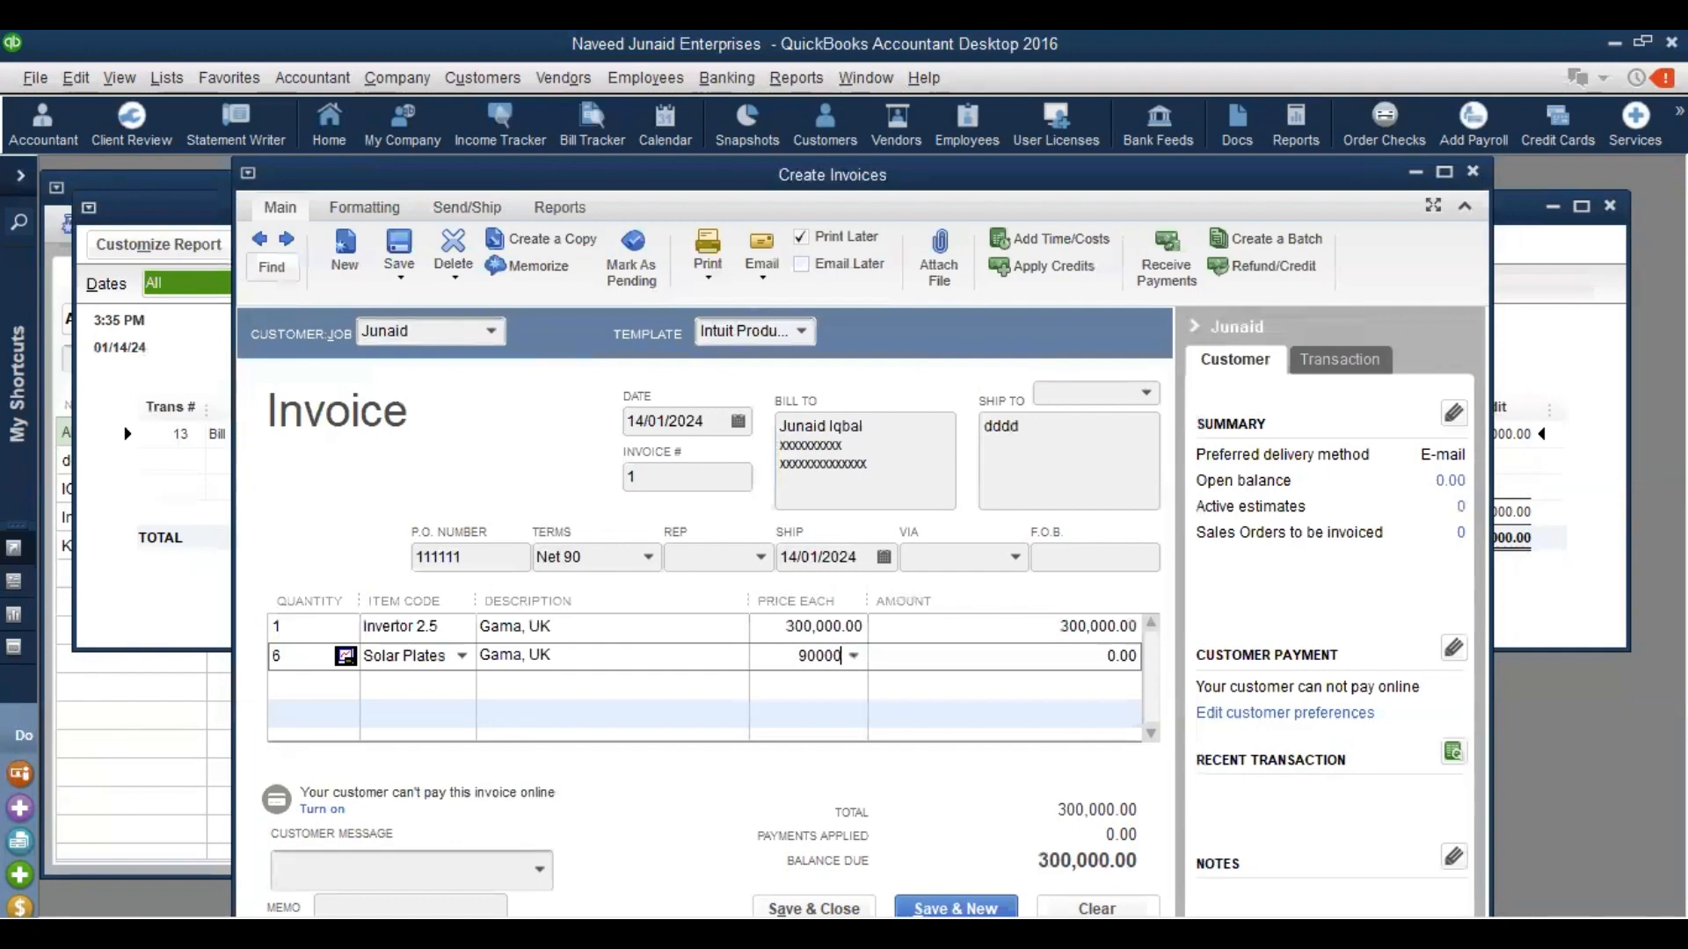
{"action": "type", "text": "0"}
{"action": "key", "text": "Tab"}
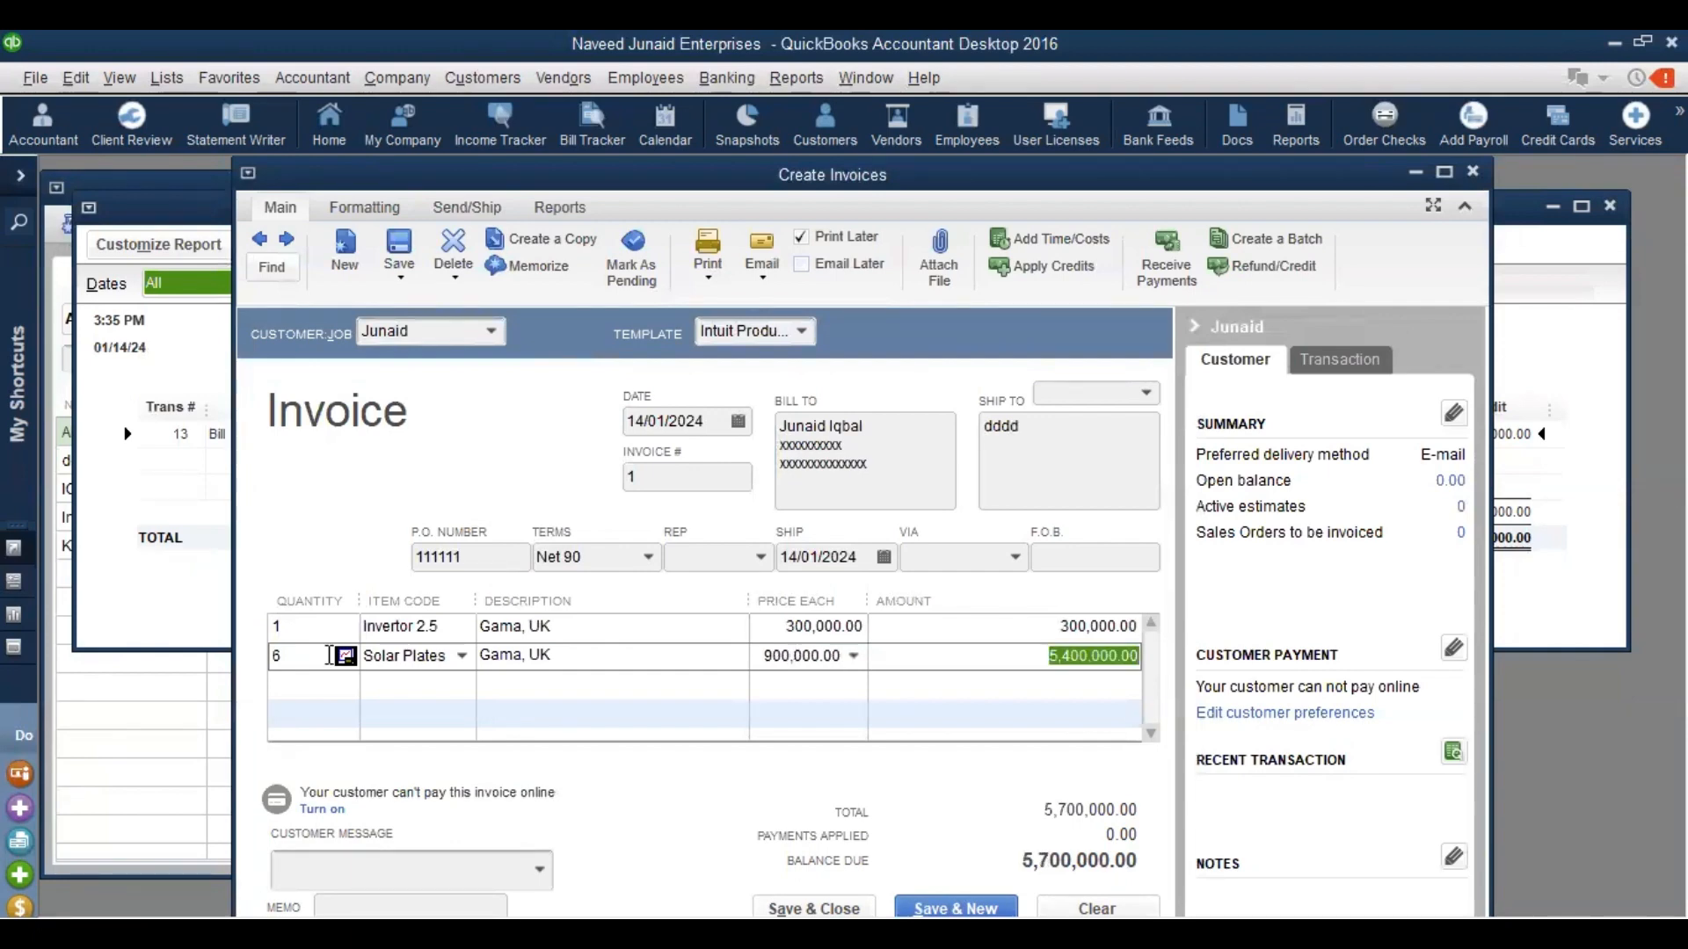
{"action": "left_click", "coordinate": [807, 655]}
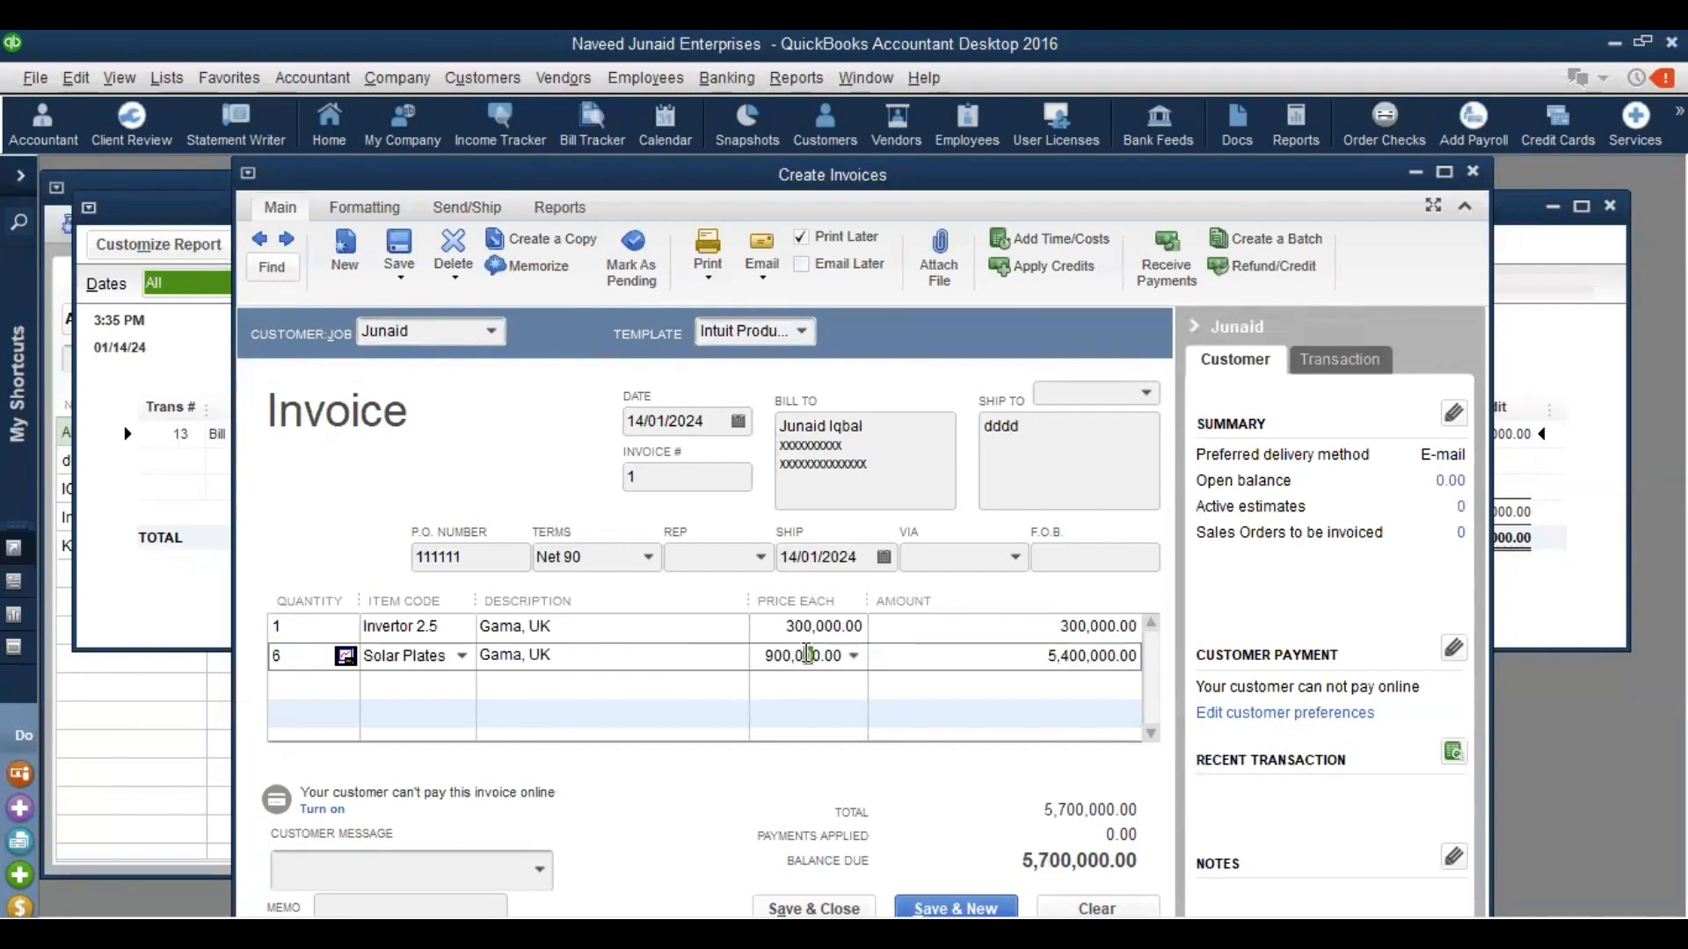
{"action": "key", "text": "BackSpace"}
{"action": "key", "text": "Tab"}
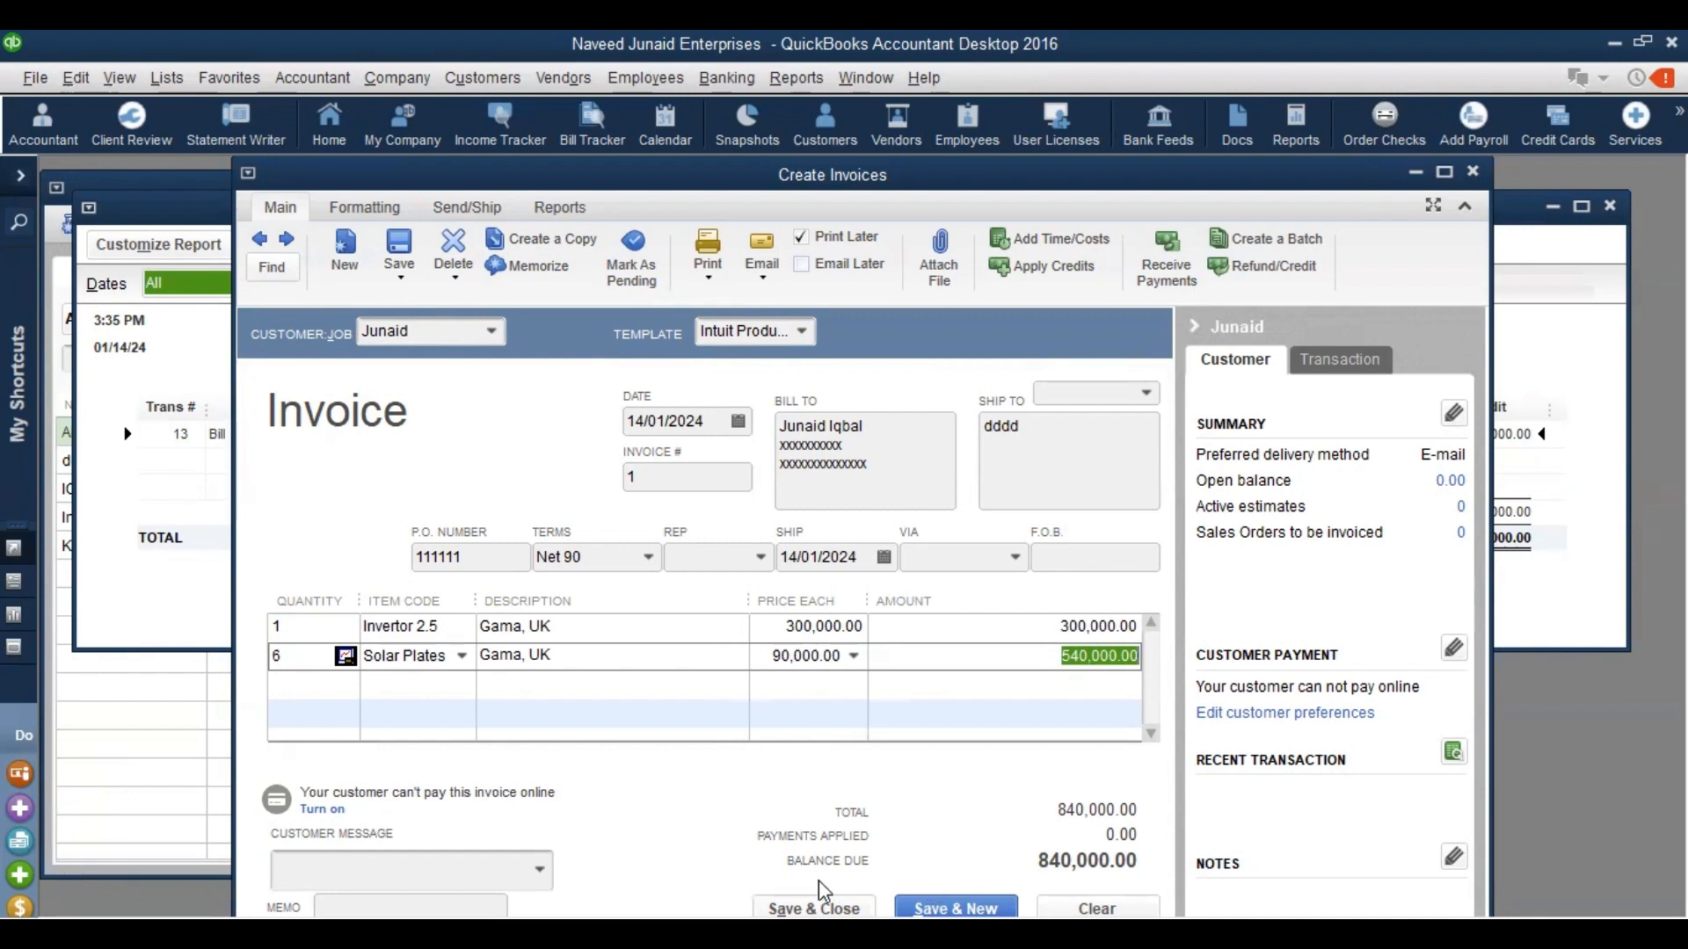
Save invoice 1 with the customer's updated terms and address, then reopen it from the Customer Center
{"action": "left_click", "coordinate": [767, 897]}
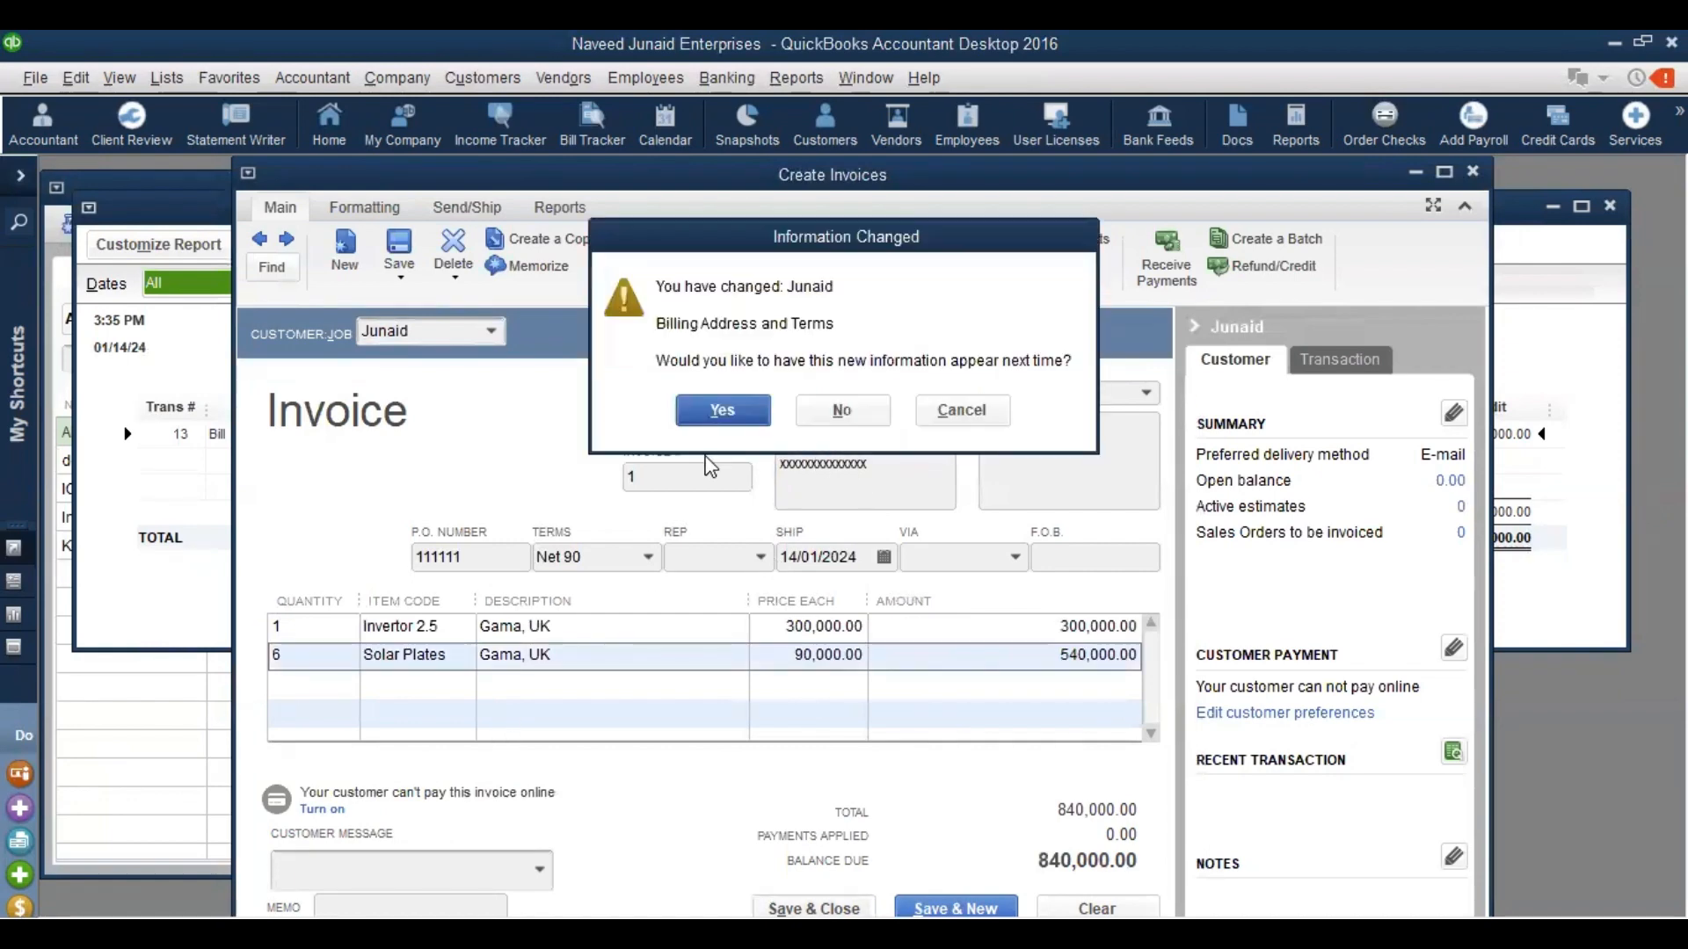
{"action": "left_click", "coordinate": [719, 411]}
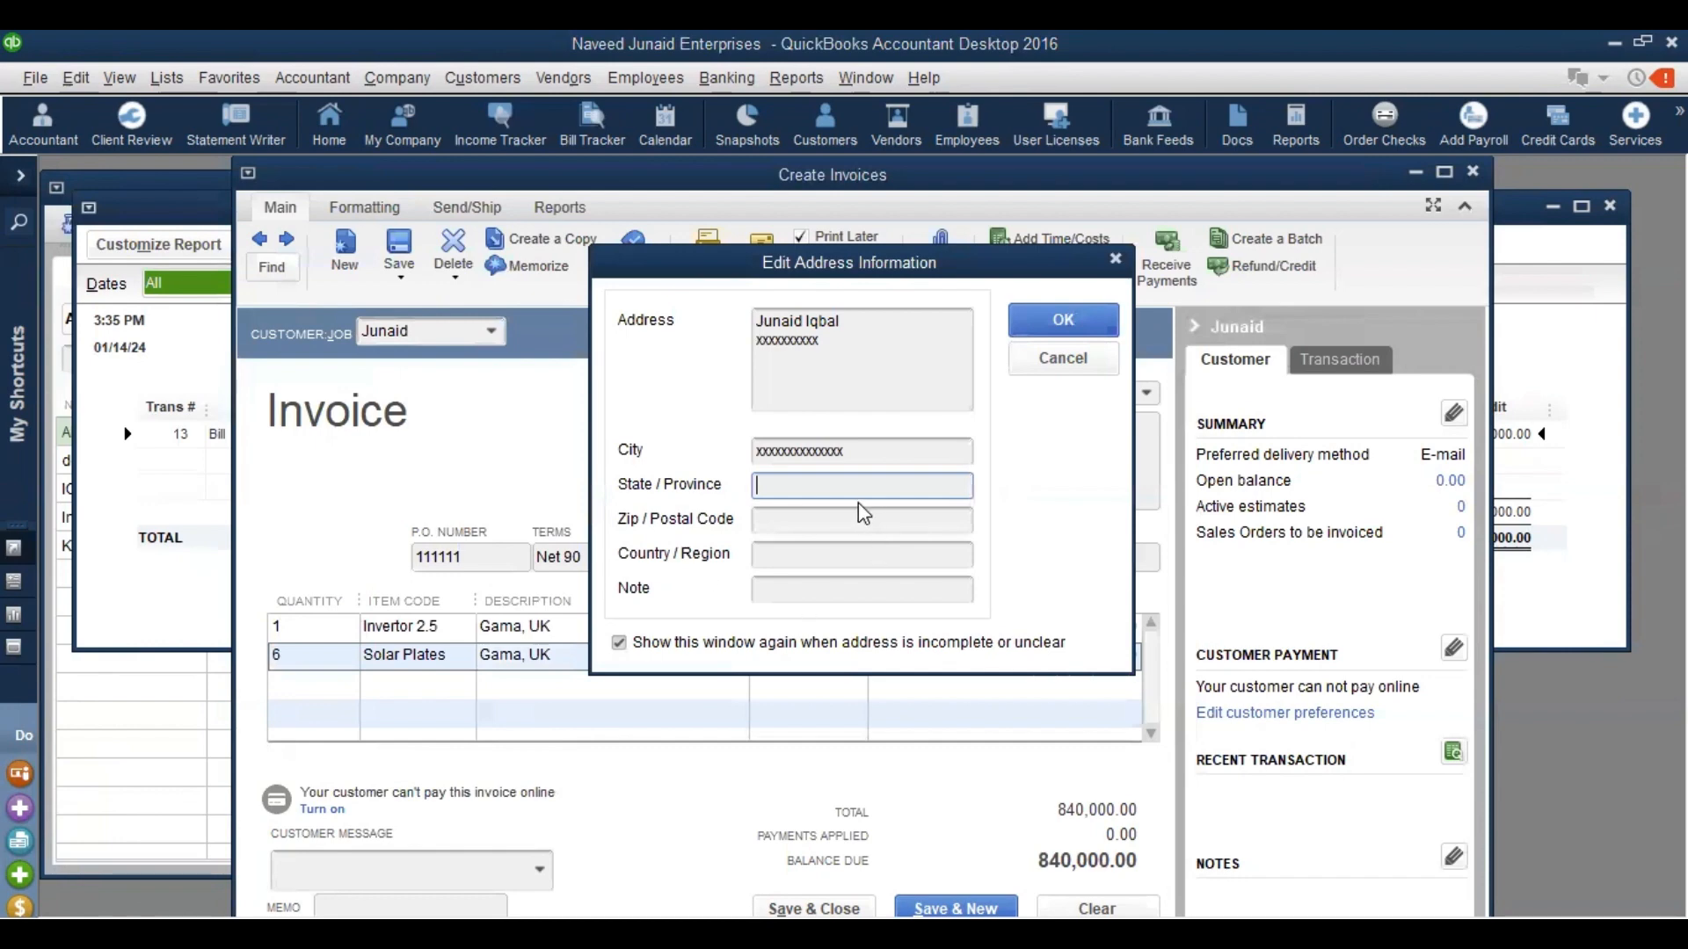
{"action": "left_click", "coordinate": [1037, 321]}
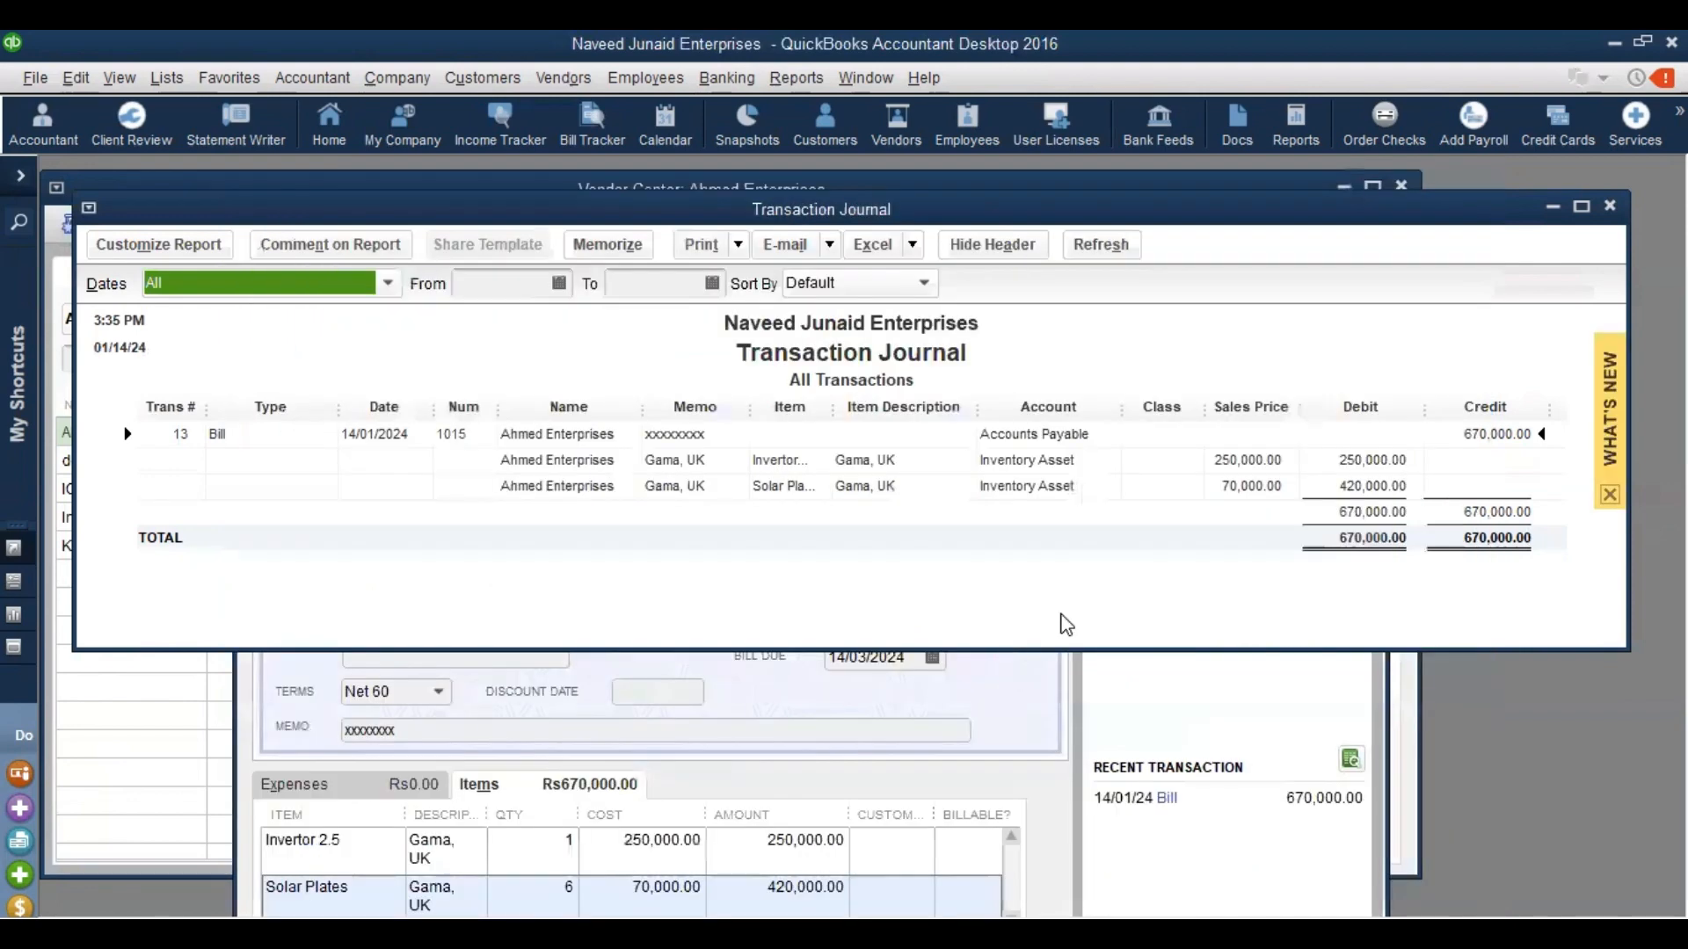
{"action": "key", "text": "Escape"}
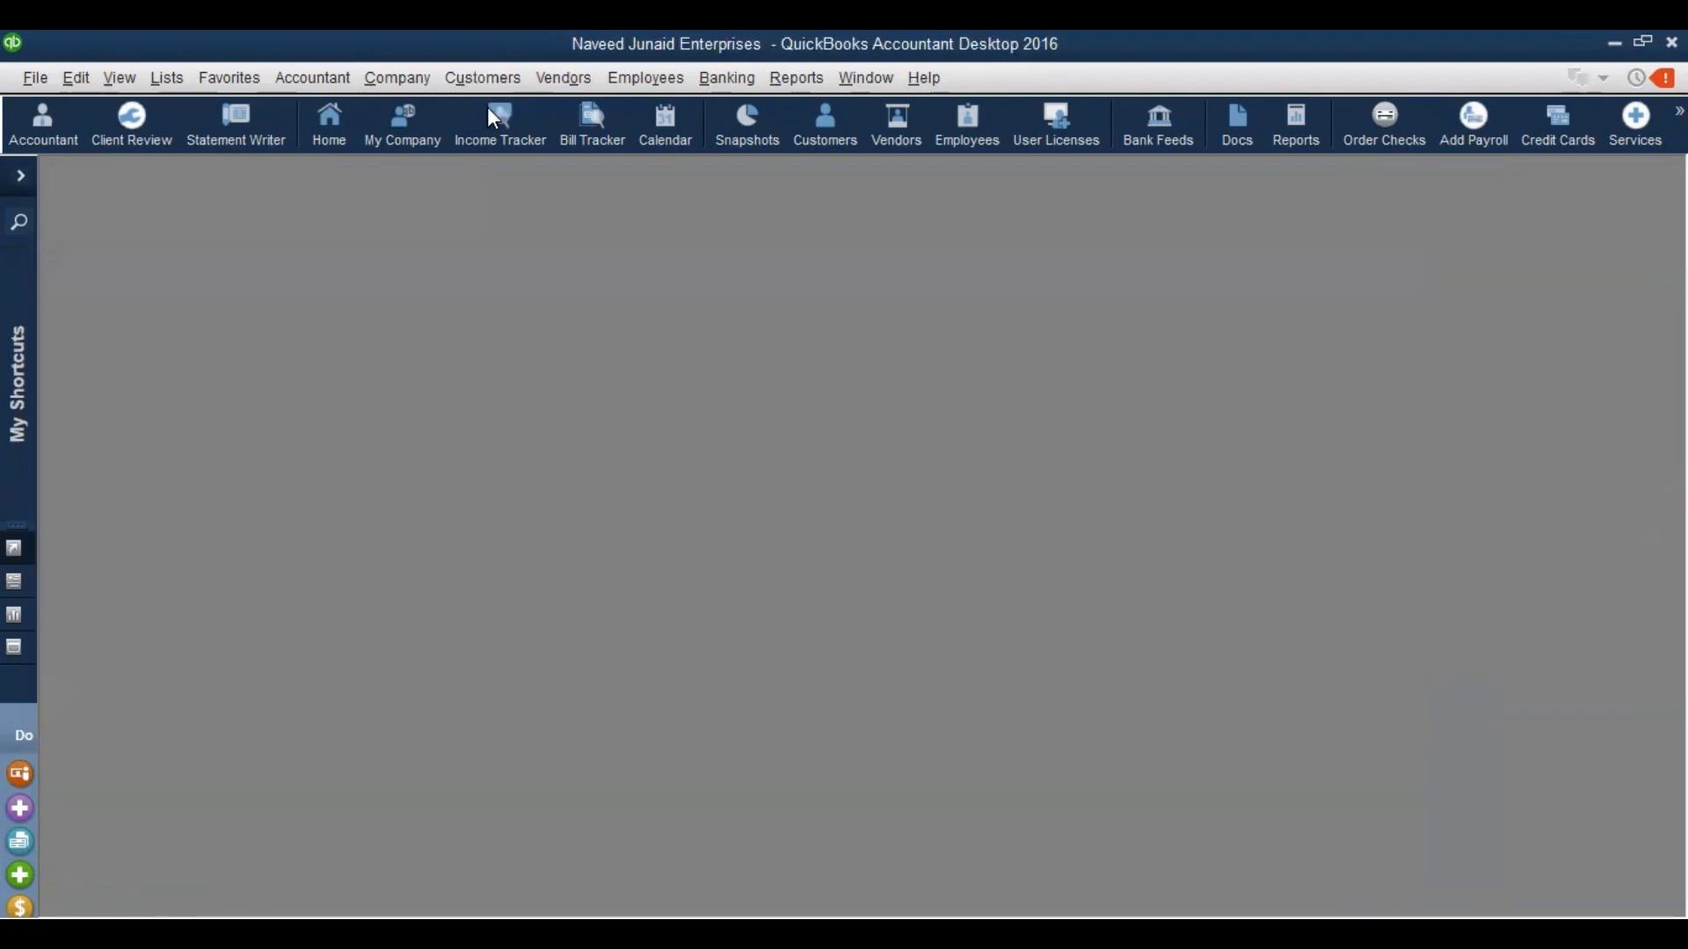
{"action": "left_click", "coordinate": [489, 109]}
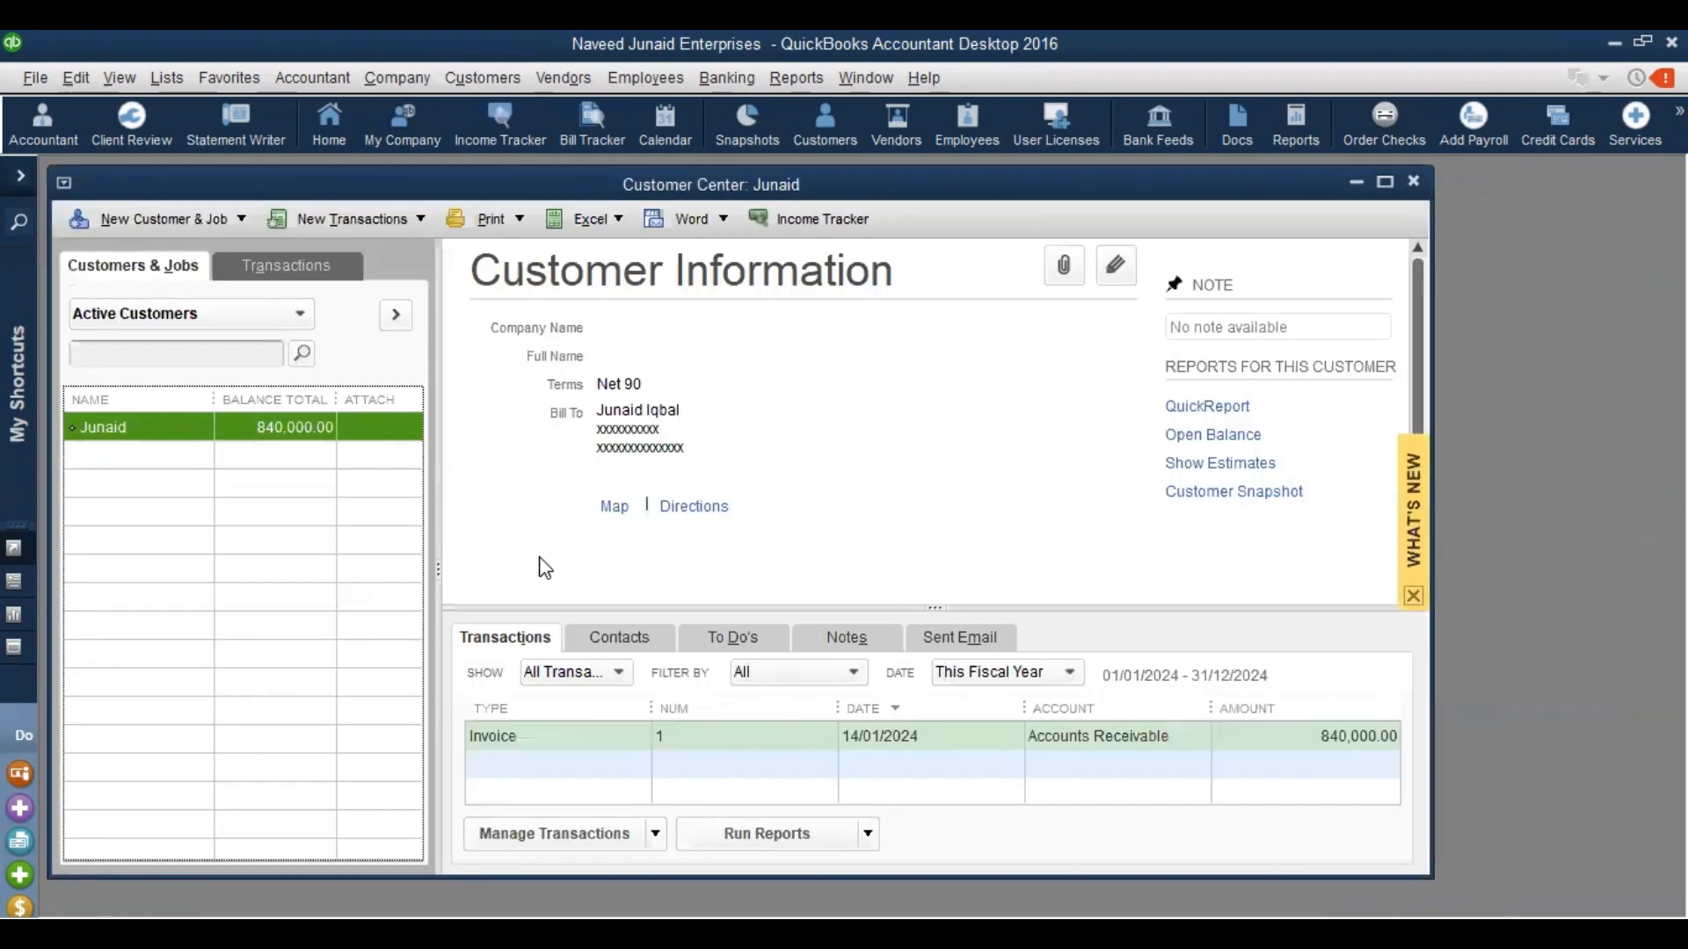
{"action": "double_click", "coordinate": [527, 743]}
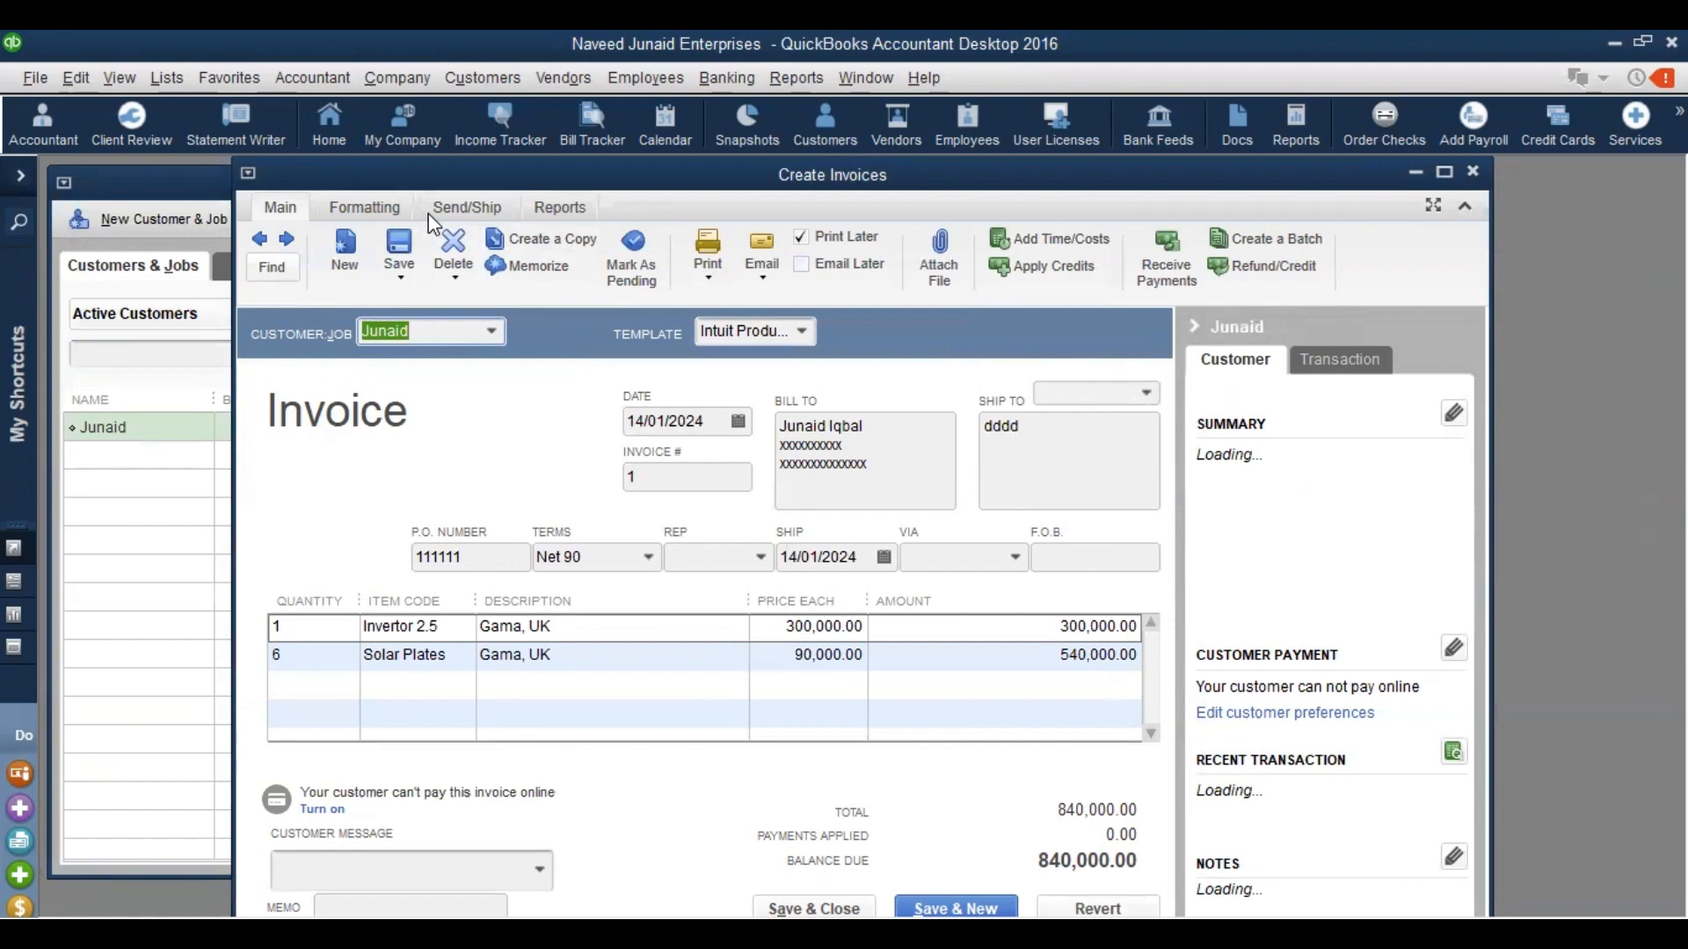
Open Invoice 1's Transaction Journal, balanced at 1,510,000.00, and close the invoice form
{"action": "left_click", "coordinate": [435, 242]}
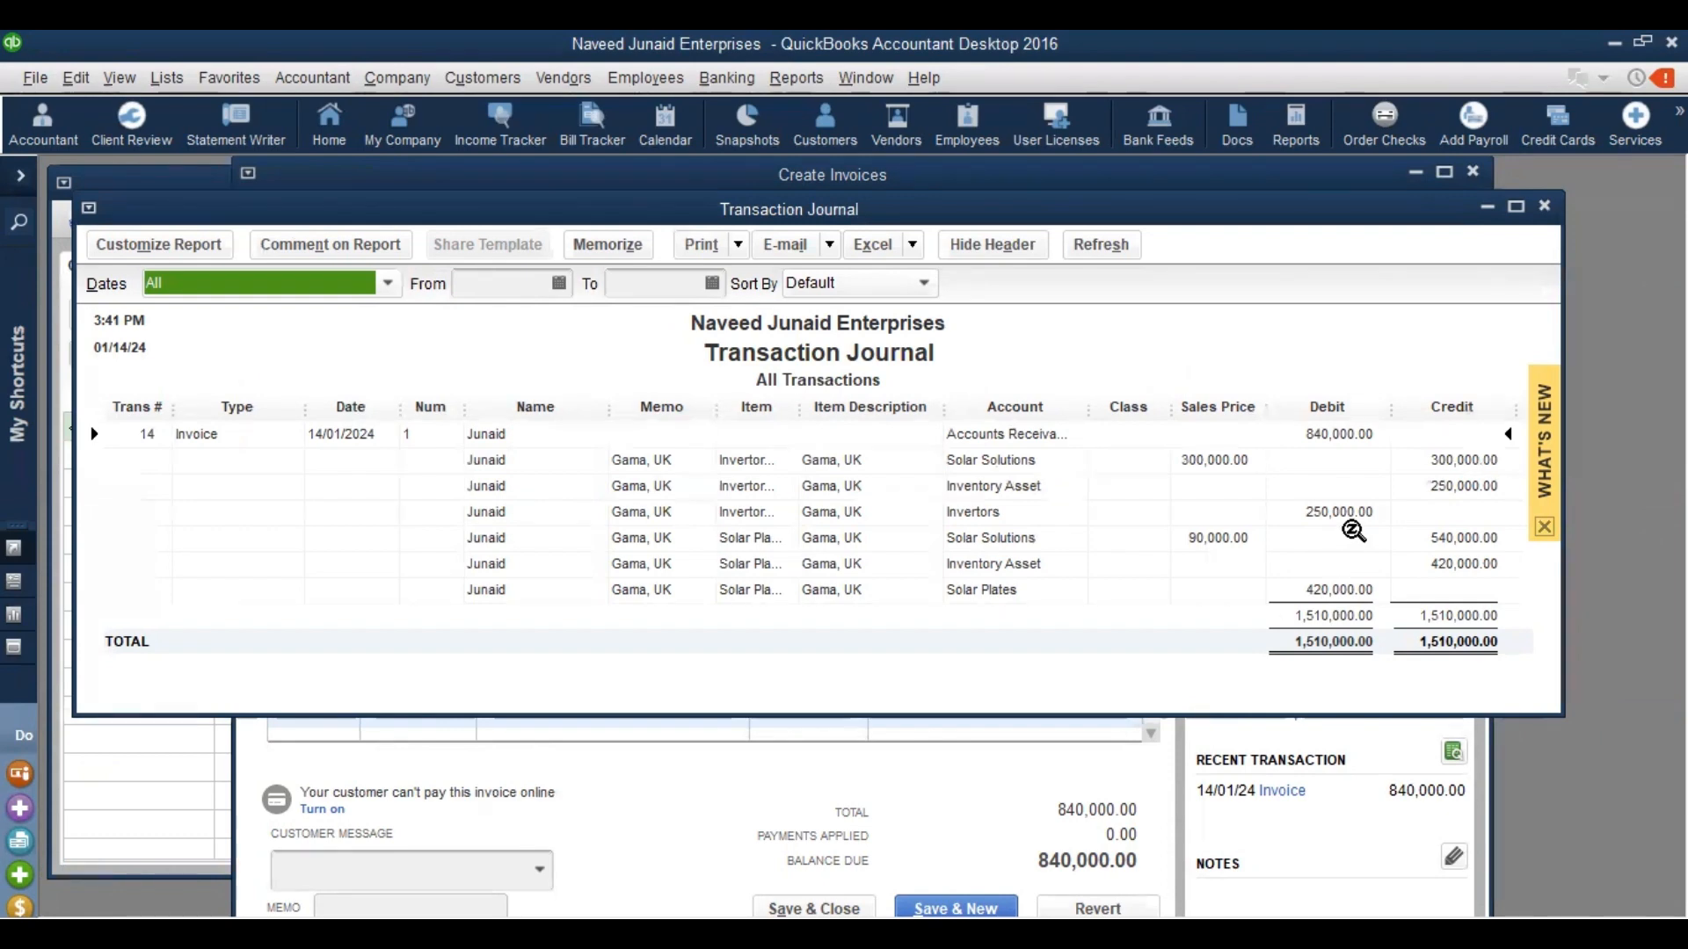
{"action": "double_click", "coordinate": [1347, 431]}
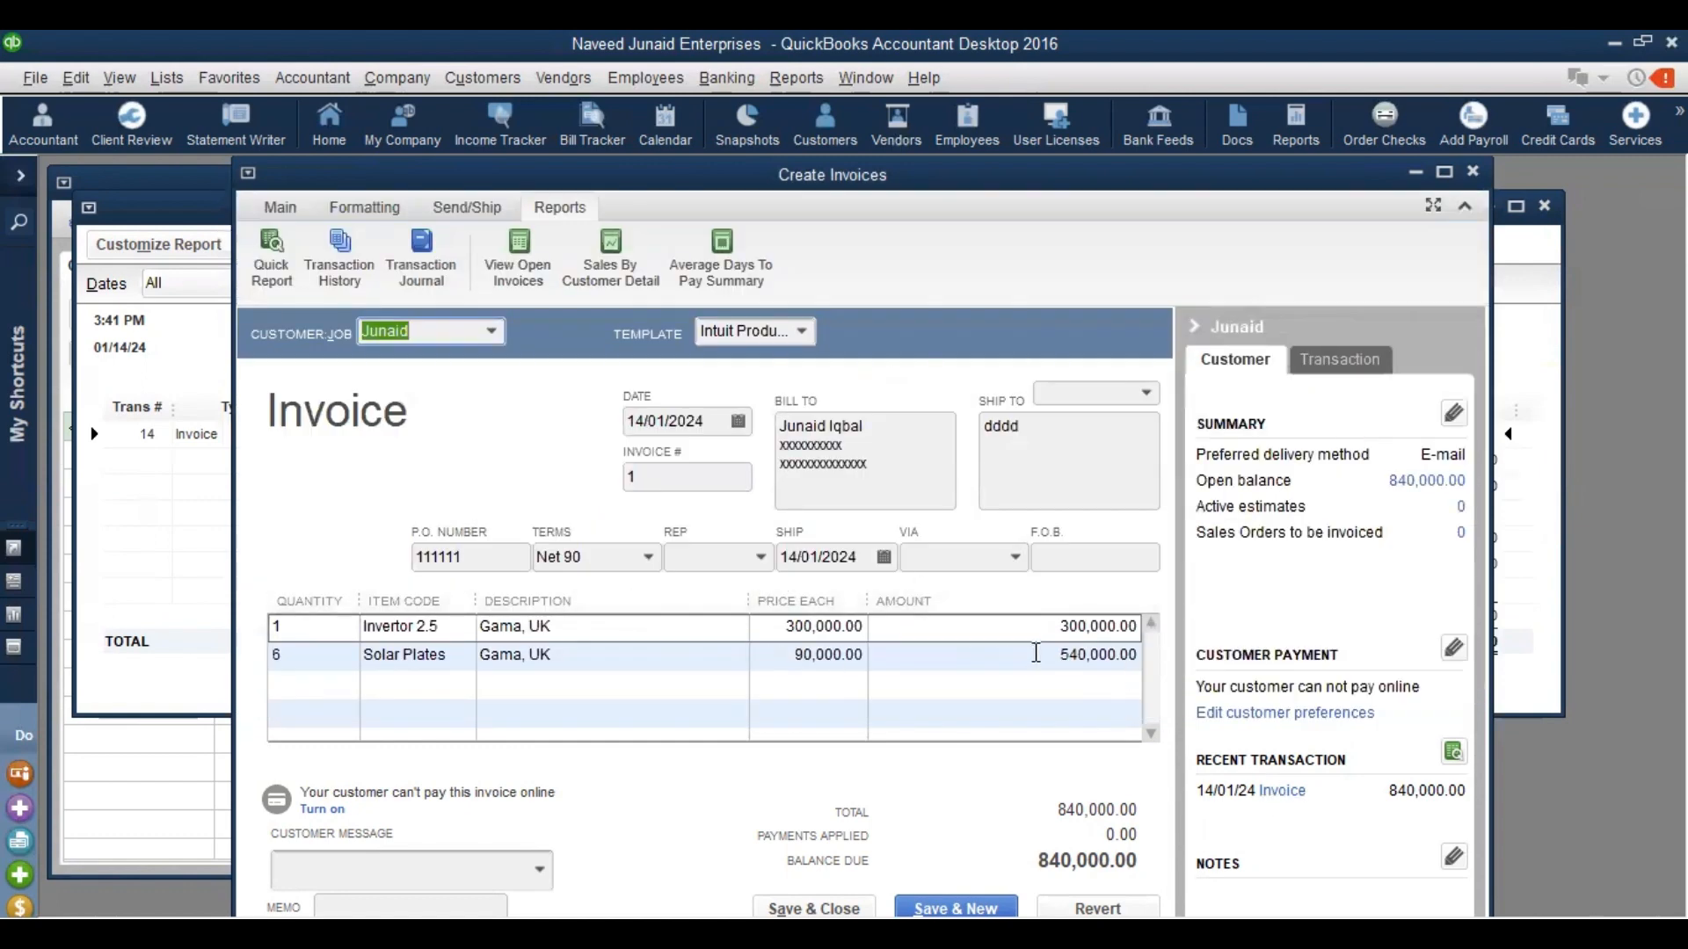
{"action": "key", "text": "Escape"}
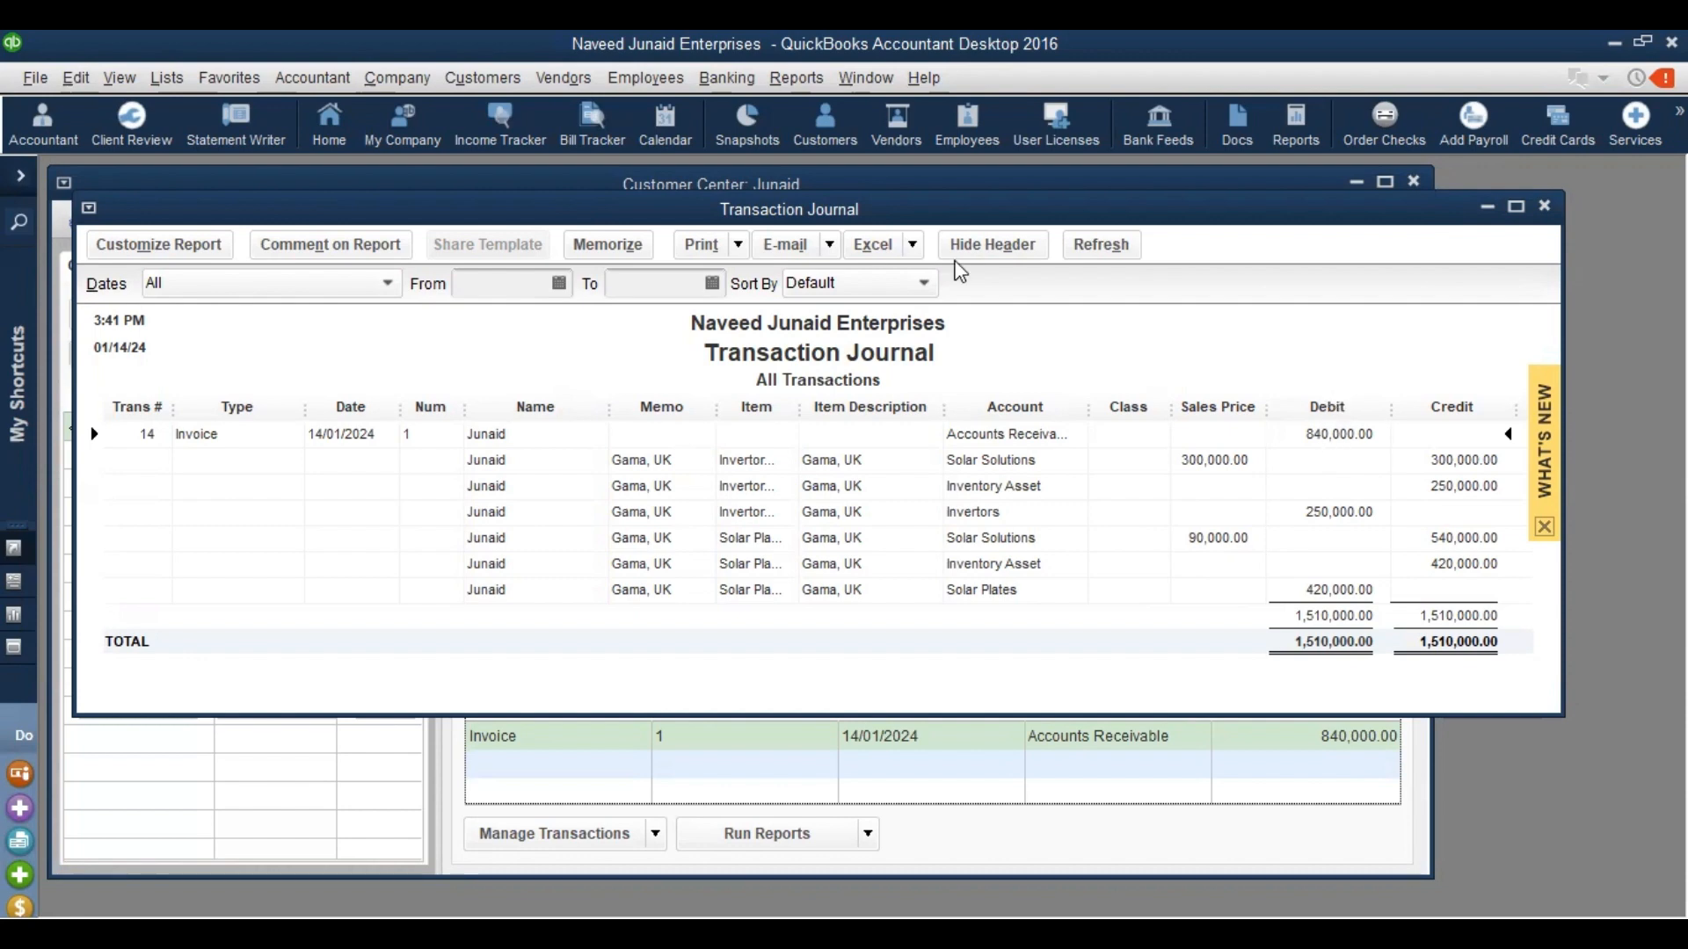
{"action": "left_click", "coordinate": [562, 77]}
{"action": "left_click", "coordinate": [573, 111]}
{"action": "double_click", "coordinate": [646, 739]}
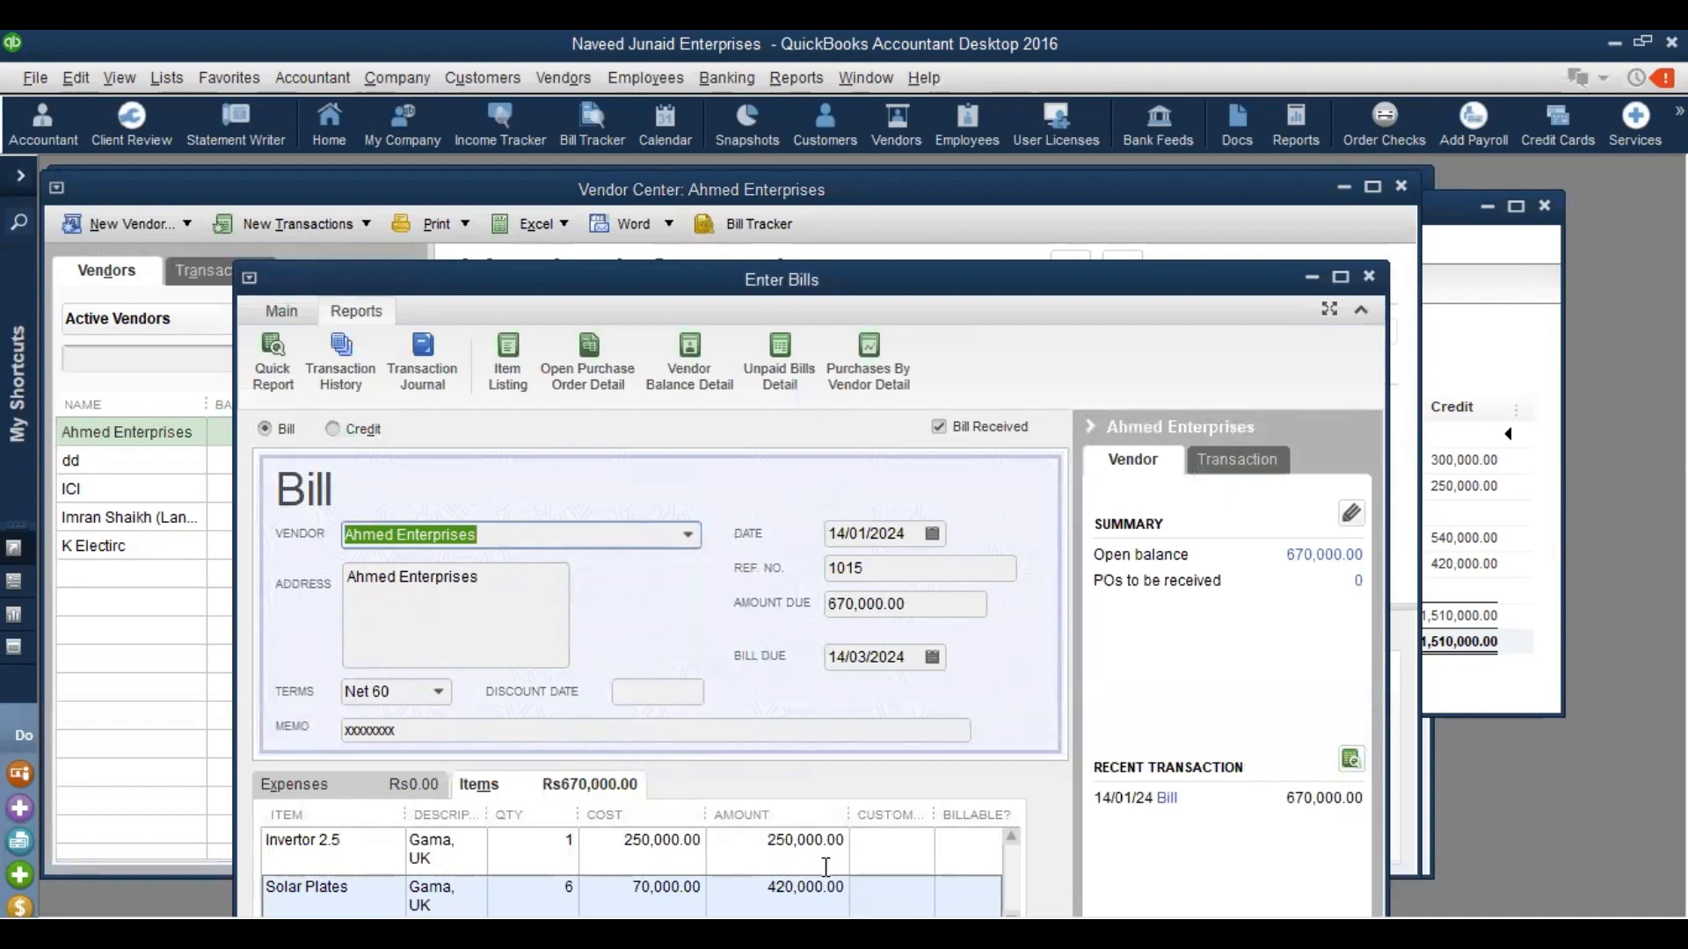
{"action": "key", "text": "Escape"}
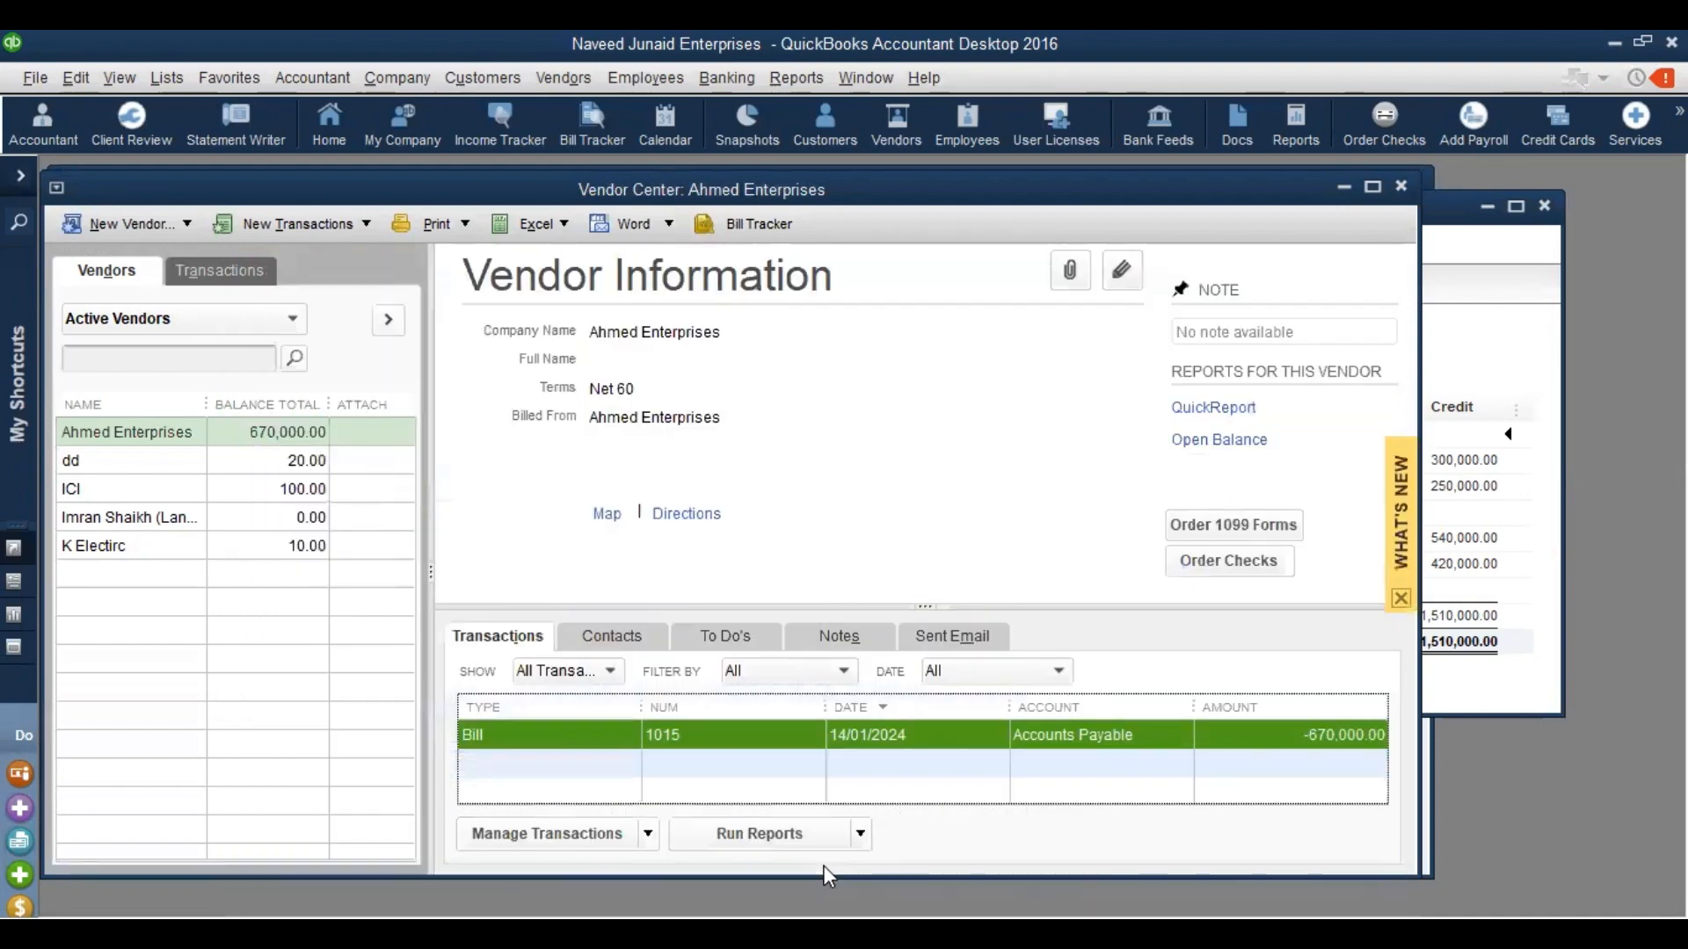
{"action": "key", "text": "Escape"}
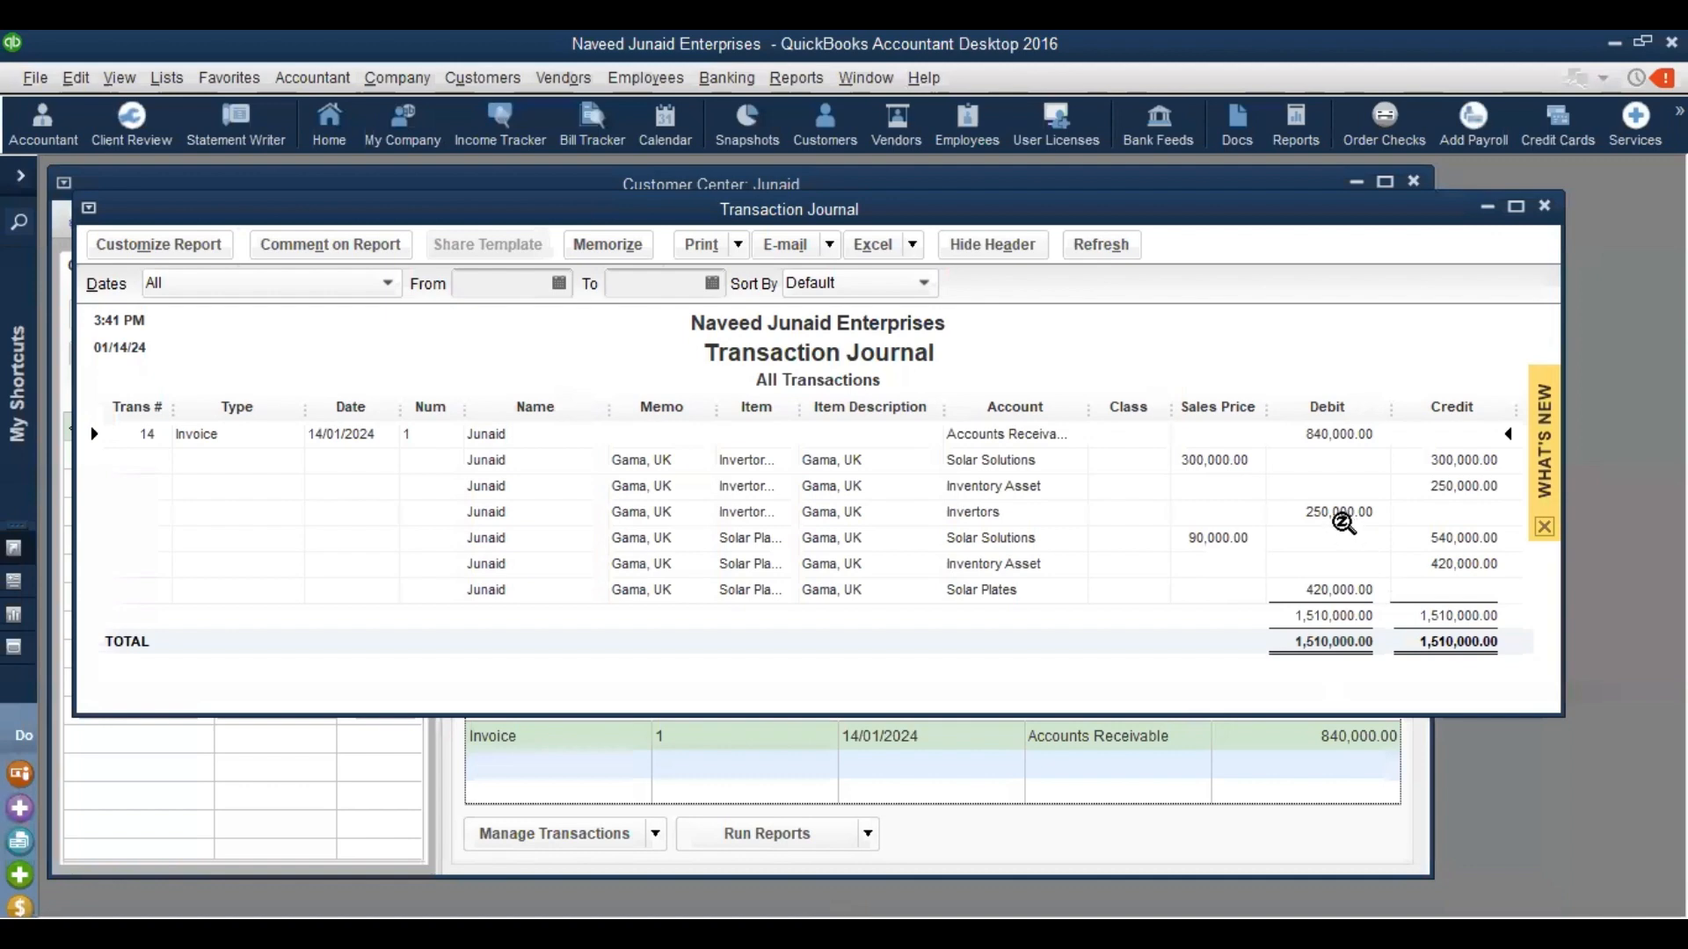
Review the journal's Inventory Asset, Solar Solutions income and Accounts Receivable lines
{"action": "left_click", "coordinate": [1470, 488]}
{"action": "left_click", "coordinate": [1468, 567]}
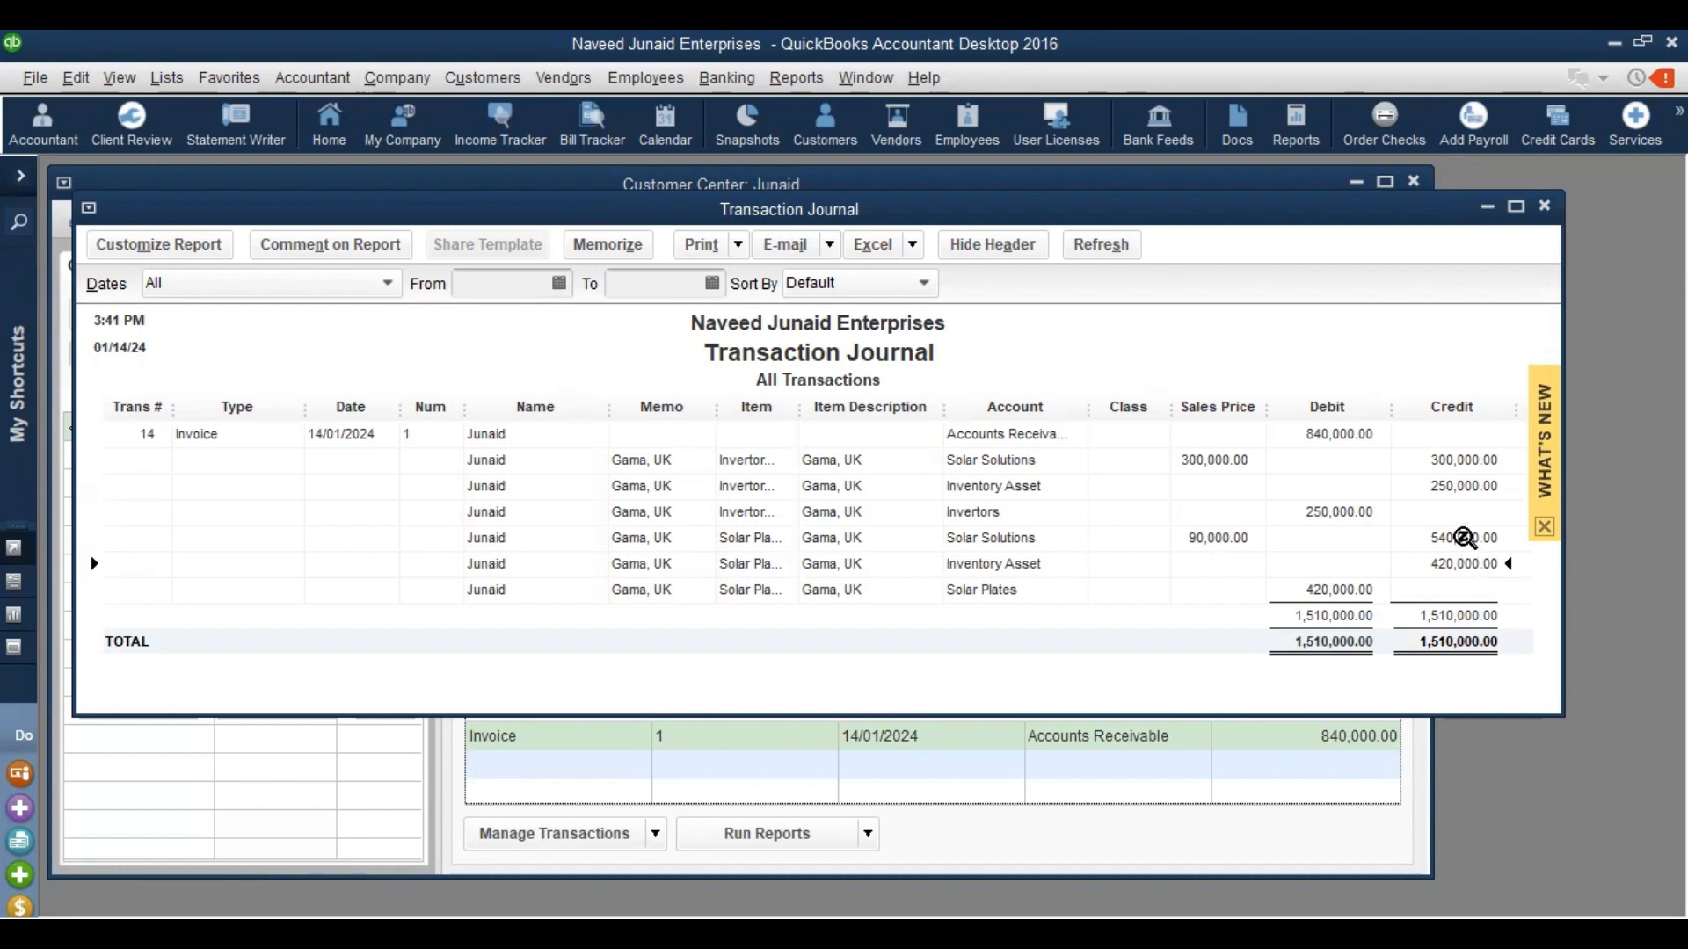
{"action": "left_click", "coordinate": [1464, 538]}
{"action": "left_click", "coordinate": [1457, 456]}
{"action": "left_click", "coordinate": [1321, 435]}
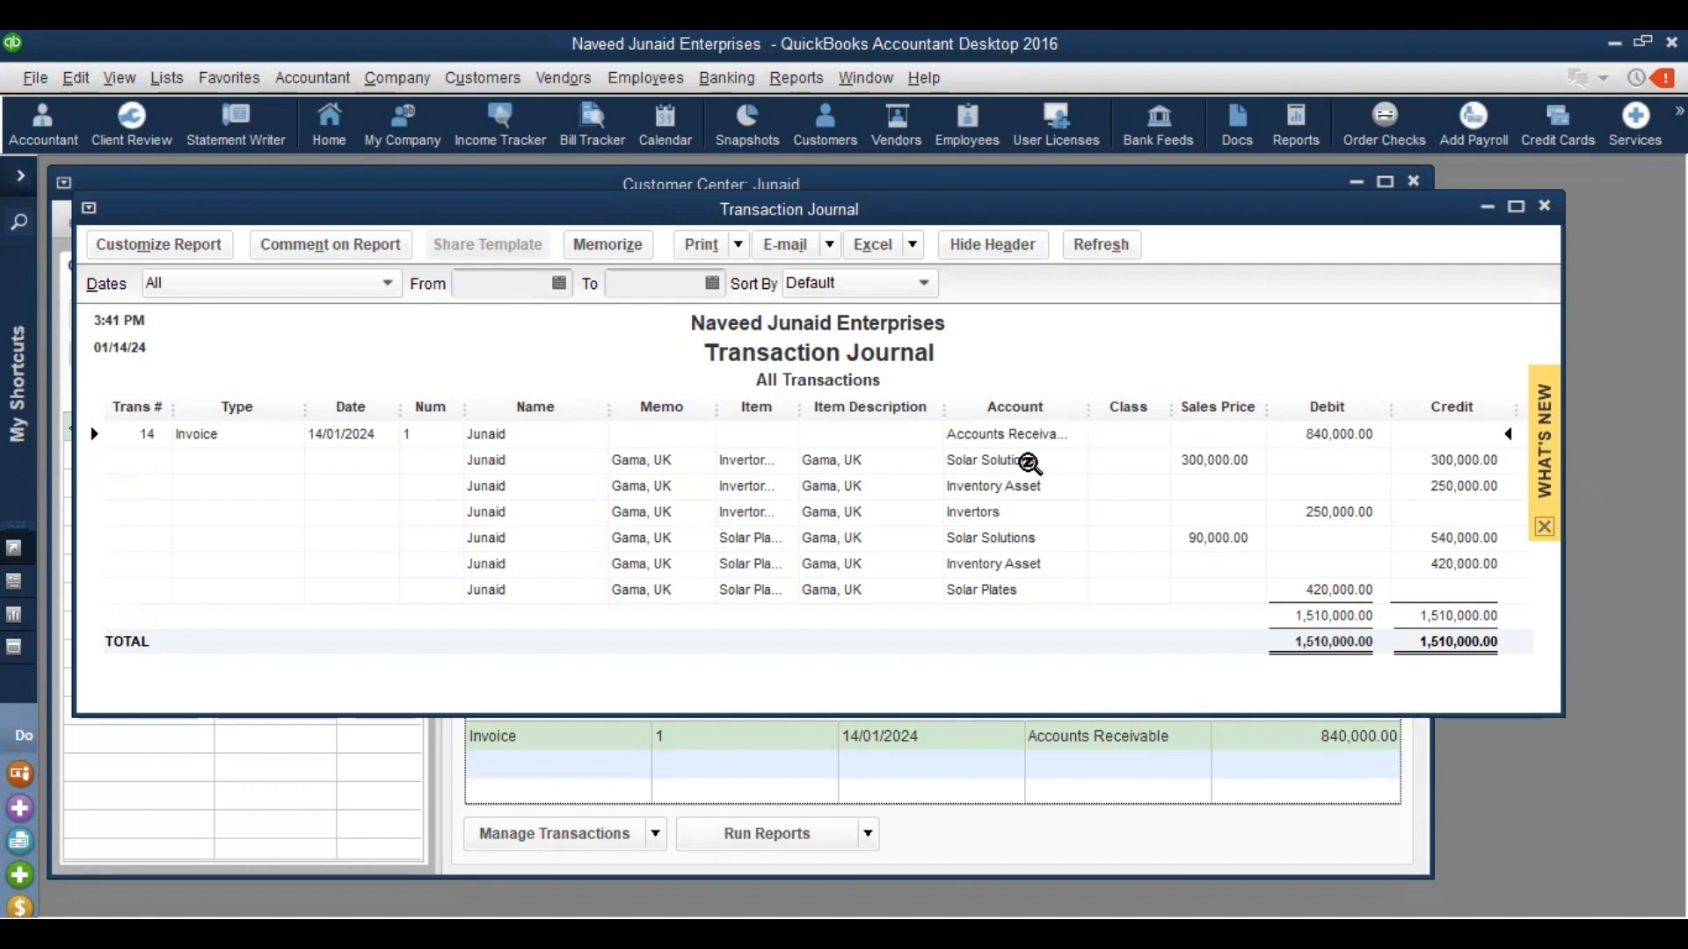
{"action": "left_click", "coordinate": [1025, 537]}
{"action": "left_click", "coordinate": [1453, 458]}
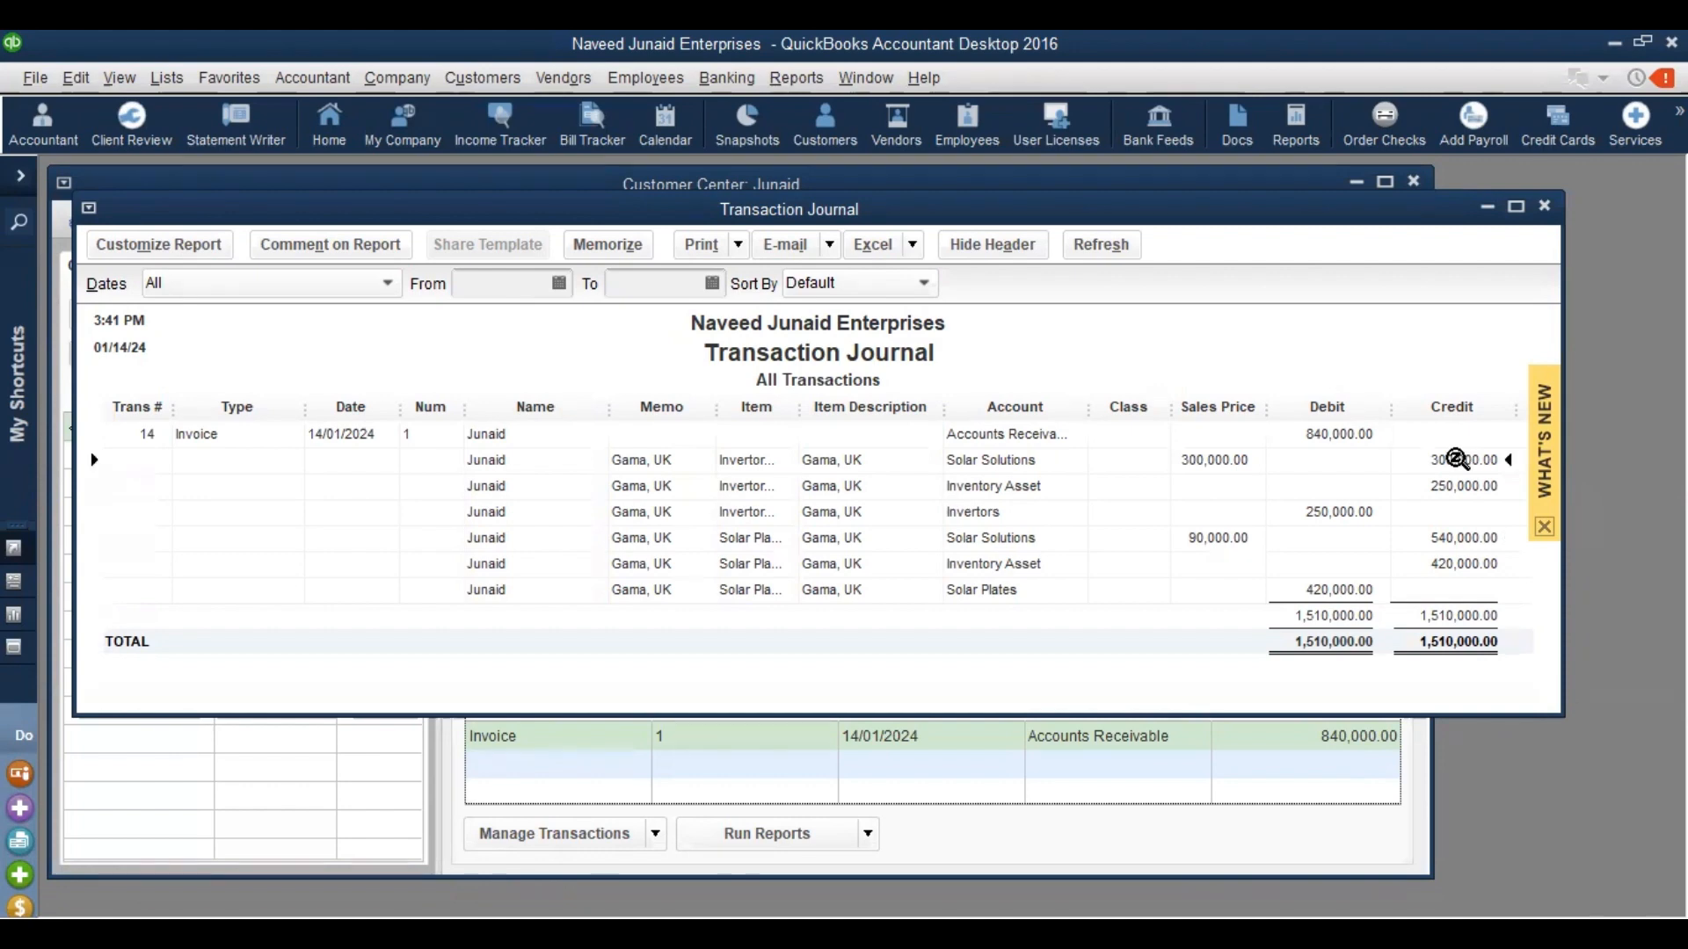
{"action": "left_click", "coordinate": [1463, 540]}
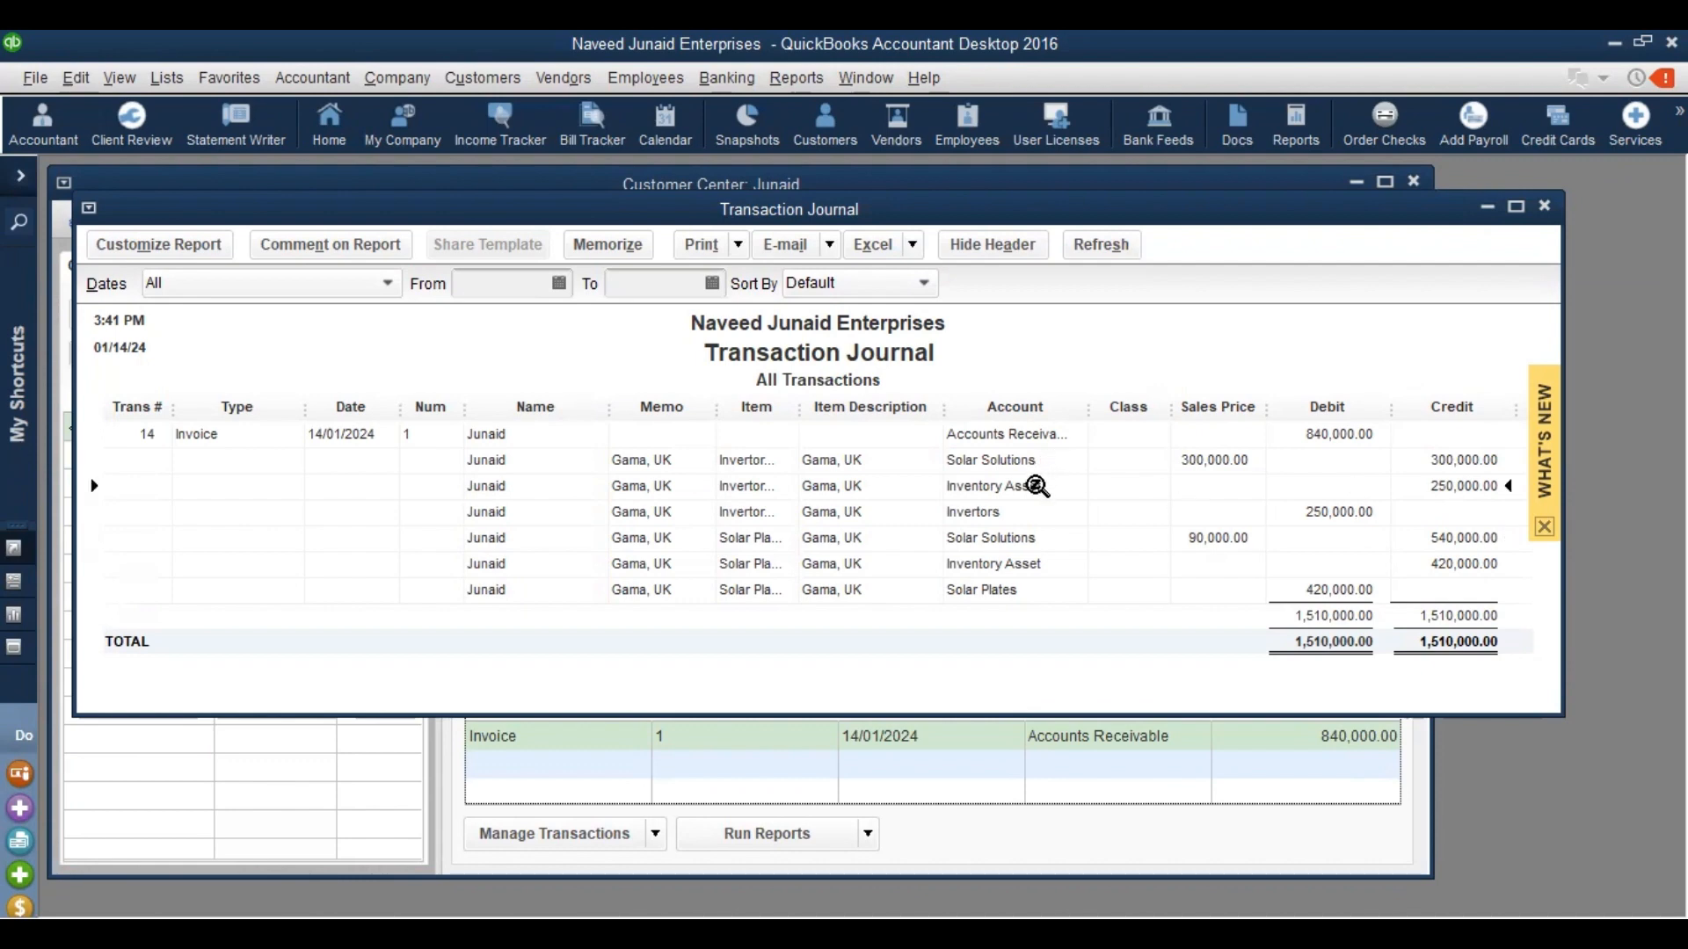
Compare the Invertors and Solar Plates cost lines with Inventory Asset, then close the journal
{"action": "left_click", "coordinate": [1444, 485]}
{"action": "left_click", "coordinate": [1457, 563]}
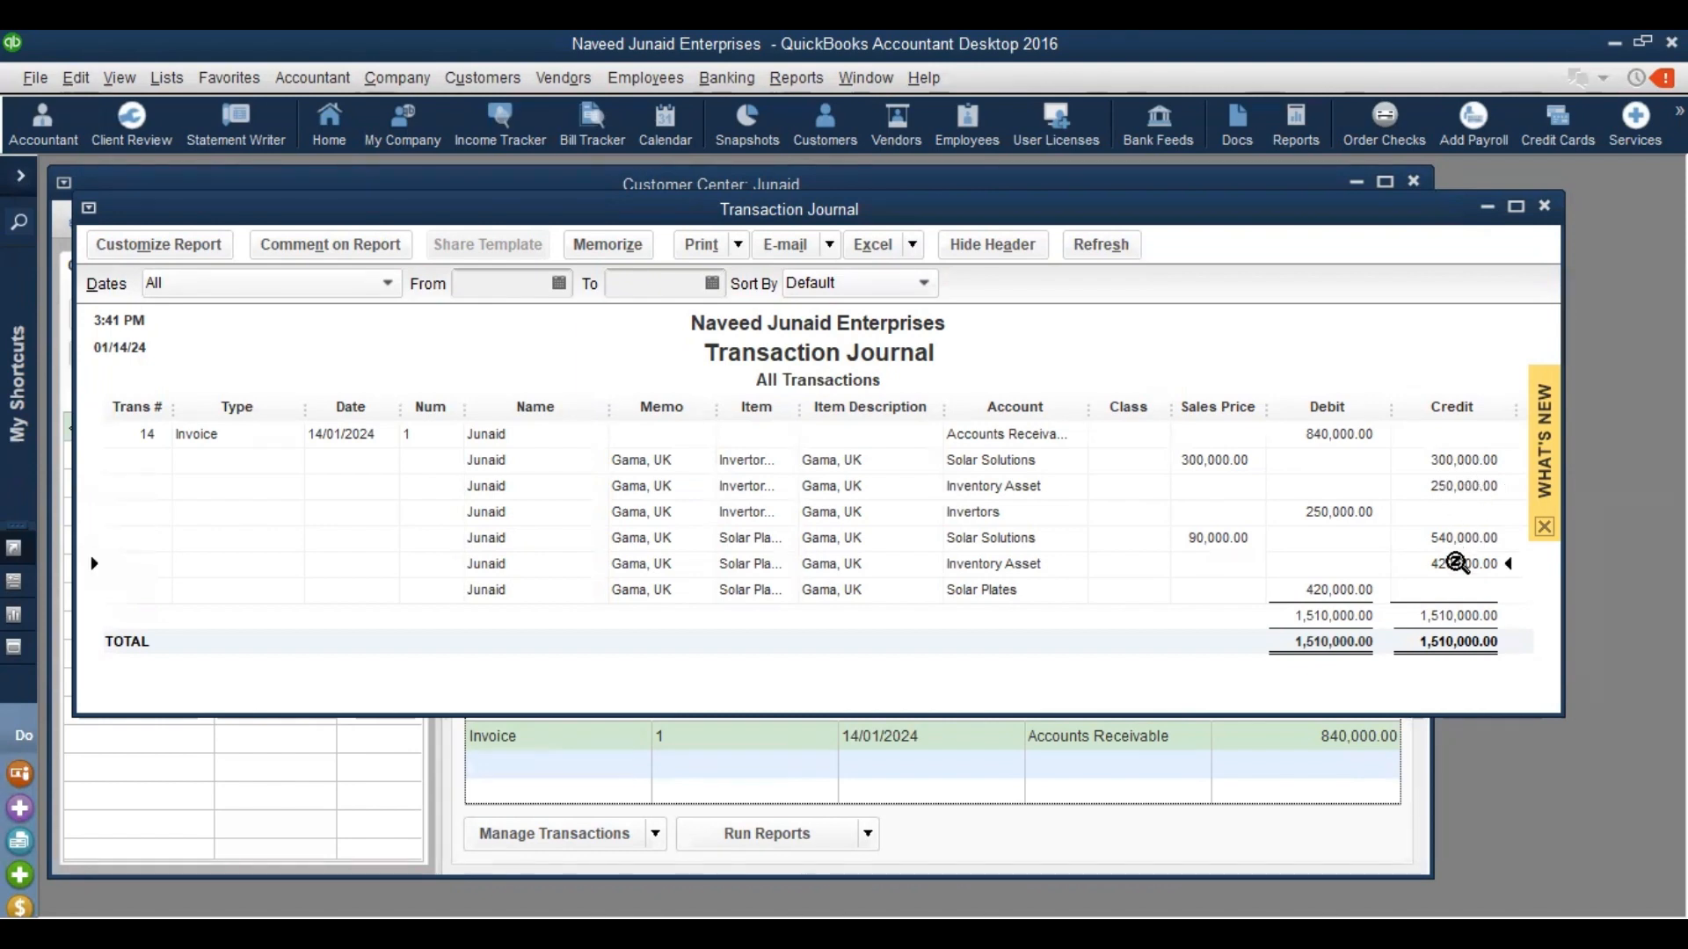
{"action": "left_click", "coordinate": [1332, 507]}
{"action": "left_click", "coordinate": [1323, 587]}
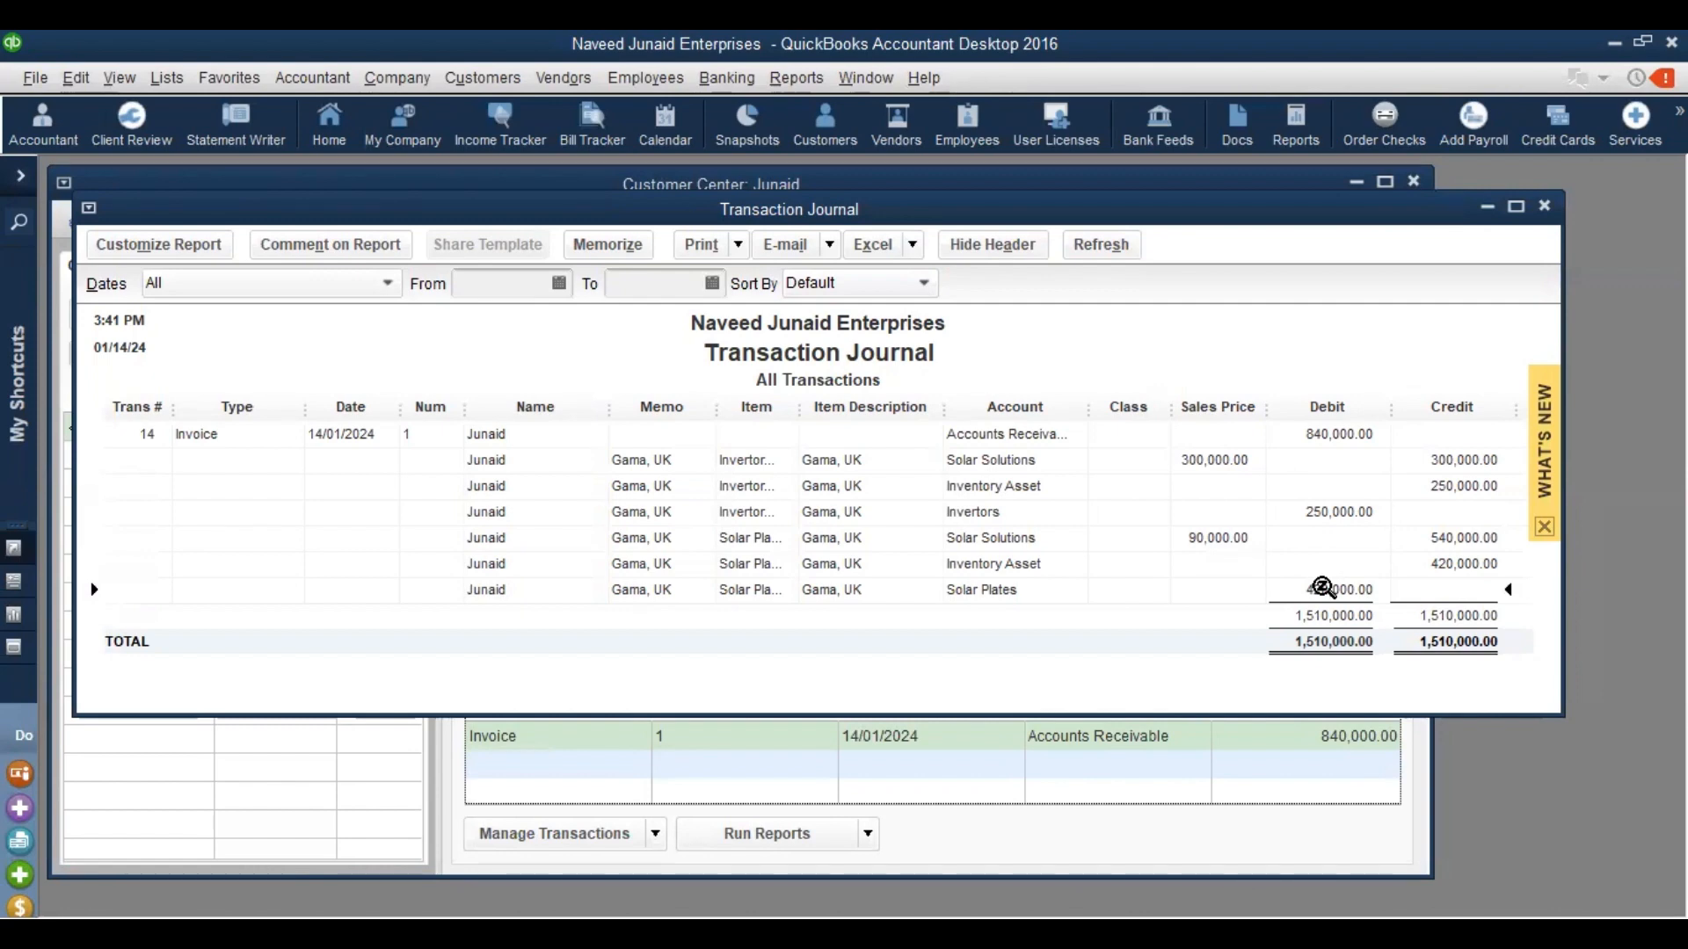
{"action": "left_click", "coordinate": [1024, 515]}
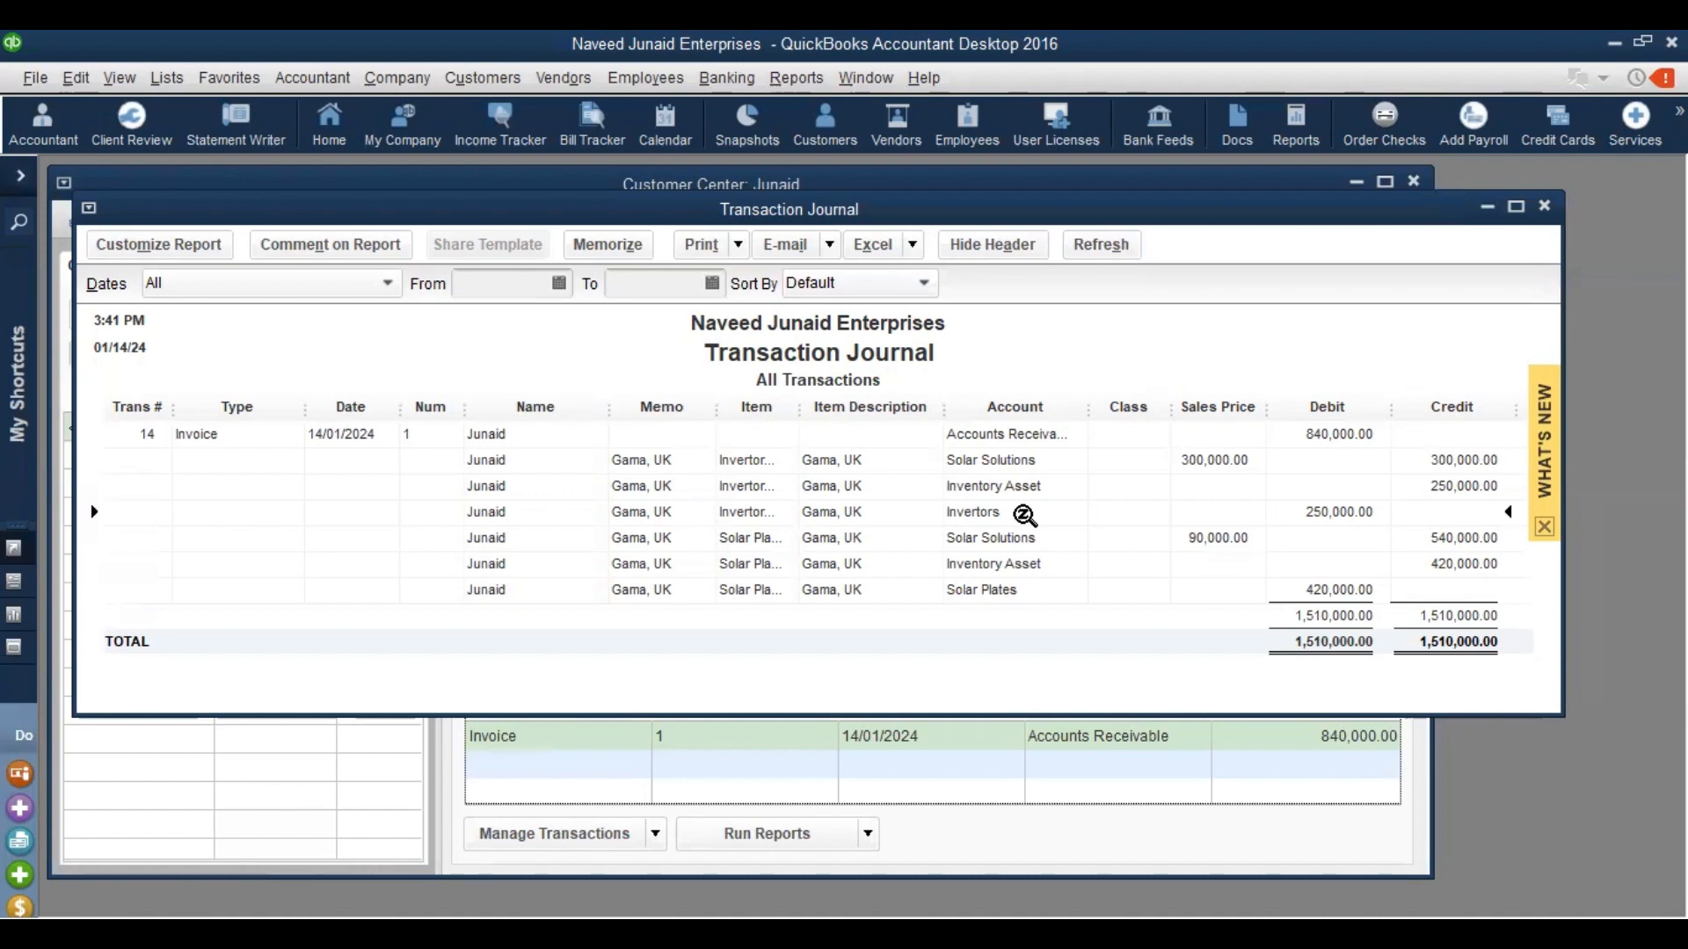
{"action": "key", "text": "Escape"}
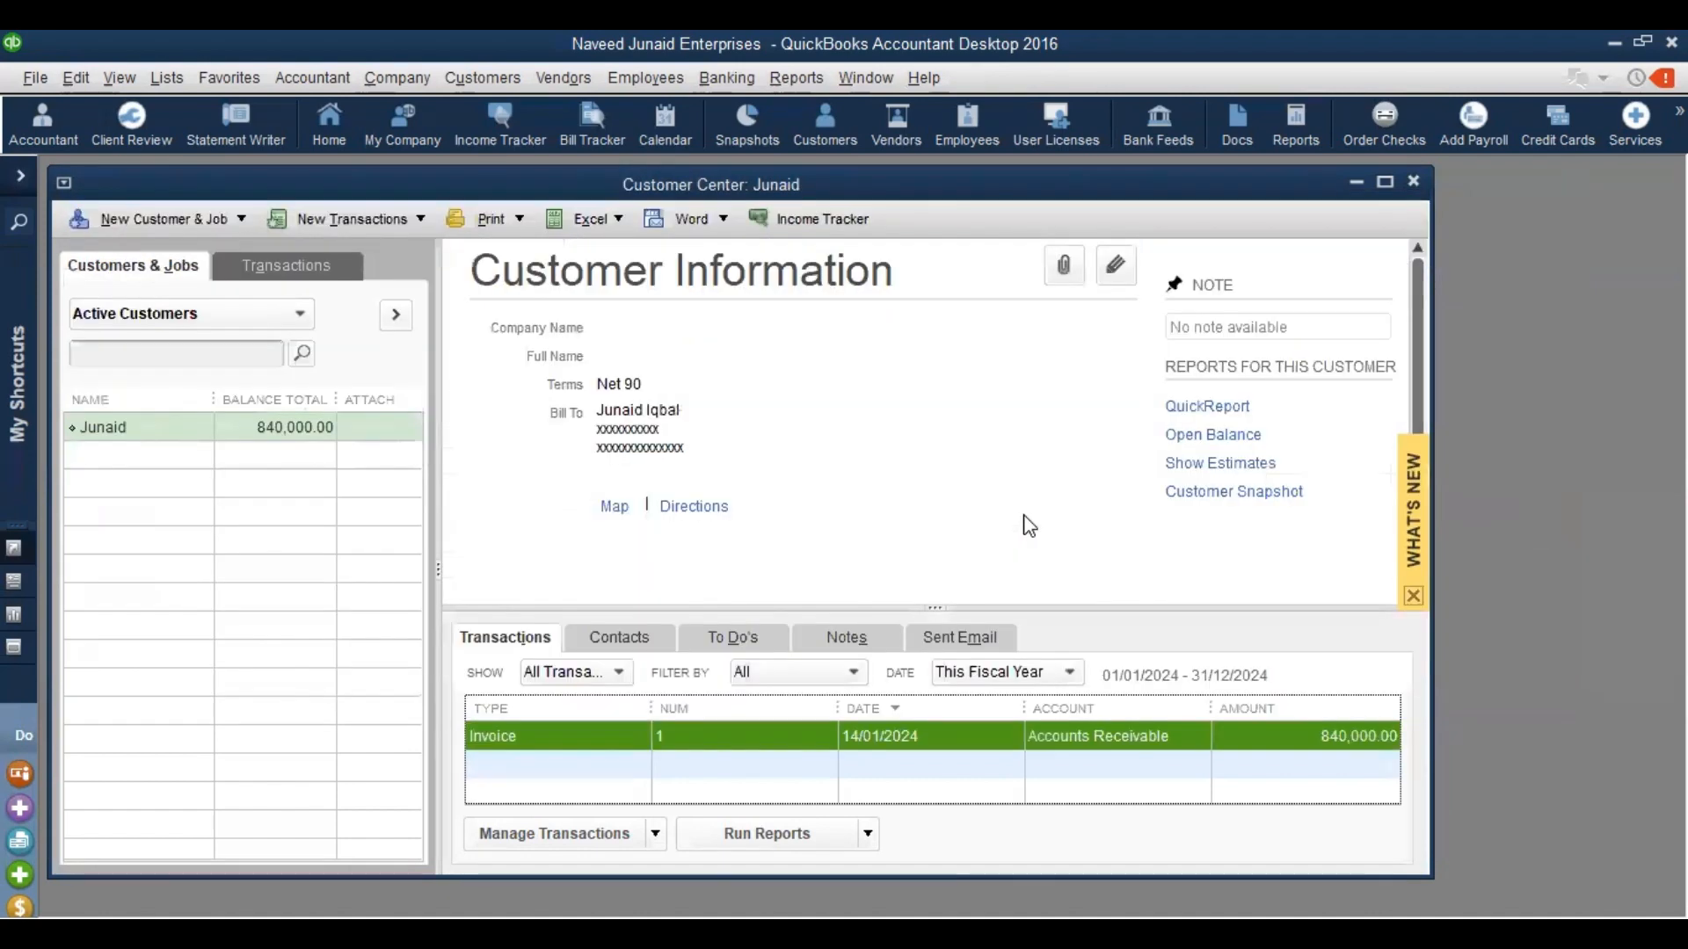
Open the Balance Sheet Standard as of January 14, 2024, showing Accounts Receivable 840,000.00
{"action": "key", "text": "Escape"}
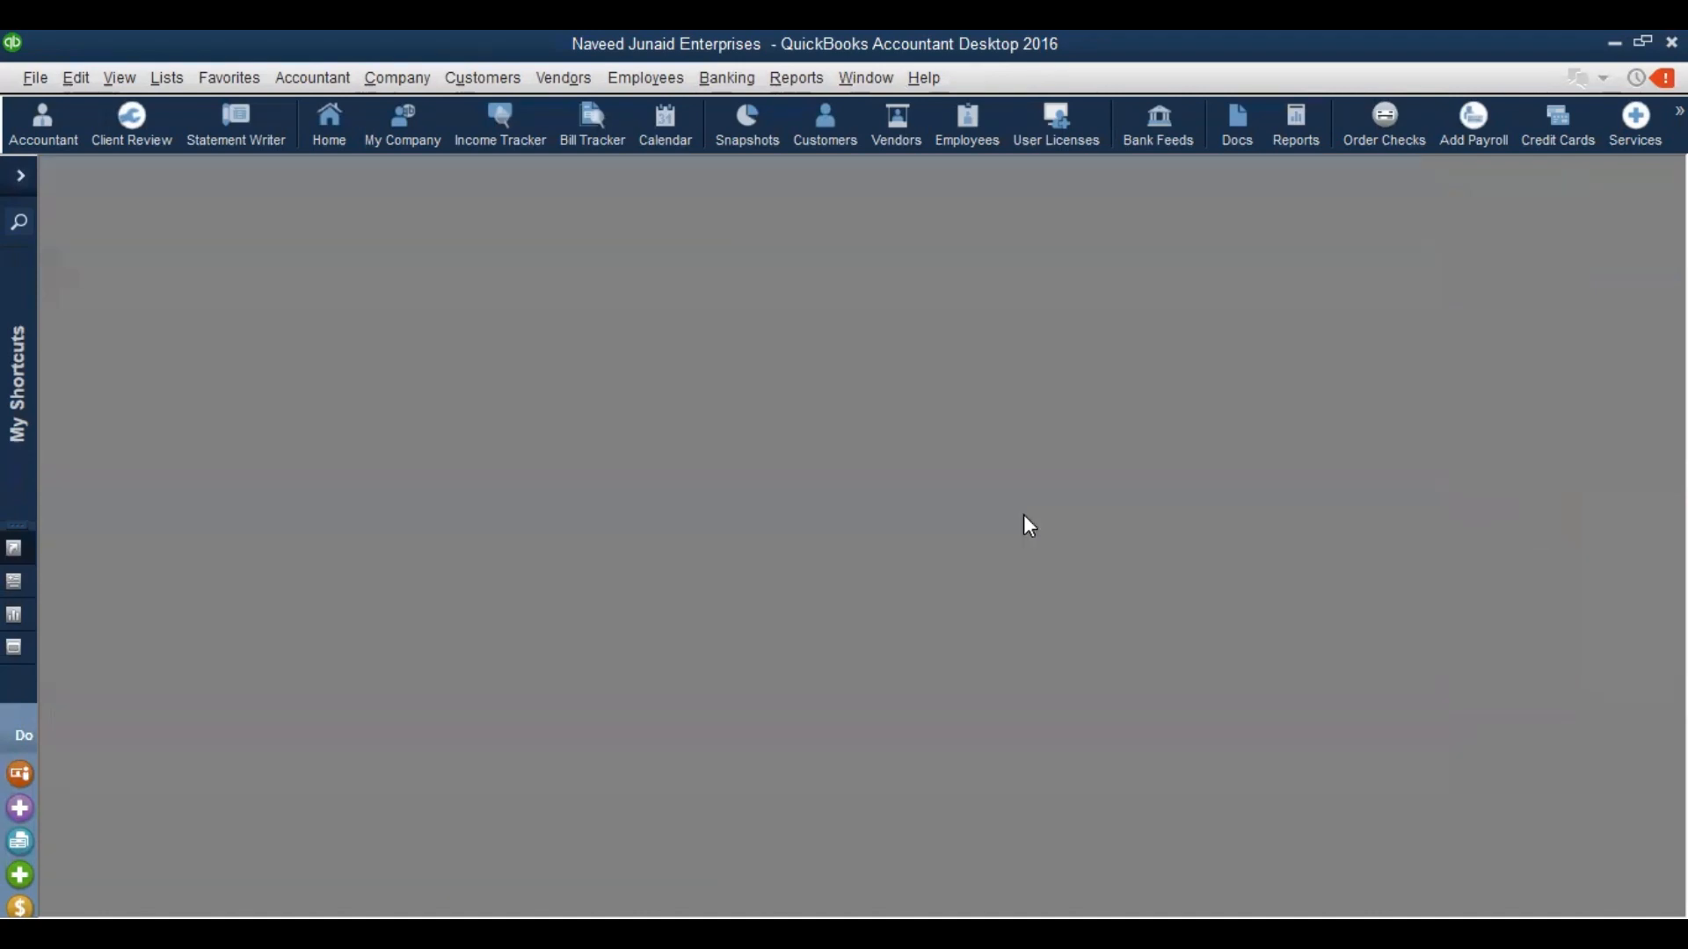
{"action": "left_click", "coordinate": [794, 79]}
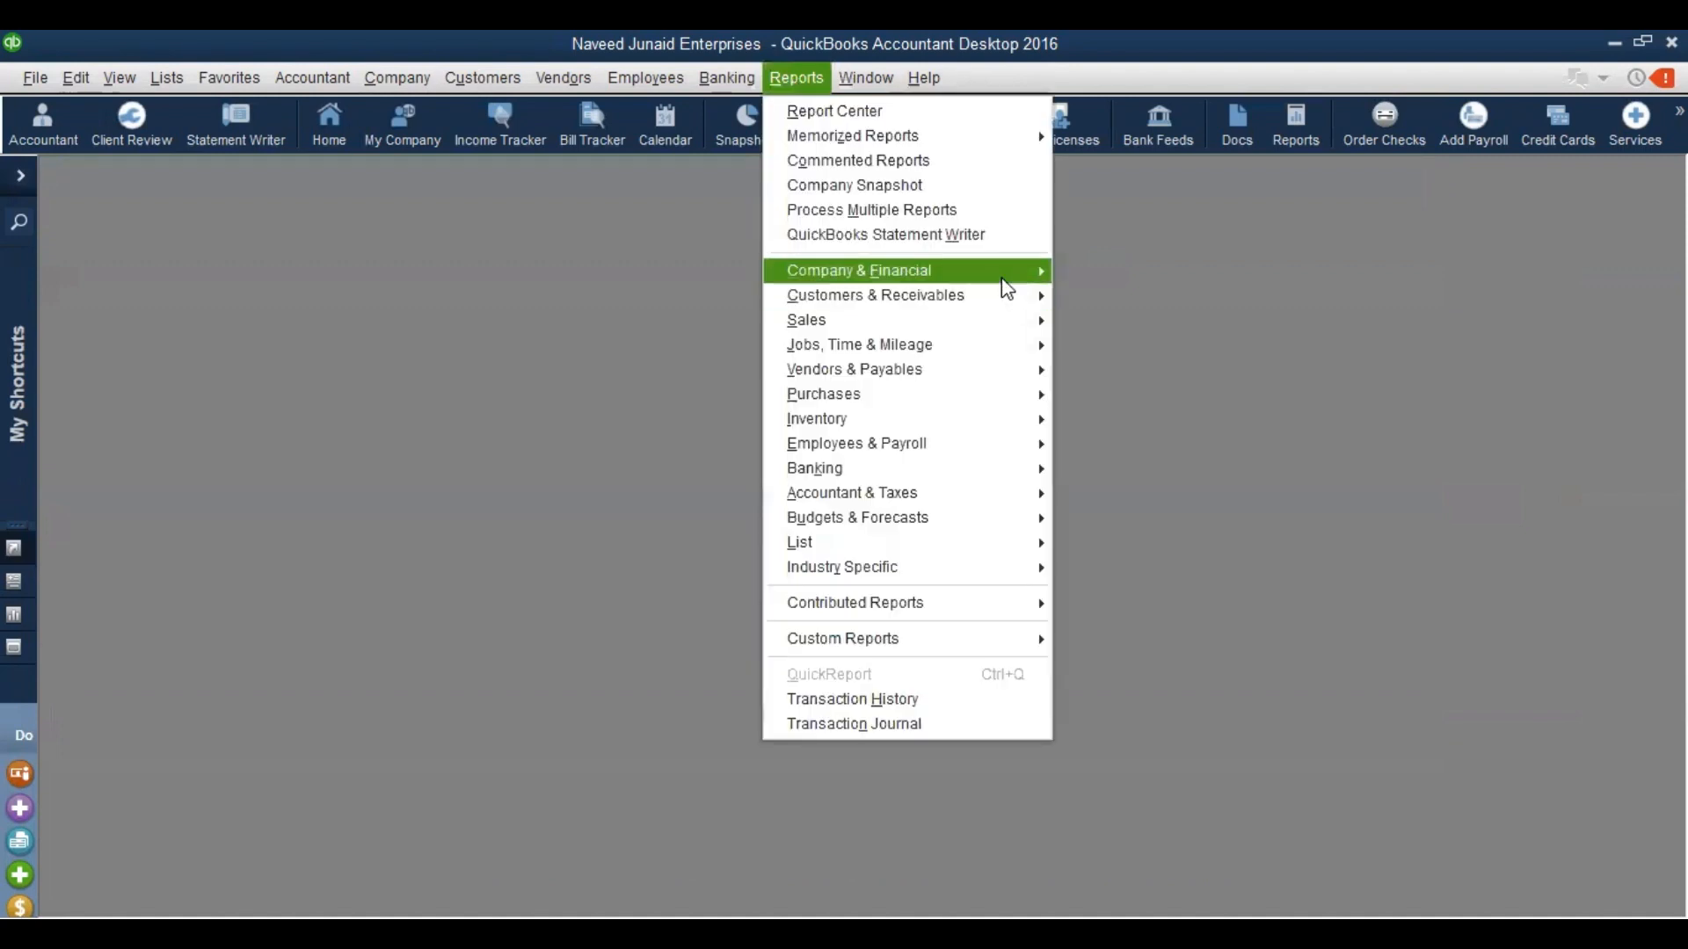
{"action": "mouse_move", "coordinate": [1007, 289]}
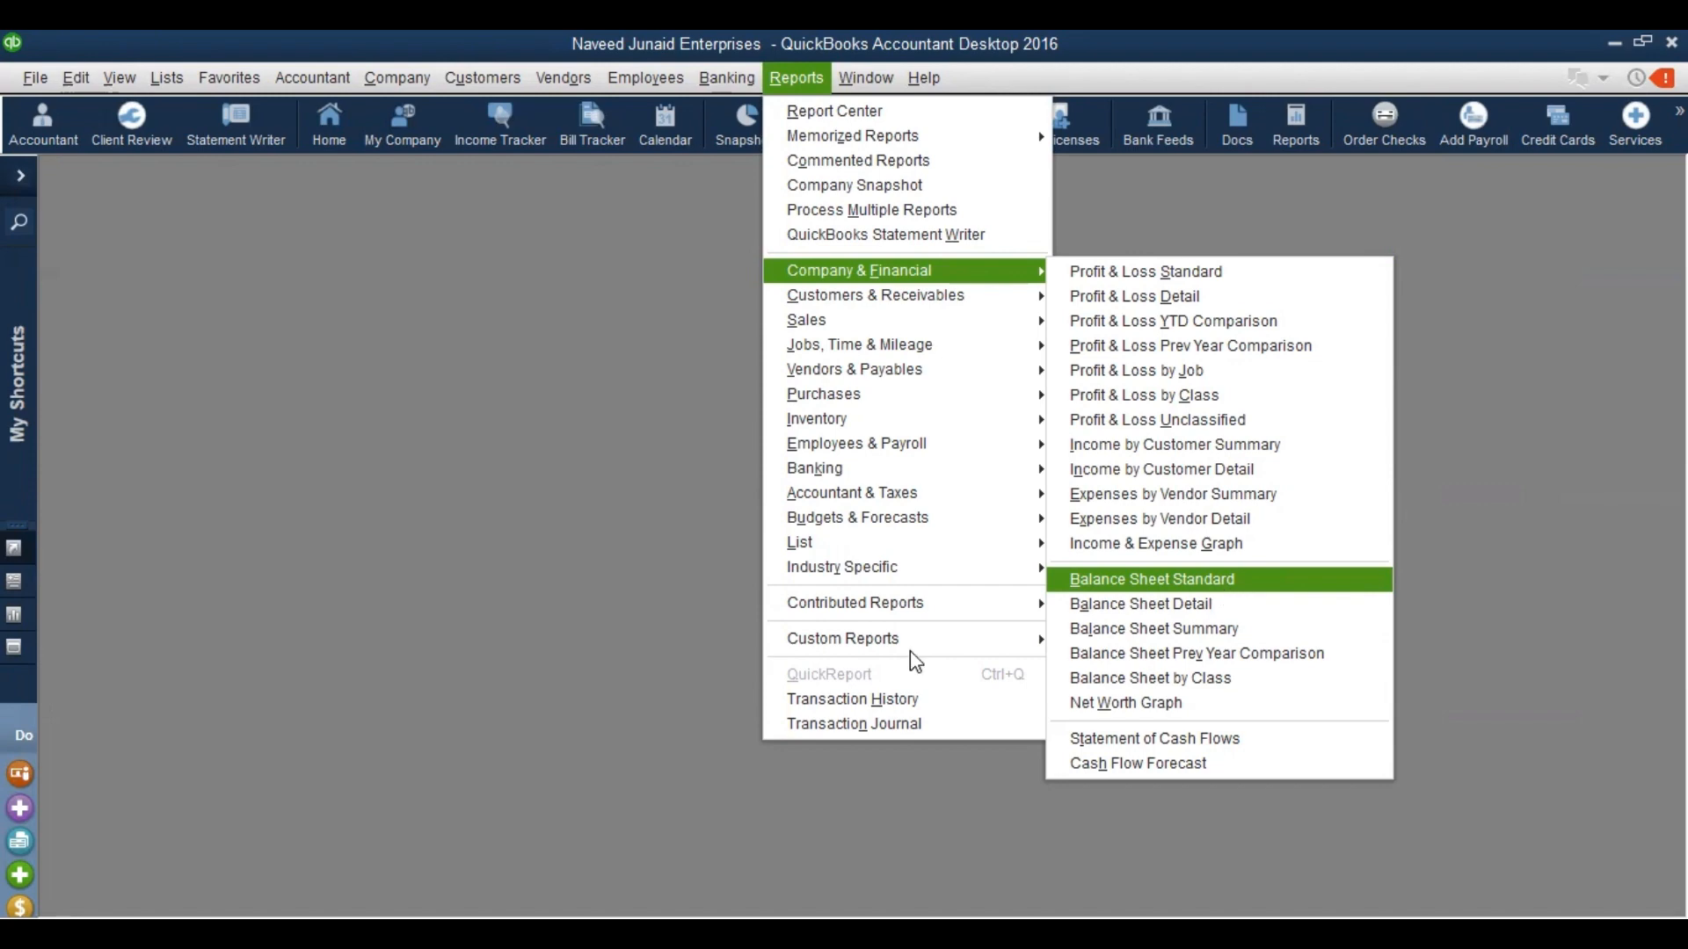
{"action": "left_click", "coordinate": [564, 823]}
{"action": "left_click", "coordinate": [1130, 581]}
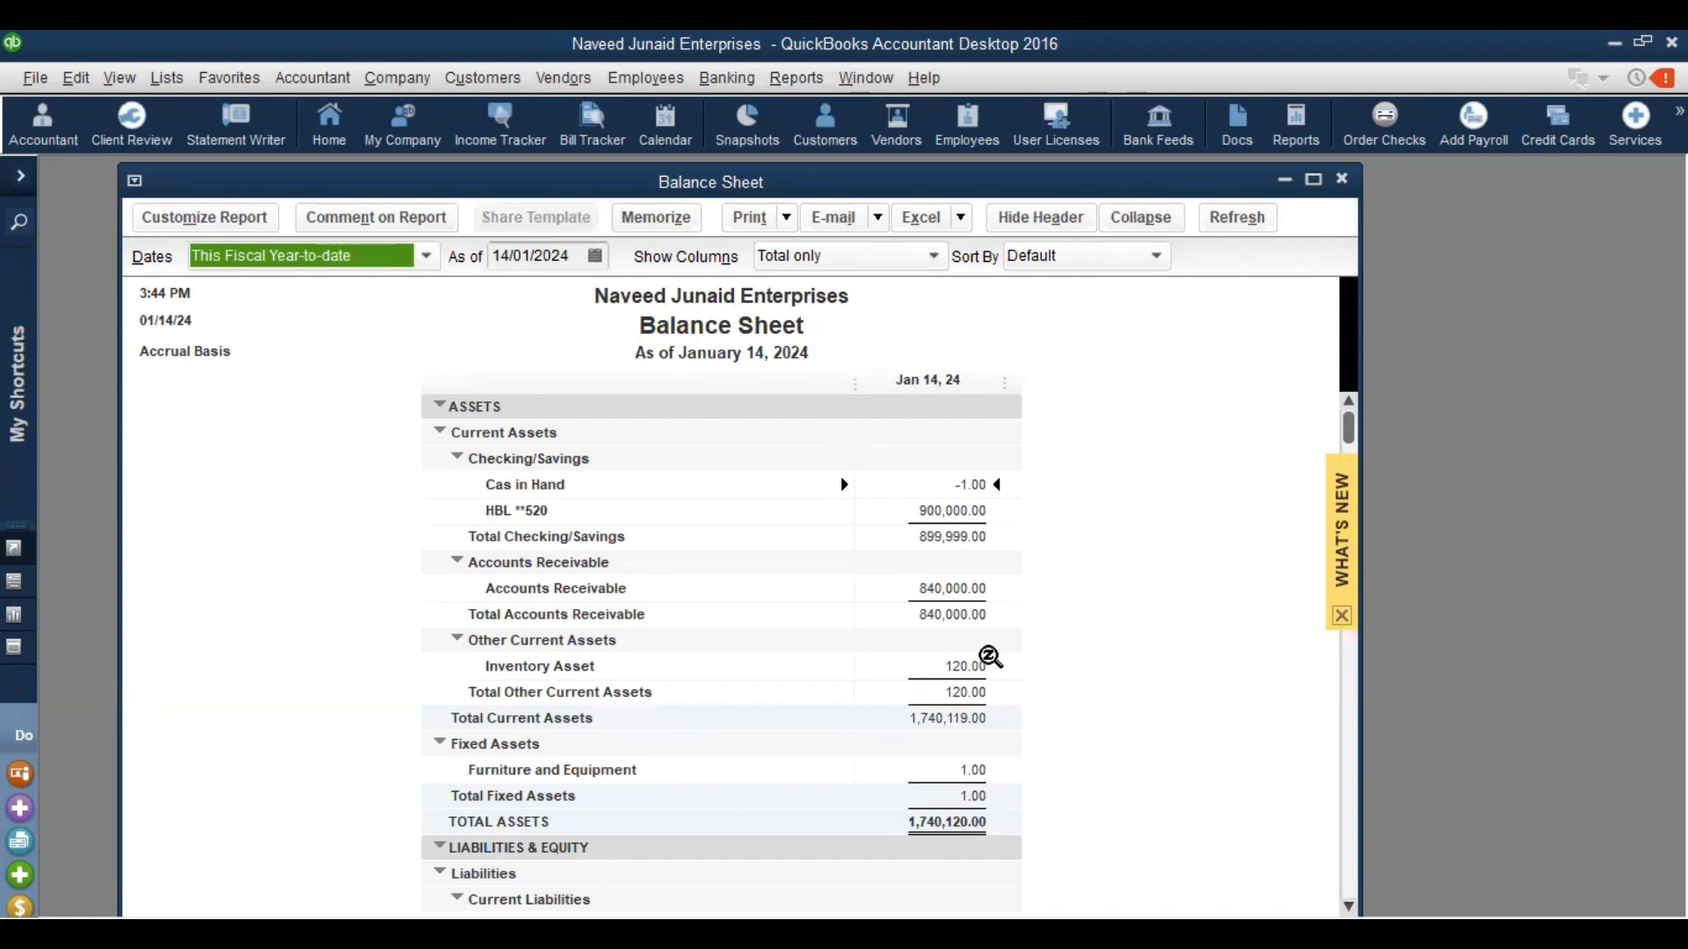
{"action": "double_click", "coordinate": [988, 656]}
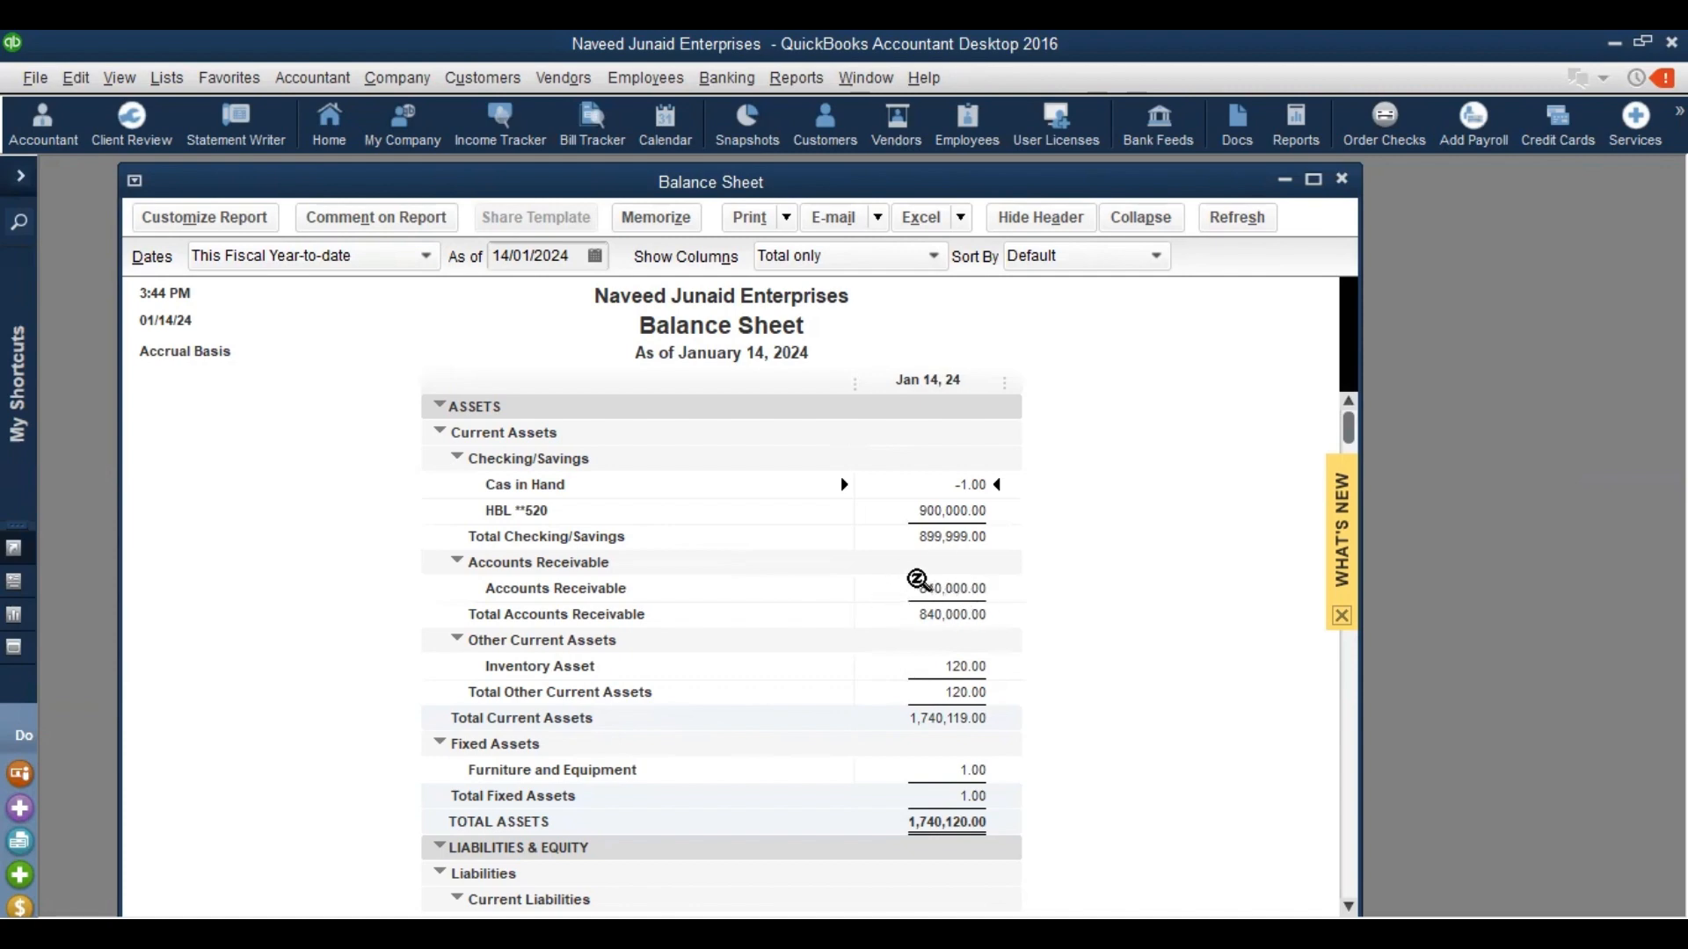
Open the Profit & Loss Standard for January 1–14, 2024, noting net income 70,000.00
{"action": "left_click", "coordinate": [779, 83]}
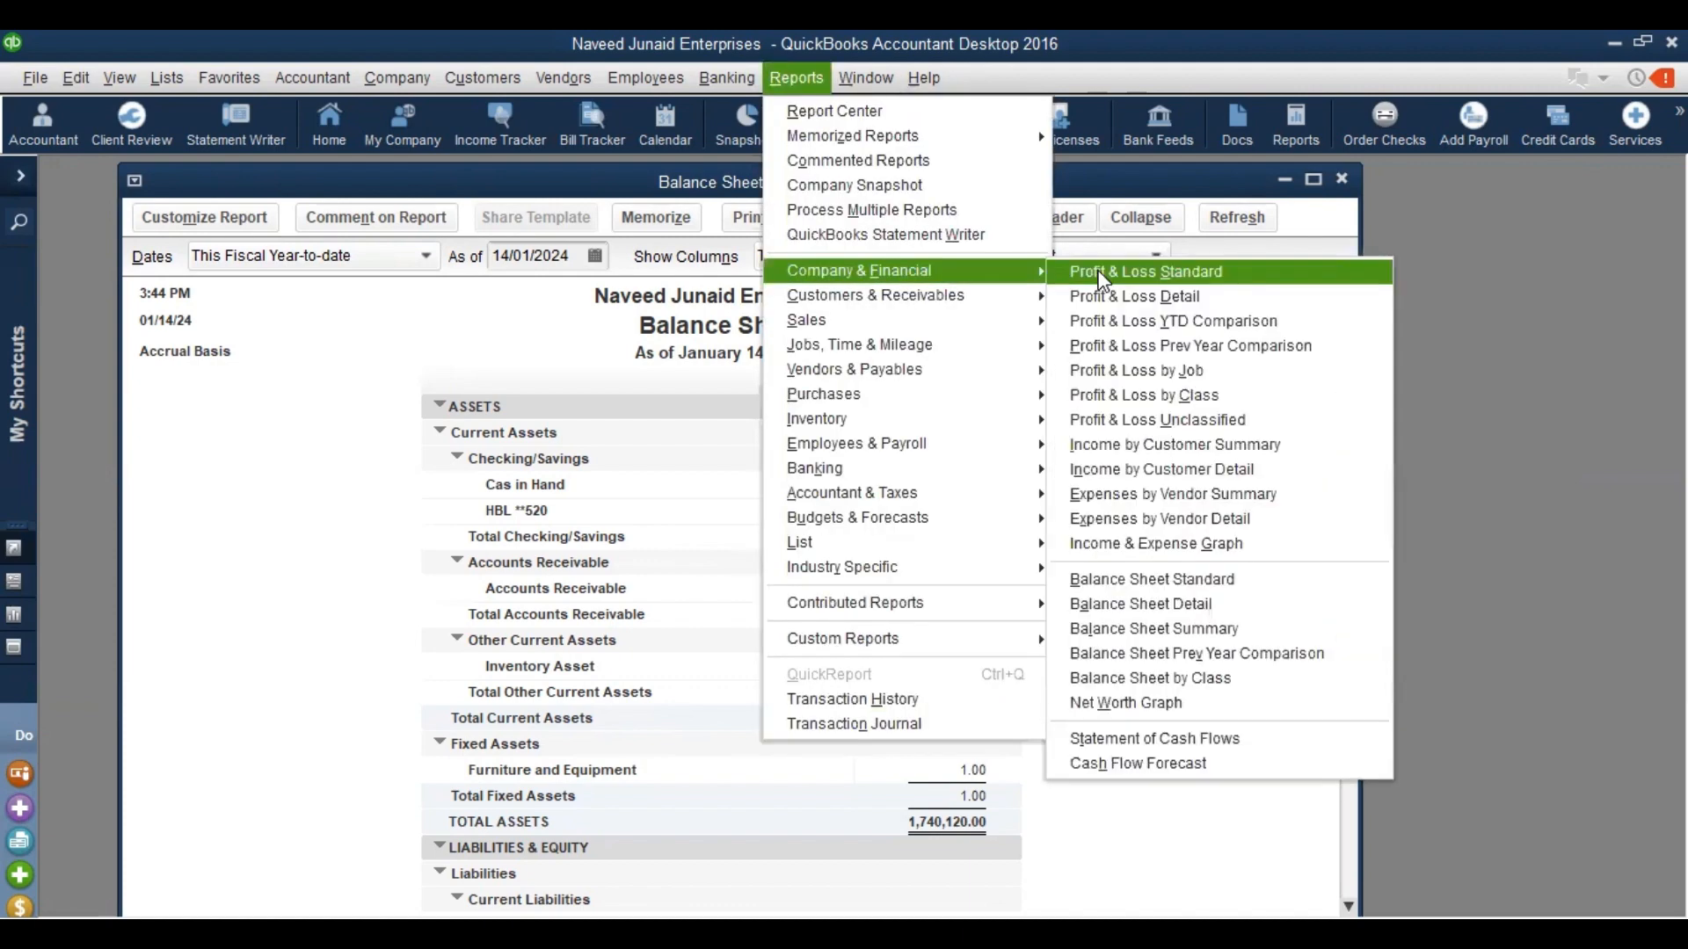
{"action": "left_click", "coordinate": [1099, 272]}
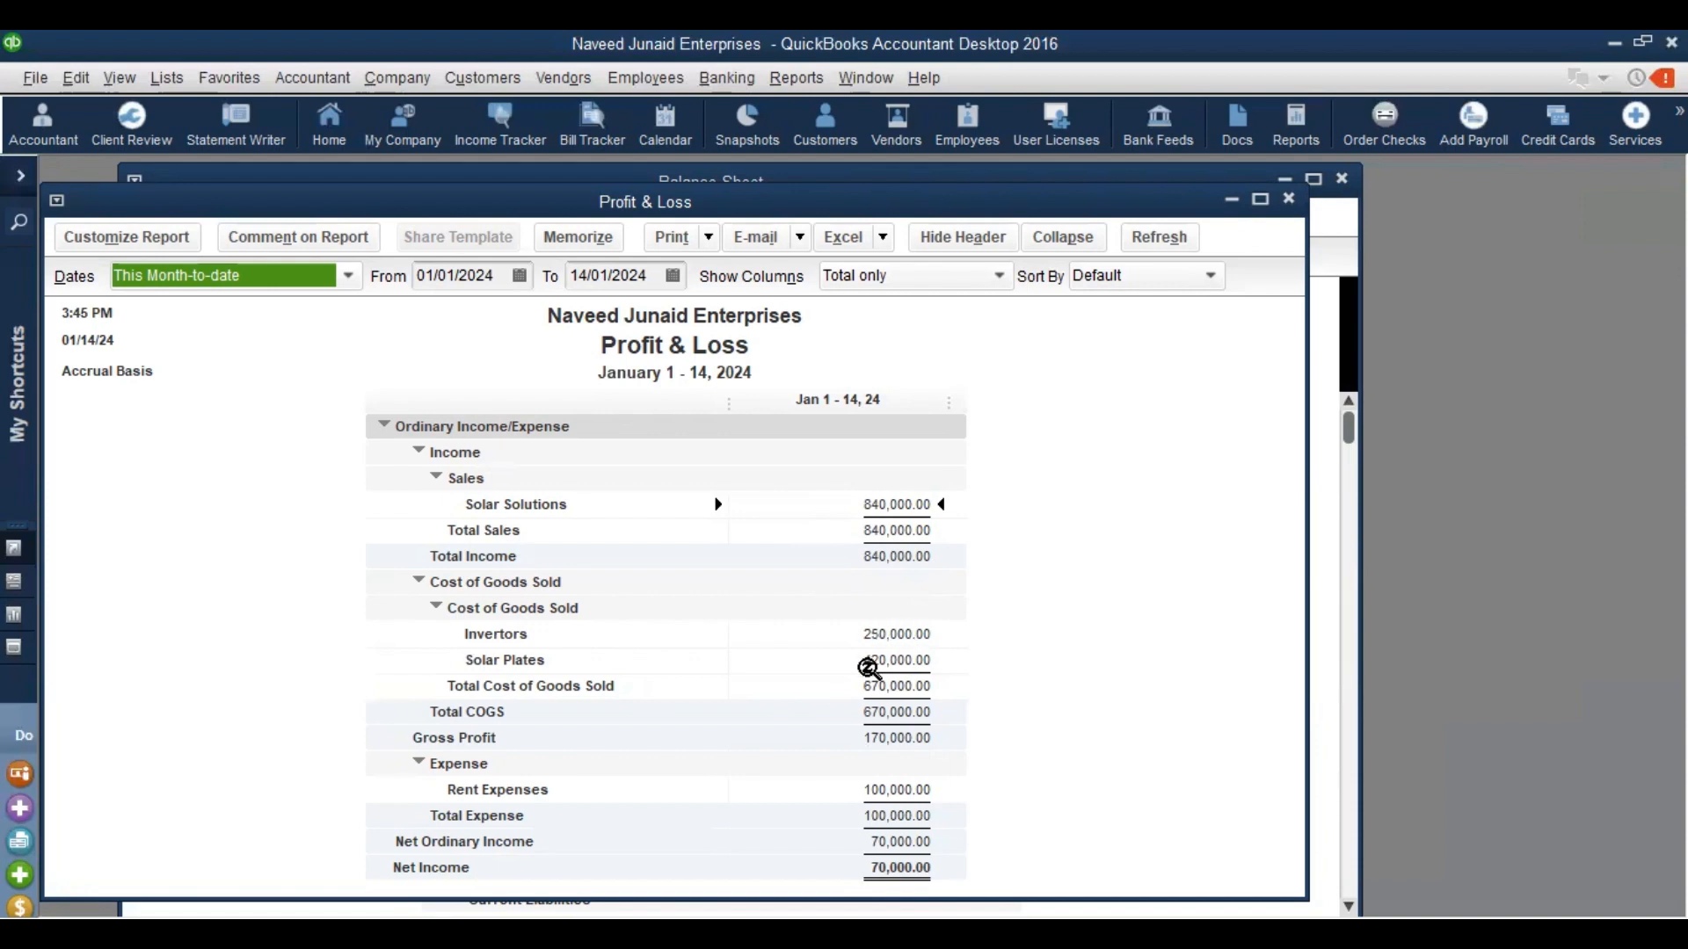
{"action": "left_click", "coordinate": [903, 868]}
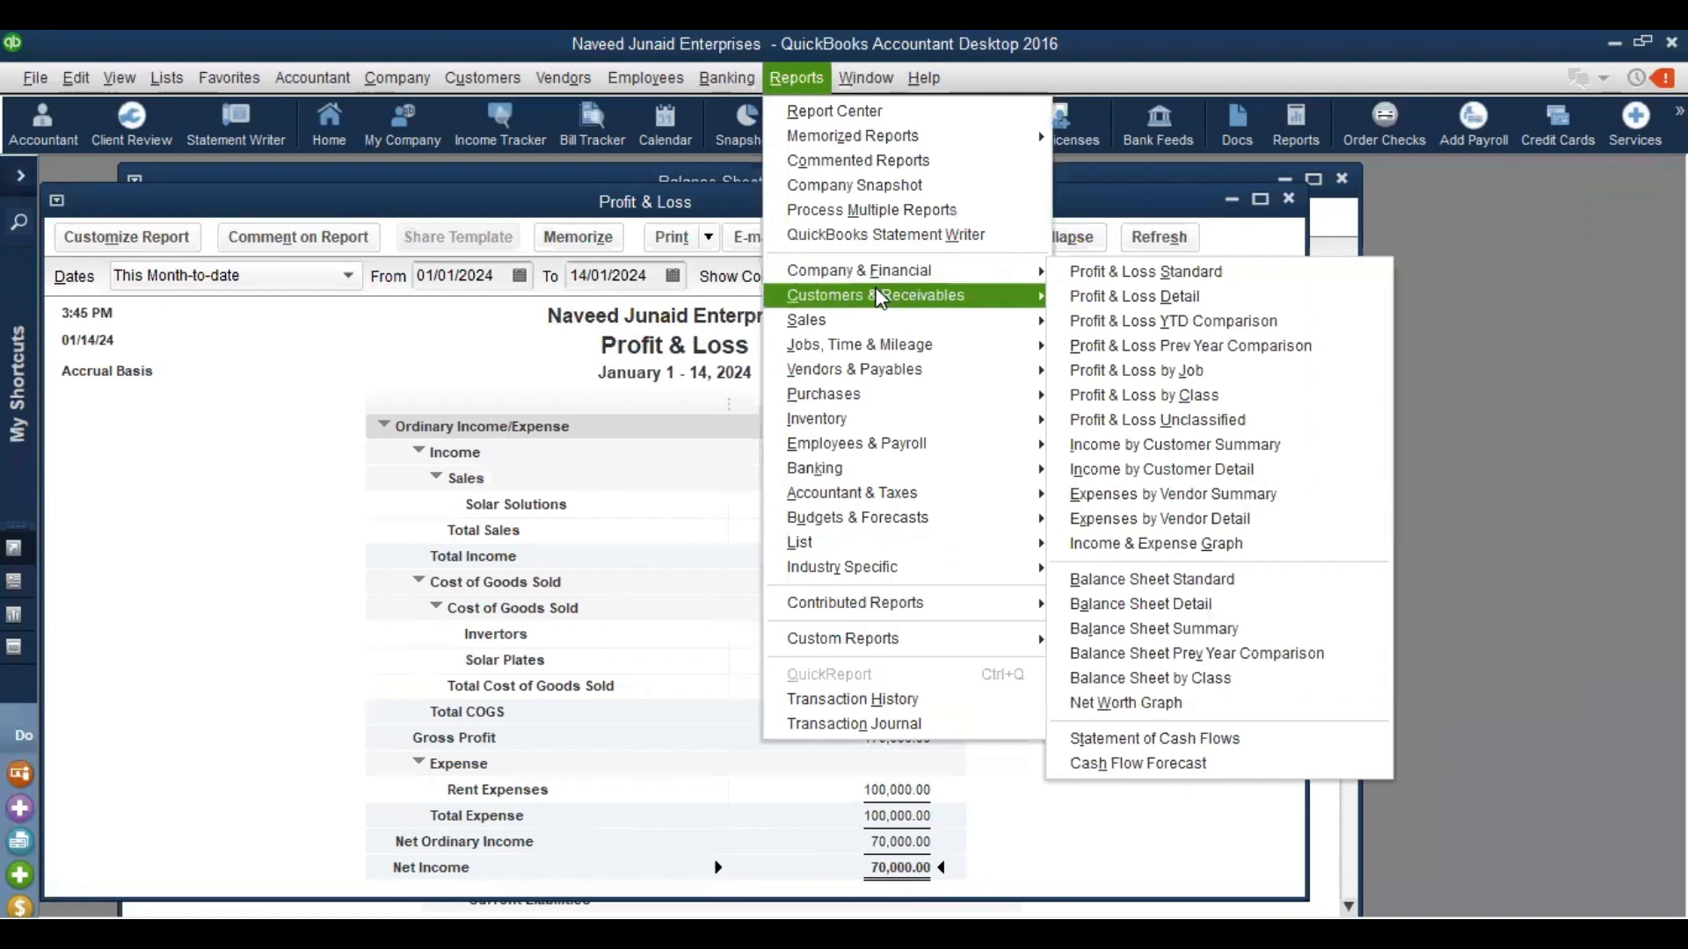
Run the Customer Balance Summary, showing the customer's 840,000.00 balance
{"action": "mouse_move", "coordinate": [879, 297]}
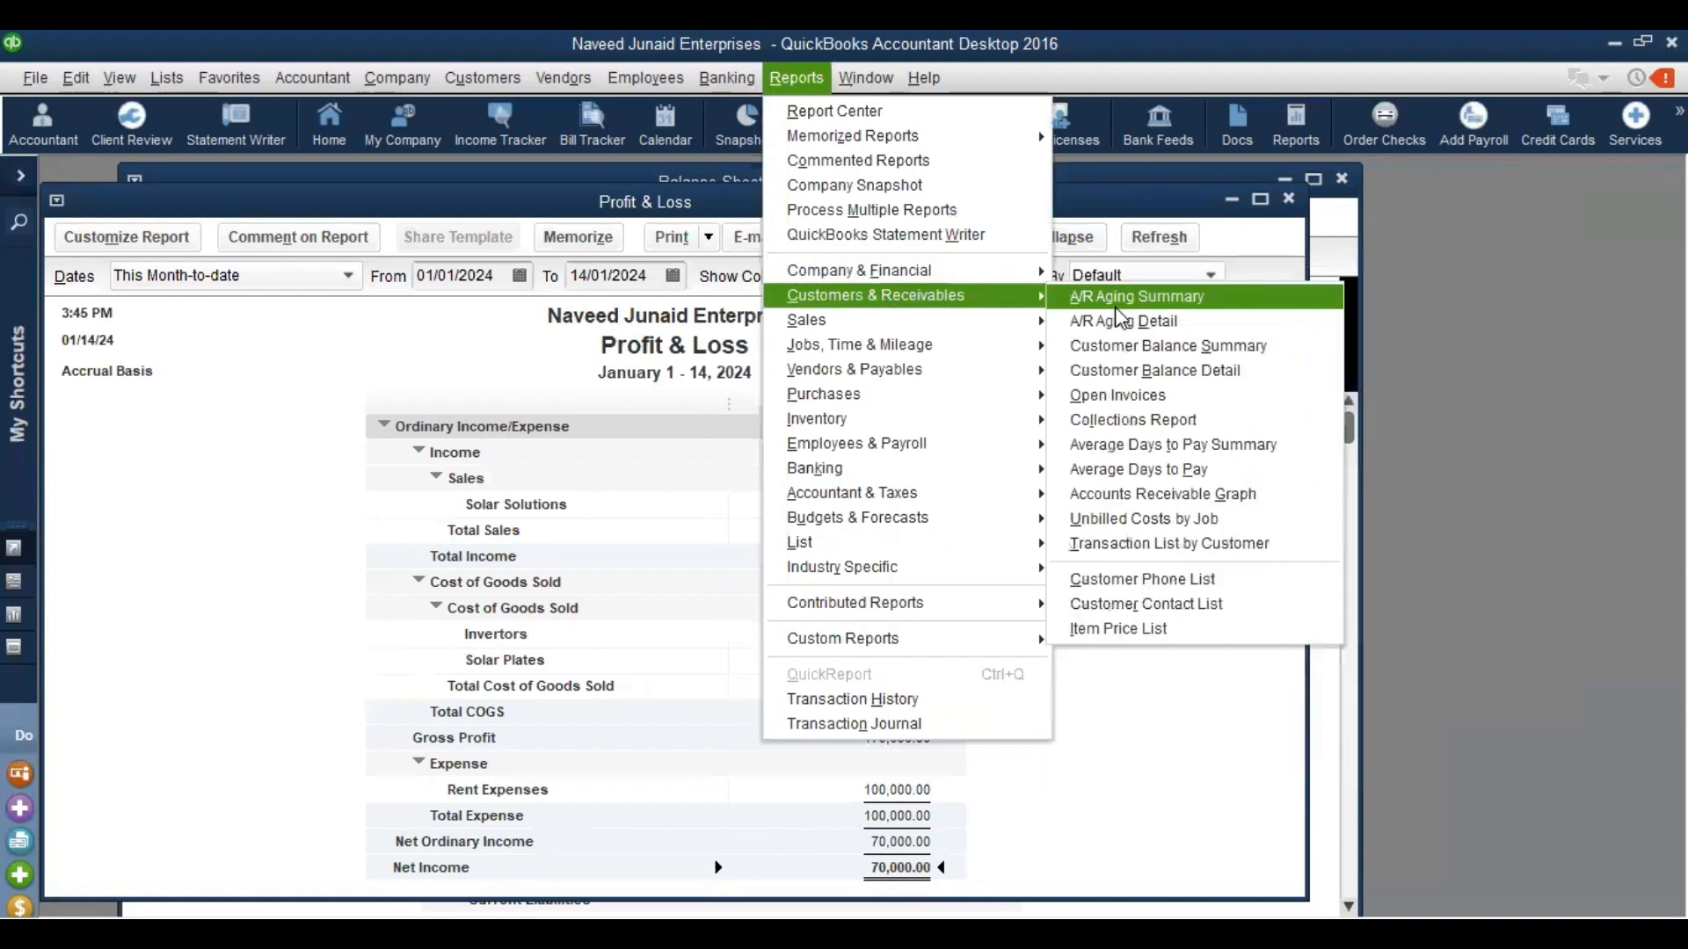
{"action": "left_click", "coordinate": [1189, 351]}
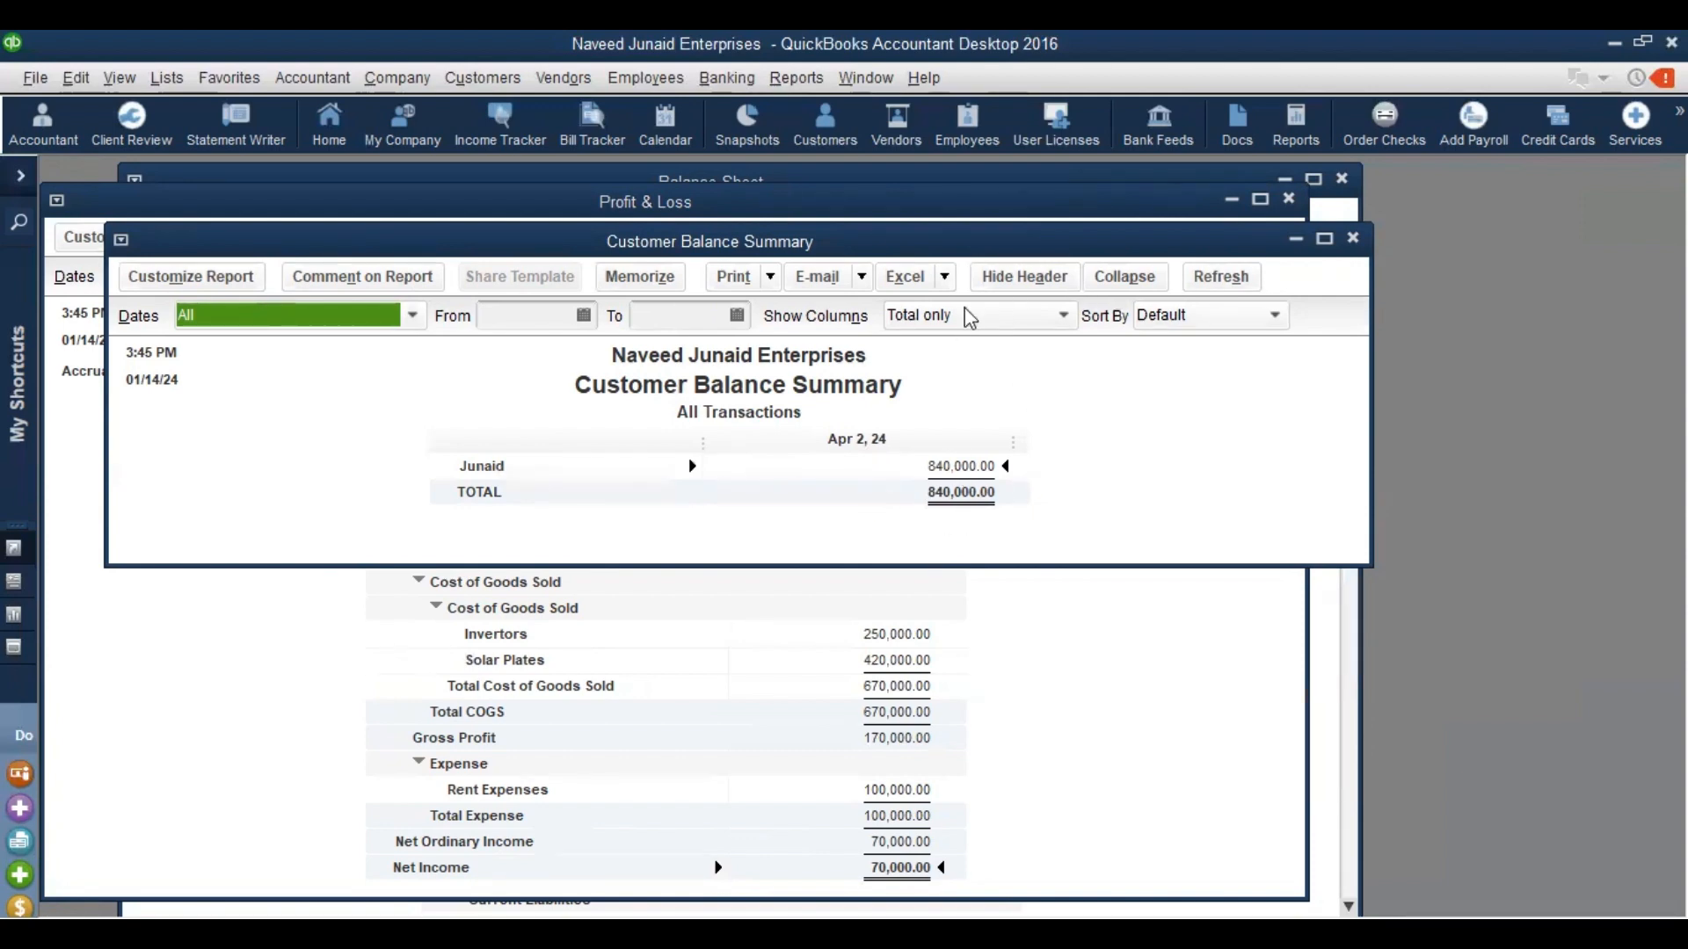
{"action": "left_click", "coordinate": [781, 88]}
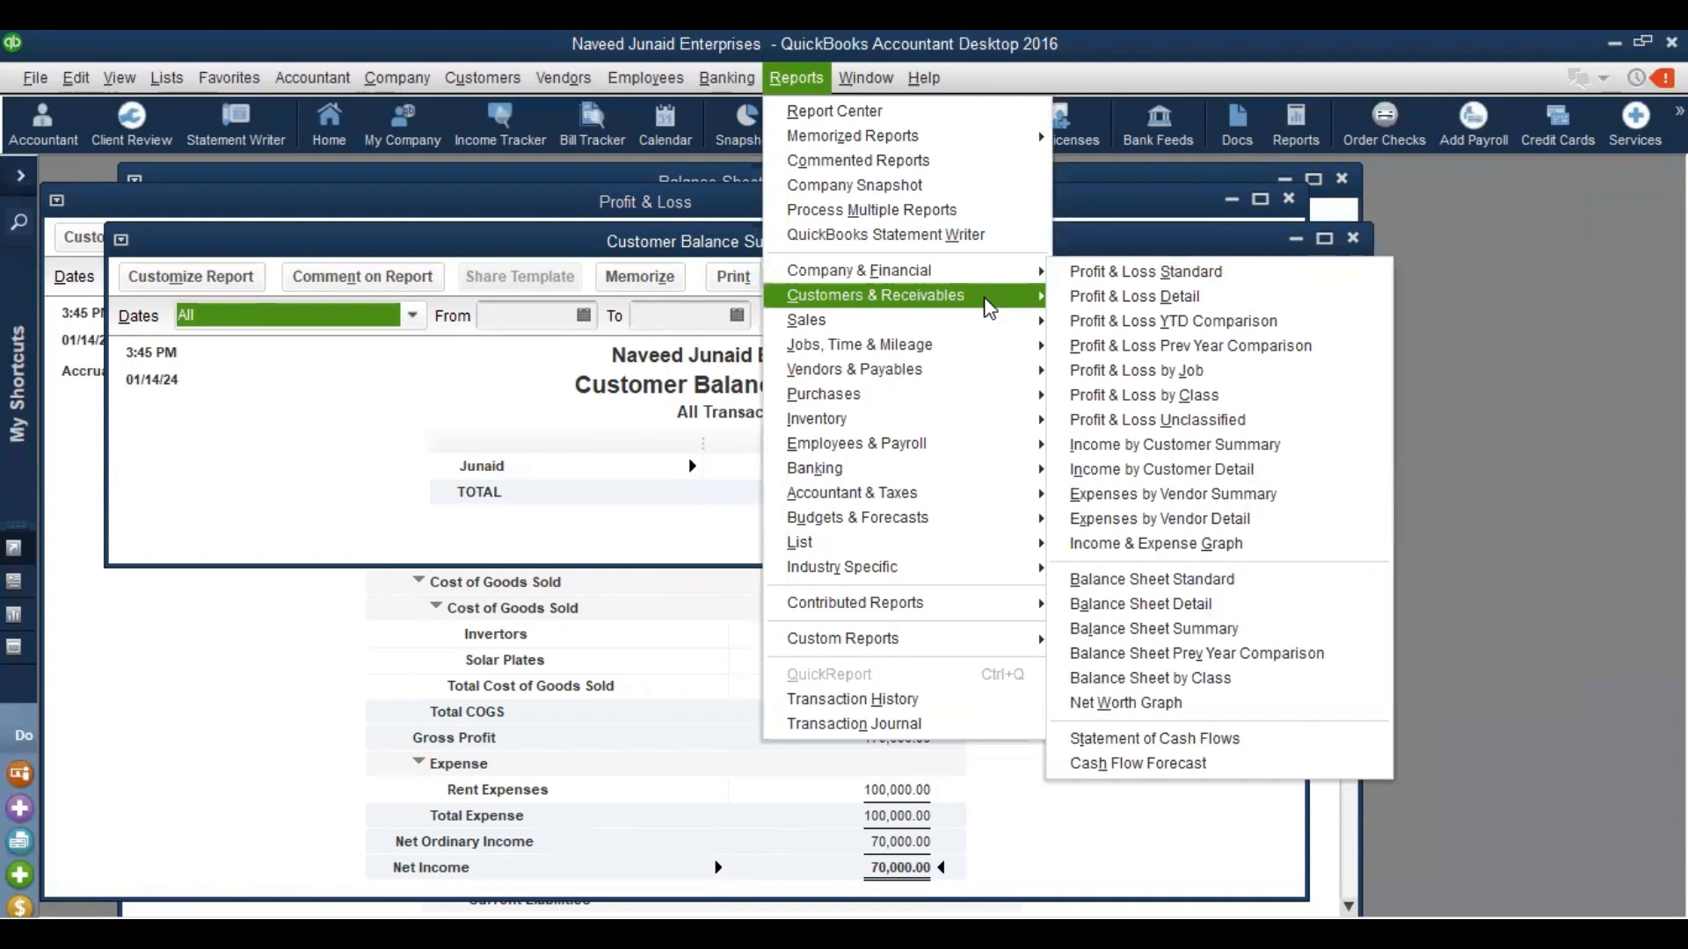
View the A/R Aging Detail report, then close the aging, Profit & Loss and Balance Sheet reports
{"action": "mouse_move", "coordinate": [990, 305]}
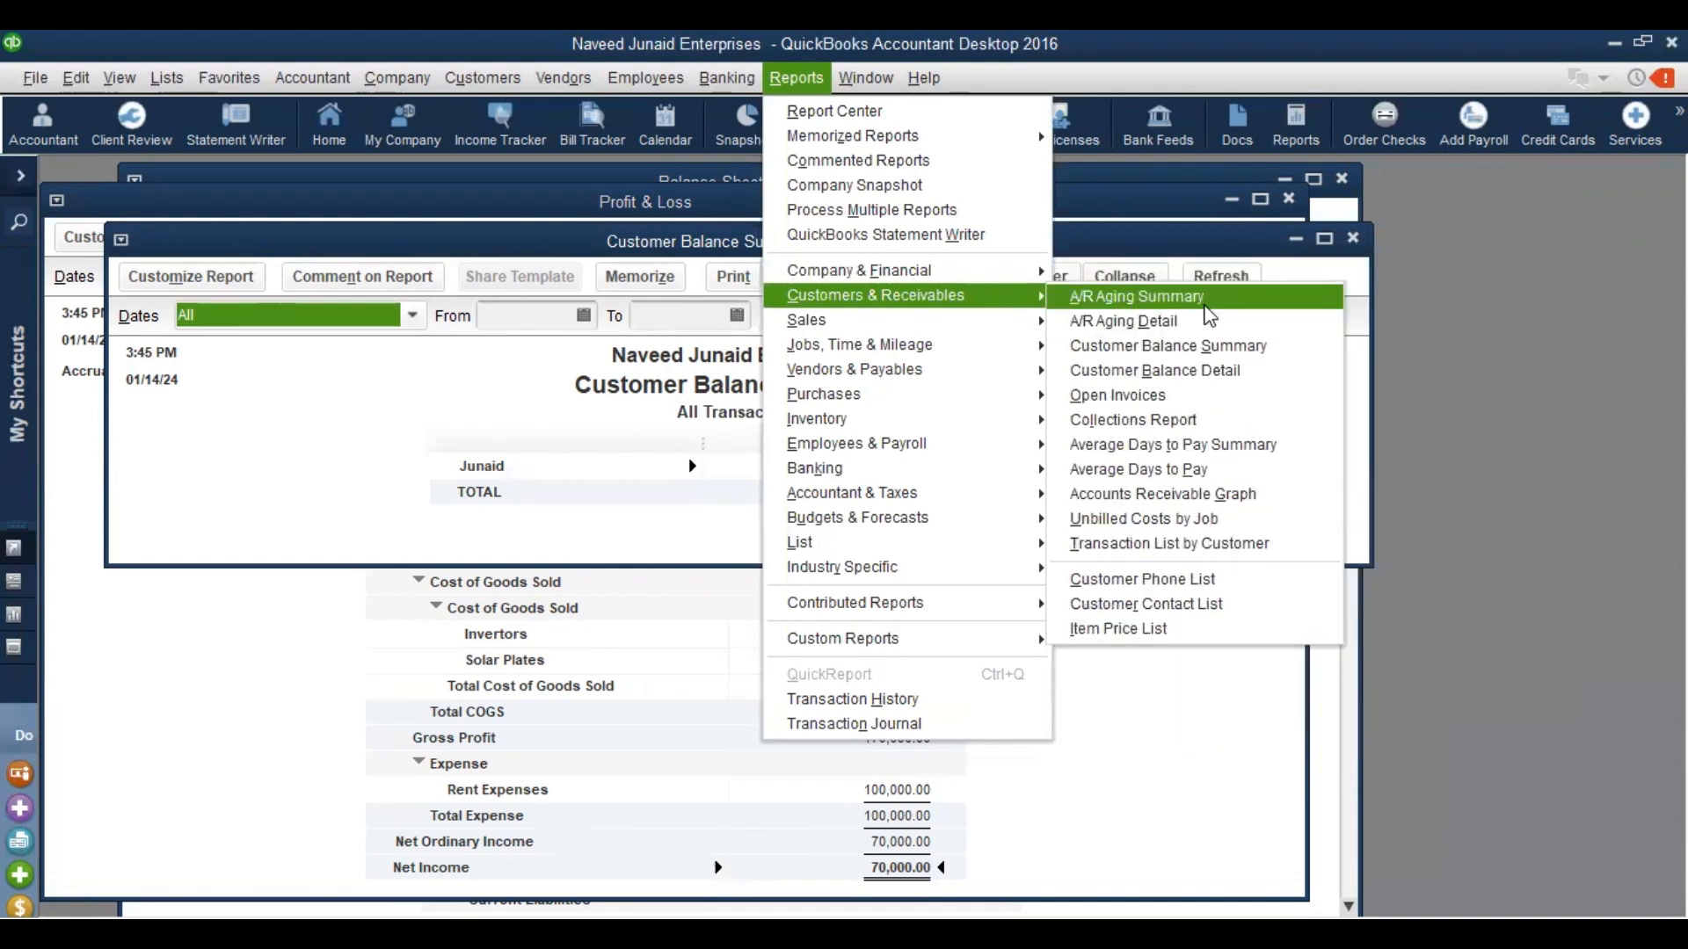
{"action": "left_click", "coordinate": [1169, 321]}
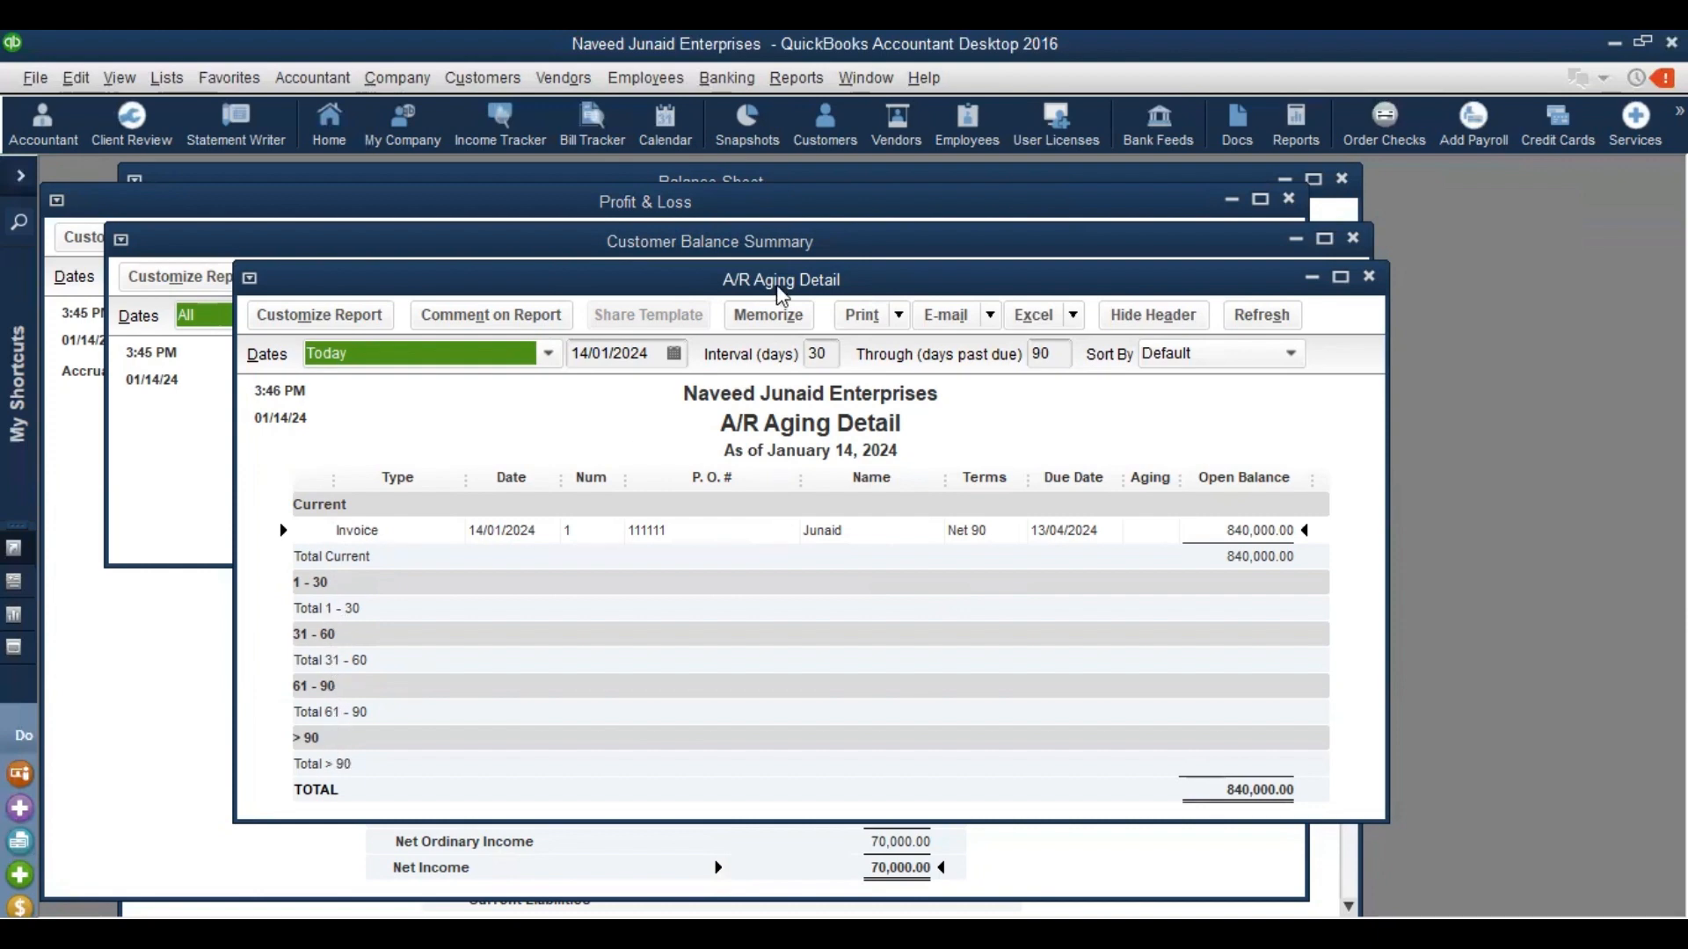
{"action": "key", "text": "Escape"}
{"action": "key", "text": "Escape"}
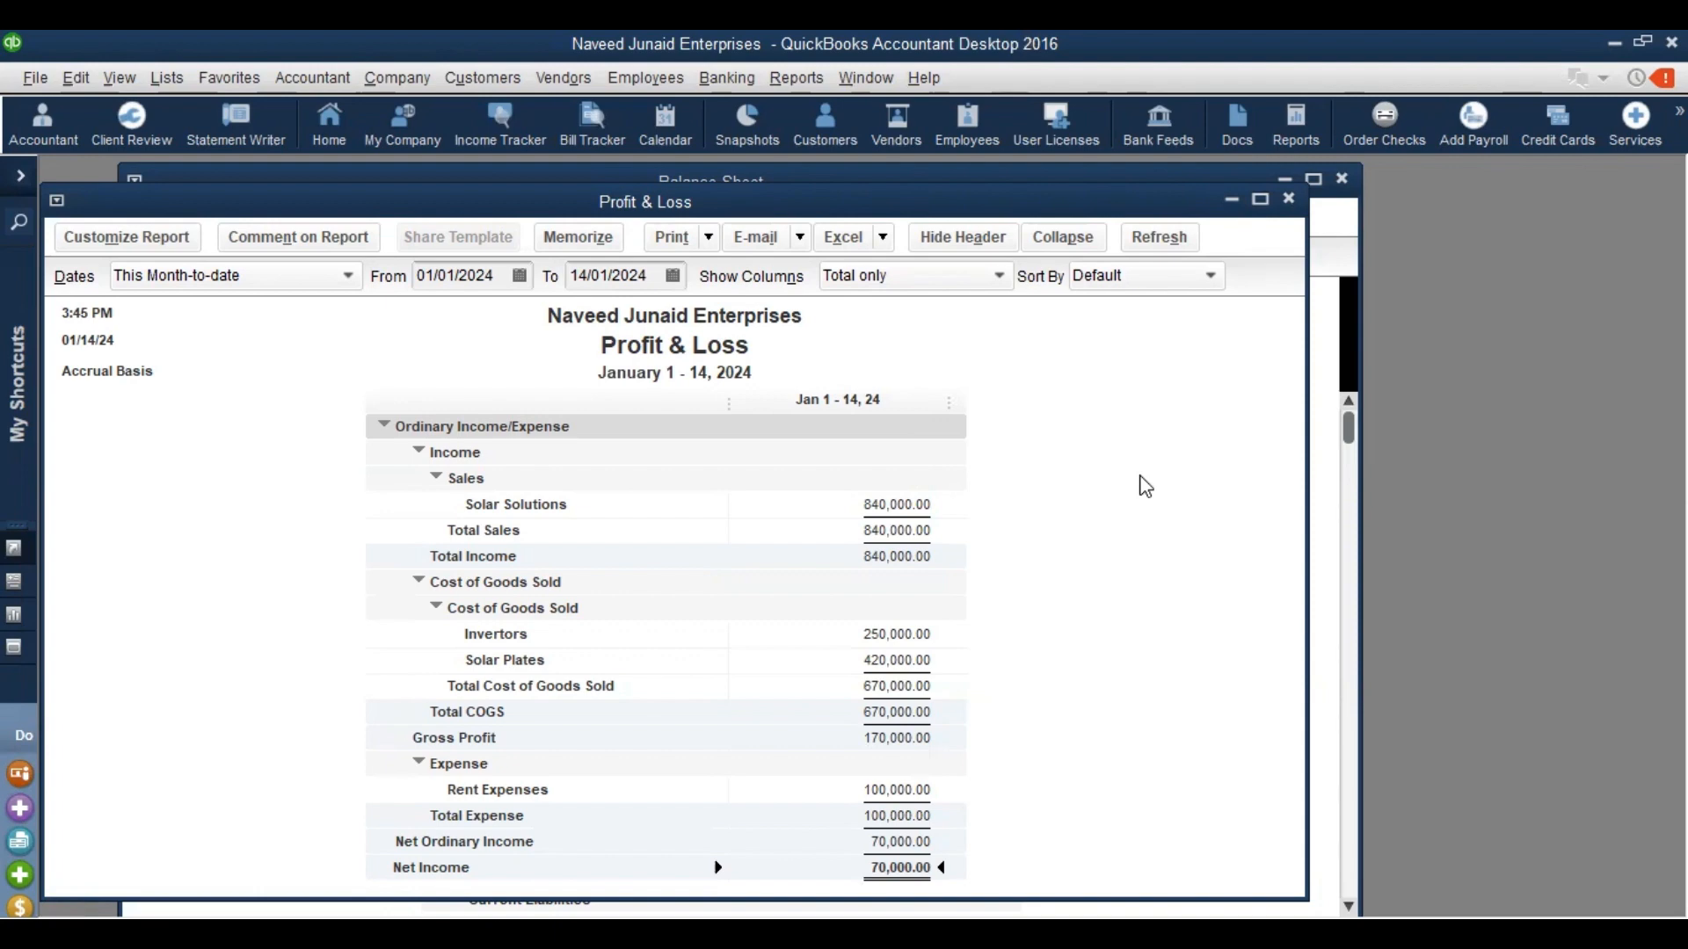
{"action": "key", "text": "Escape"}
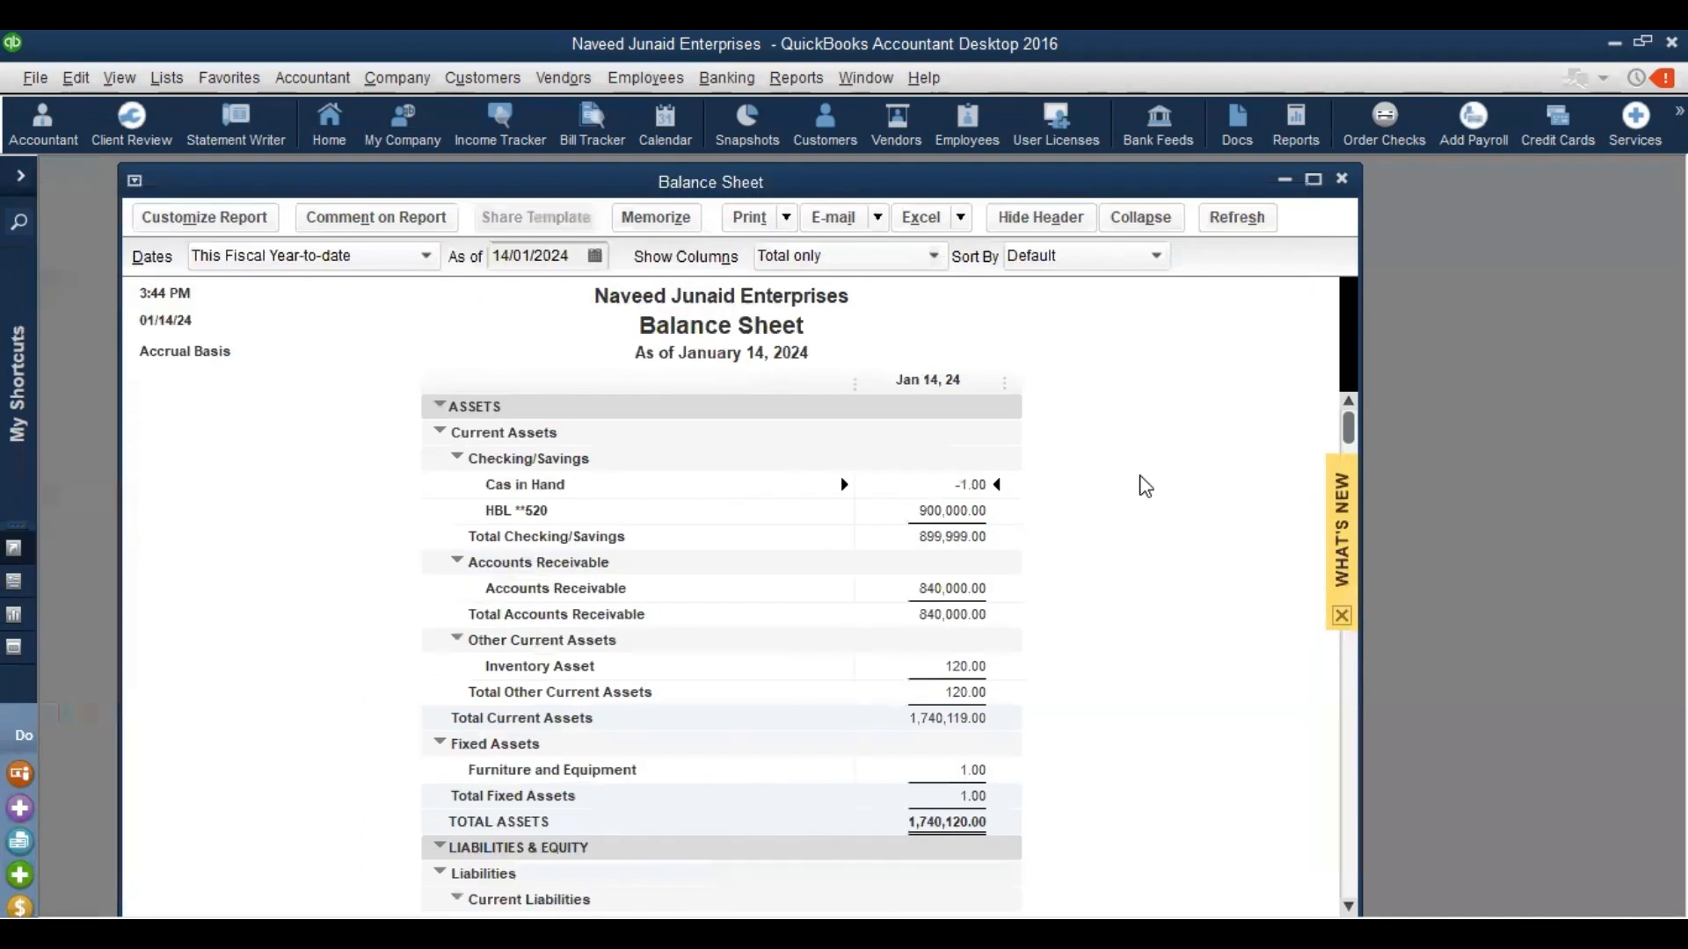
{"action": "key", "text": "Escape"}
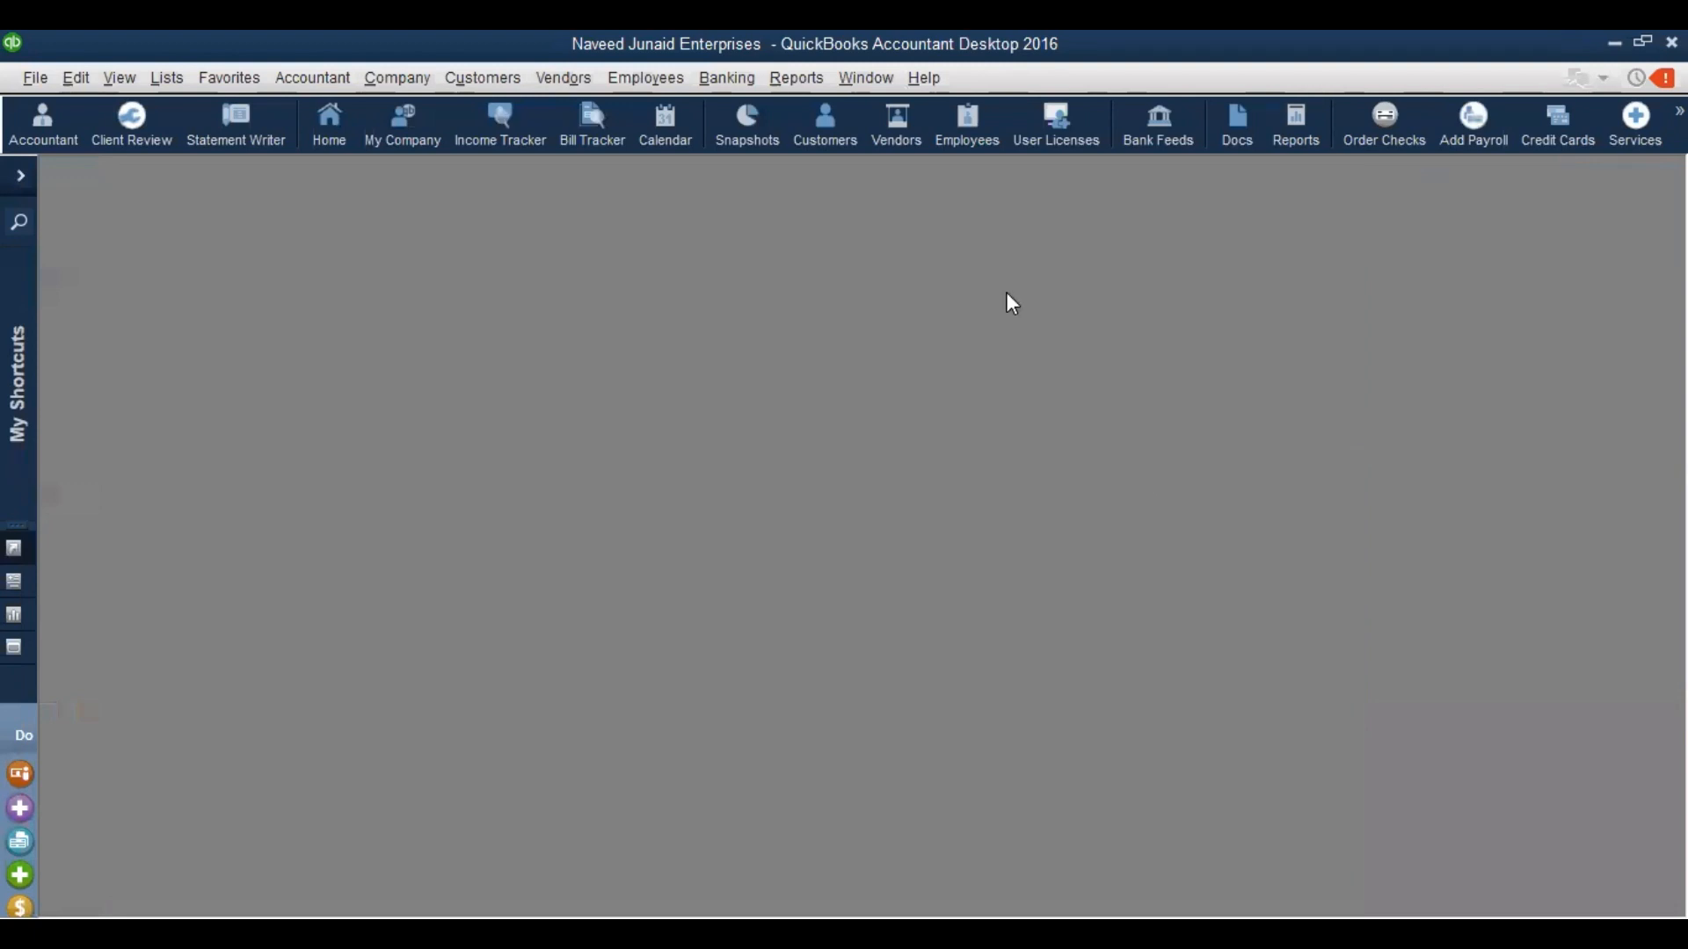